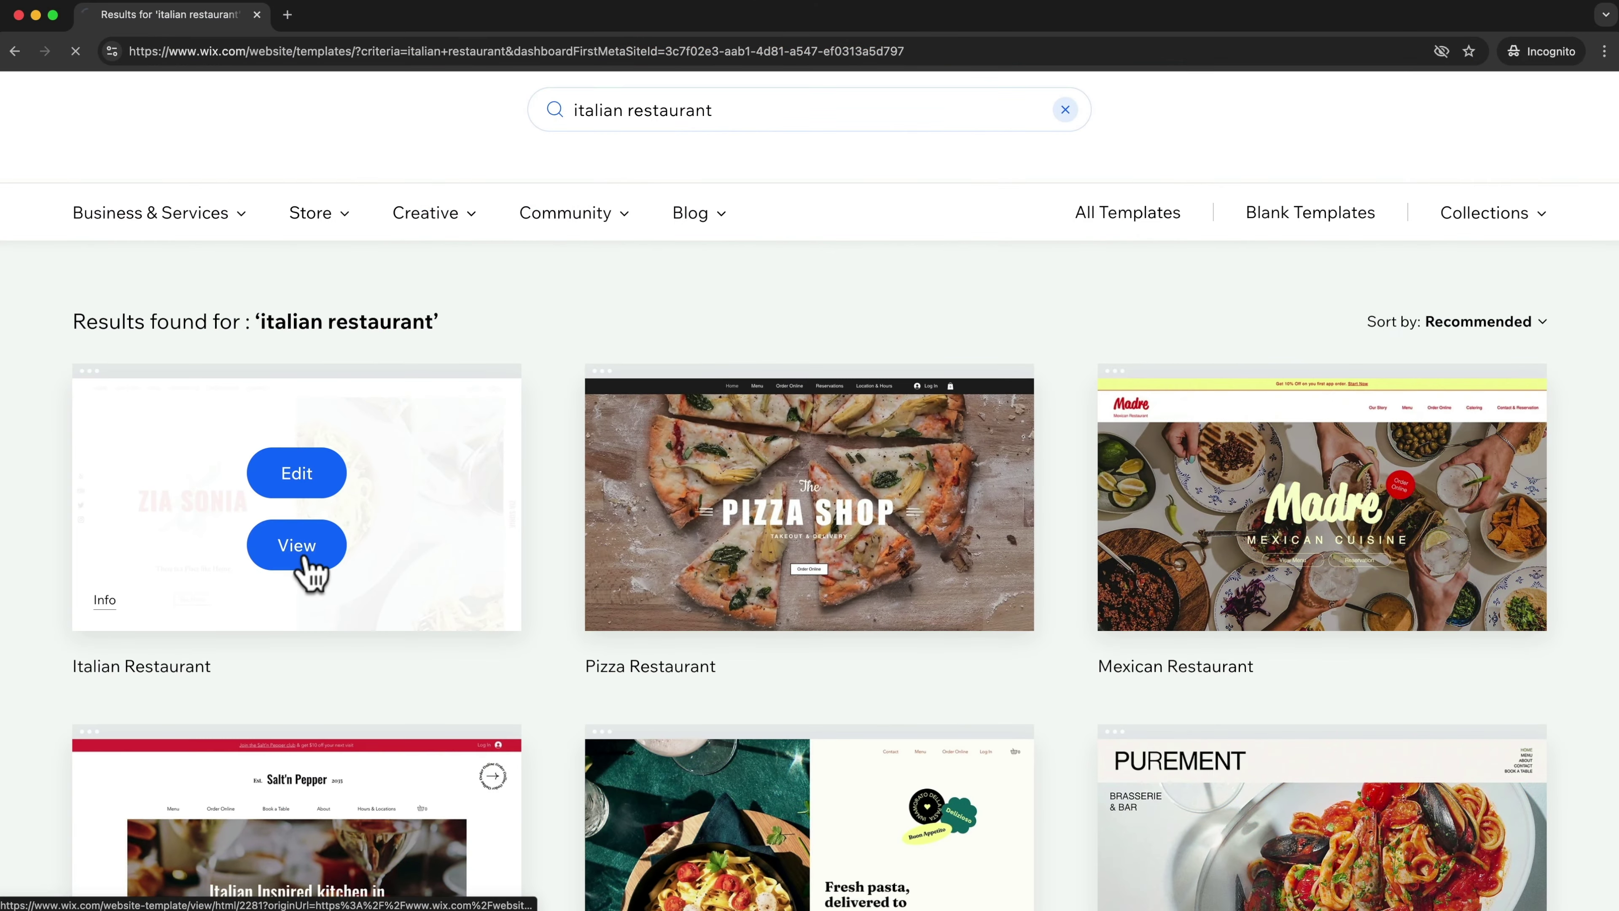
Step: Open the Zia Sonia Italian Restaurant template and replace its large red heading with "Bella Cucina"
left_click(304, 560)
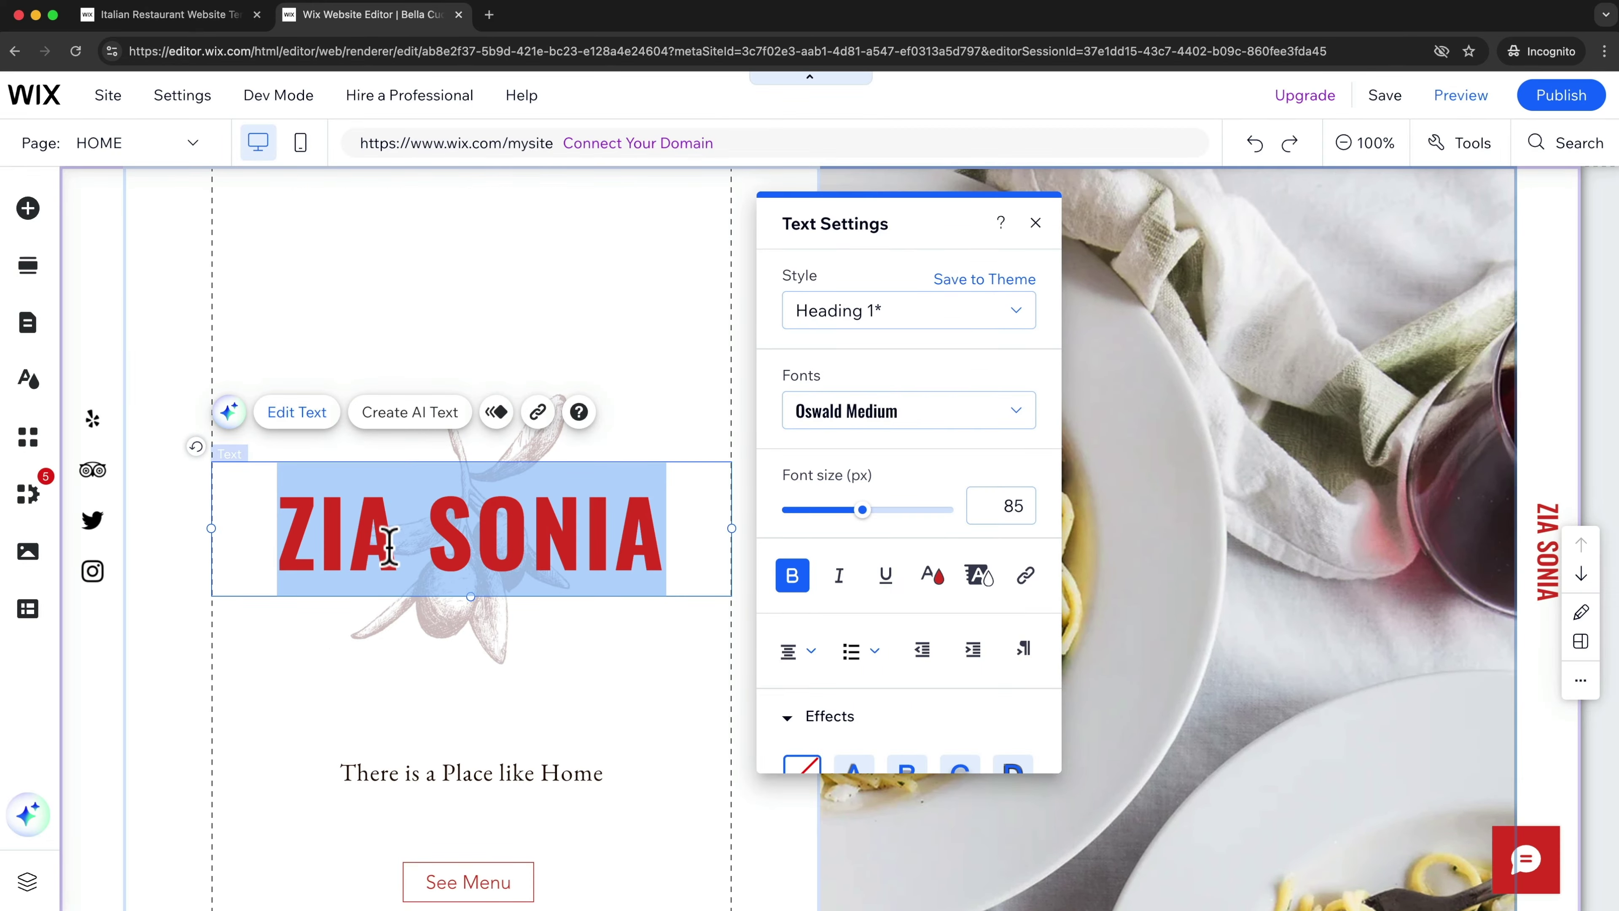
type("Bella Cucina")
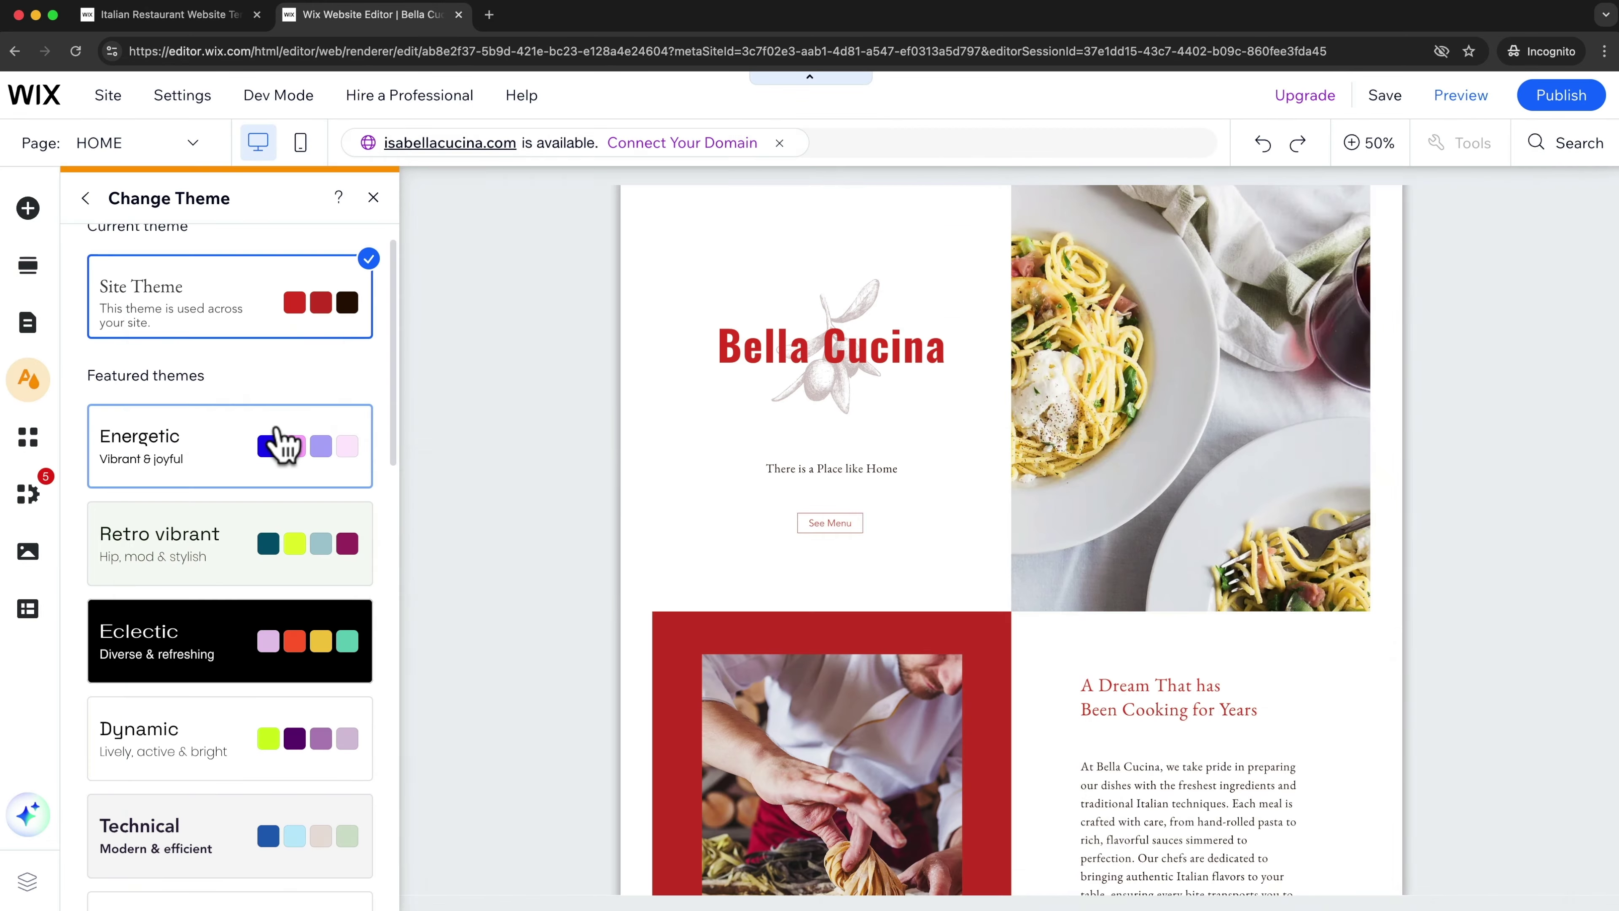
Step: Apply the Energetic featured theme to the restaurant site
left_click(282, 442)
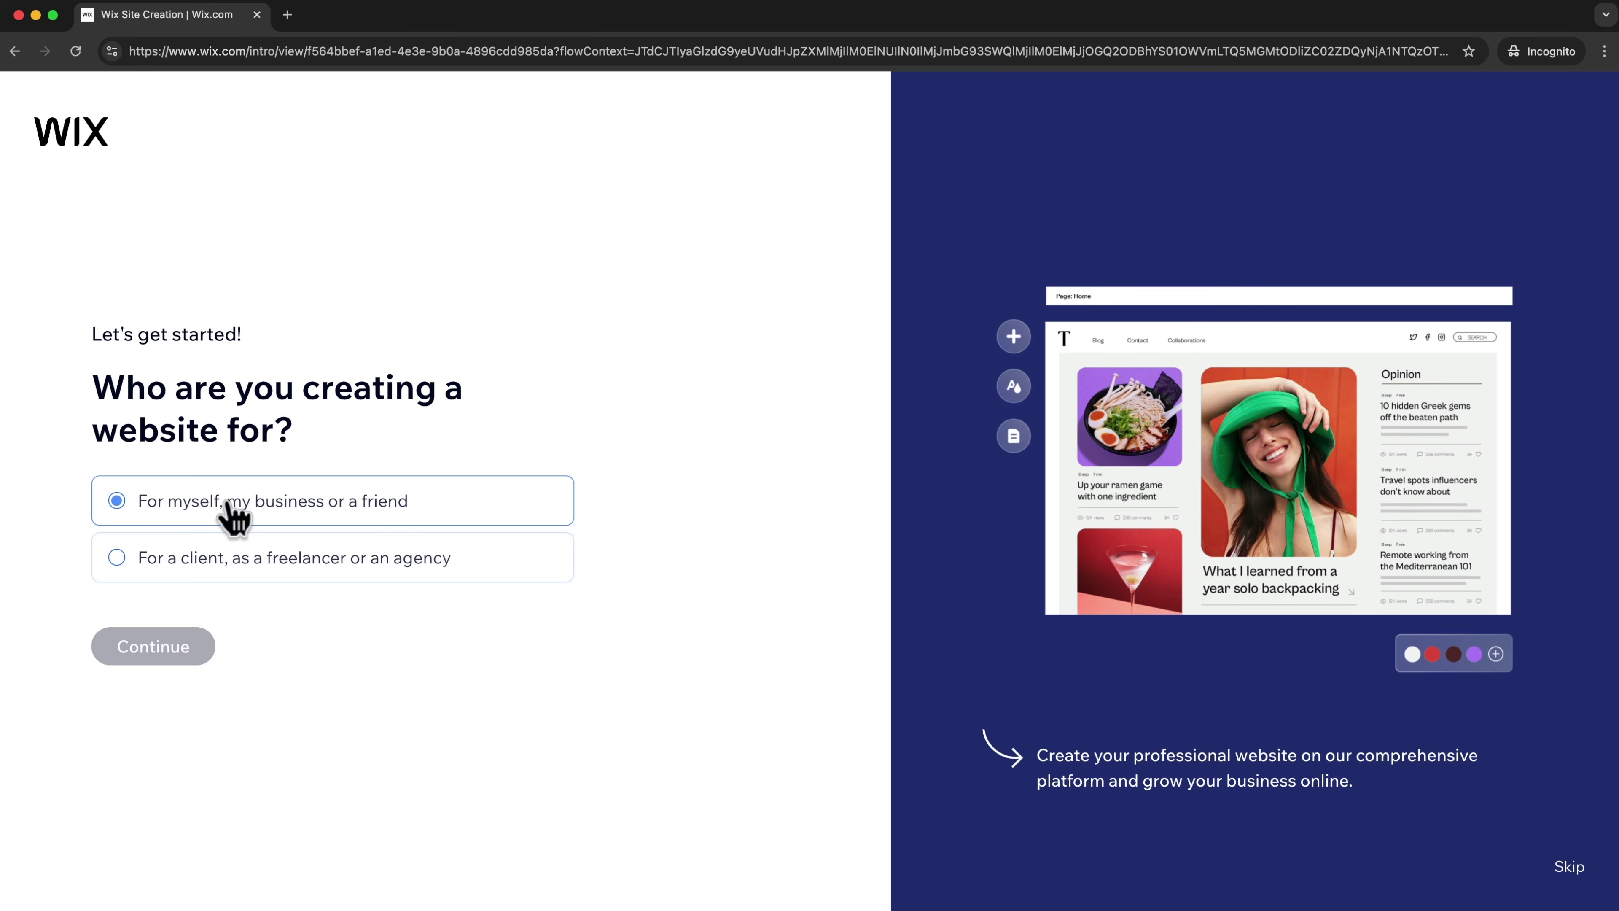
Step: Choose creating the site for yourself, your business or a friend, and search the templates for "italian restaurant"
left_click(232, 517)
type("aurant")
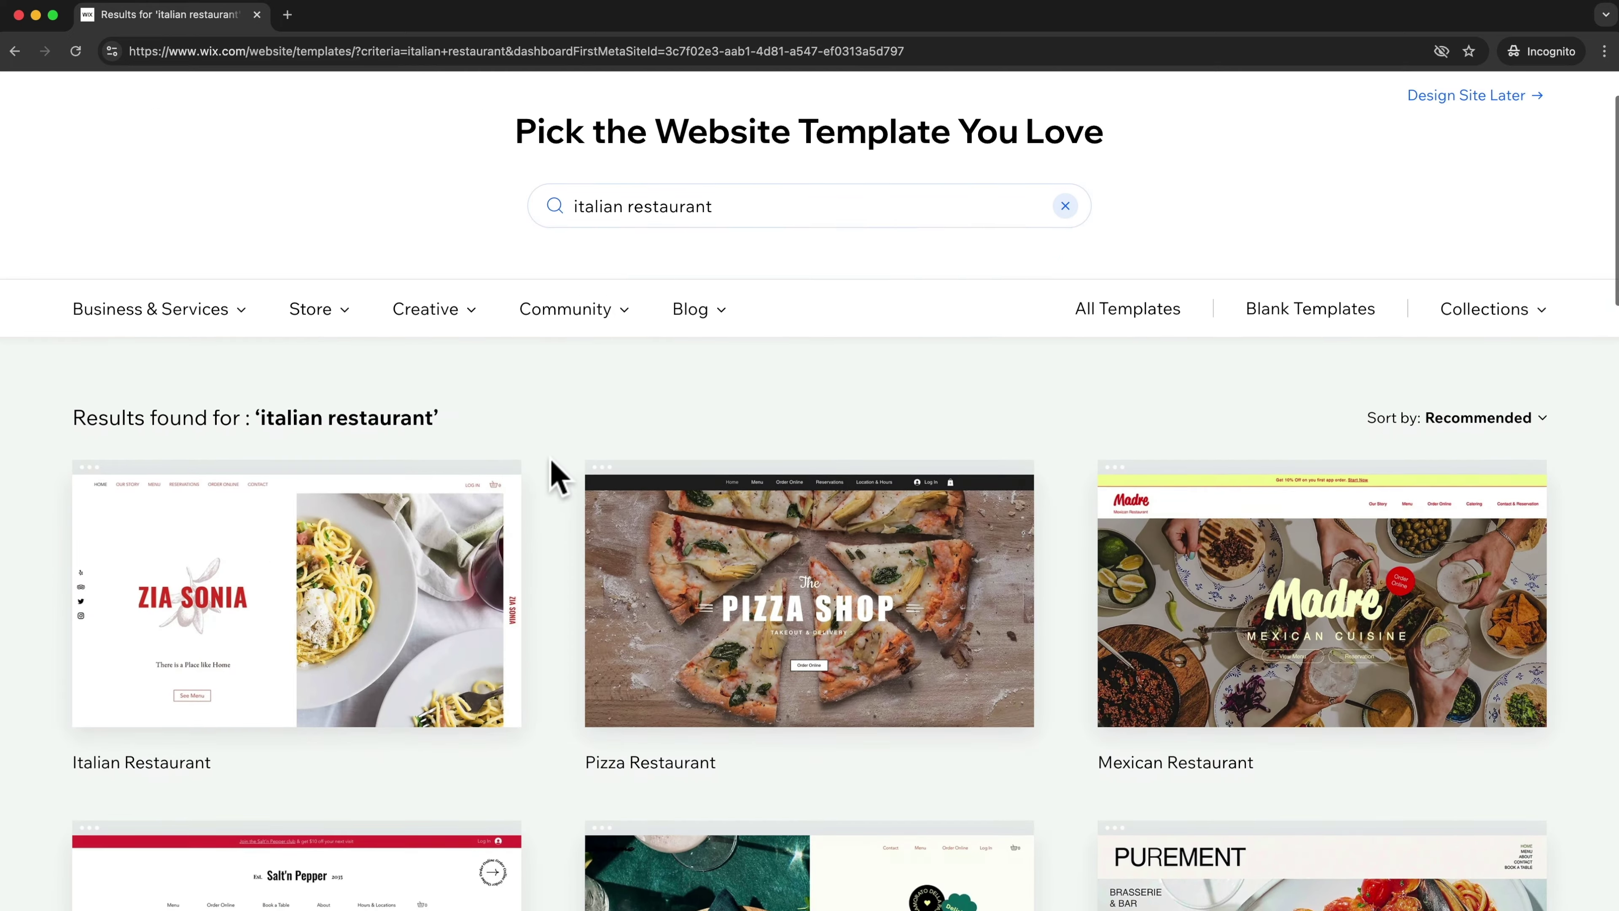
scroll(553, 474, "down", 2)
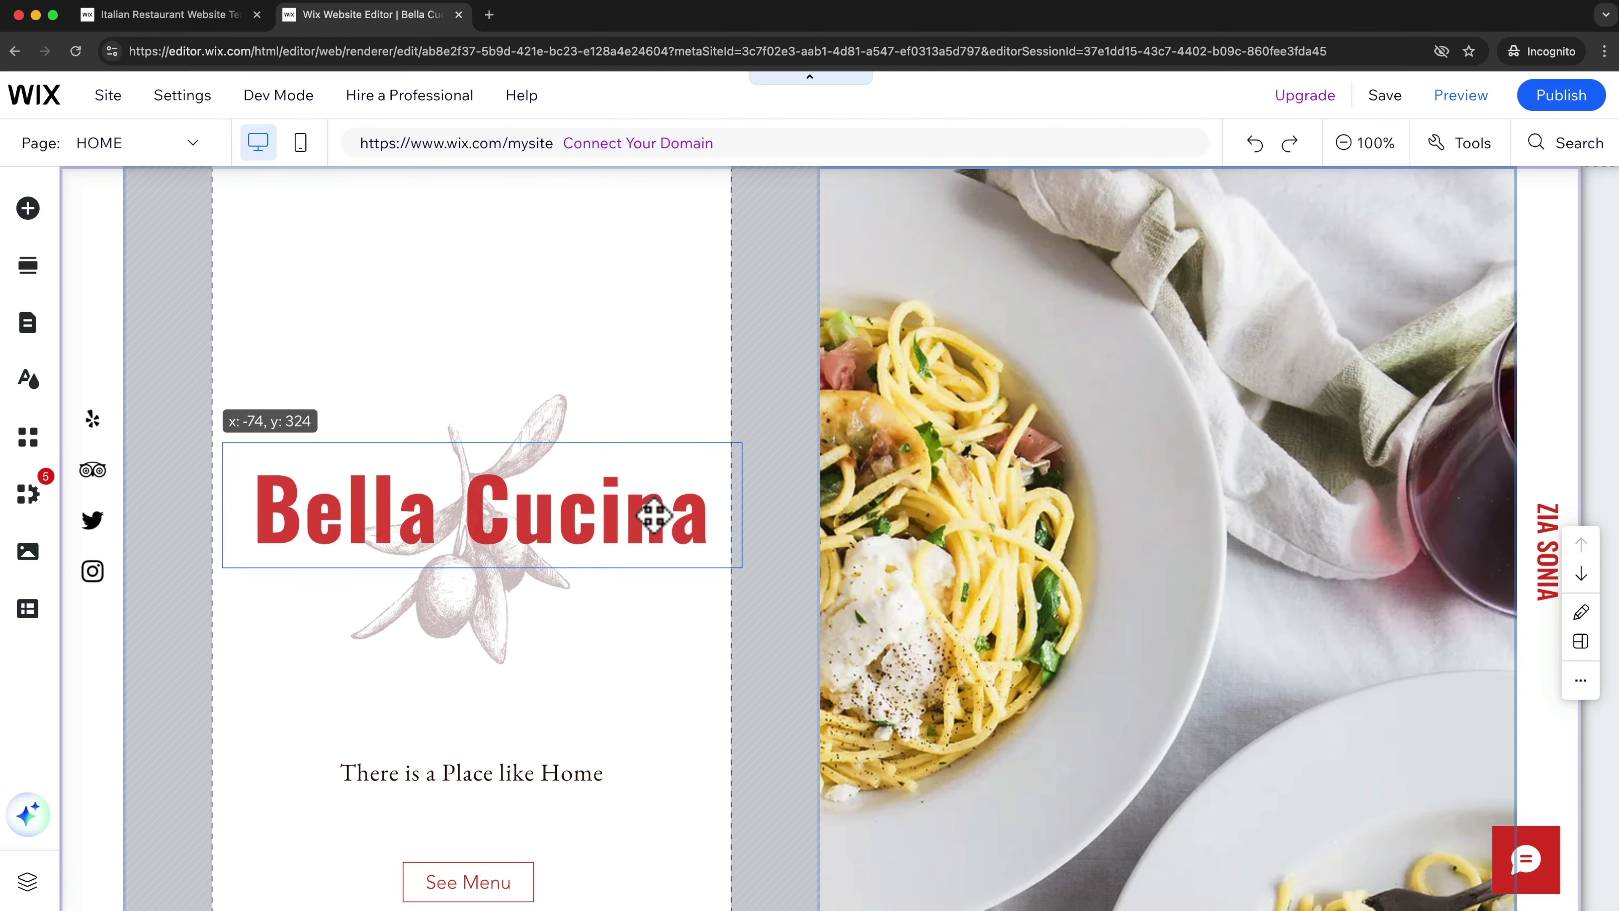
Step: Move the "Bella Cucina" heading upward in the home page's opening section
left_click_drag(650, 510, 622, 300)
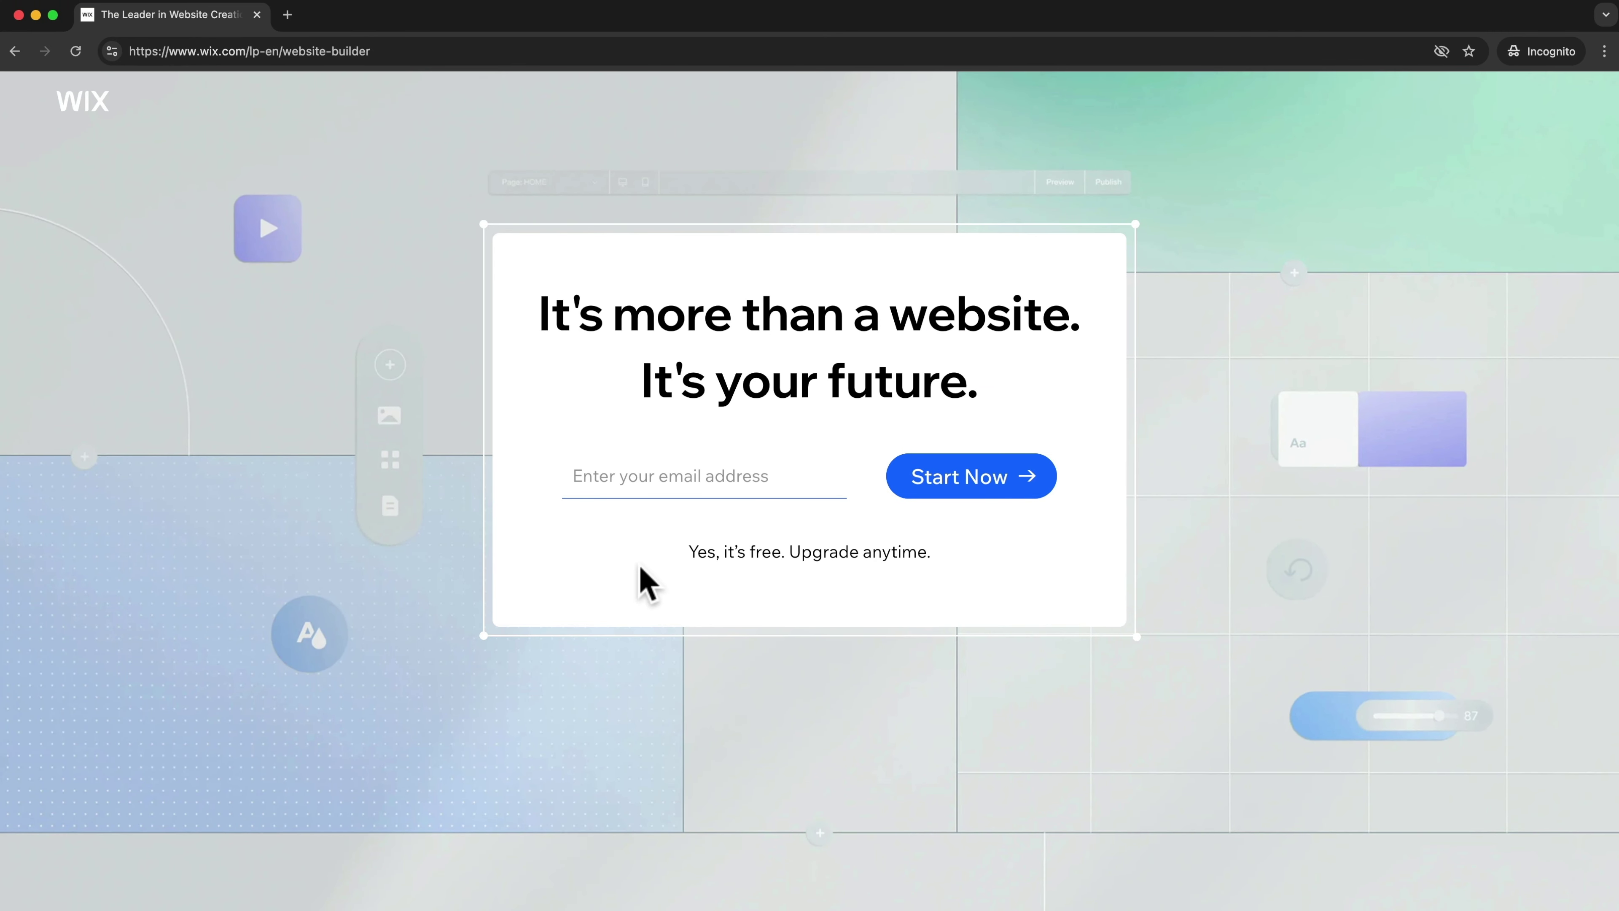
Step: Start a free Wix account with the account's e-mail address and submit the sign-up form
key("super+v")
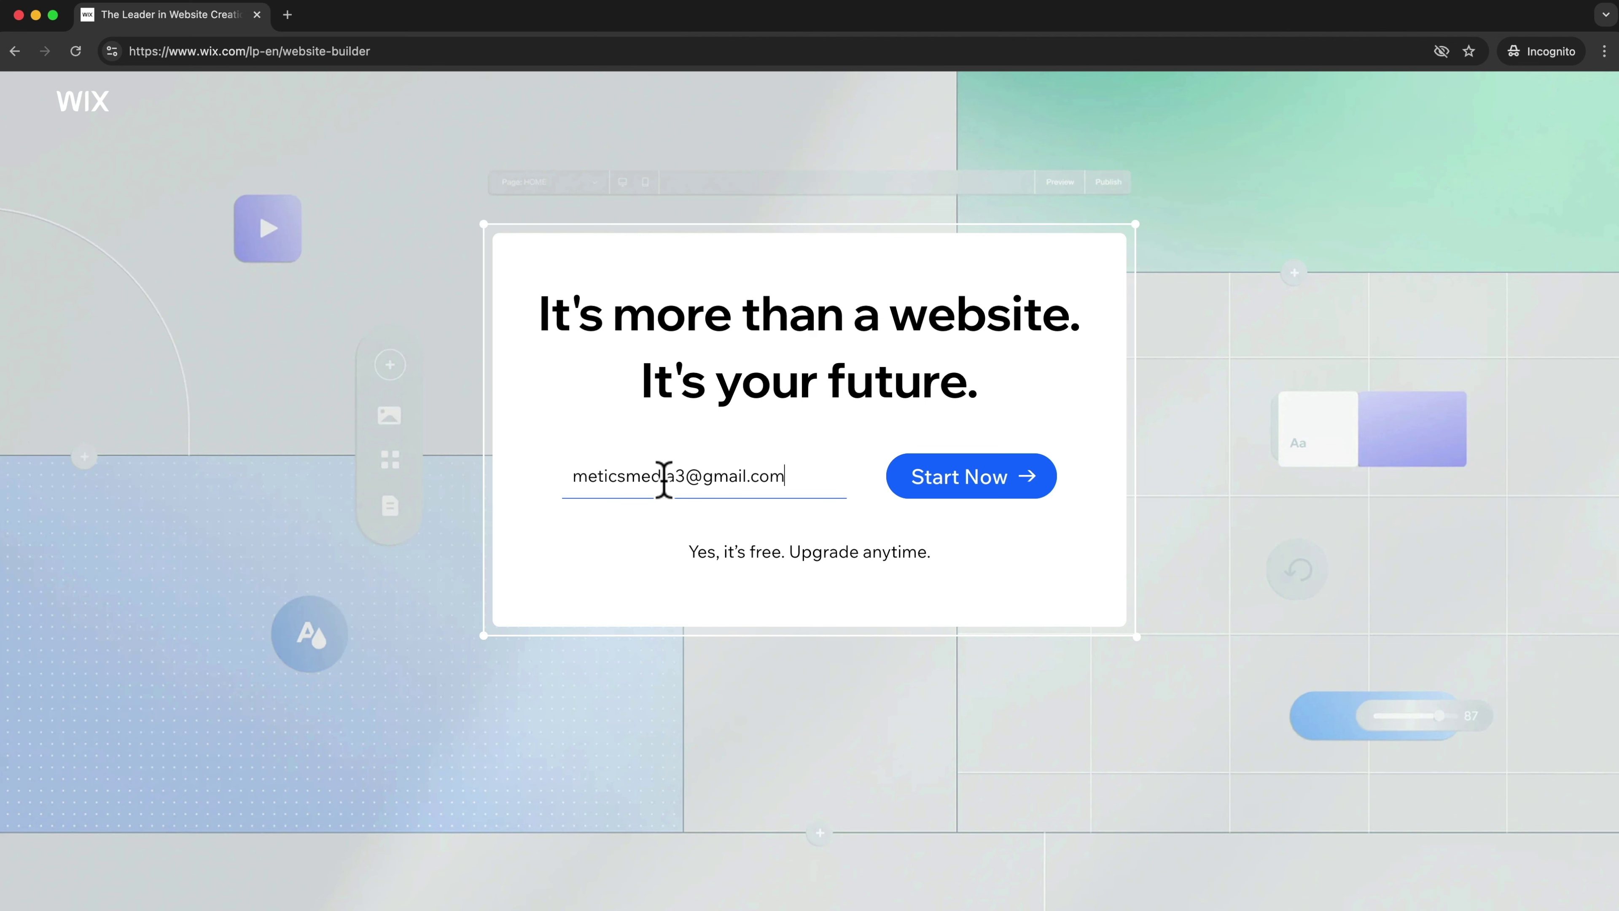
left_click(1004, 491)
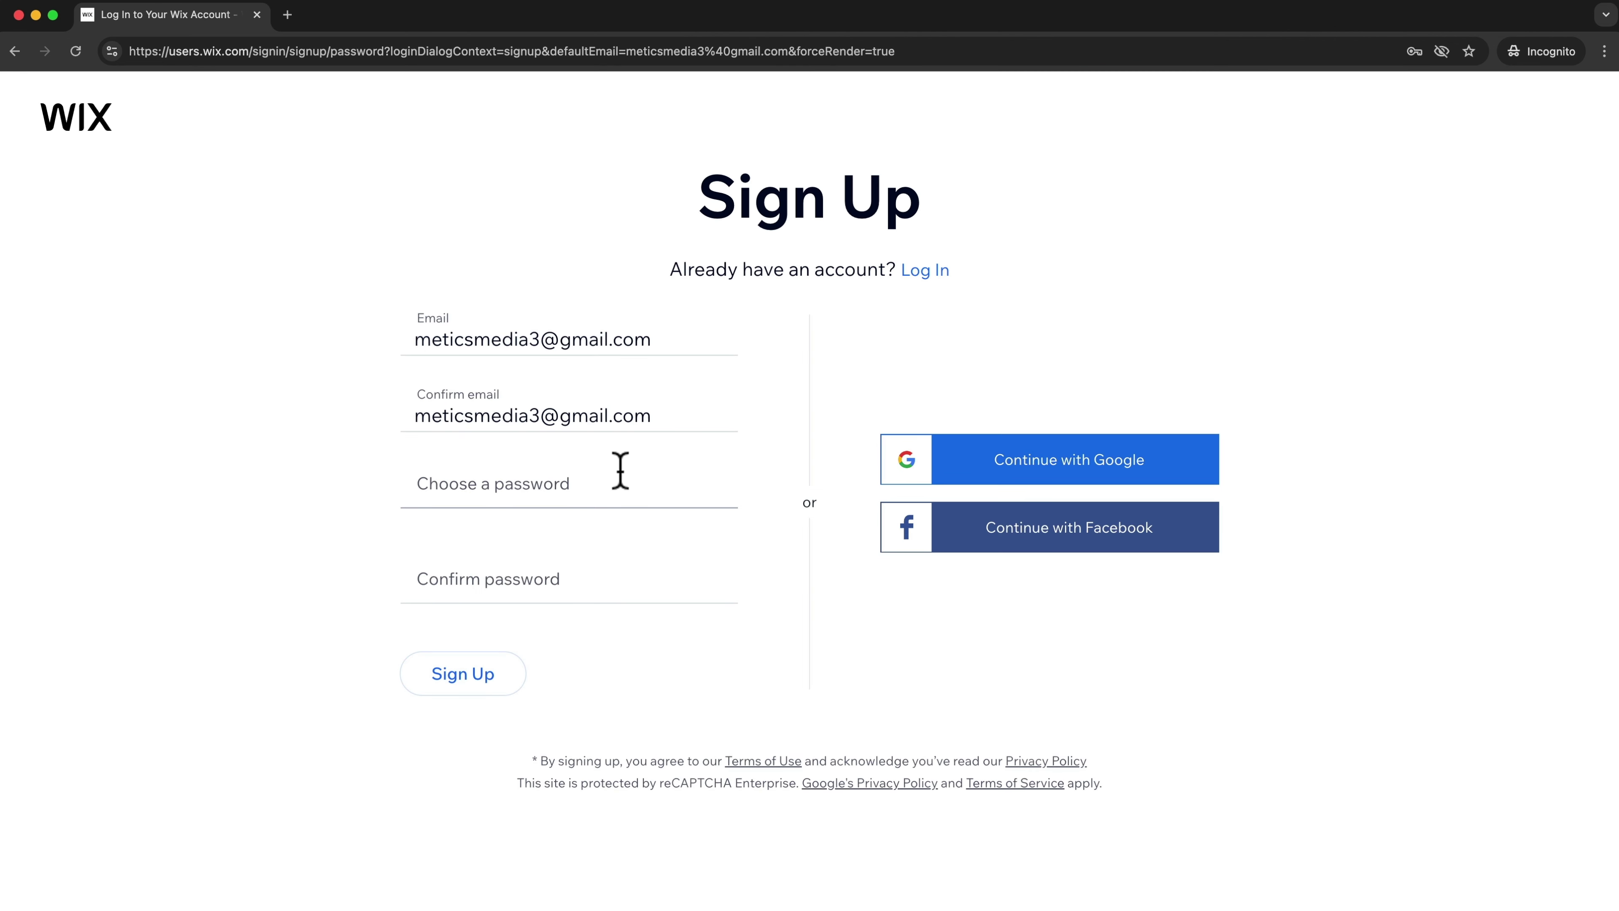
left_click(478, 689)
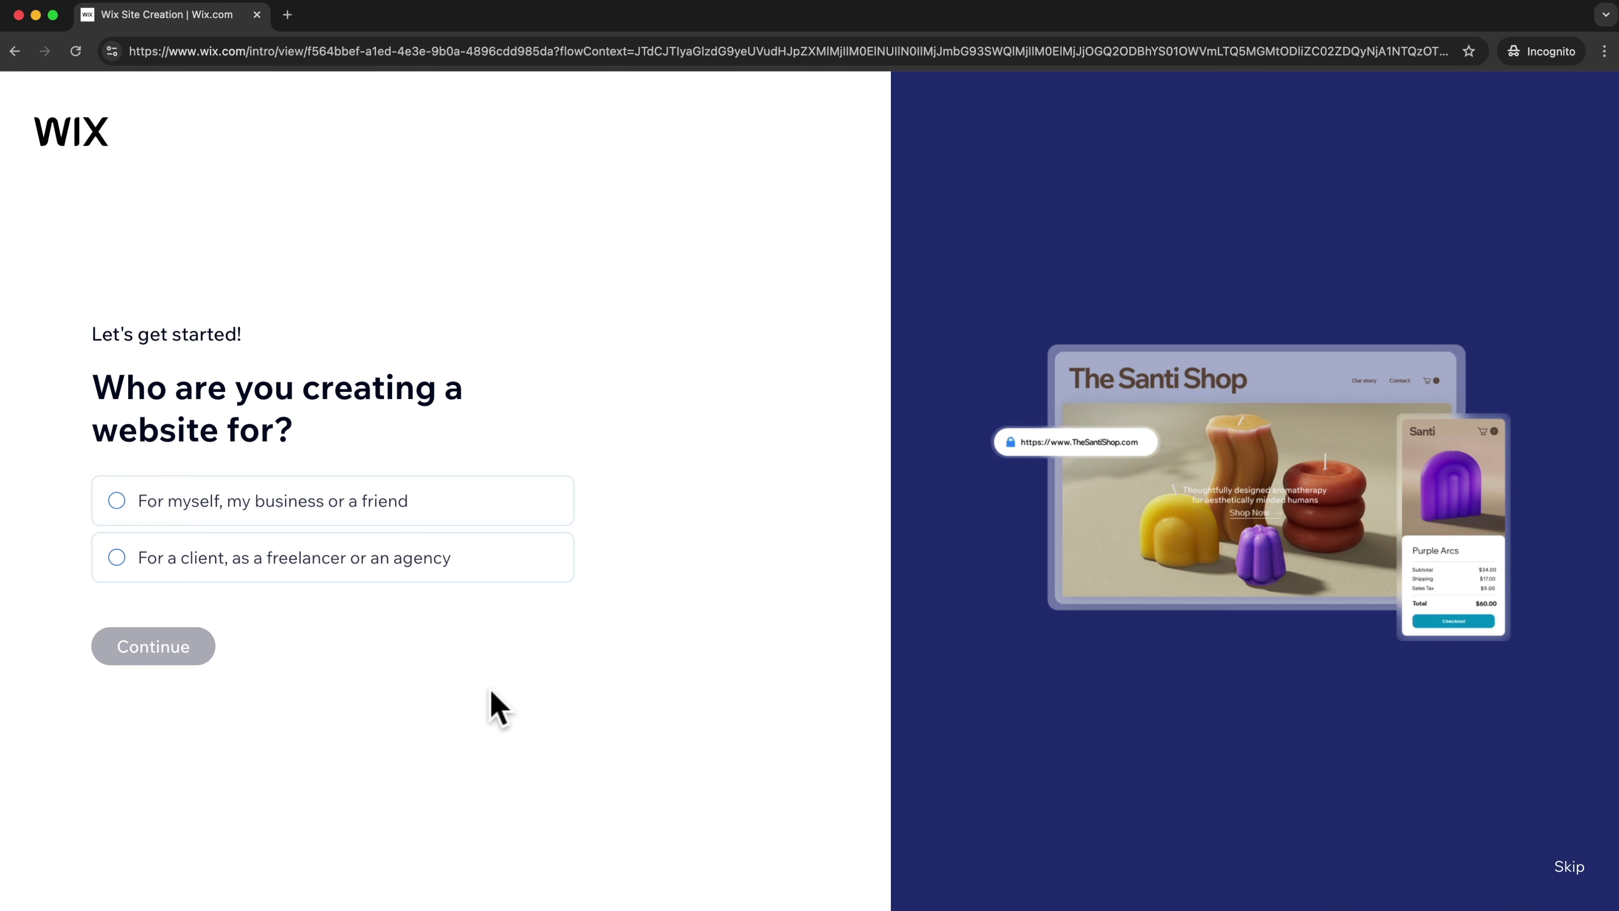
Step: Answer that the website is "For myself, my business or a friend" and choose setup without the AI chat
left_click(230, 504)
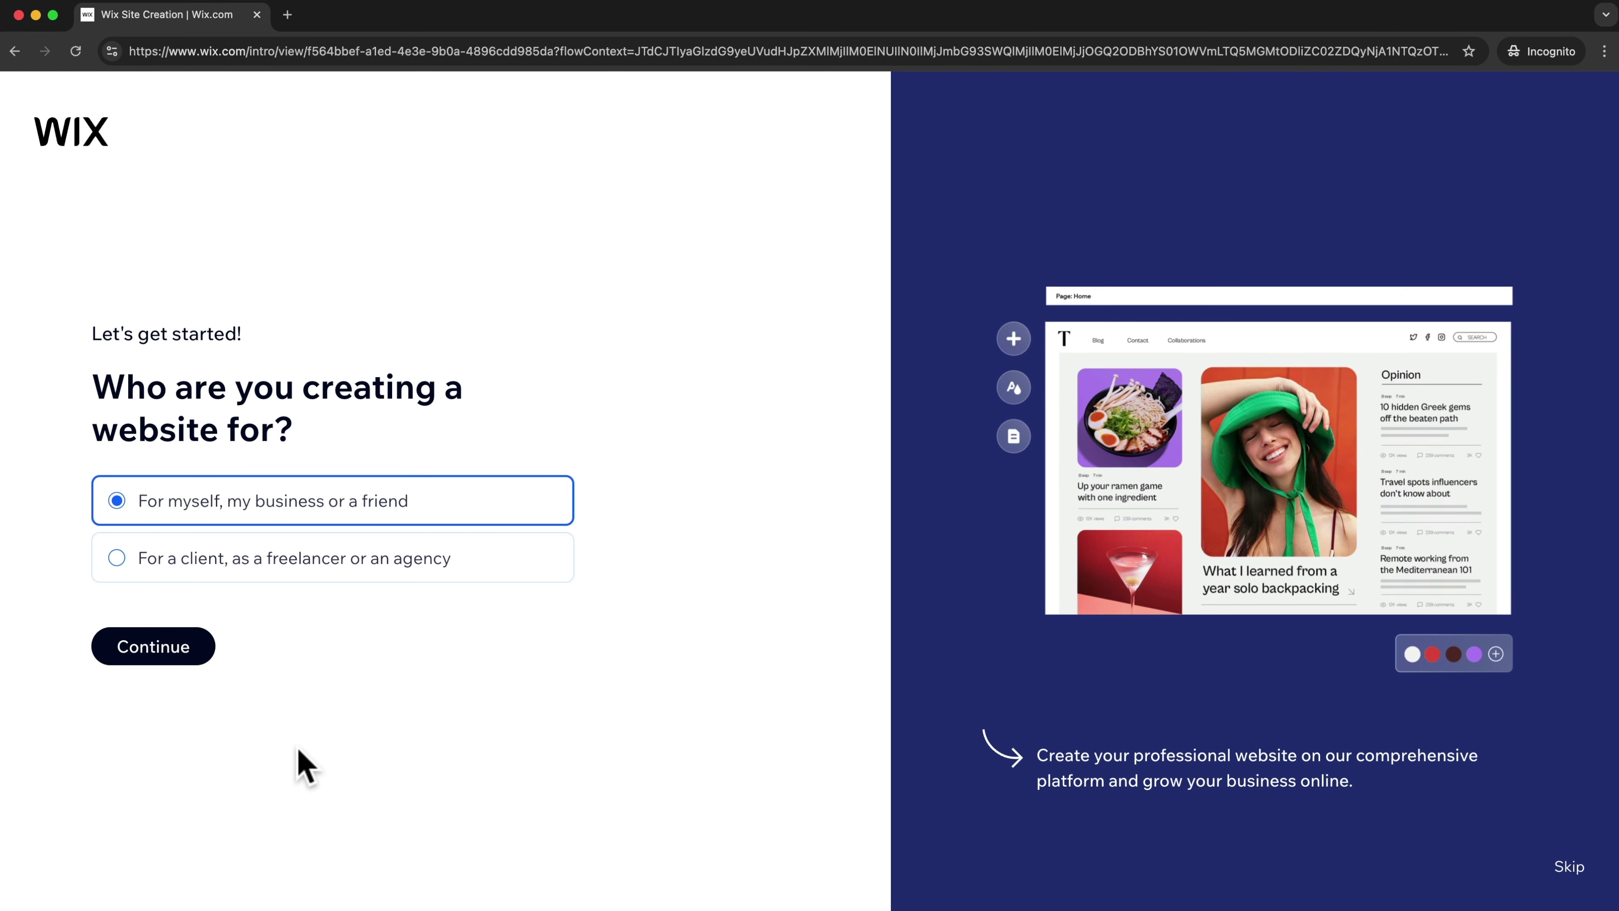
left_click(172, 657)
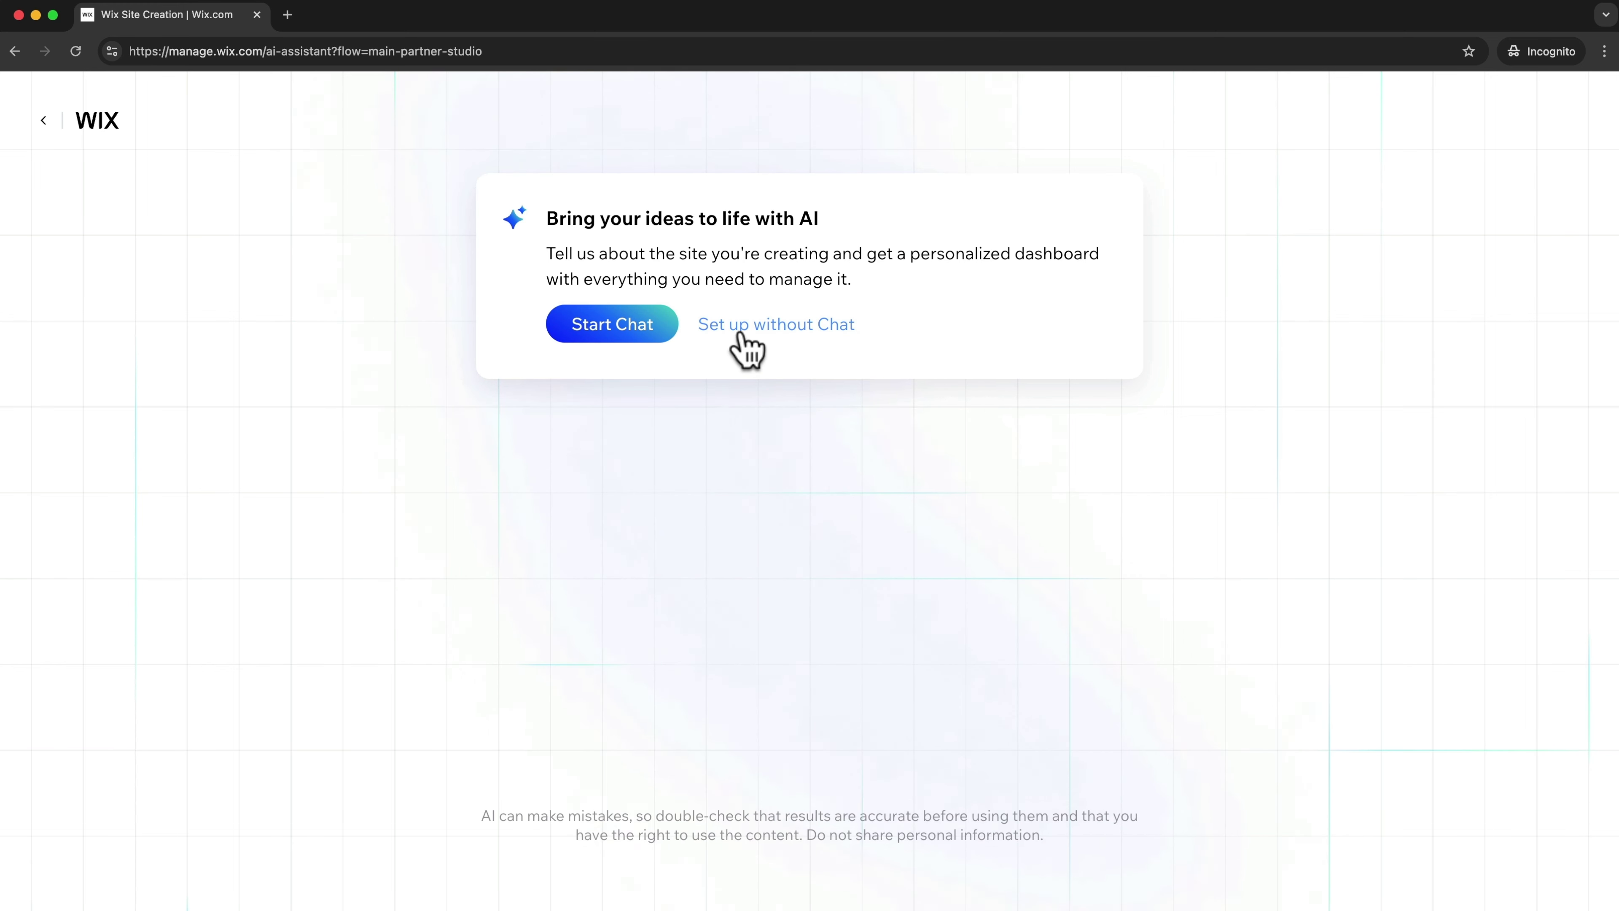
left_click(774, 331)
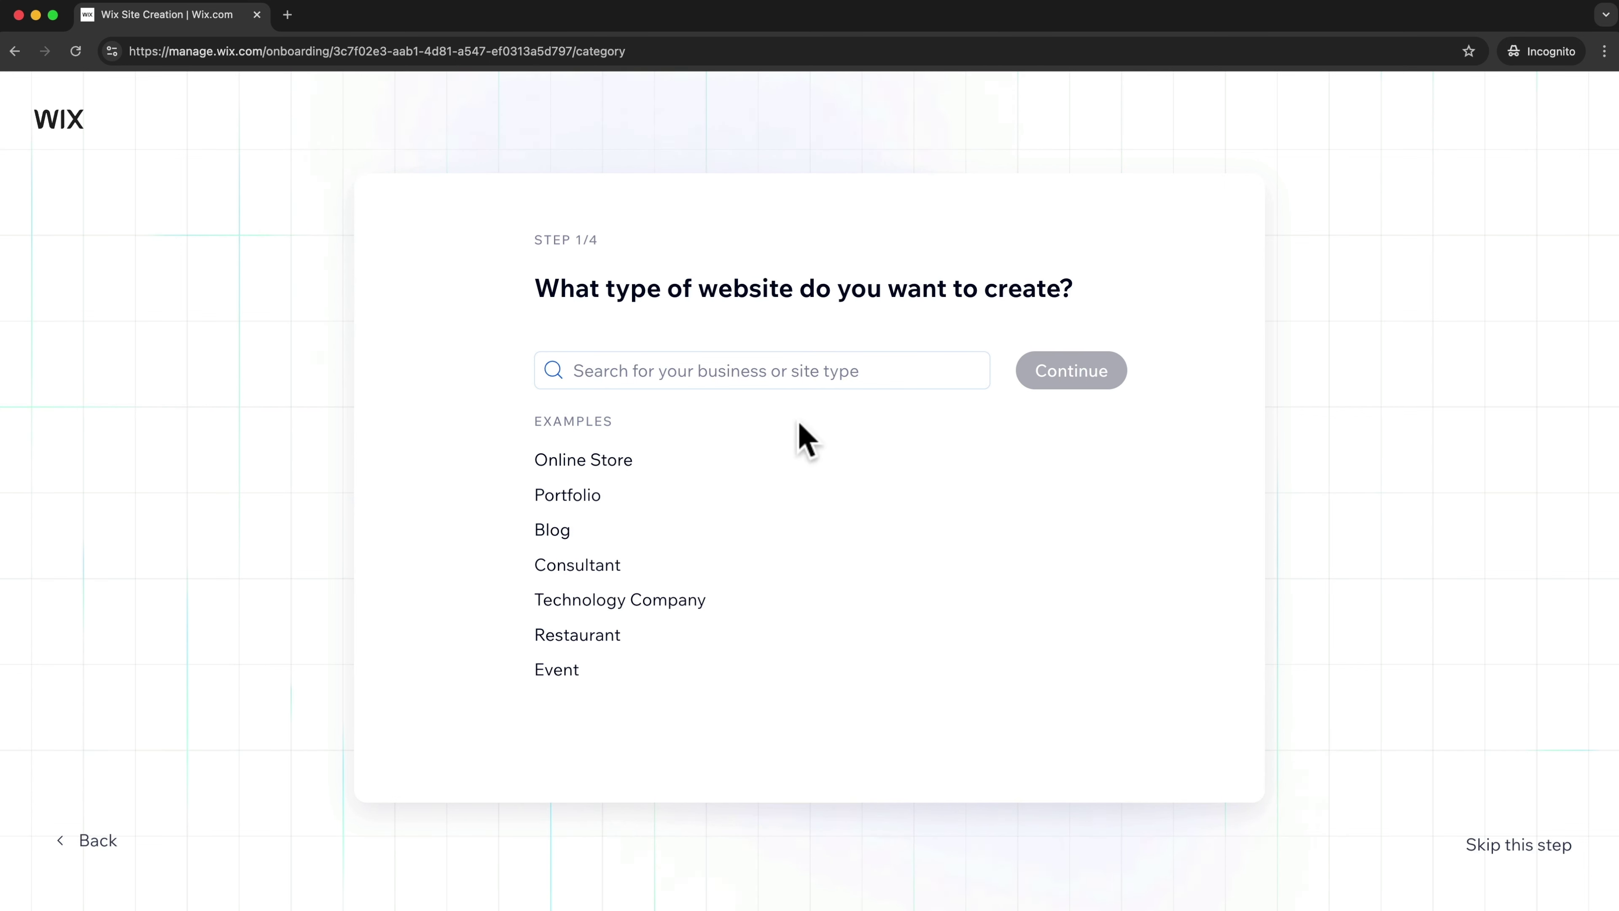
Step: Set the website type to Italian Restaurant and continue to the business details
left_click(766, 370)
type("italian restaurant")
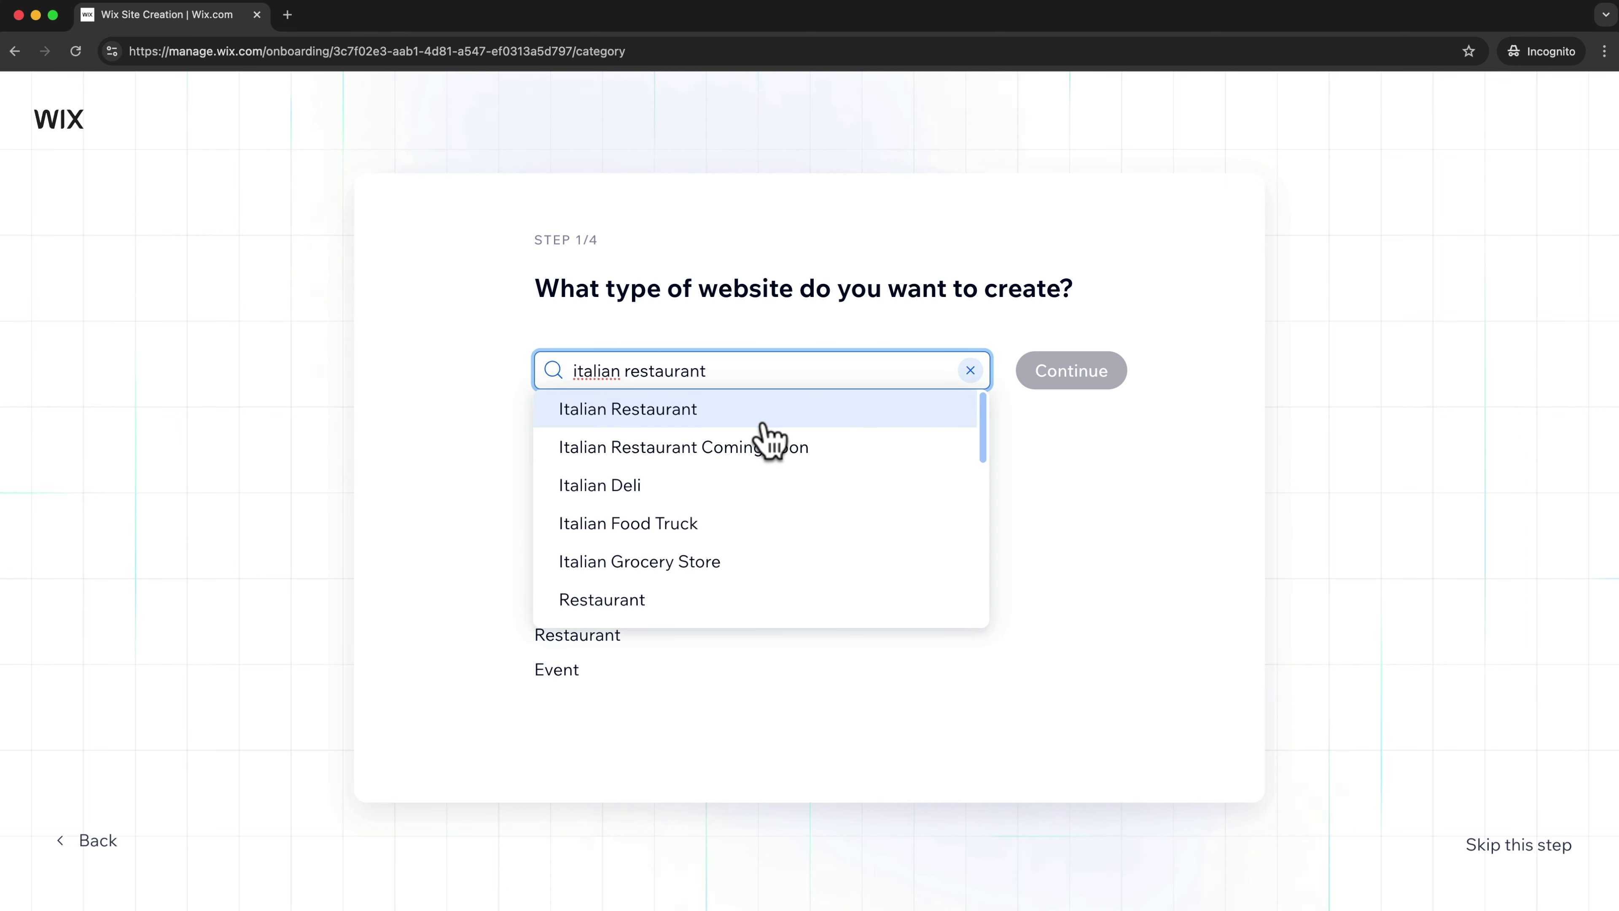
left_click(670, 416)
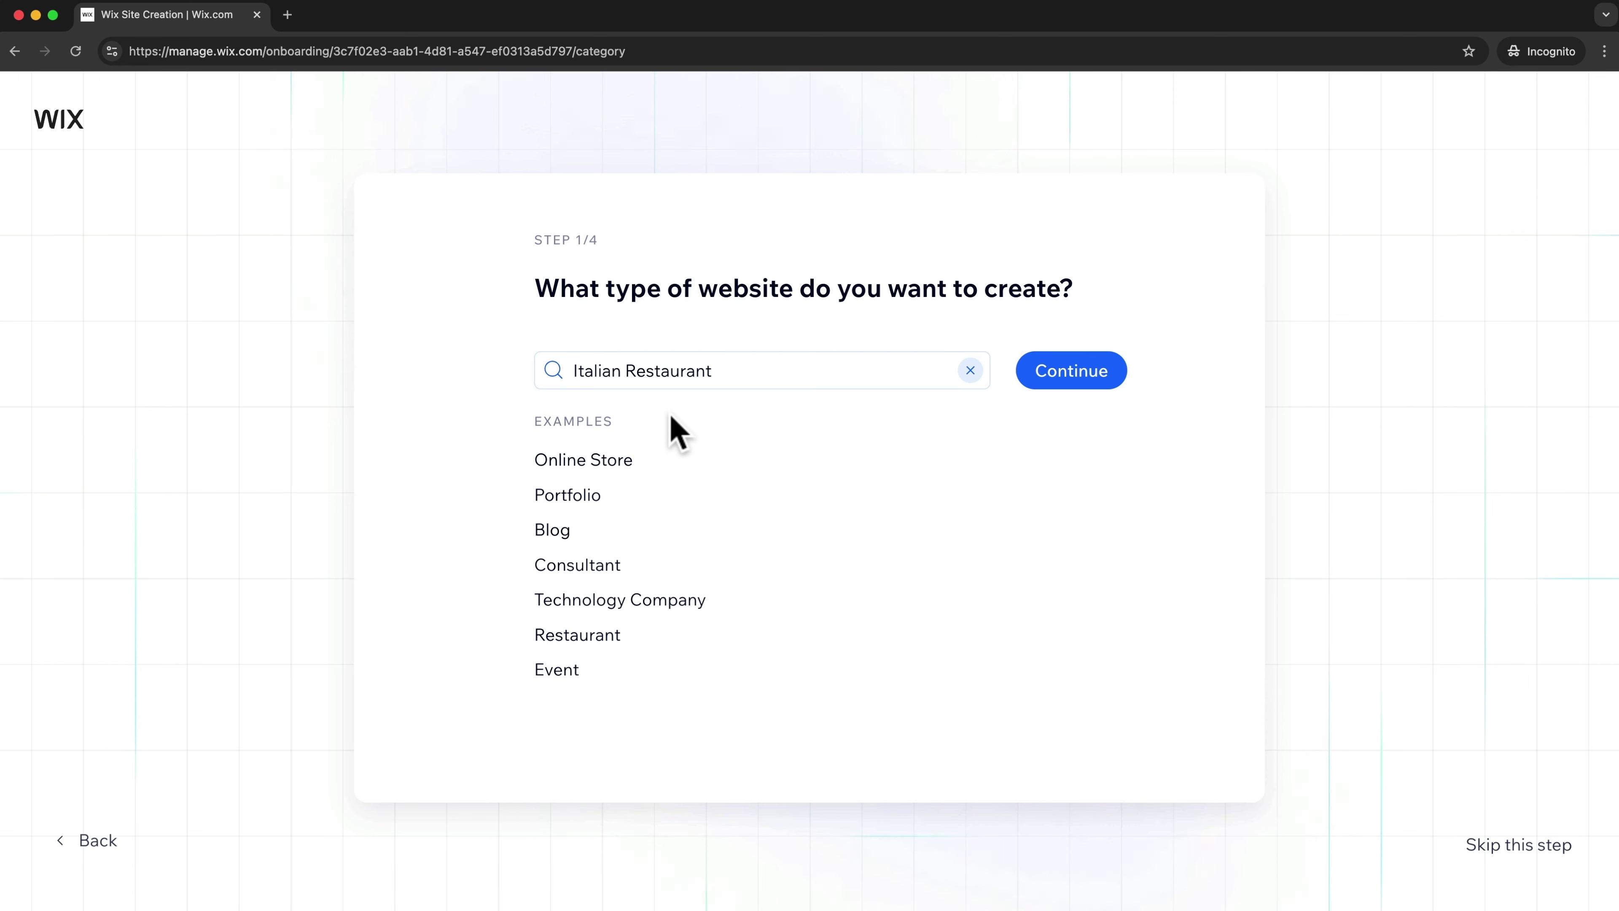
left_click(1082, 386)
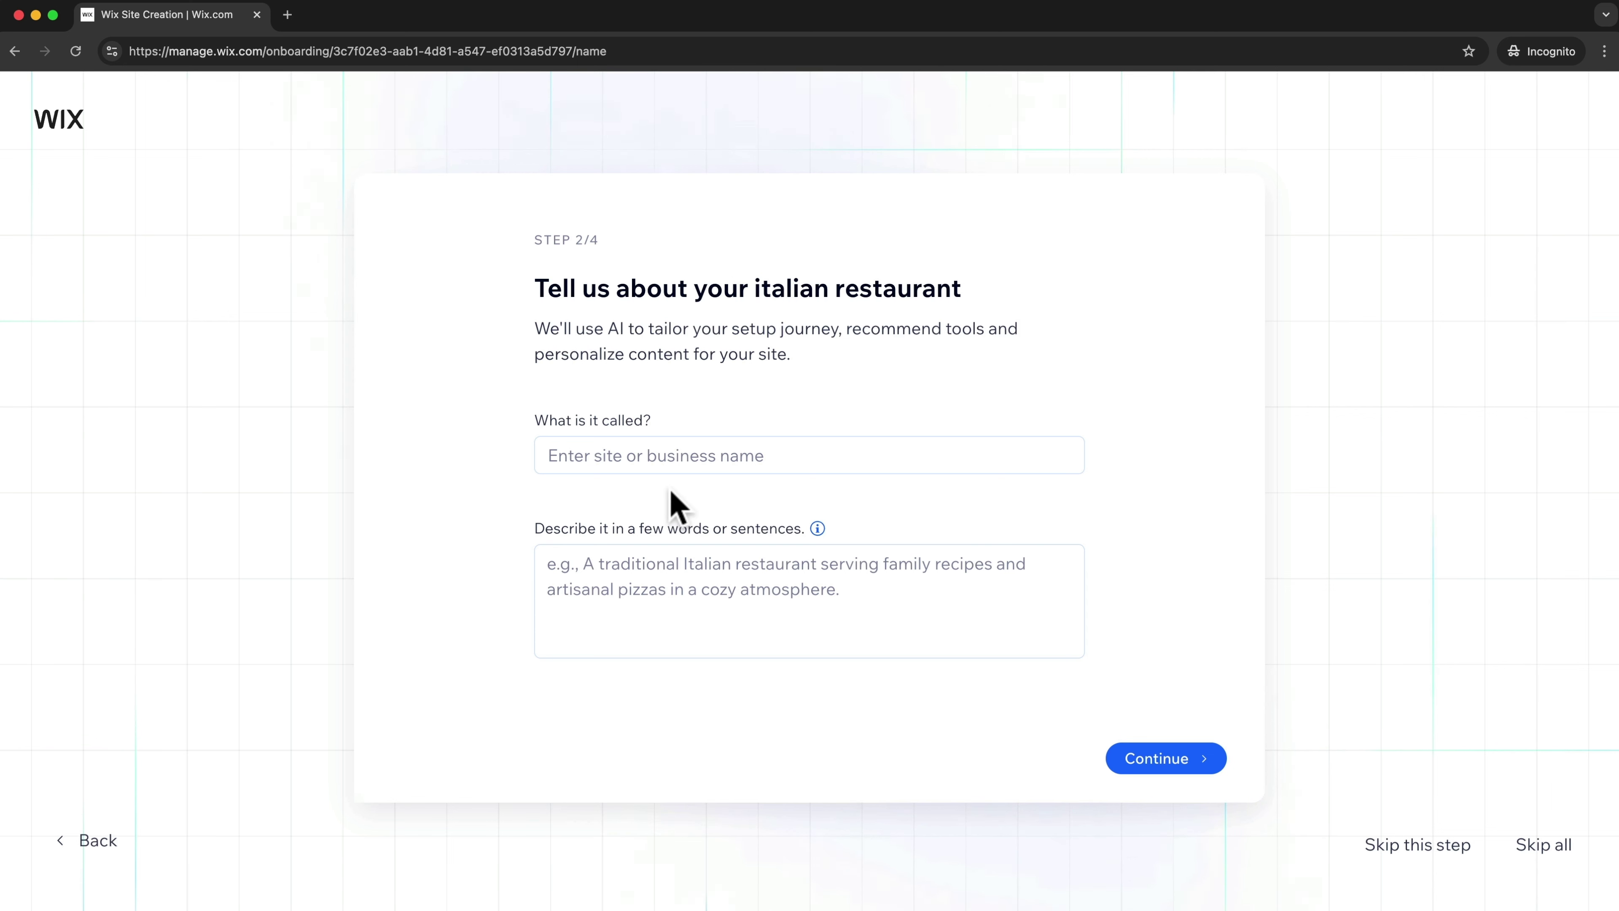
Step: Name the business "Bella Cucina", describe it as a warm and cozy Italian restaurant with handmade pasta, wood-fired pizzas and rich risottos, and continue
left_click(670, 456)
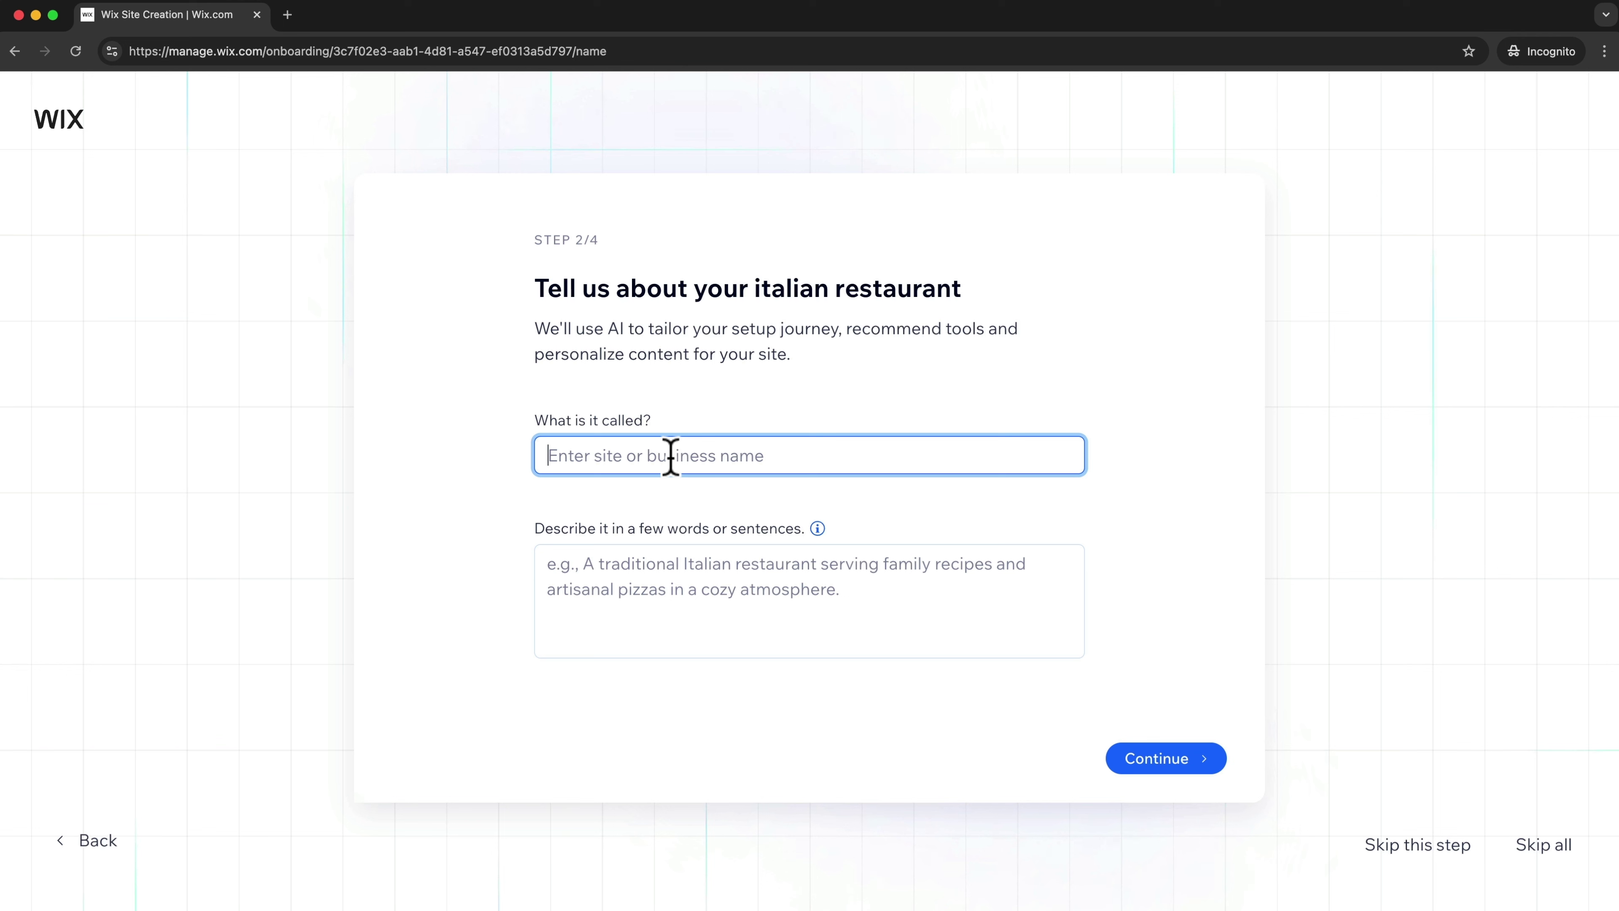
type("Bella Cucina")
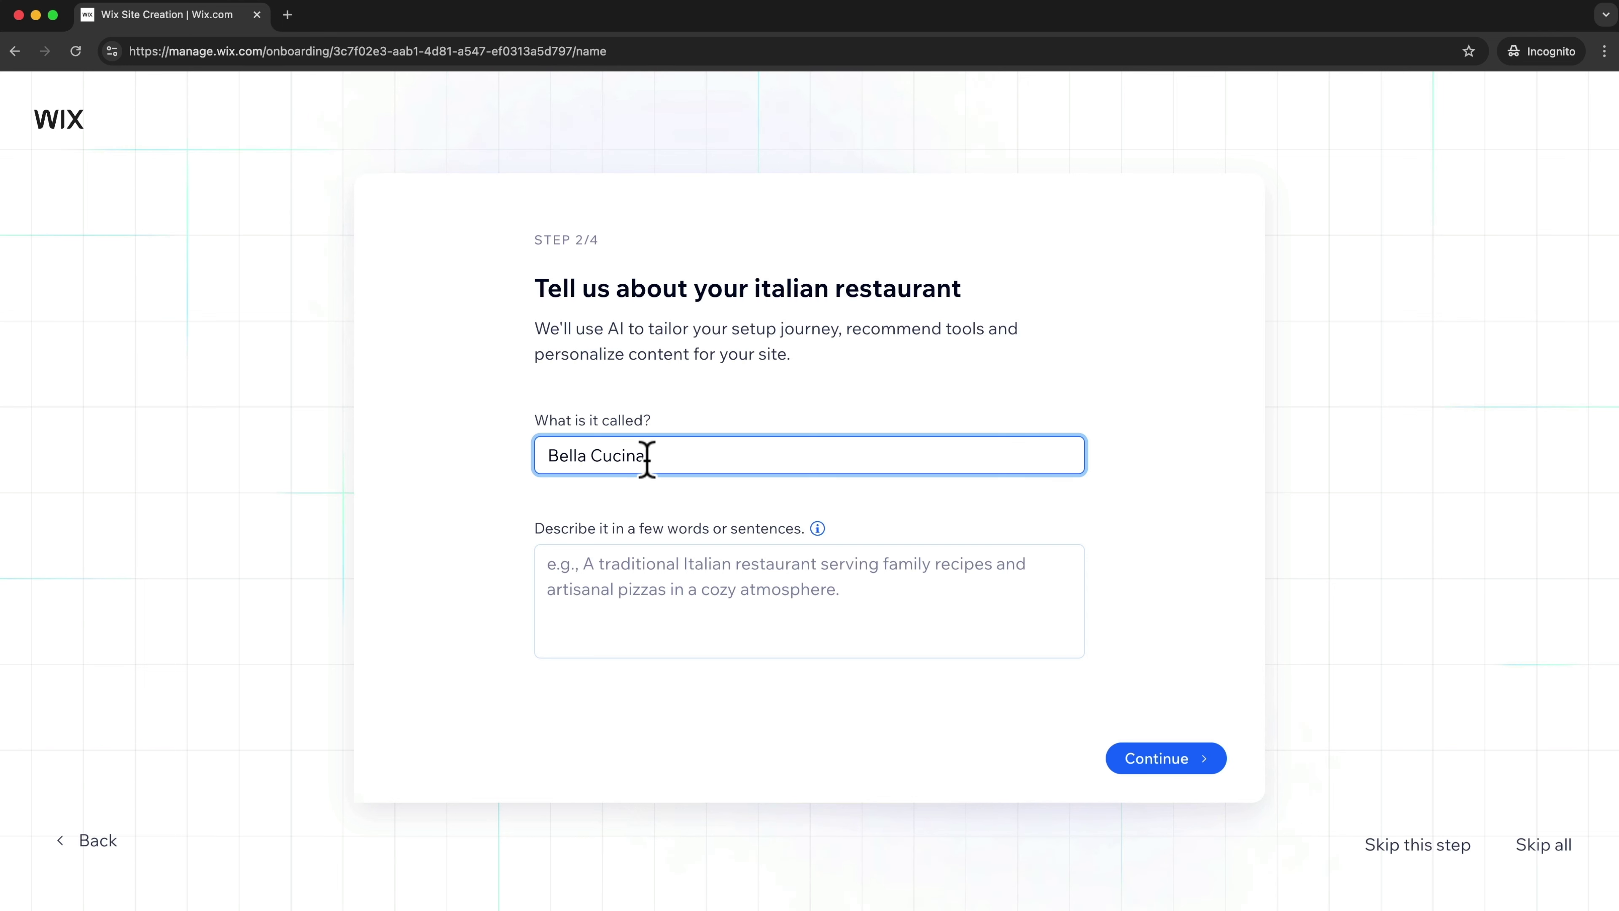
left_click(644, 567)
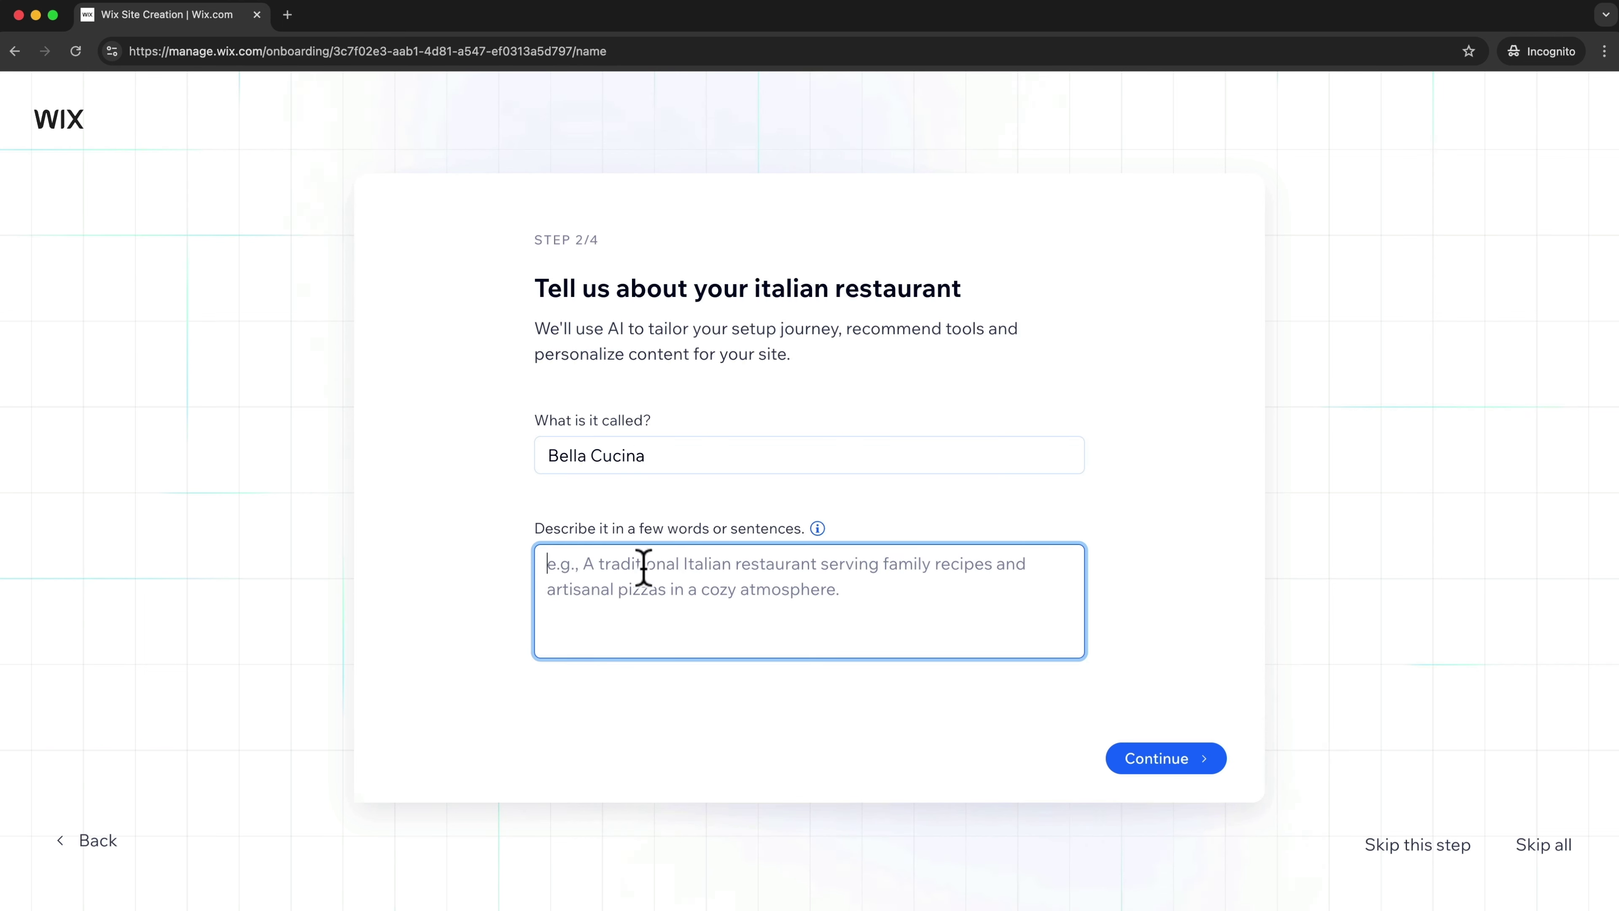
type("Bella Cucina is a warm and cozy Italian restaurant offering traditional dishes like handmade pasta, wood-fired pizzas, and rich risottos. With rustic decor and a selection of Italian wines, it’s the perfect spot for a relaxed and authentic dining experience.")
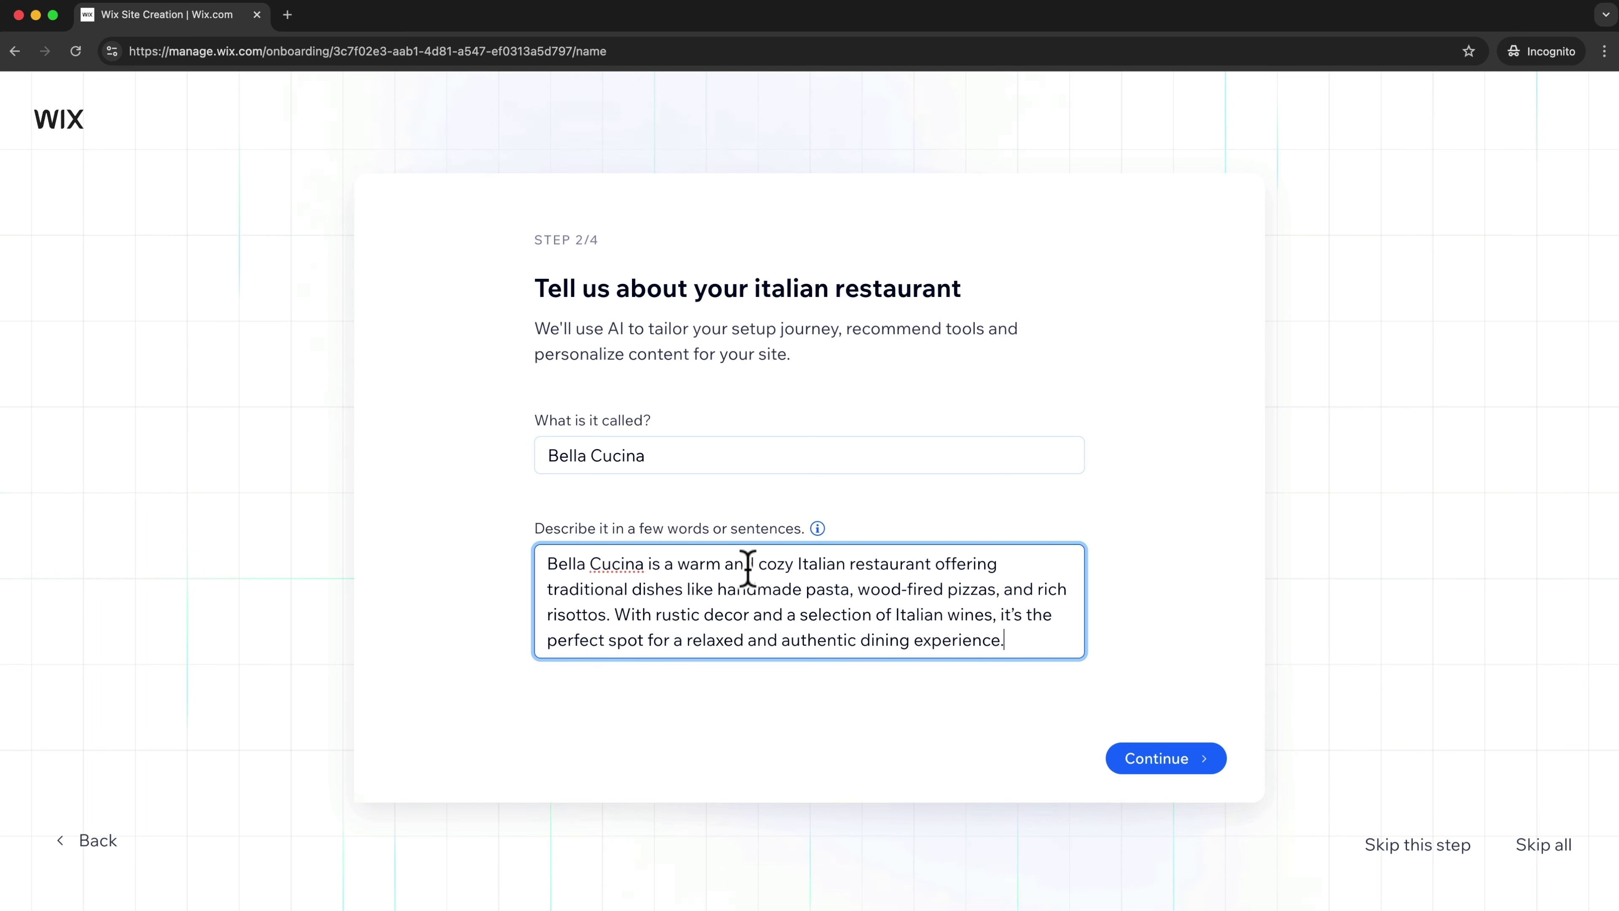
left_click(893, 733)
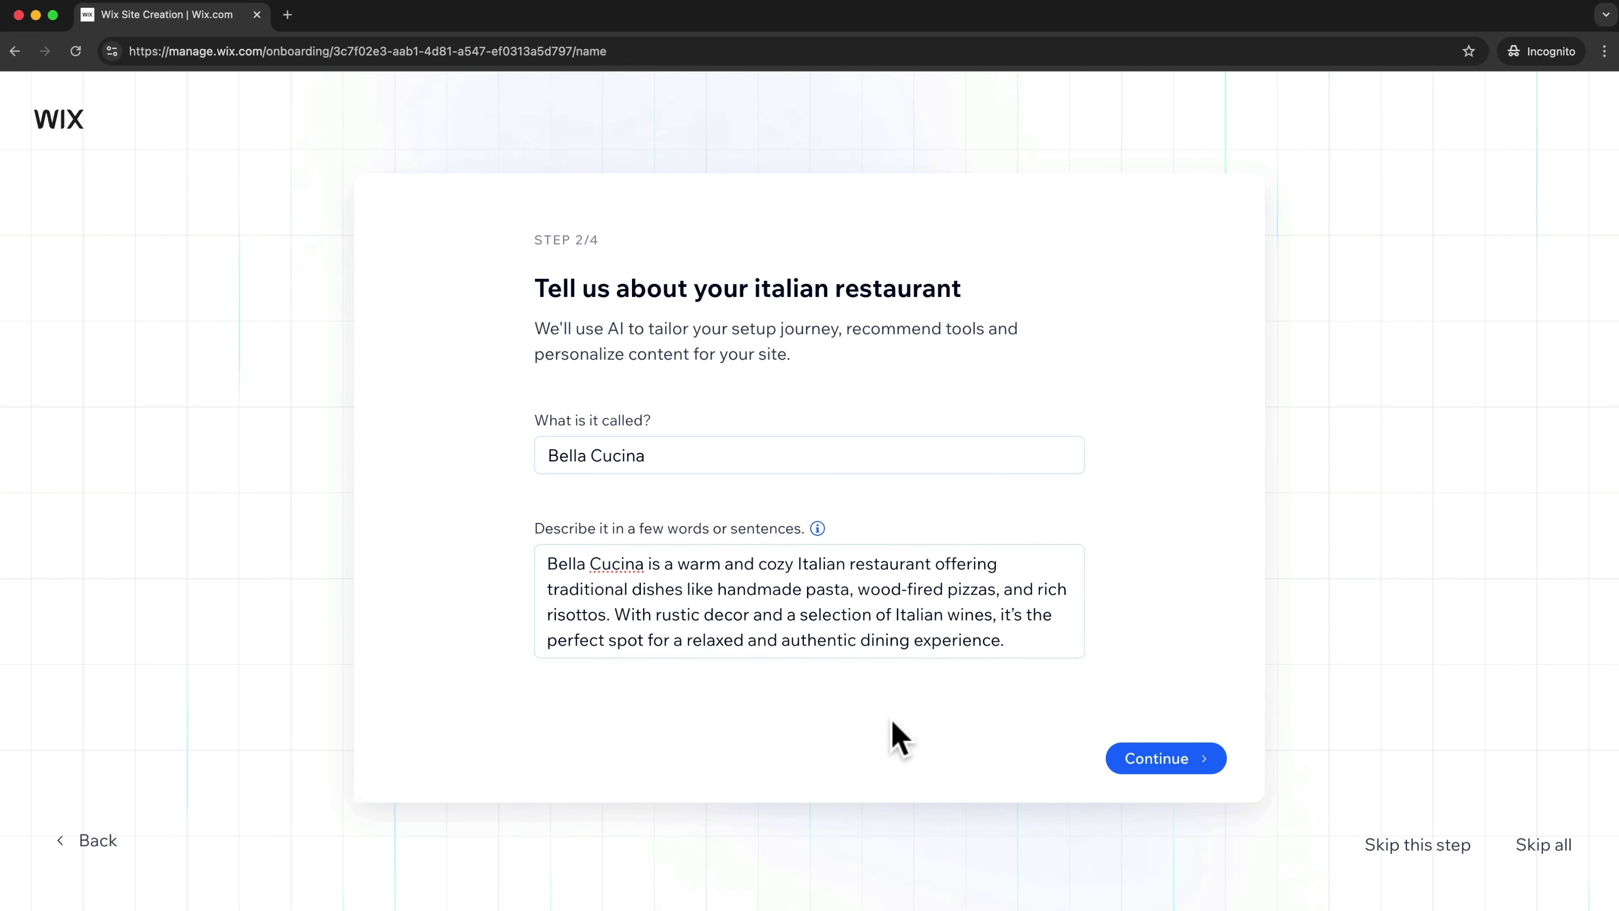
left_click(1182, 762)
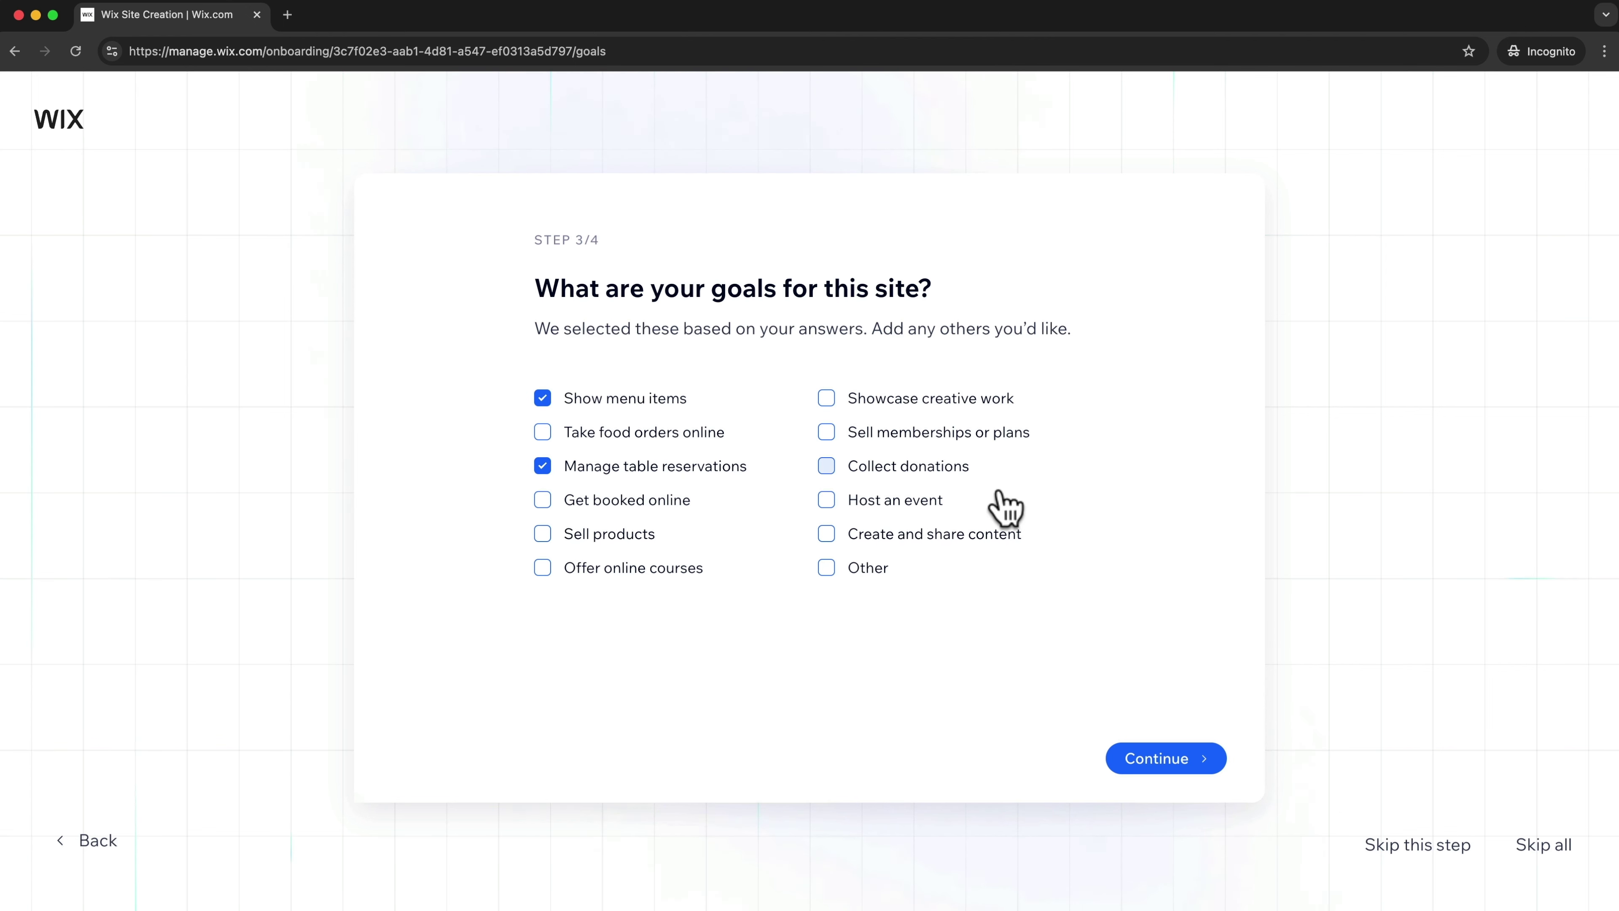
Step: Accept the suggested site goals and add "Run your site on mobile" as a management tool
left_click(1160, 769)
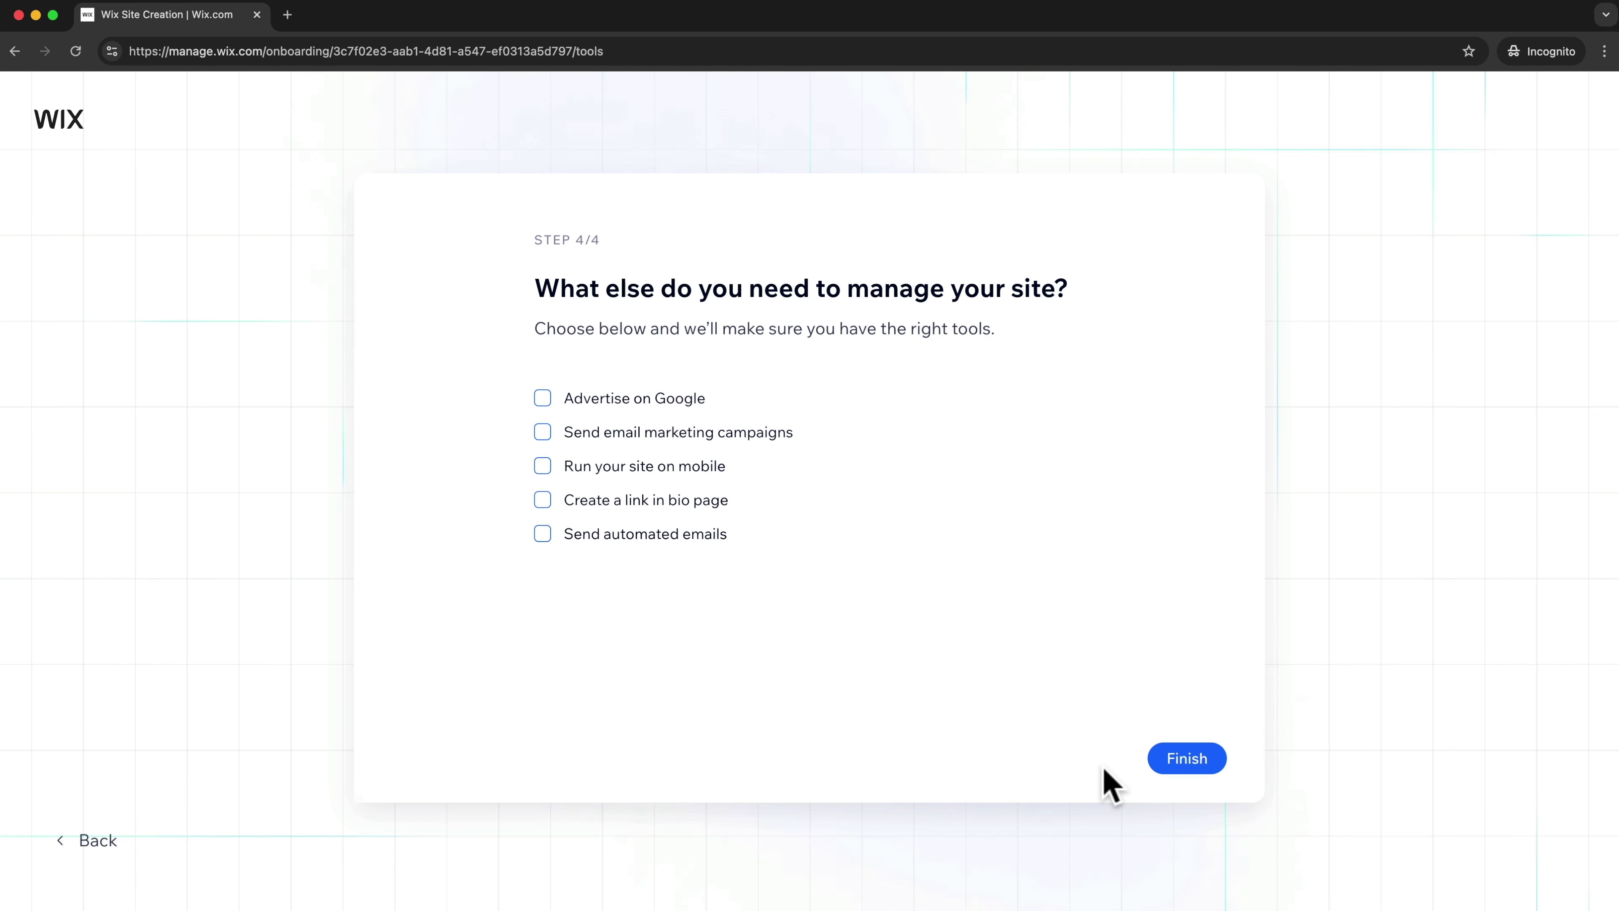
left_click(543, 466)
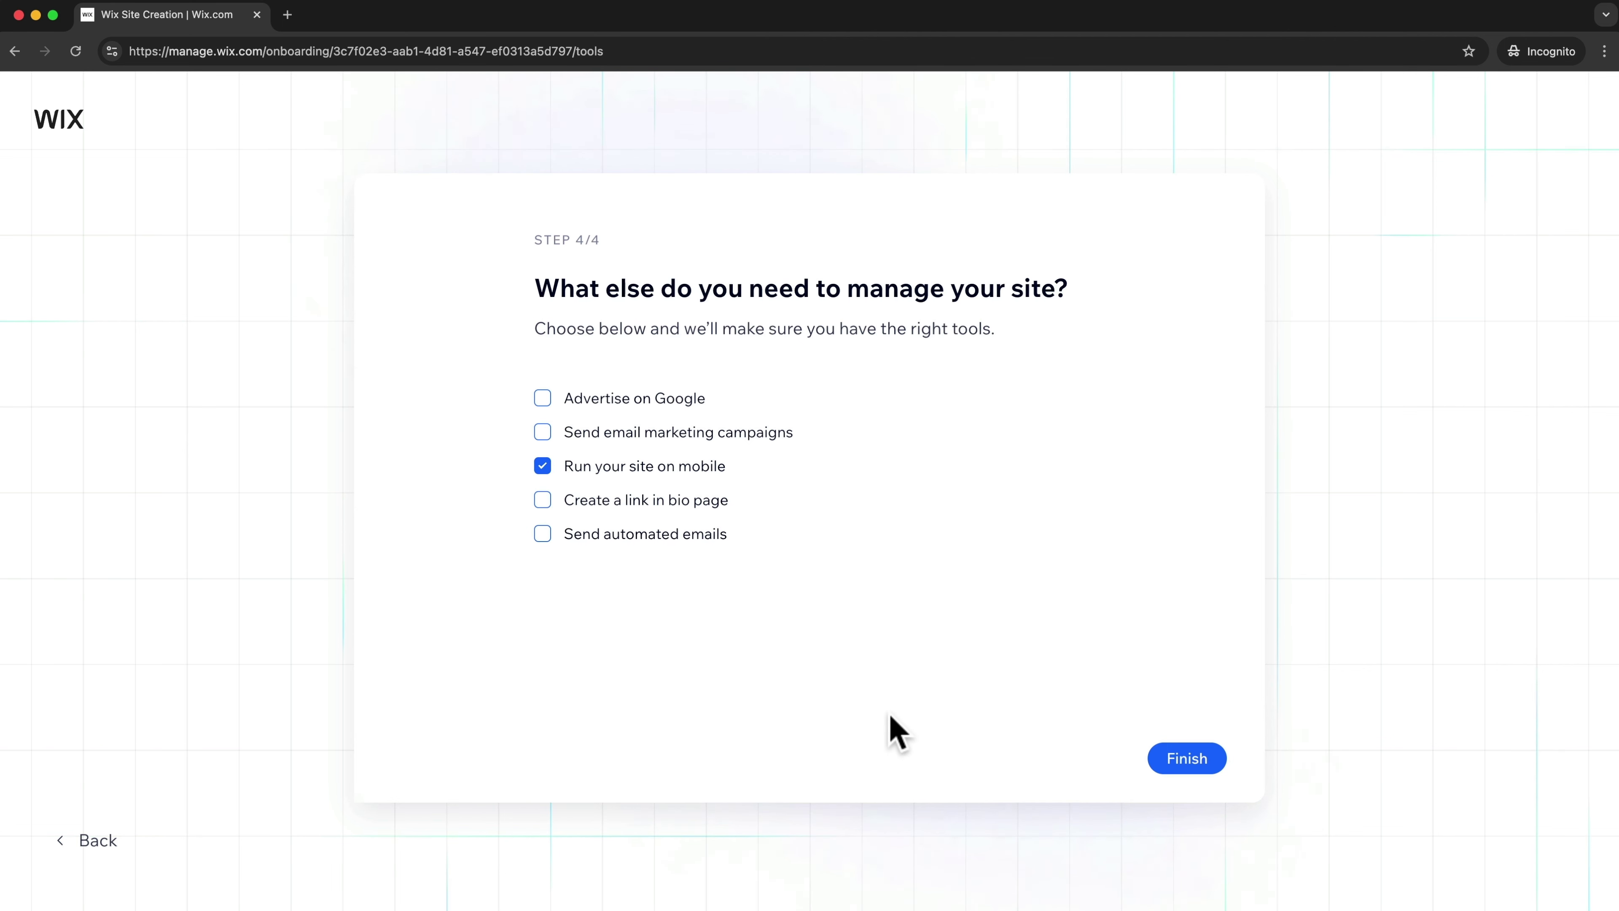
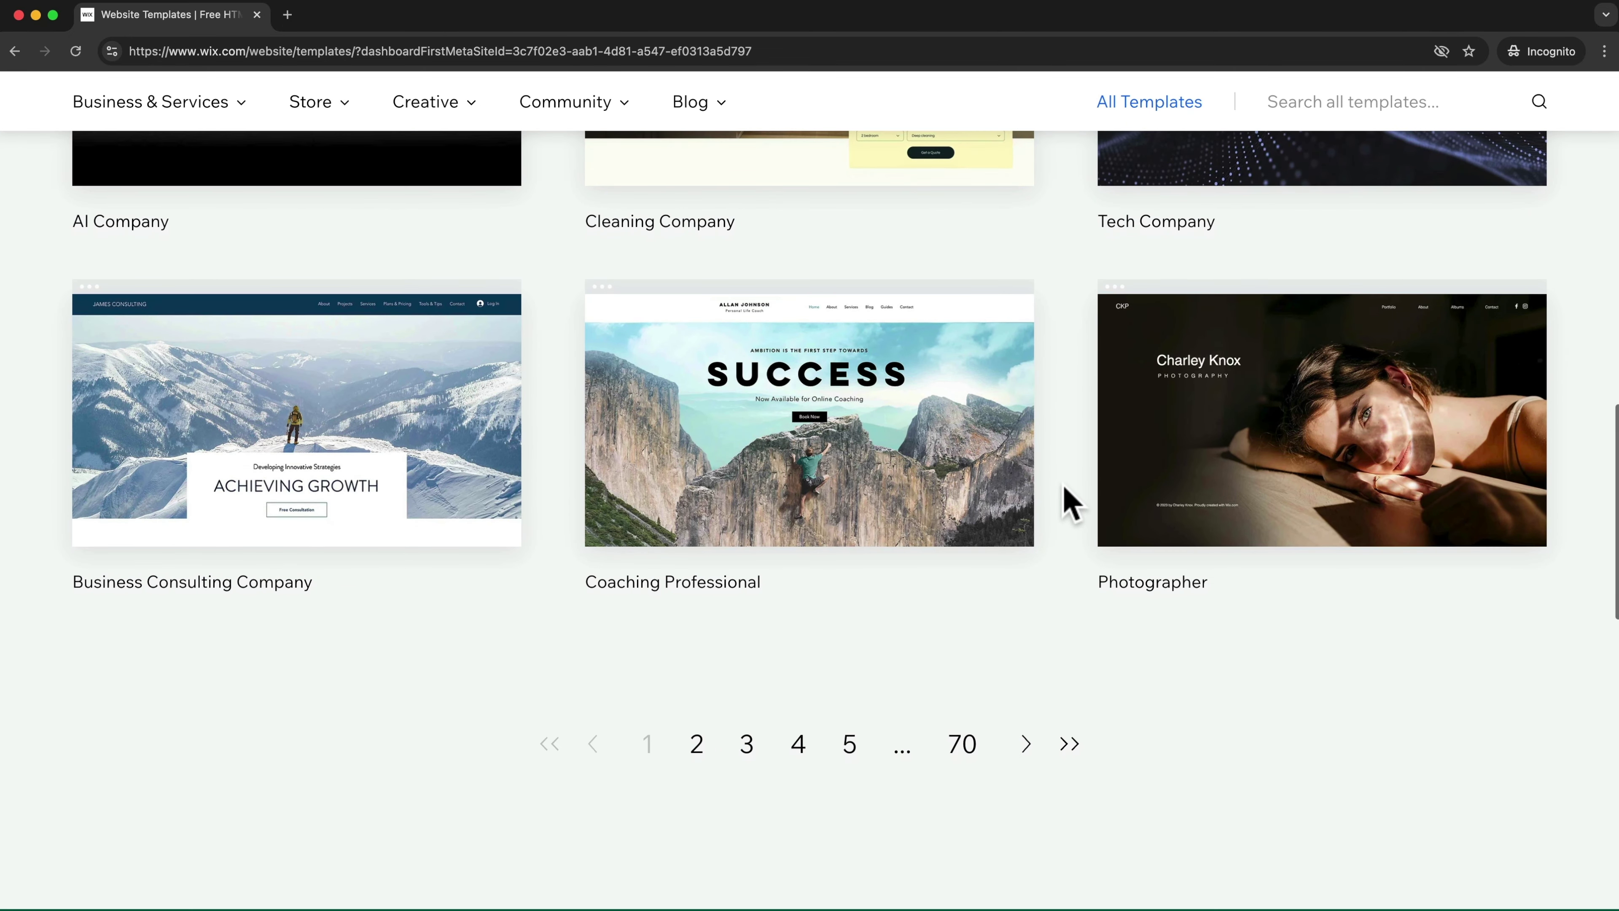
Step: Search all website templates for "italian restaurant"
scroll(1071, 504, "up", 12)
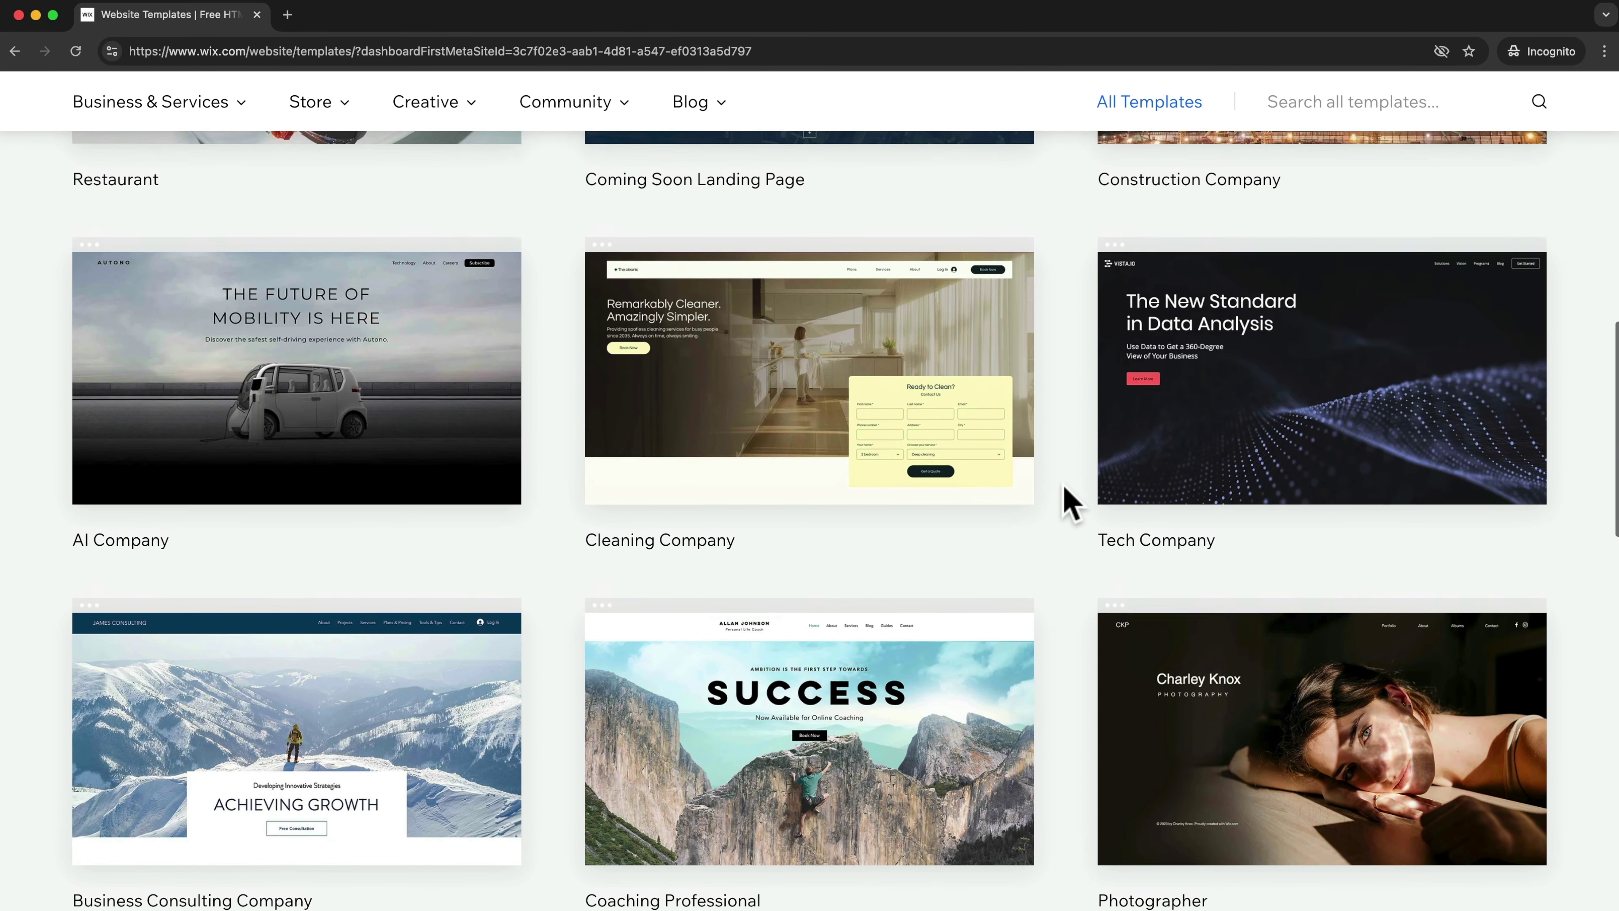
scroll(1071, 504, "up", 10)
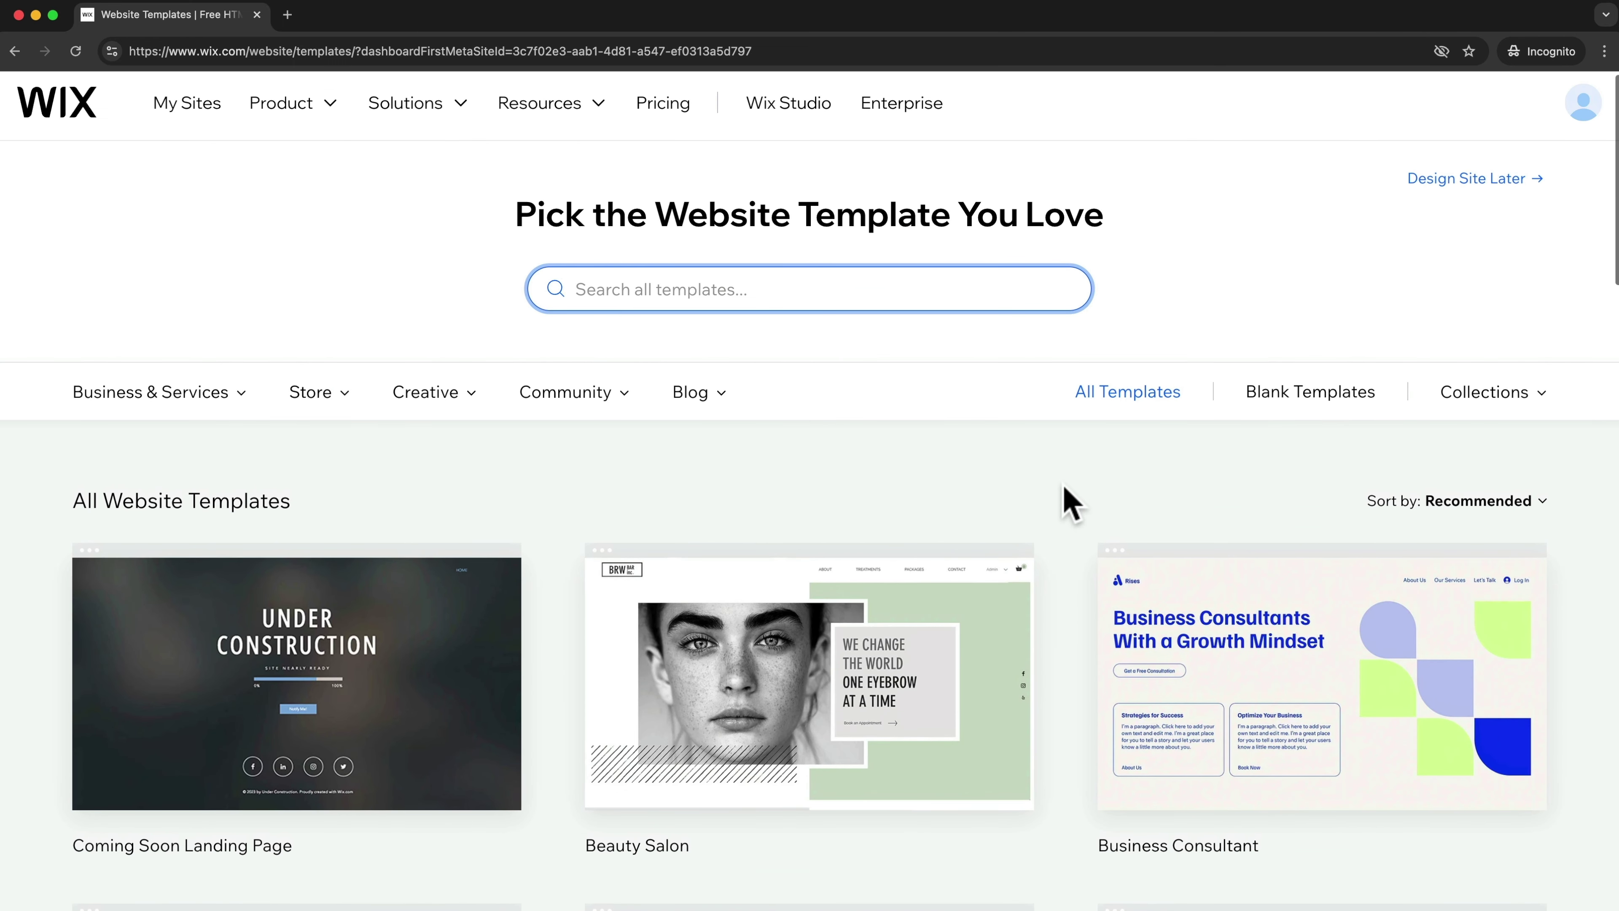
scroll(1071, 504, "up", 2)
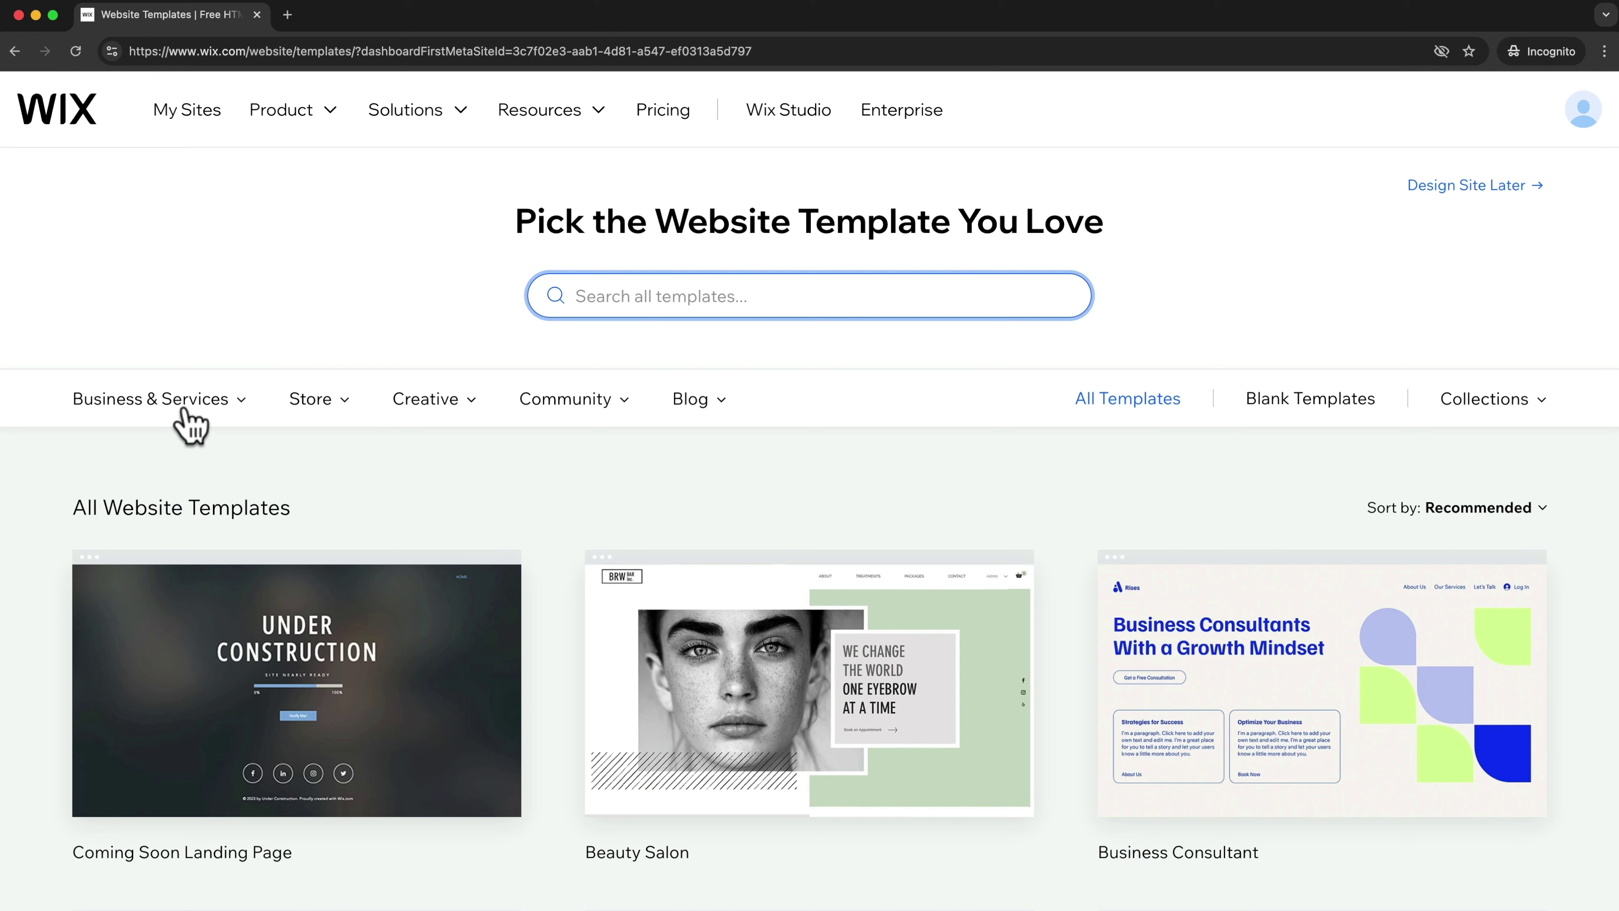
mouse_move(328, 417)
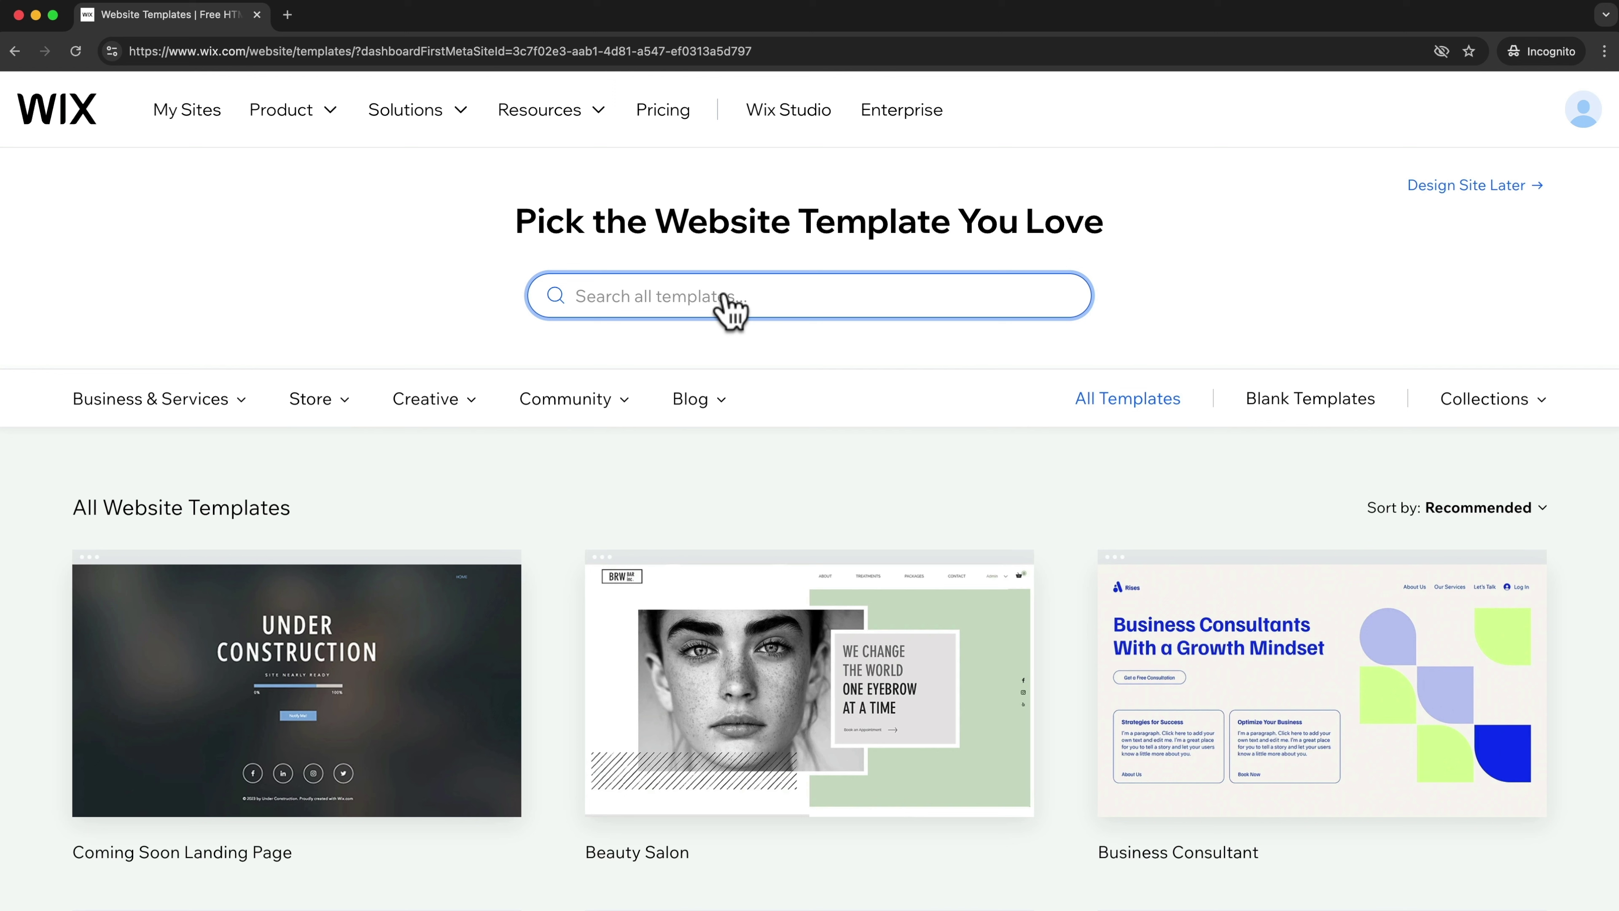
type("italian restaurant")
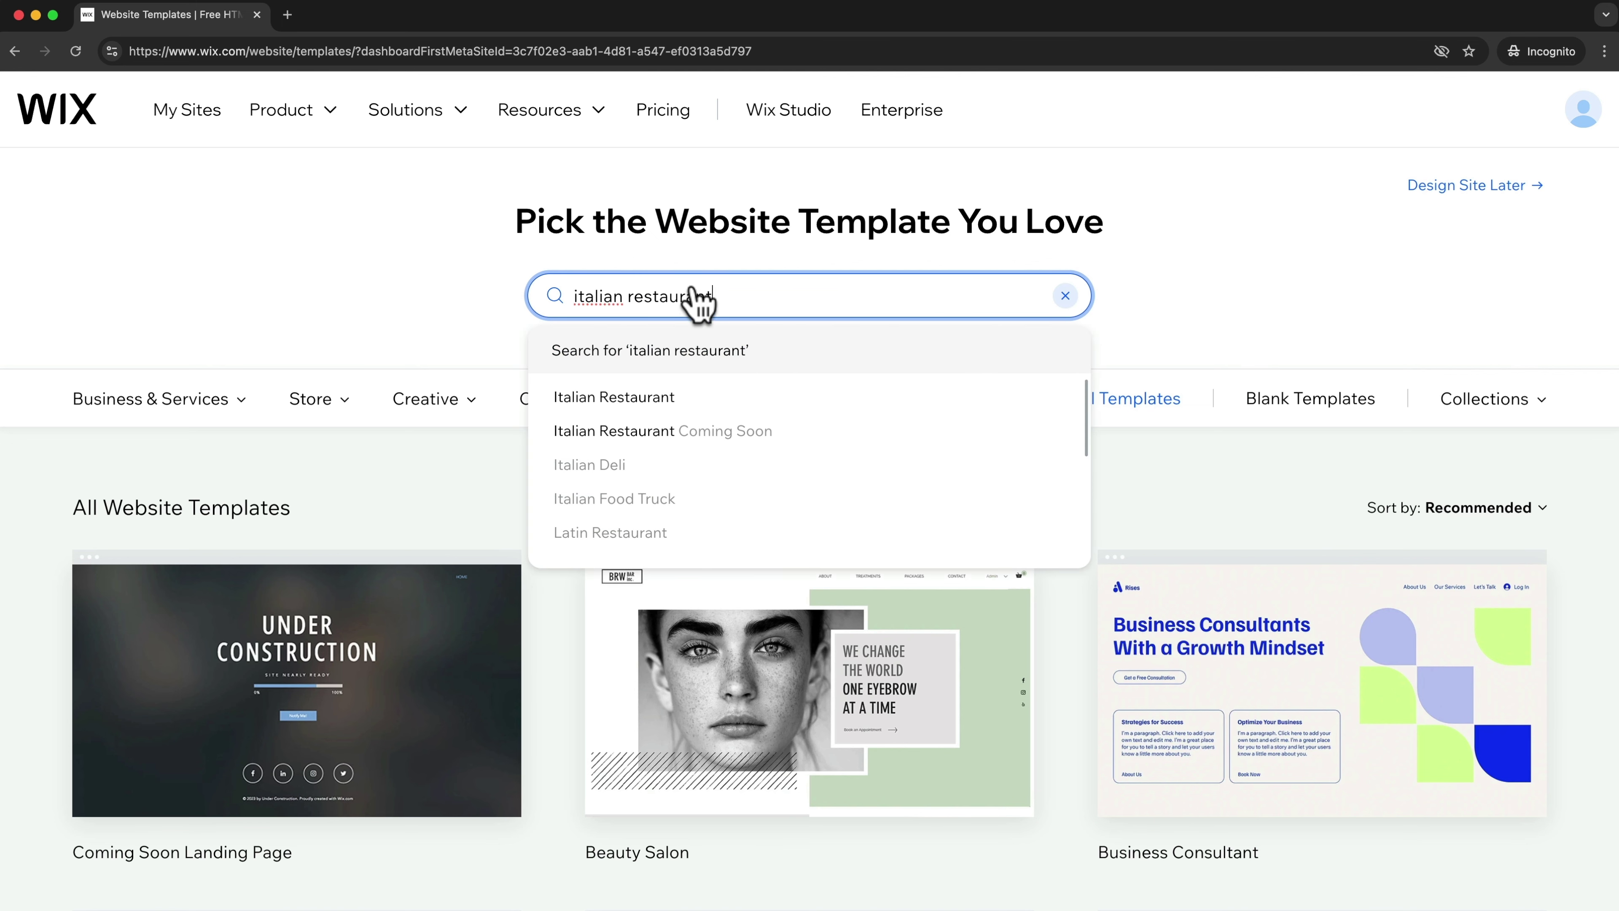
key("Return")
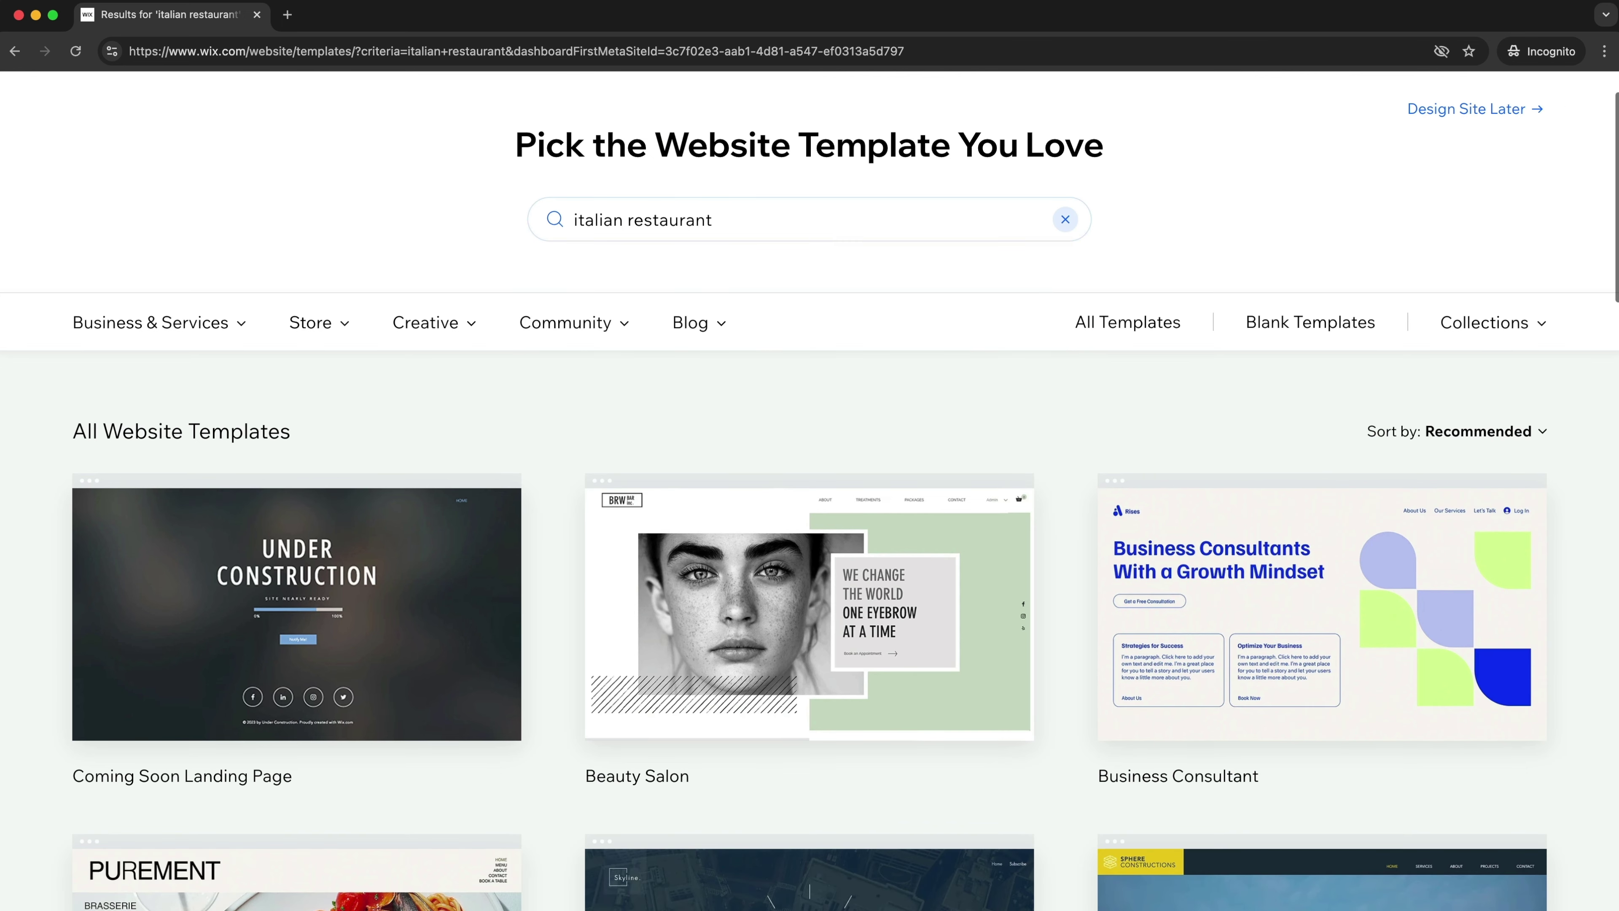
Step: Browse the template results for "italian restaurant" to compare the available restaurant designs
scroll(558, 475, "down", 3)
scroll(560, 477, "down", 1)
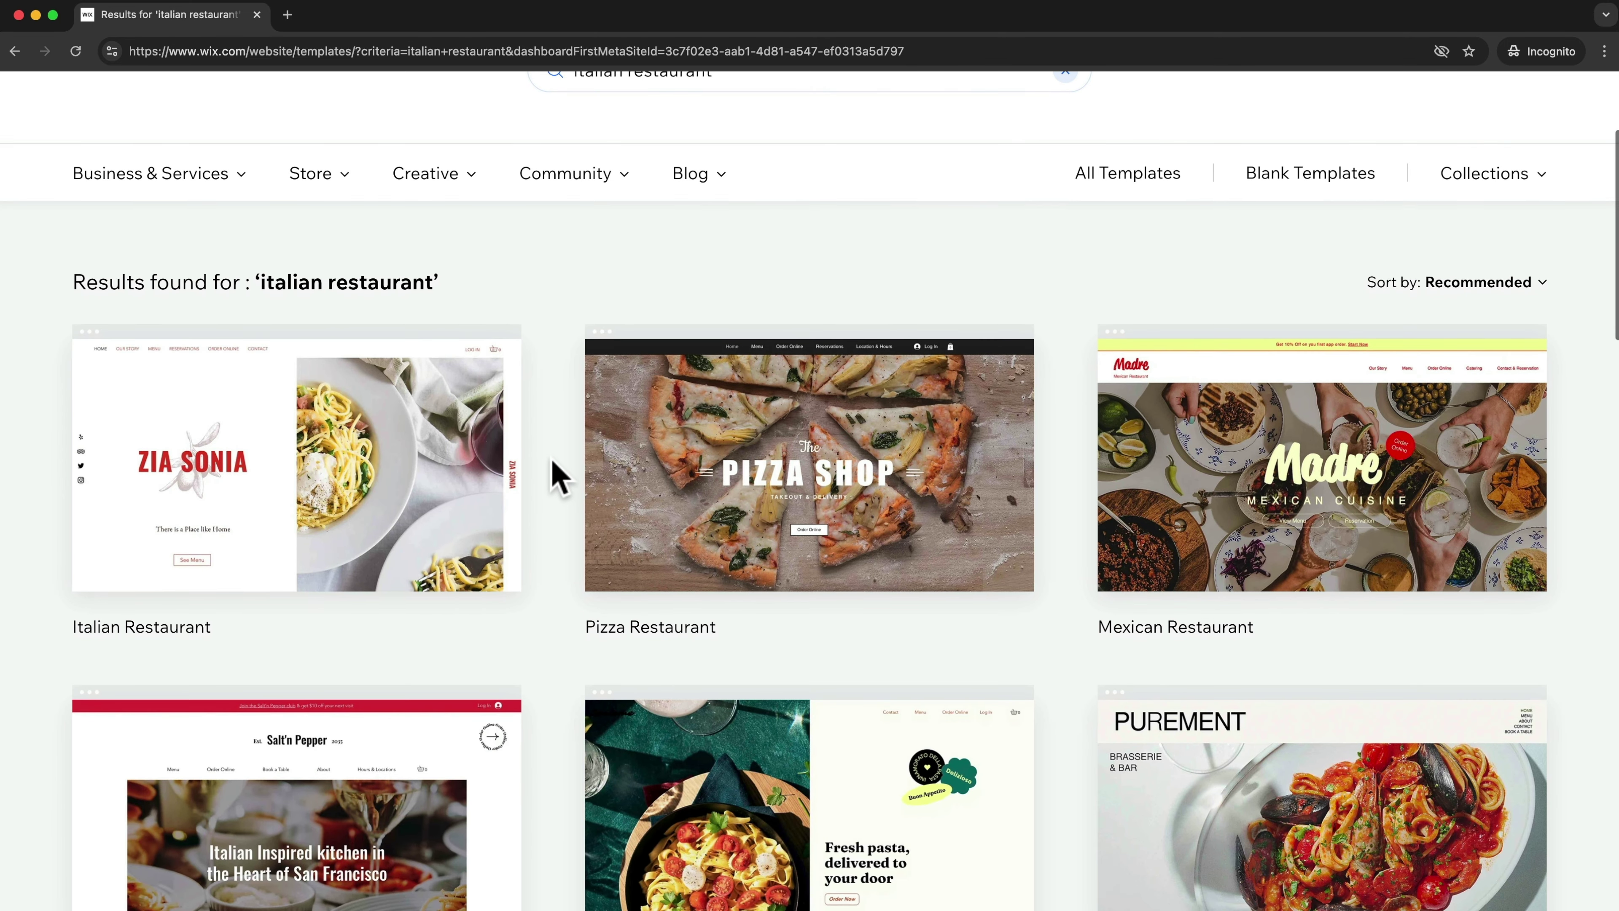
scroll(559, 477, "down", 1)
scroll(559, 477, "down", 1)
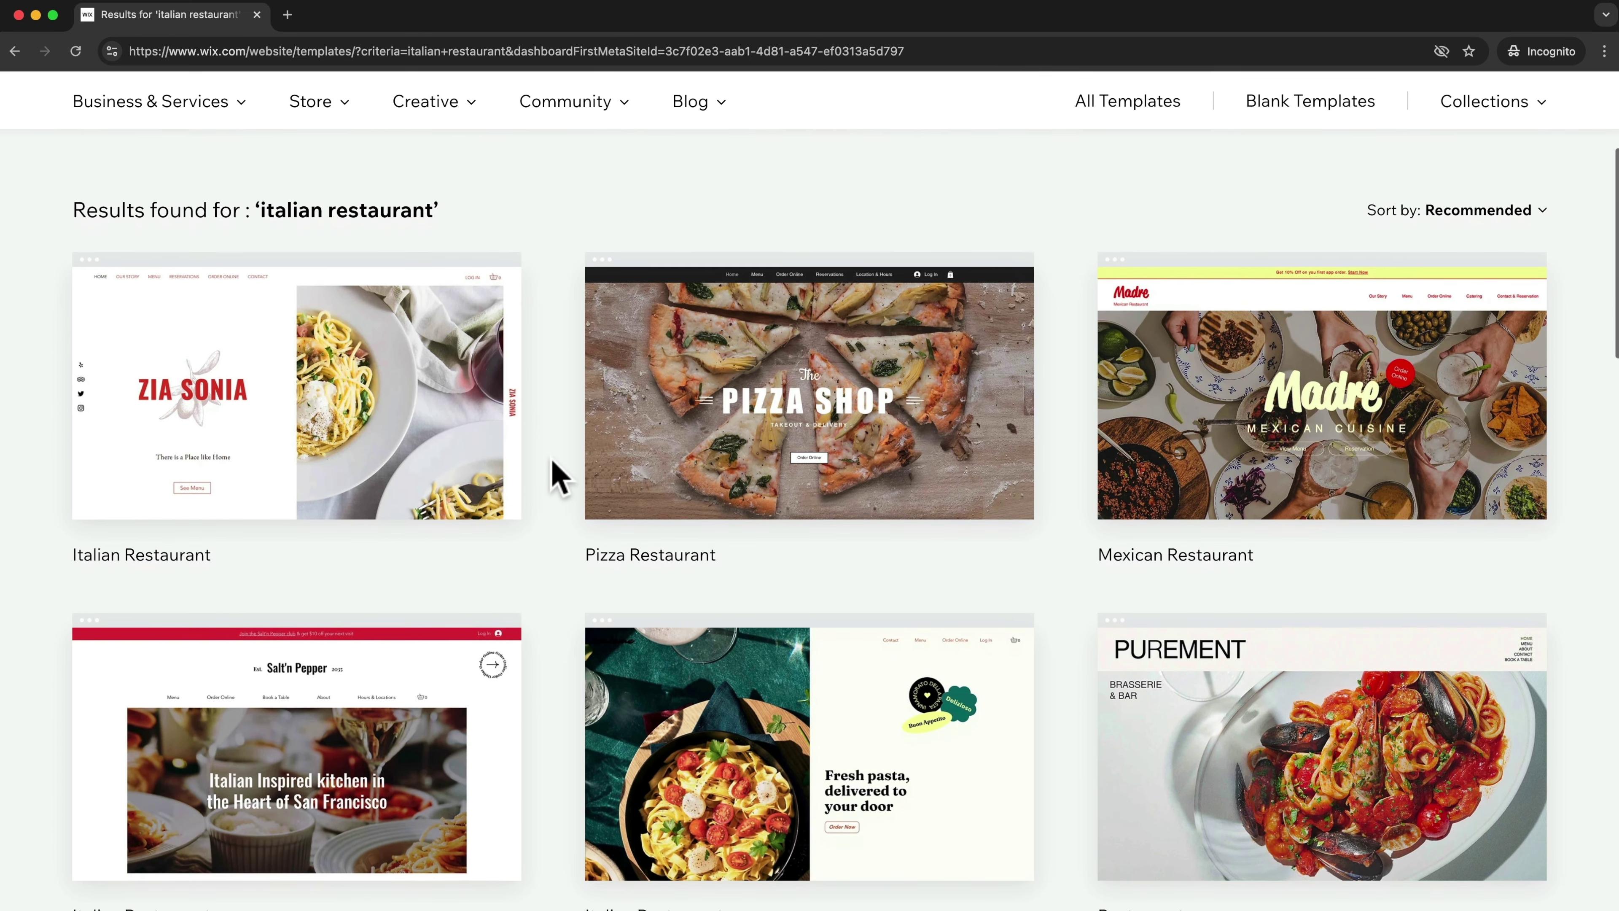
scroll(557, 483, "down", 1)
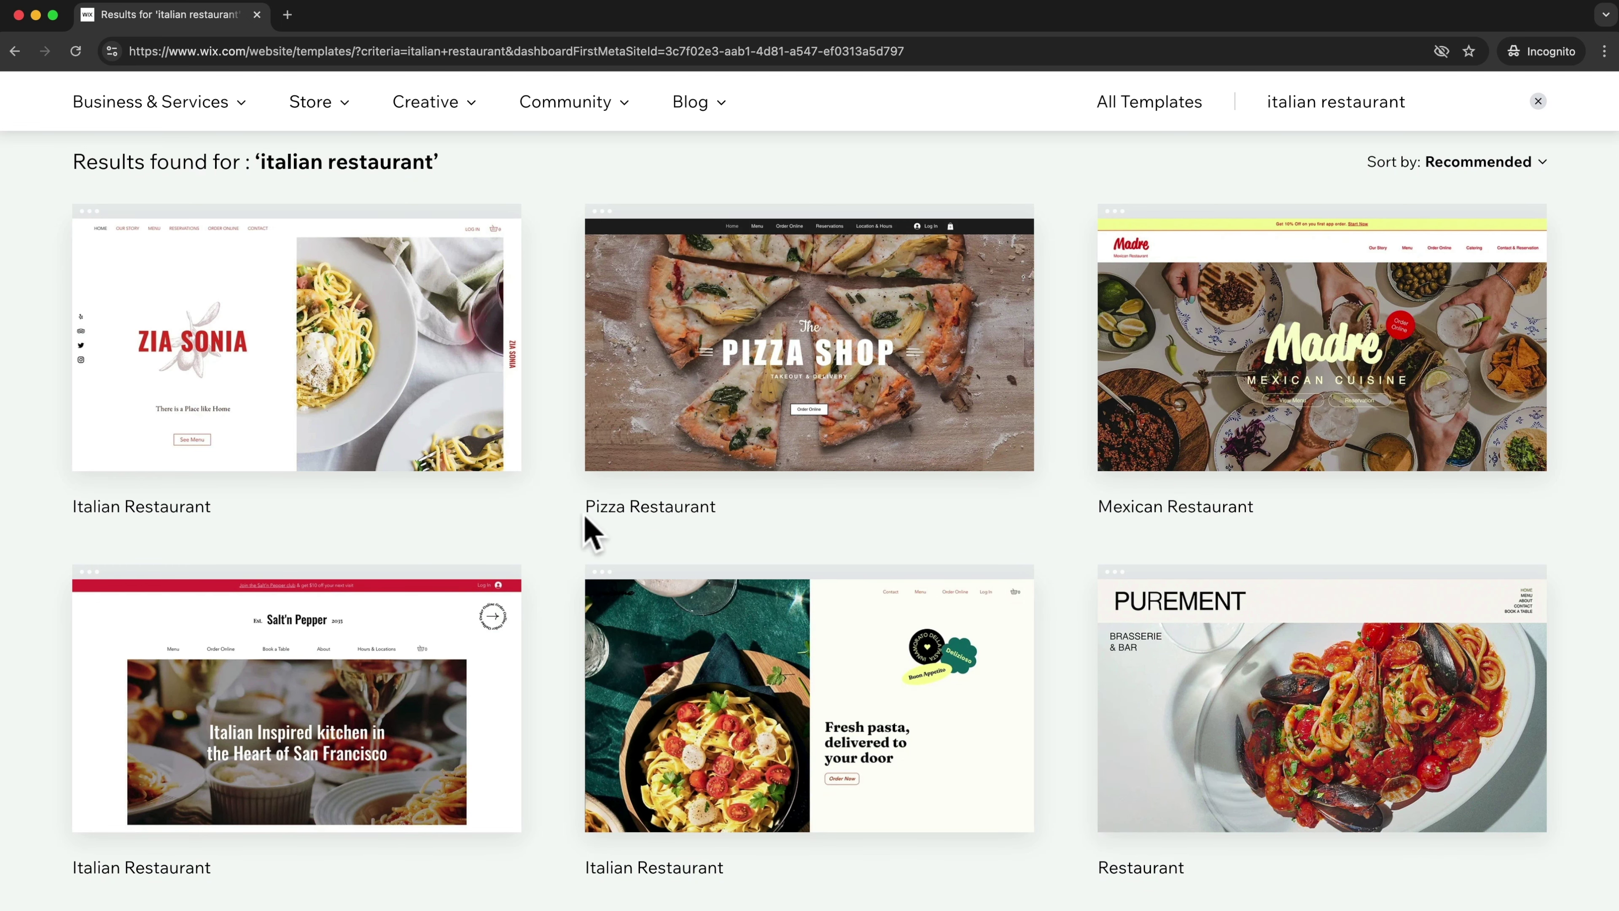
scroll(1141, 428, "down", 3)
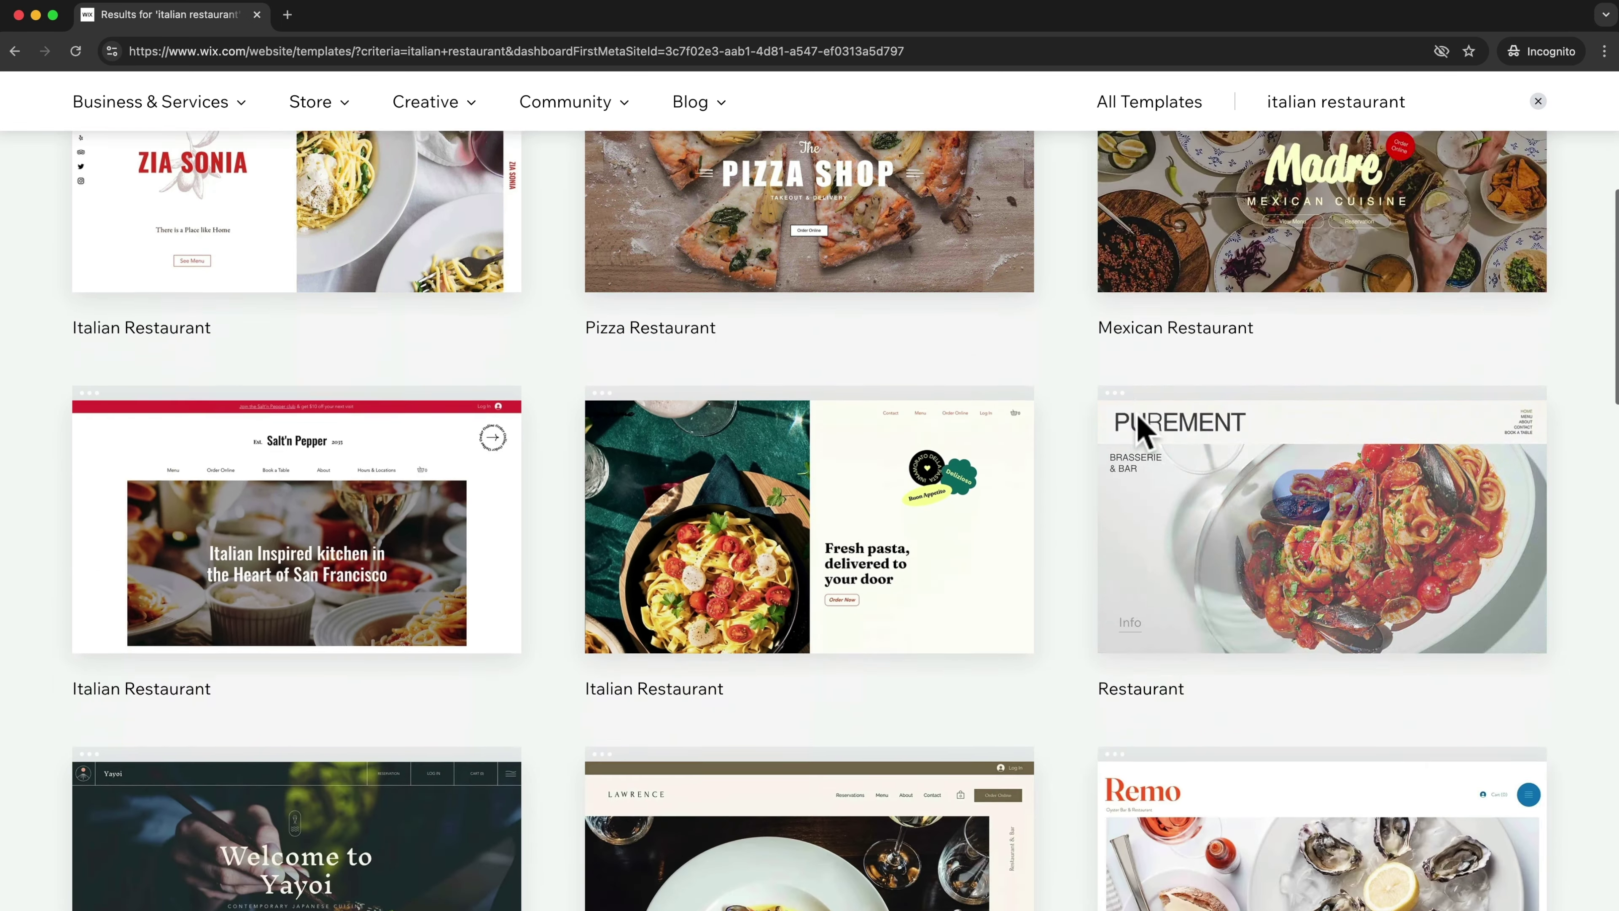
scroll(1084, 485, "down", 3)
scroll(657, 571, "down", 6)
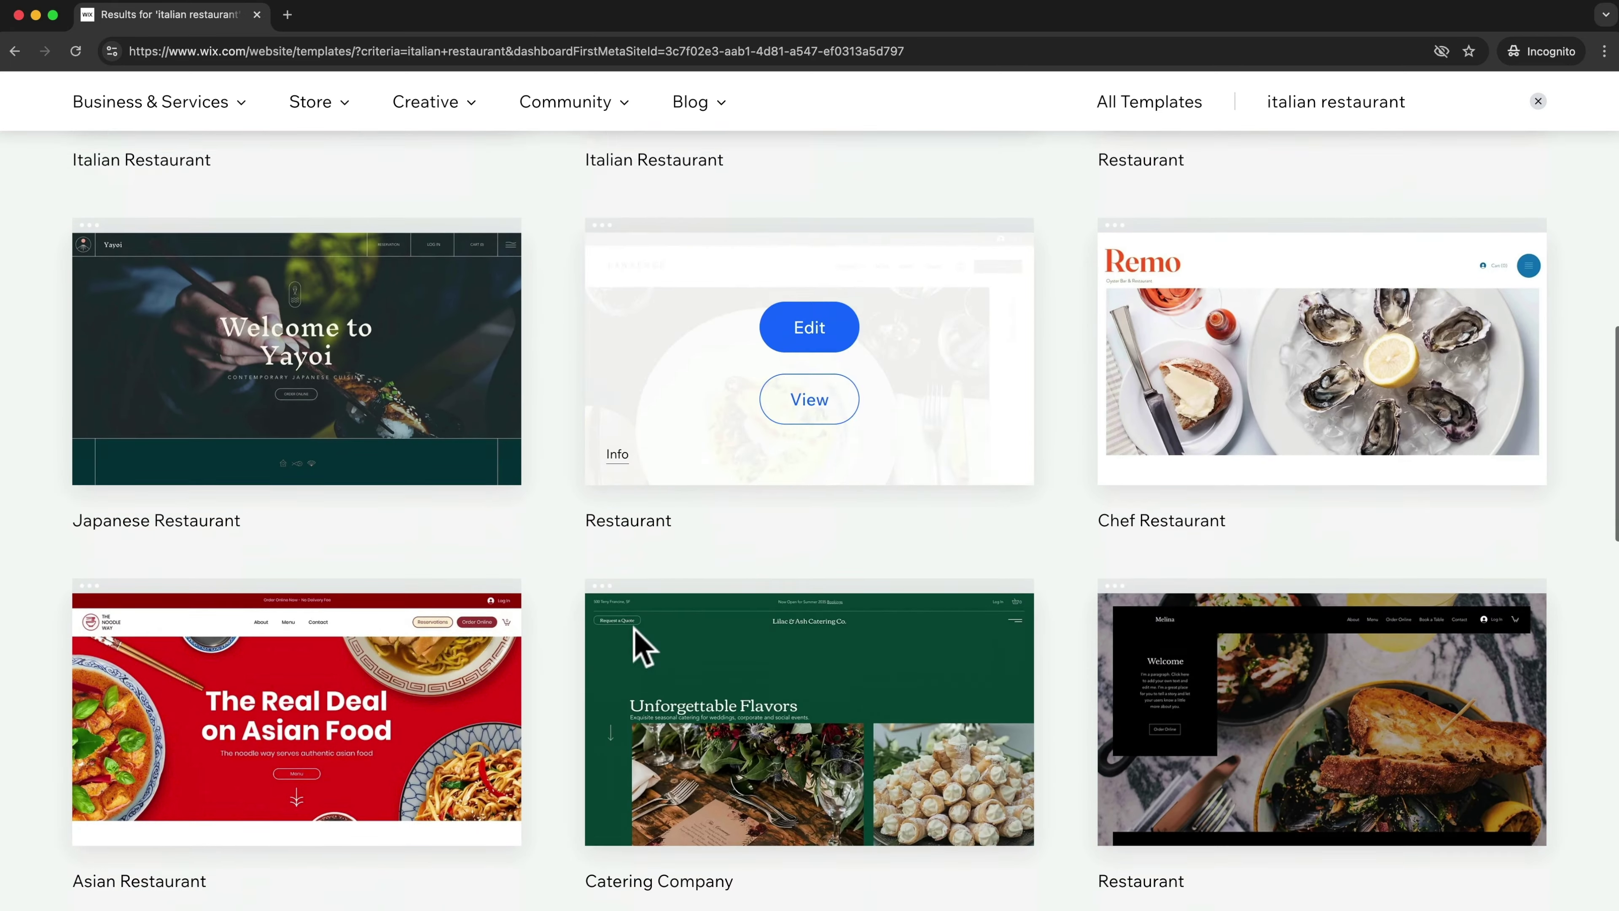
Step: Return to the start of the template results and open the preview of the "Zia Sonia" Italian Restaurant template
scroll(903, 496, "down", 1)
scroll(506, 640, "up", 4)
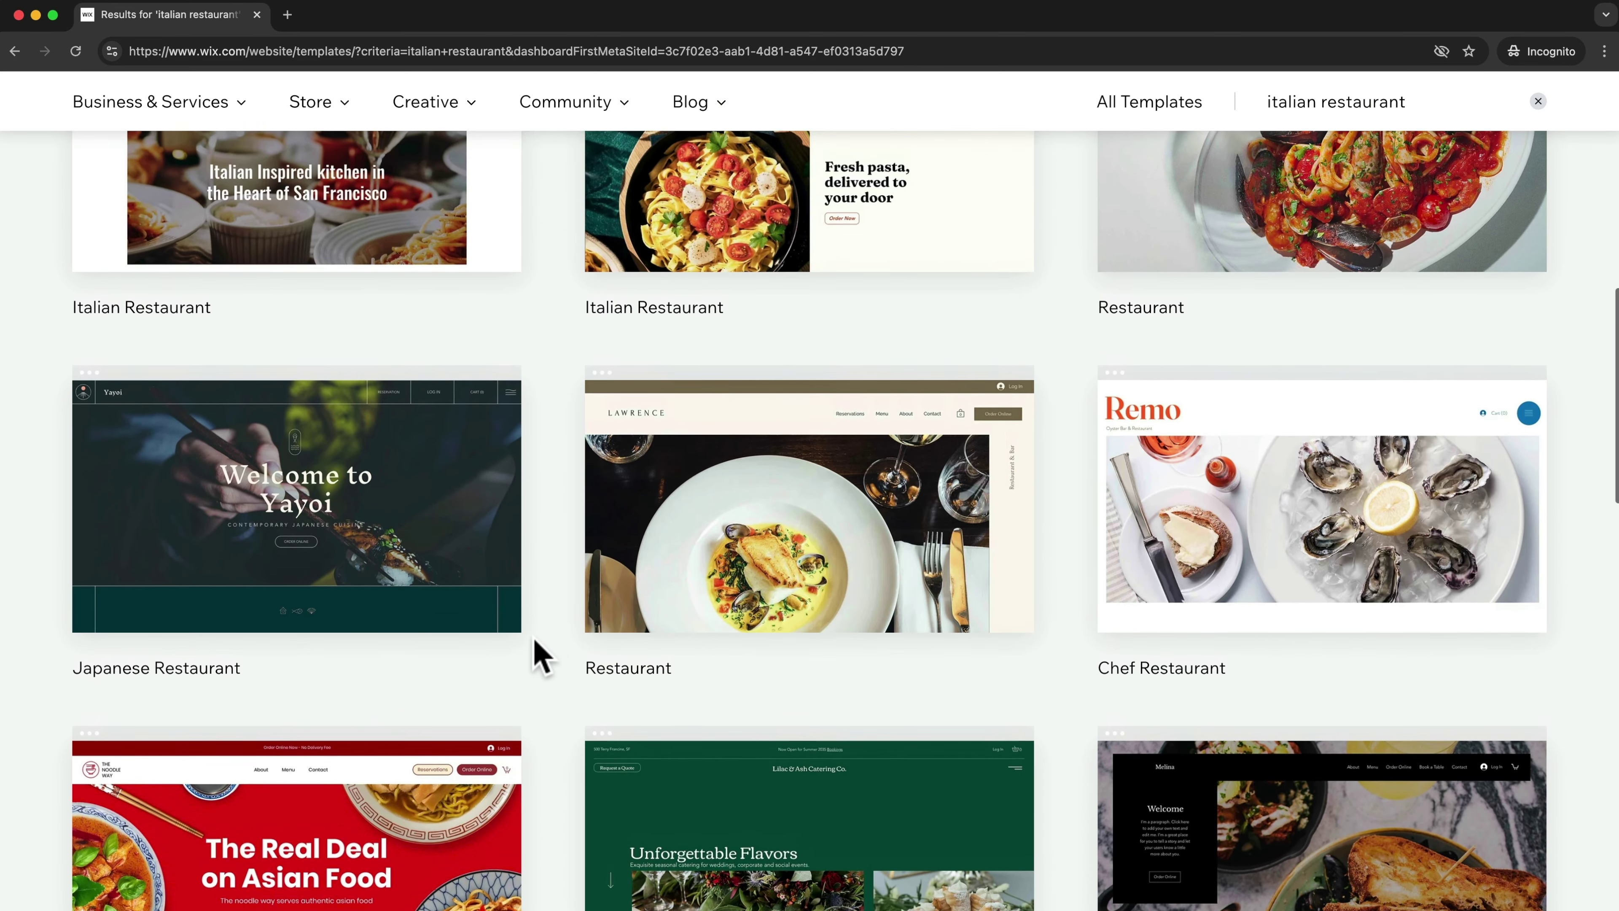
scroll(541, 657, "up", 10)
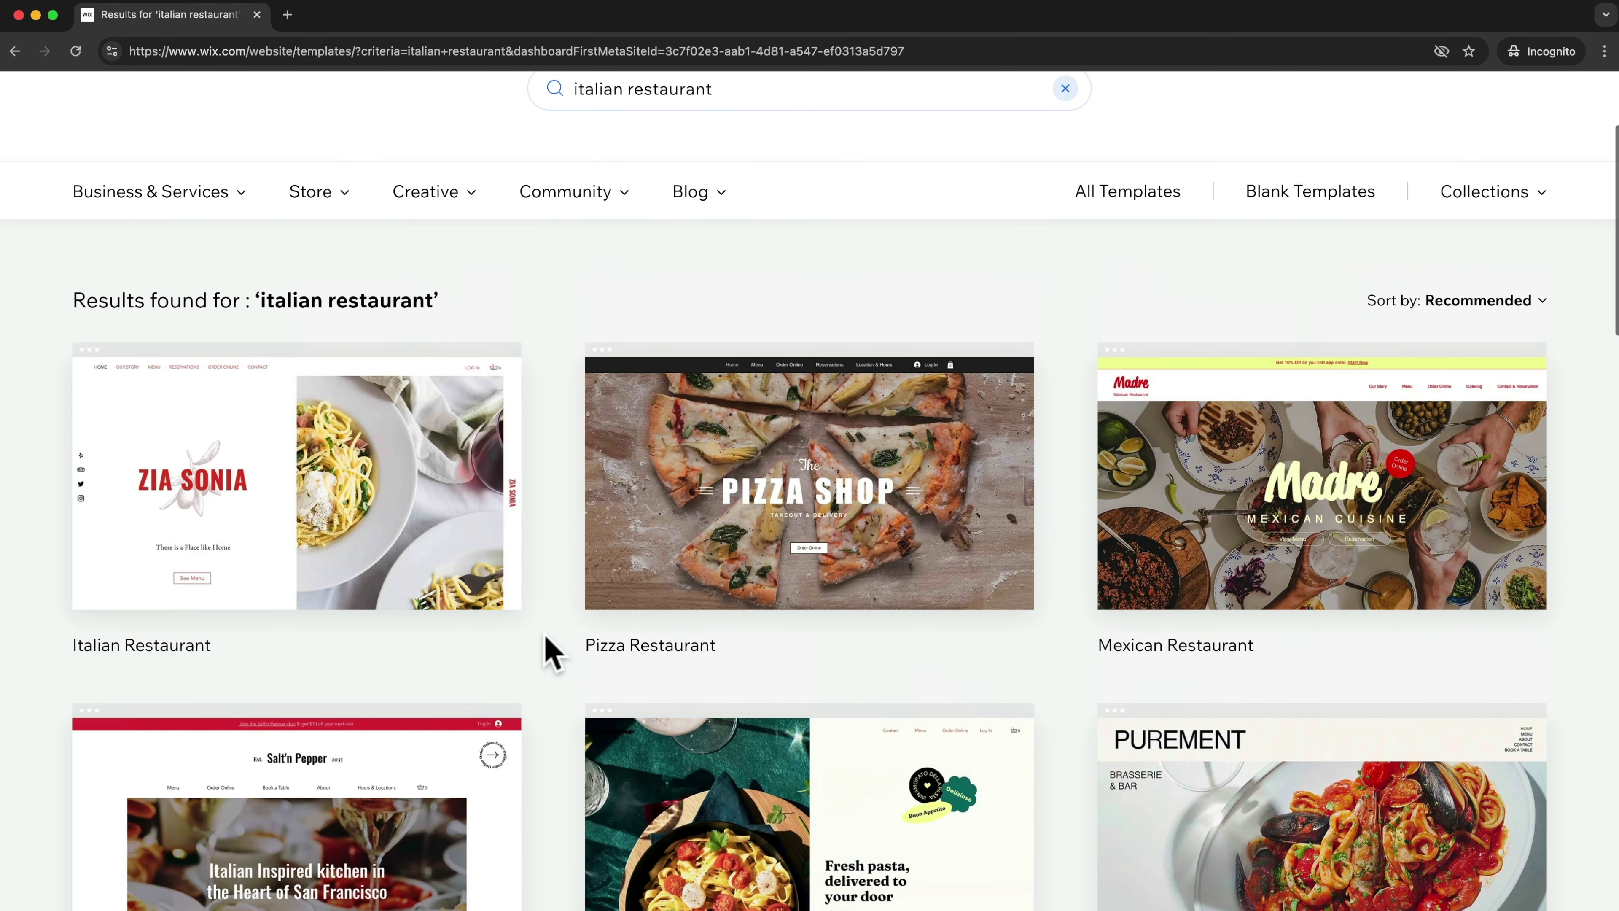
scroll(547, 650, "up", 1)
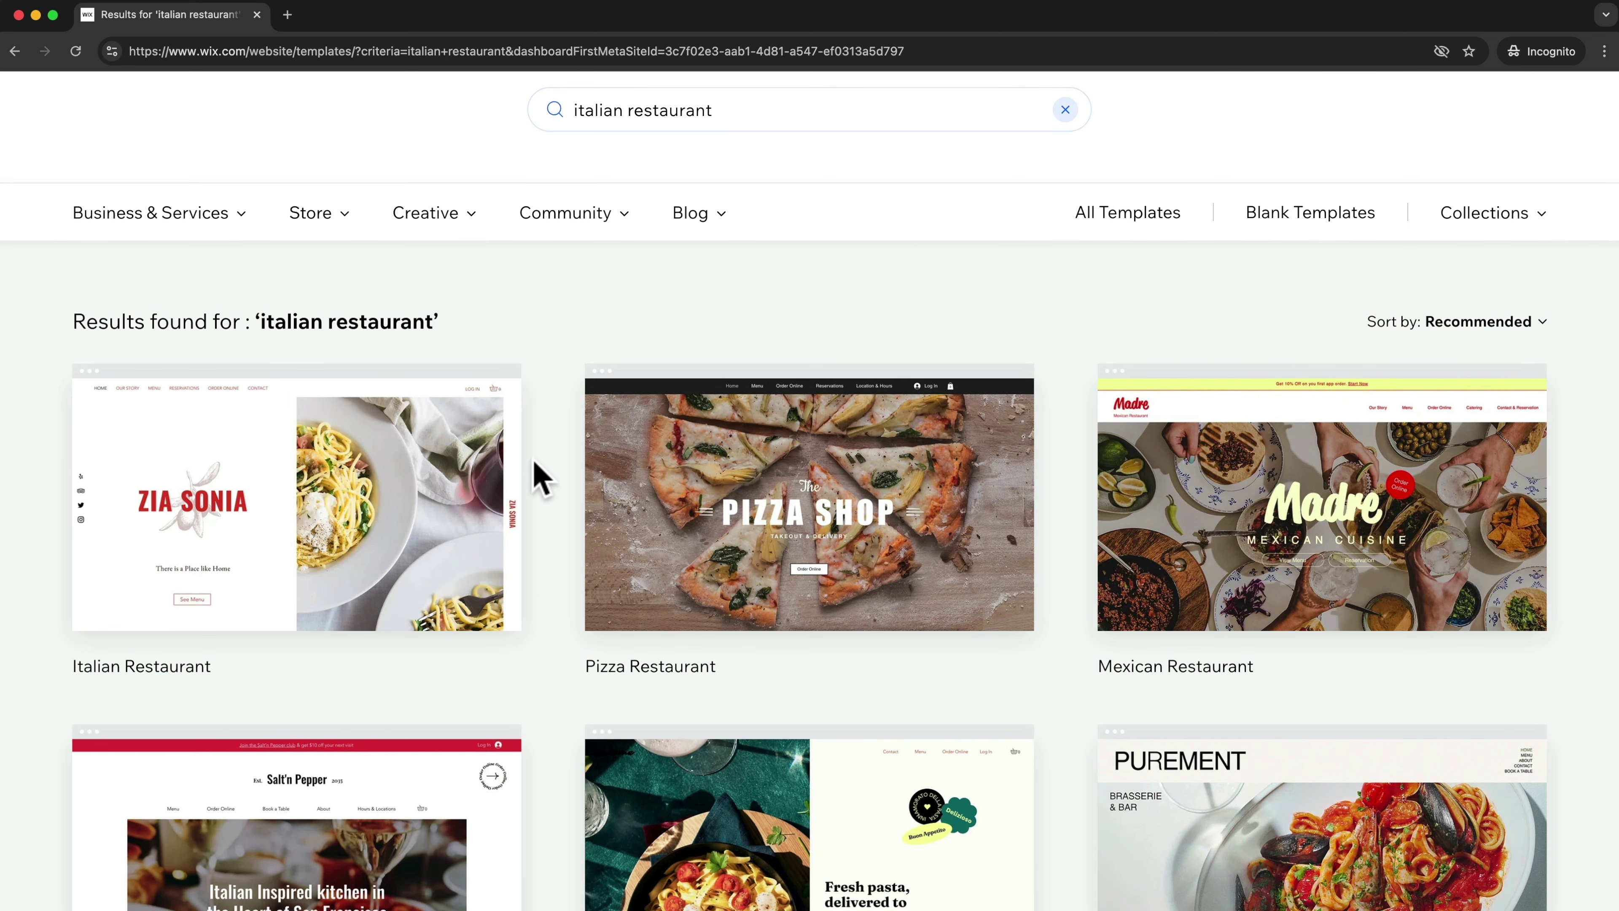
mouse_move(332, 549)
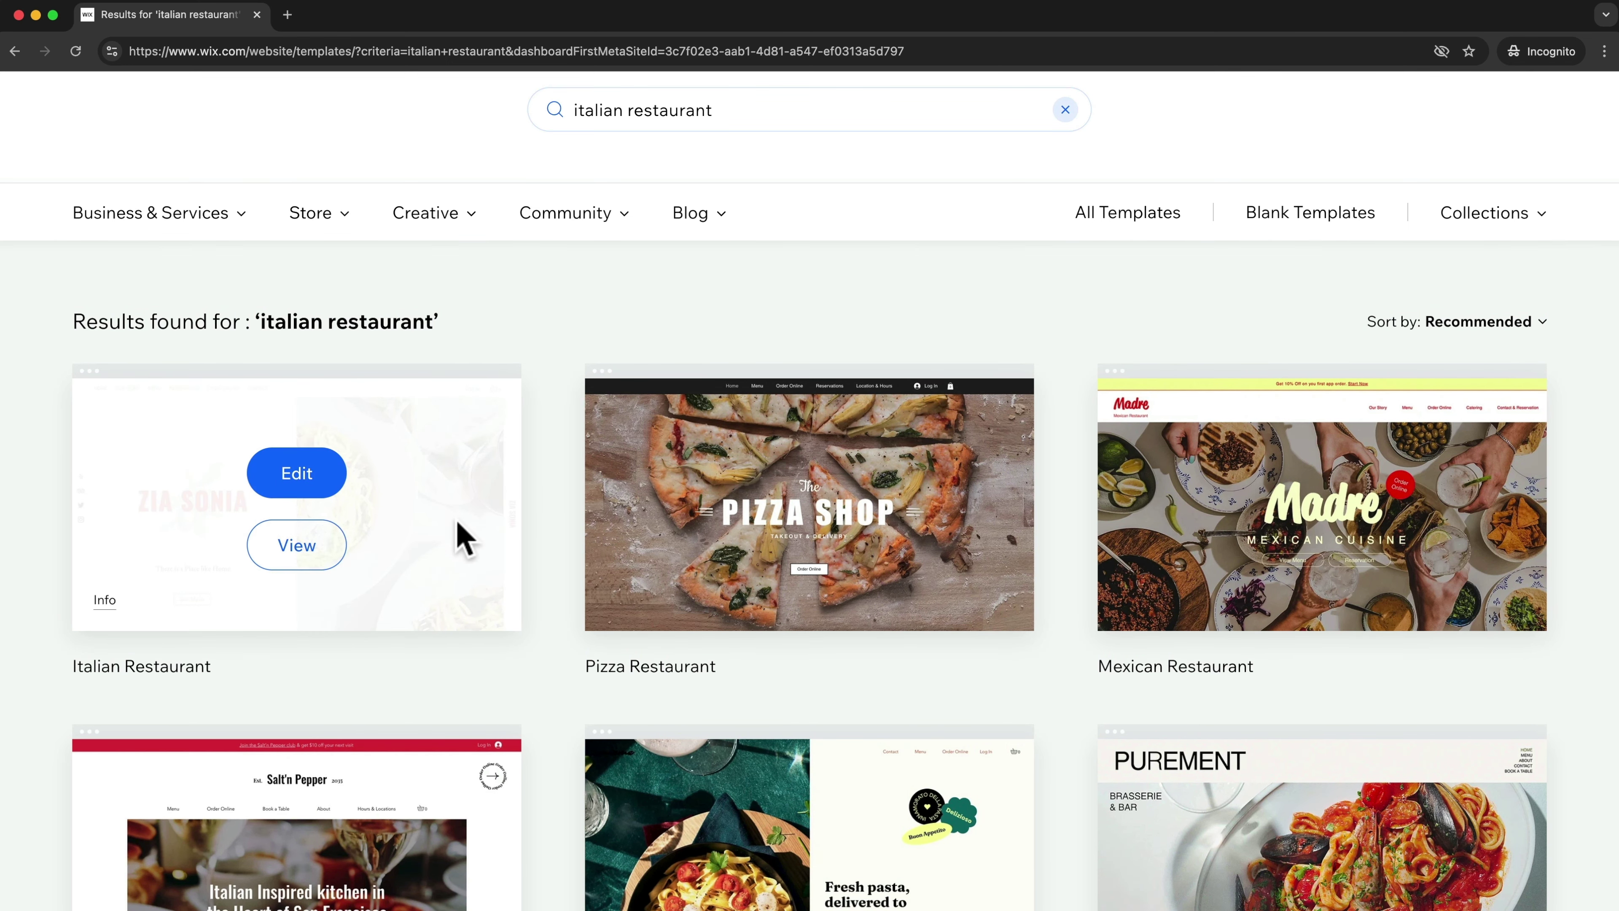
left_click(308, 561)
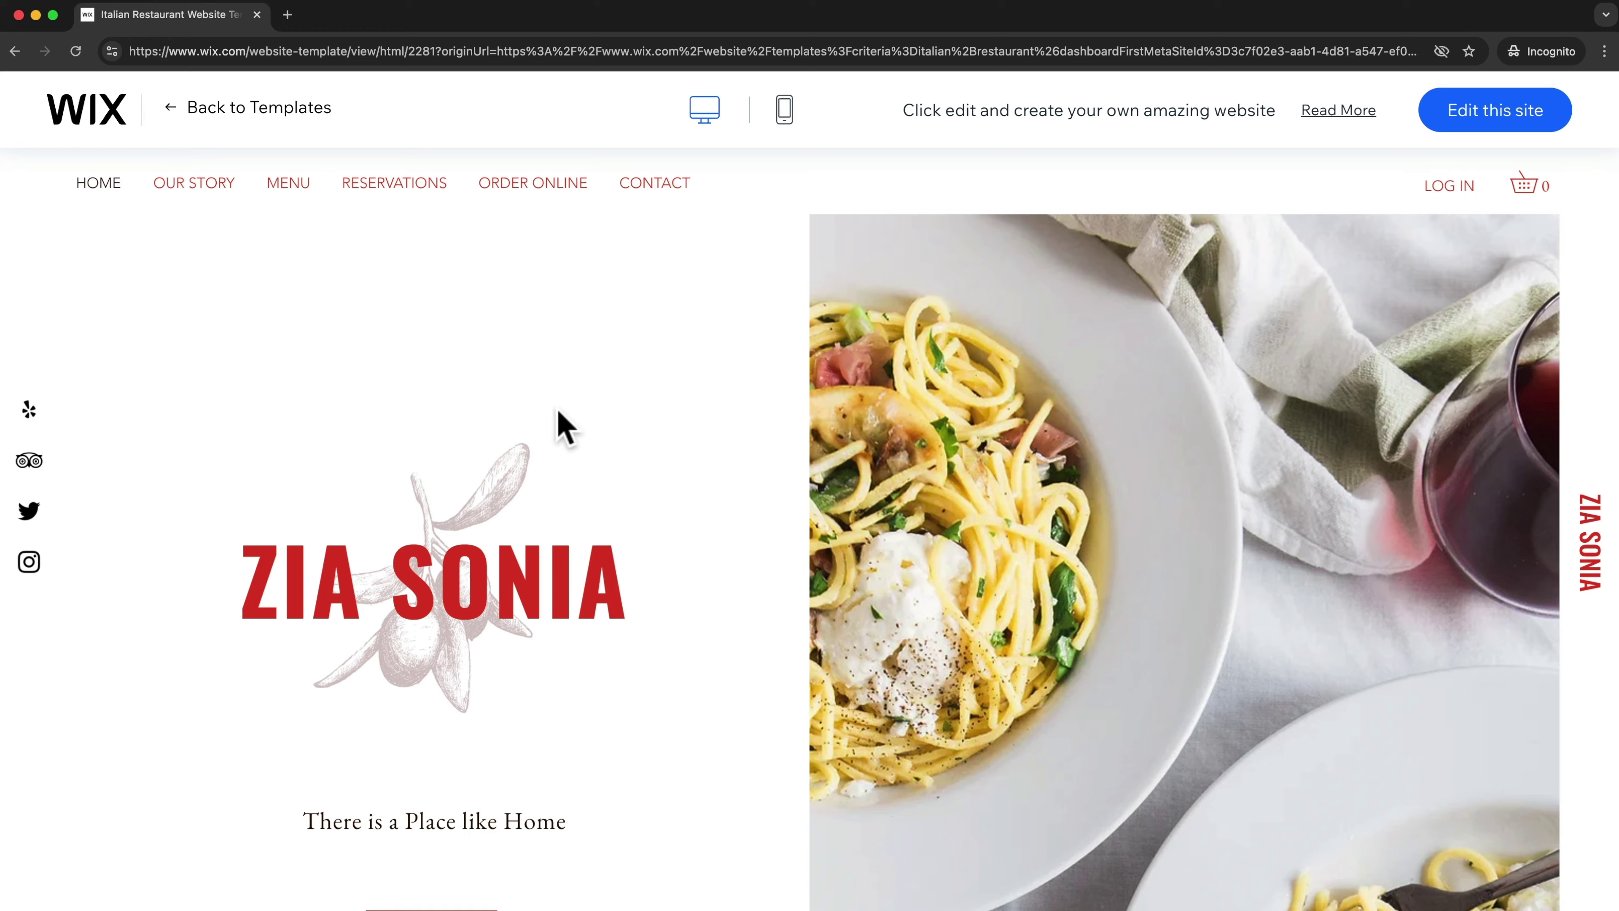
Step: Examine the Zia Sonia template's desktop home page from the welcome area through to the contact form
scroll(622, 434, "down", 5)
scroll(621, 434, "down", 15)
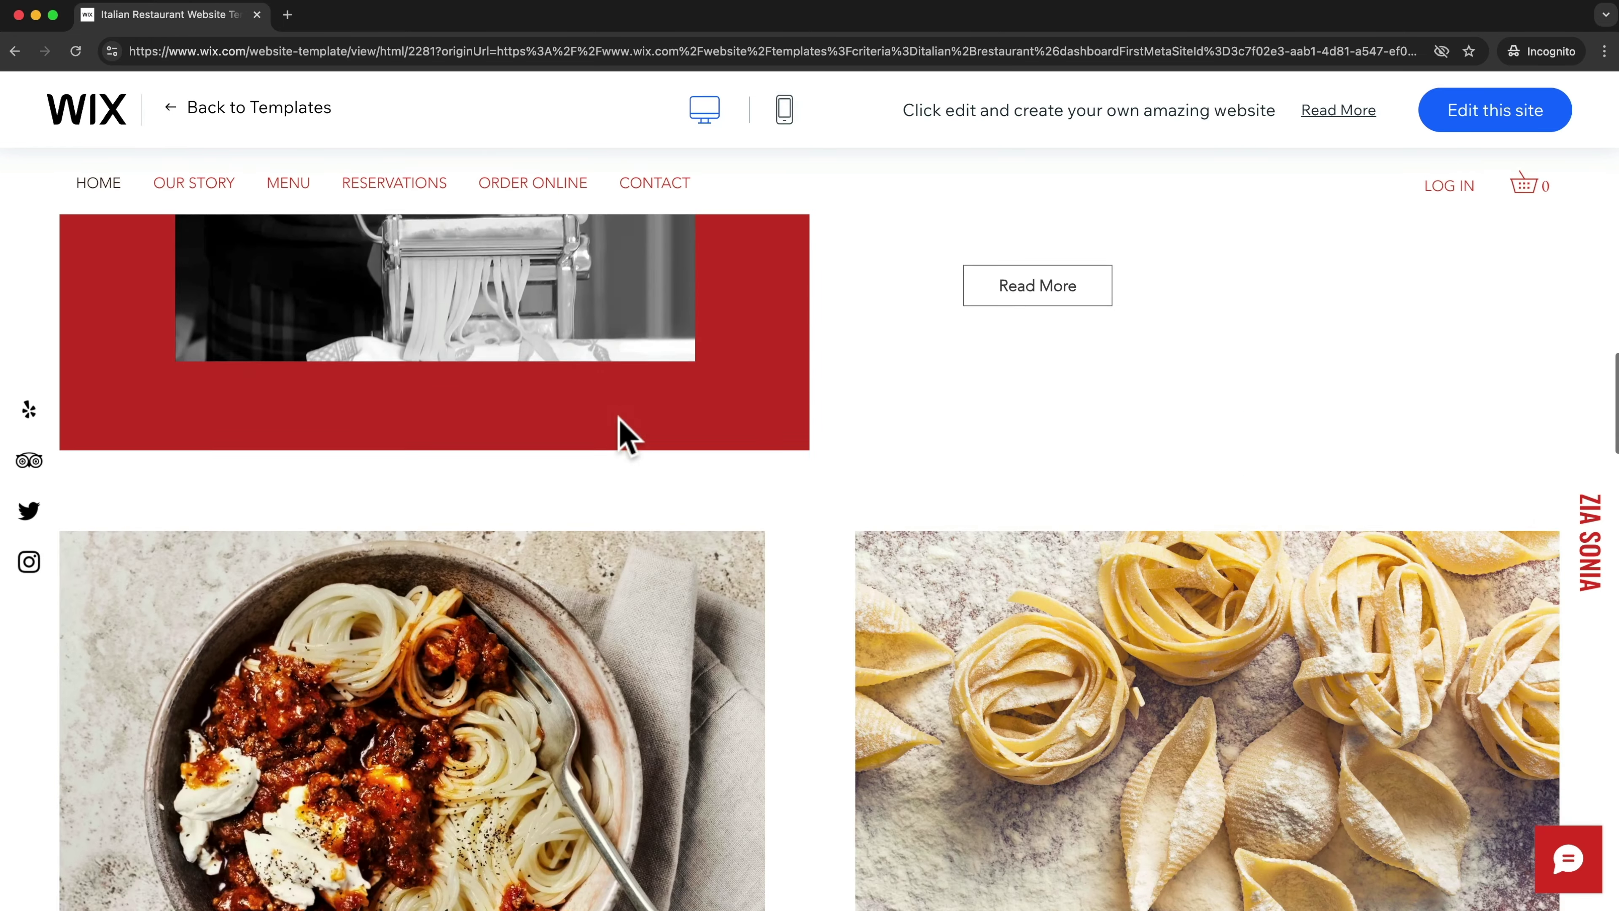
scroll(622, 434, "down", 15)
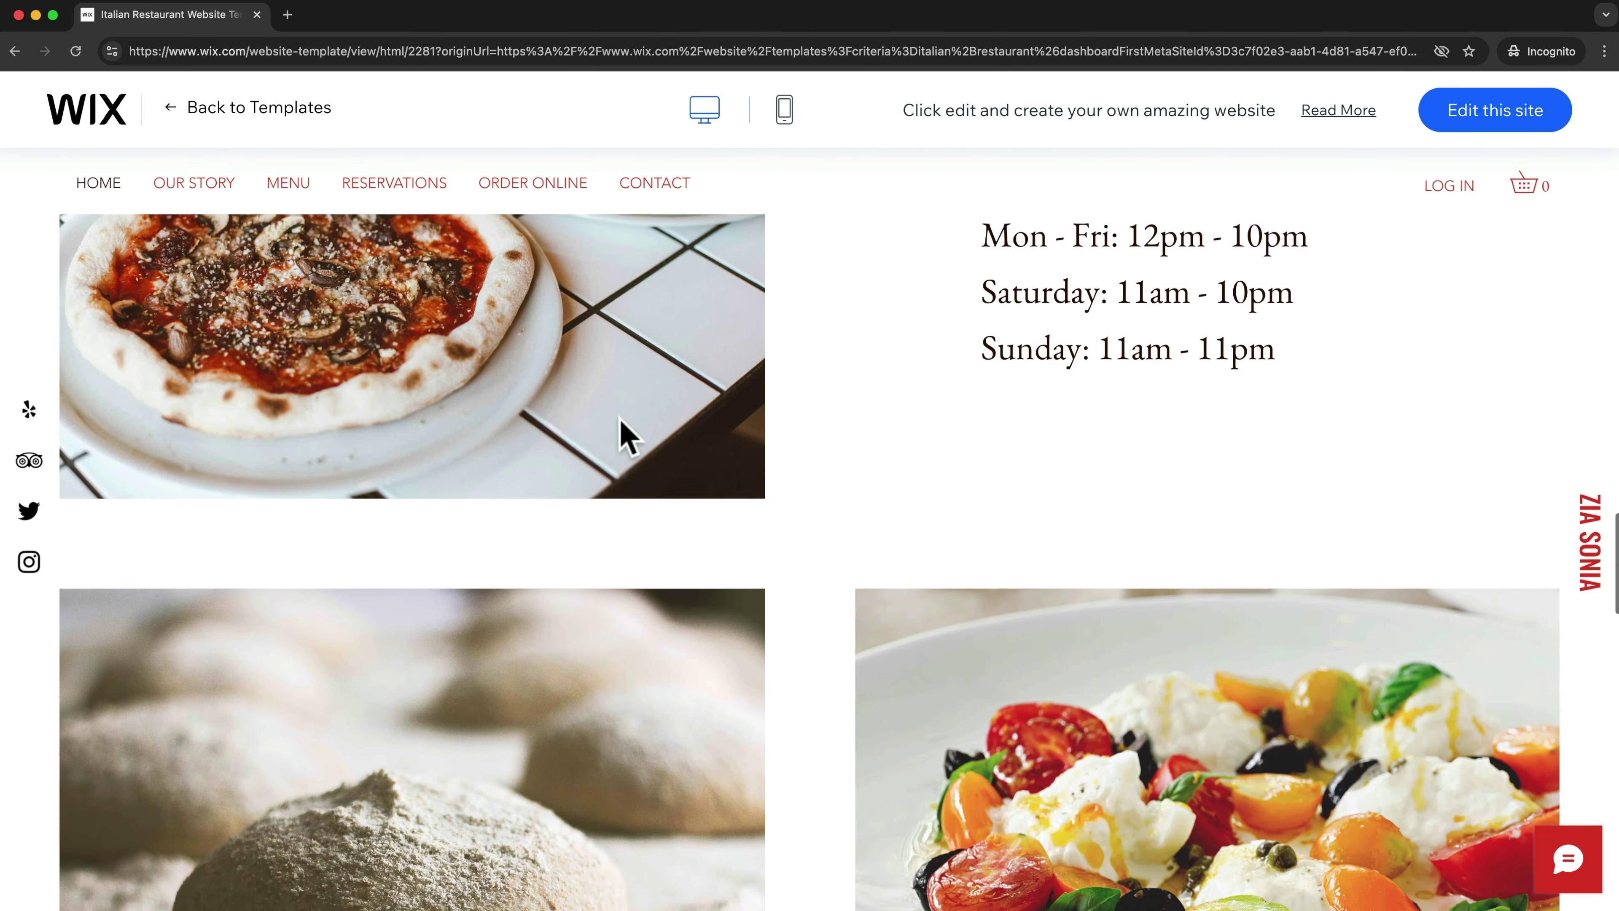
scroll(622, 434, "down", 8)
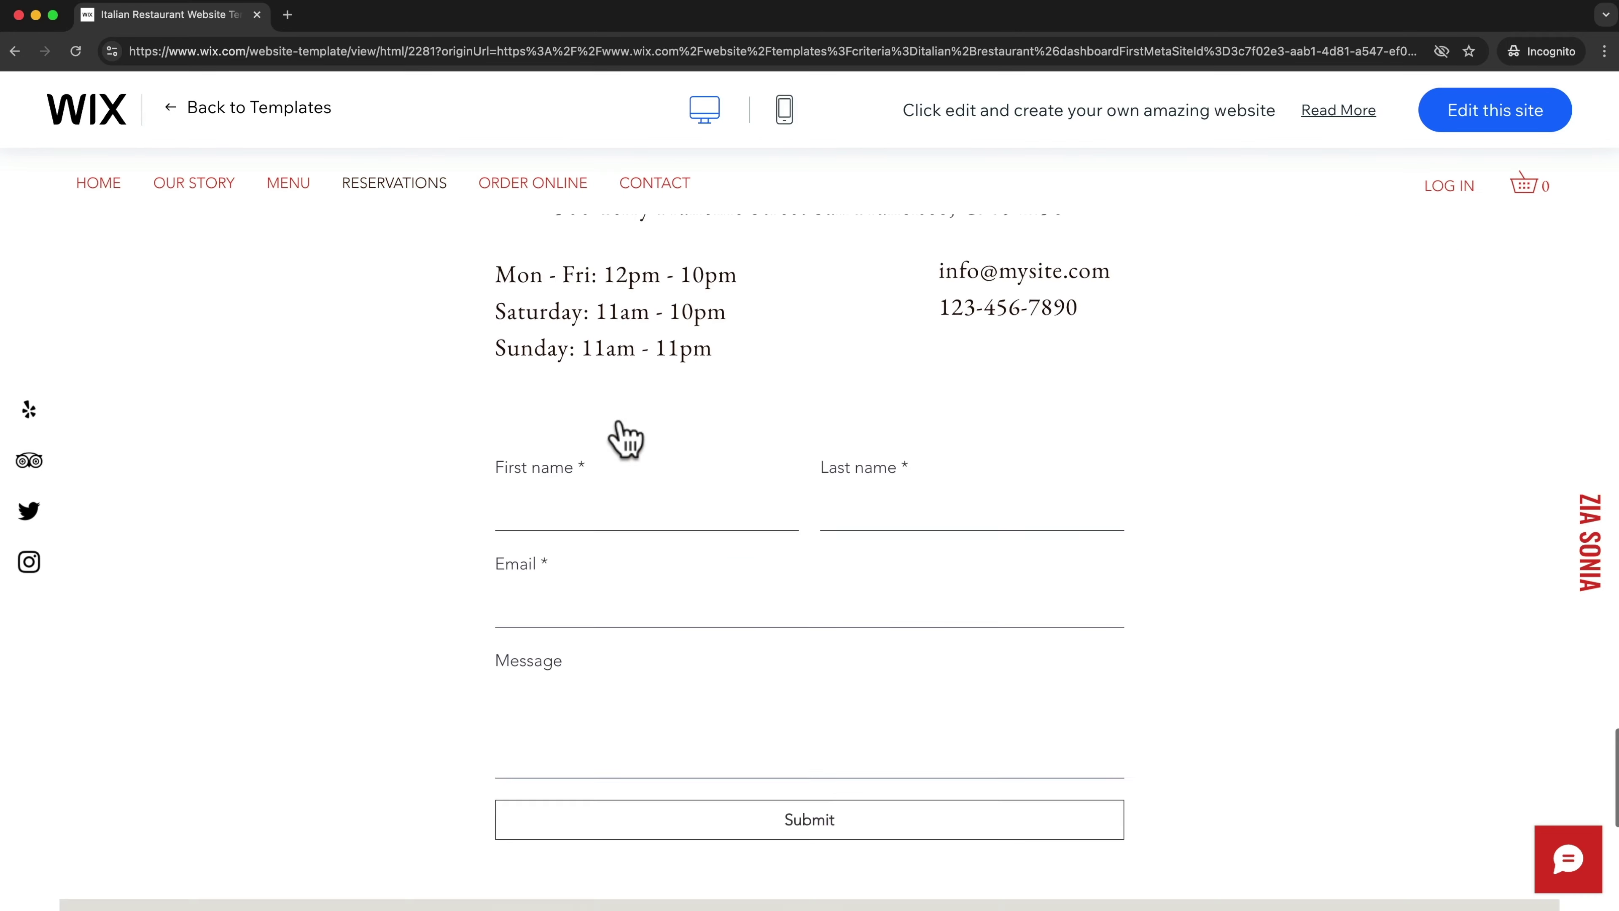
scroll(621, 434, "up", 15)
scroll(622, 434, "up", 15)
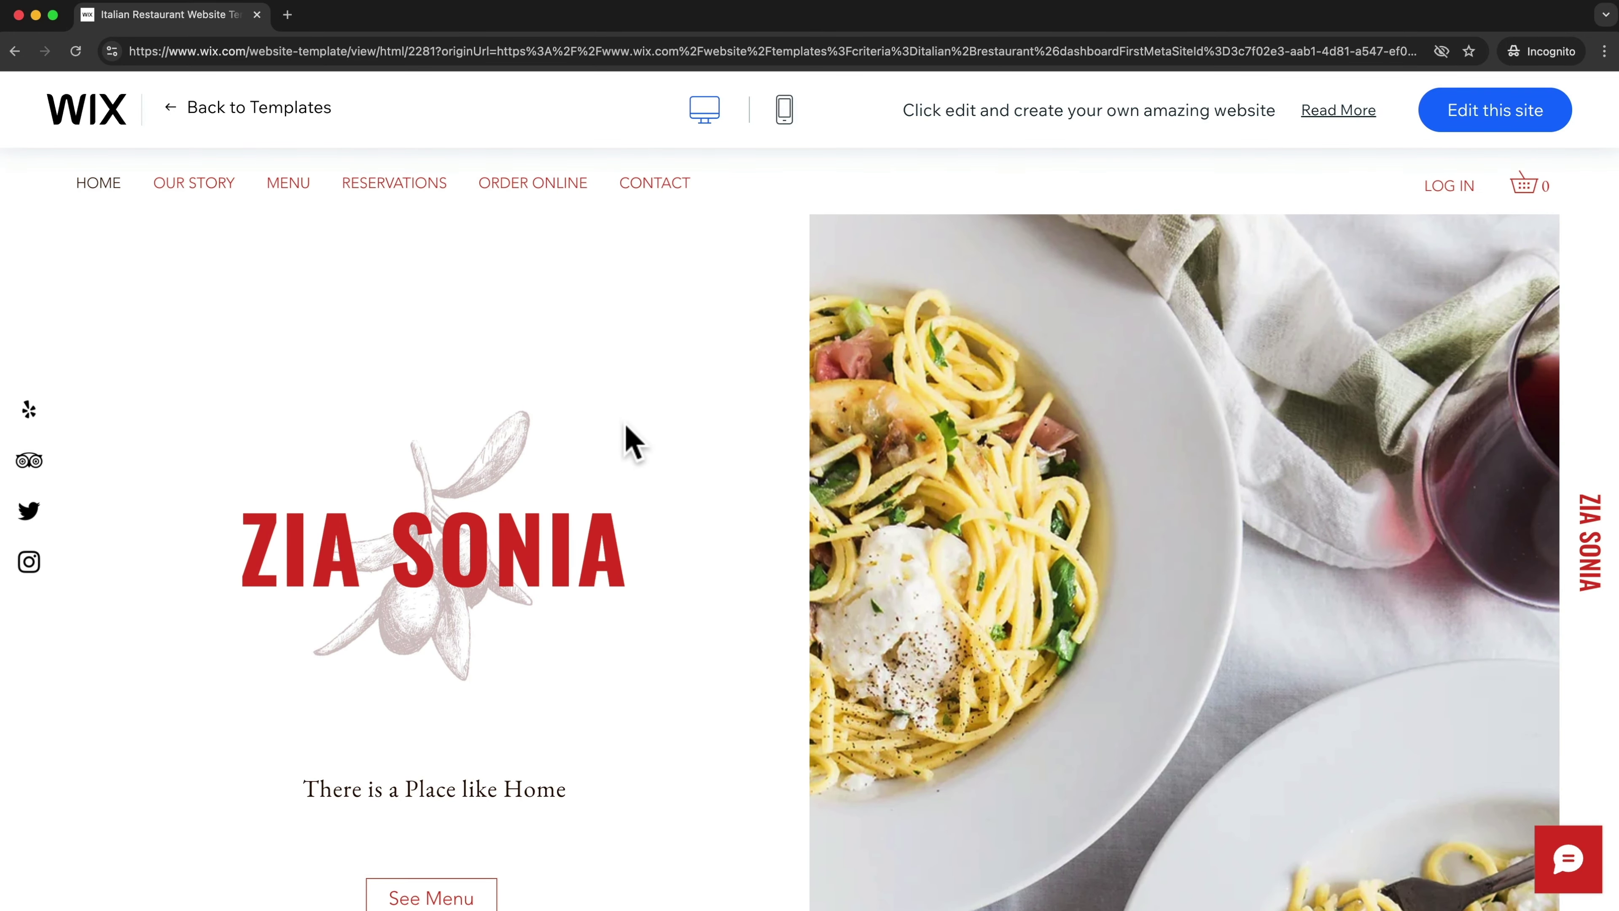
scroll(1121, 561, "down", 5)
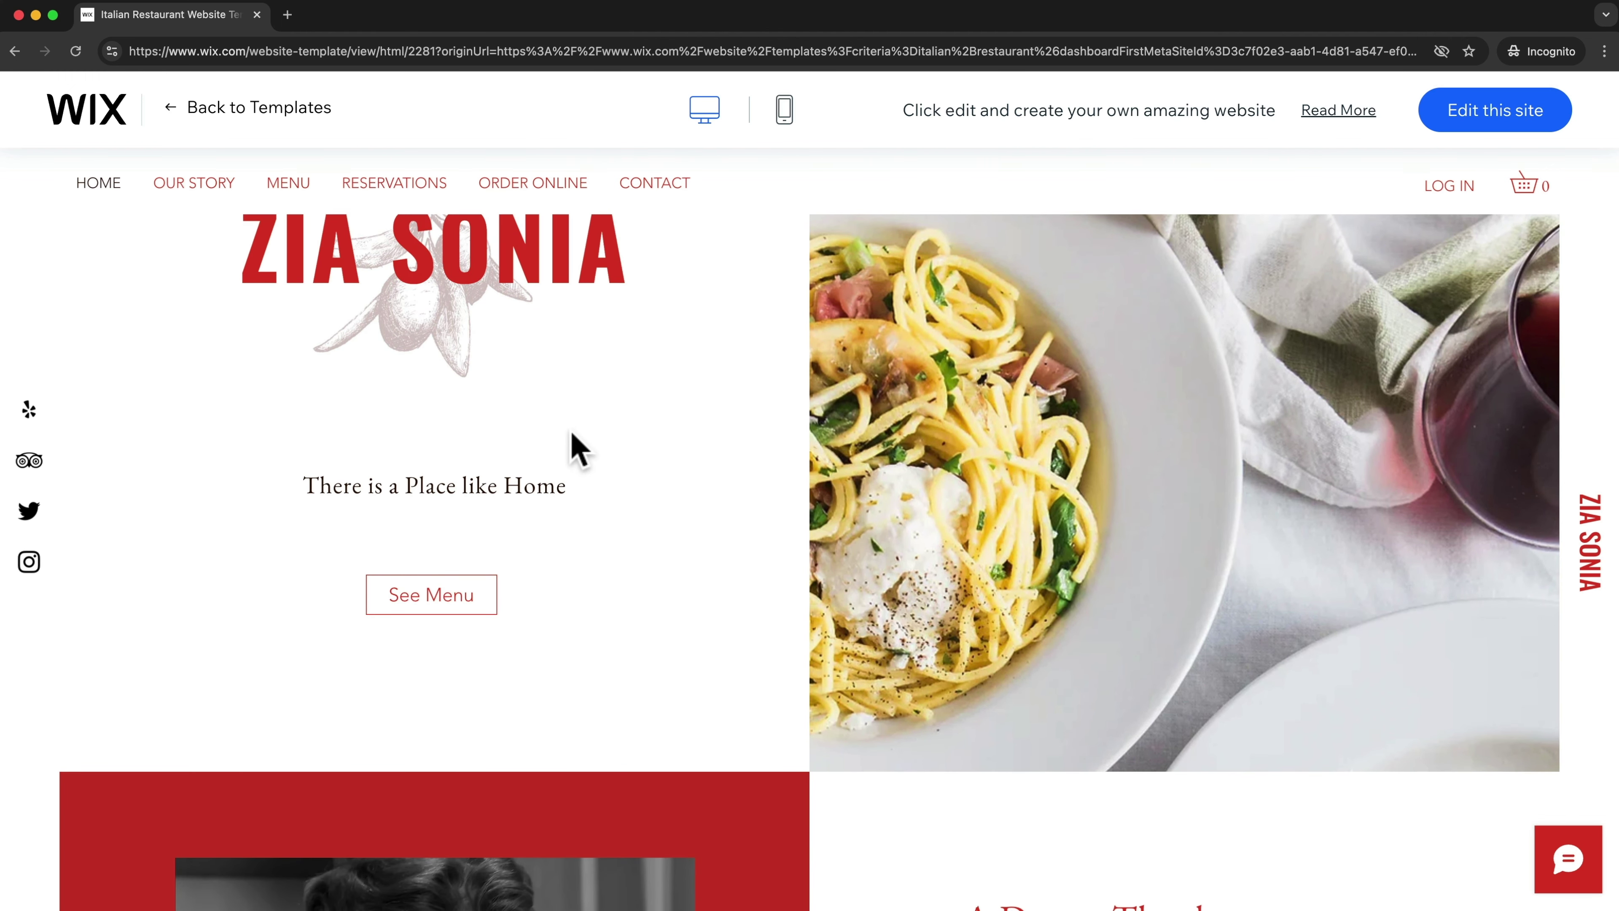
scroll(588, 466, "up", 5)
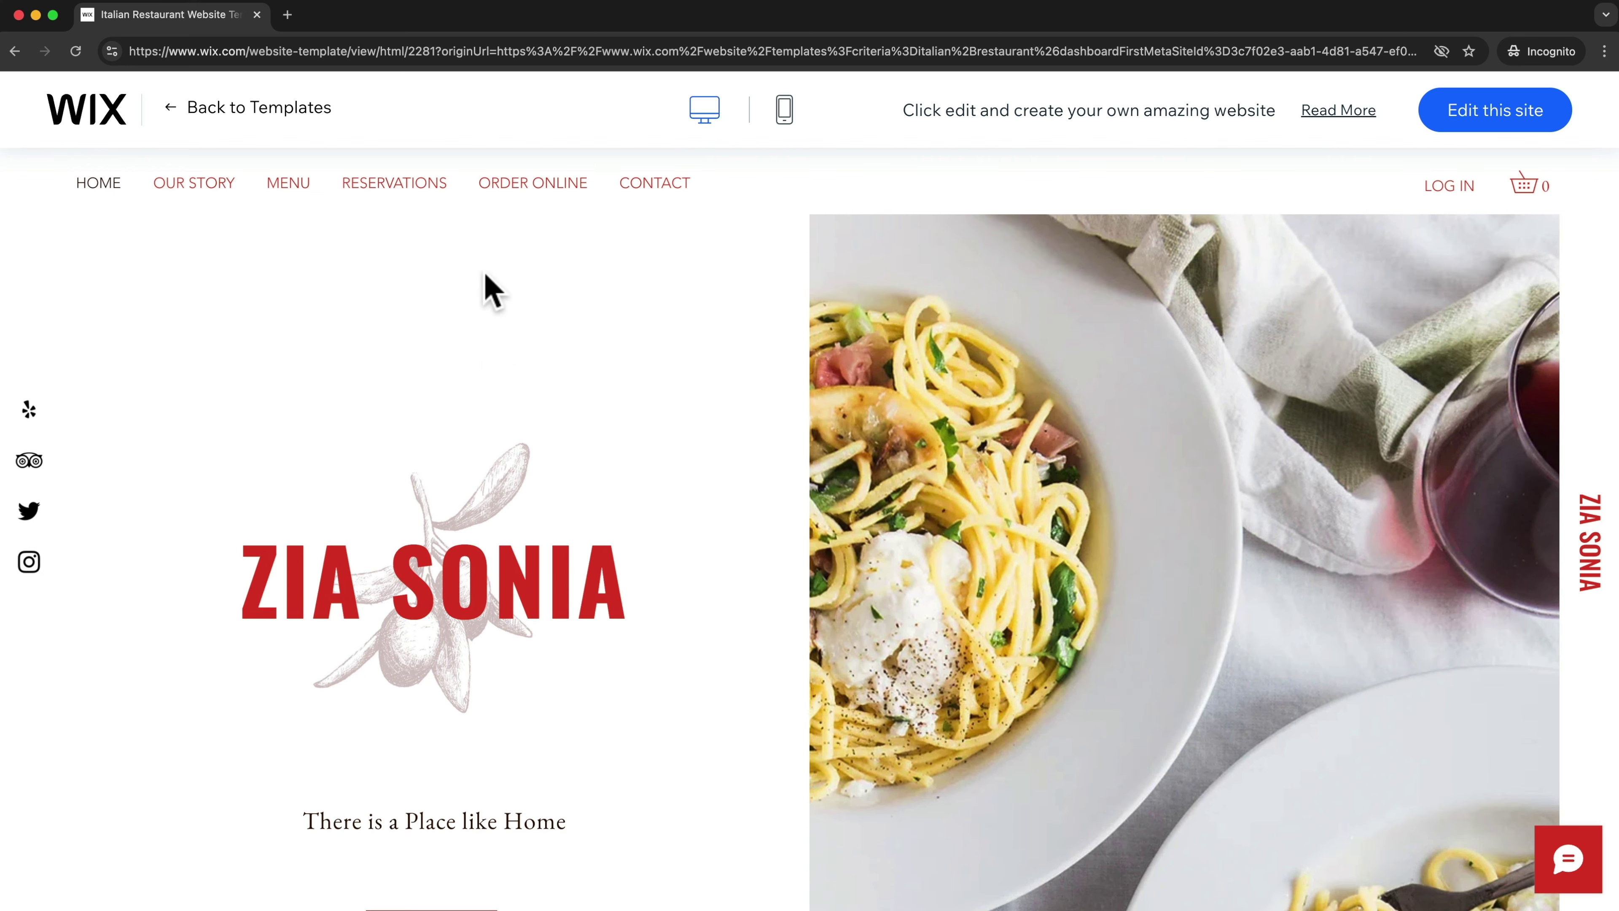
scroll(994, 587, "down", 20)
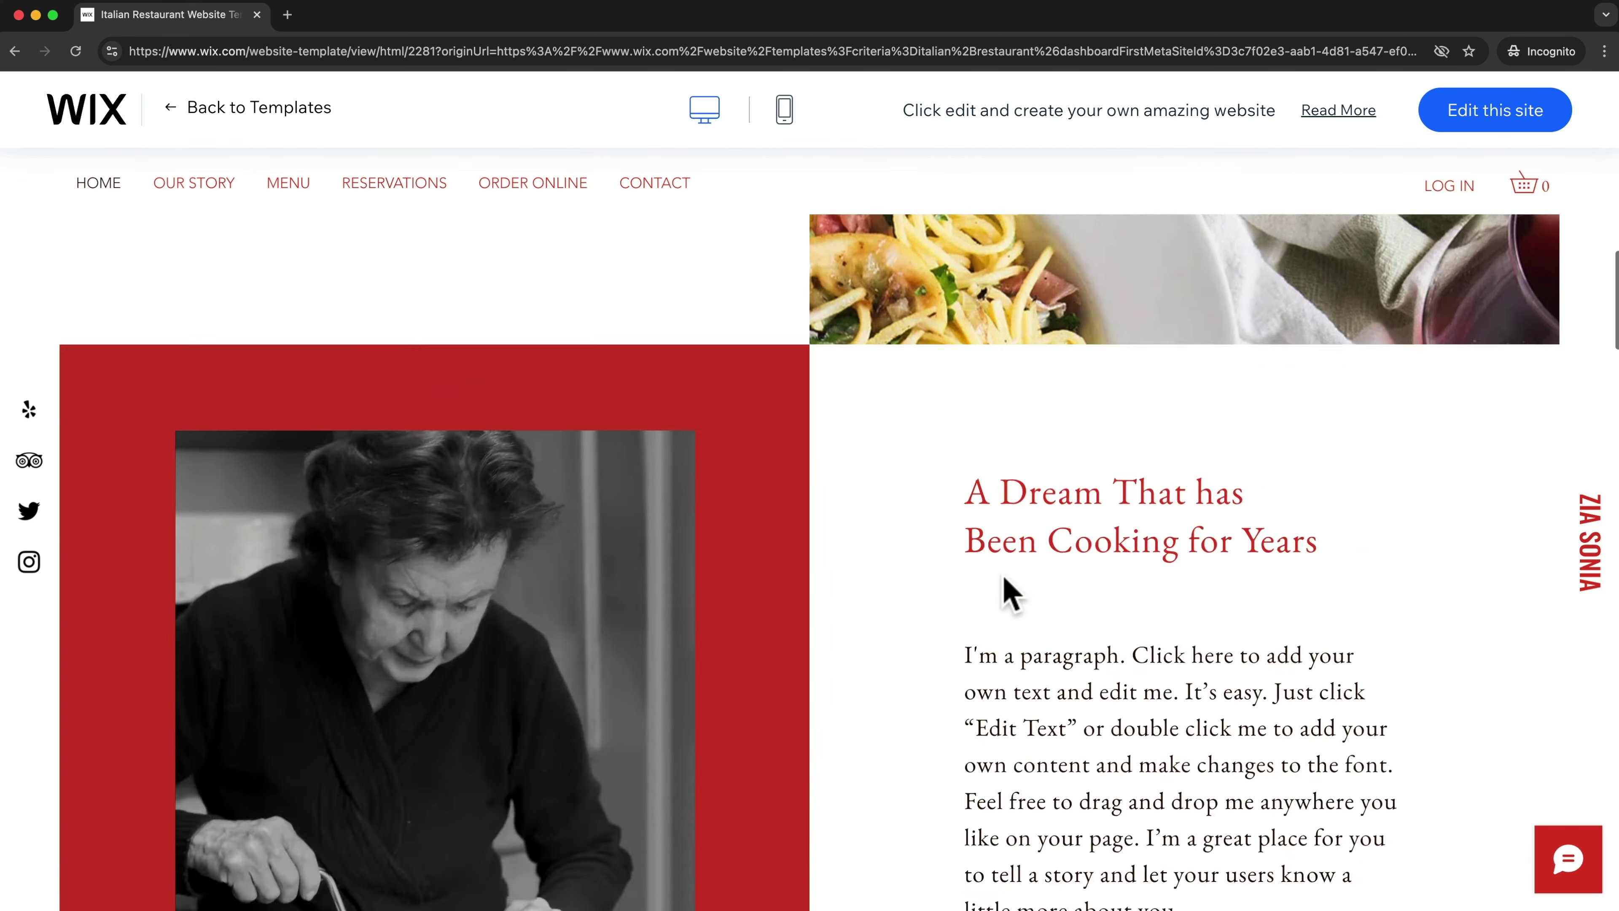
scroll(867, 542, "down", 10)
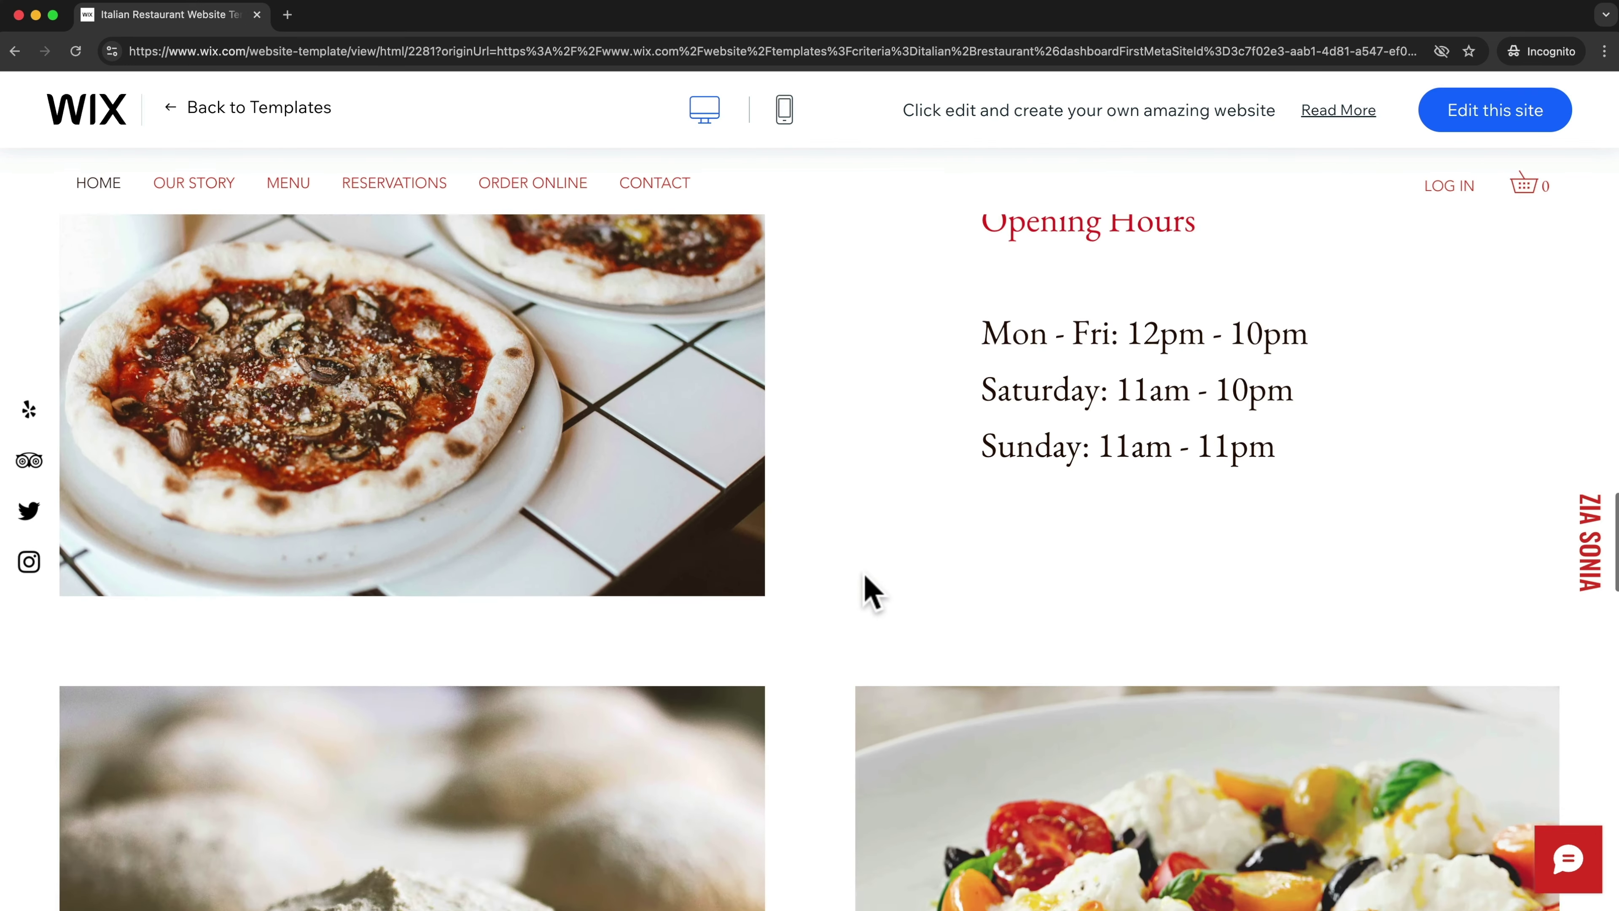
scroll(868, 590, "up", 10)
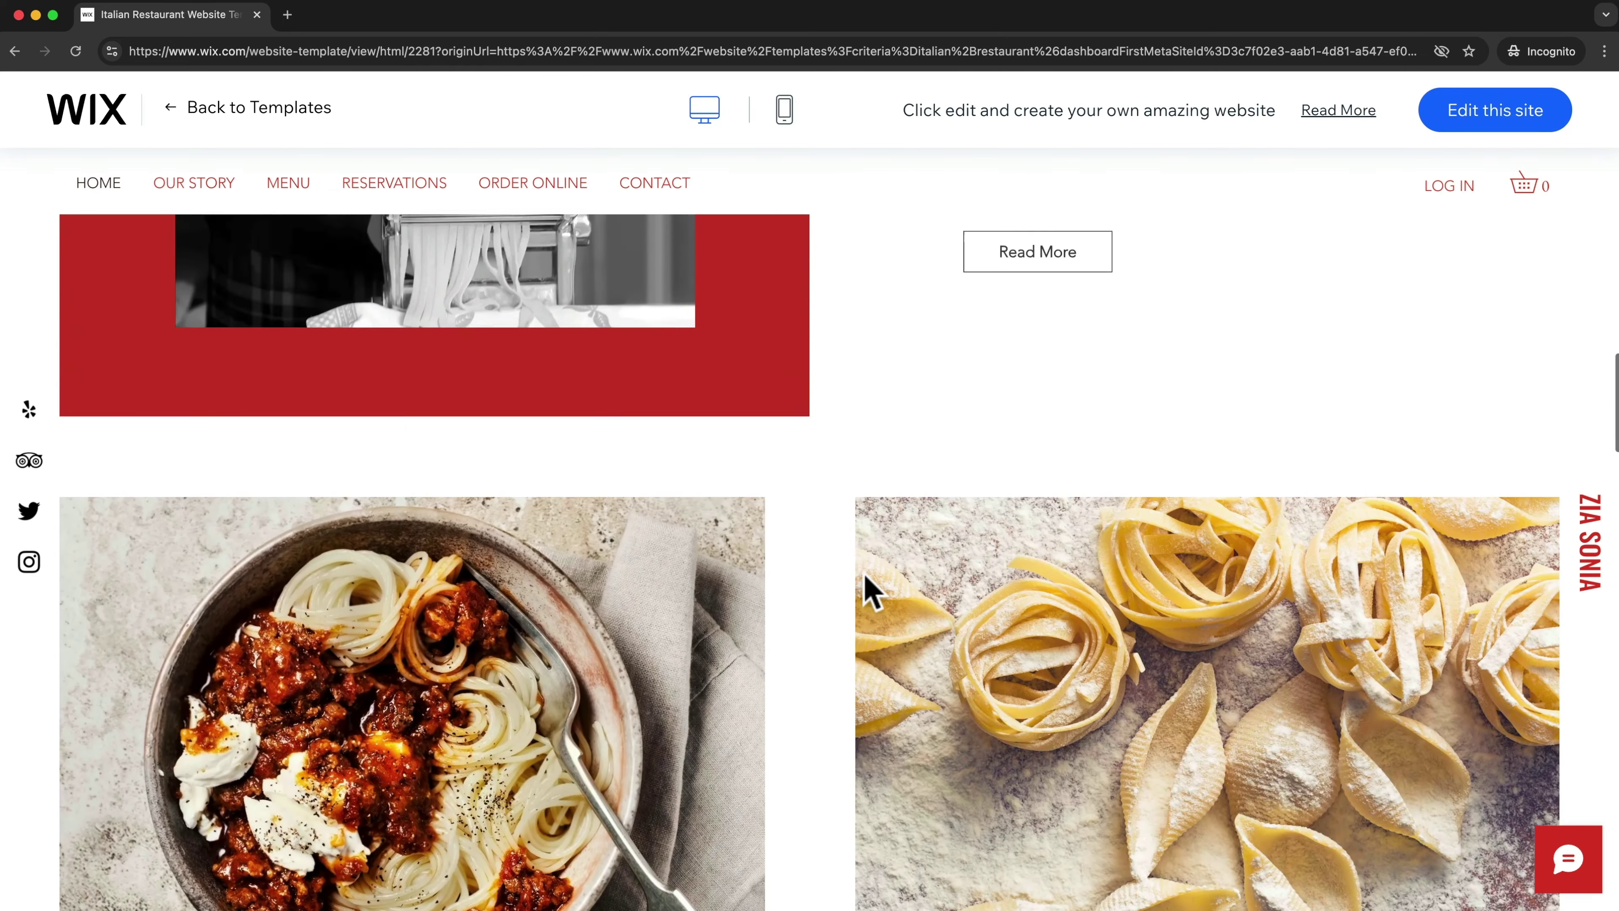
scroll(863, 571, "up", 5)
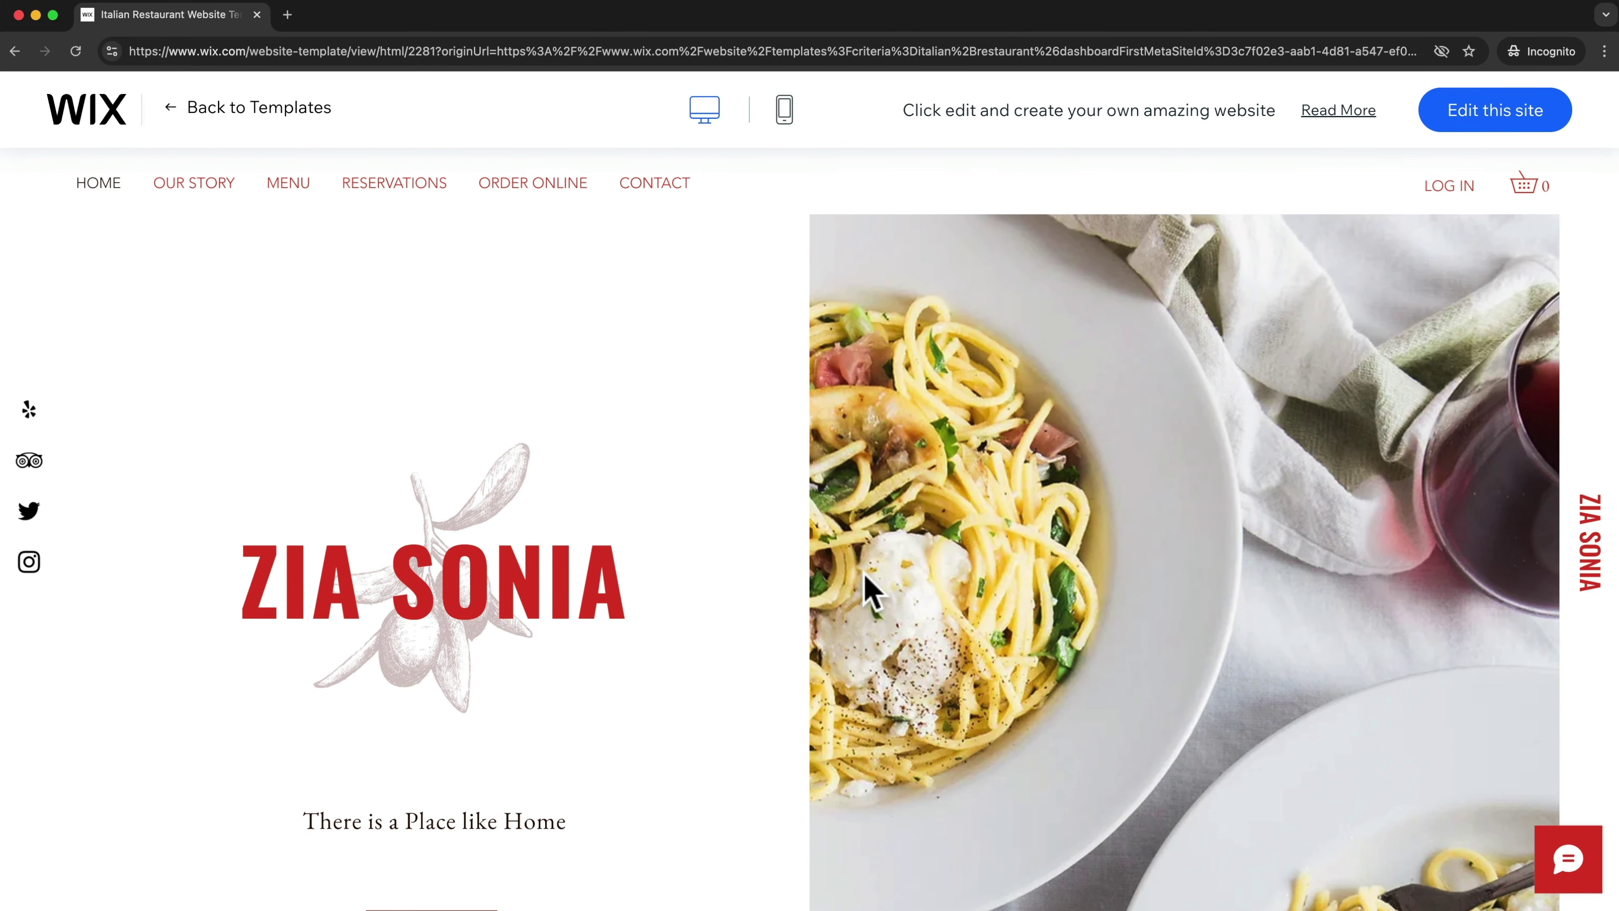
Step: Preview the Zia Sonia template in its mobile version, checking the site navigation and the page content
left_click(785, 110)
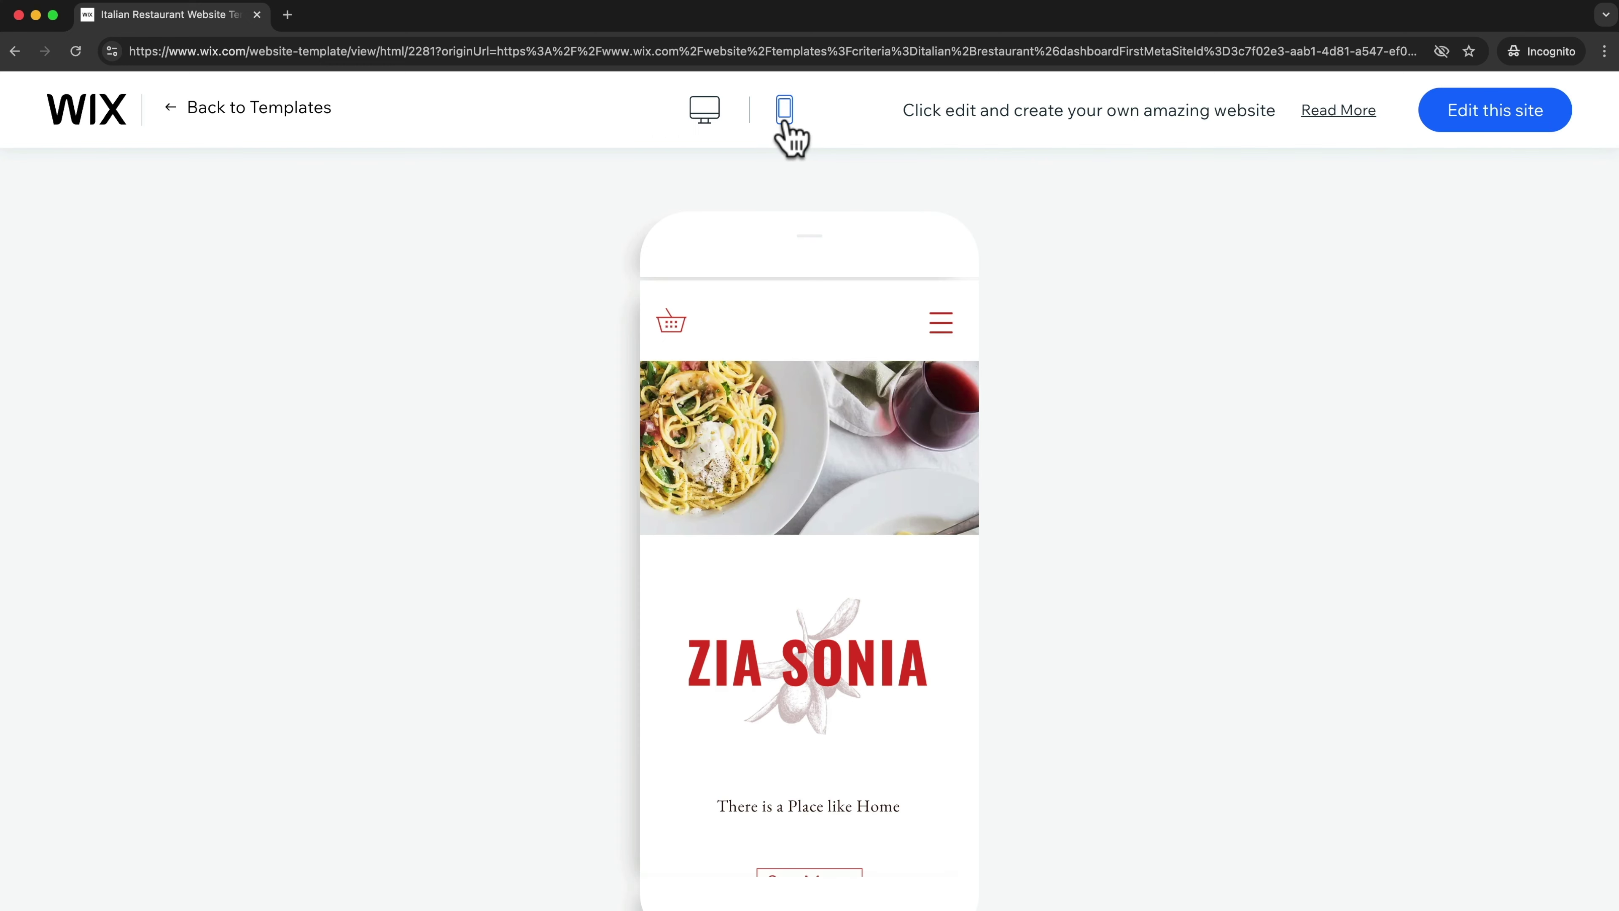
left_click(934, 341)
left_click(938, 340)
scroll(869, 552, "down", 2)
scroll(869, 552, "down", 15)
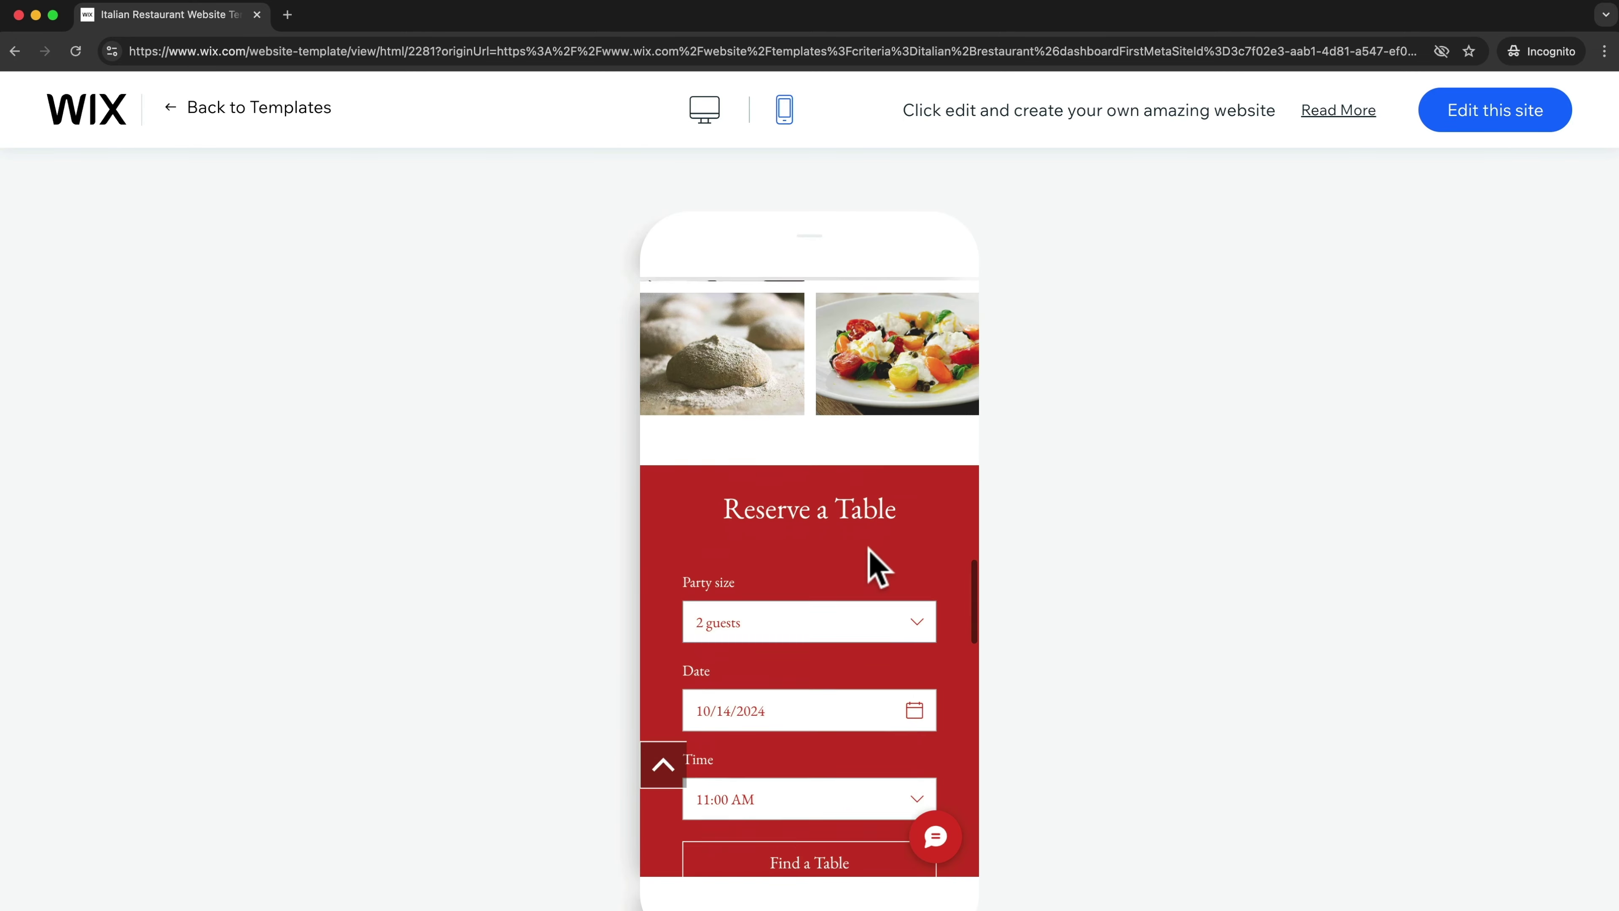
scroll(871, 568, "up", 15)
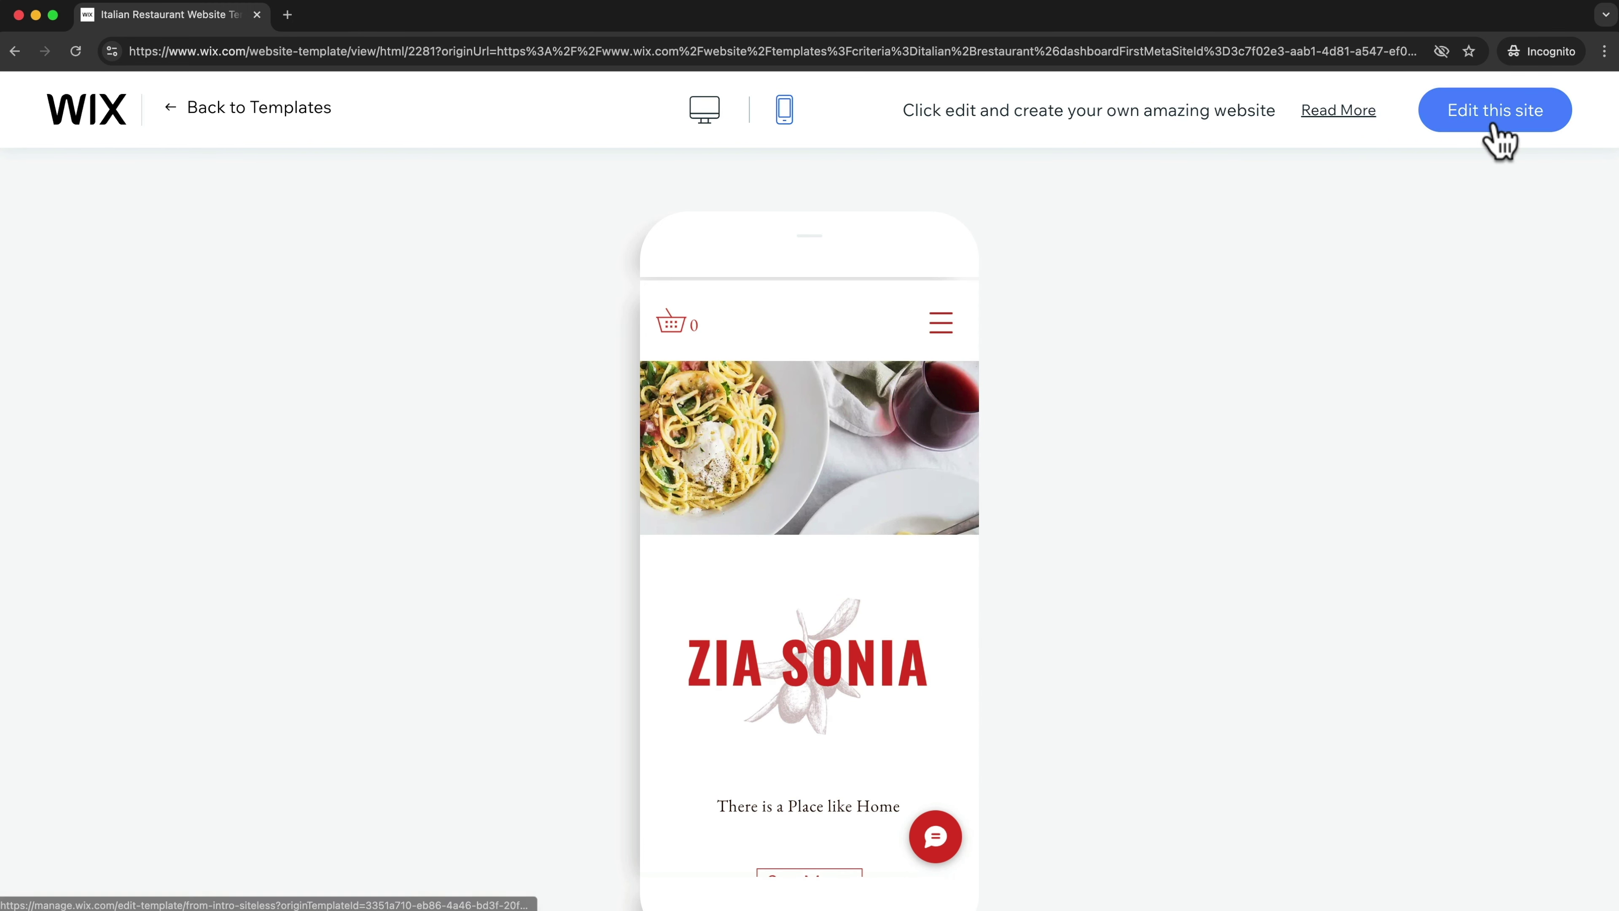
Step: Start editing the Zia Sonia template and zoom the editor canvas out to 50% to review the home page layout
left_click(1494, 139)
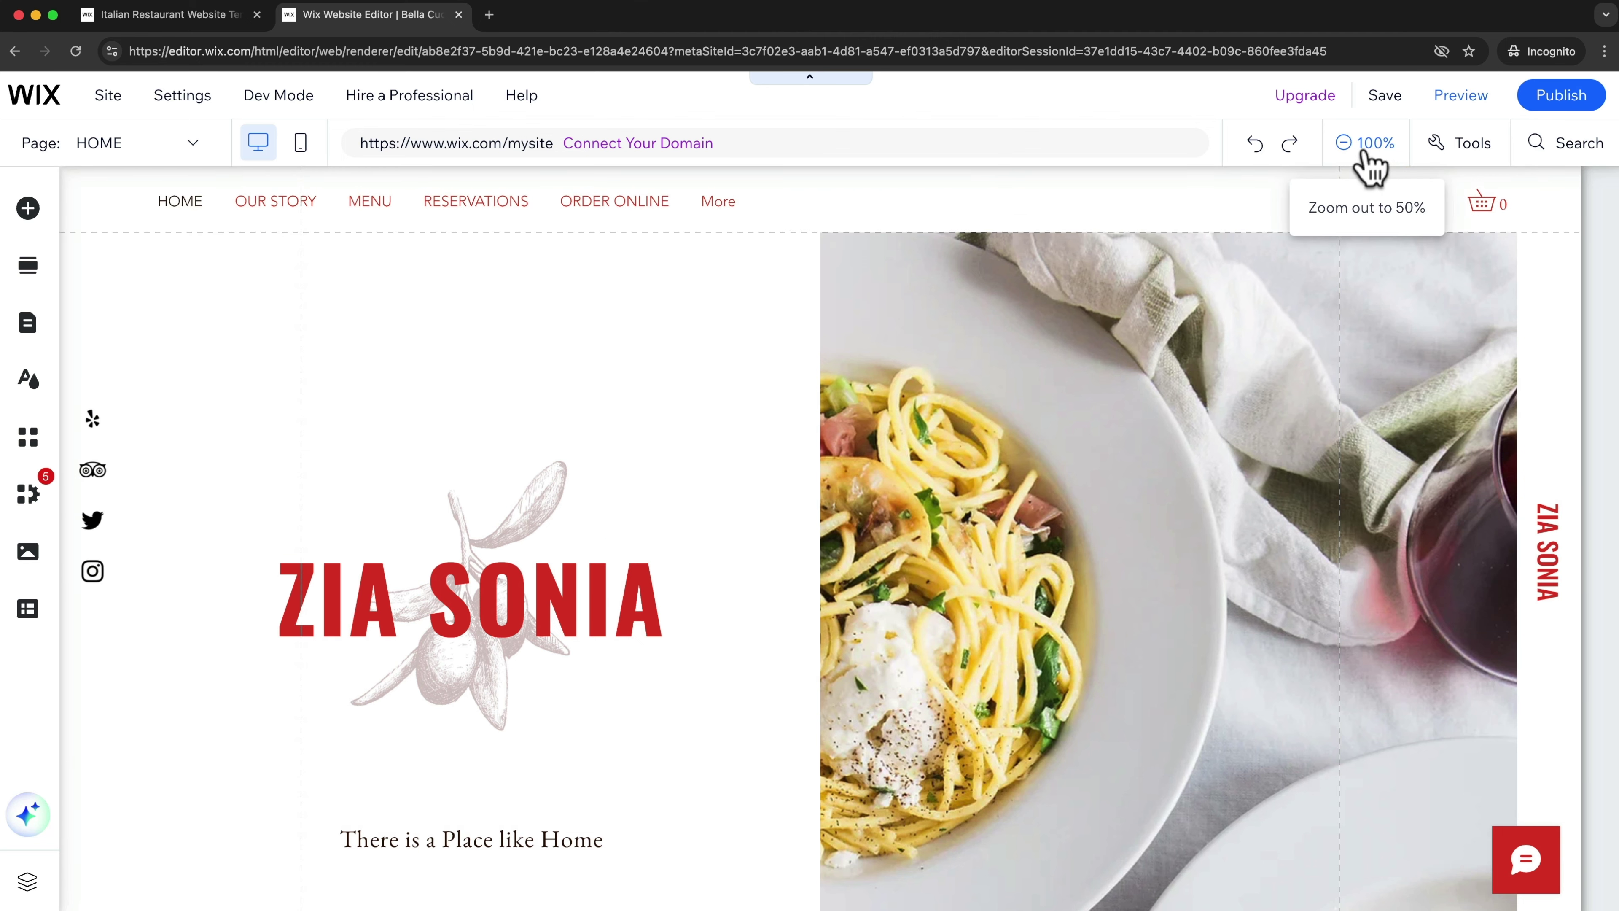
left_click(1362, 155)
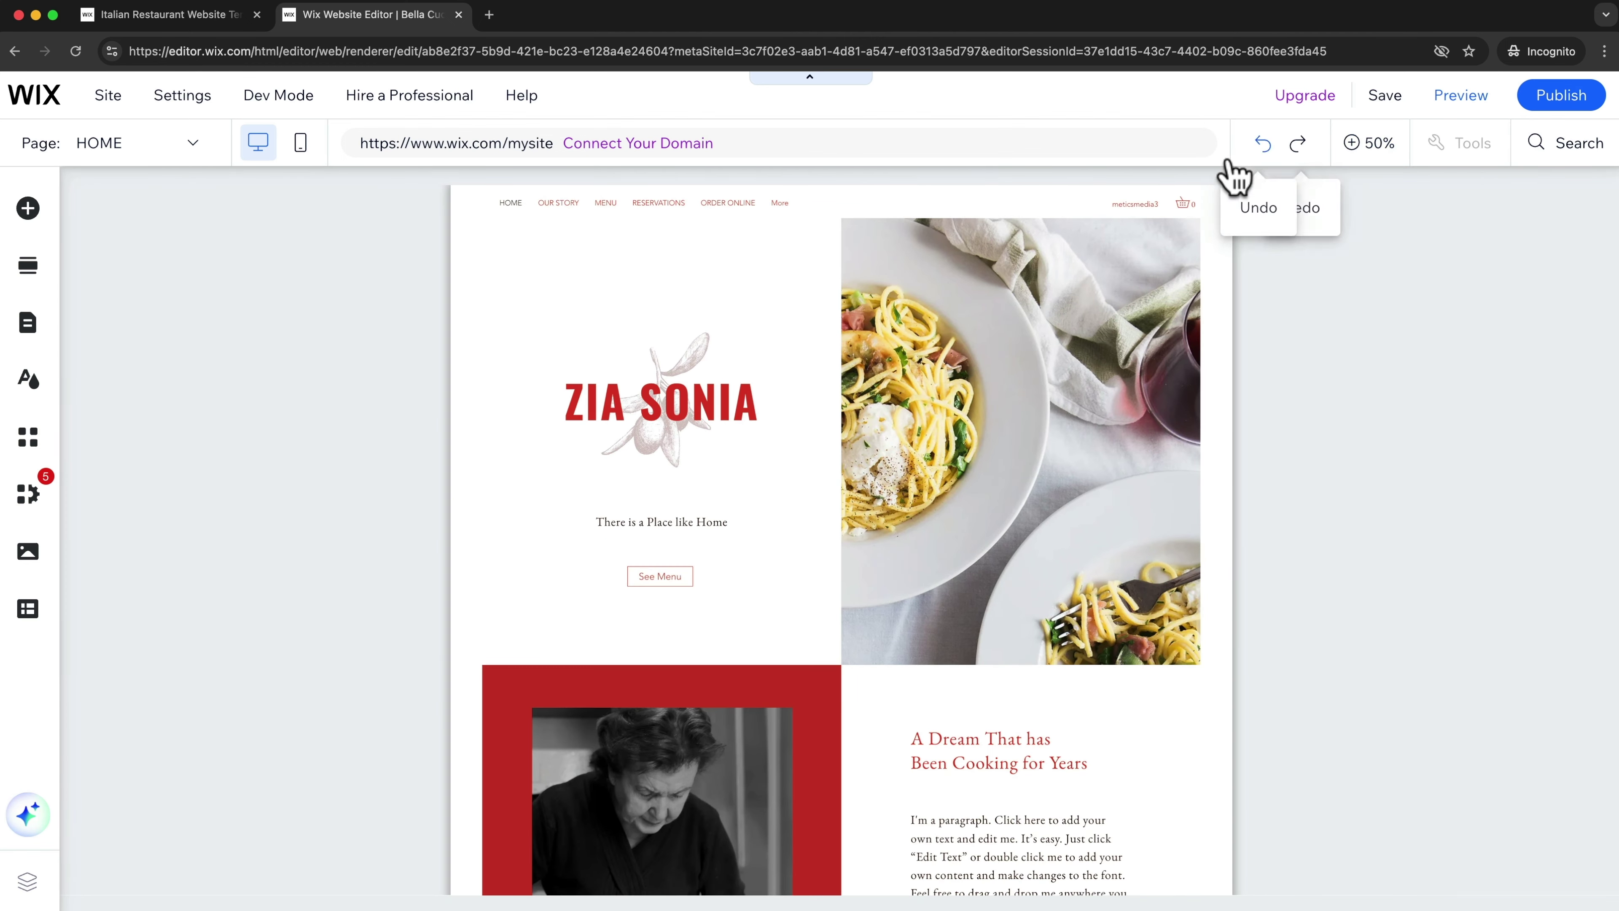
scroll(991, 354, "down", 10)
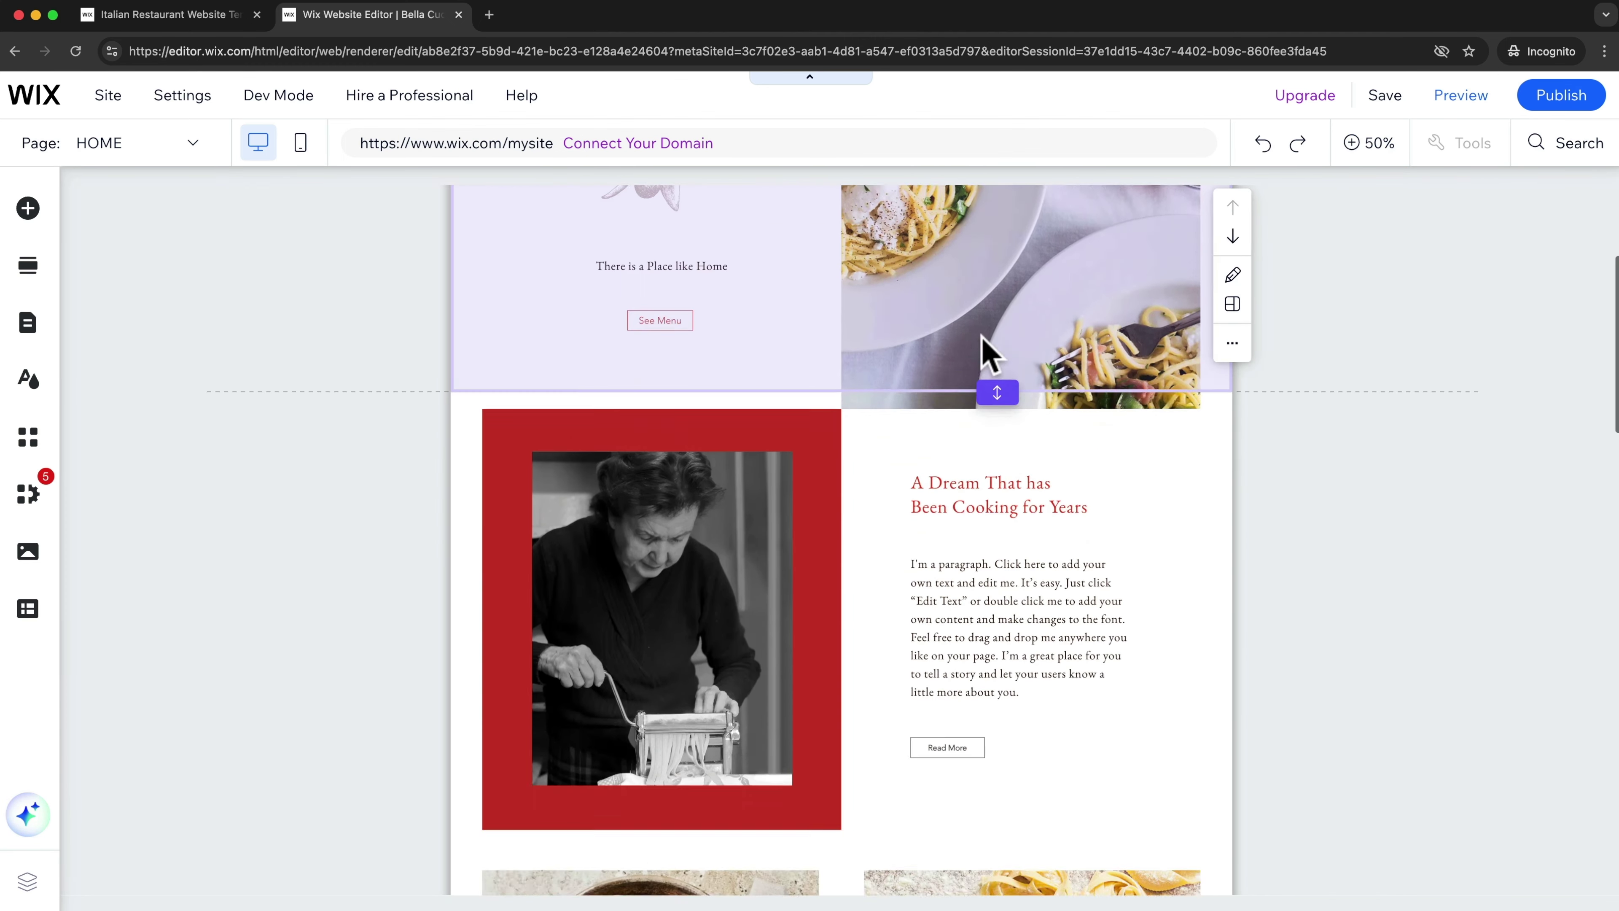
scroll(889, 376, "up", 8)
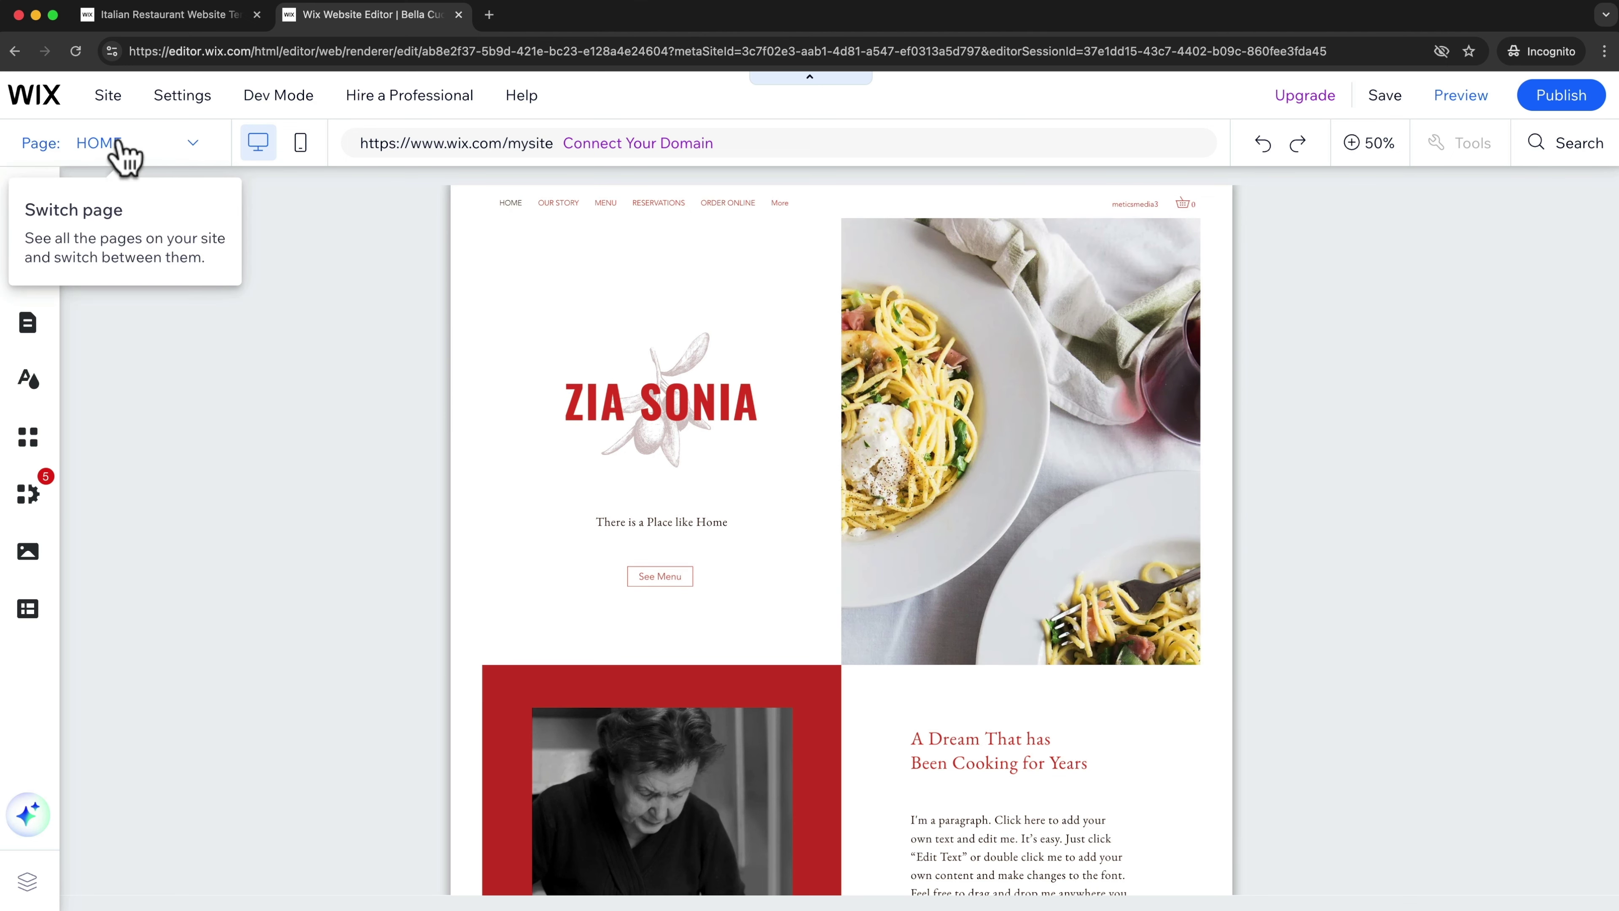
Step: Switch to the OUR STORY page and check its mobile layout before returning to the desktop view
left_click(194, 146)
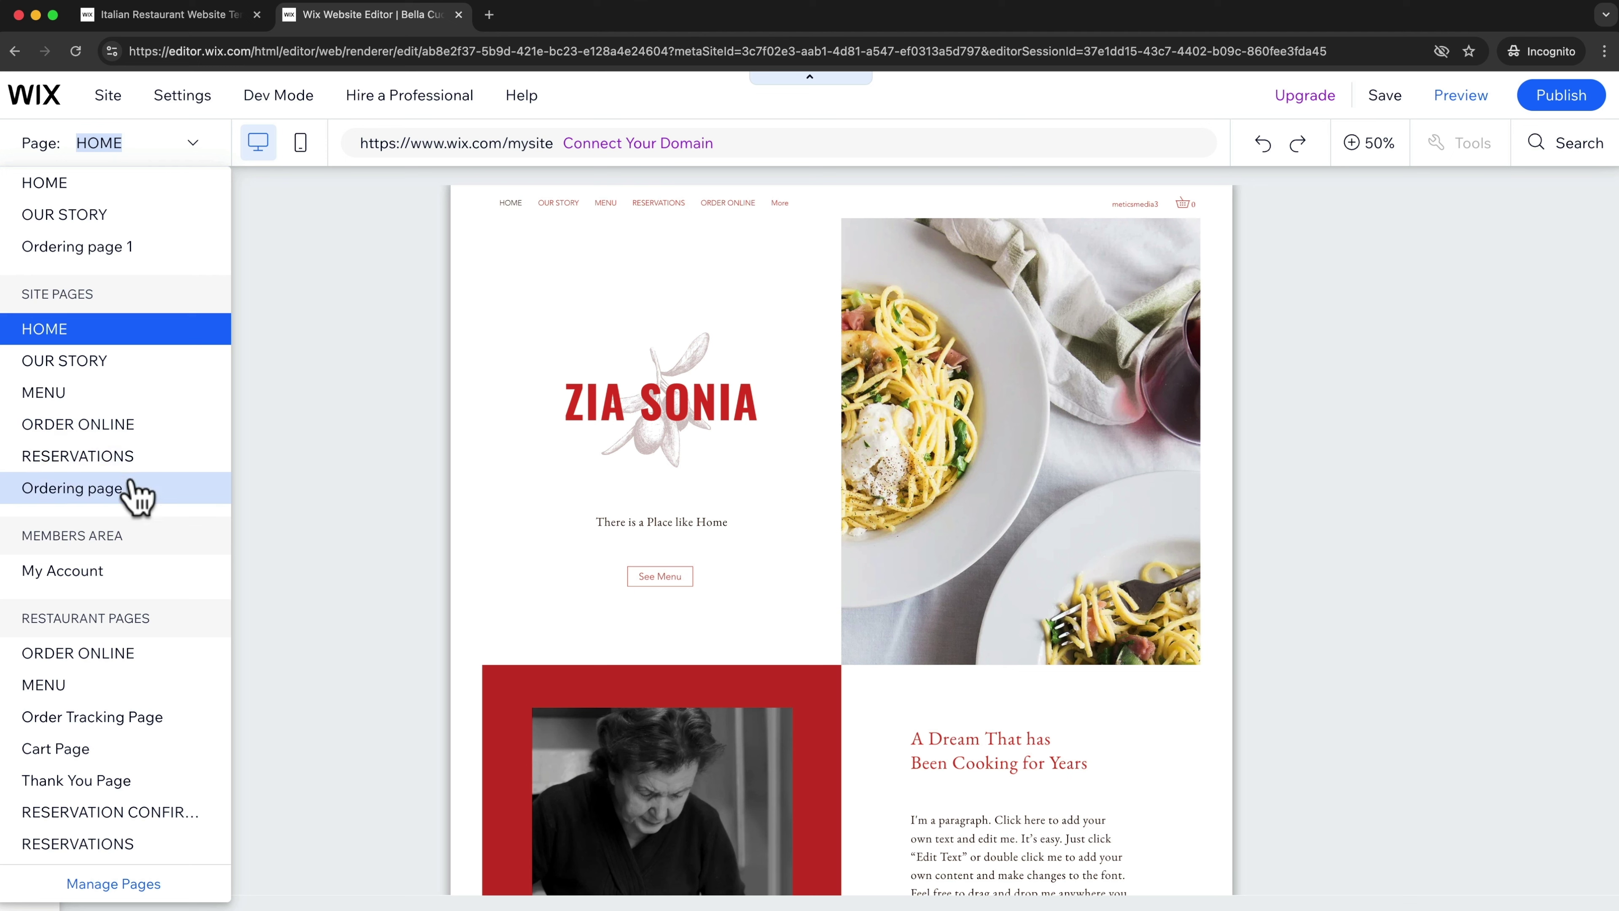
left_click(105, 362)
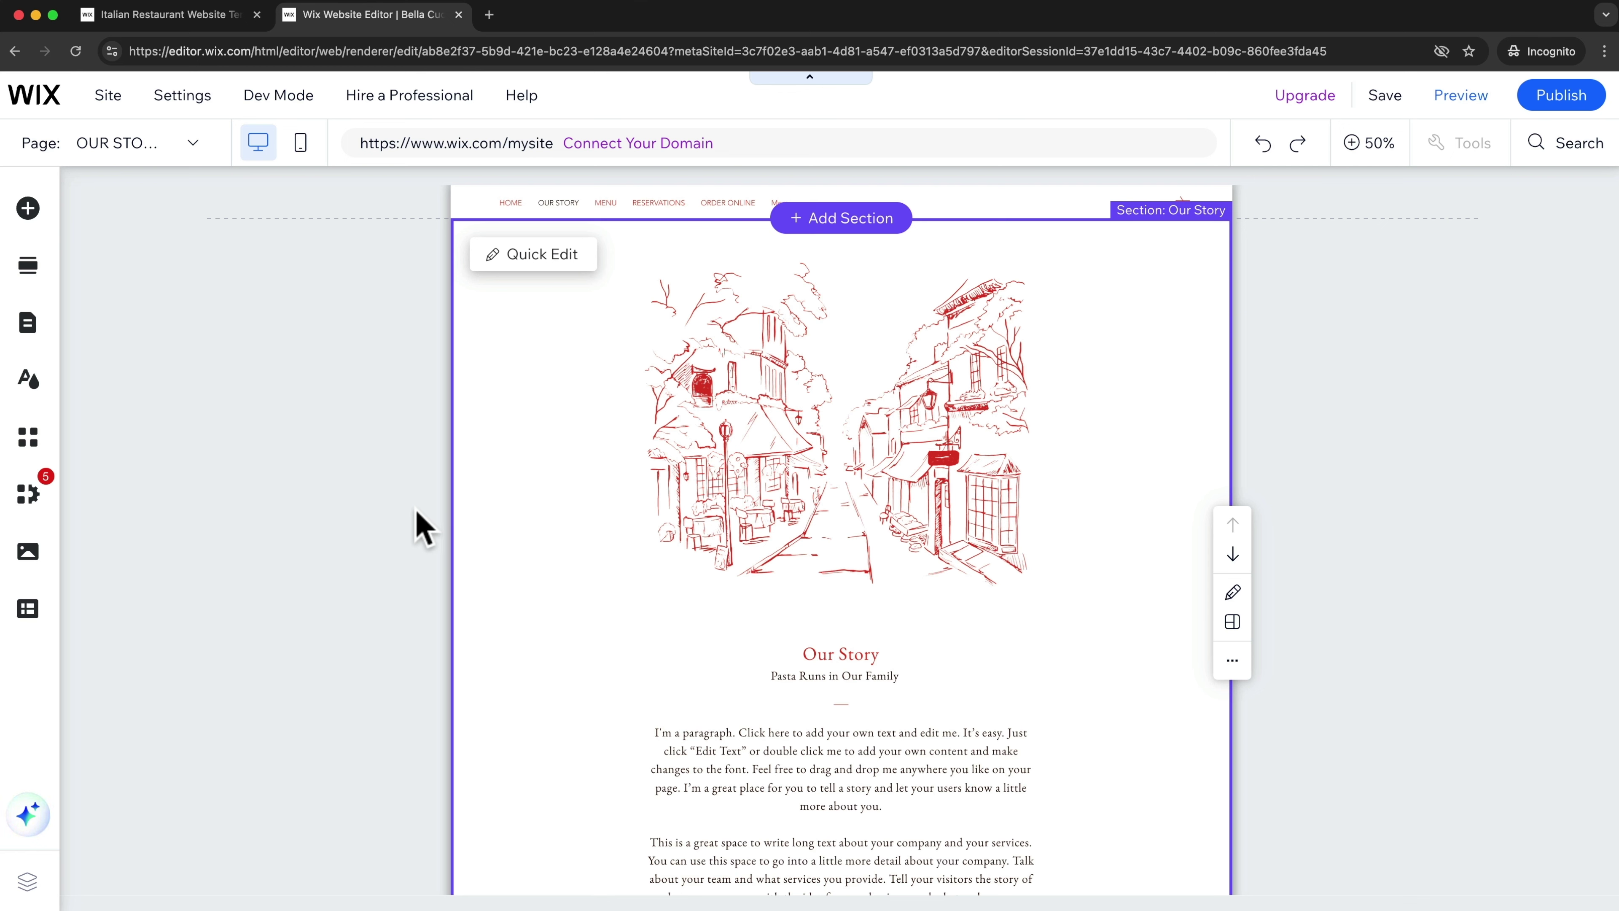
left_click(300, 142)
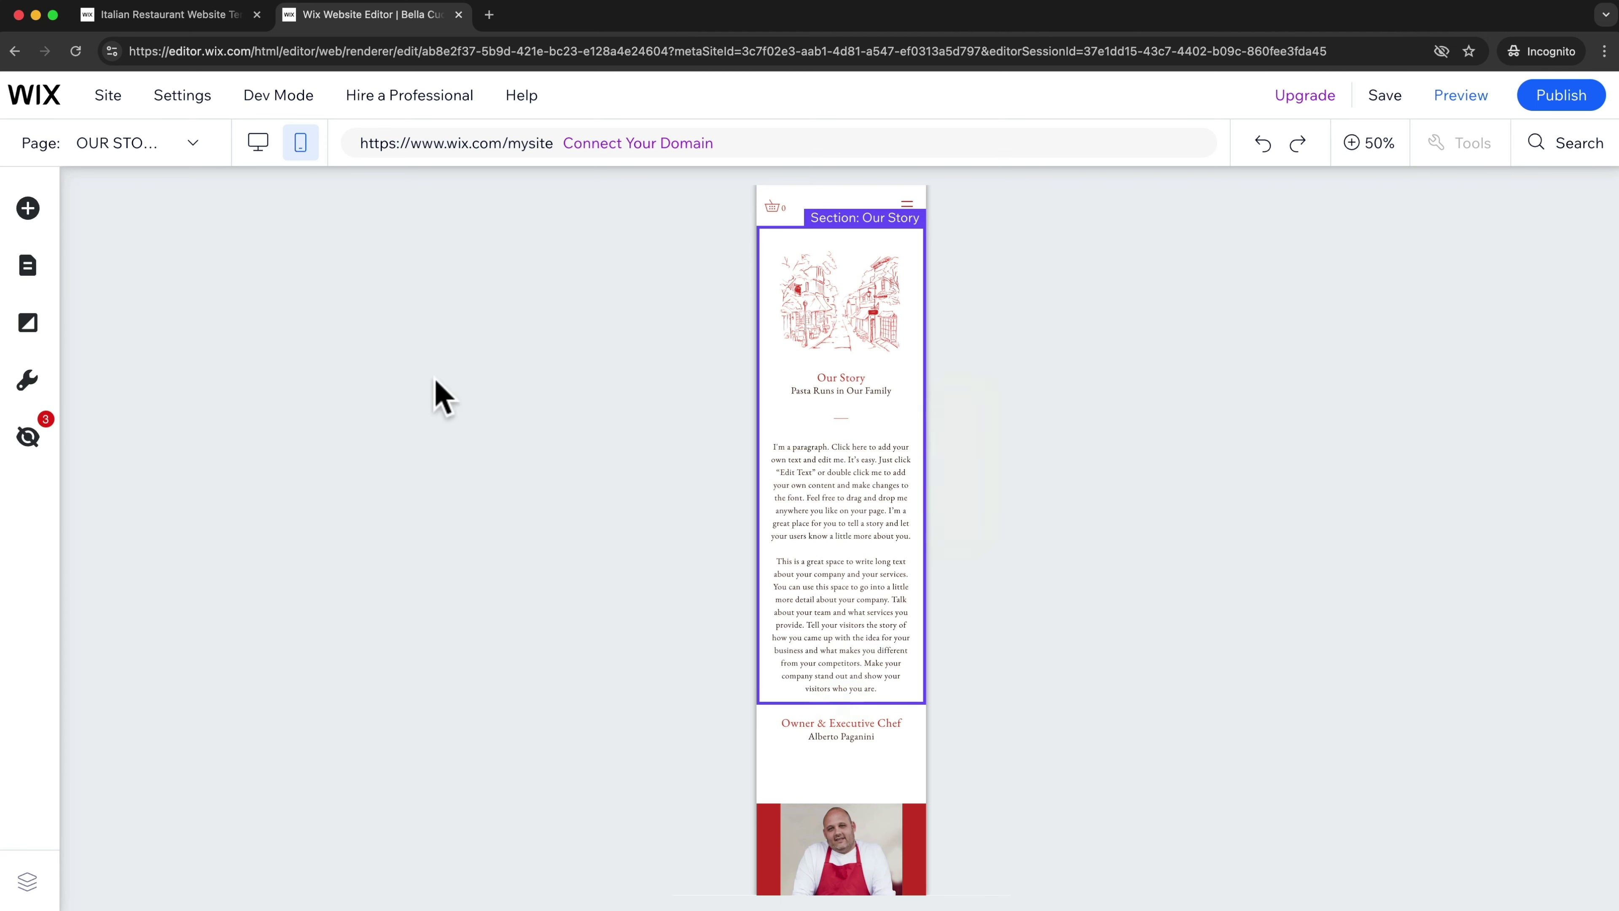
left_click(262, 152)
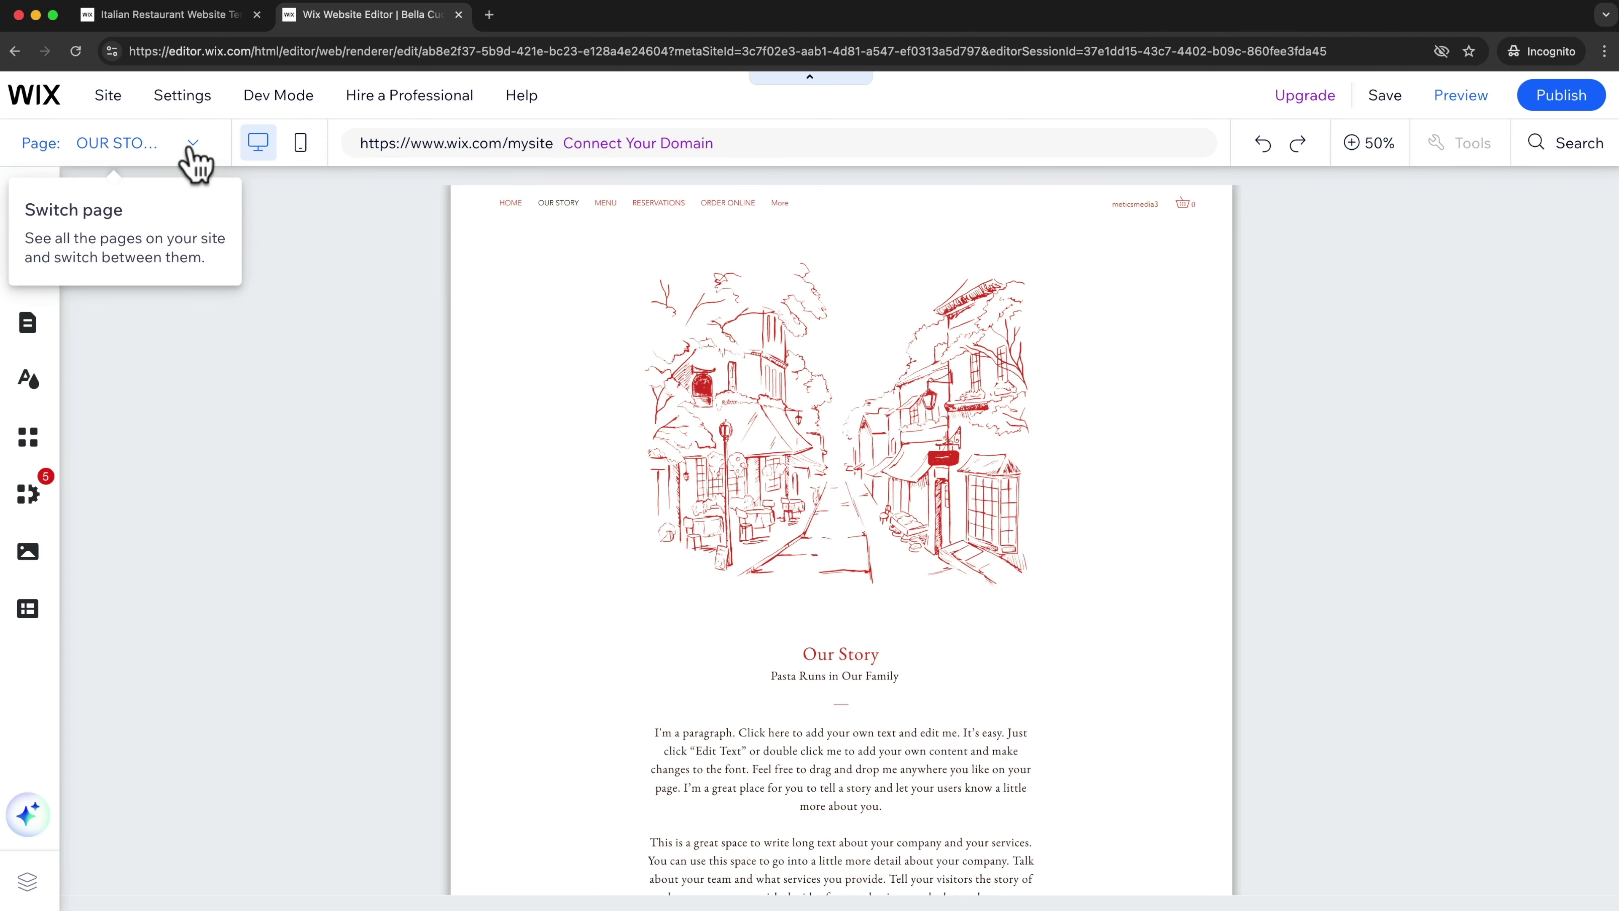
Step: Return to the HOME page and examine its sections from Welcome and About through Book a Table and Contact
left_click(190, 143)
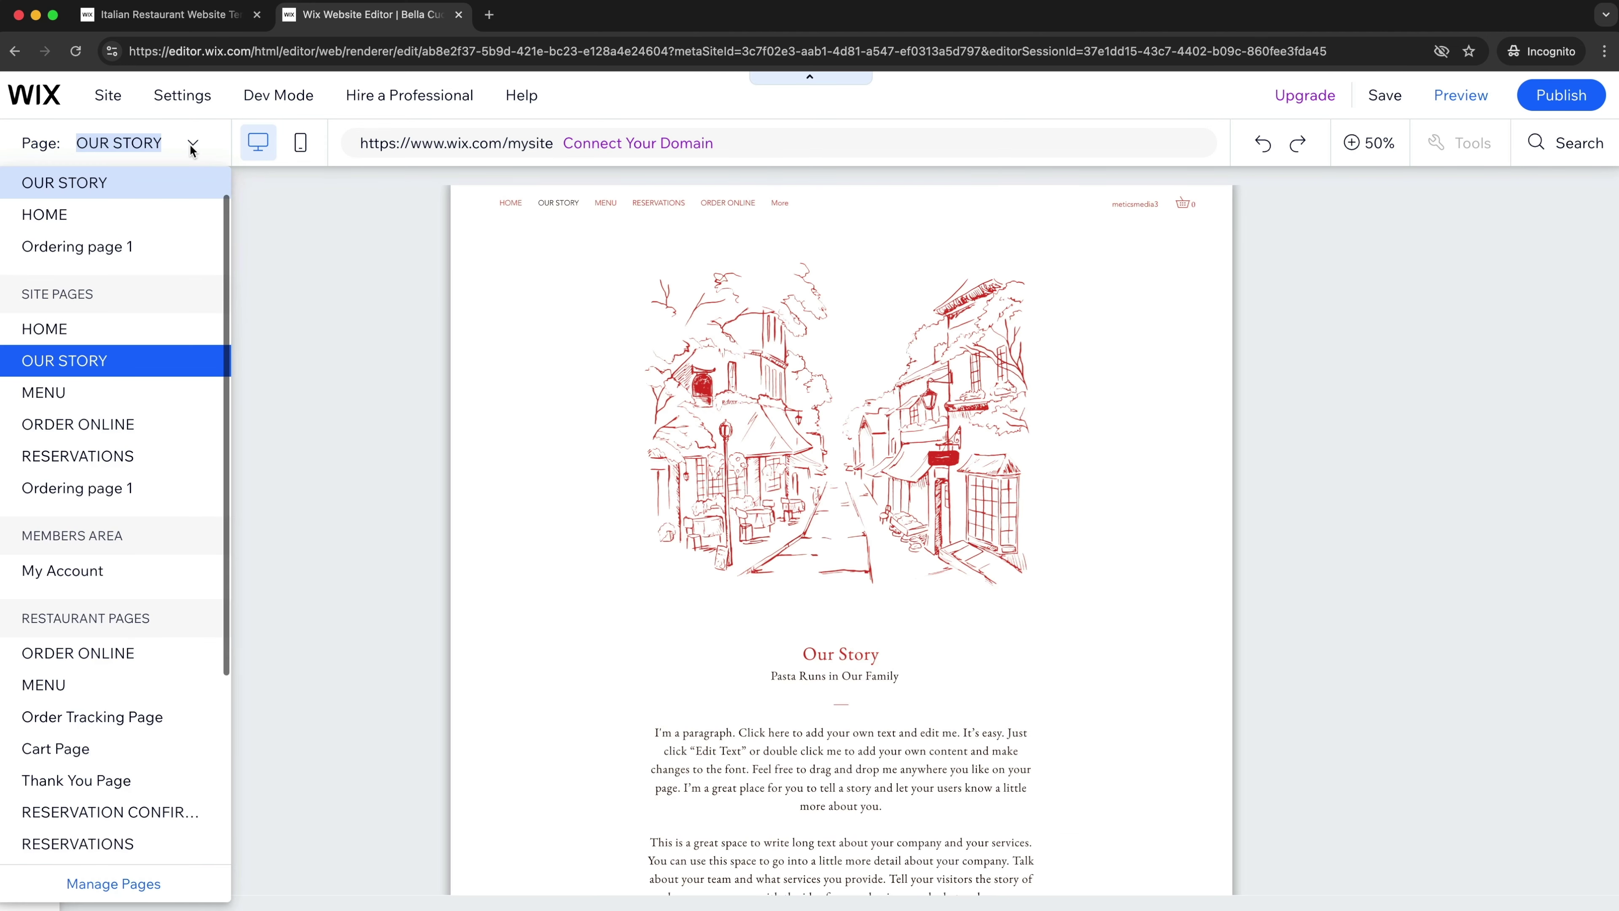
left_click(105, 333)
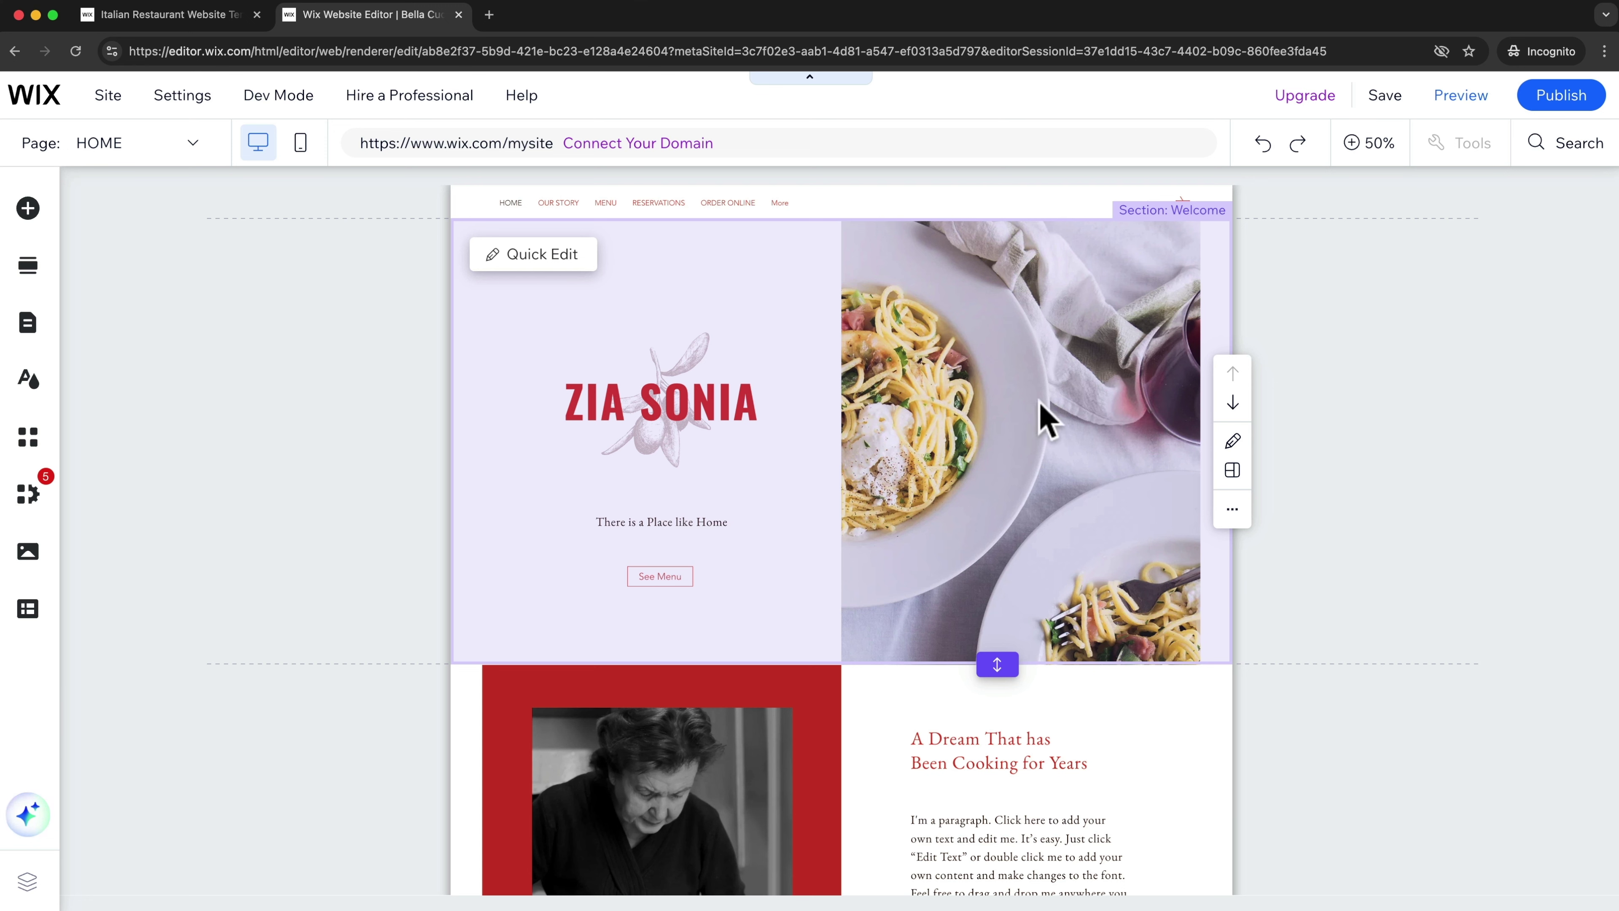
scroll(769, 392, "down", 7)
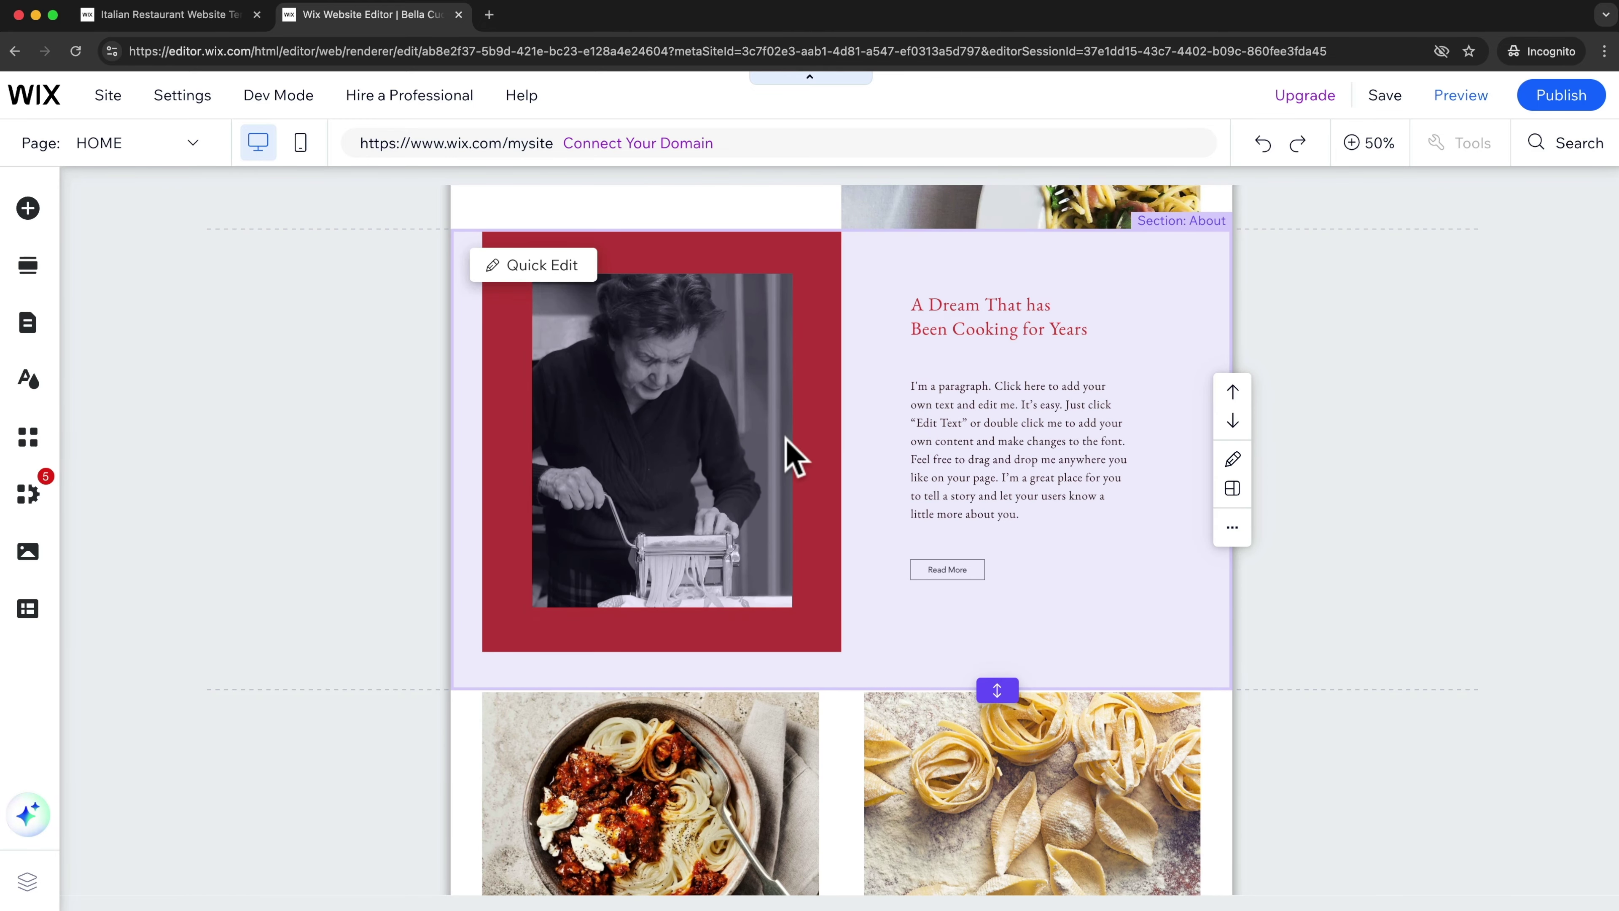
scroll(788, 452, "down", 7)
scroll(752, 459, "down", 10)
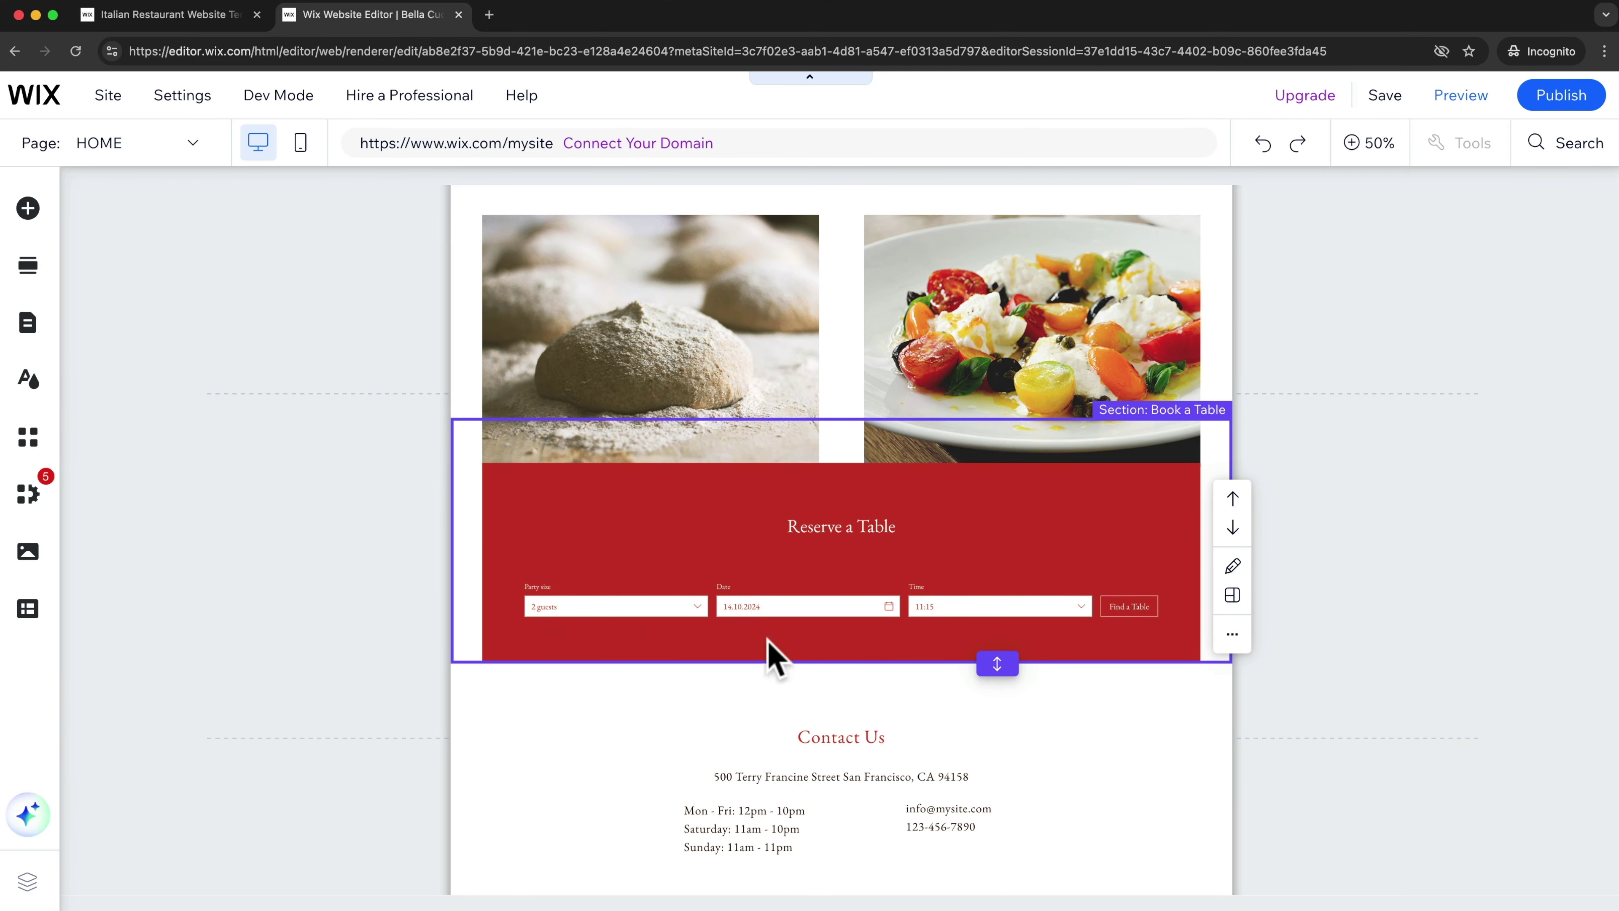
scroll(739, 548, "down", 2)
scroll(829, 542, "down", 5)
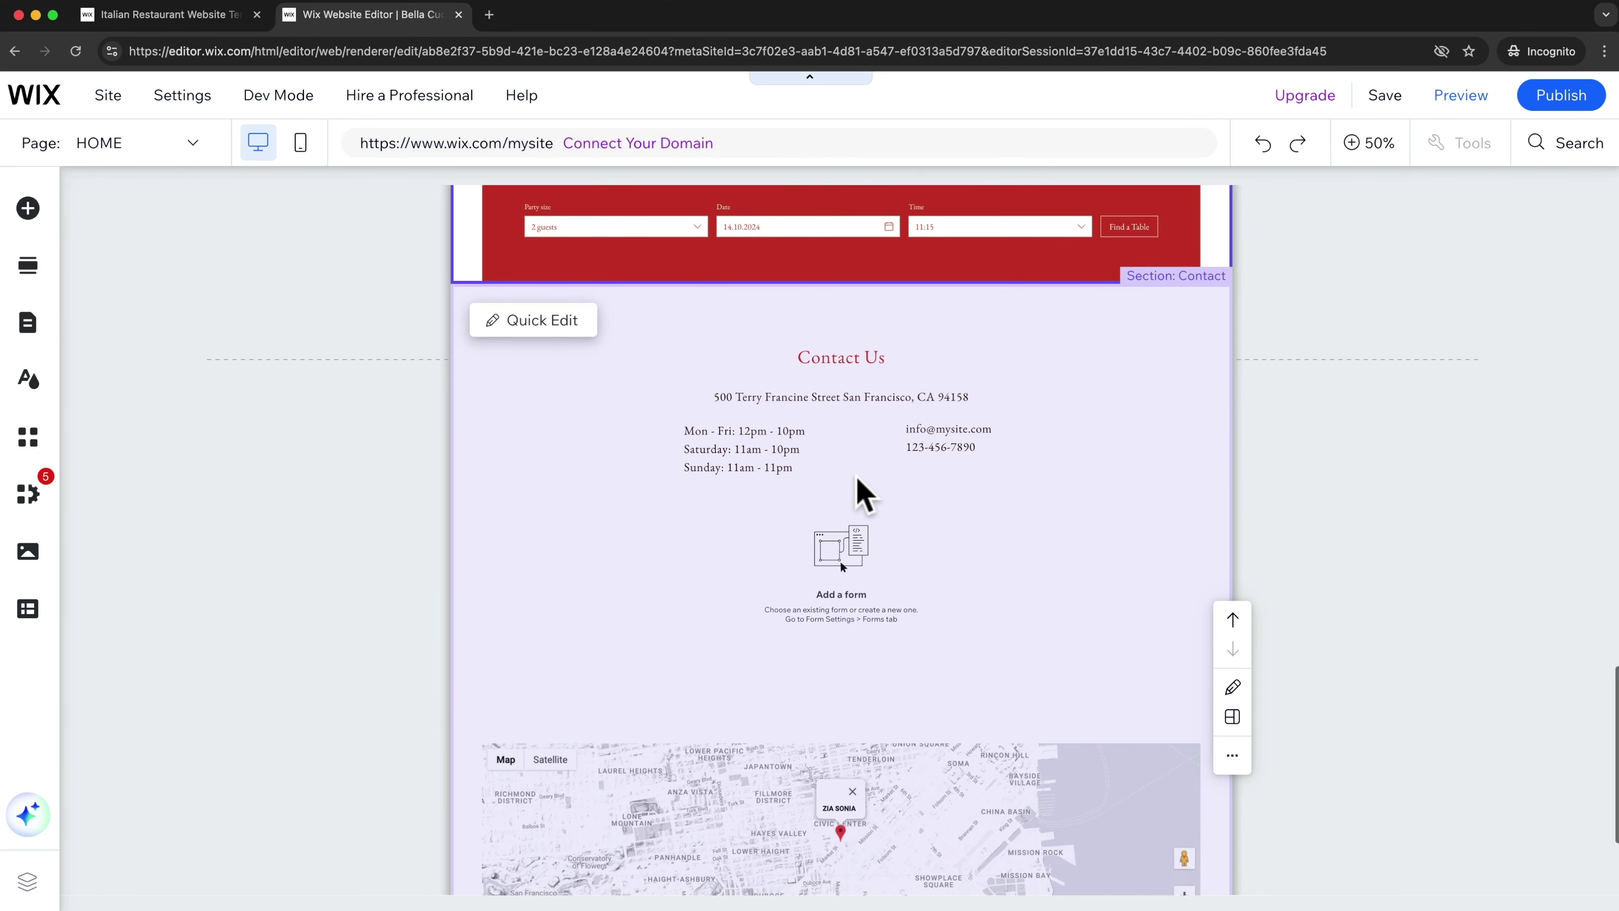
scroll(956, 555, "down", 2)
scroll(1109, 612, "up", 2)
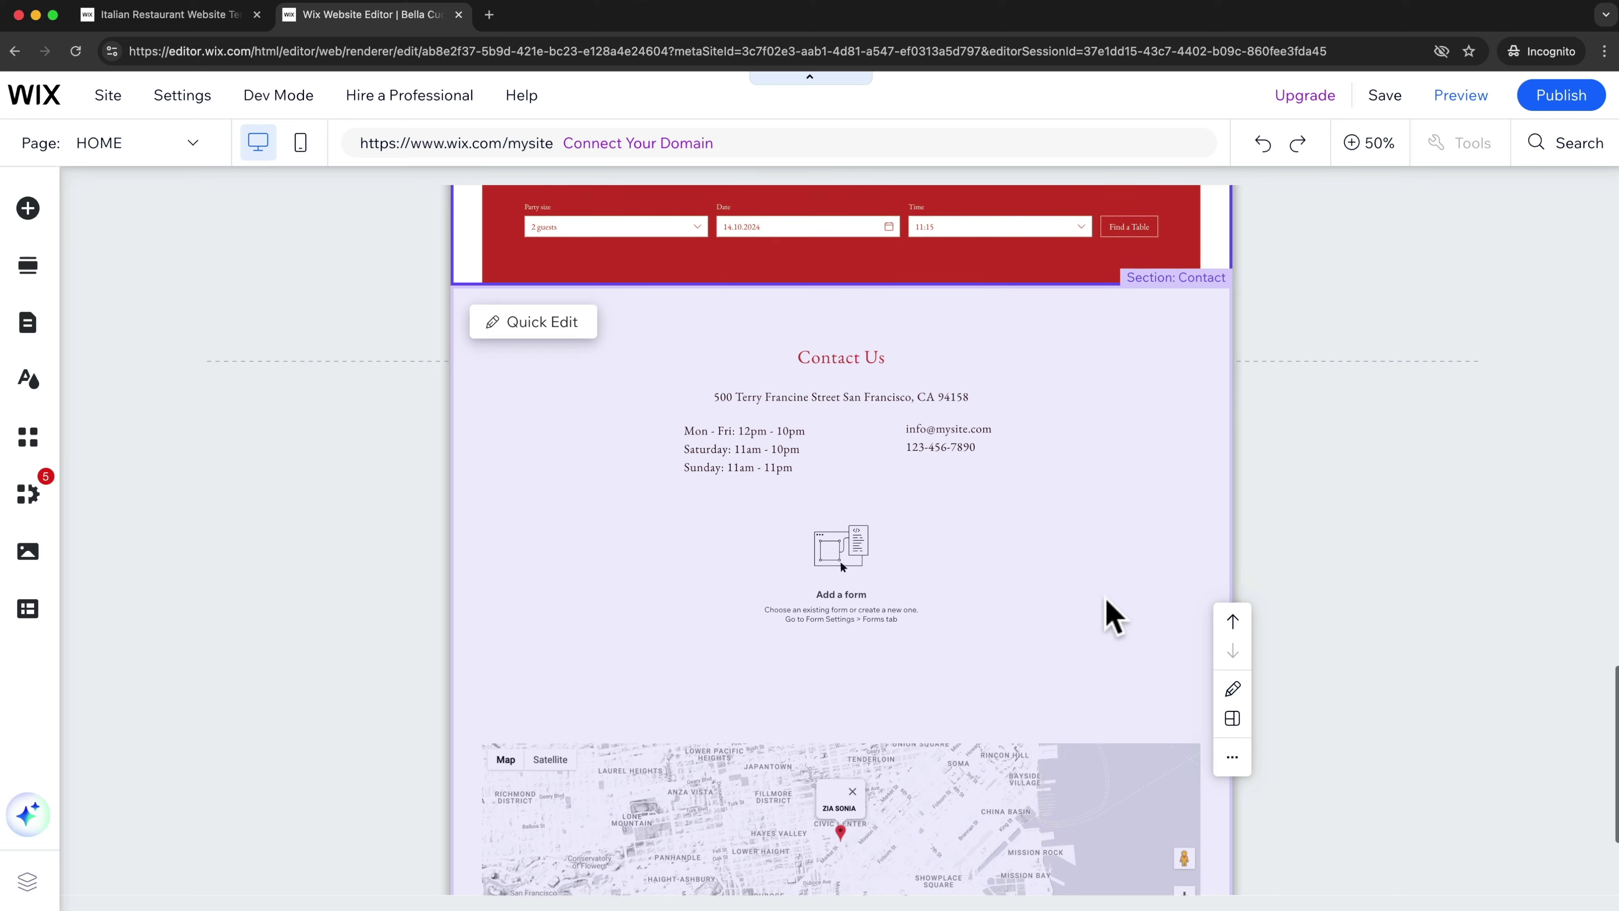
Step: Try moving the Book a Table section below the Contact section, and undo the move
scroll(1113, 593, "up", 3)
scroll(1109, 580, "up", 3)
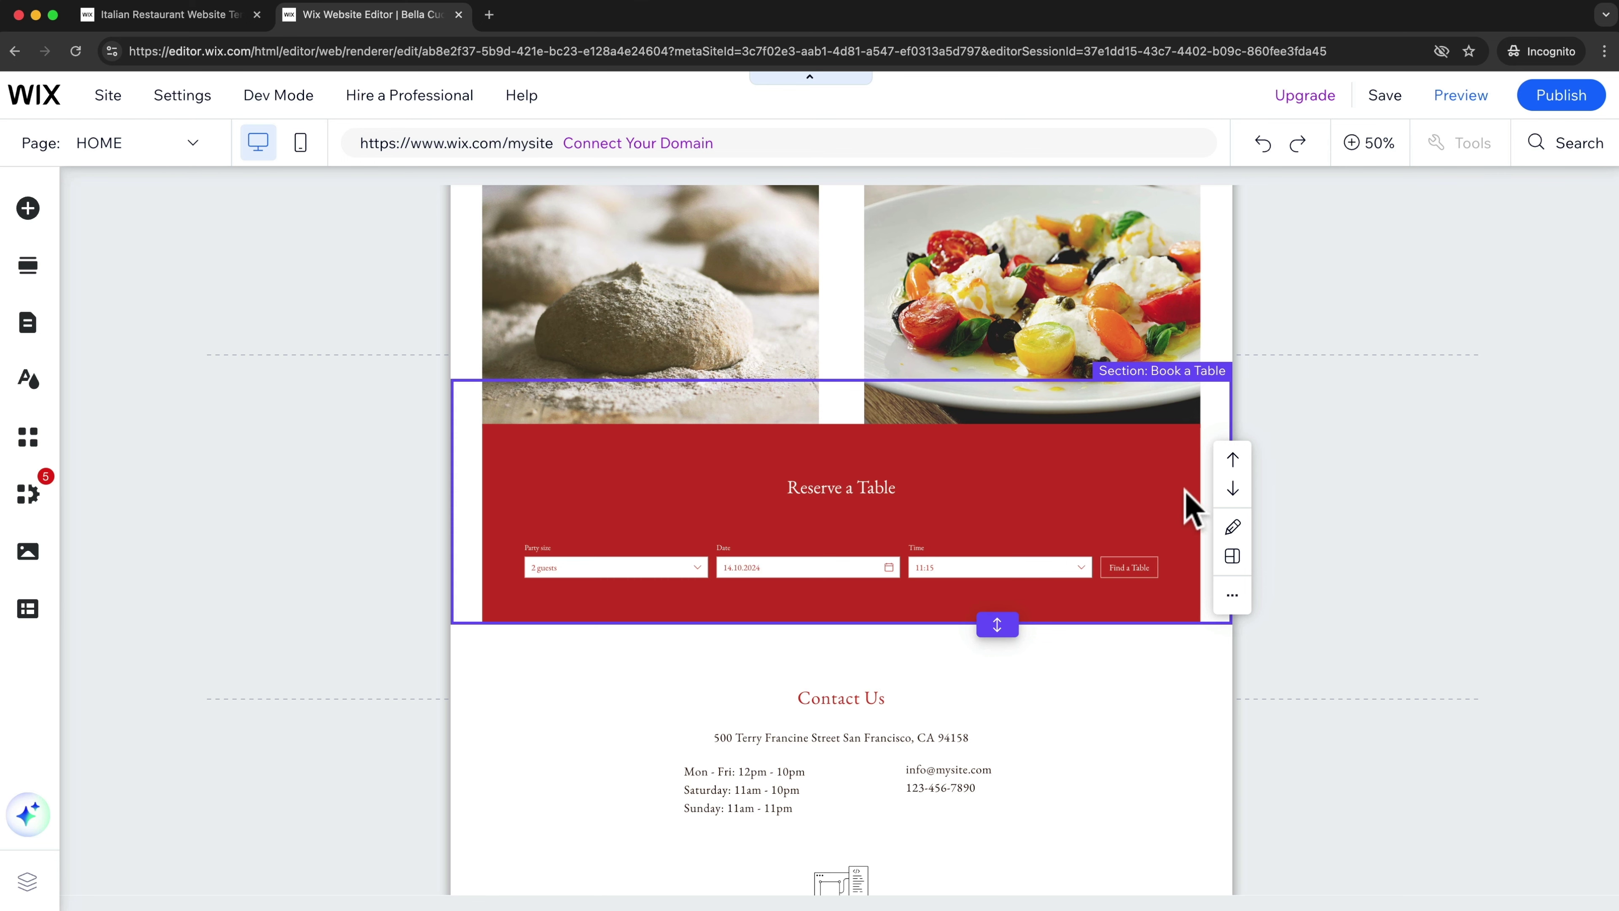
left_click(1233, 490)
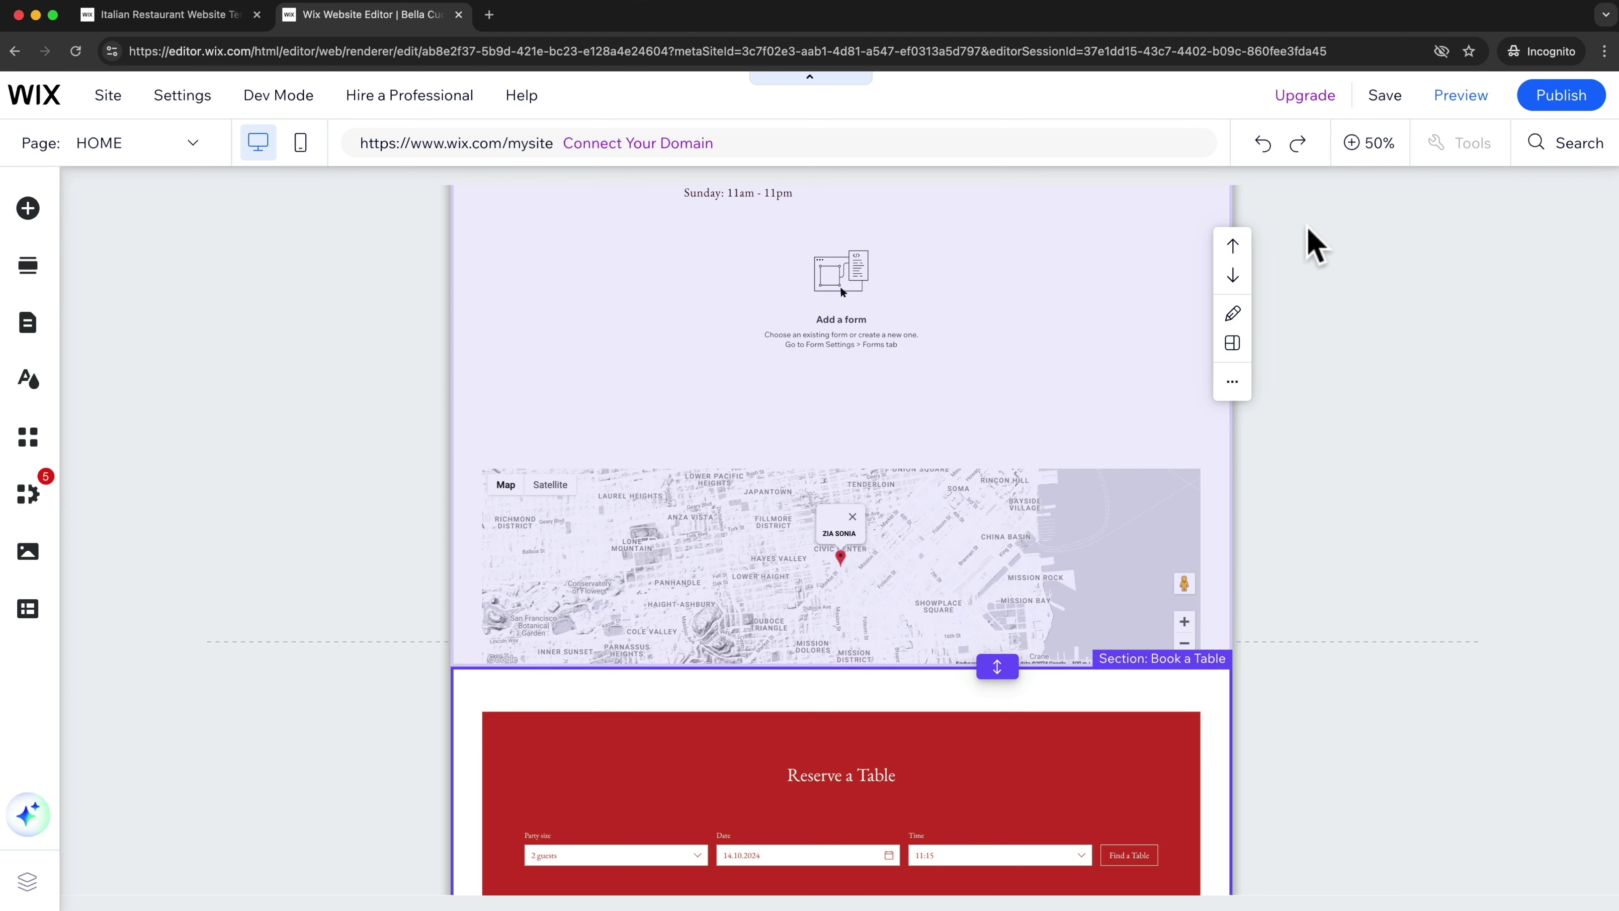
left_click(1264, 159)
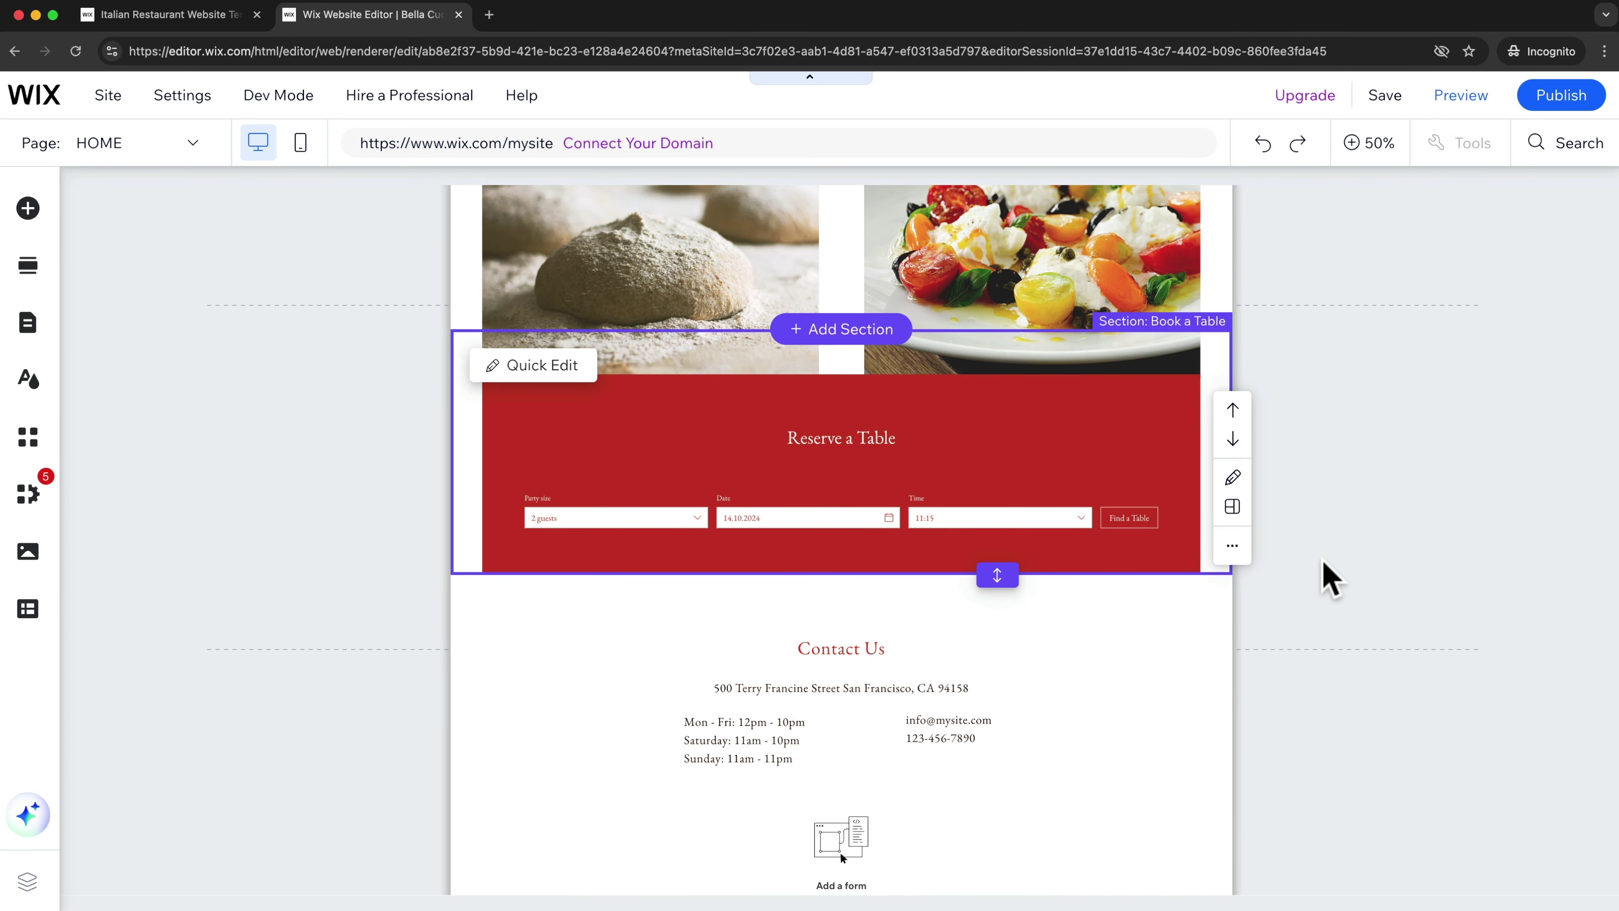
Step: Replace the ZIA SONIA title in the home page's Welcome section with "Bella Cucina" while working at 100% zoom
scroll(1315, 543, "up", 10)
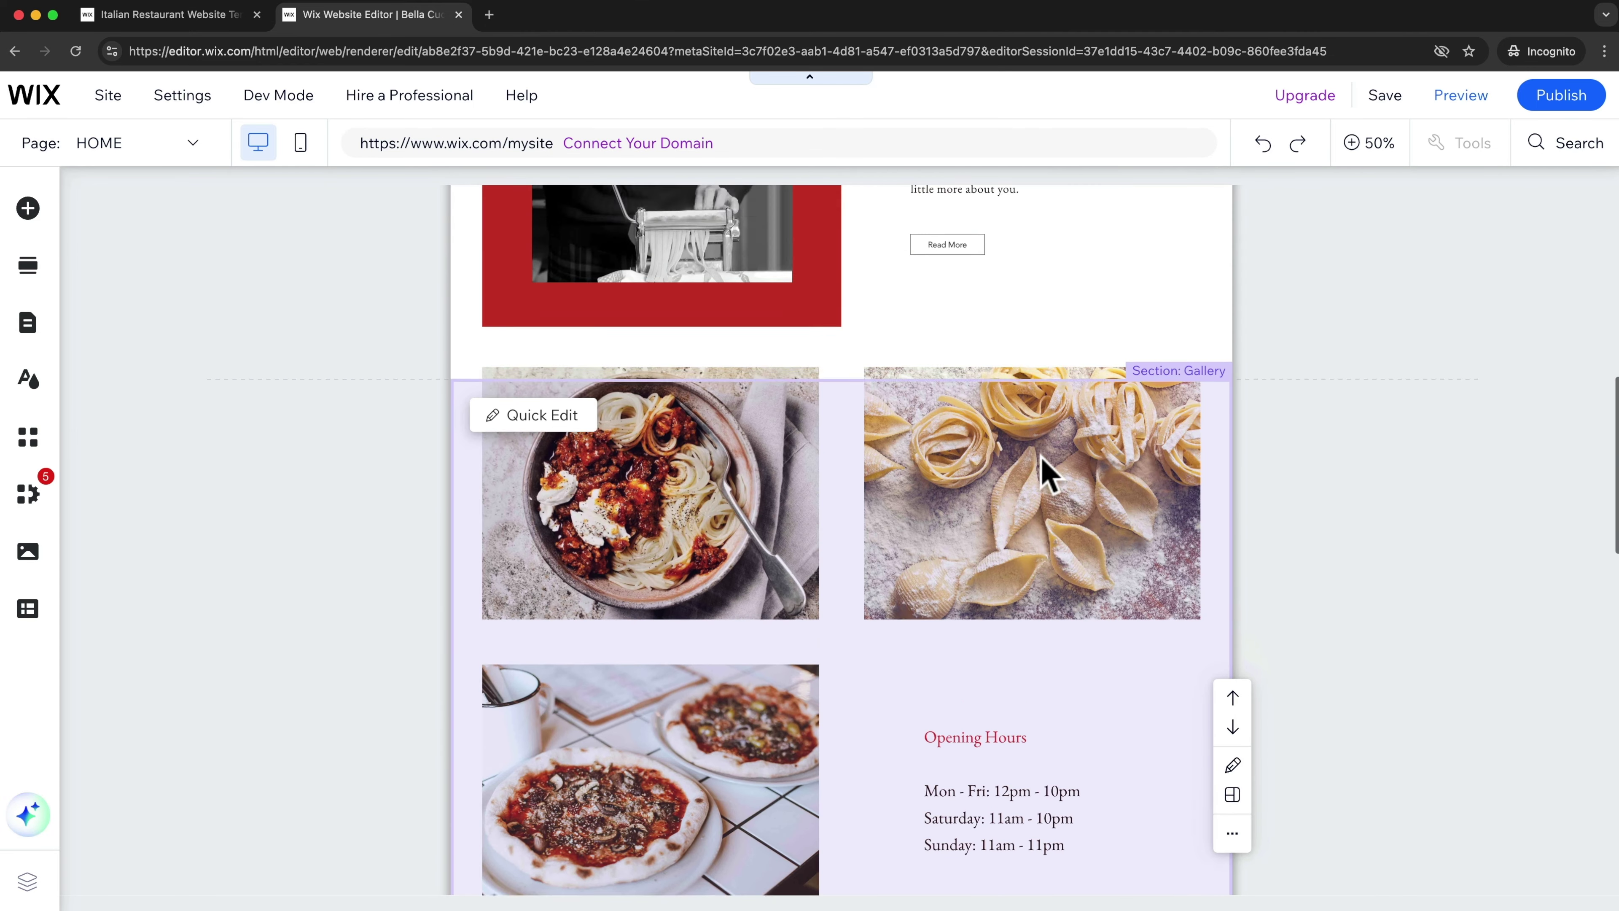
scroll(1049, 475, "up", 10)
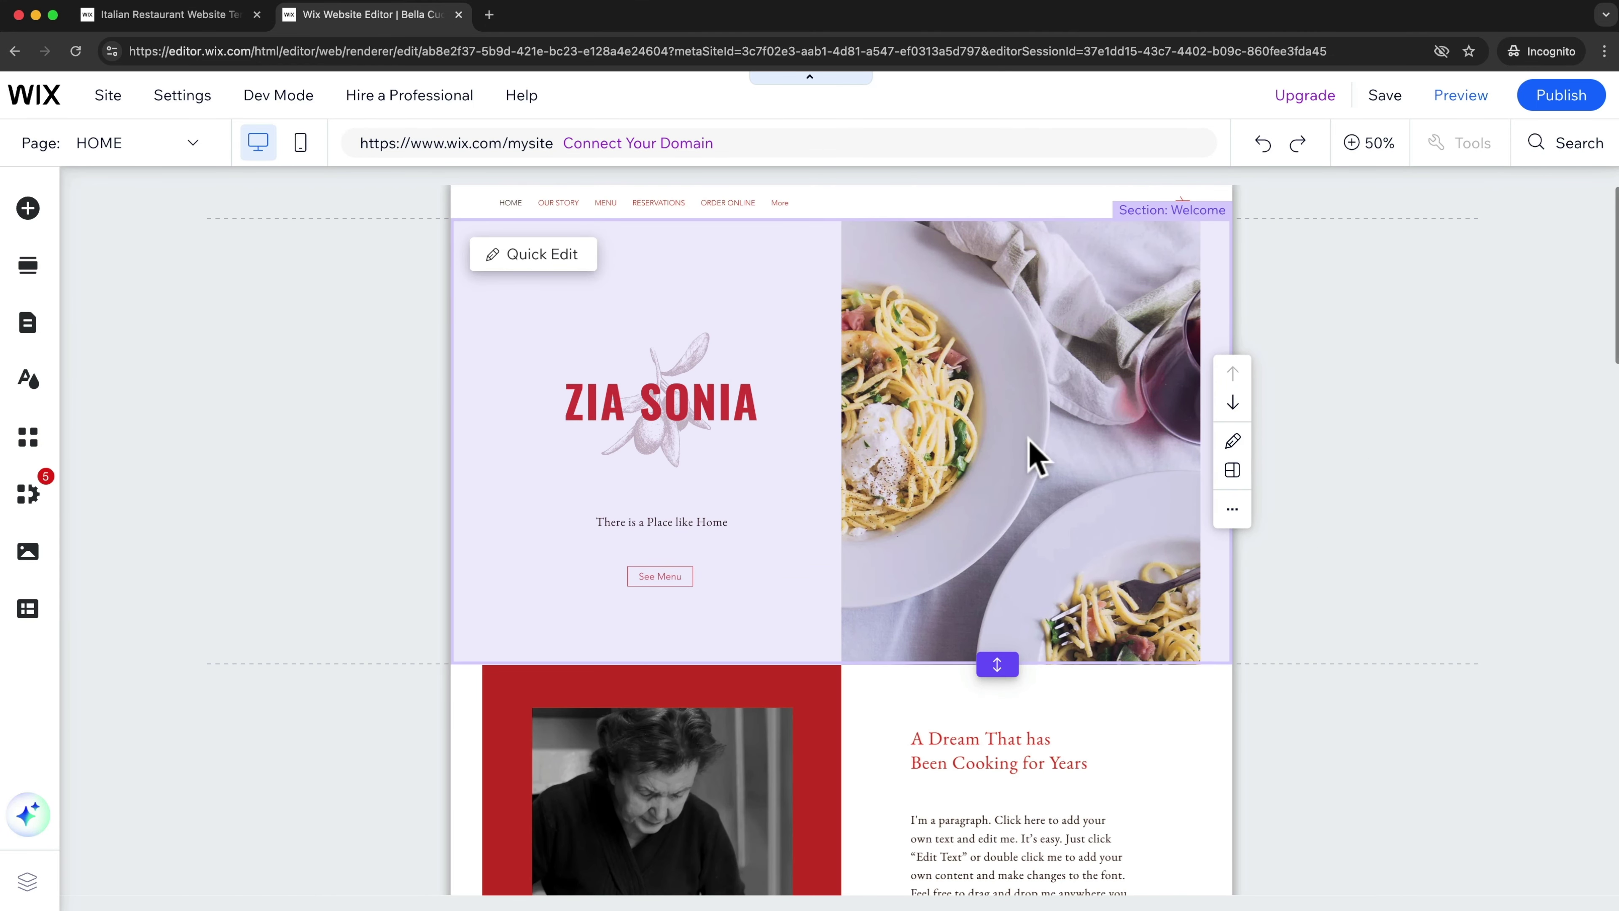
left_click(1016, 446)
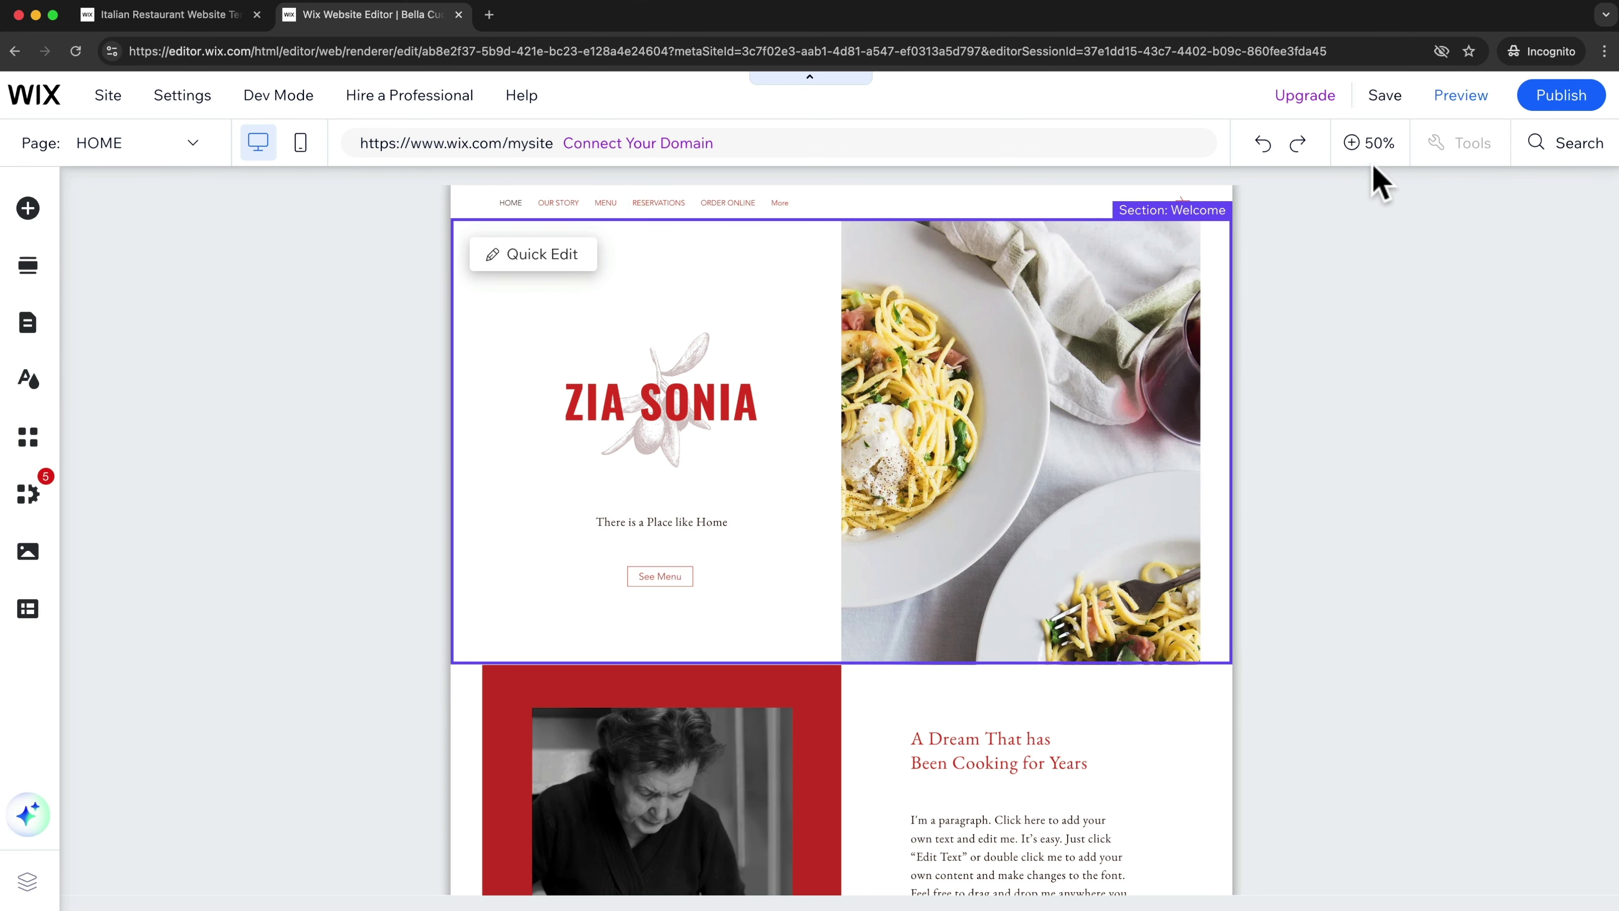
left_click(1370, 143)
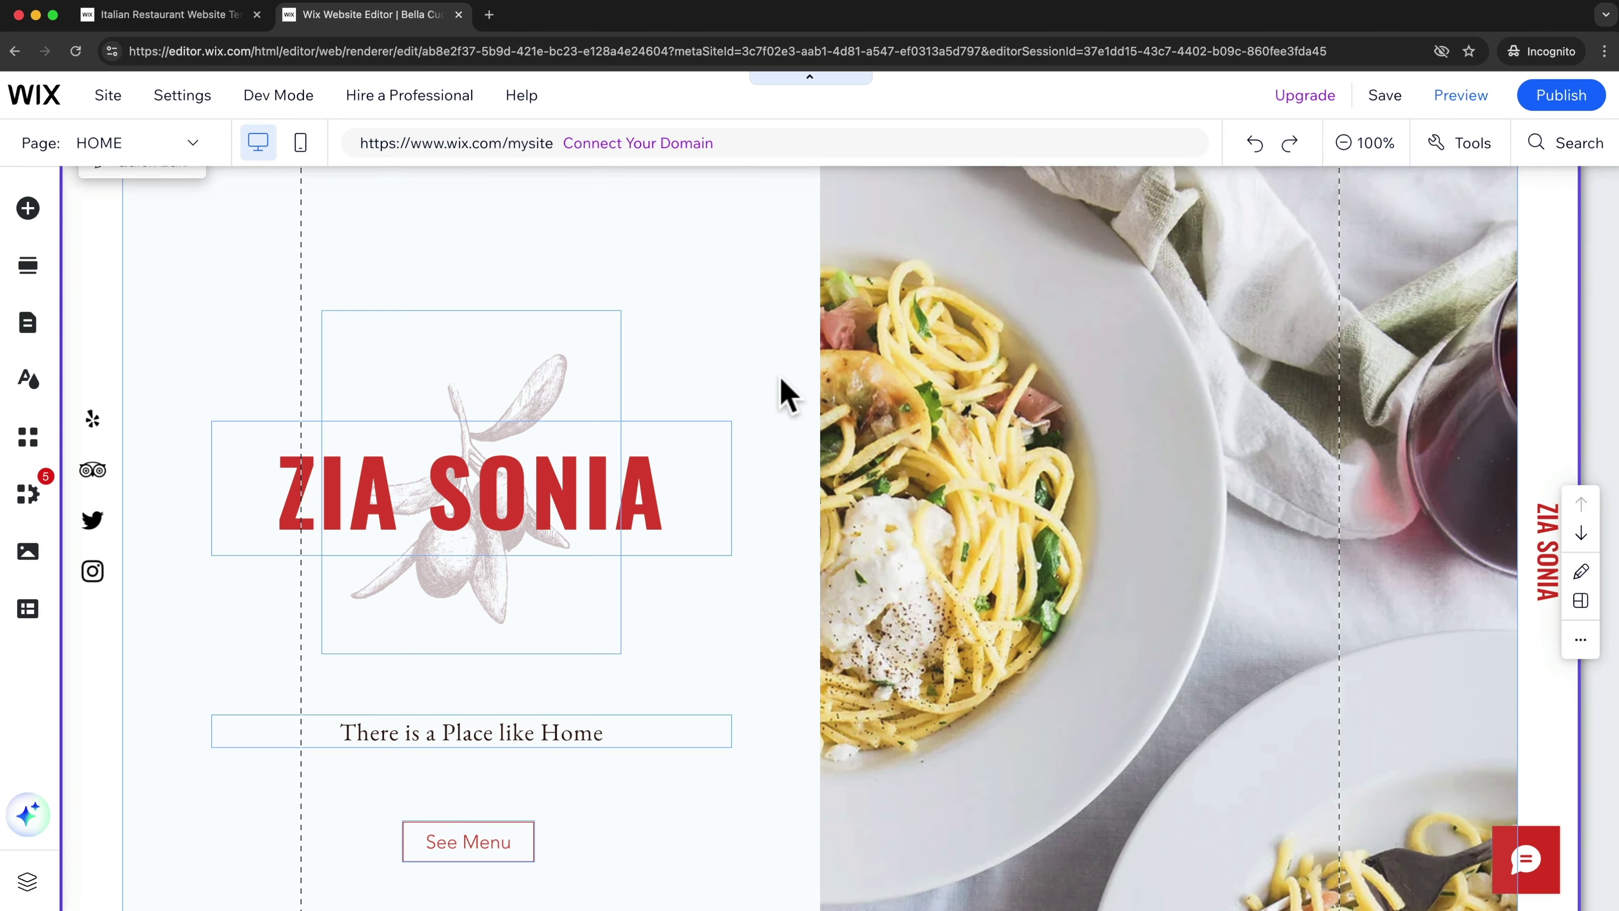
scroll(765, 465, "down", 2)
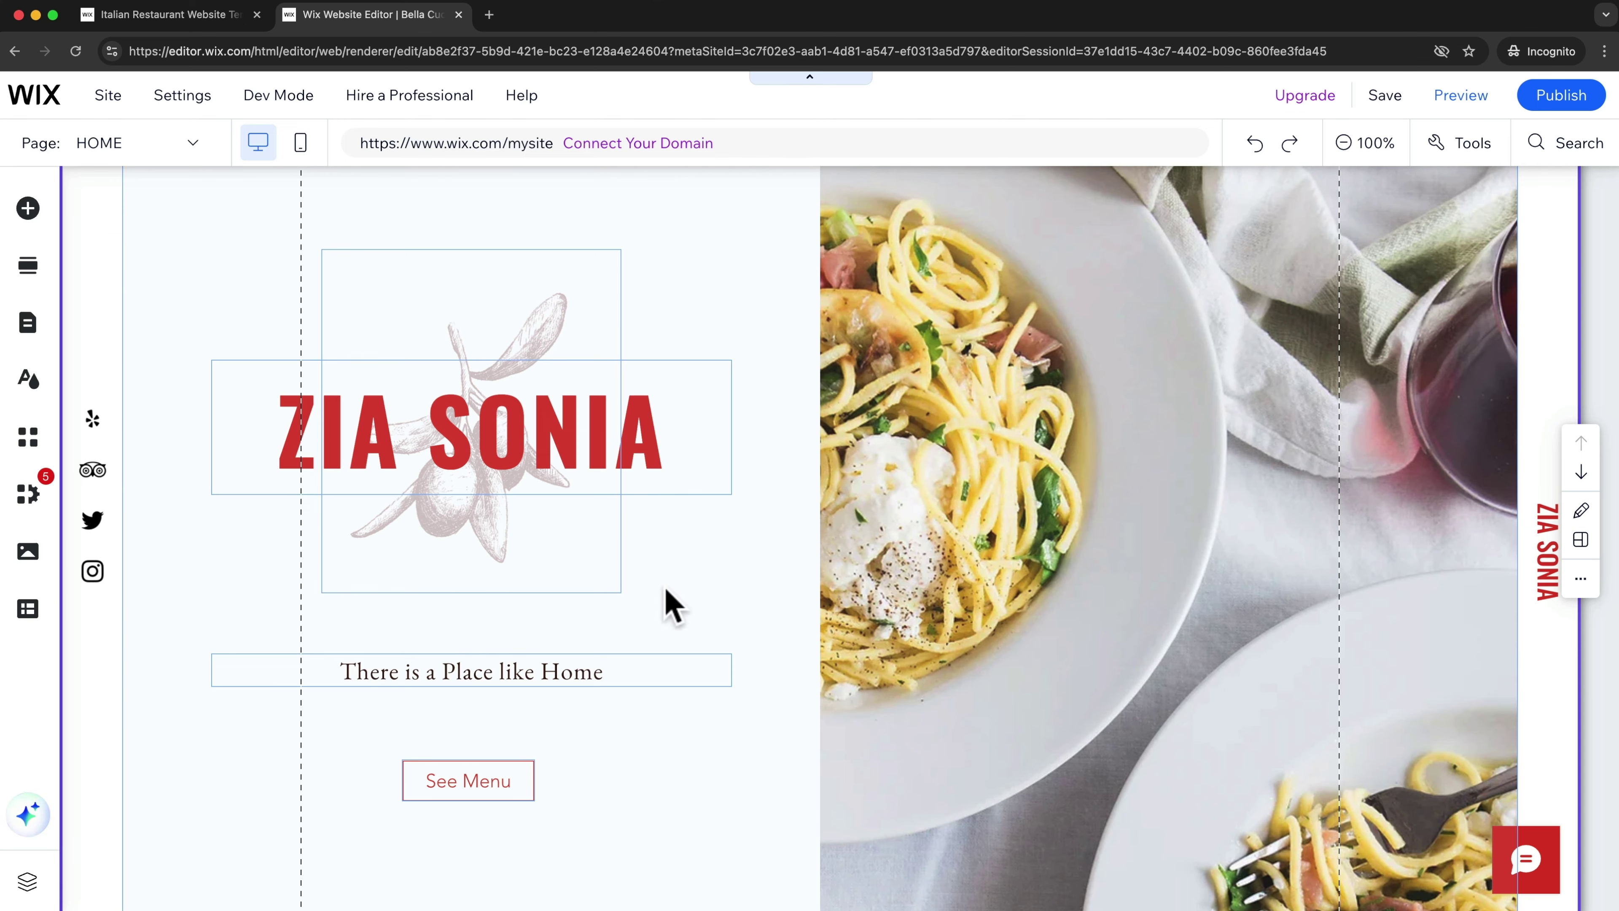
scroll(733, 663, "up", 3)
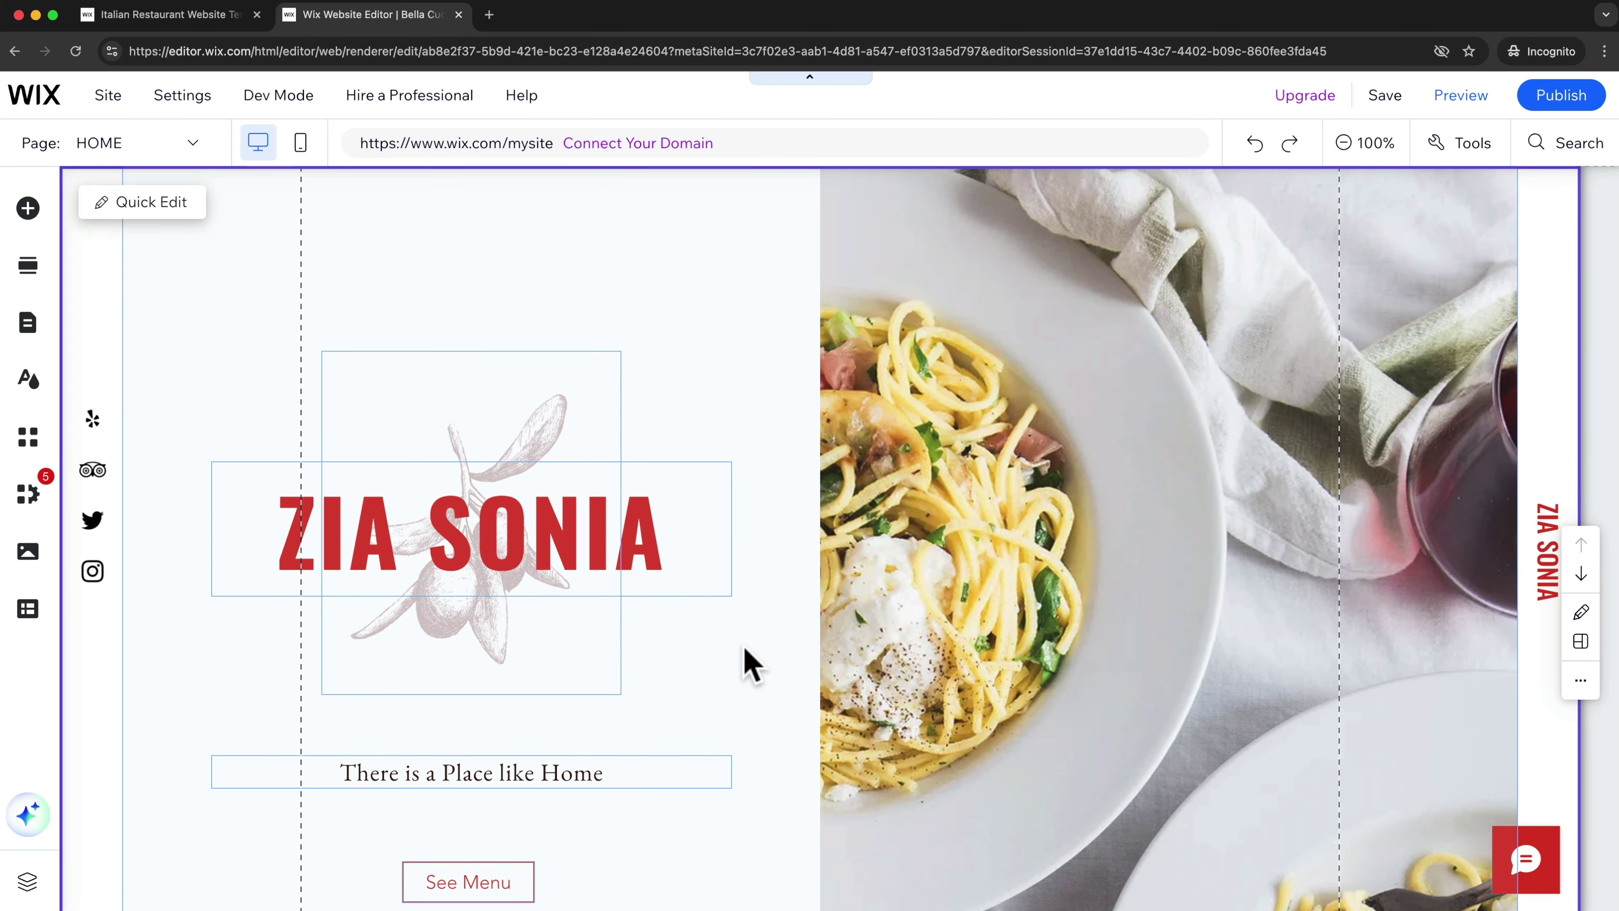
left_click(651, 541)
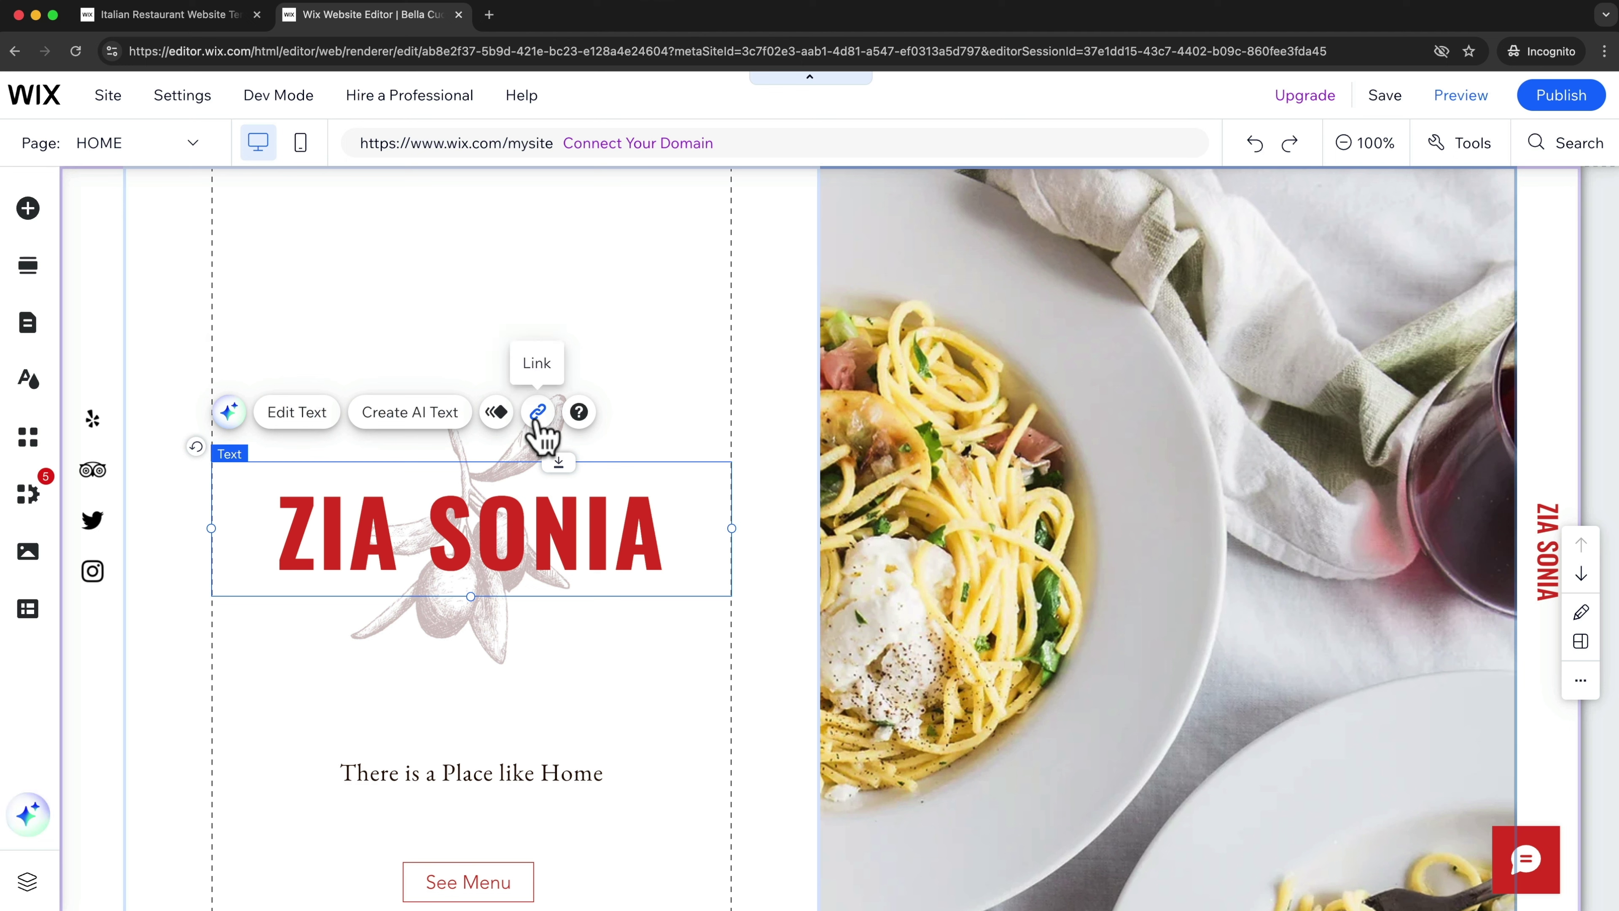
left_click(301, 418)
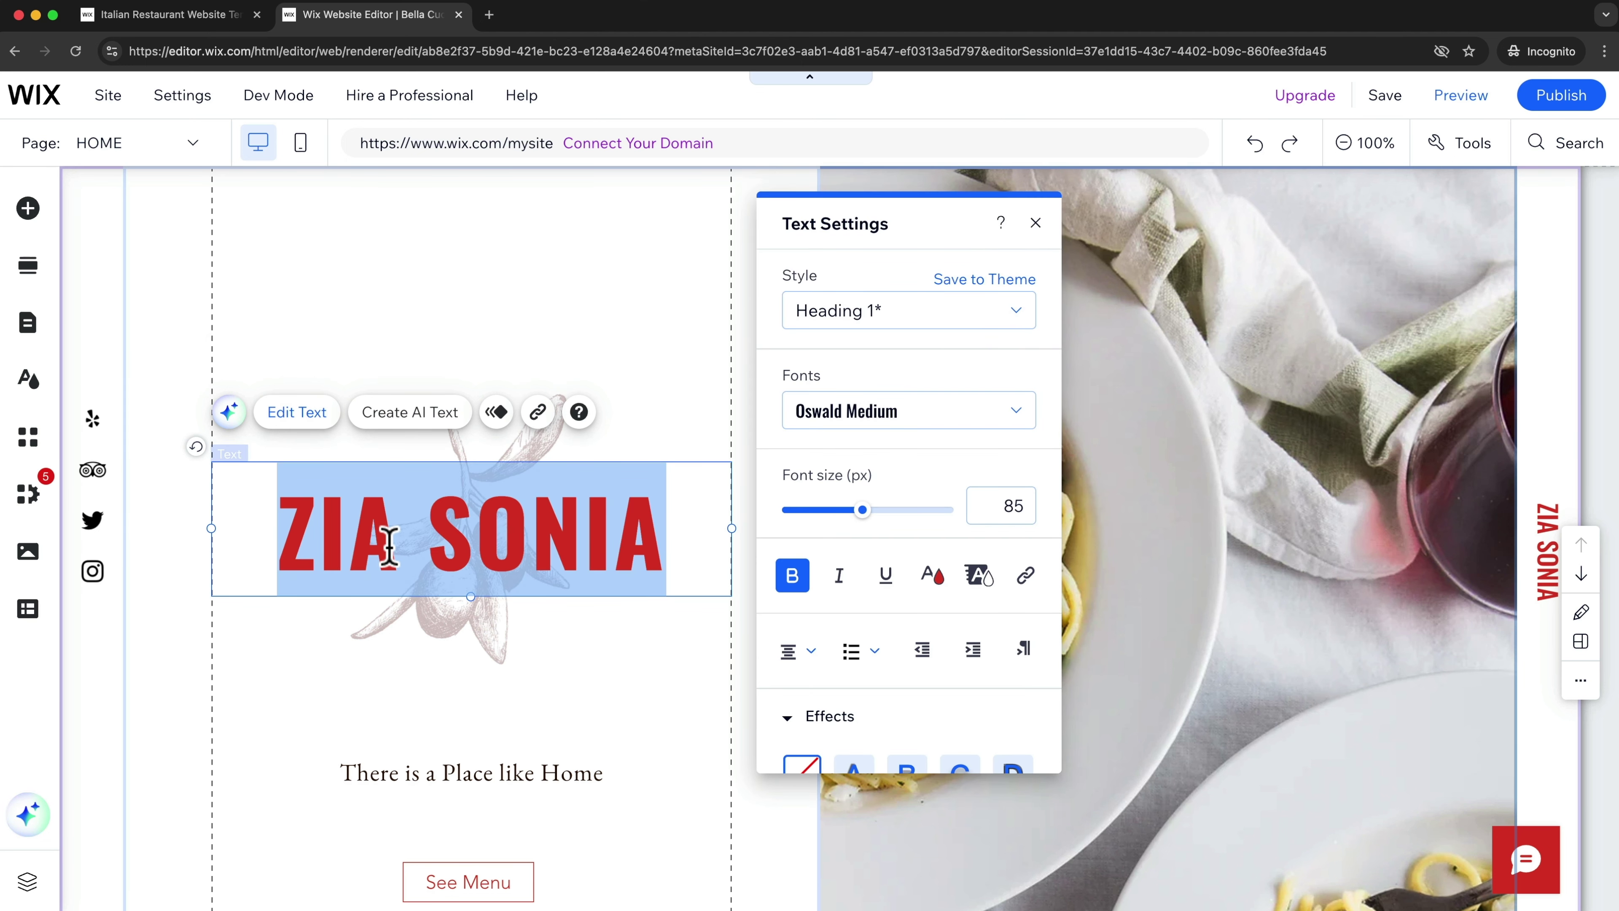
type("Bella Cucina")
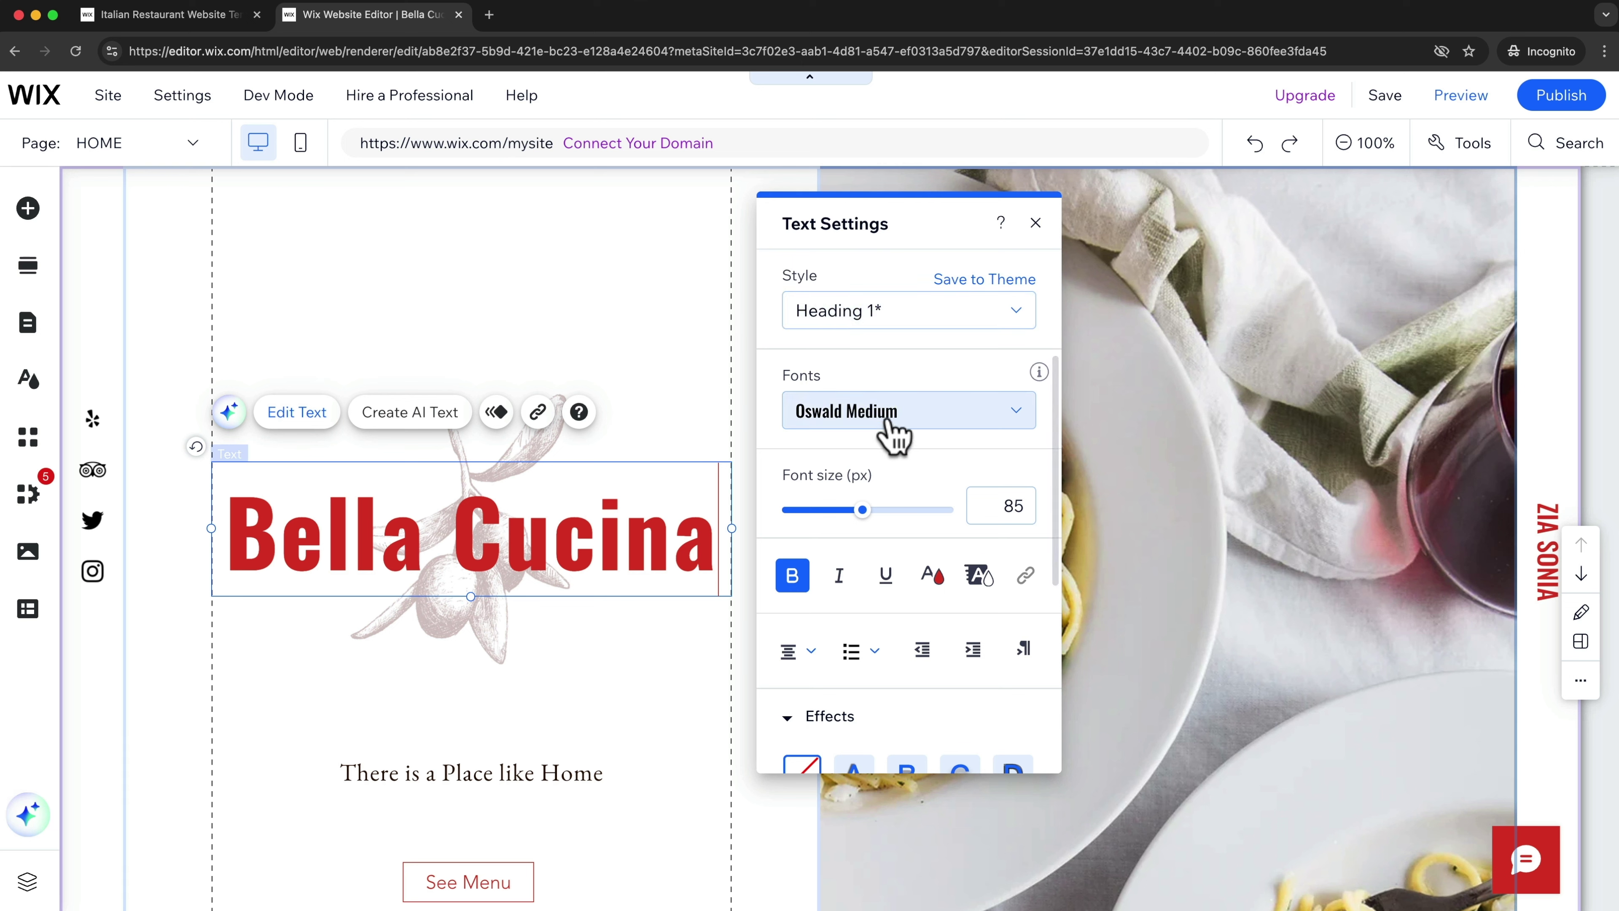
Step: Set the Bella Cucina title's font size to 79 px and try italic formatting on and off
left_click_drag(708, 539, 249, 543)
left_click_drag(863, 510, 857, 511)
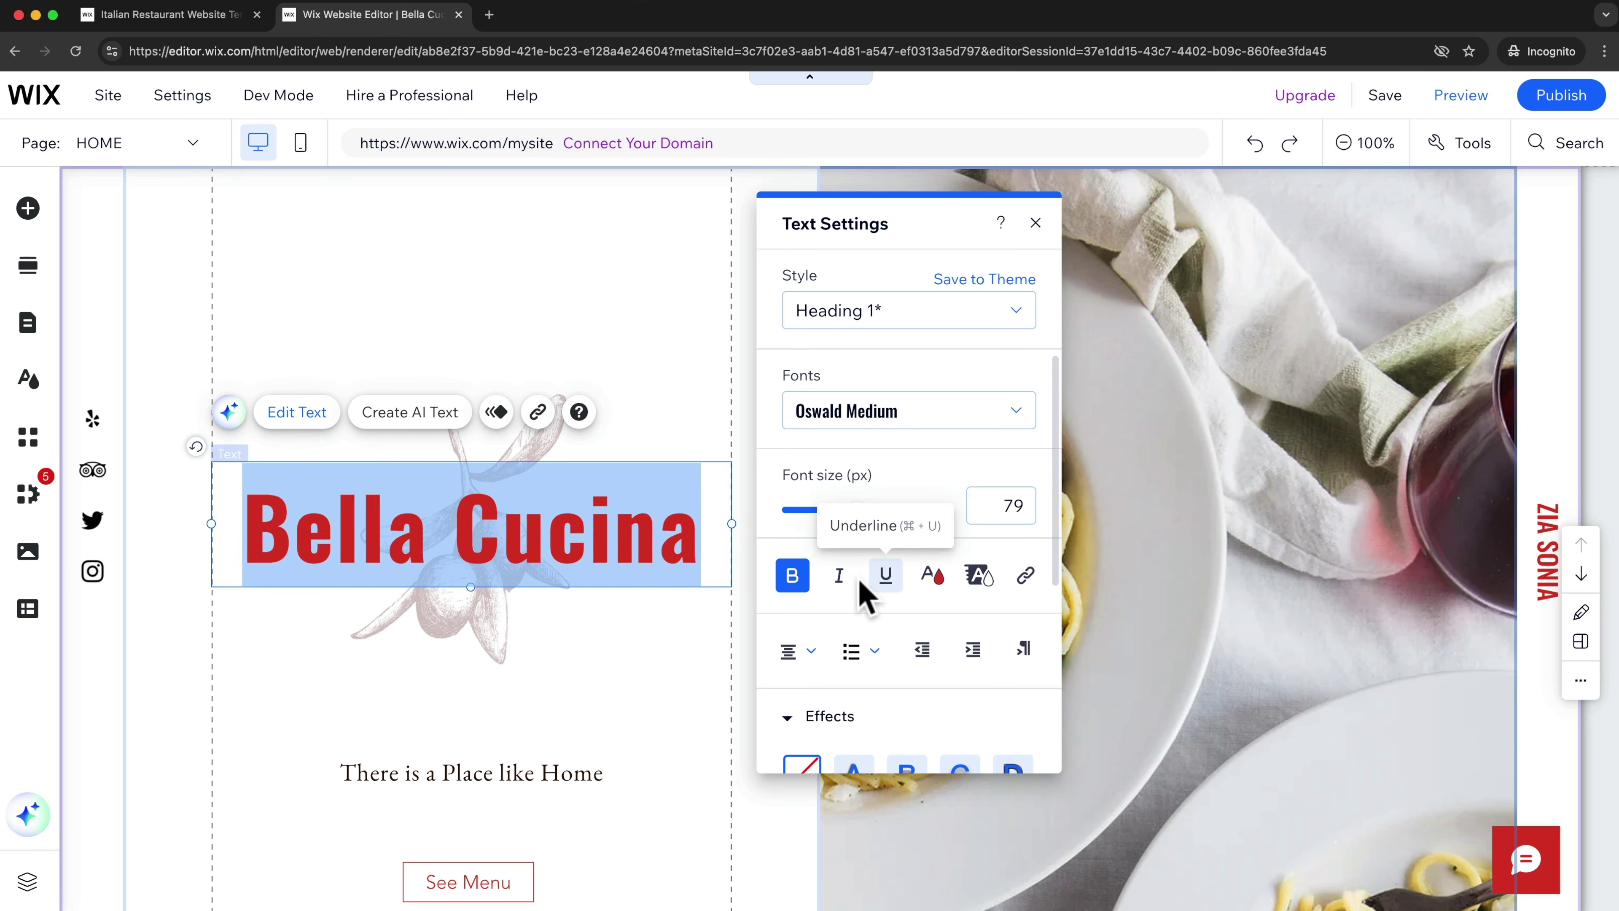
left_click(840, 576)
left_click(840, 577)
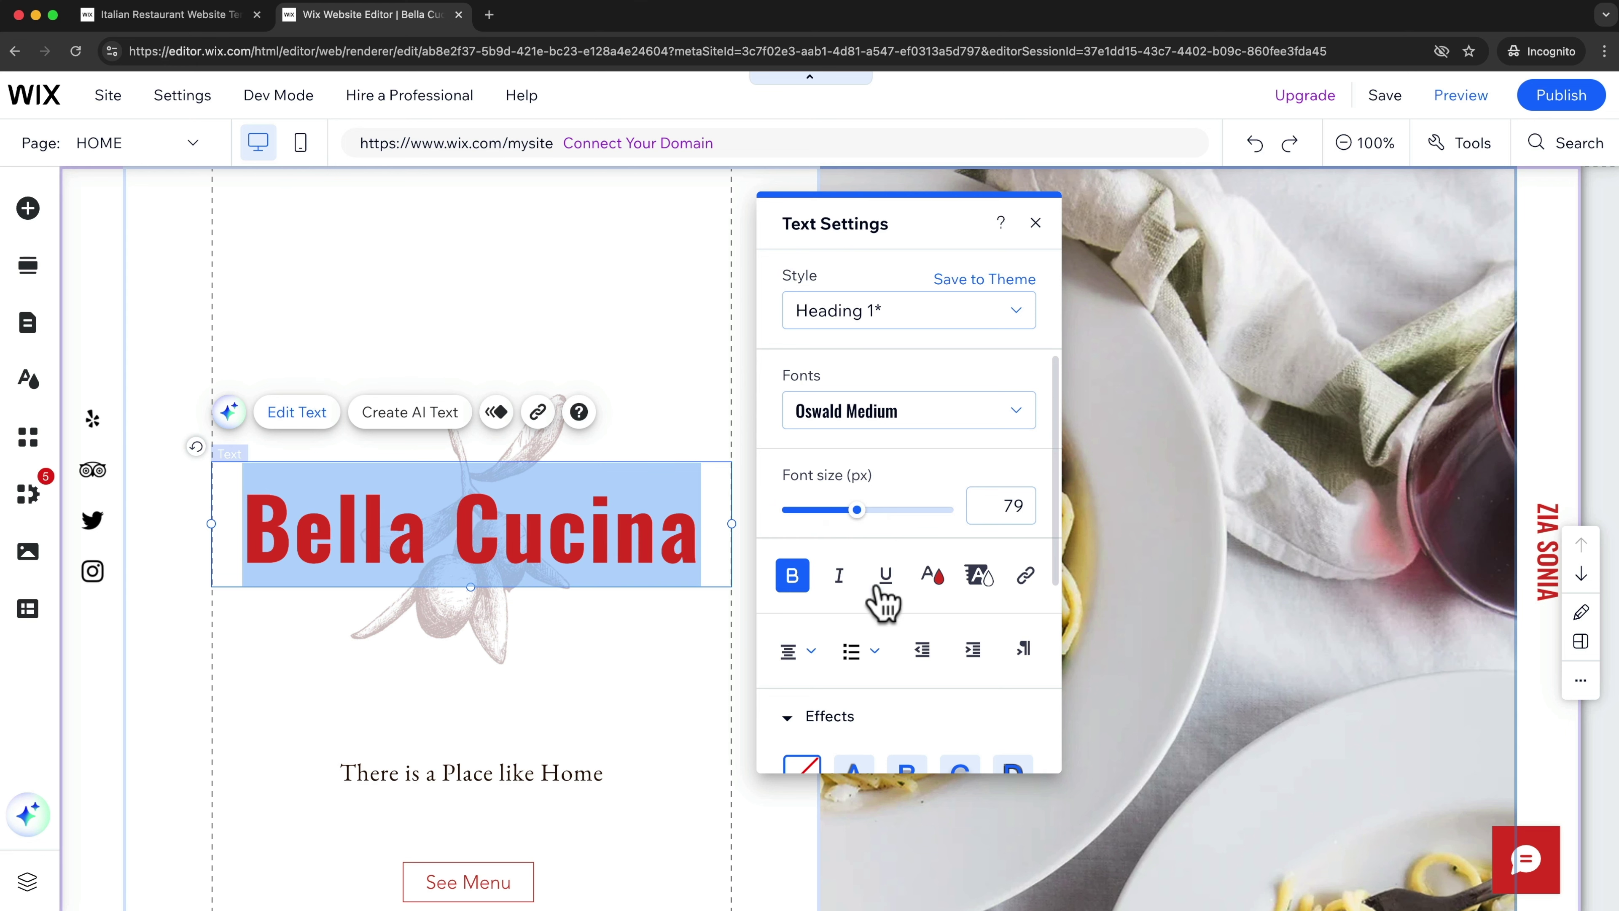
scroll(918, 662, "down", 2)
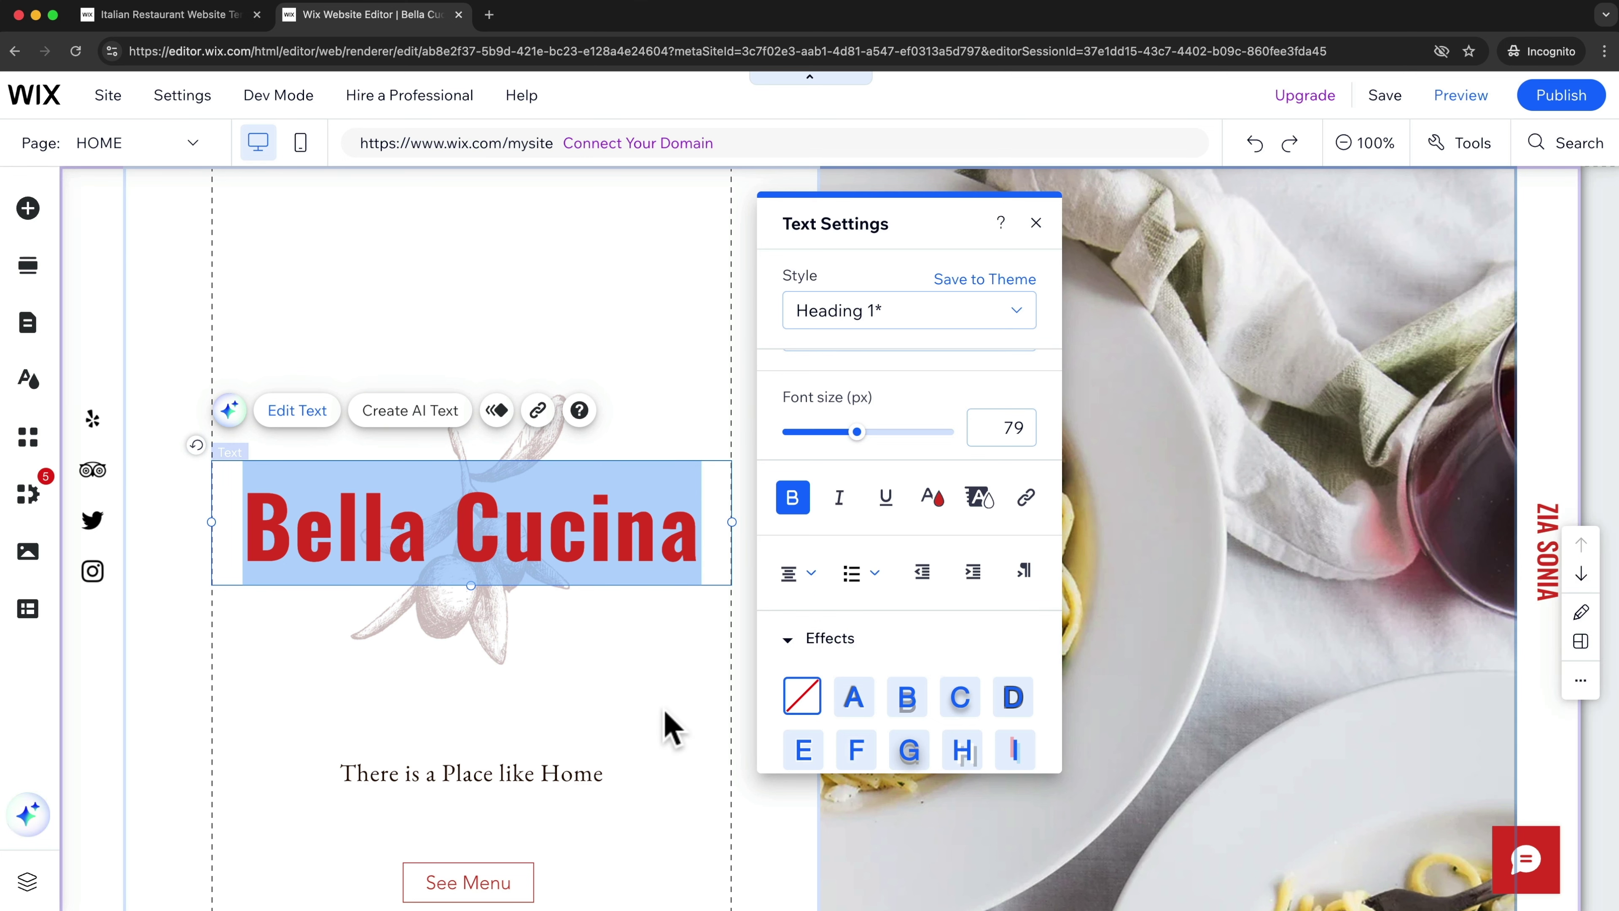
left_click(666, 727)
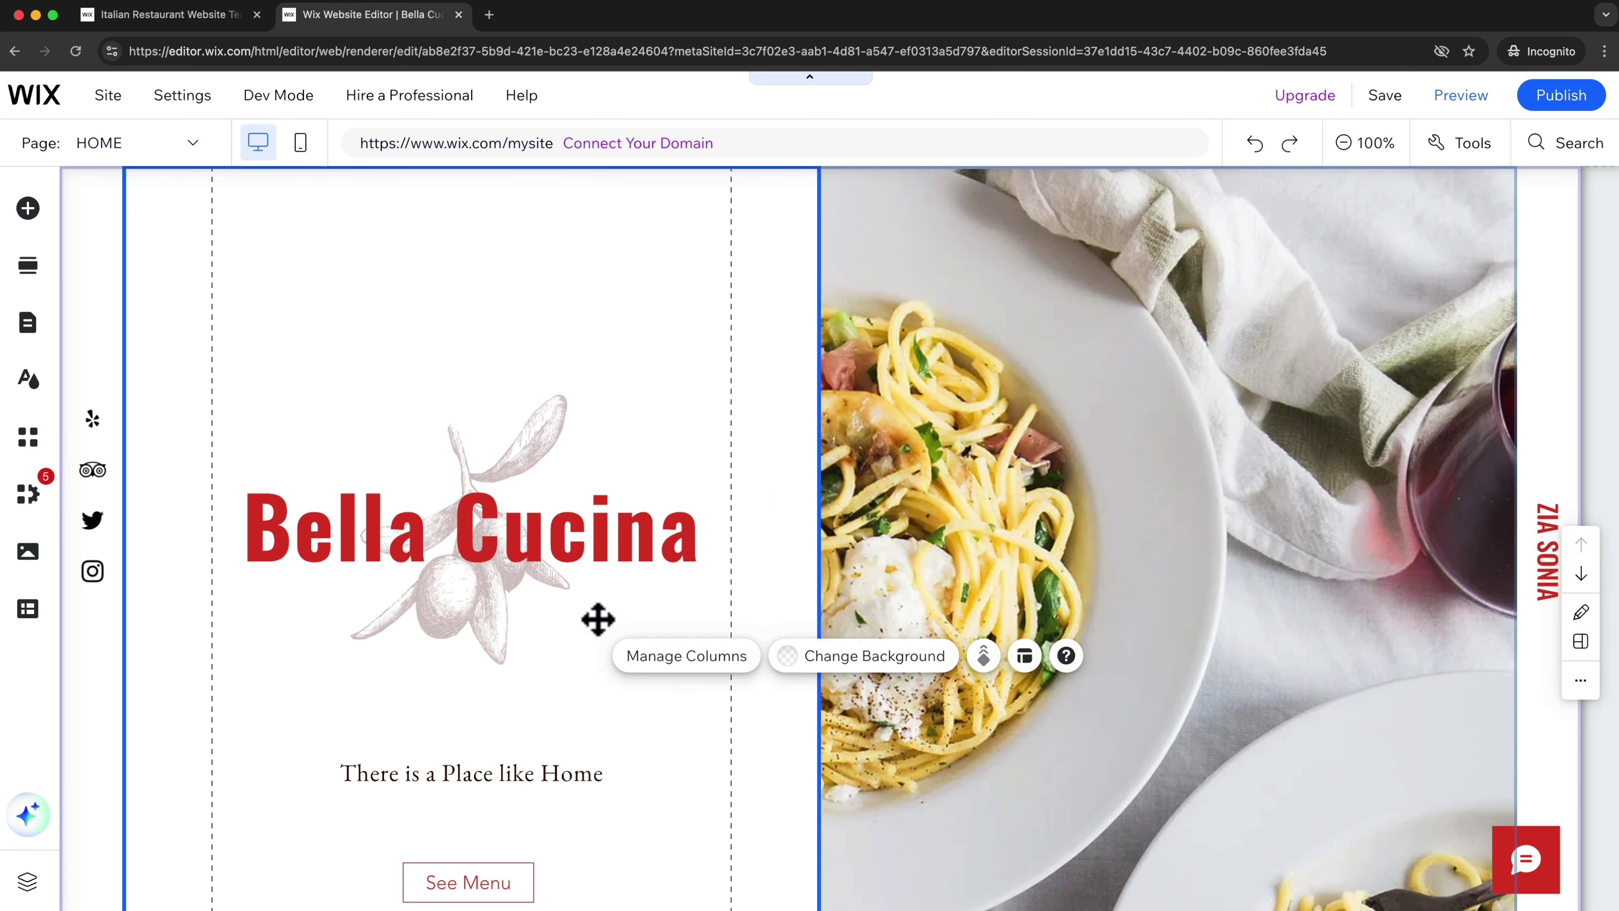
key("Escape")
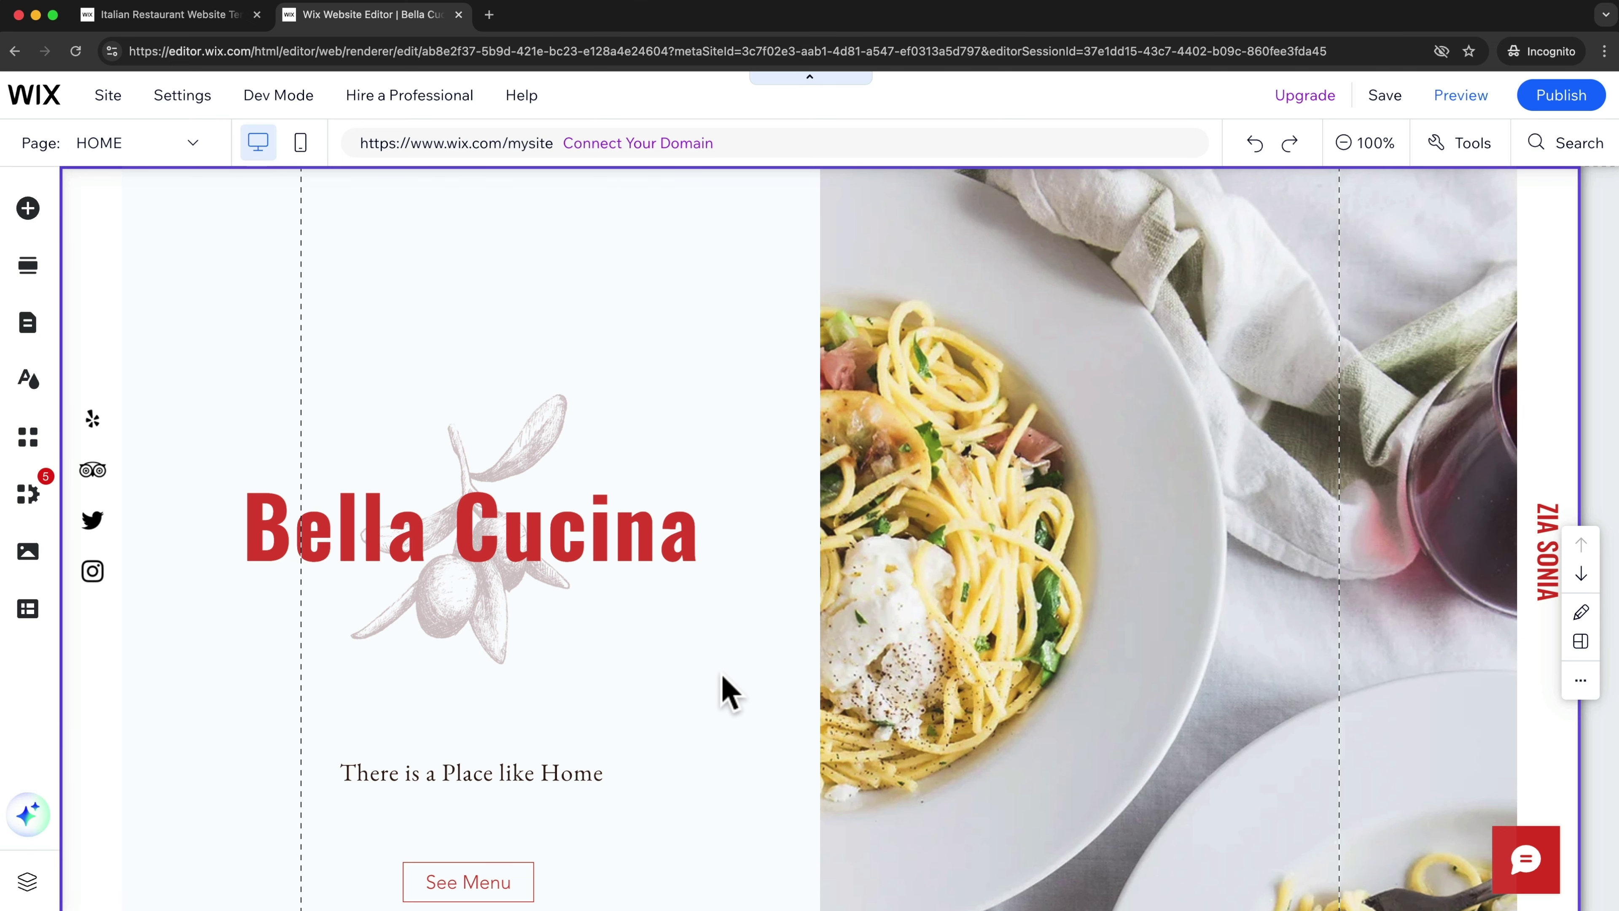
Step: Try moving the Bella Cucina title above the olive branch illustration, and move it back over the illustration's centre
left_click(645, 534)
left_click_drag(646, 534, 641, 300)
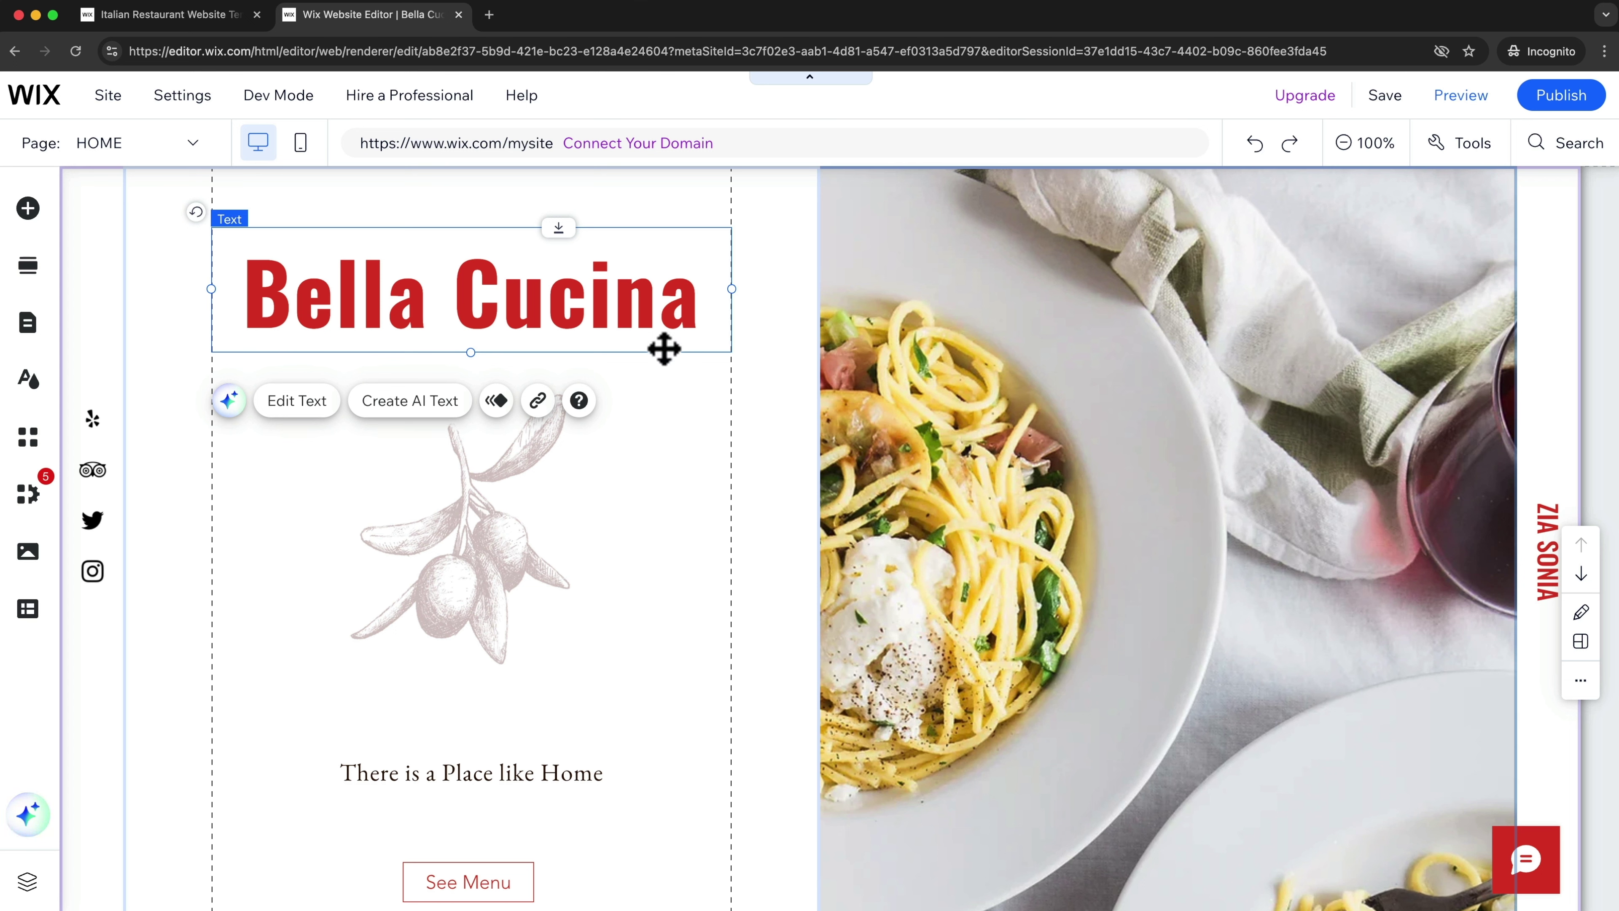
left_click_drag(650, 304, 649, 533)
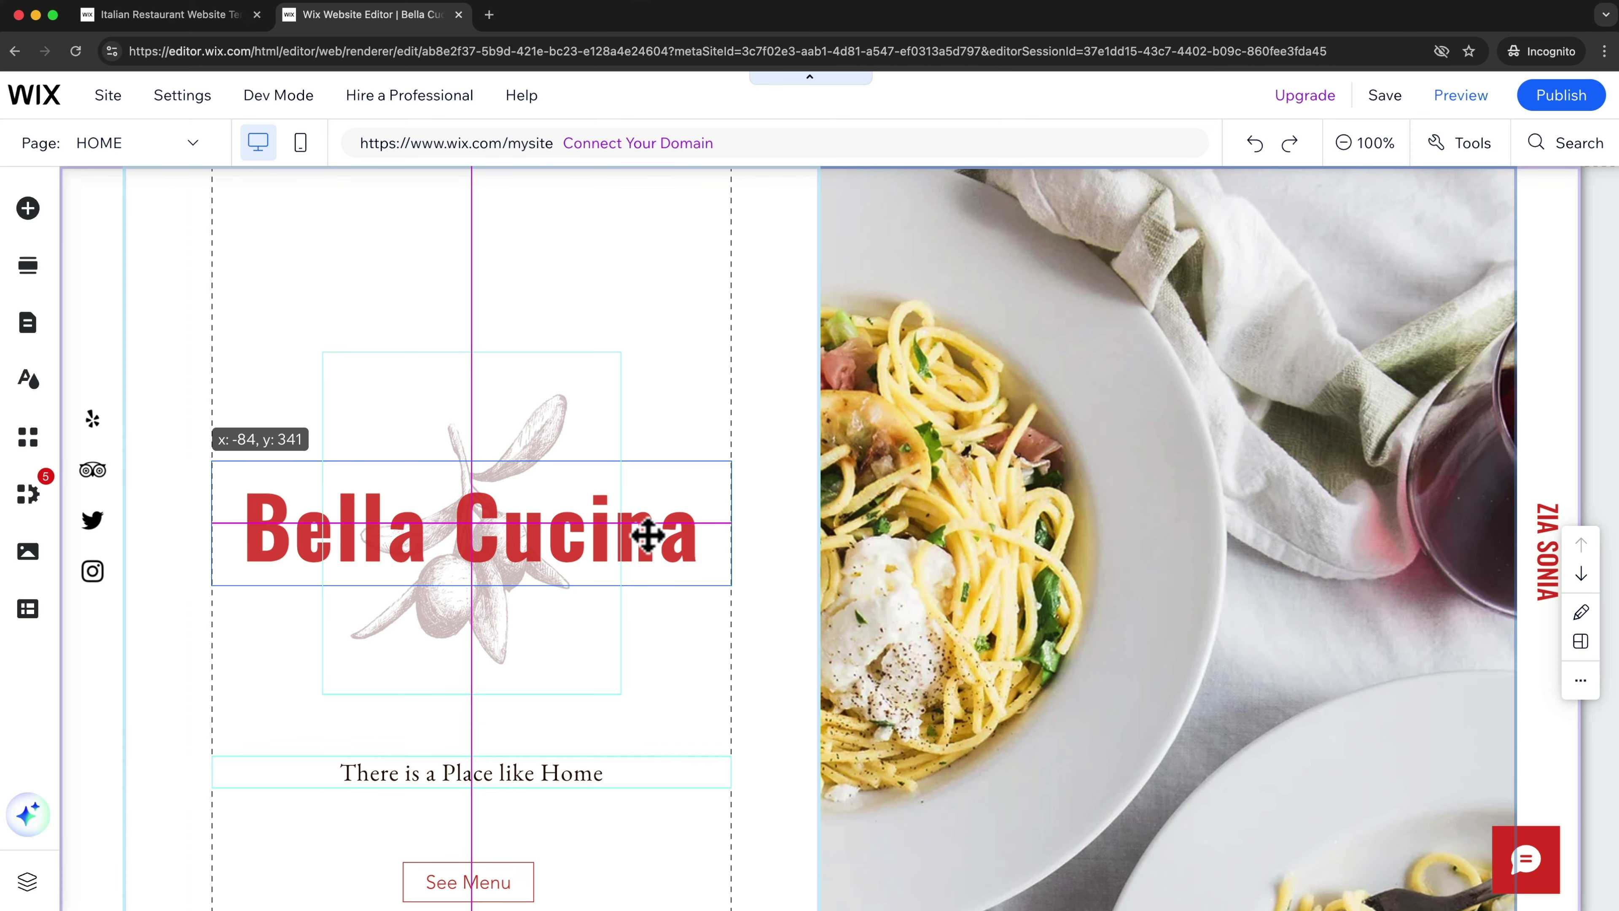
left_click_drag(649, 533, 650, 535)
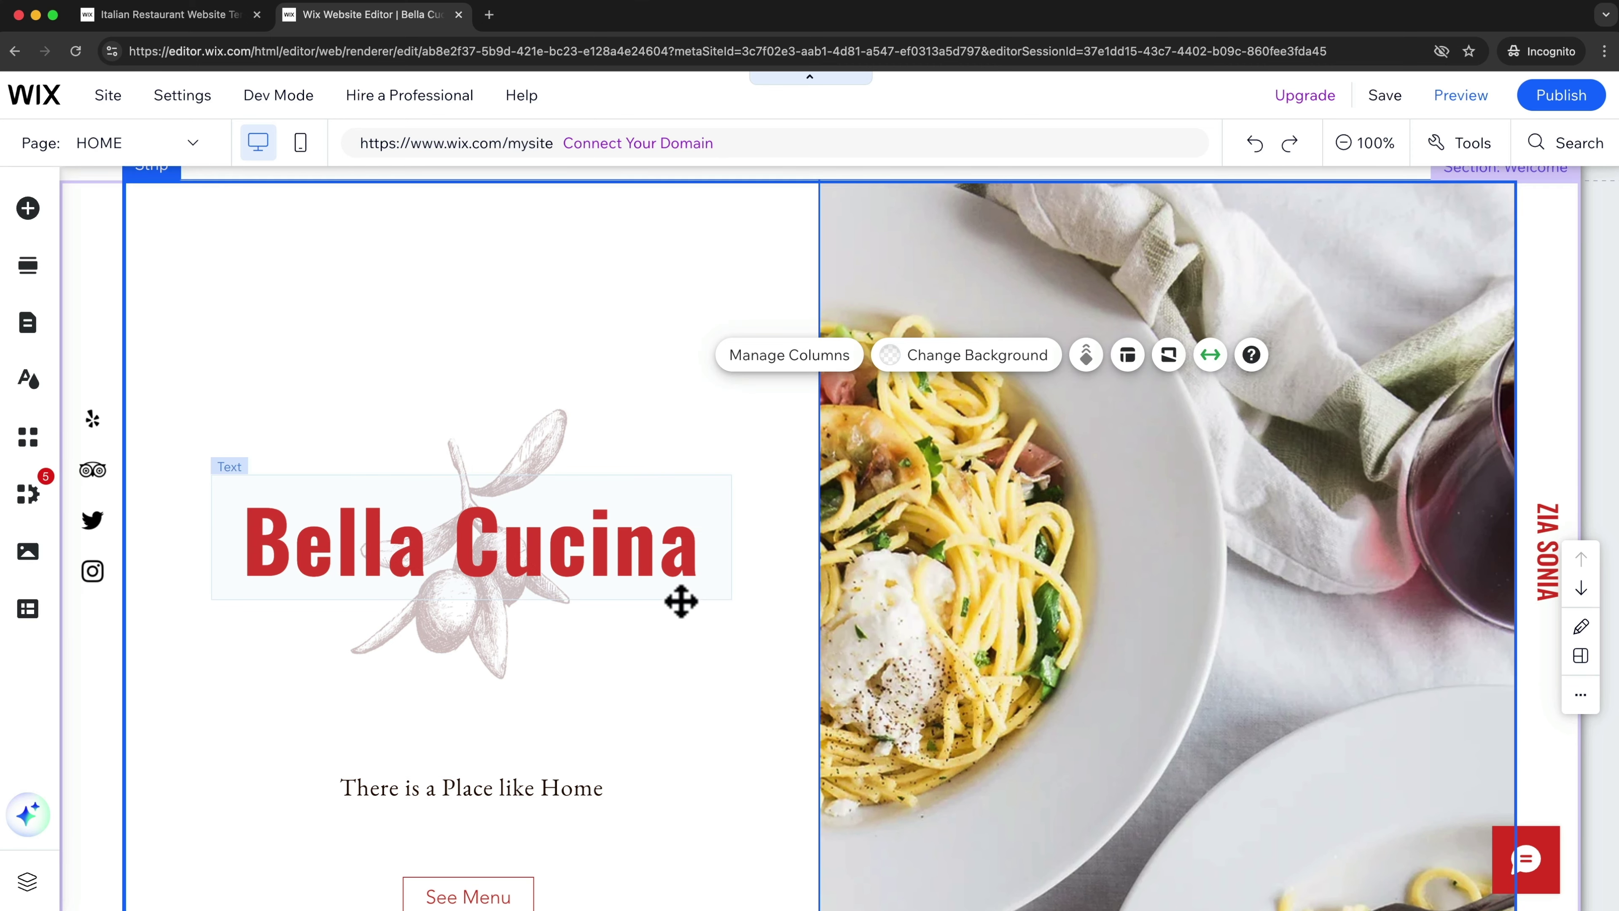
Step: Generate a short AI paragraph about how dishes are prepared at the Italian restaurant Bella Cucina and use it as the About section's text
scroll(681, 600, "down", 5)
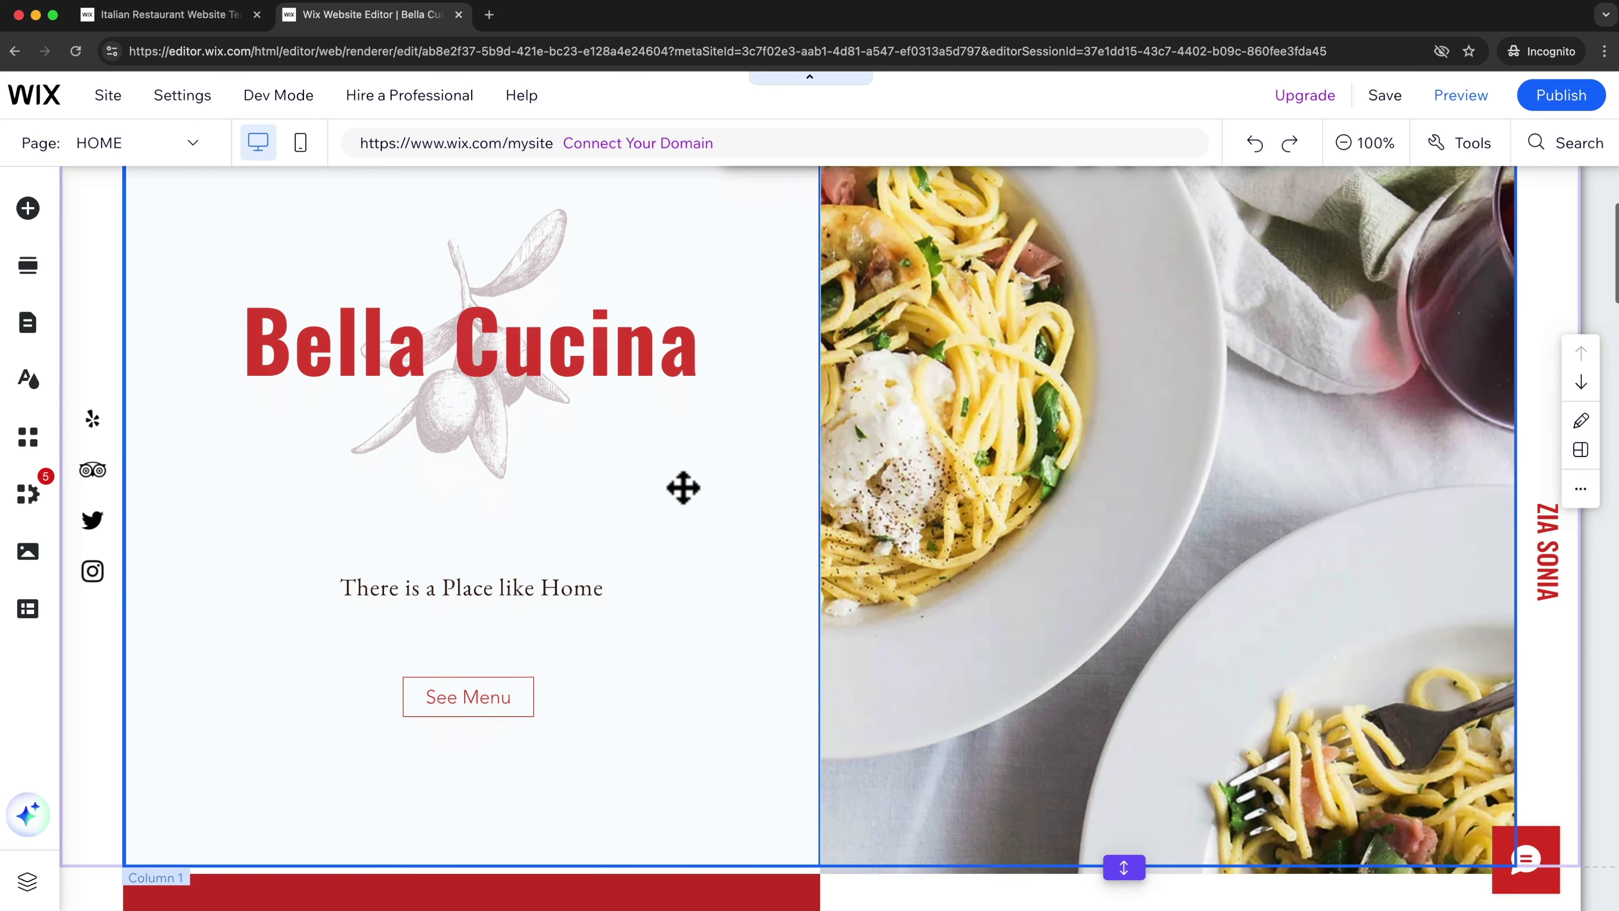
scroll(683, 488, "down", 15)
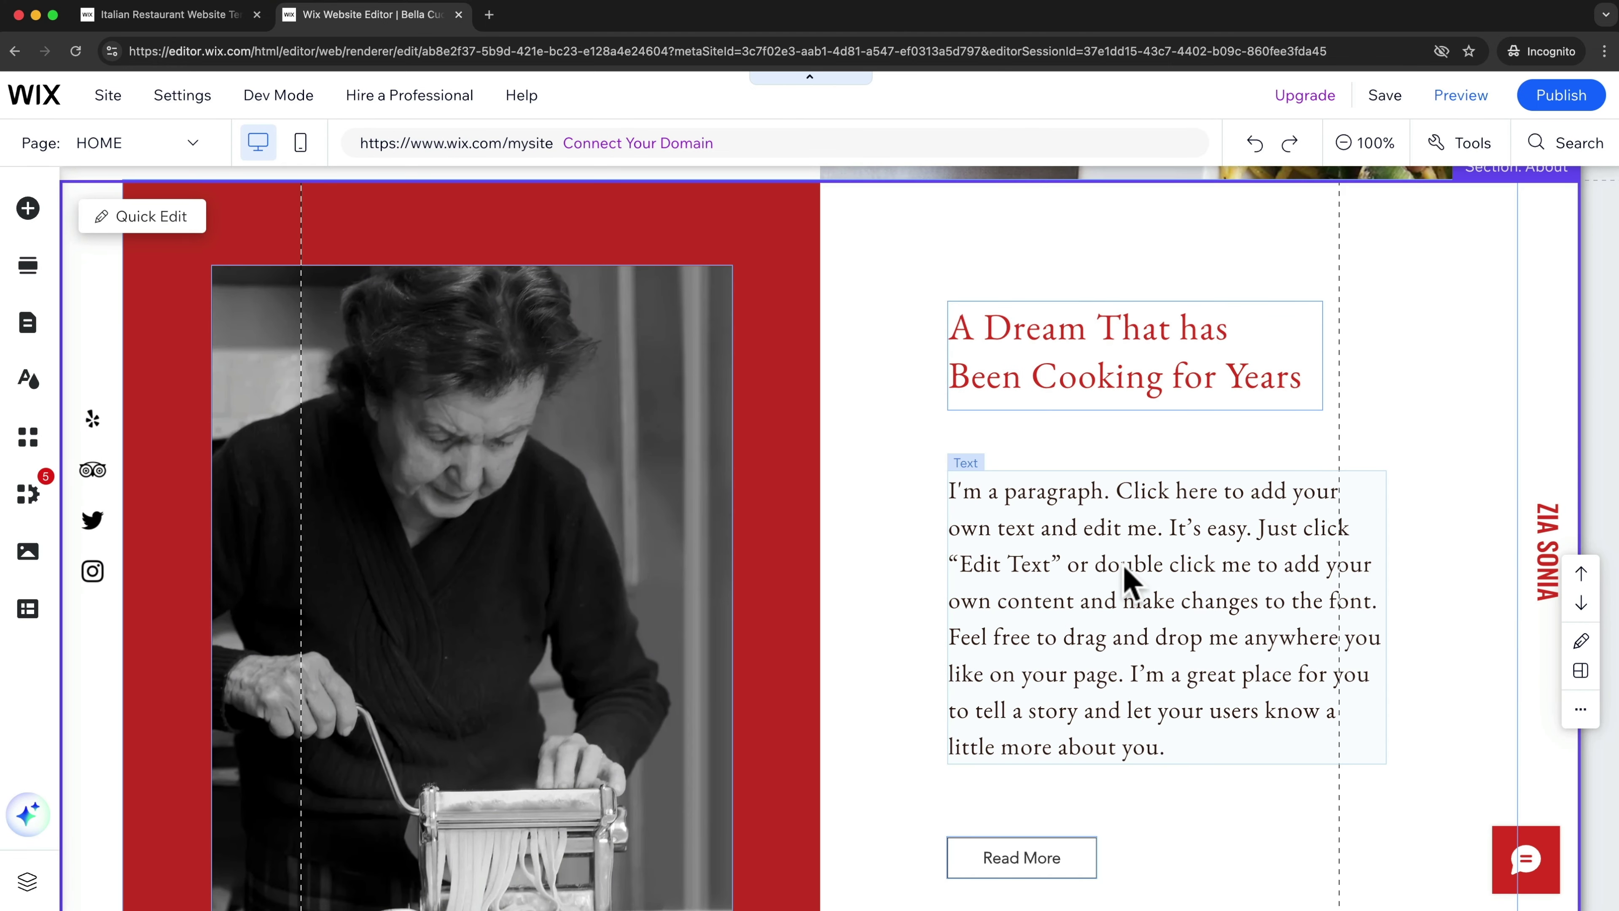
left_click(1124, 576)
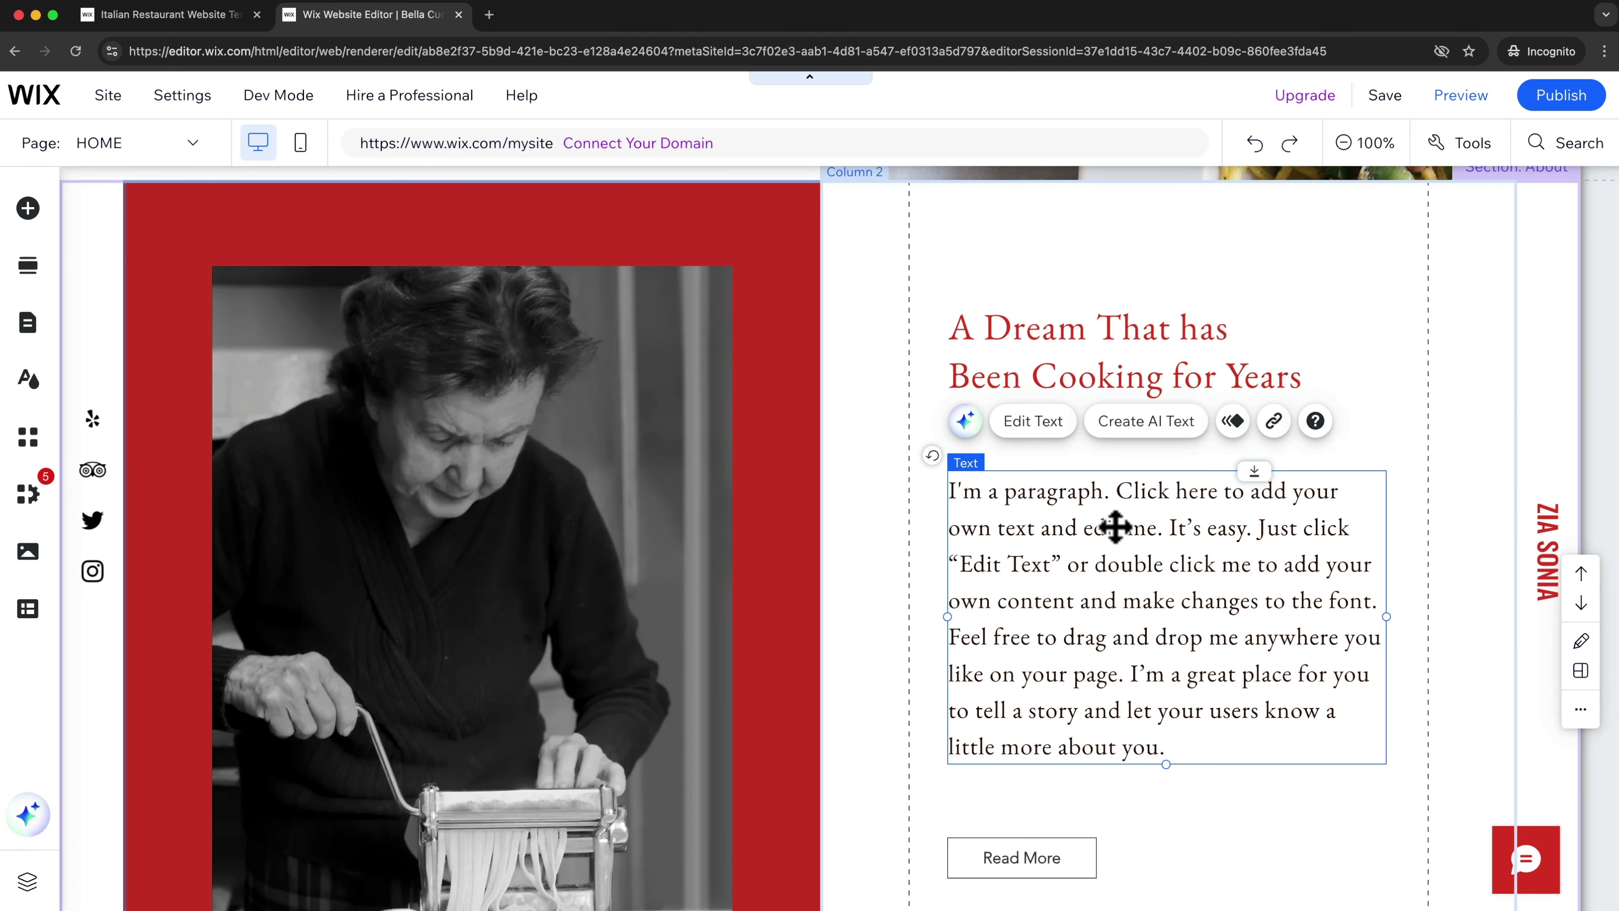
left_click(1054, 431)
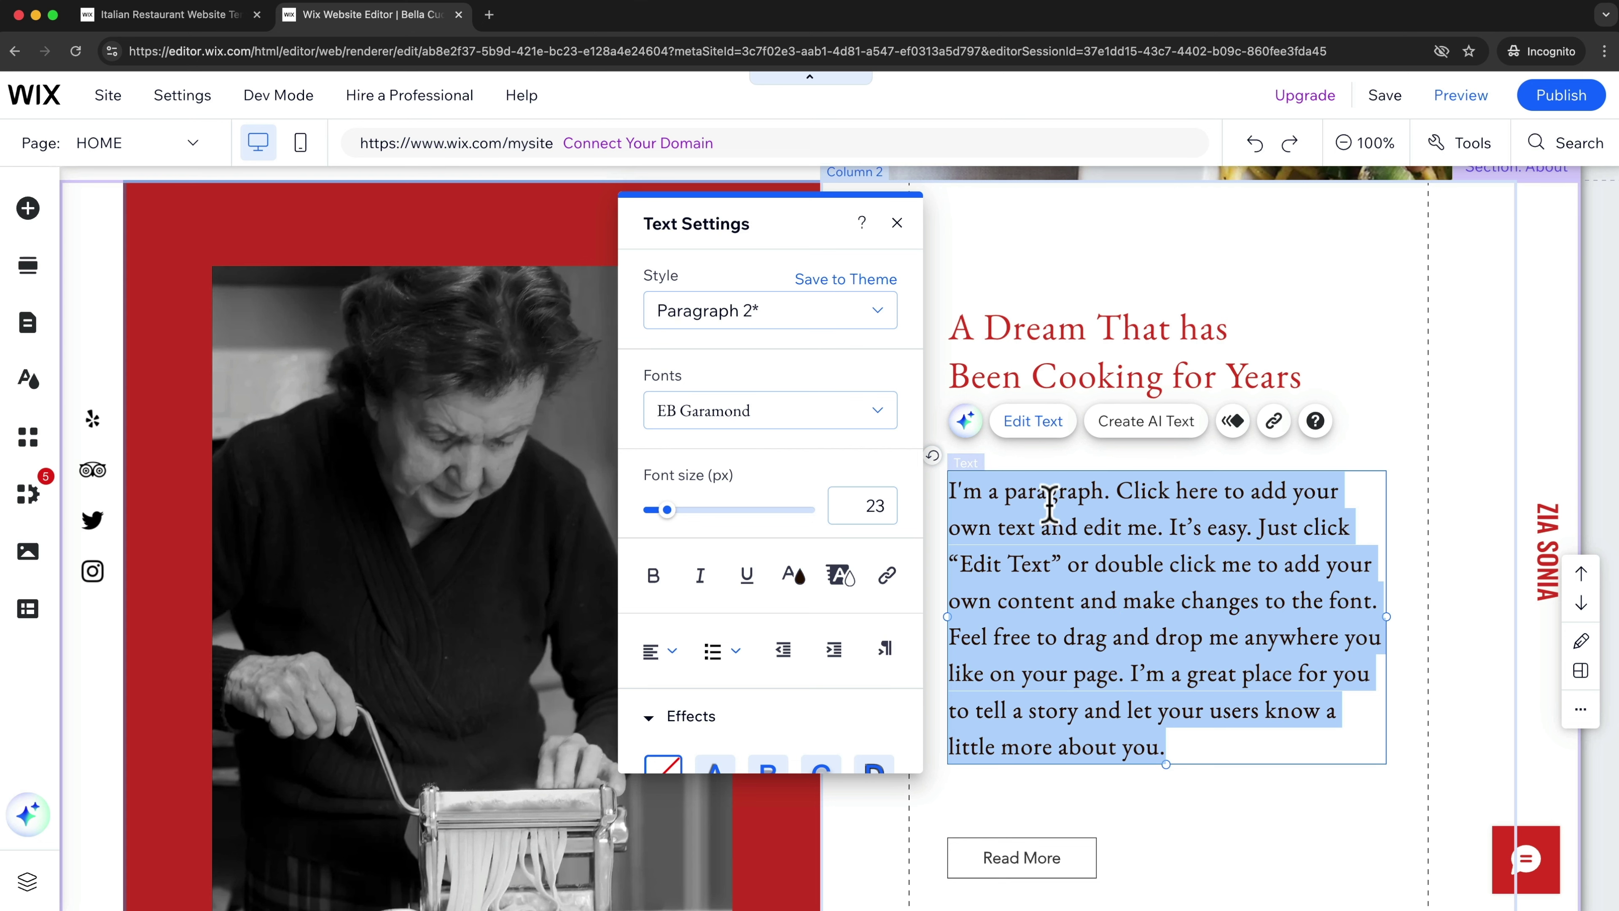
left_click(965, 421)
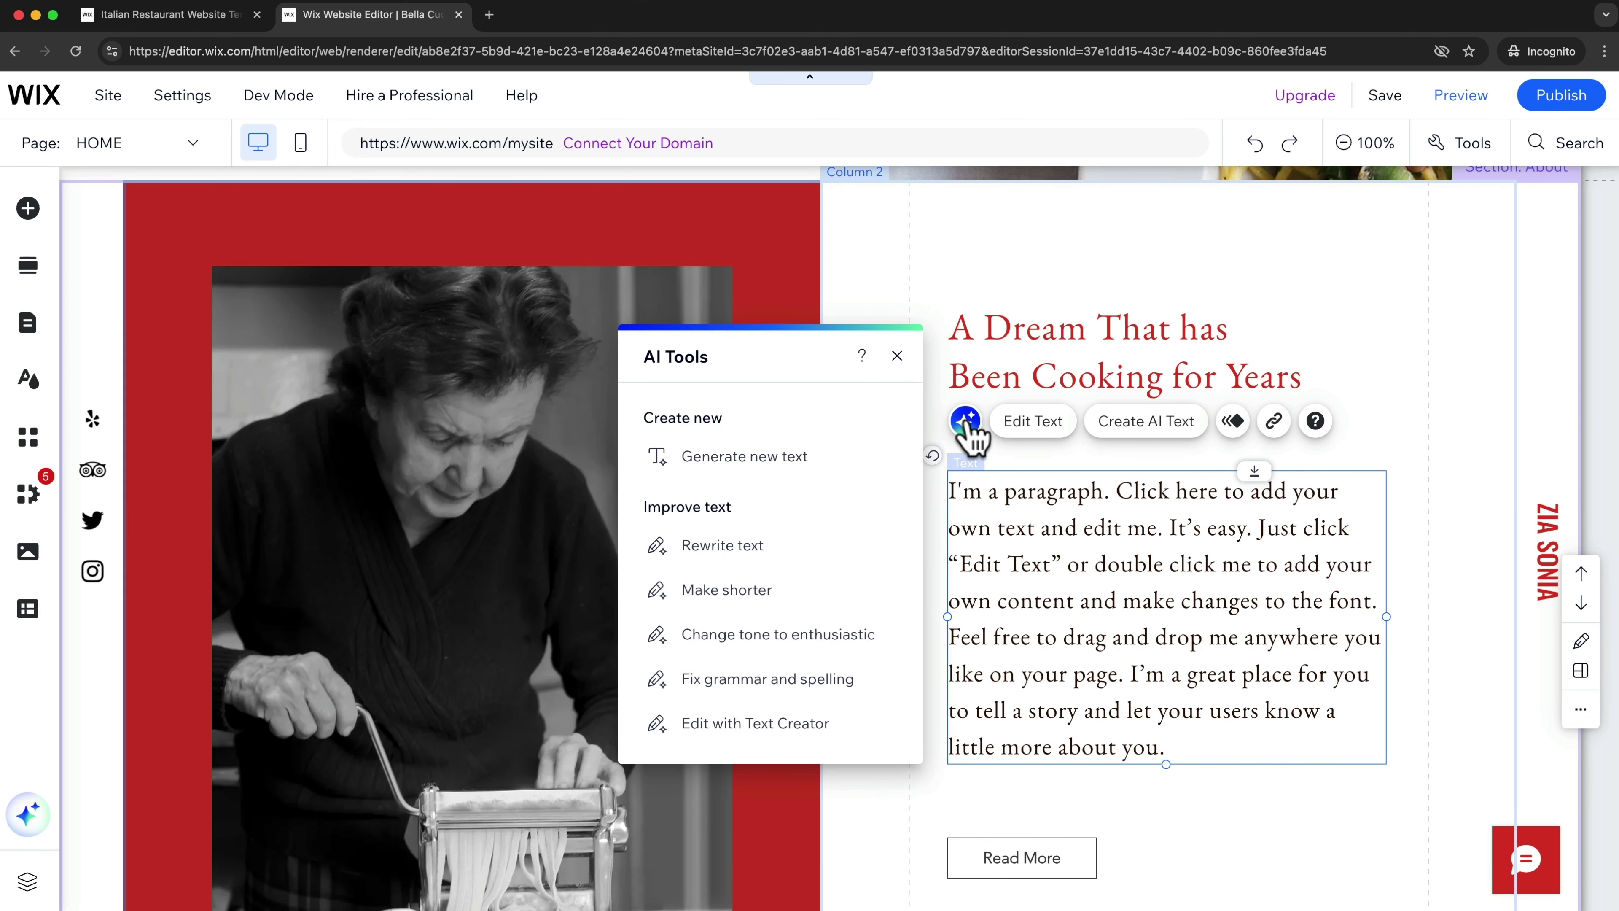
left_click(773, 457)
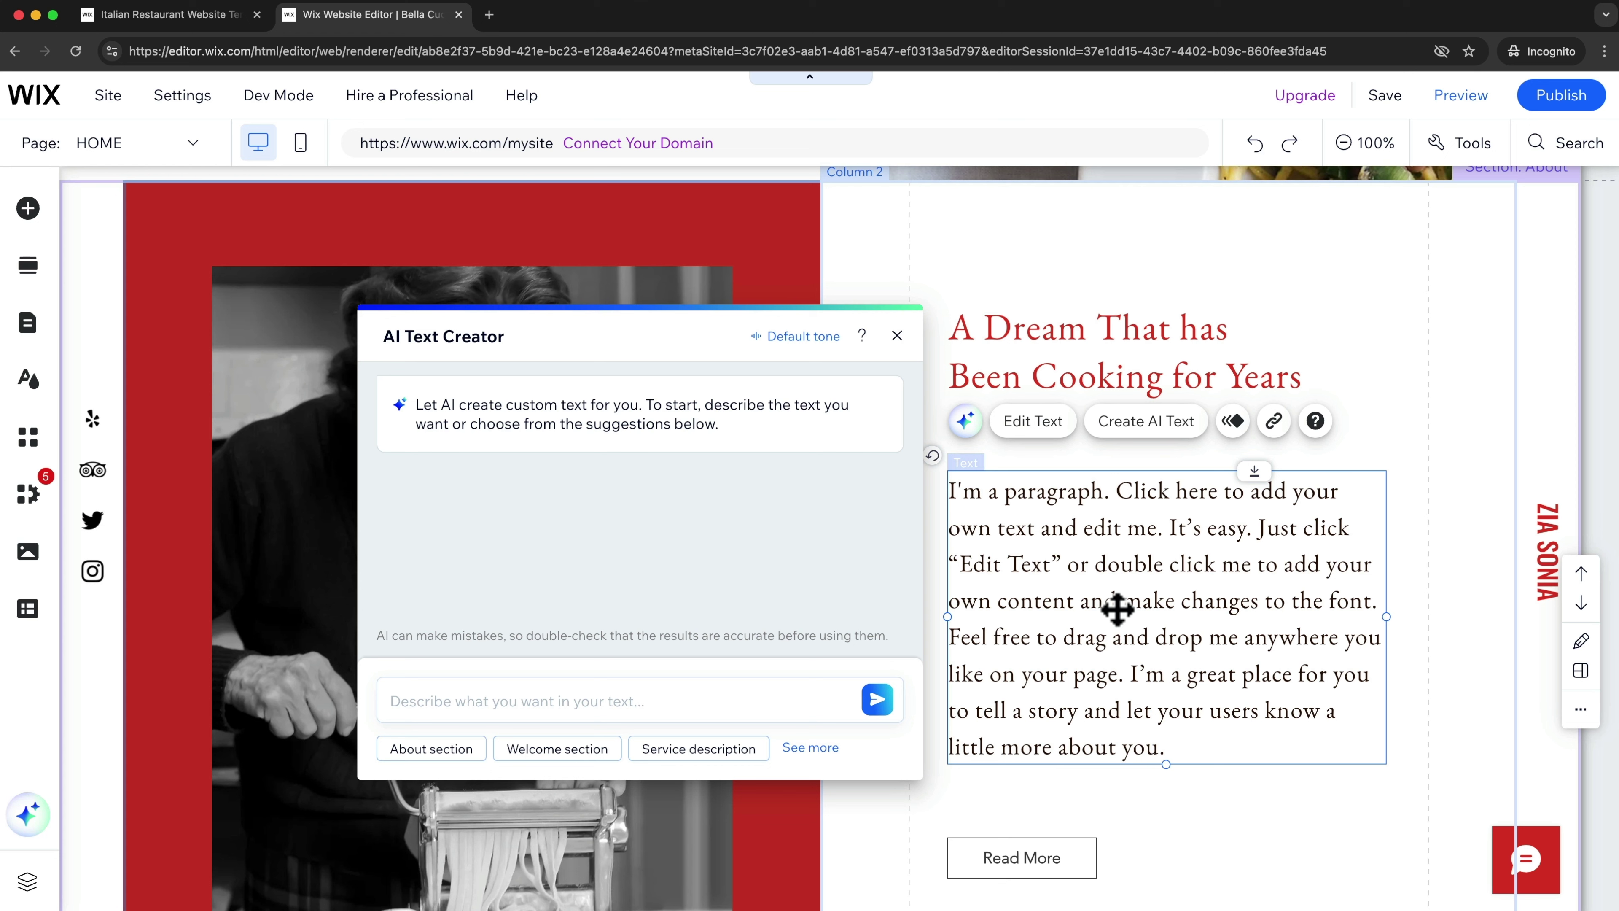
left_click(680, 696)
type("please create a short paragraph talking about how we prepare our dishes at our italian restaurant bella cucina.")
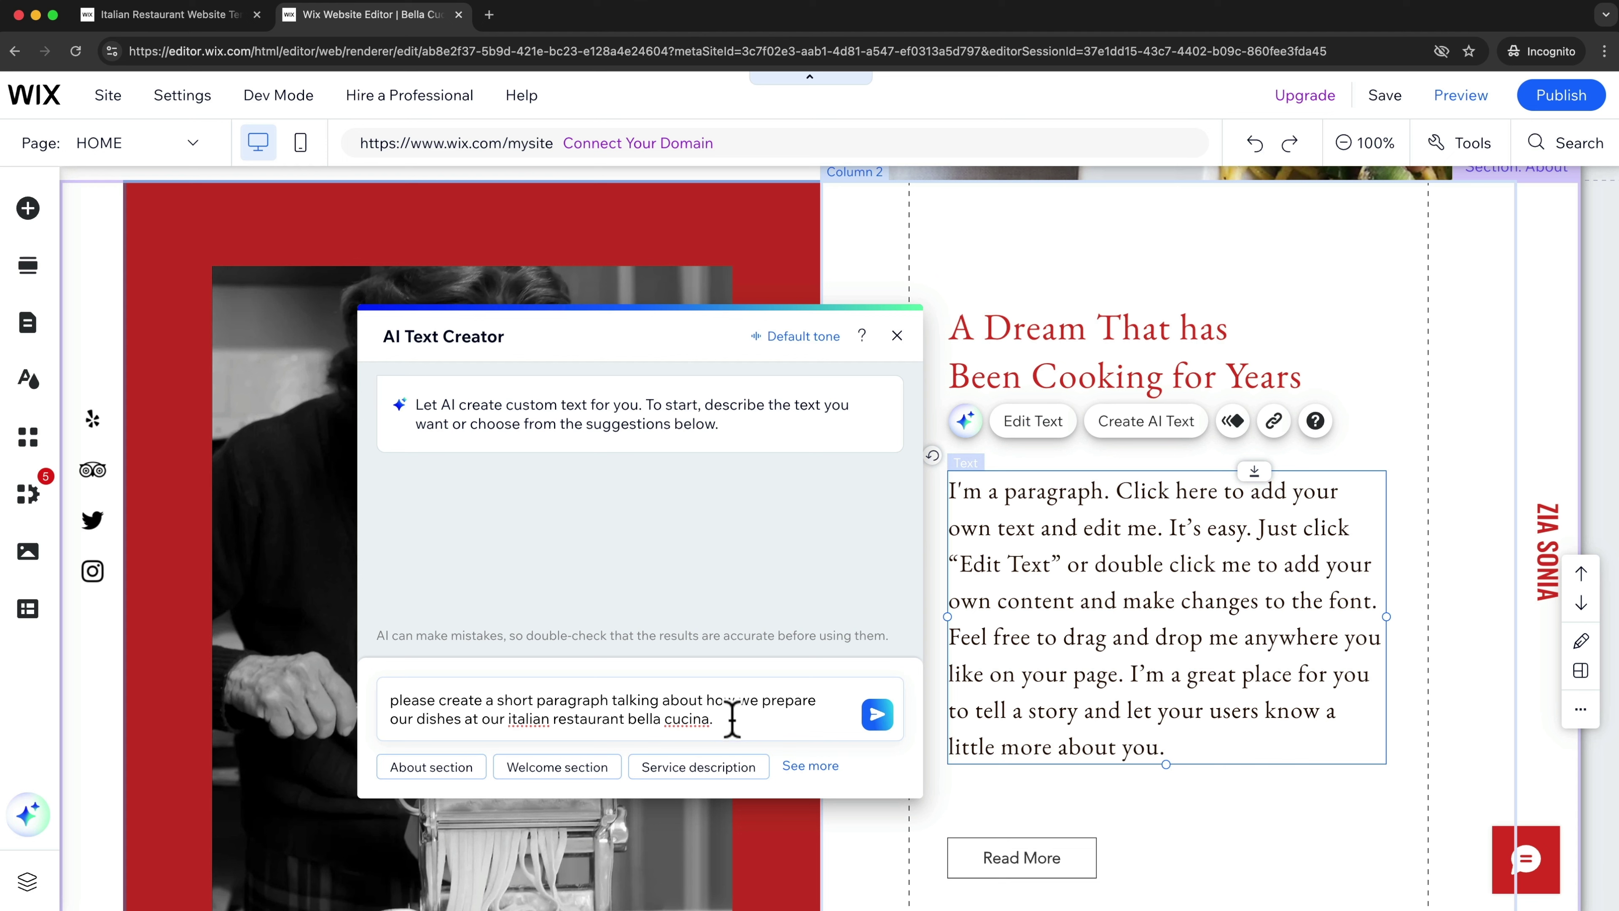
left_click(877, 715)
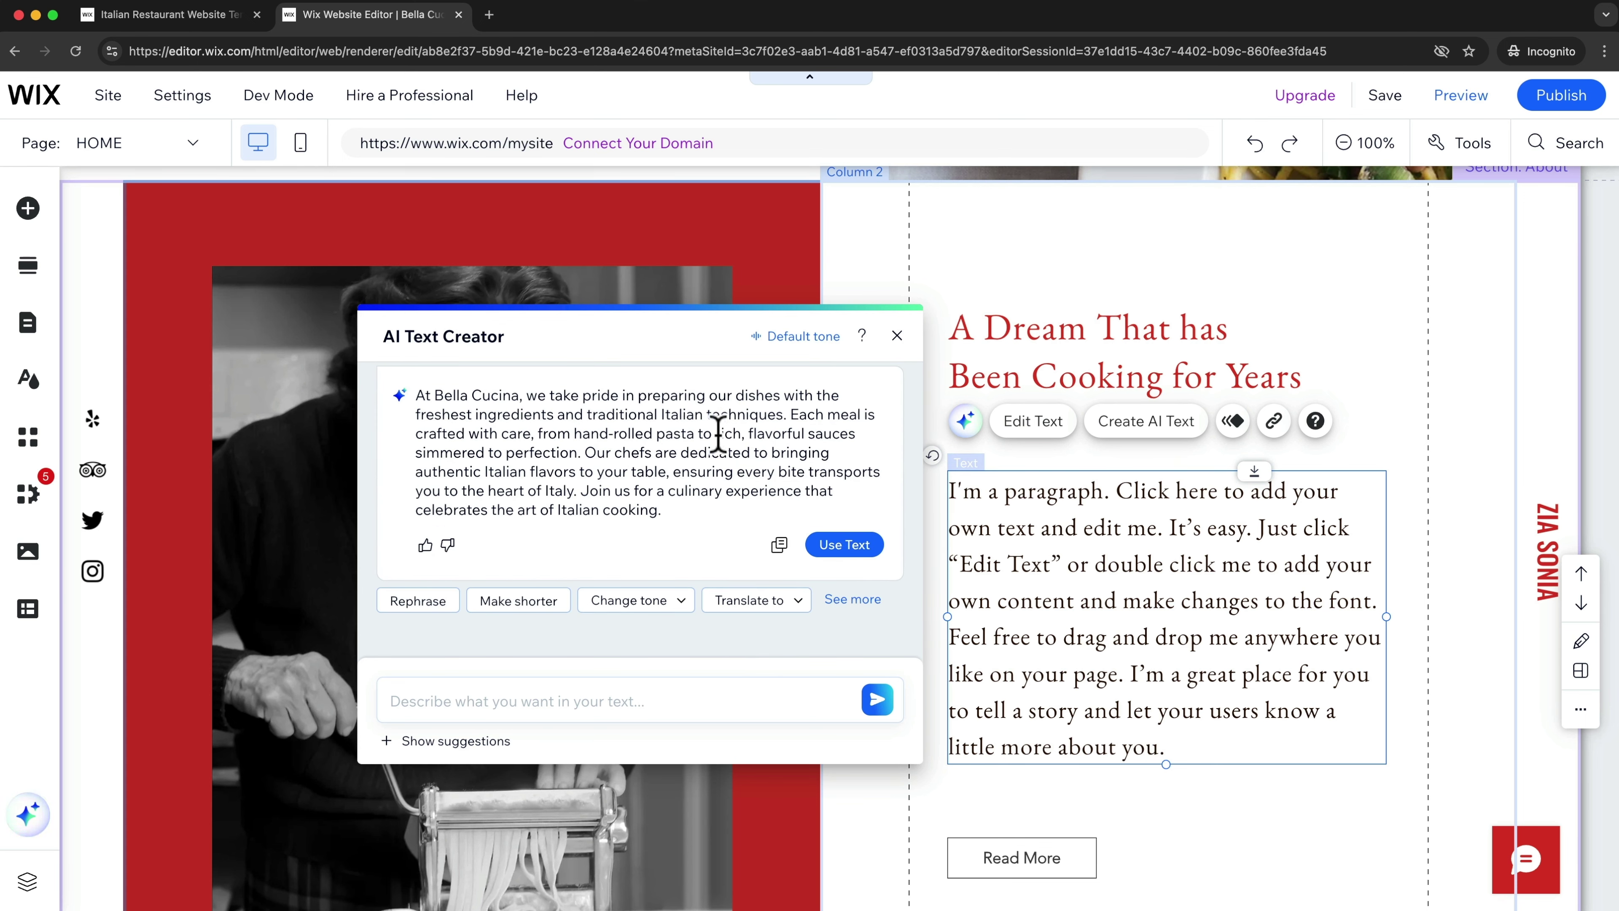
left_click(845, 544)
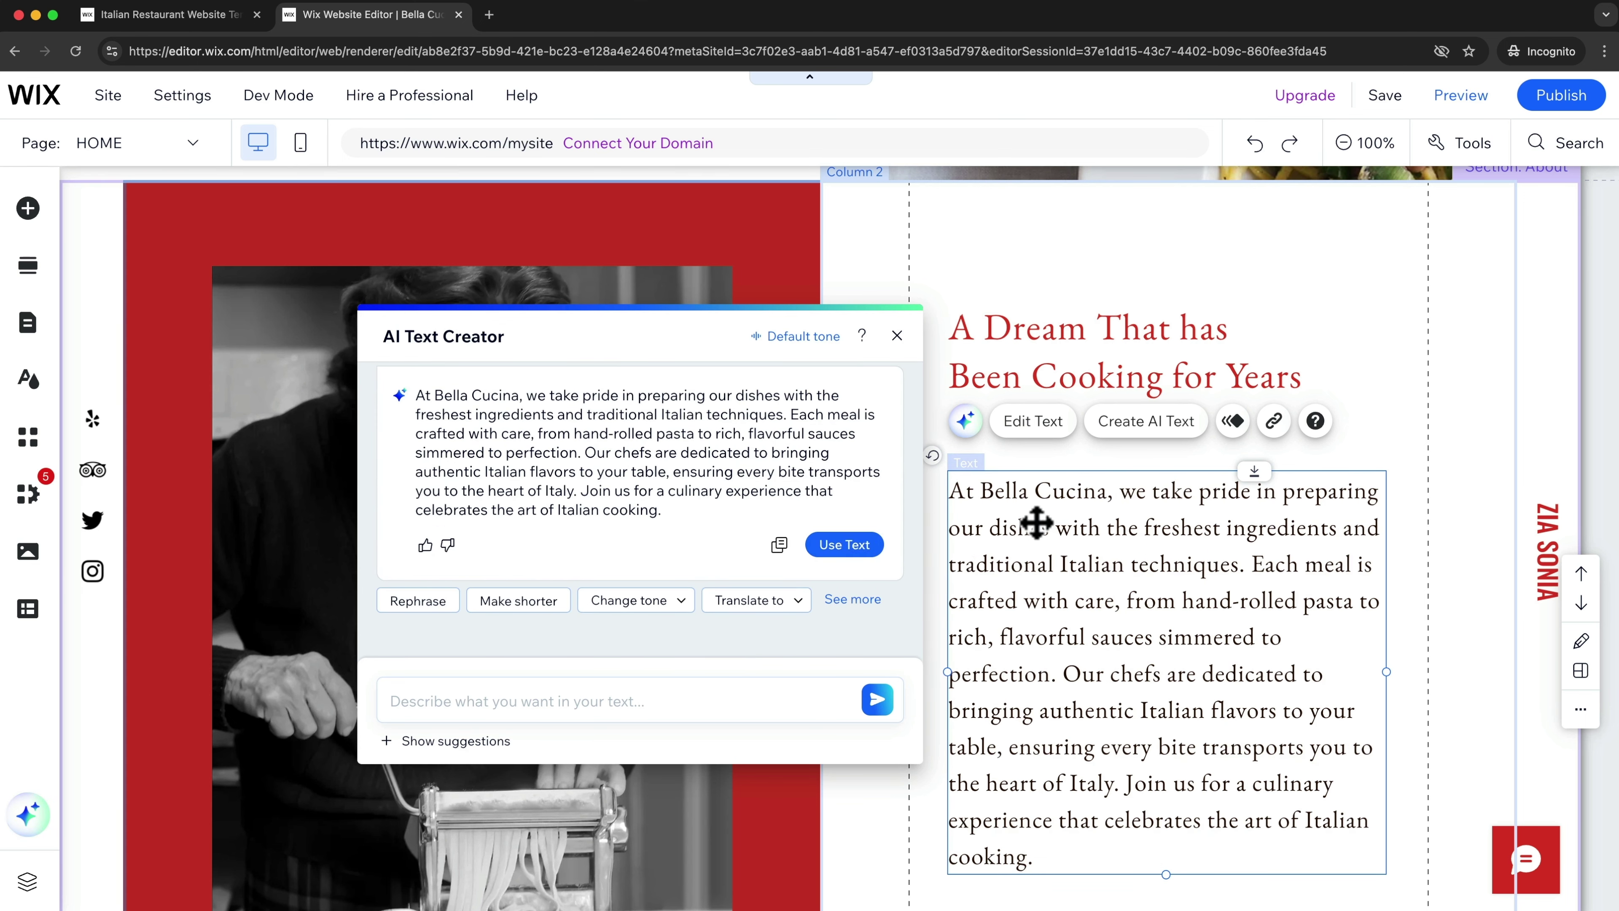
scroll(1179, 574, "down", 2)
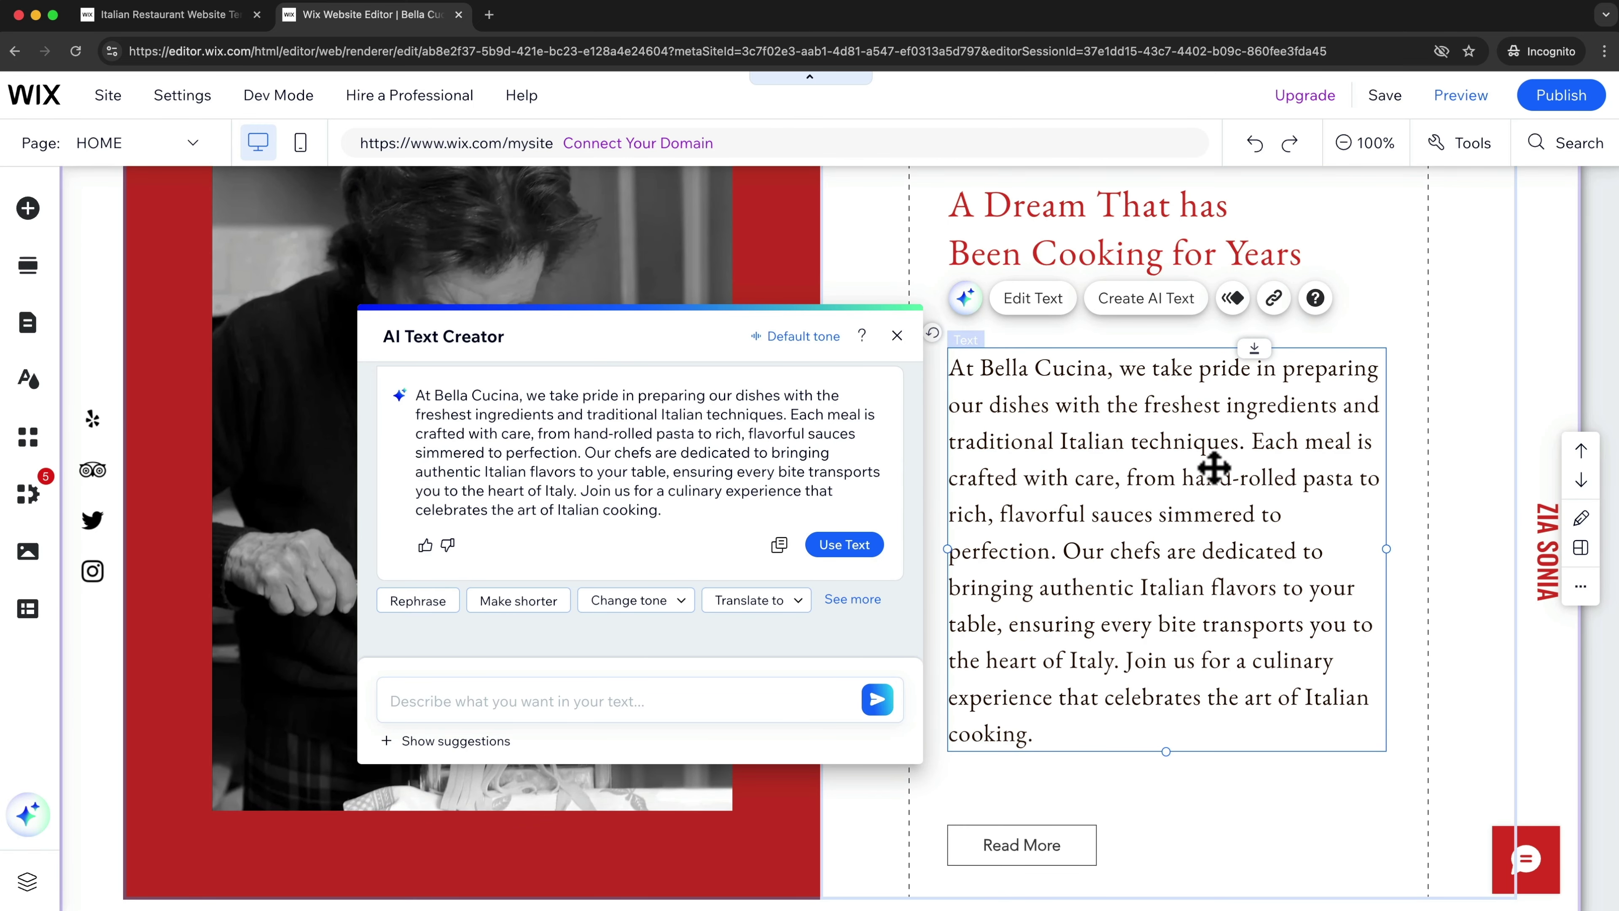
left_click(1150, 524)
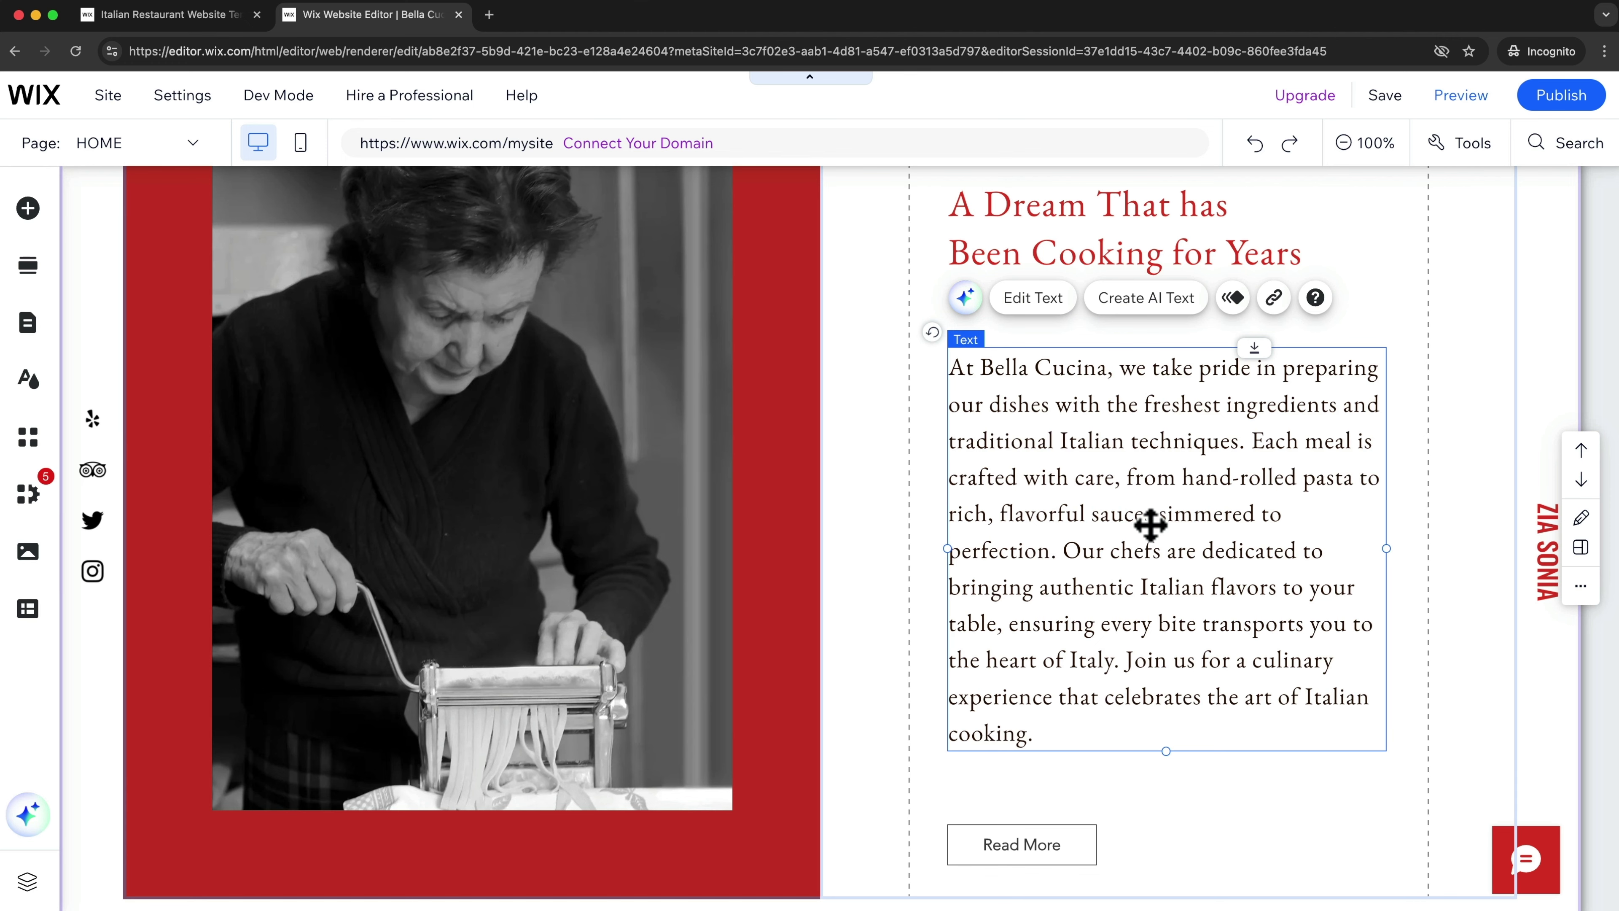
Step: Change the label of the Read More button below the About paragraph to "Our Story"
scroll(1096, 767, "down", 3)
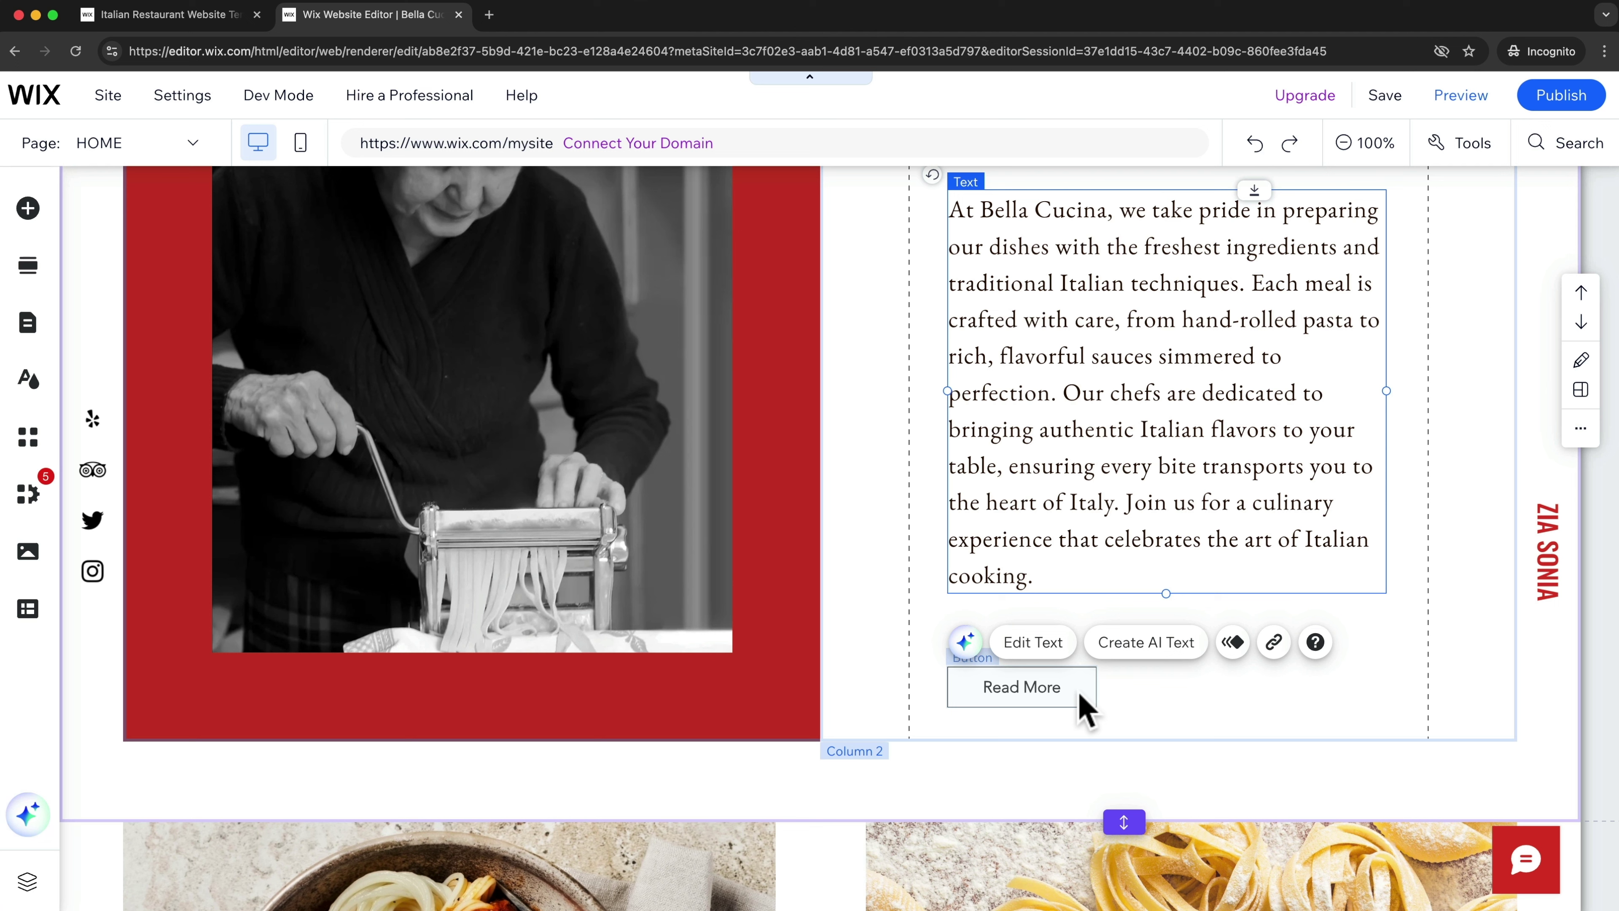
left_click(1036, 687)
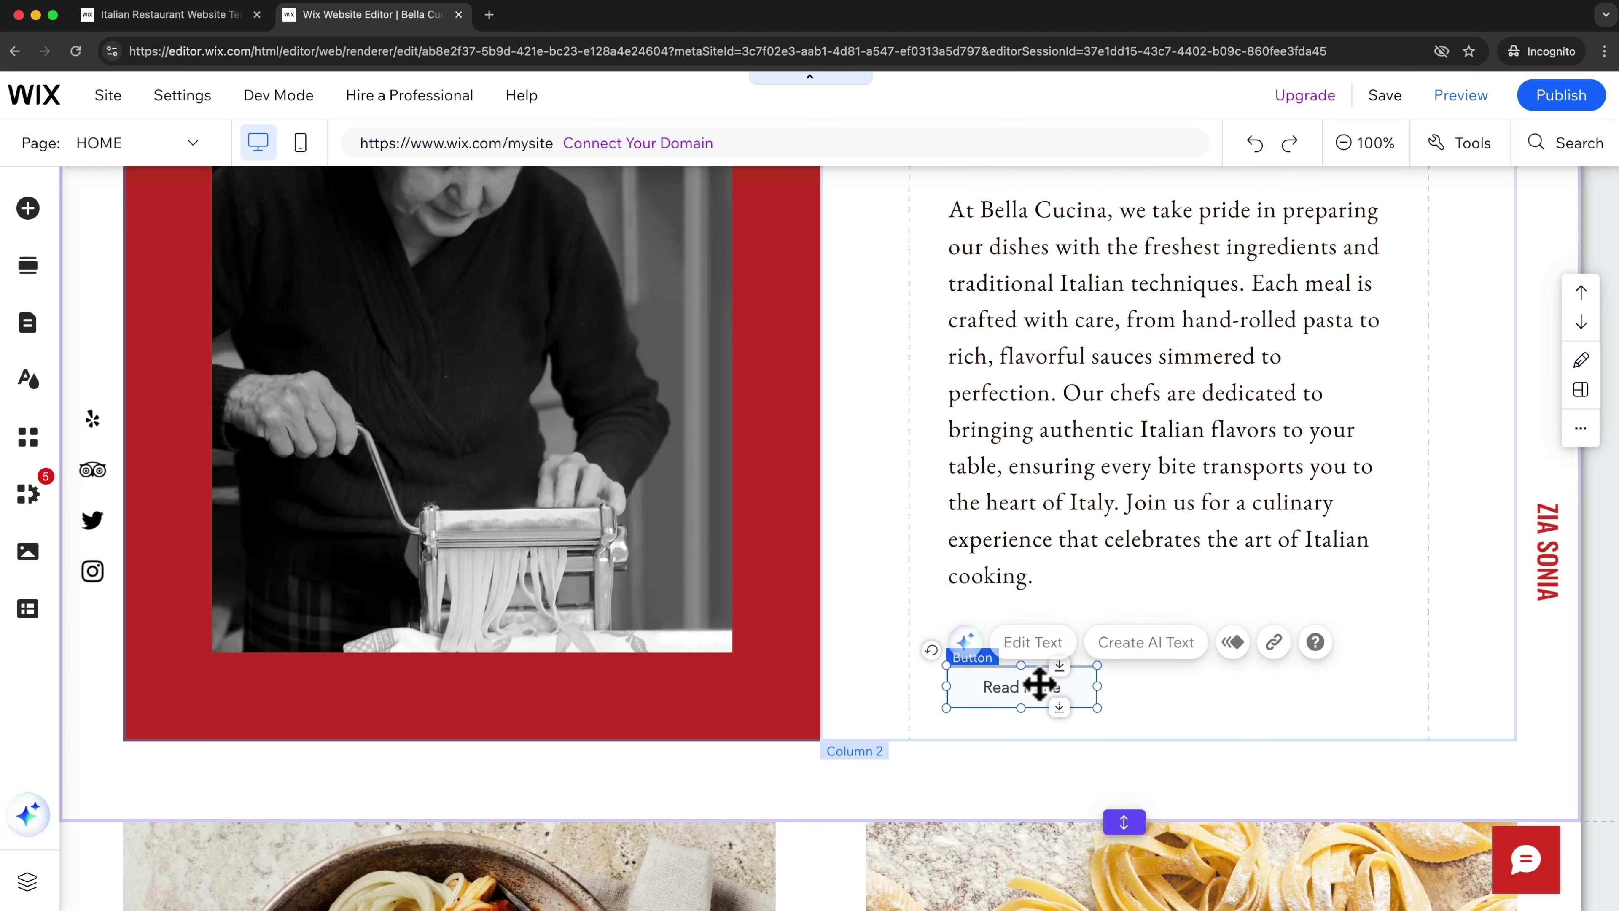
left_click(1020, 616)
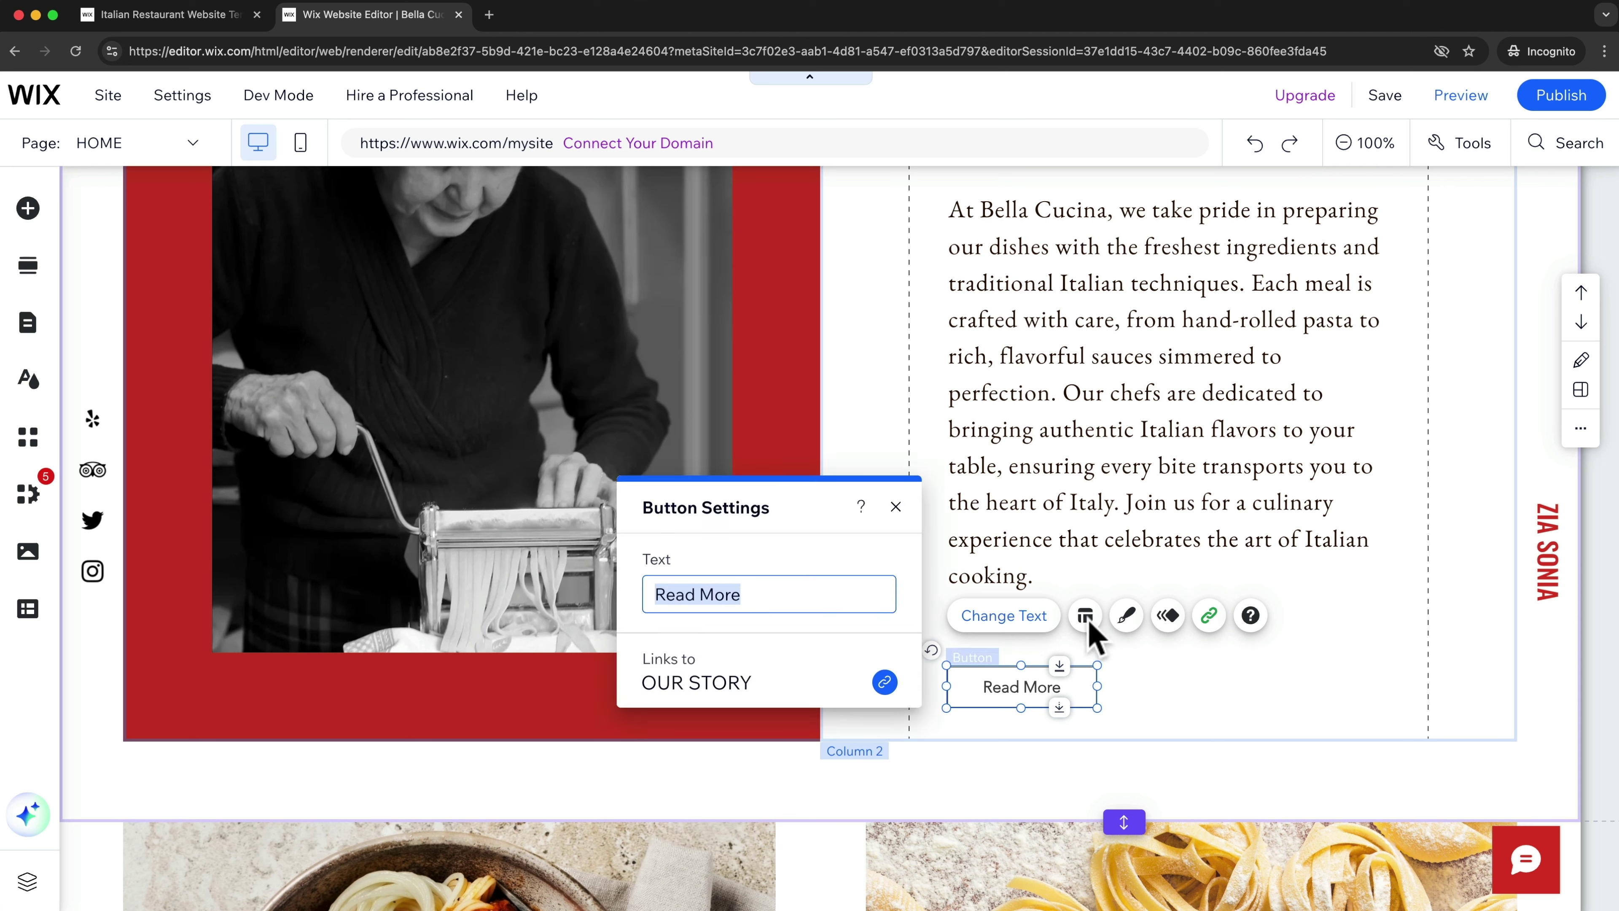
type("Our Story")
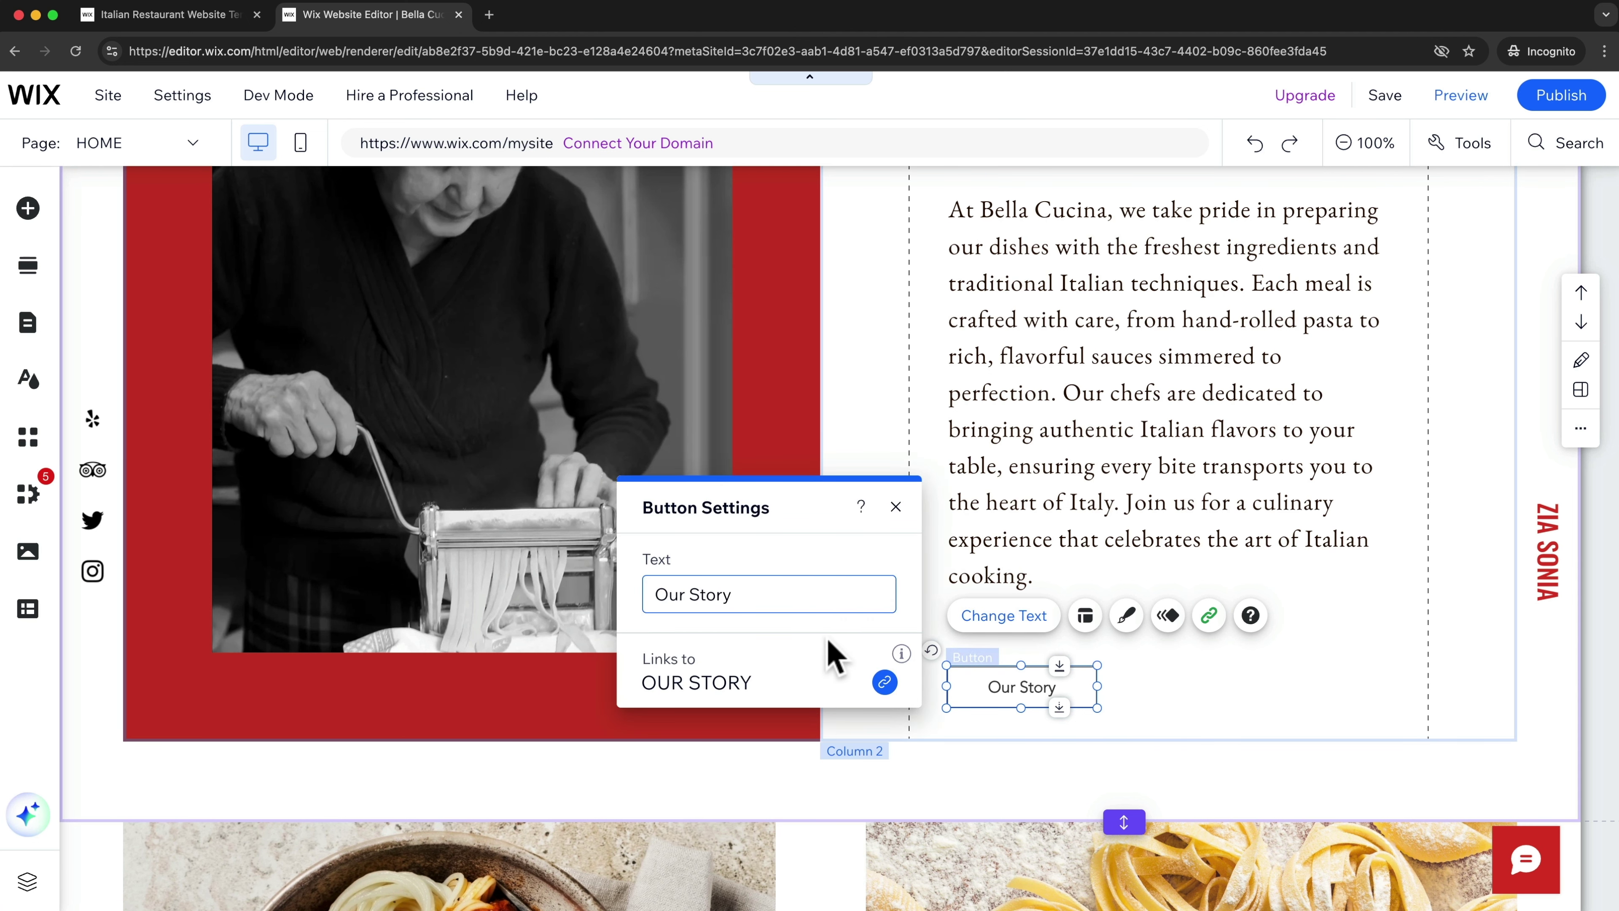
Step: Check the page and target options in the Our Story button's link settings and keep it linked to the OUR STORY page
left_click(752, 686)
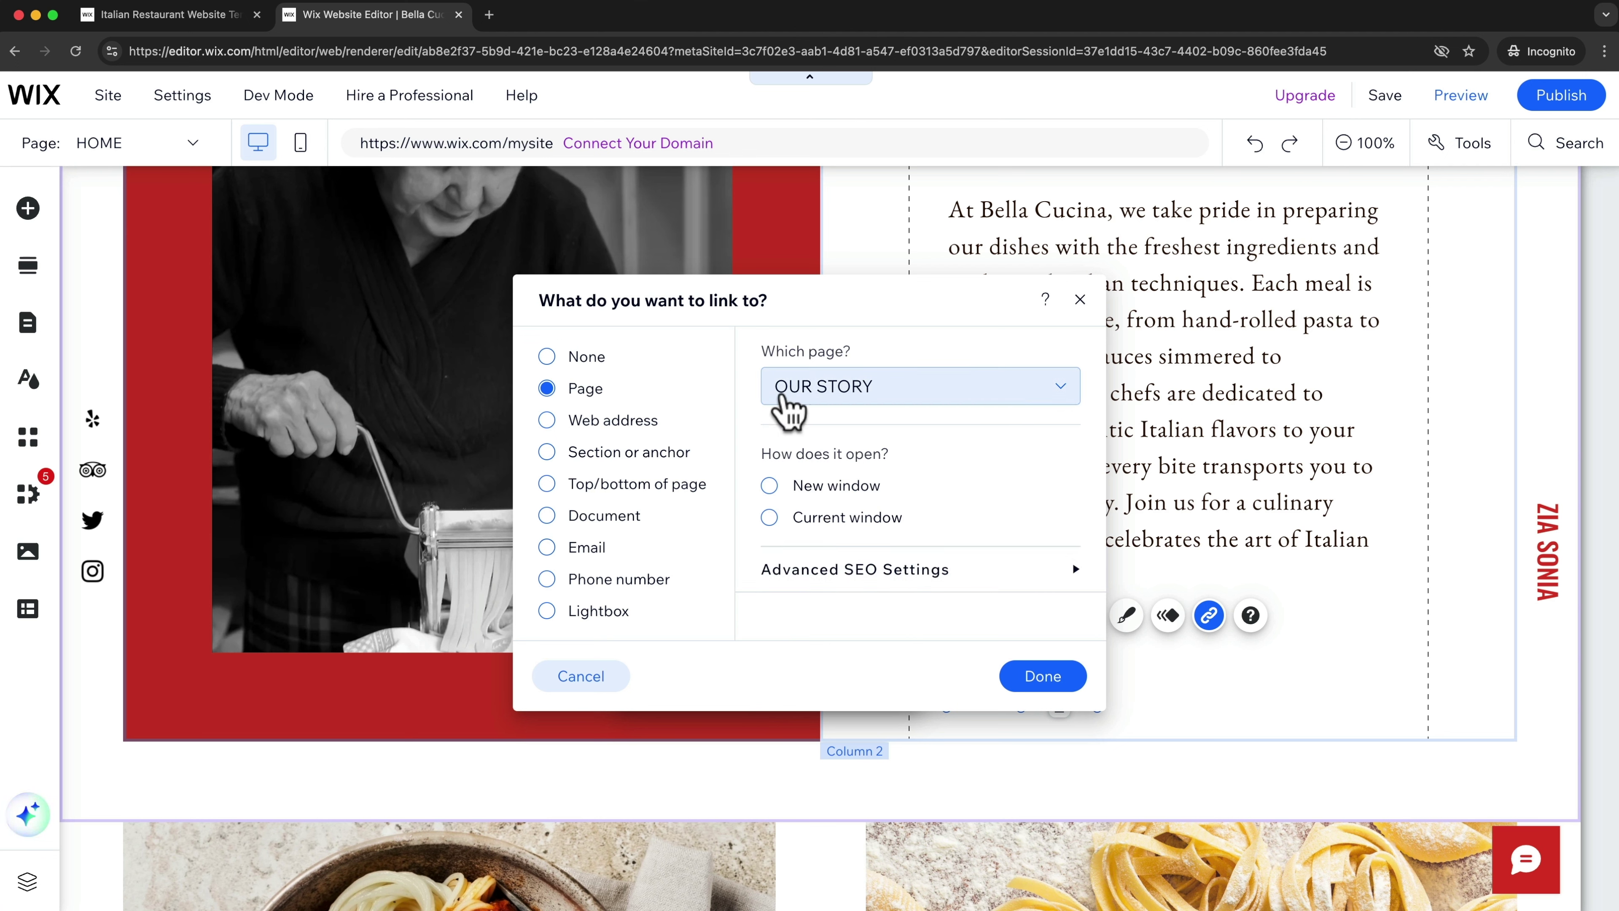
left_click(880, 391)
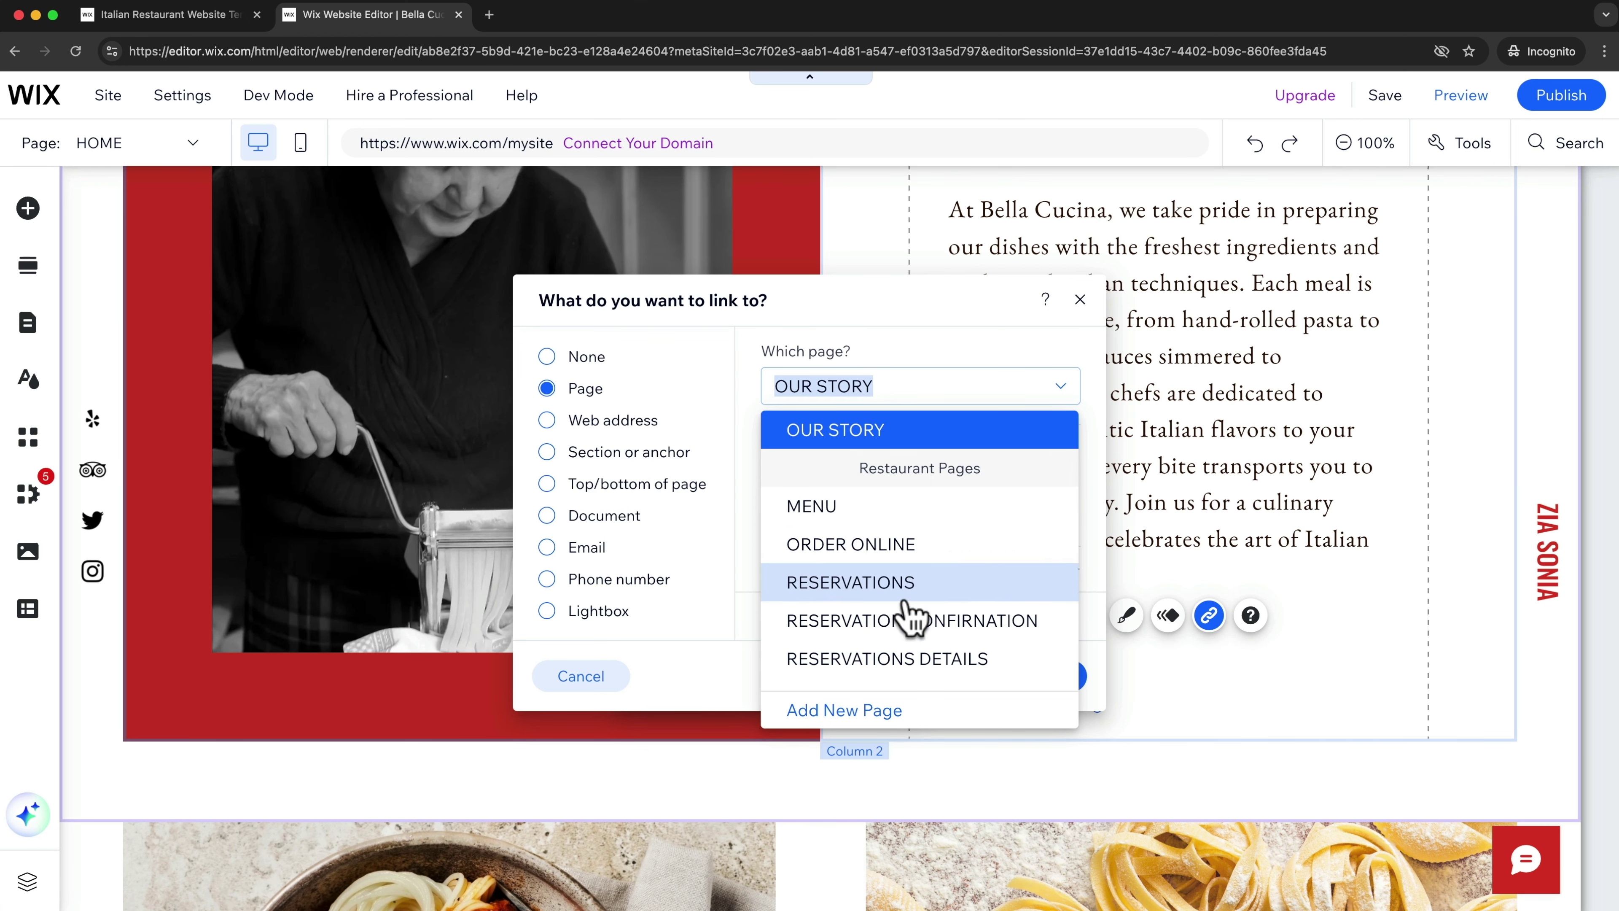
left_click(733, 408)
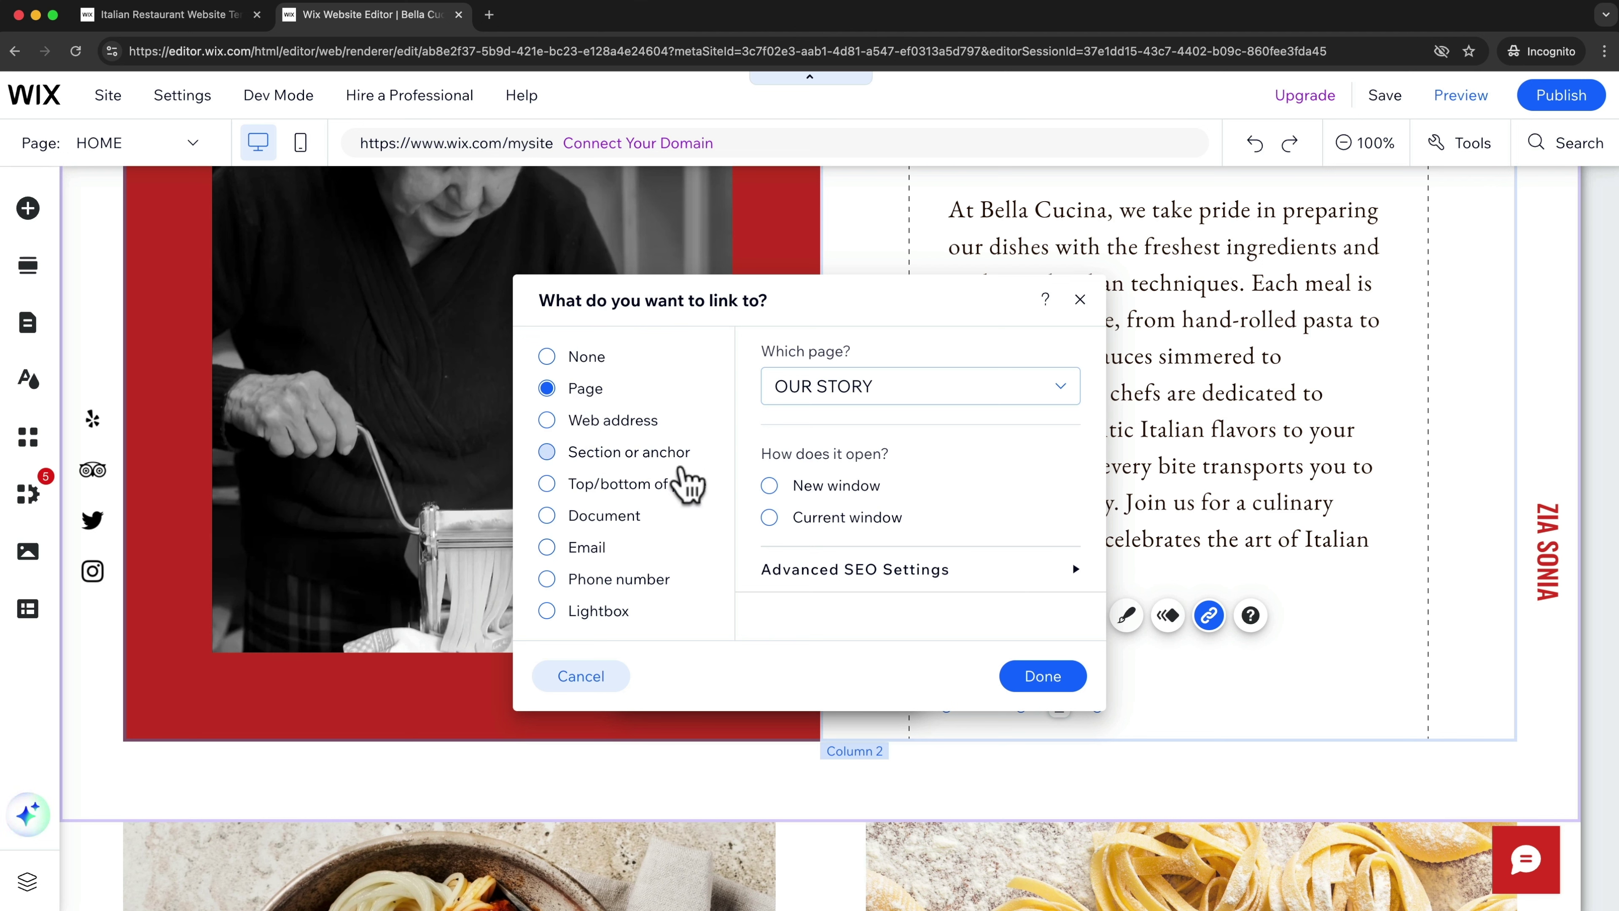
left_click(1043, 675)
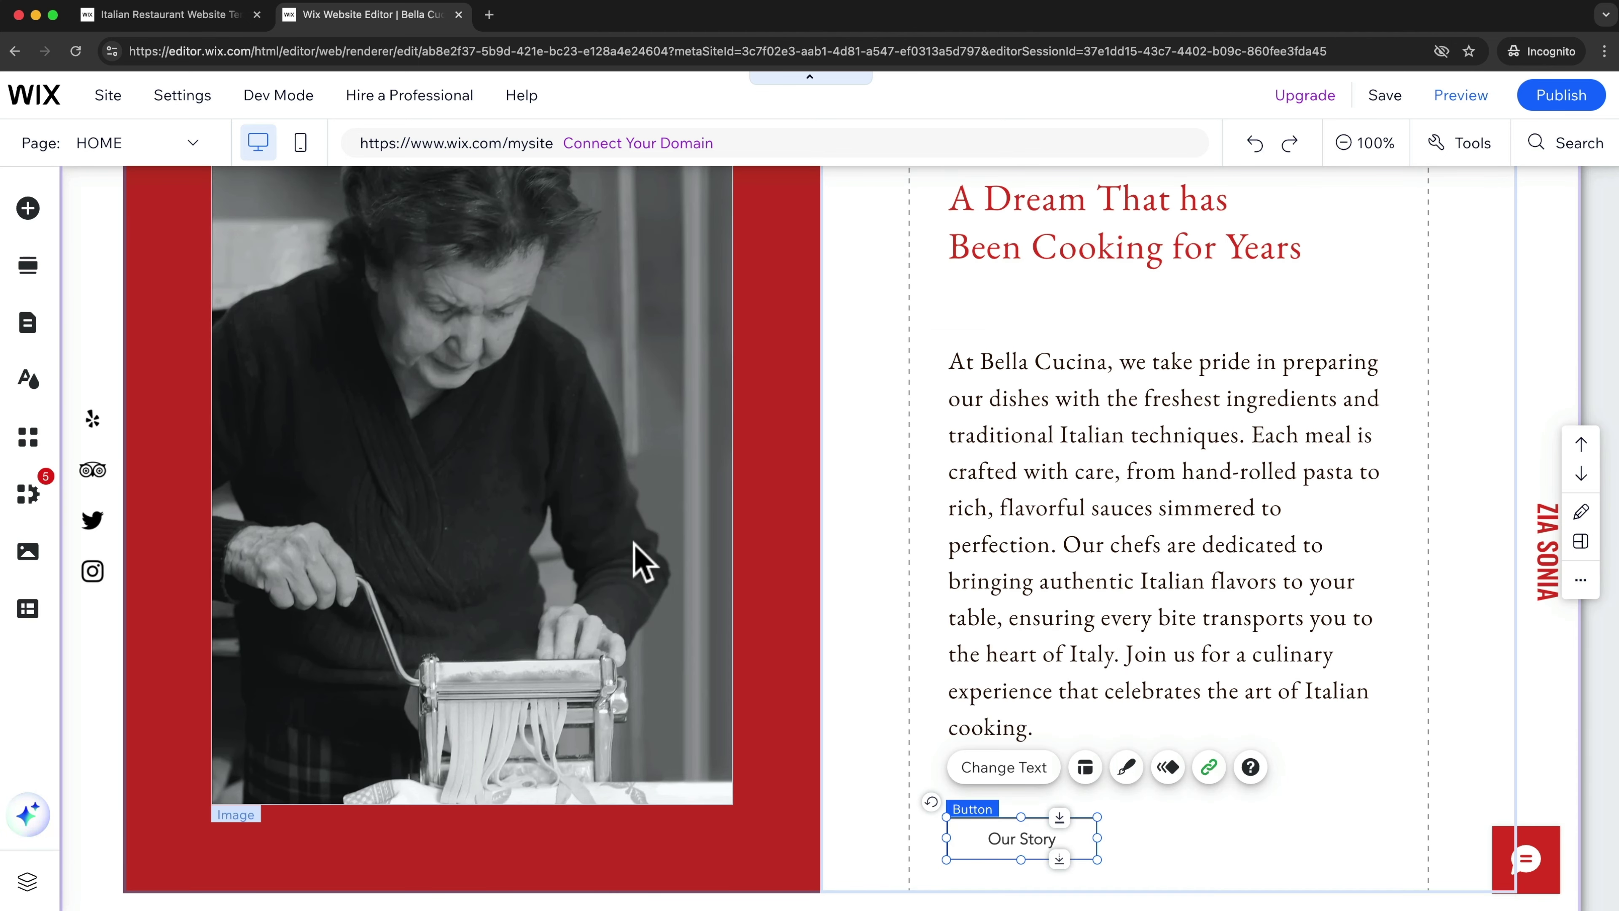
Step: Start replacing the photo beside the About paragraph and search Media from Wix for "italian chef"
scroll(641, 580, "up", 2)
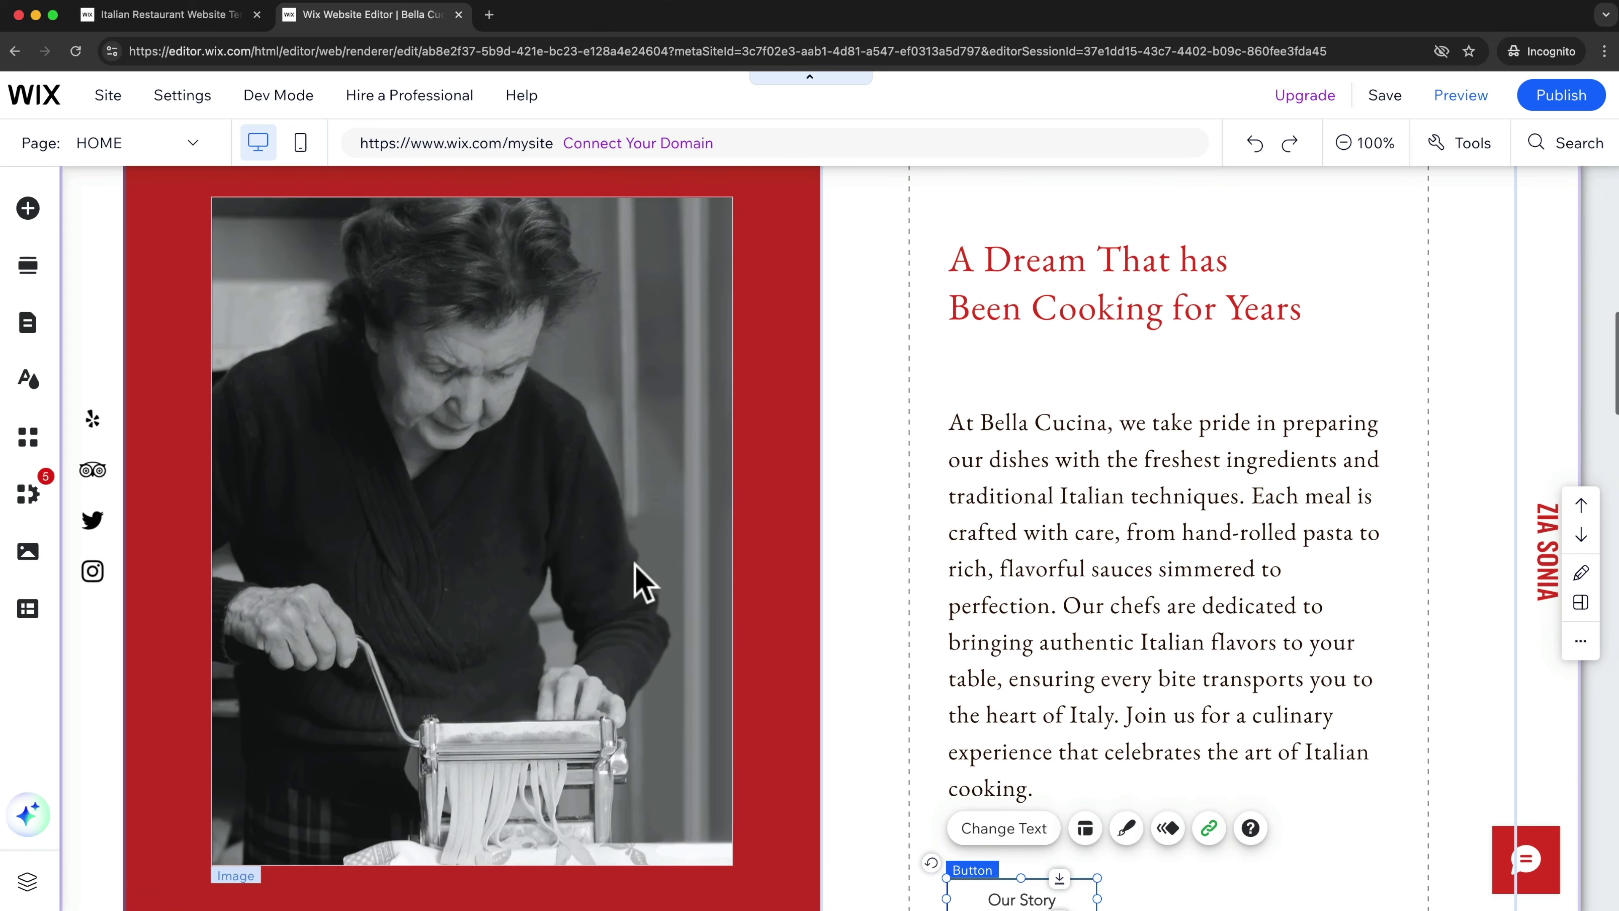
left_click(539, 473)
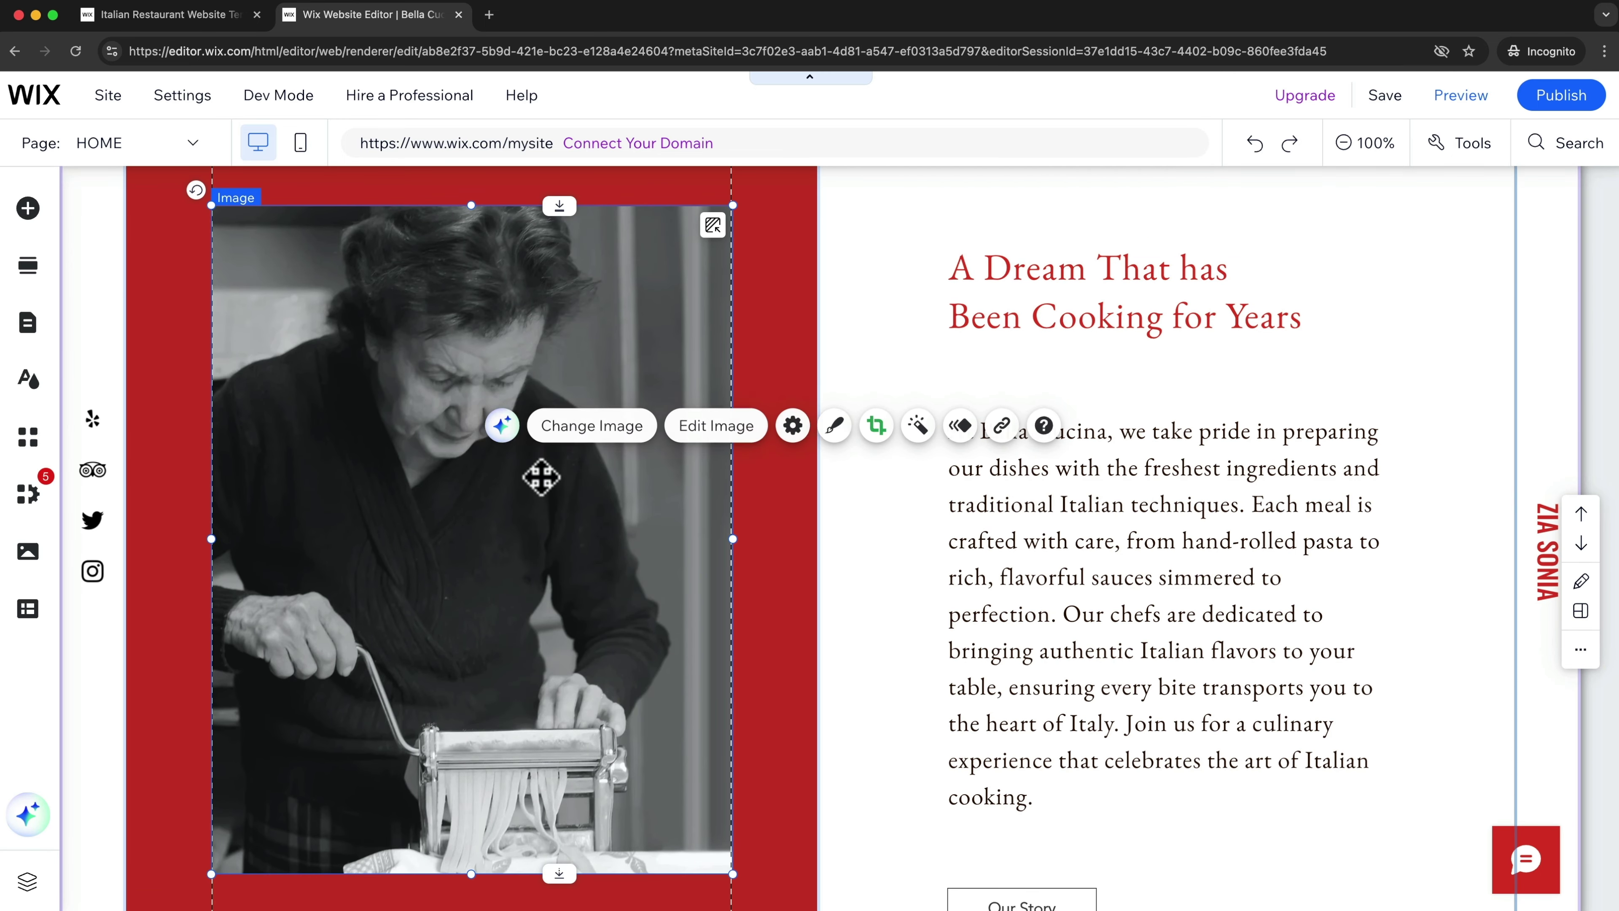
left_click(594, 426)
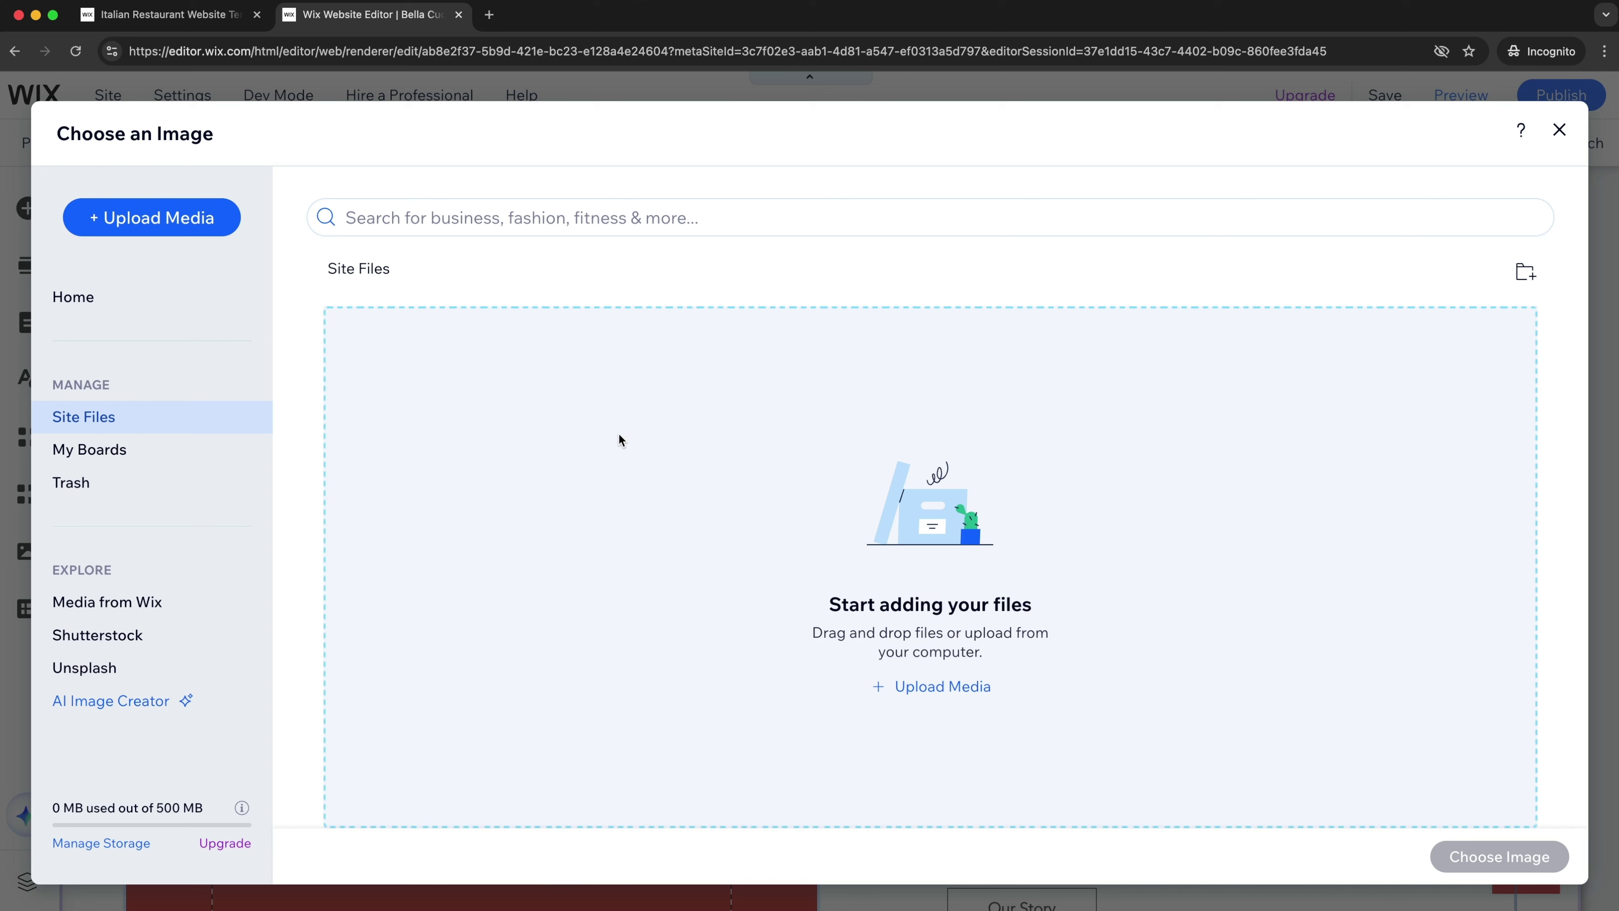
left_click_drag(918, 909, 854, 906)
left_click(144, 604)
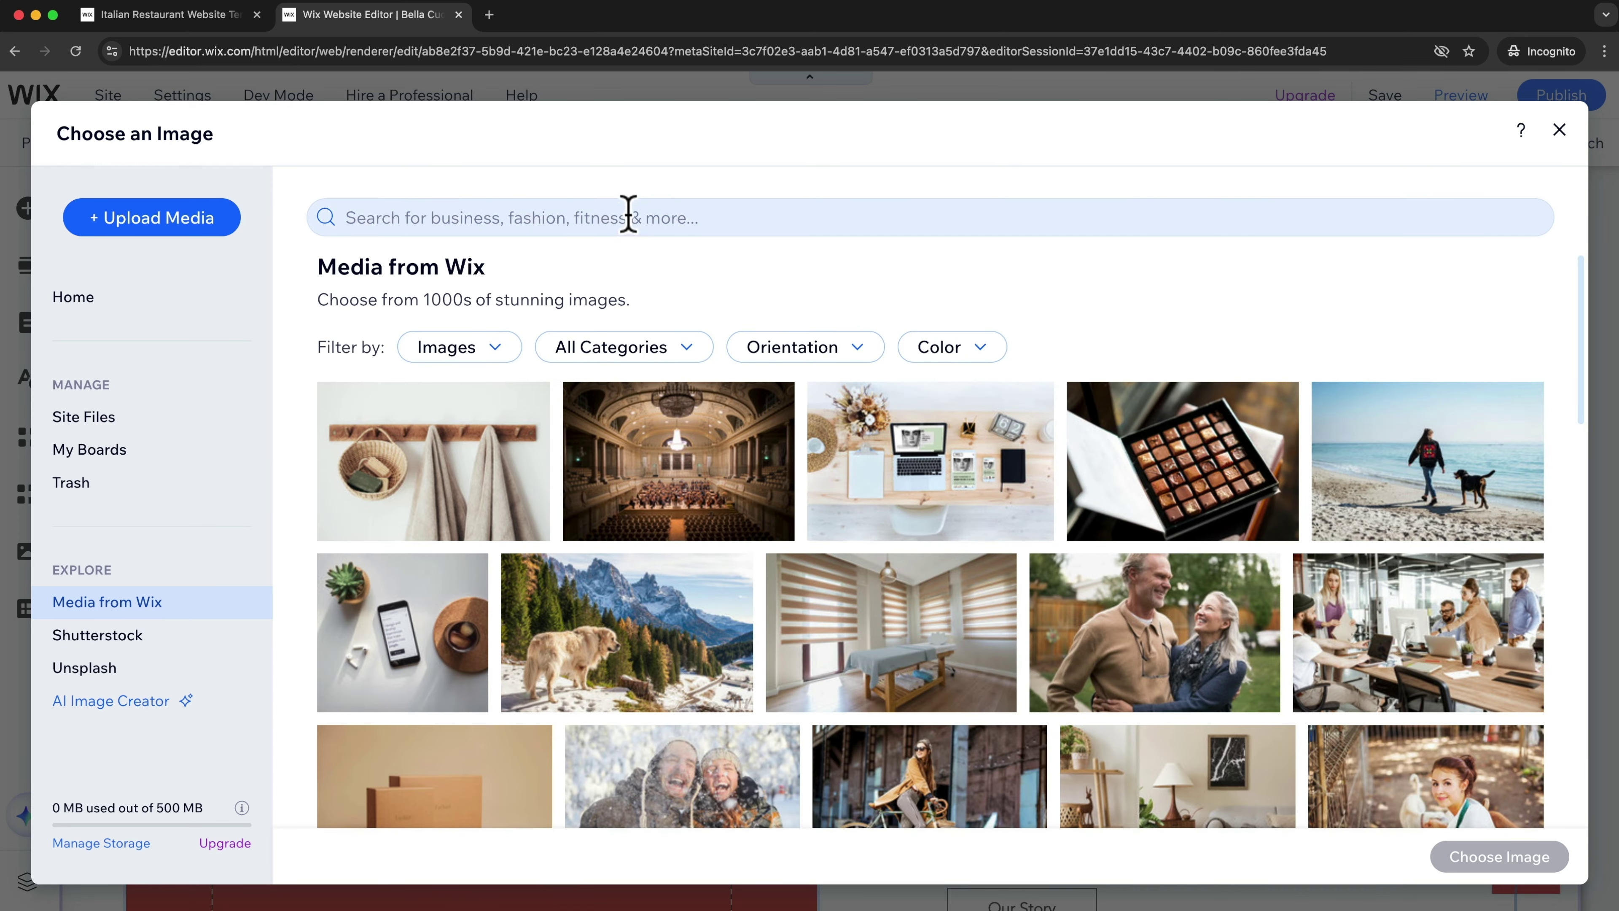
left_click(626, 217)
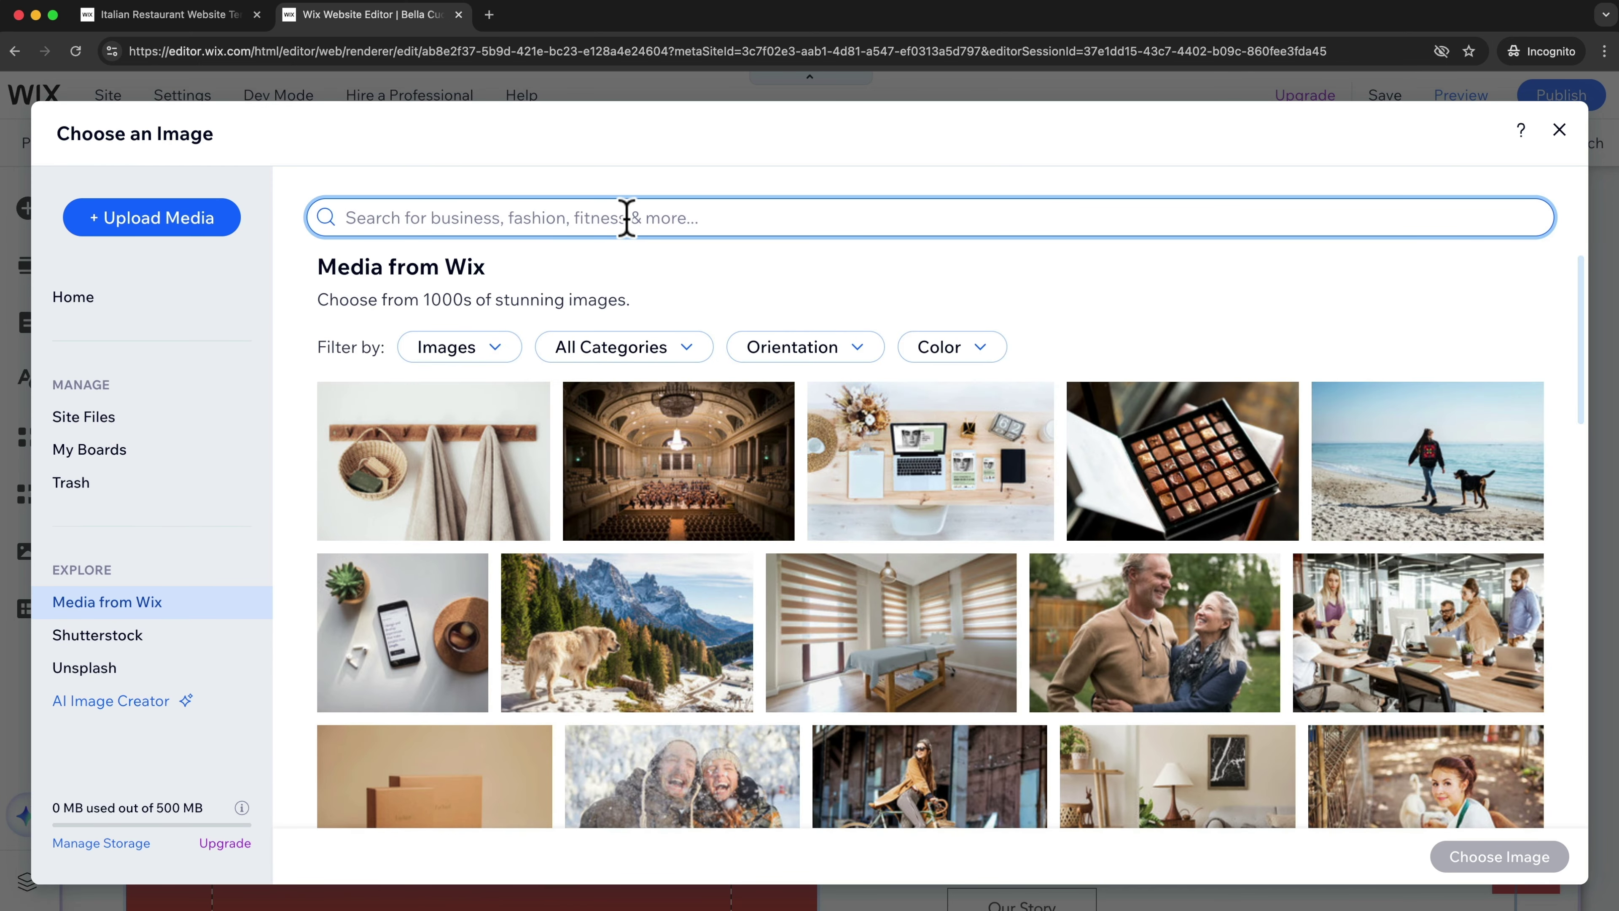
type("italian chef")
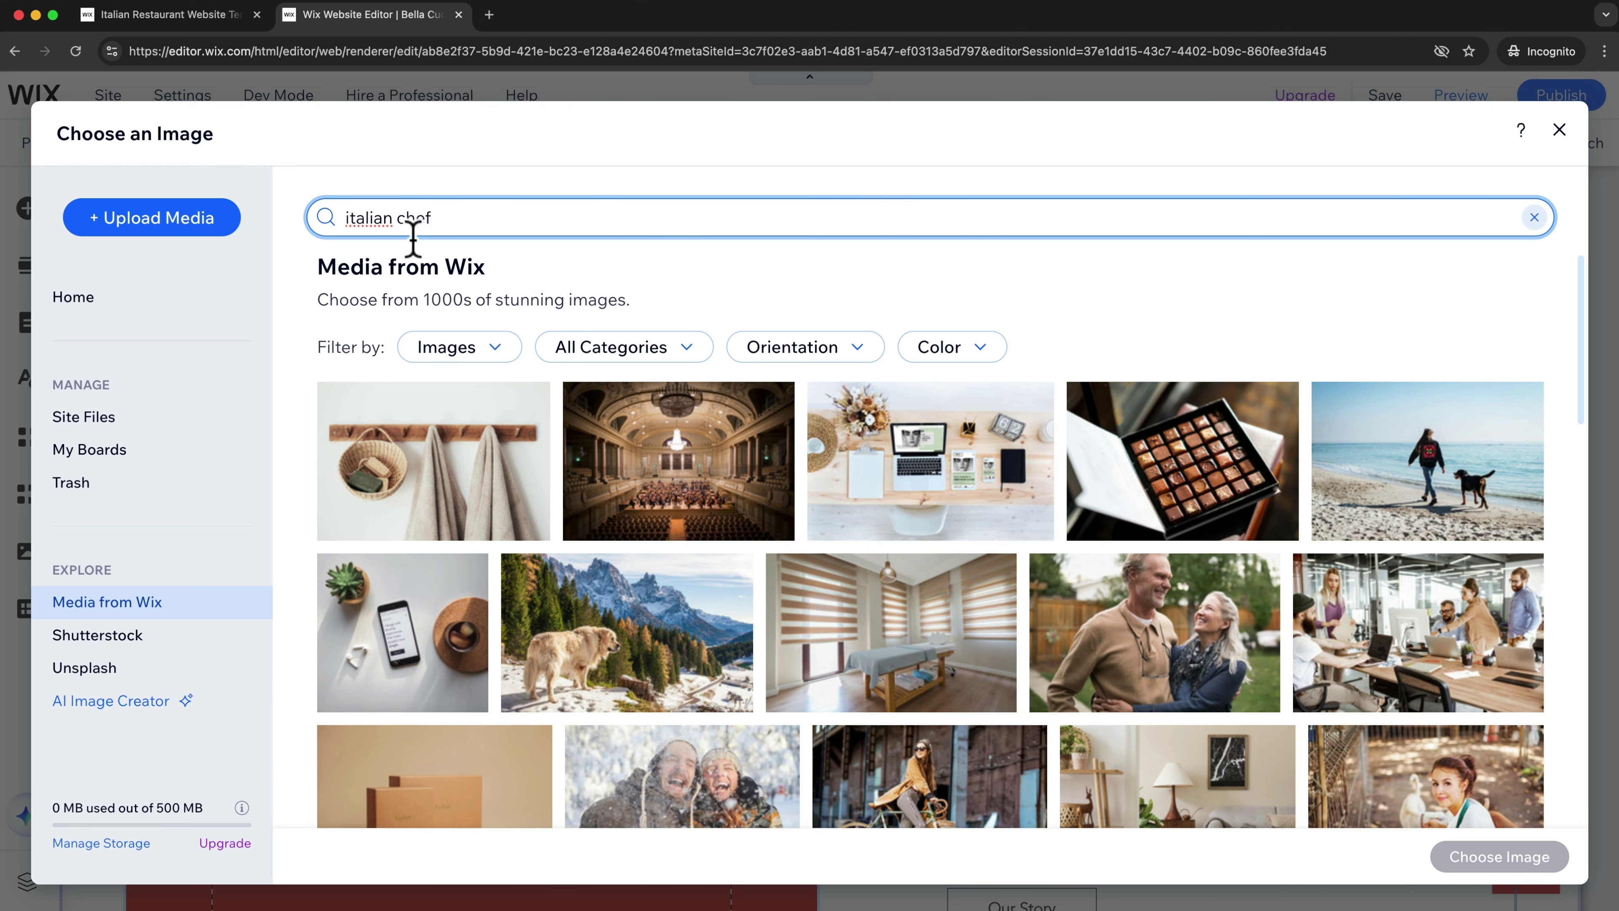
key("Return")
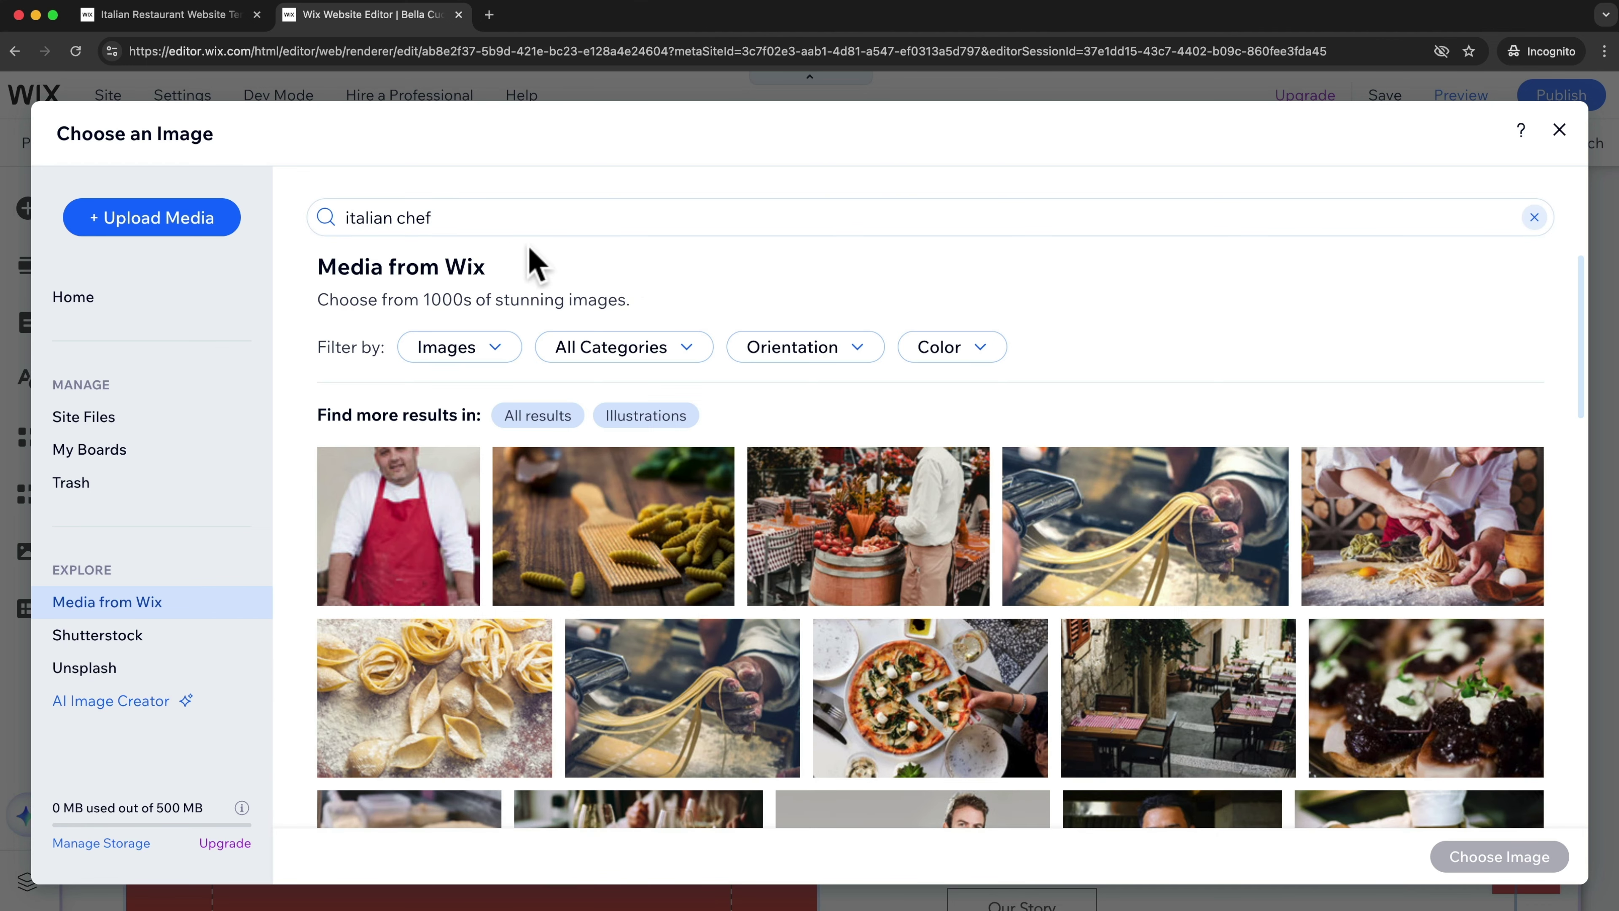
Step: Use the "Fresh Pasta" photo from the search results as the new About section image
scroll(864, 593, "down", 6)
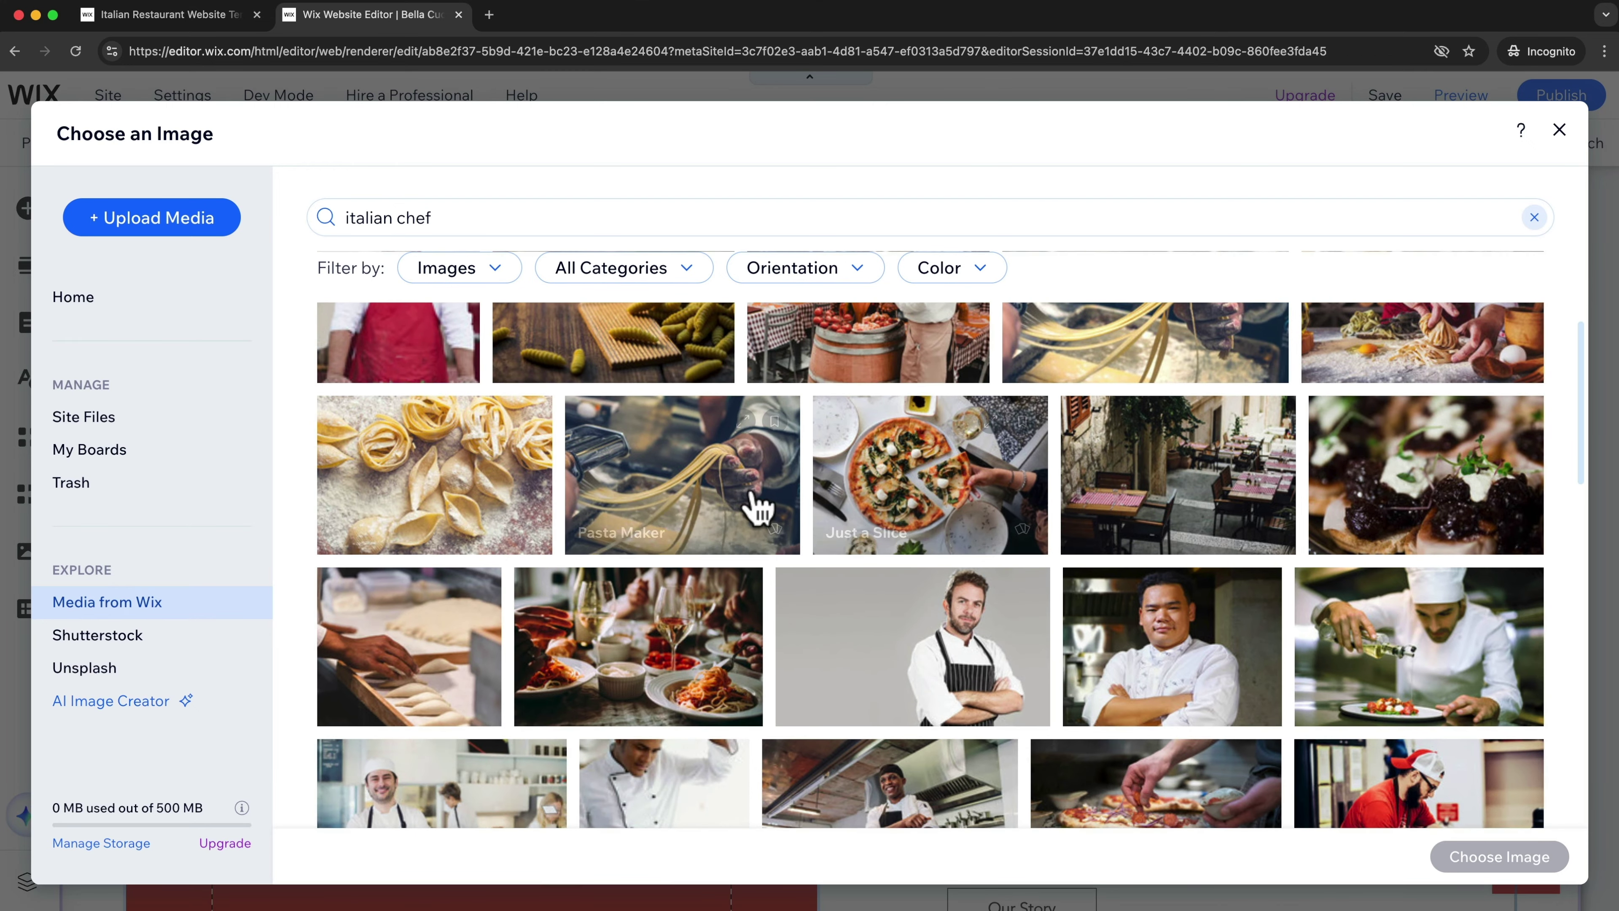
scroll(829, 582, "up", 6)
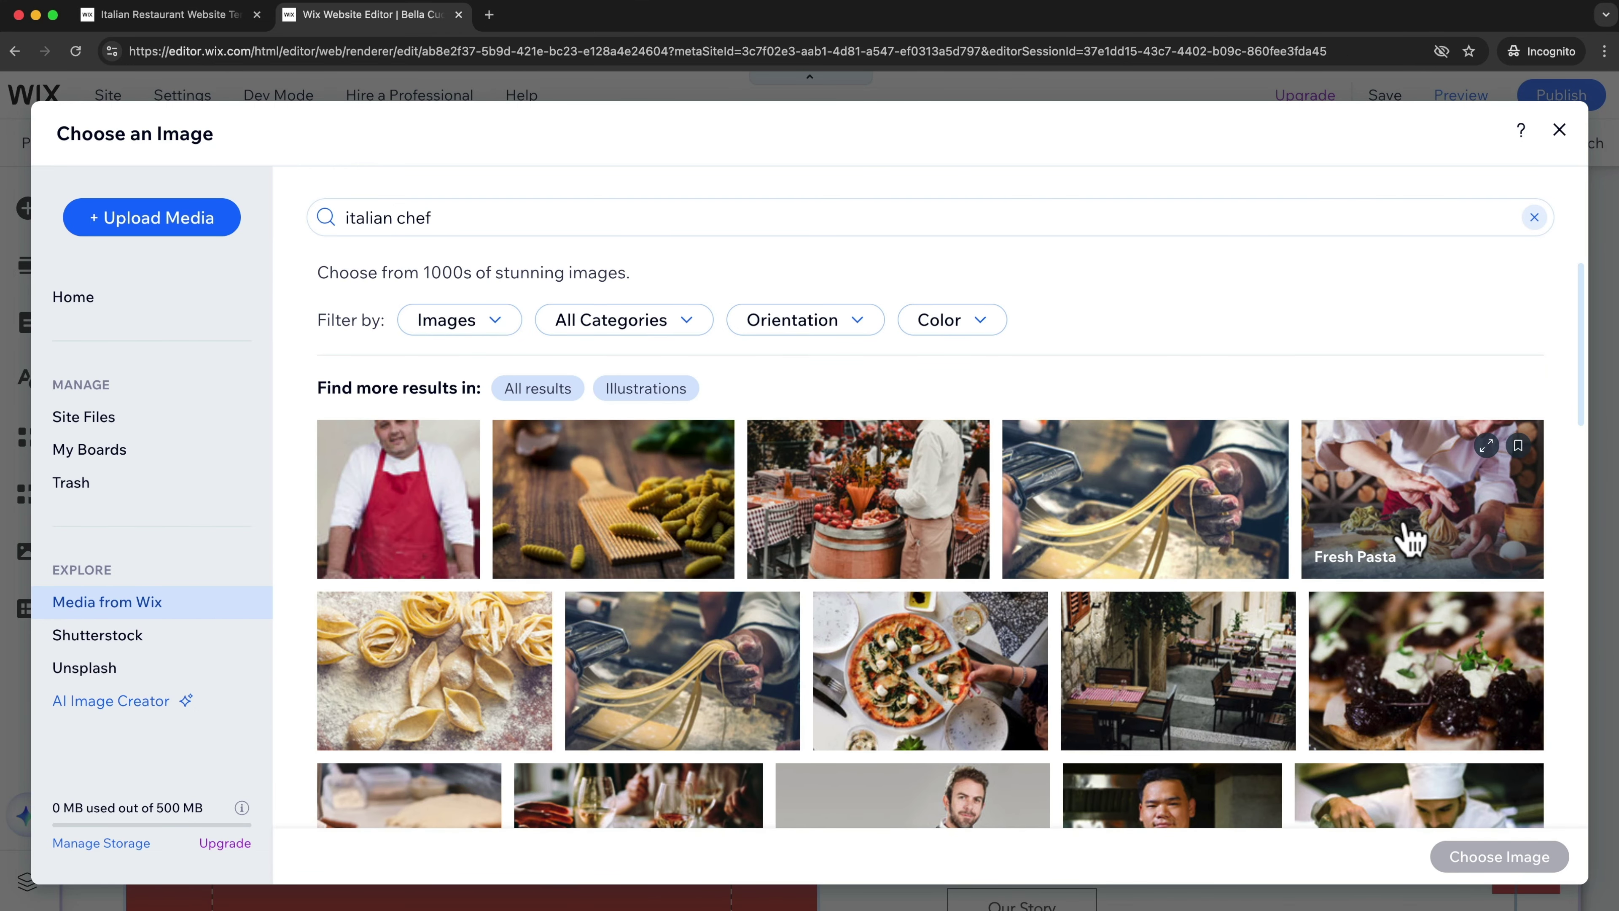
left_click(1412, 539)
left_click(1451, 865)
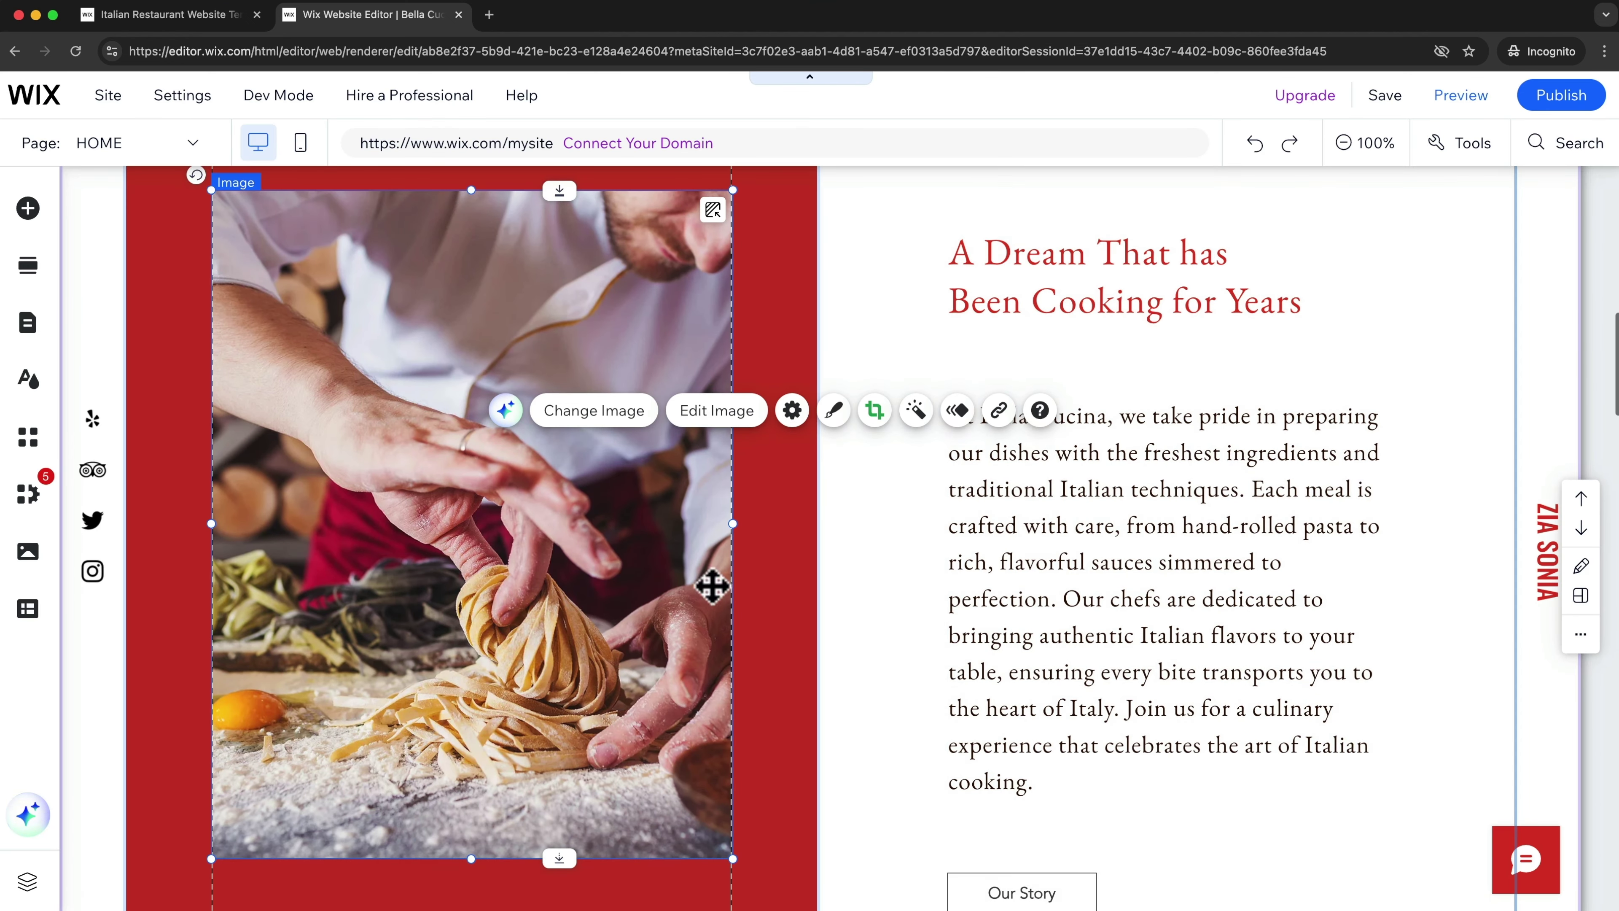
left_click(849, 574)
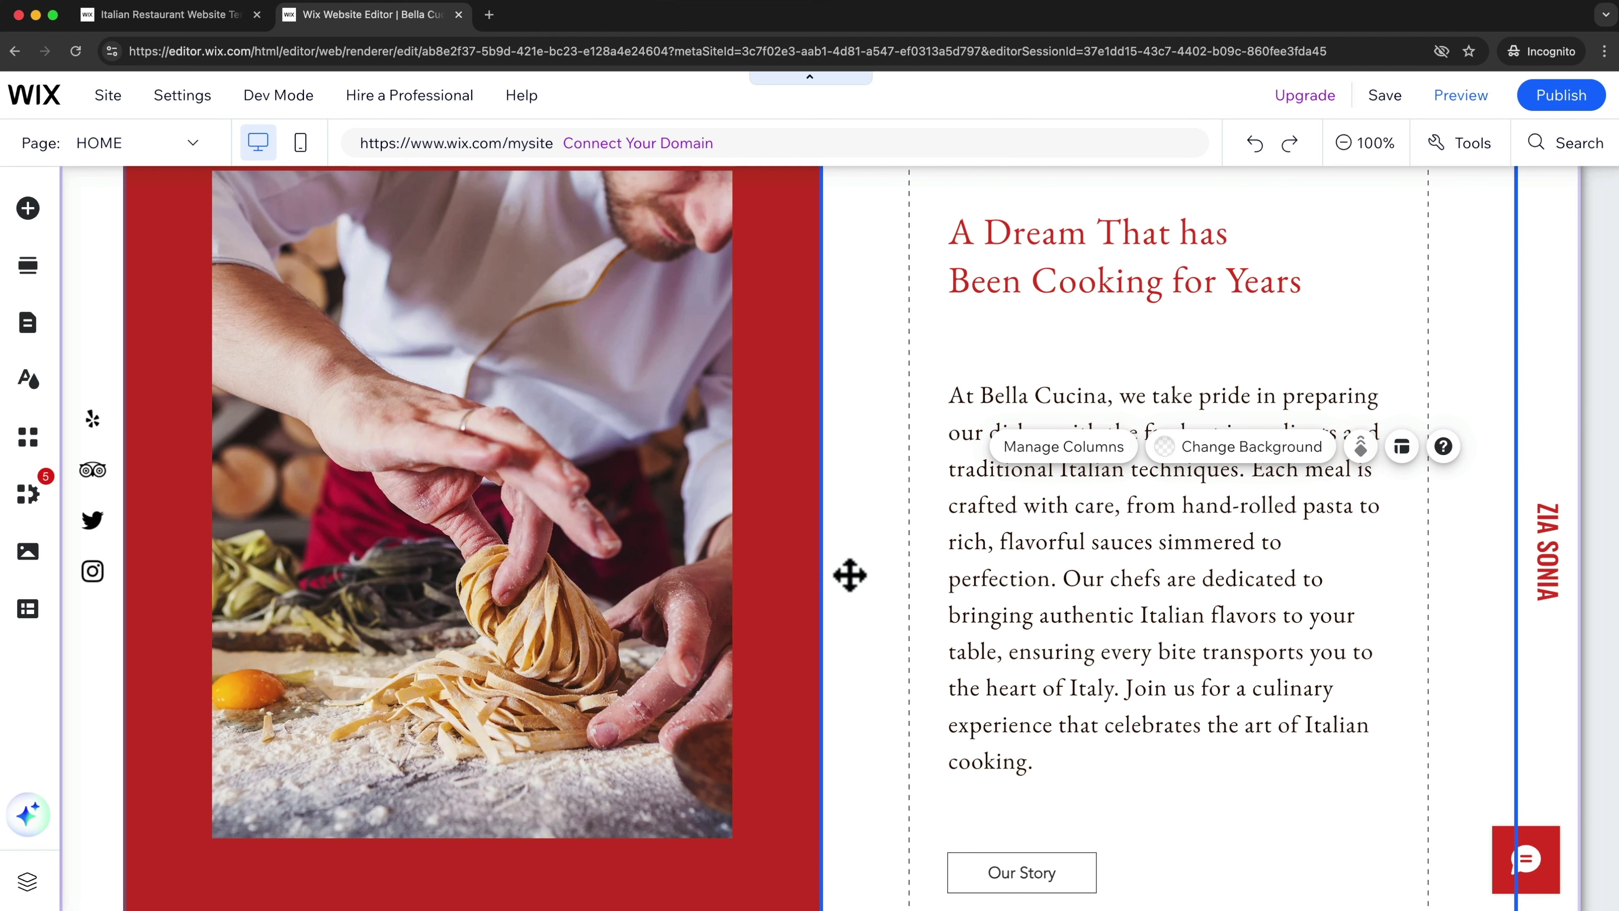
Step: Delete the Our Story button below the About paragraph
scroll(849, 574, "down", 3)
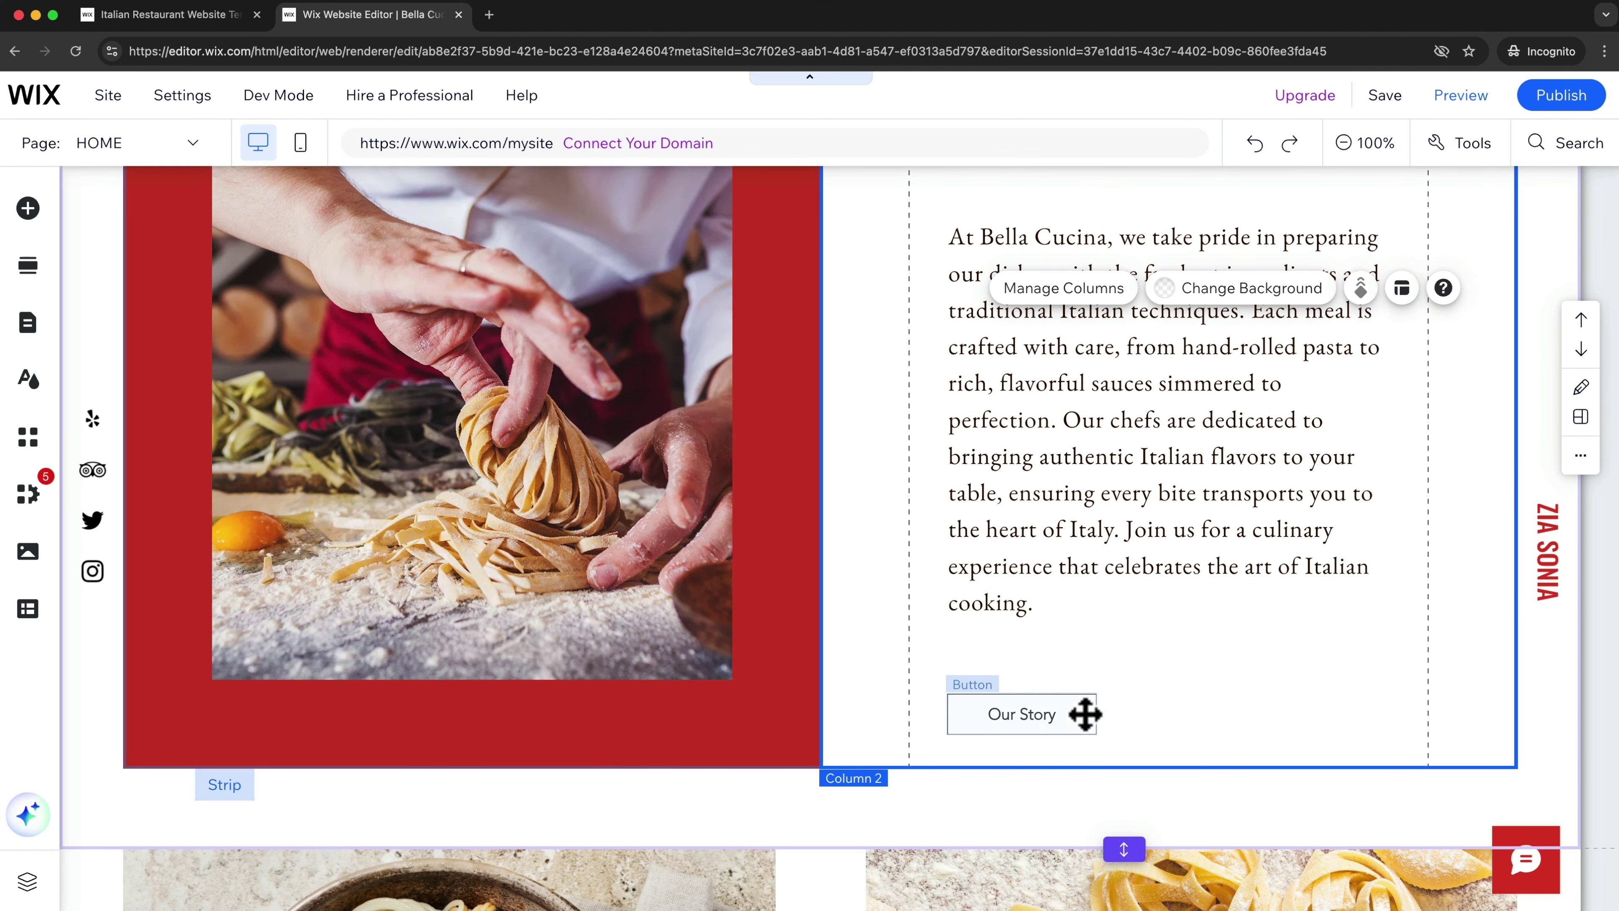
right_click(1048, 704)
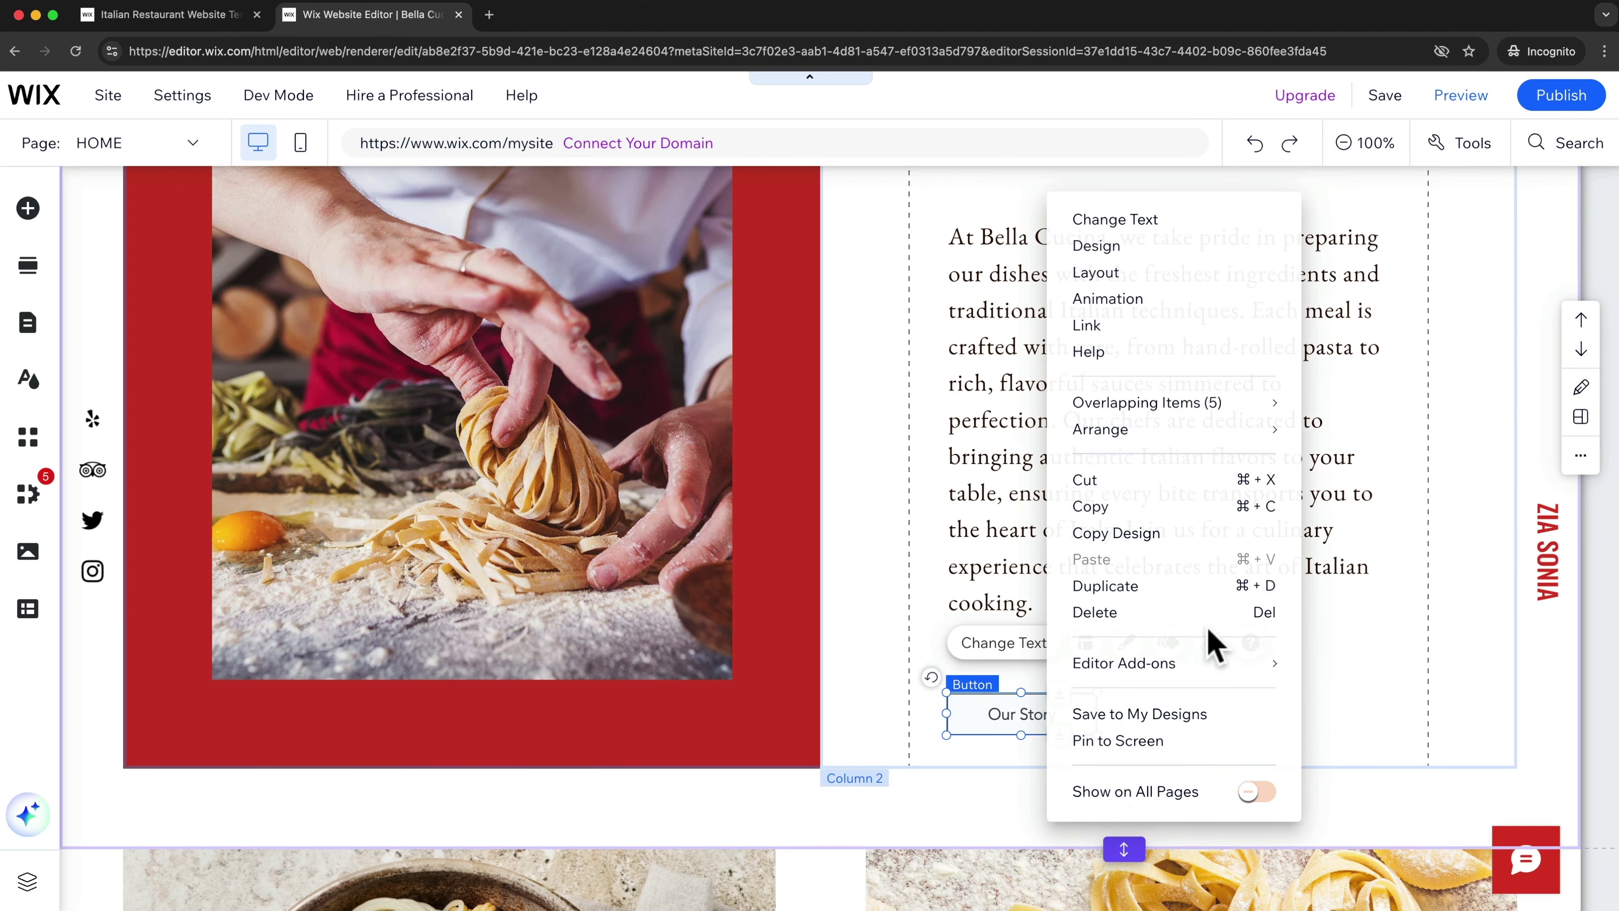
left_click(1135, 620)
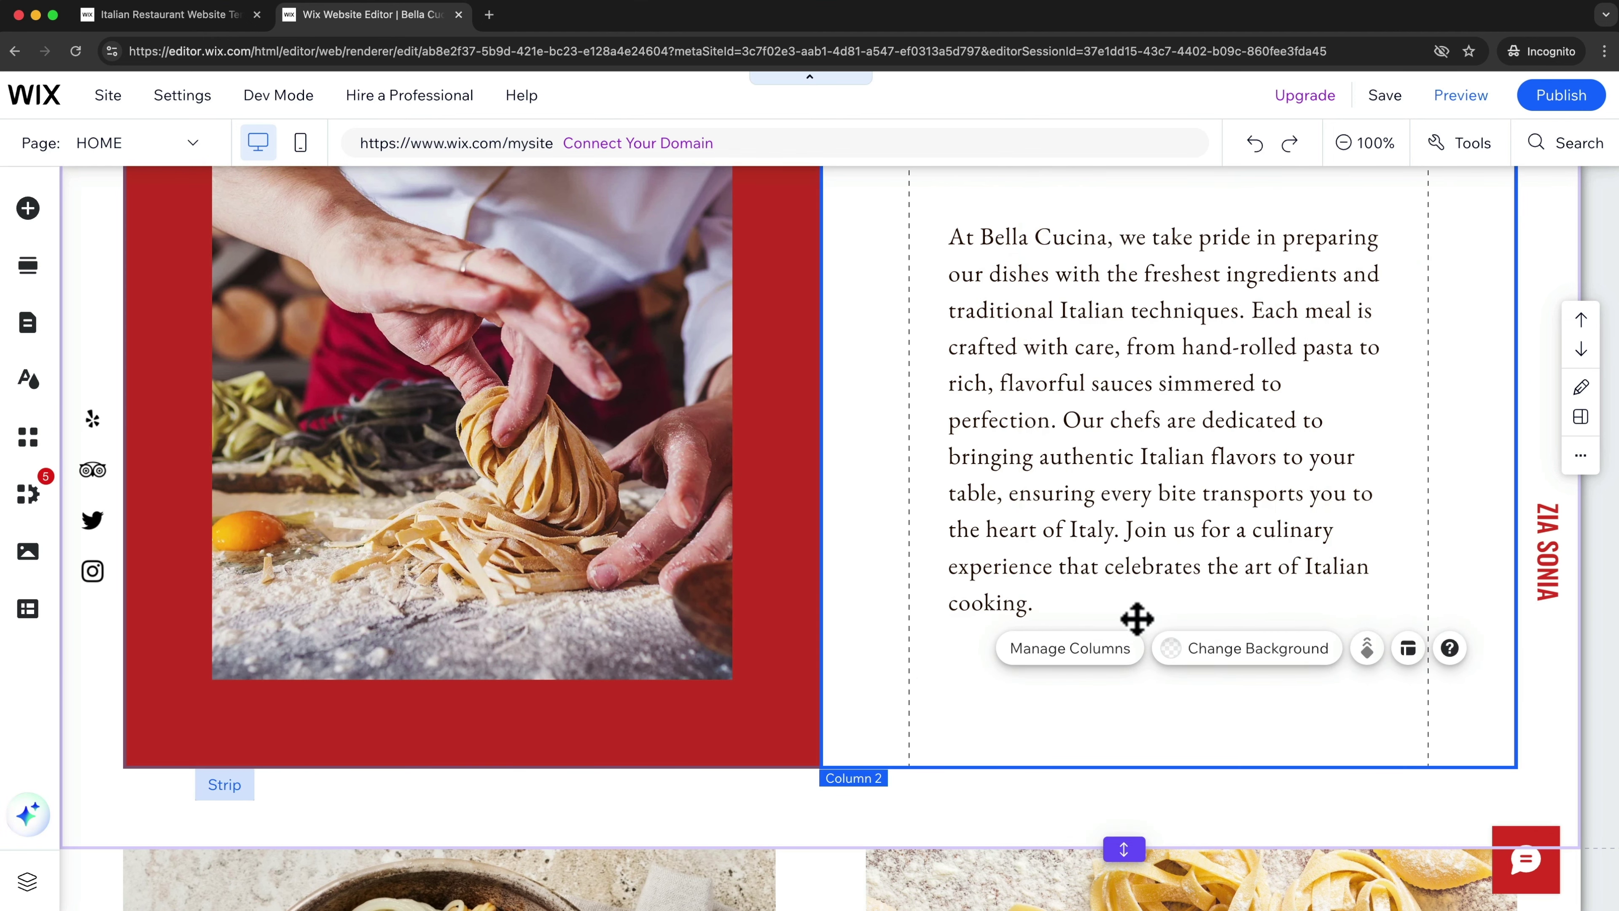
Step: Try to delete the entire About section from the home page
scroll(1145, 609, "up", 5)
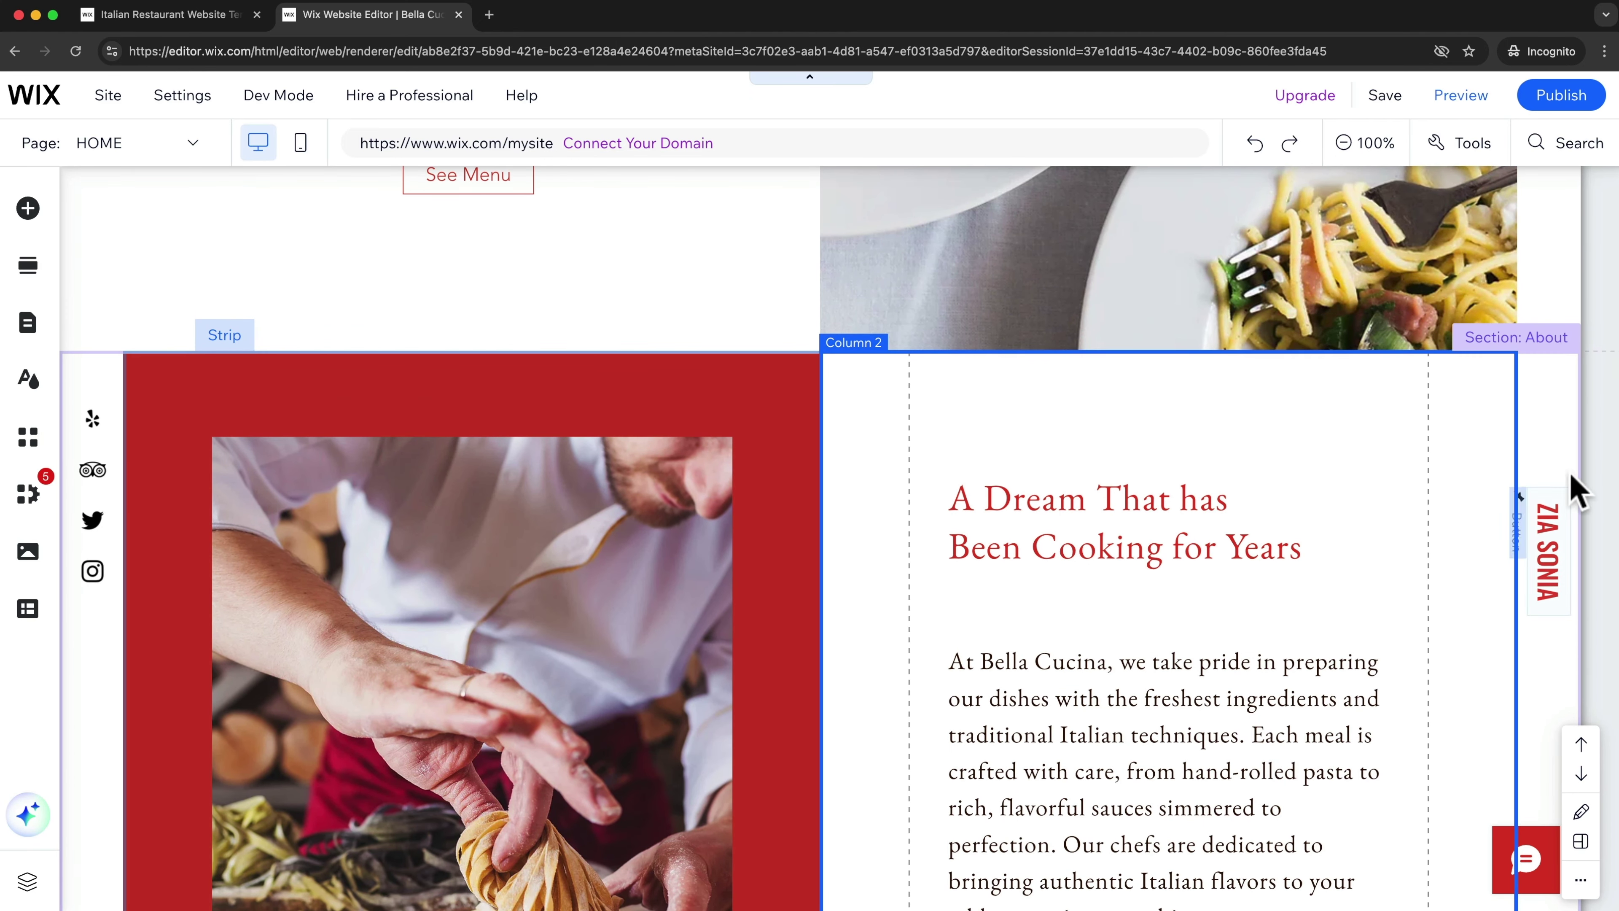
right_click(1553, 399)
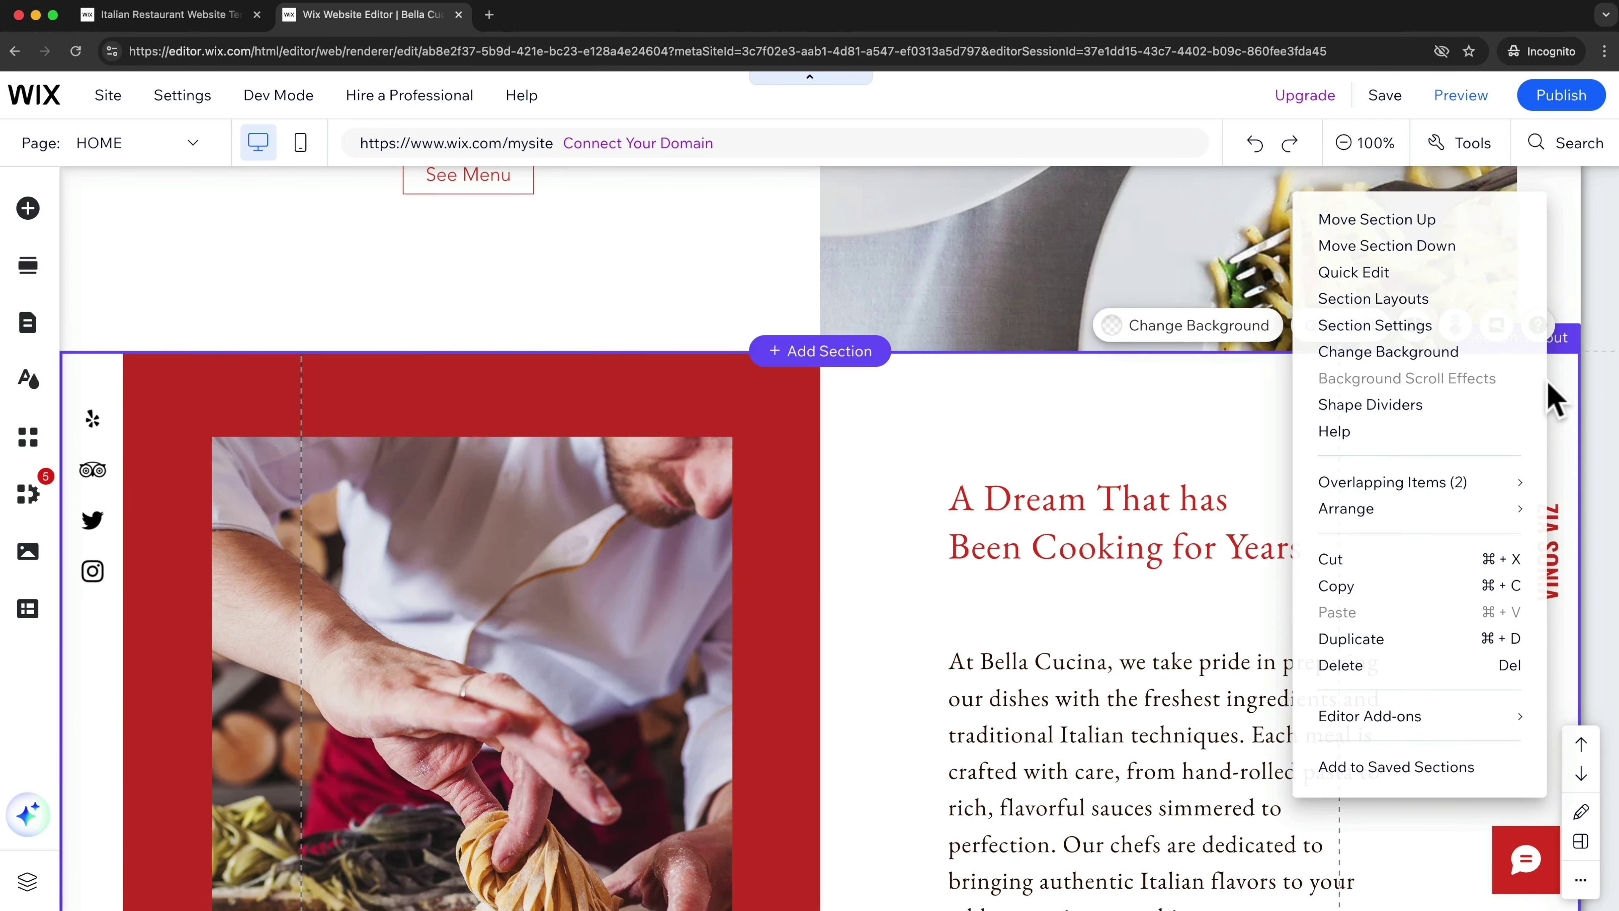
left_click(1426, 665)
scroll(755, 724, "up", 10)
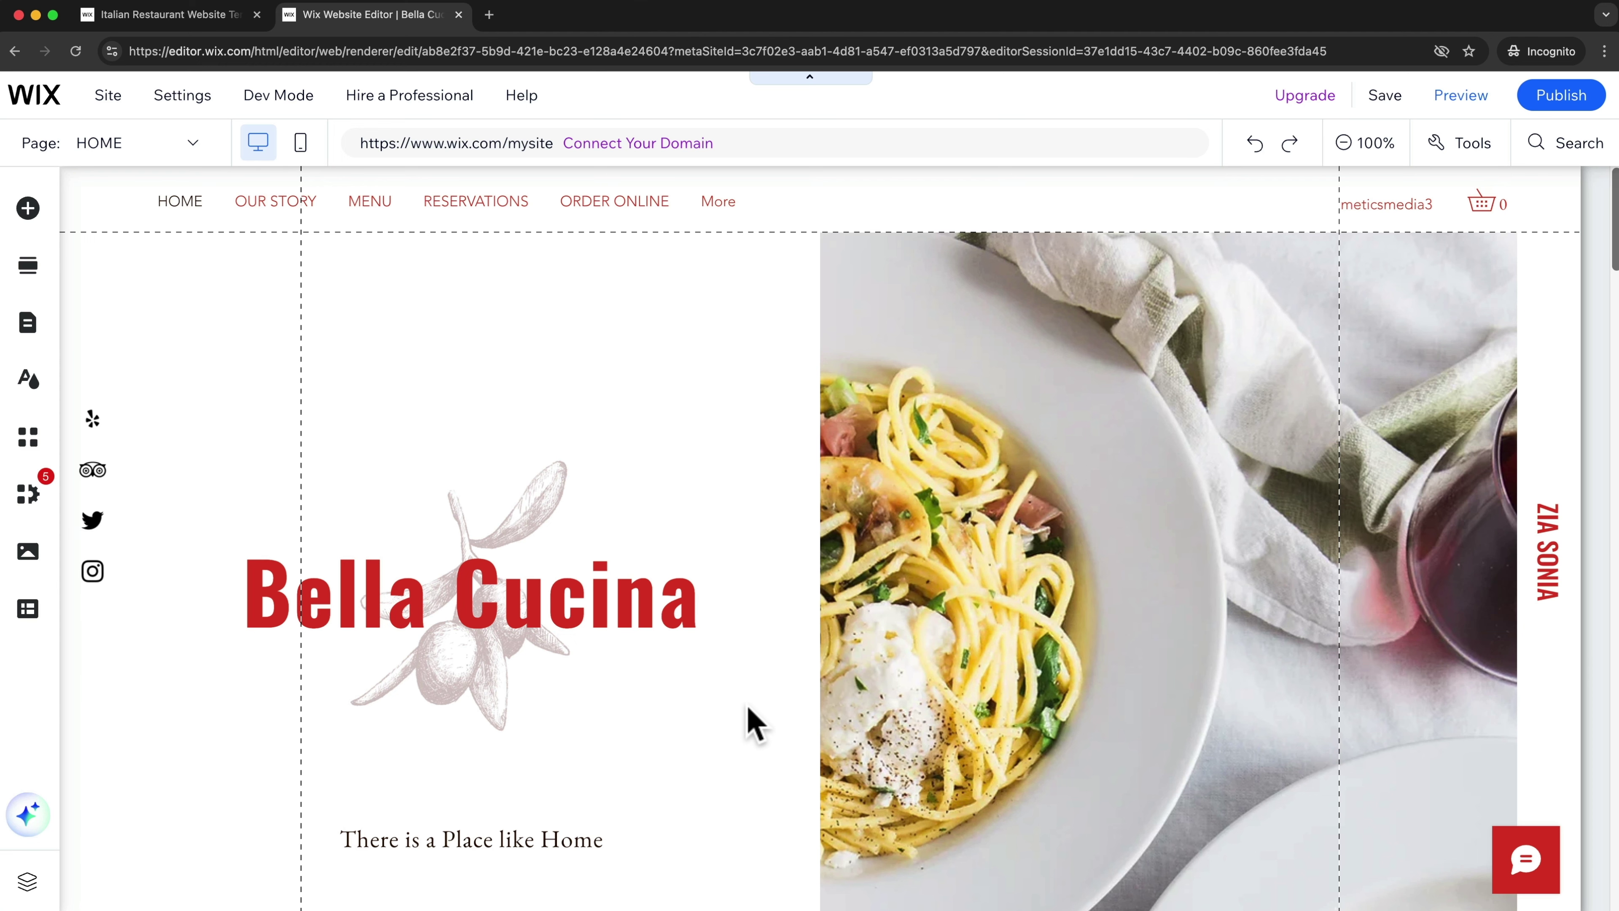
Step: Add the ready-made "Our Team." section with four member cards between the Reserve a Table section and the Contact Us area
mouse_move(768, 727)
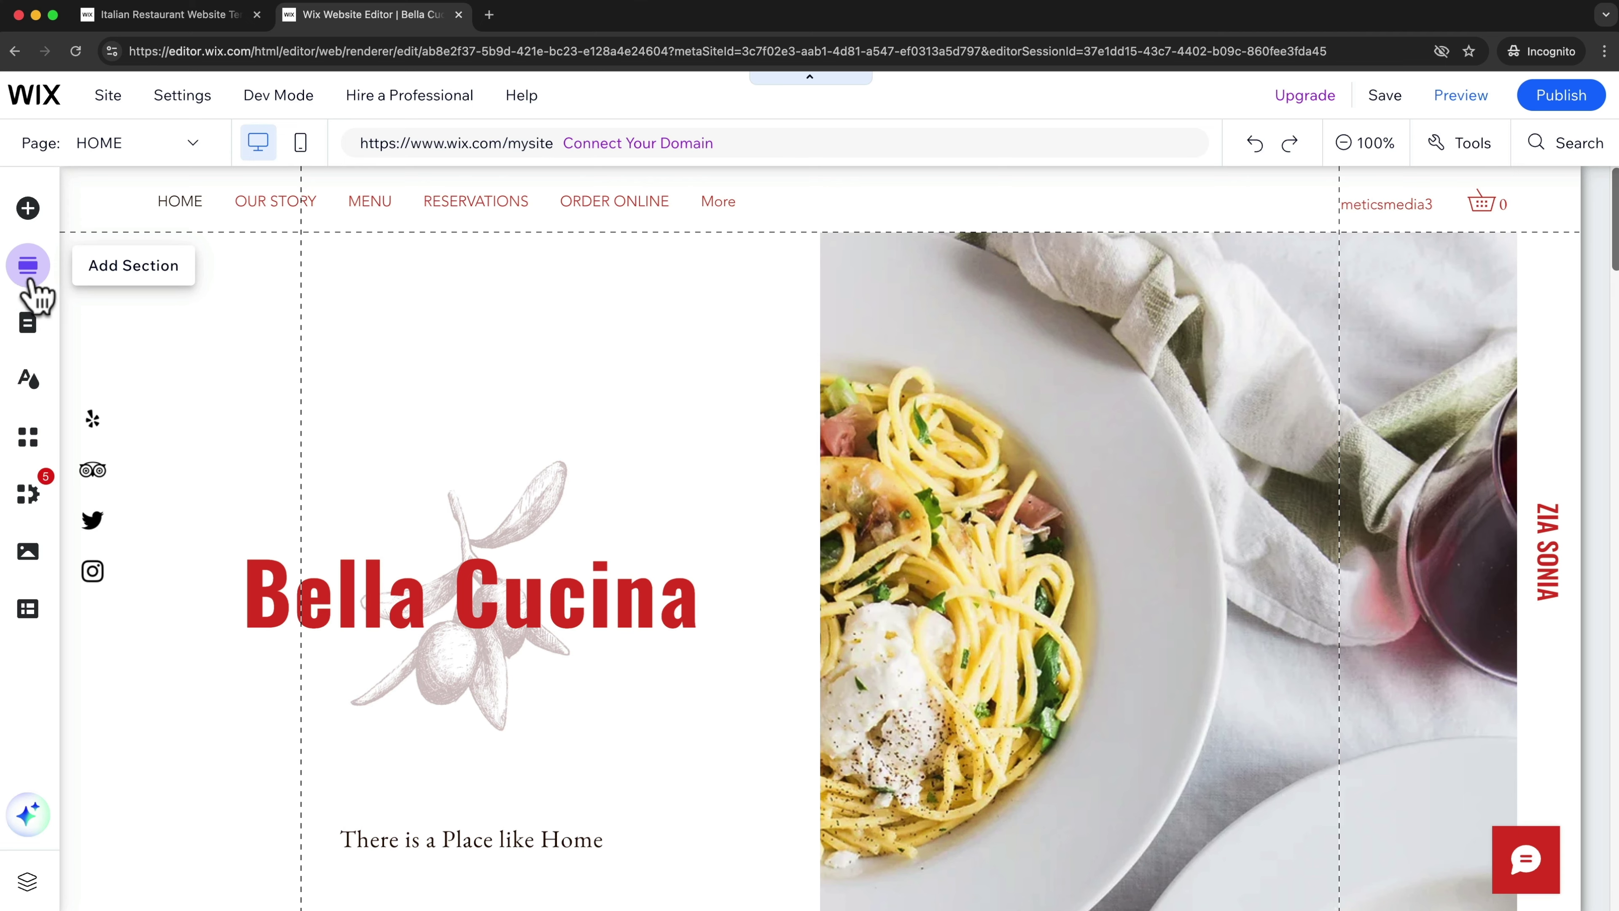
left_click(29, 264)
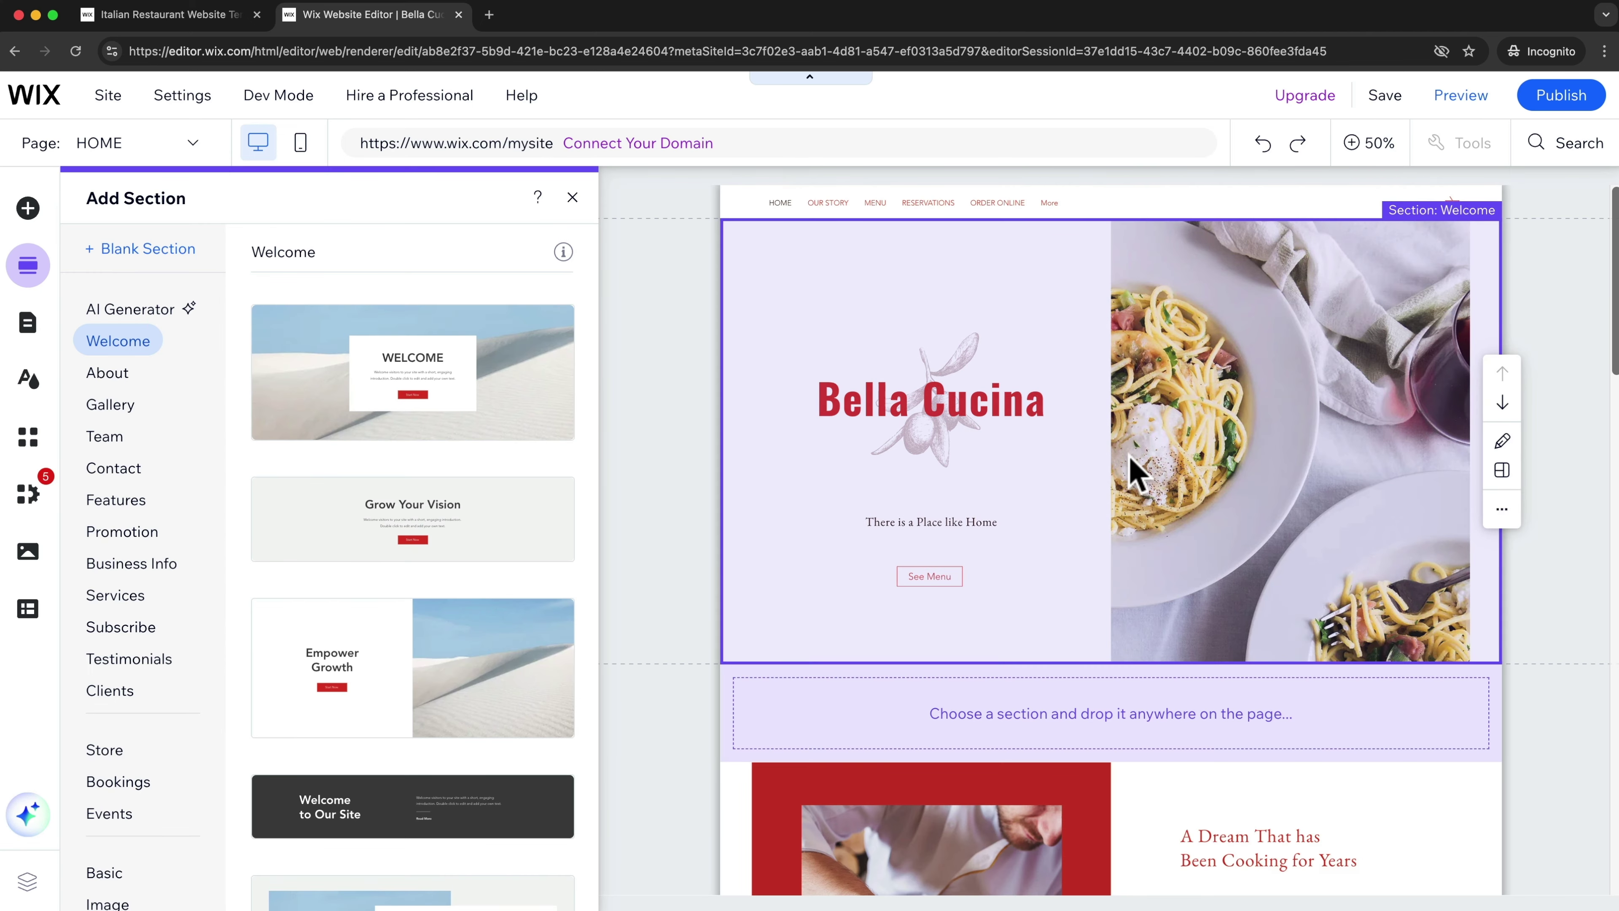
scroll(1136, 471, "down", 10)
scroll(1111, 437, "down", 8)
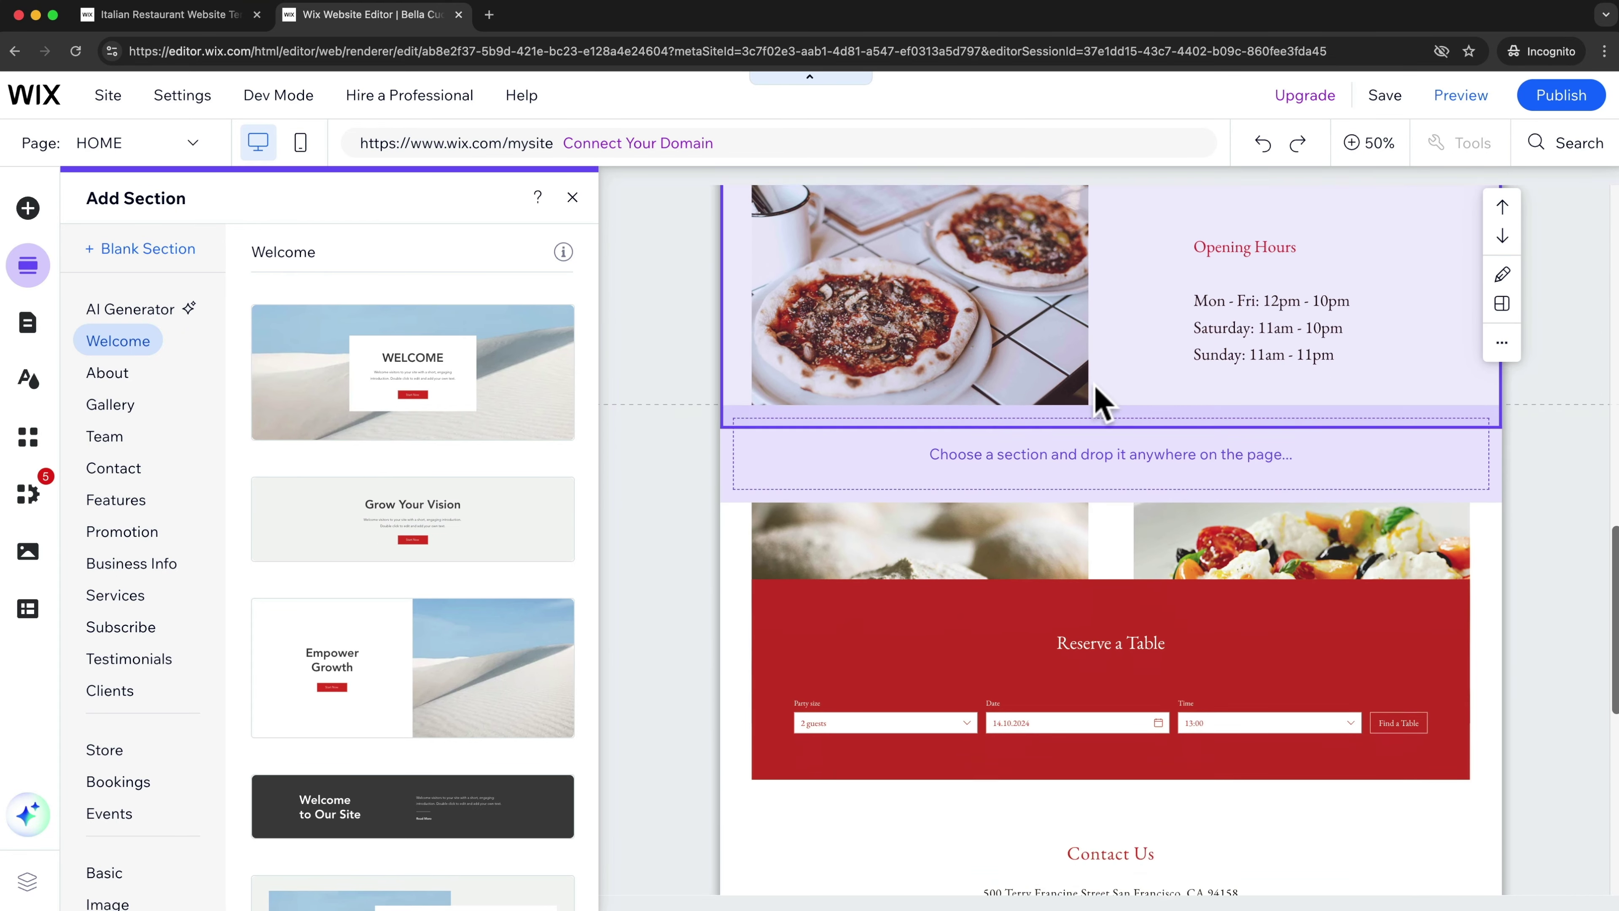
scroll(1101, 402, "down", 6)
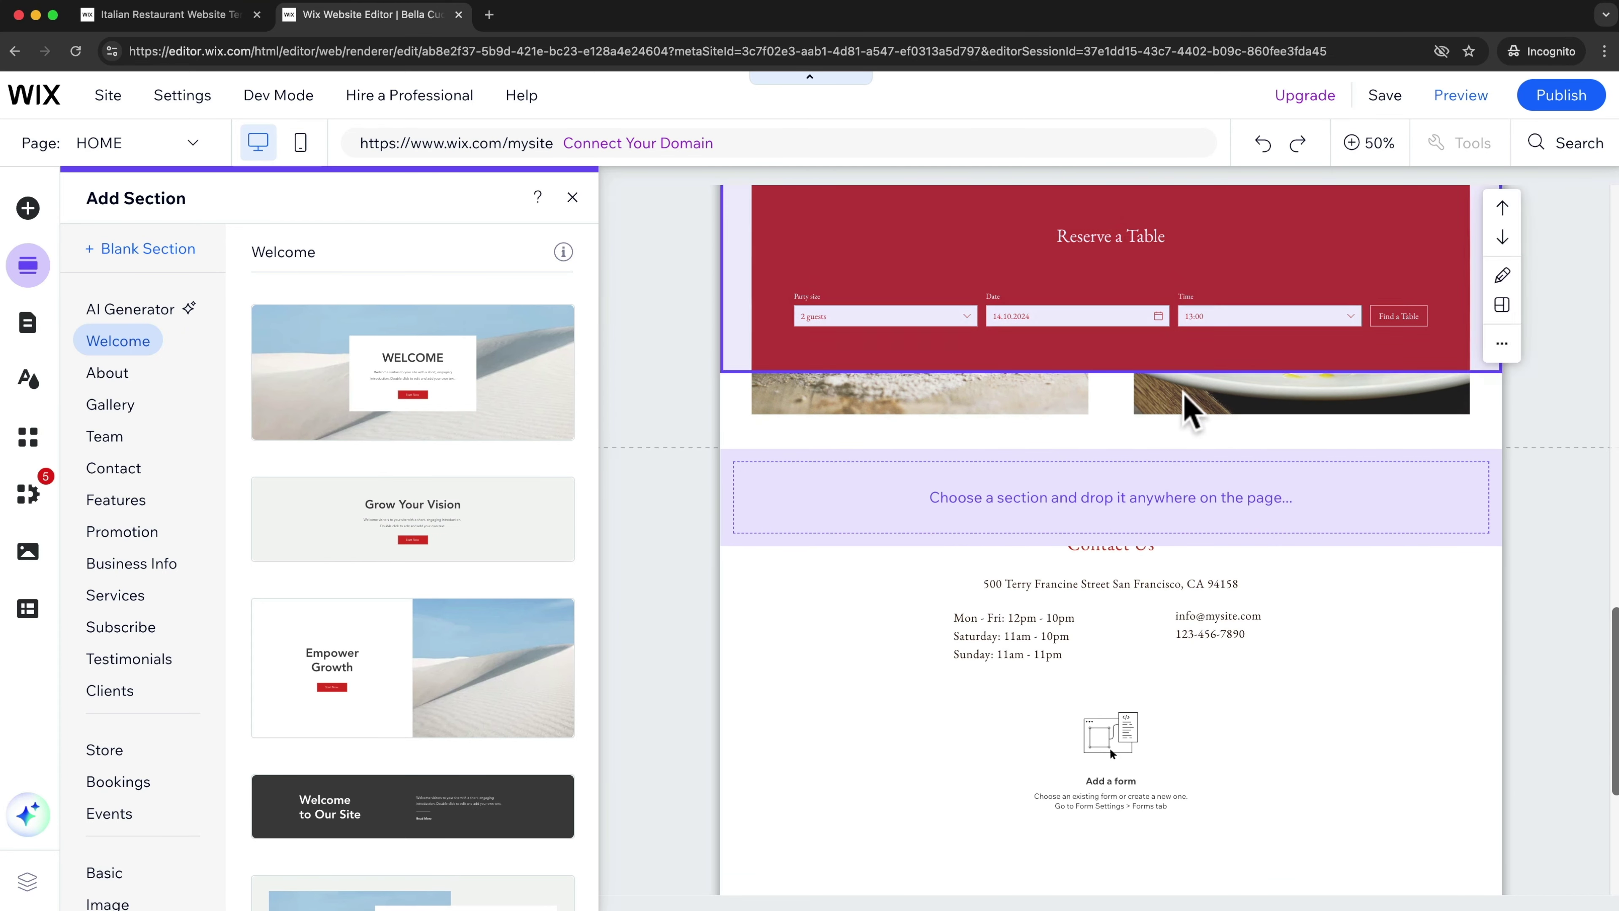
scroll(1183, 390, "up", 2)
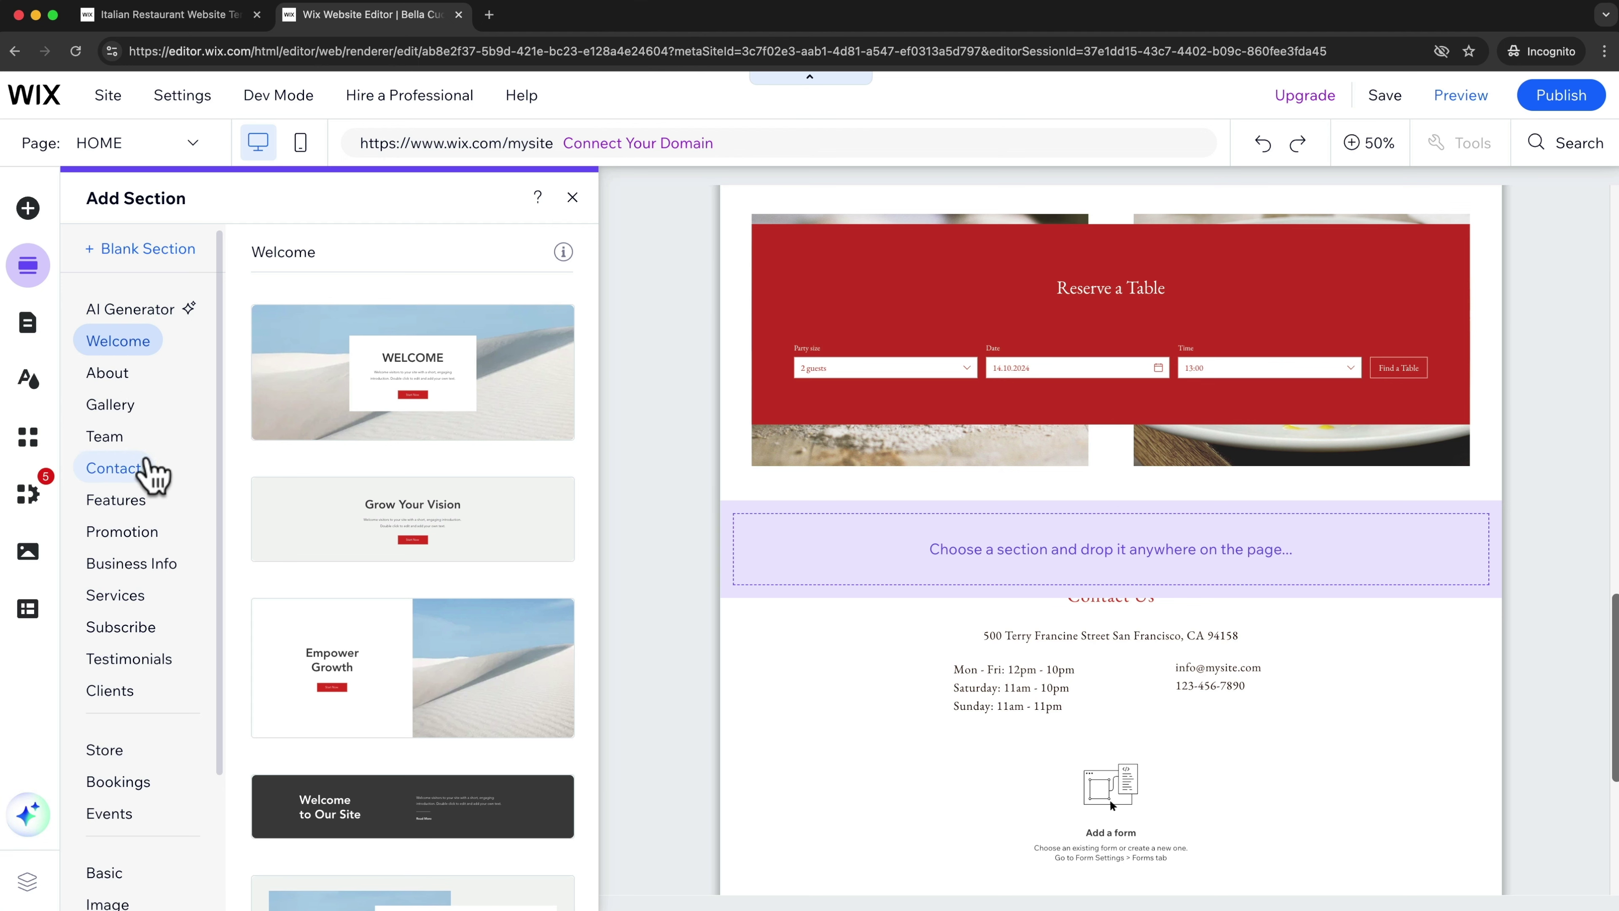
left_click(350, 536)
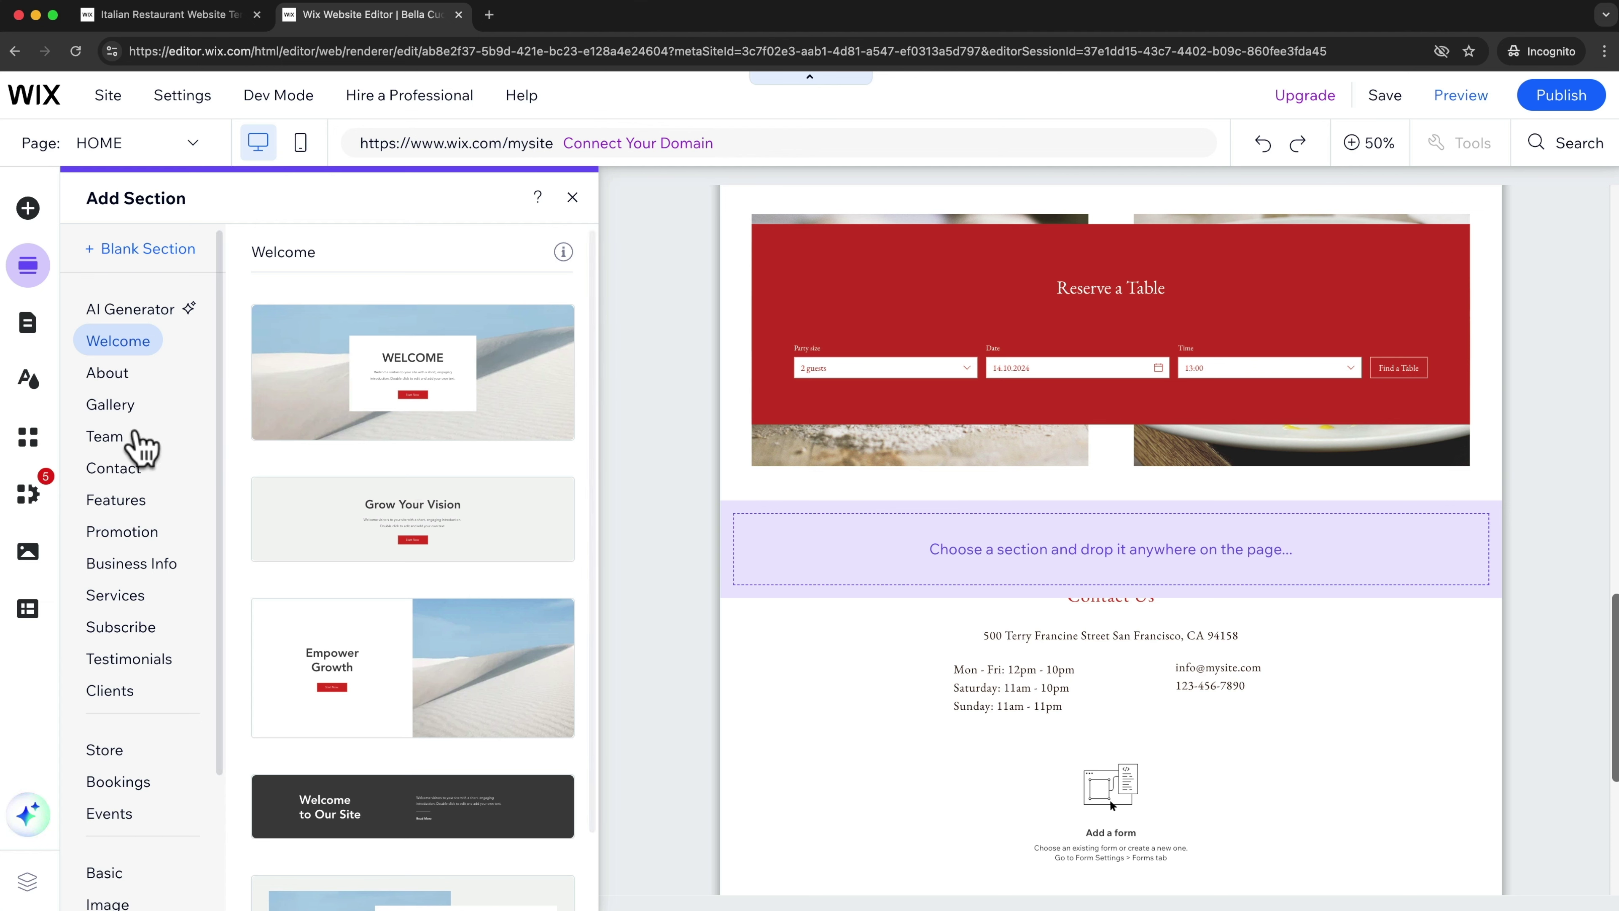
left_click(104, 437)
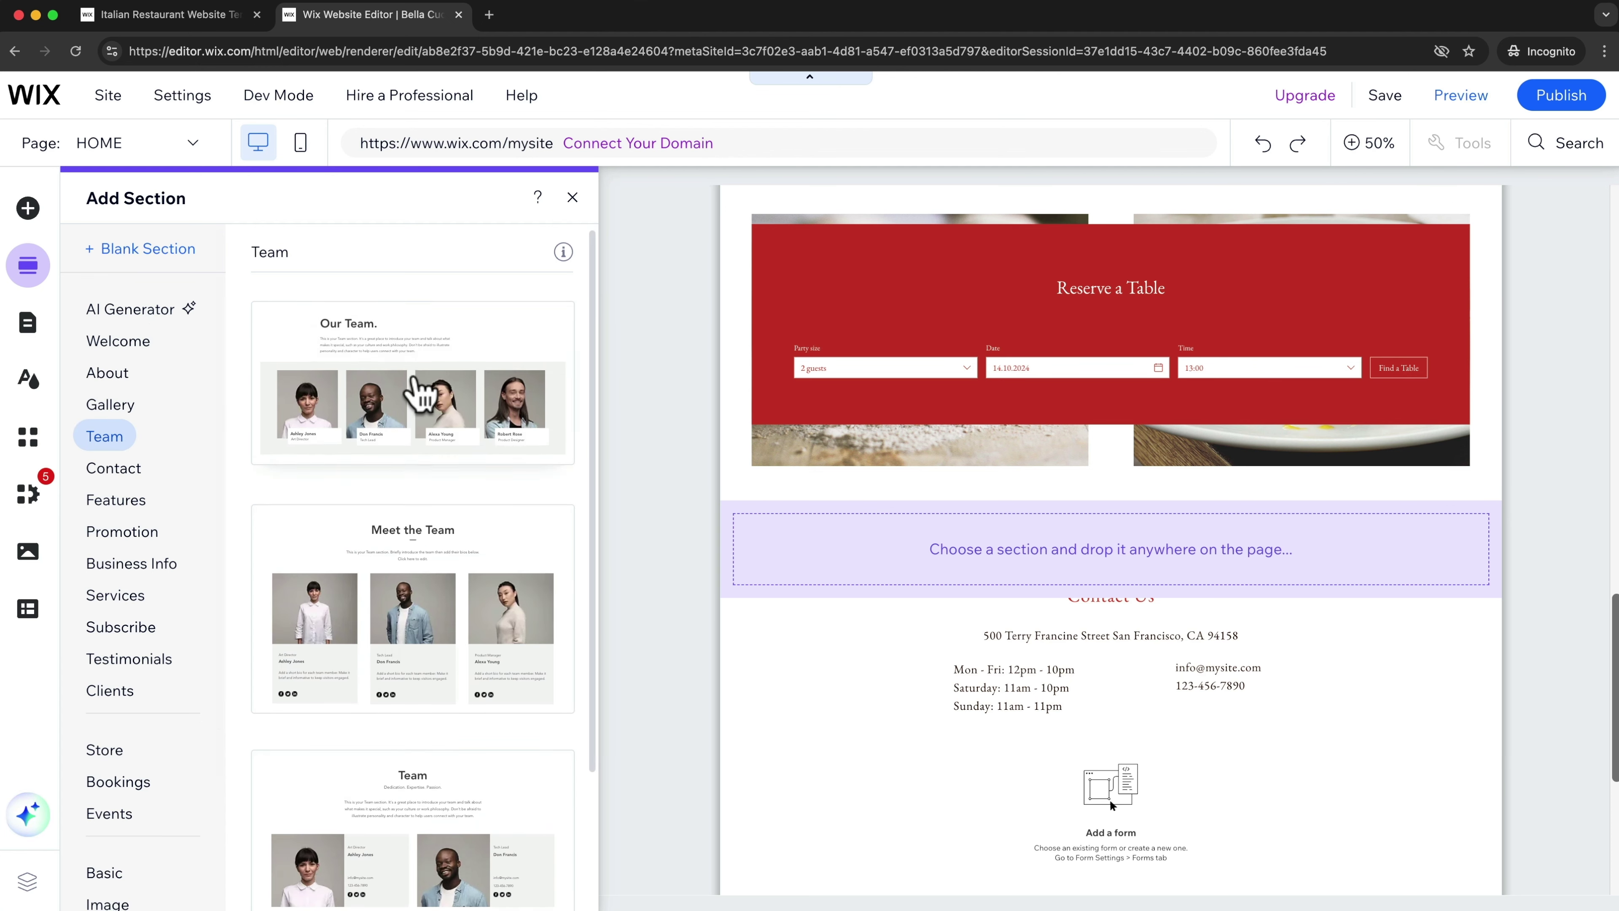
scroll(422, 392, "down", 3)
scroll(401, 523, "up", 3)
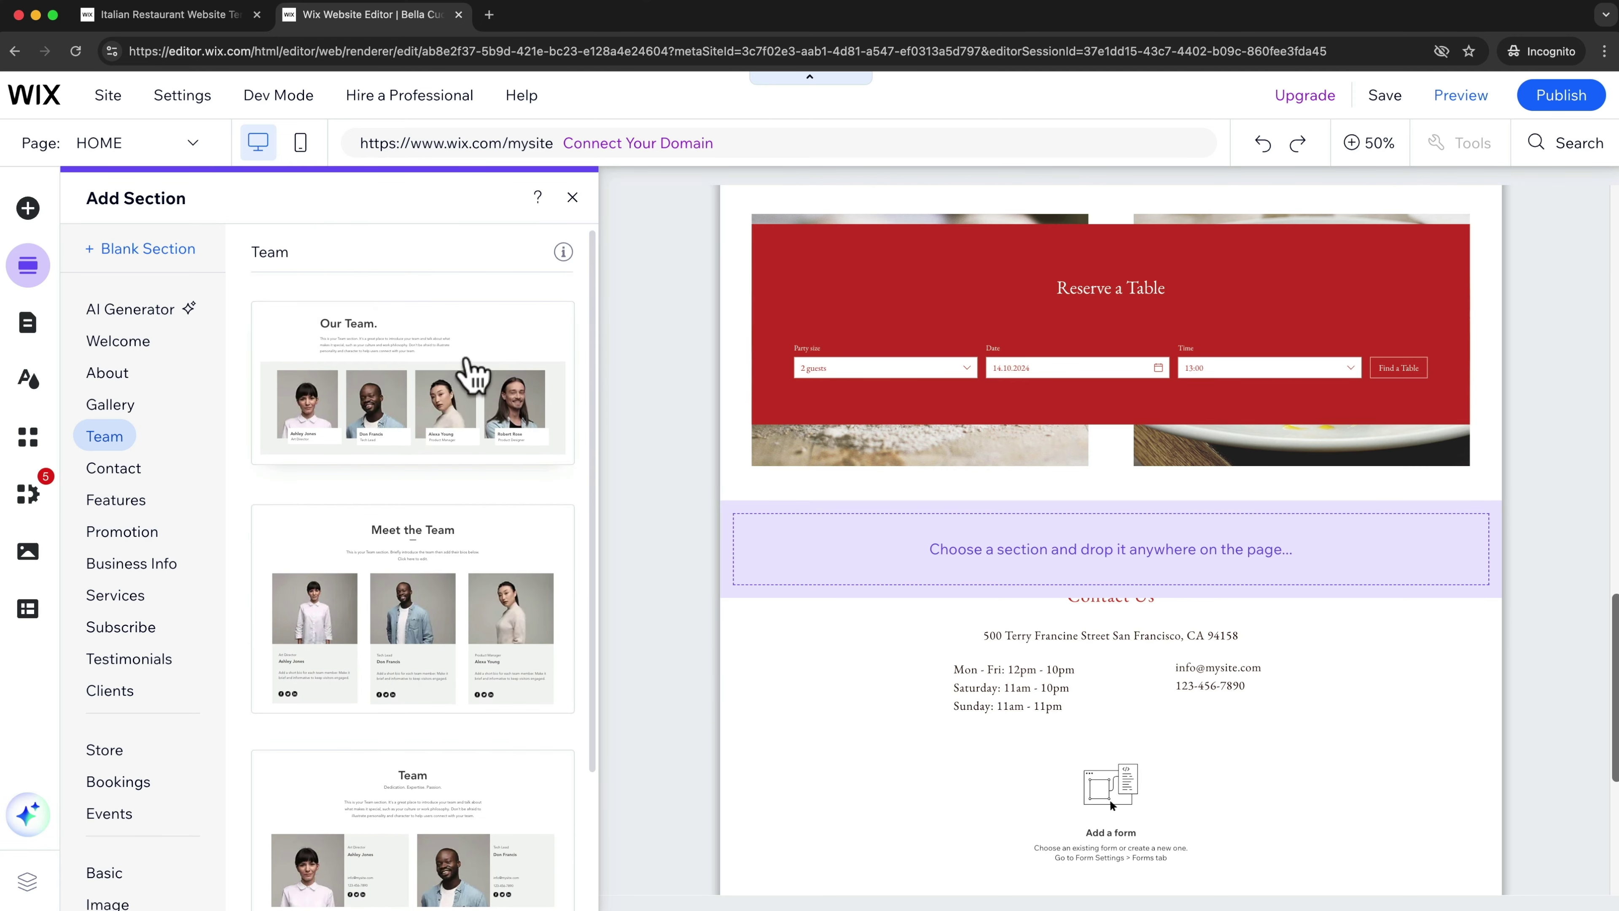
left_click(459, 369)
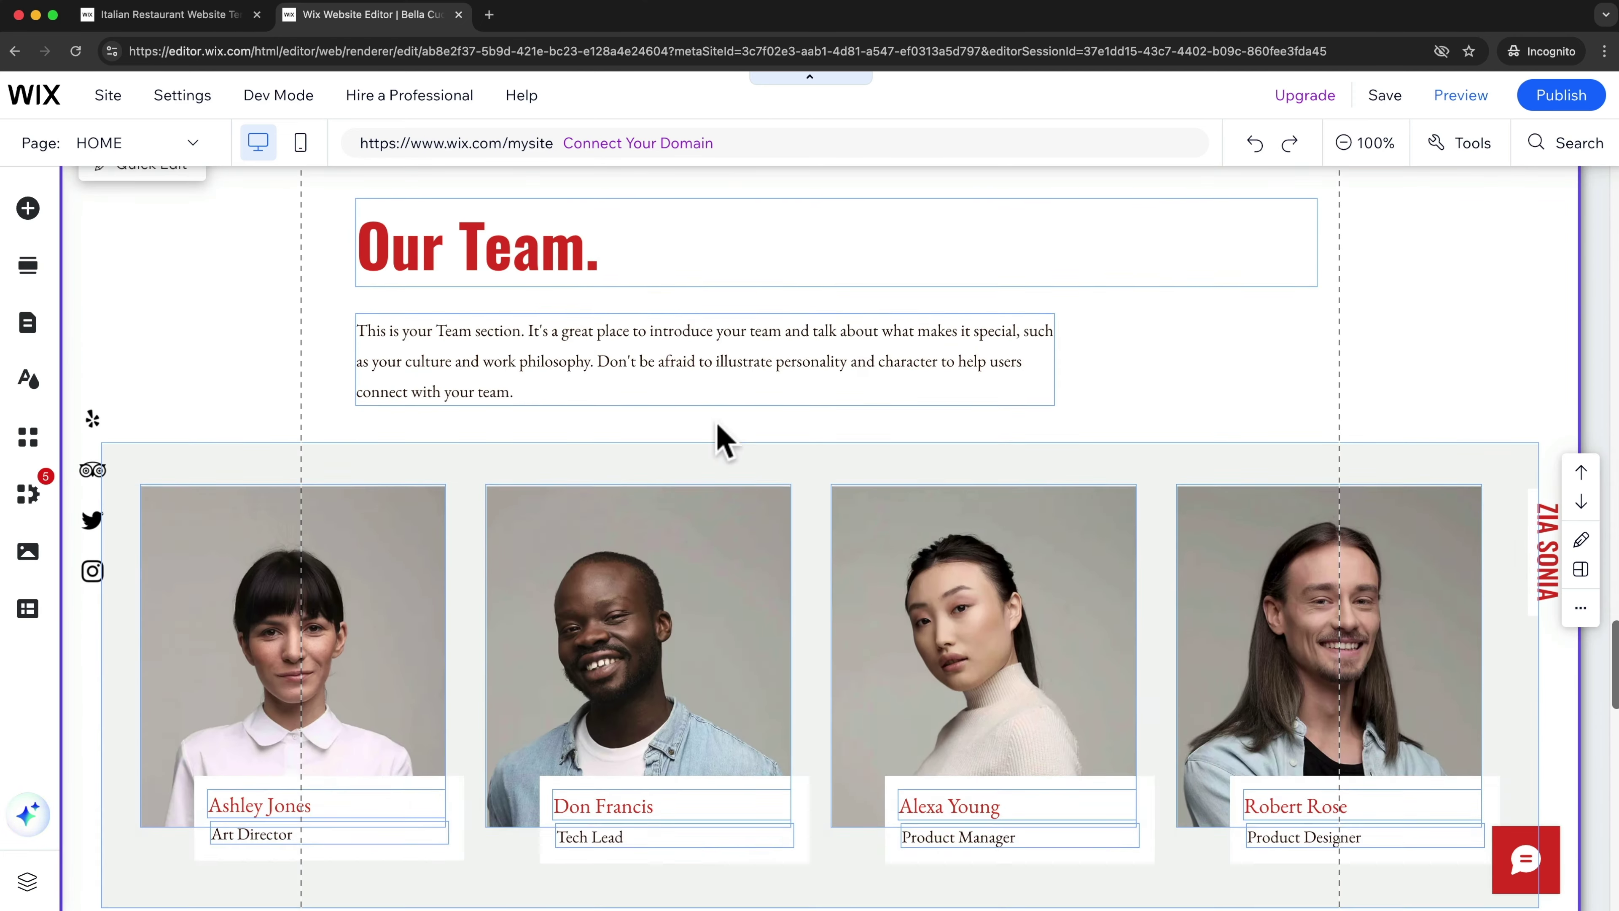
scroll(770, 307, "up", 2)
scroll(1127, 528, "down", 3)
scroll(1159, 574, "up", 1)
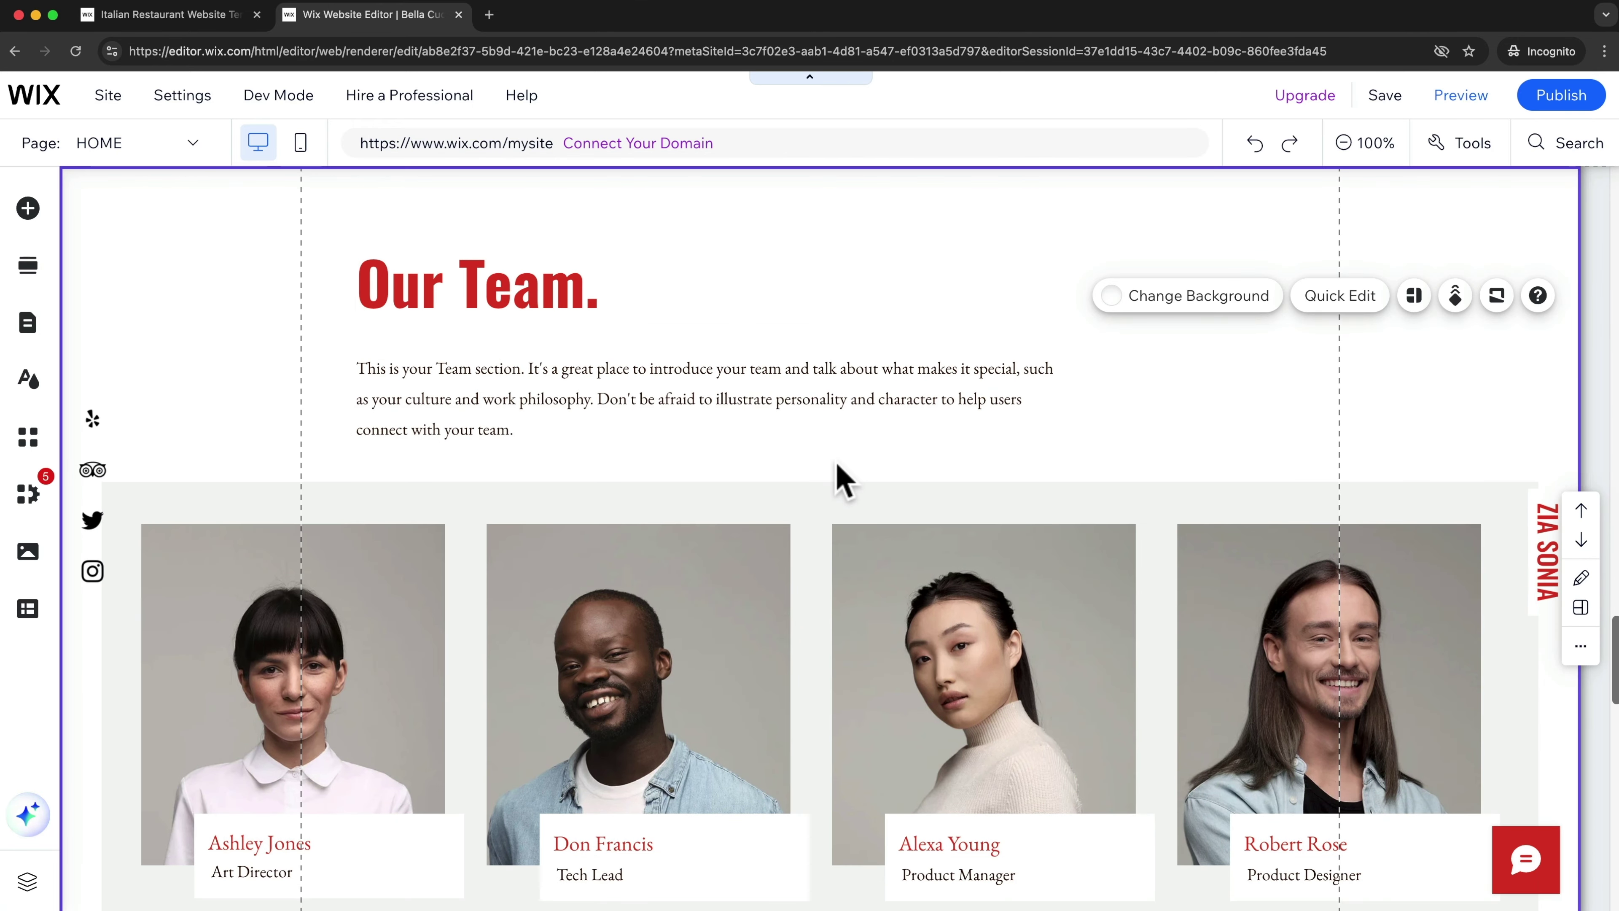
left_click(577, 295)
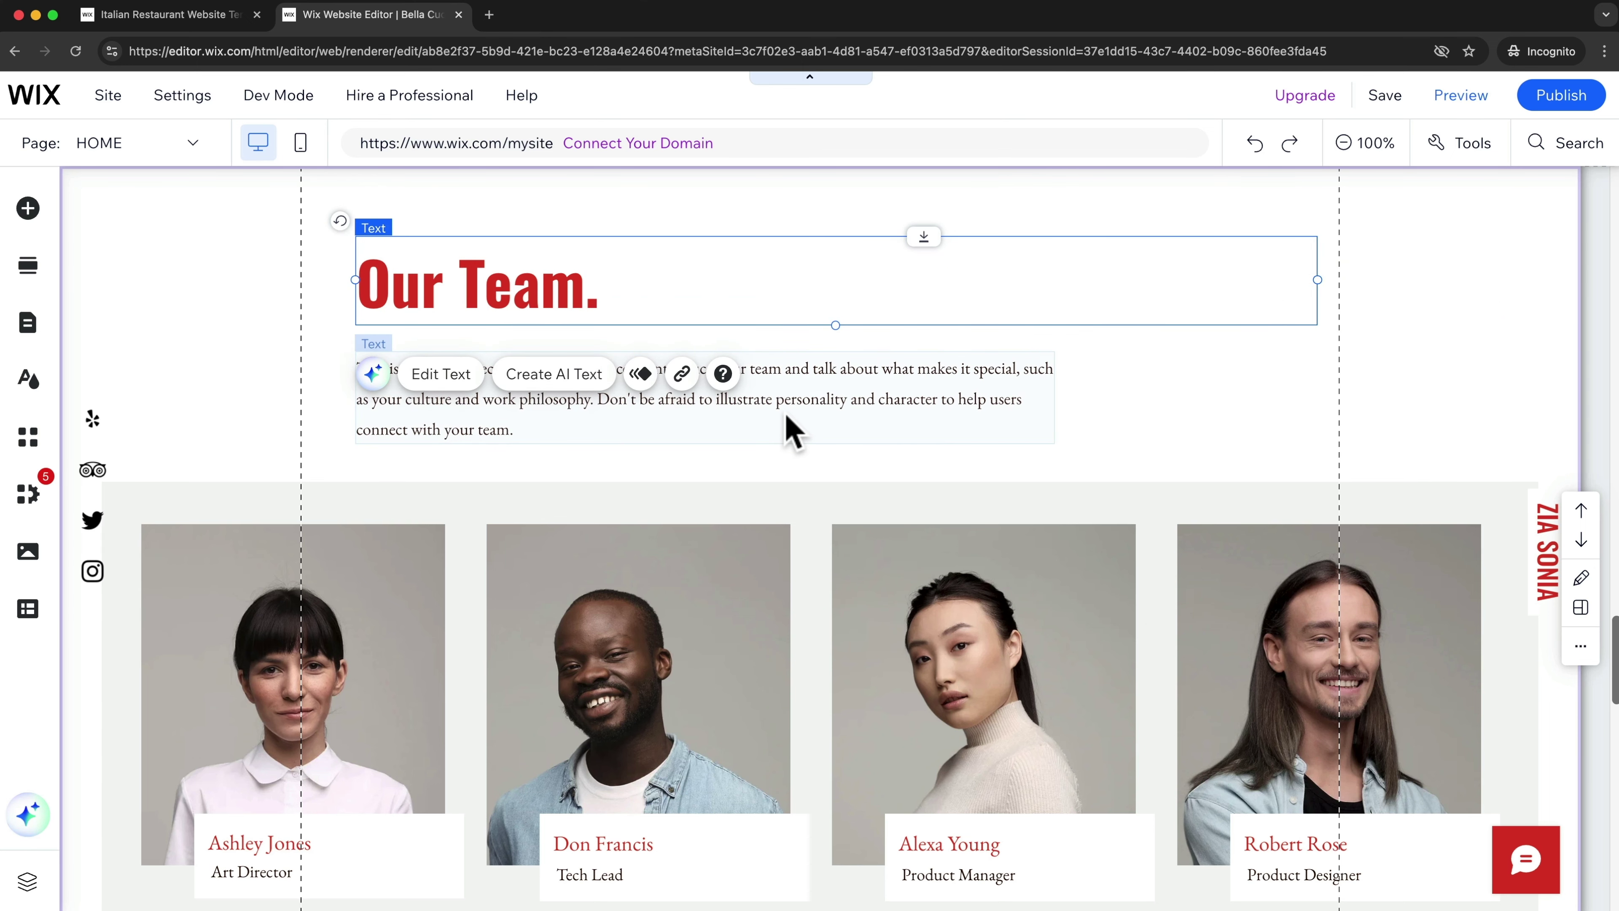
scroll(1175, 452, "up", 1)
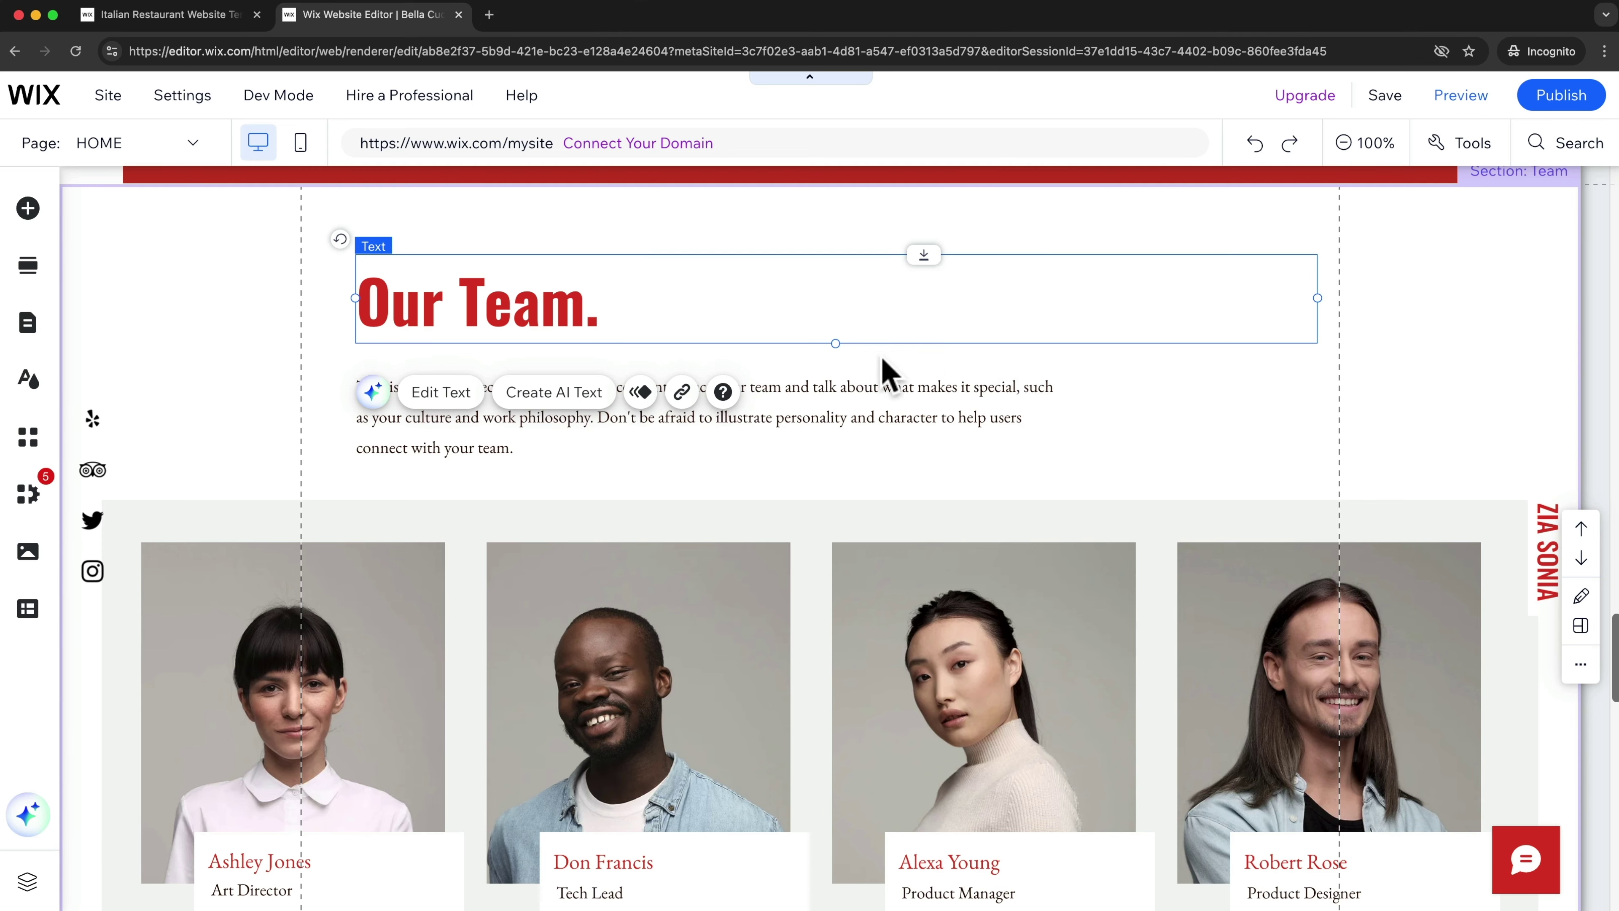
scroll(867, 405, "down", 2)
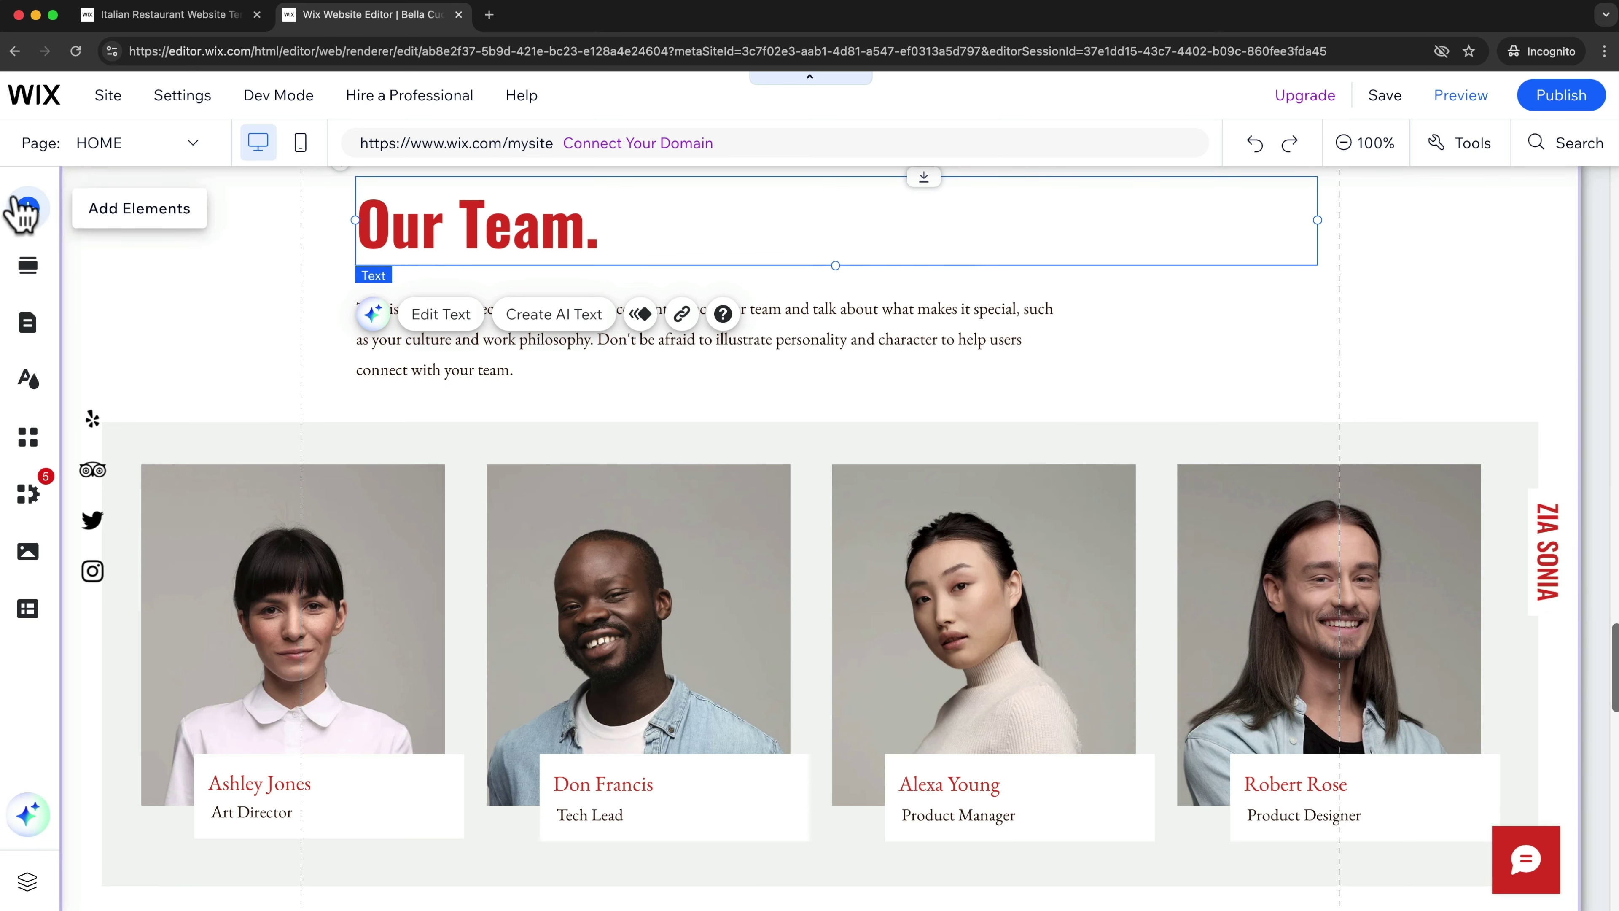
Step: Add a dark themed button to the Our Team section of the home page
left_click(27, 213)
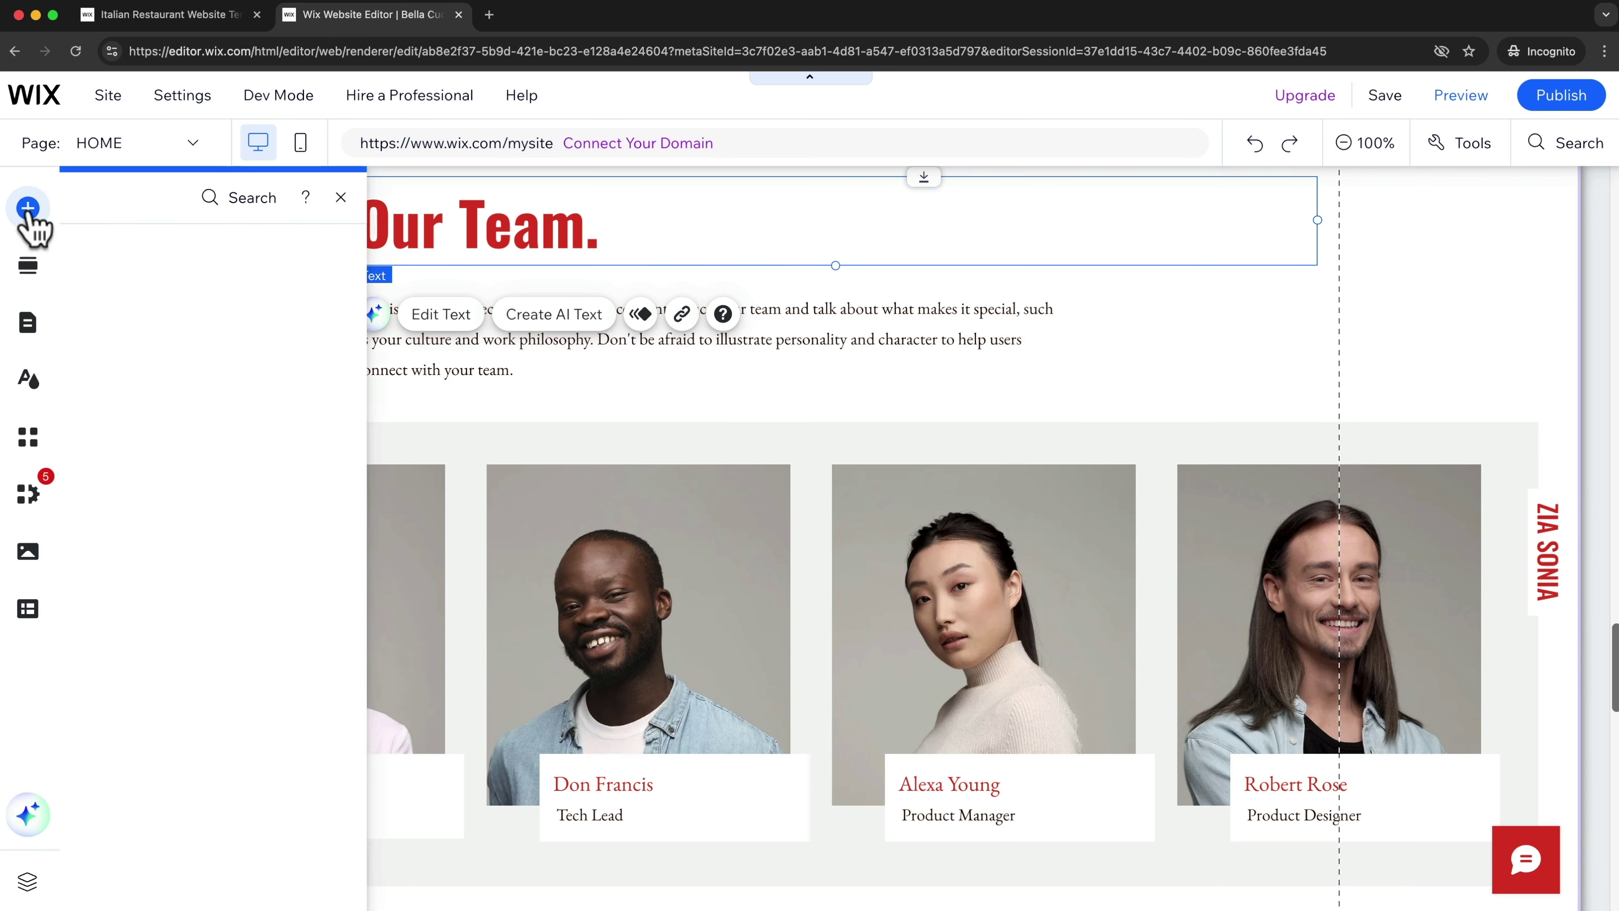
left_click(101, 250)
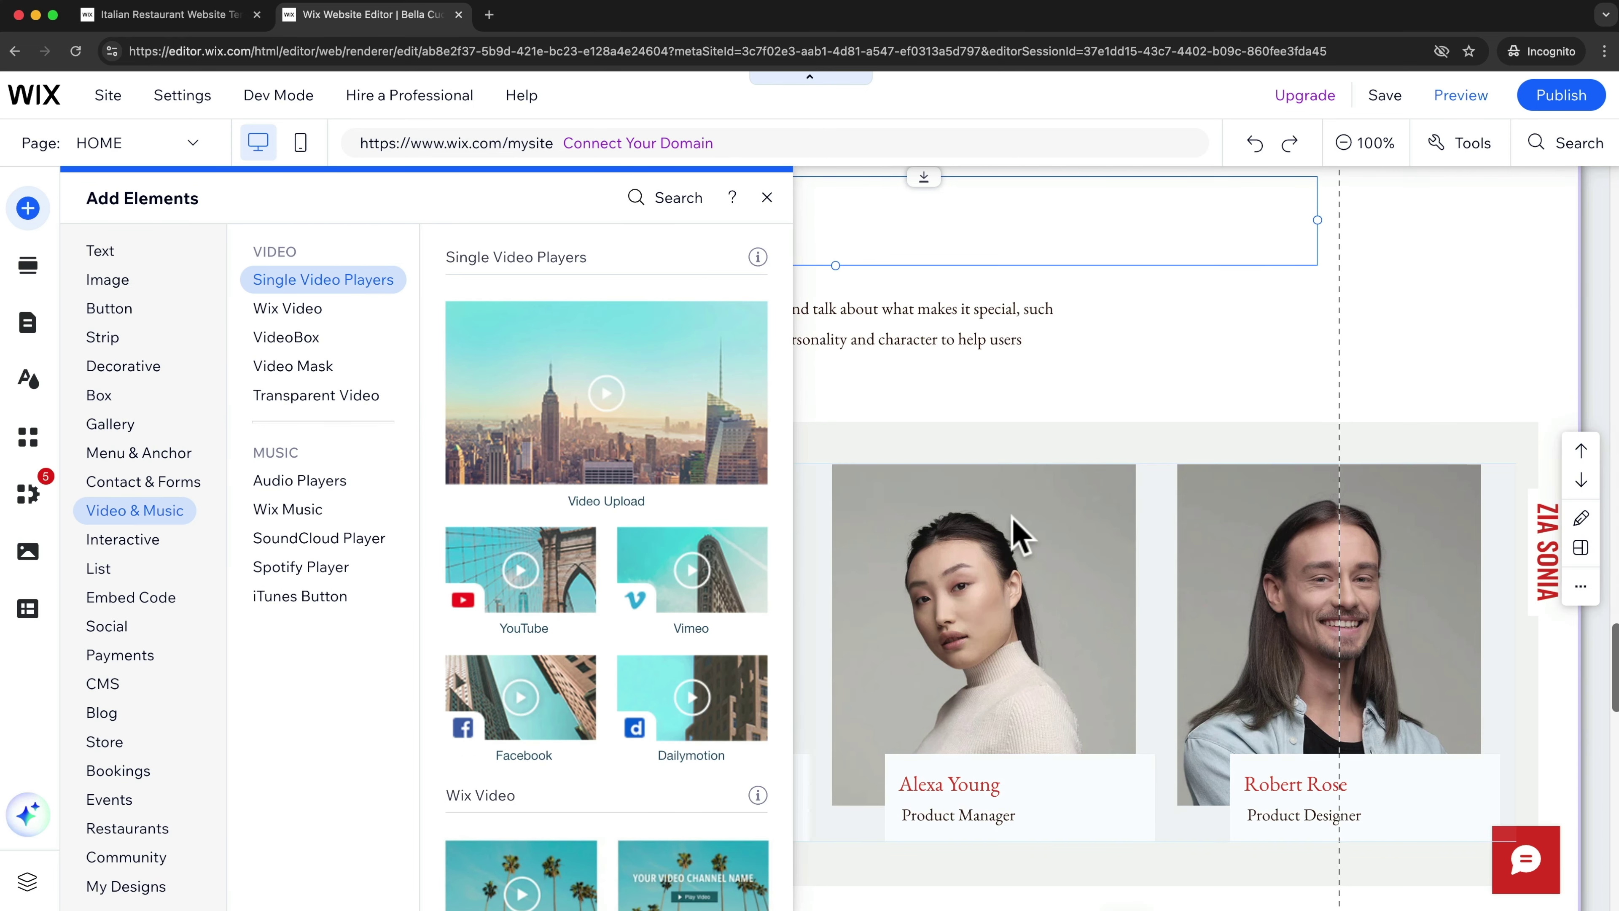
scroll(1020, 536, "down", 3)
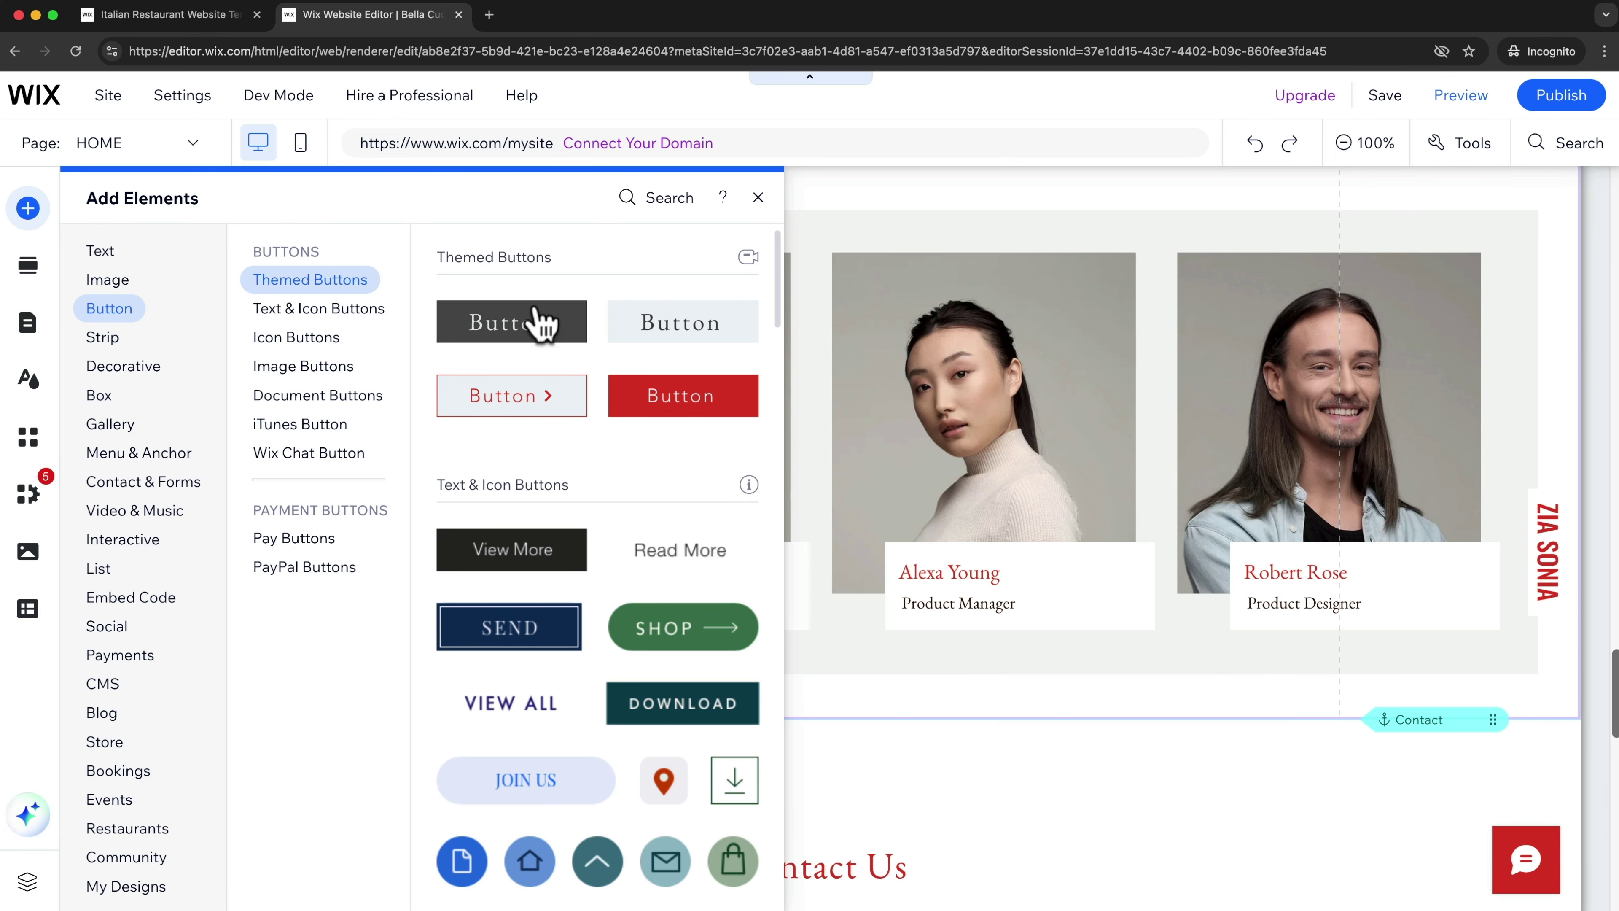
left_click(542, 328)
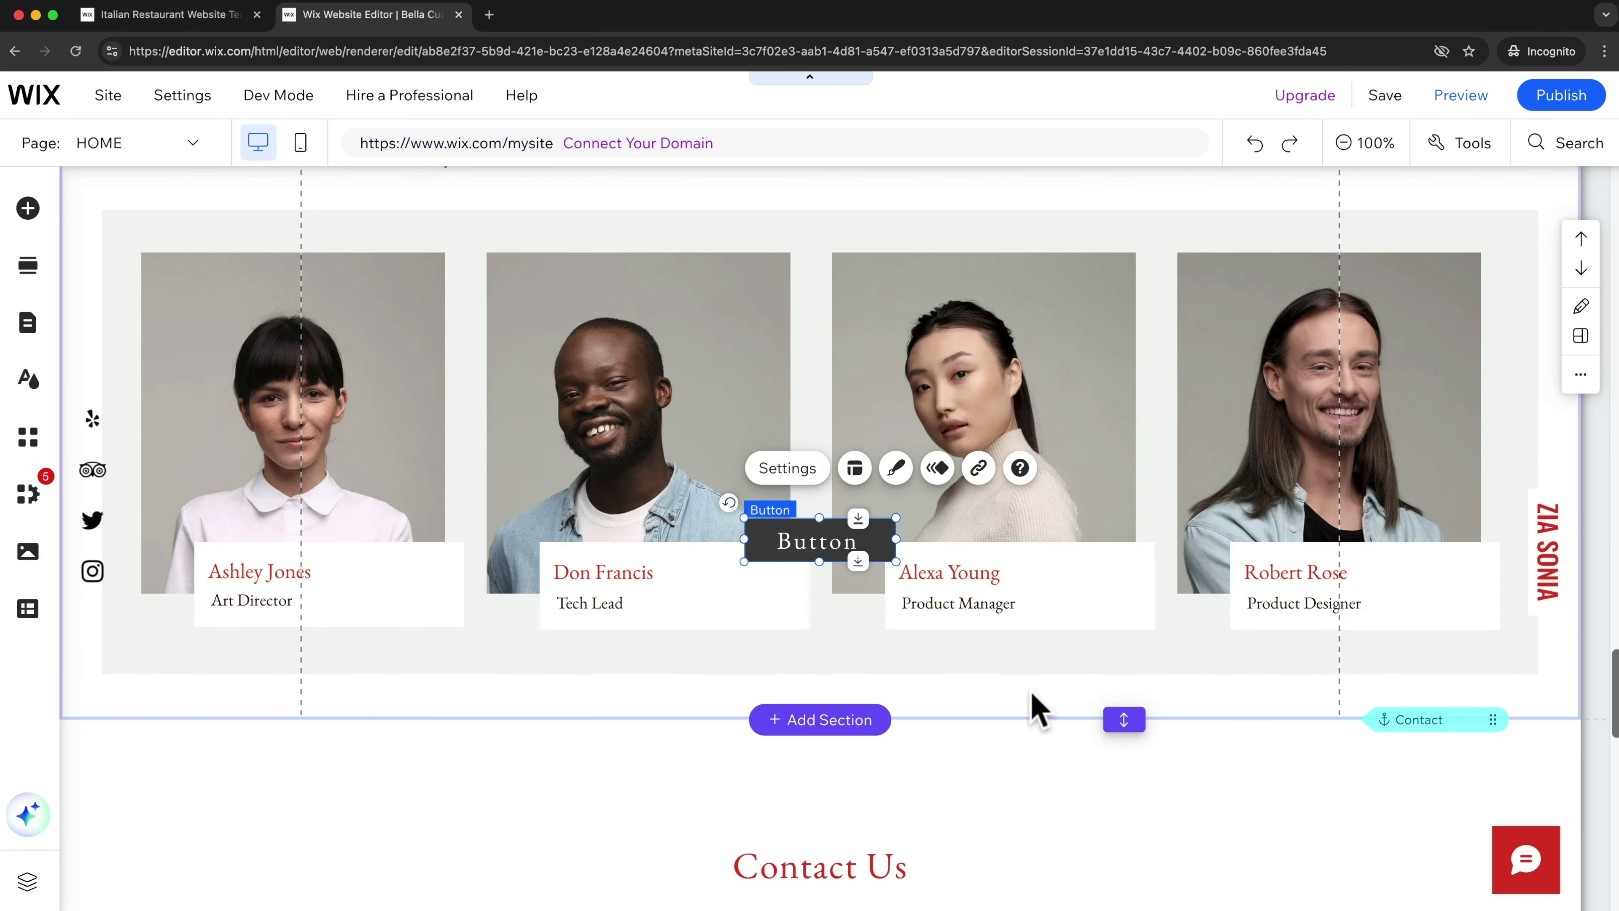
Step: Extend the Our Team section downward and move the new button into the space centered below the member cards
scroll(931, 683, "down", 2)
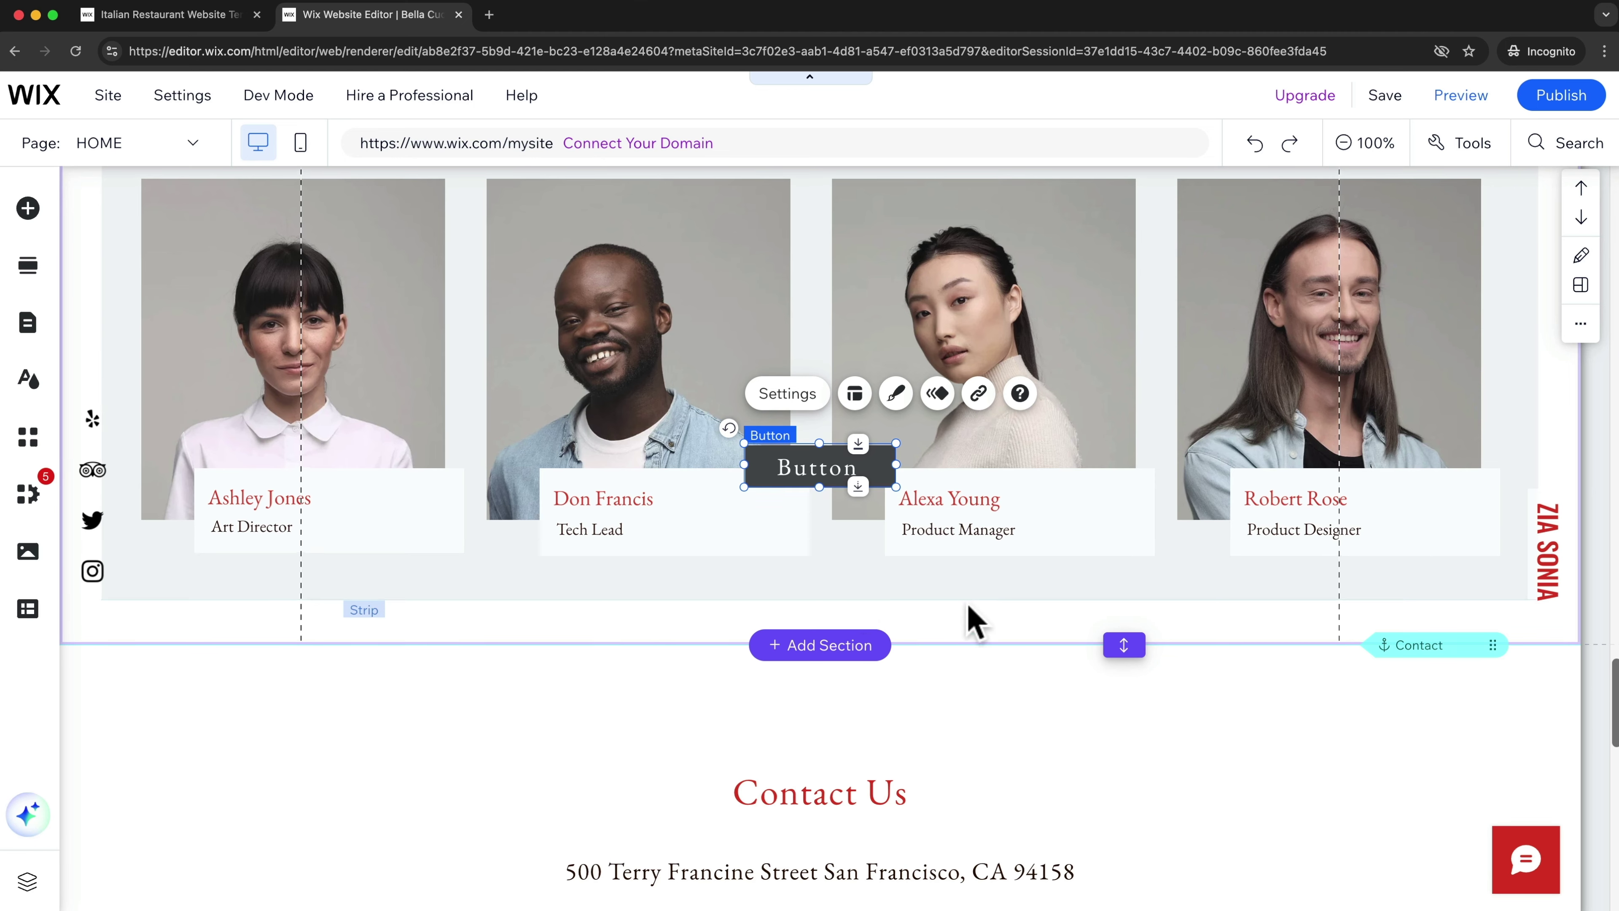
scroll(1058, 510, "down", 1)
scroll(1156, 402, "up", 3)
scroll(1020, 510, "down", 2)
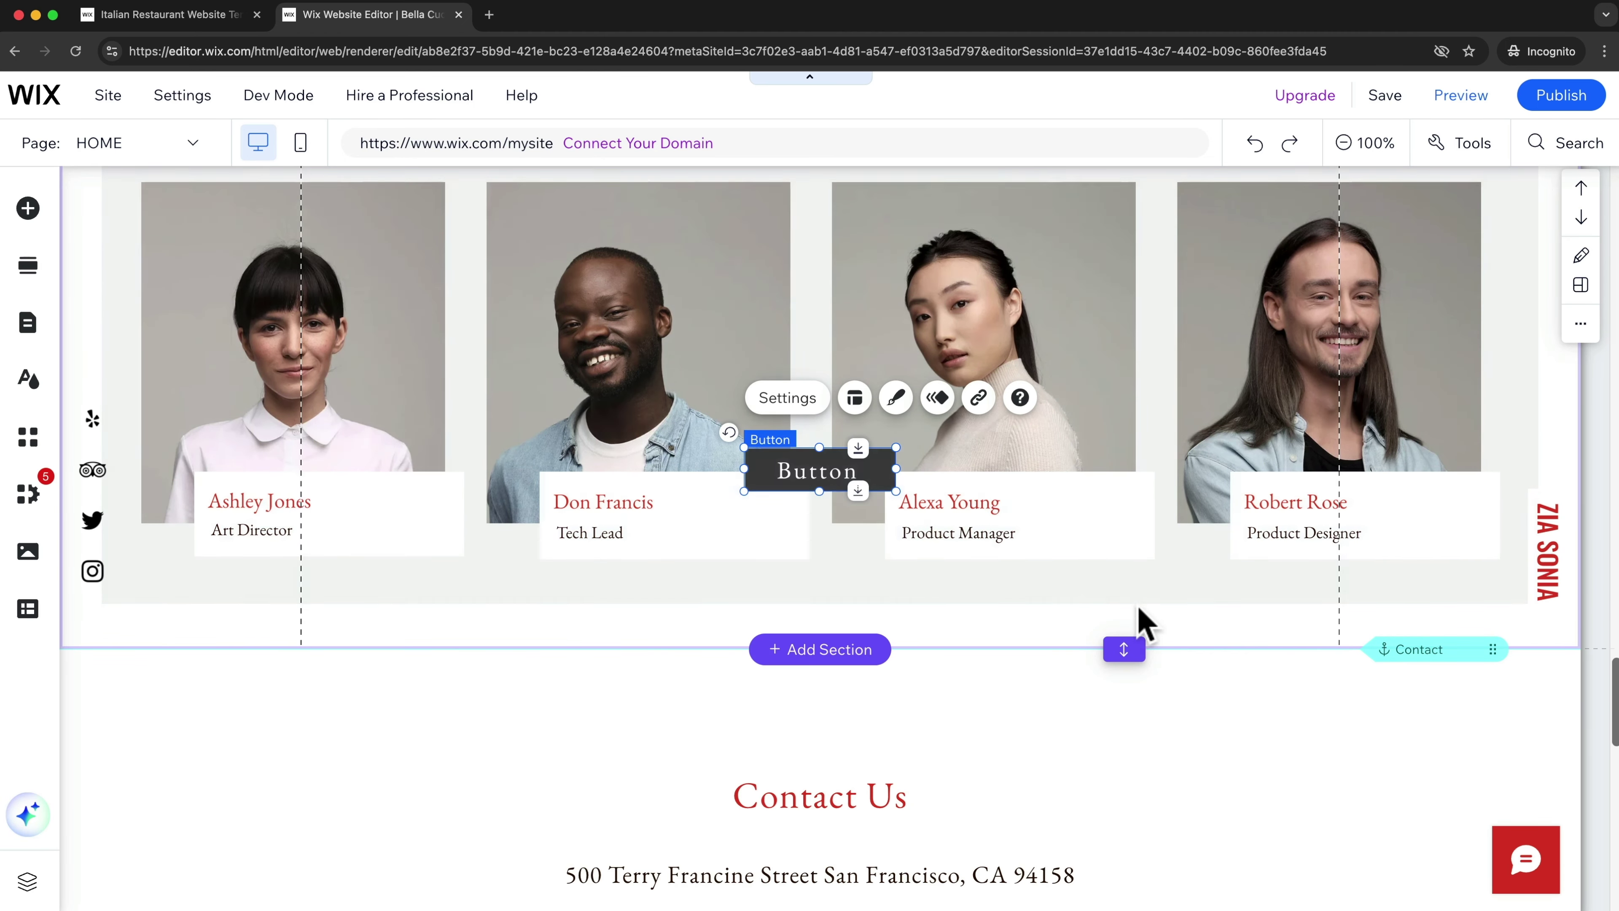
left_click_drag(1125, 649, 1134, 740)
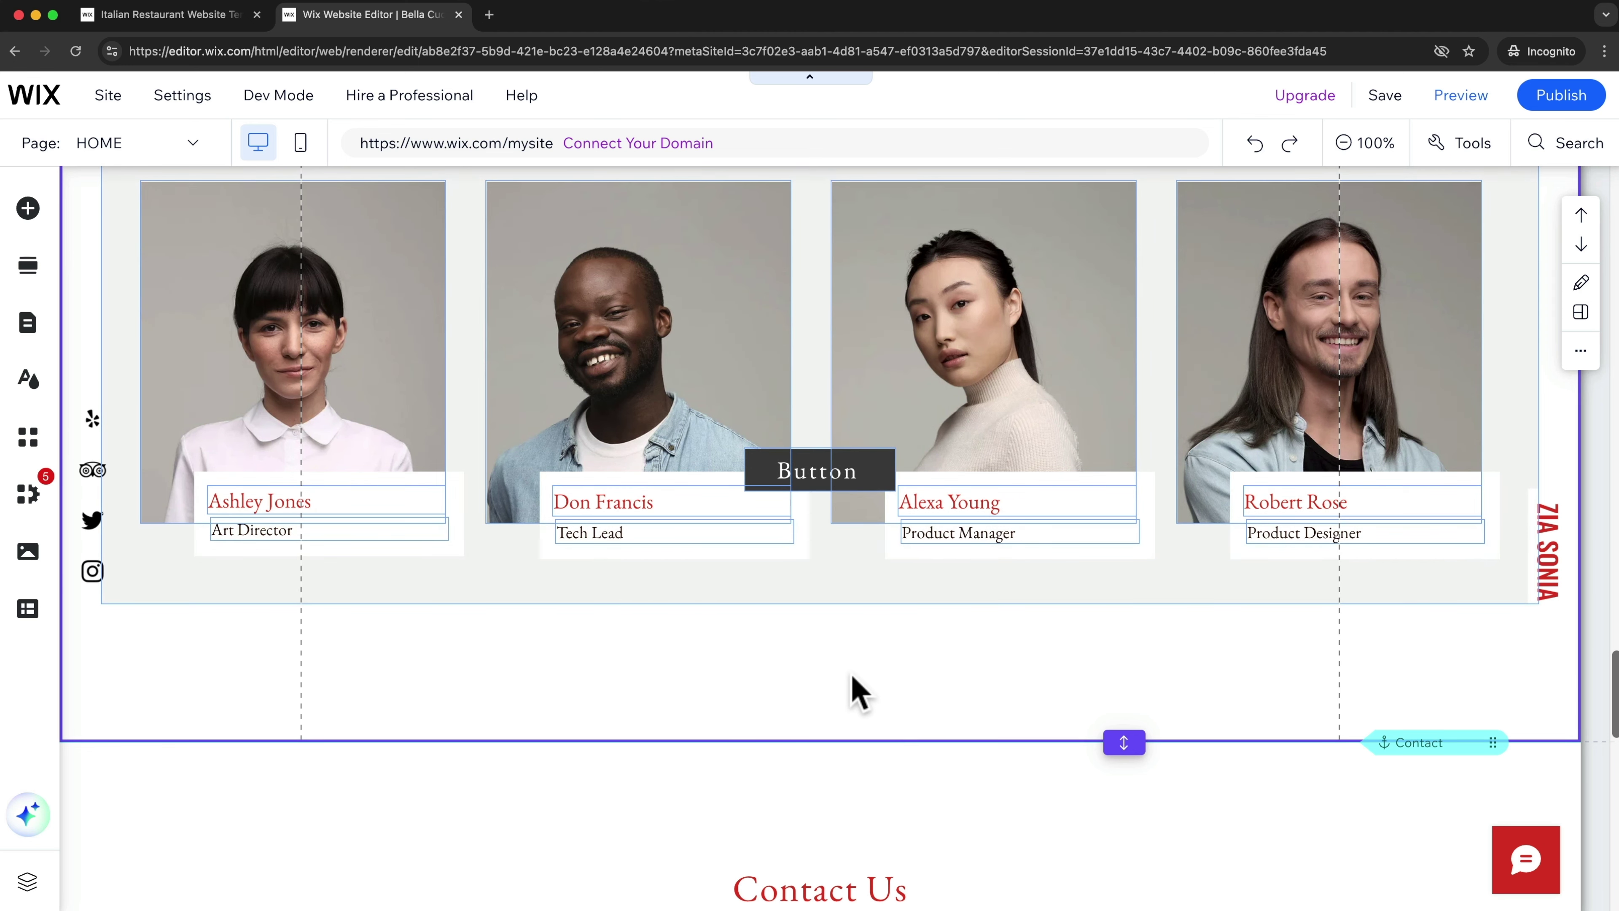
left_click_drag(816, 477, 818, 671)
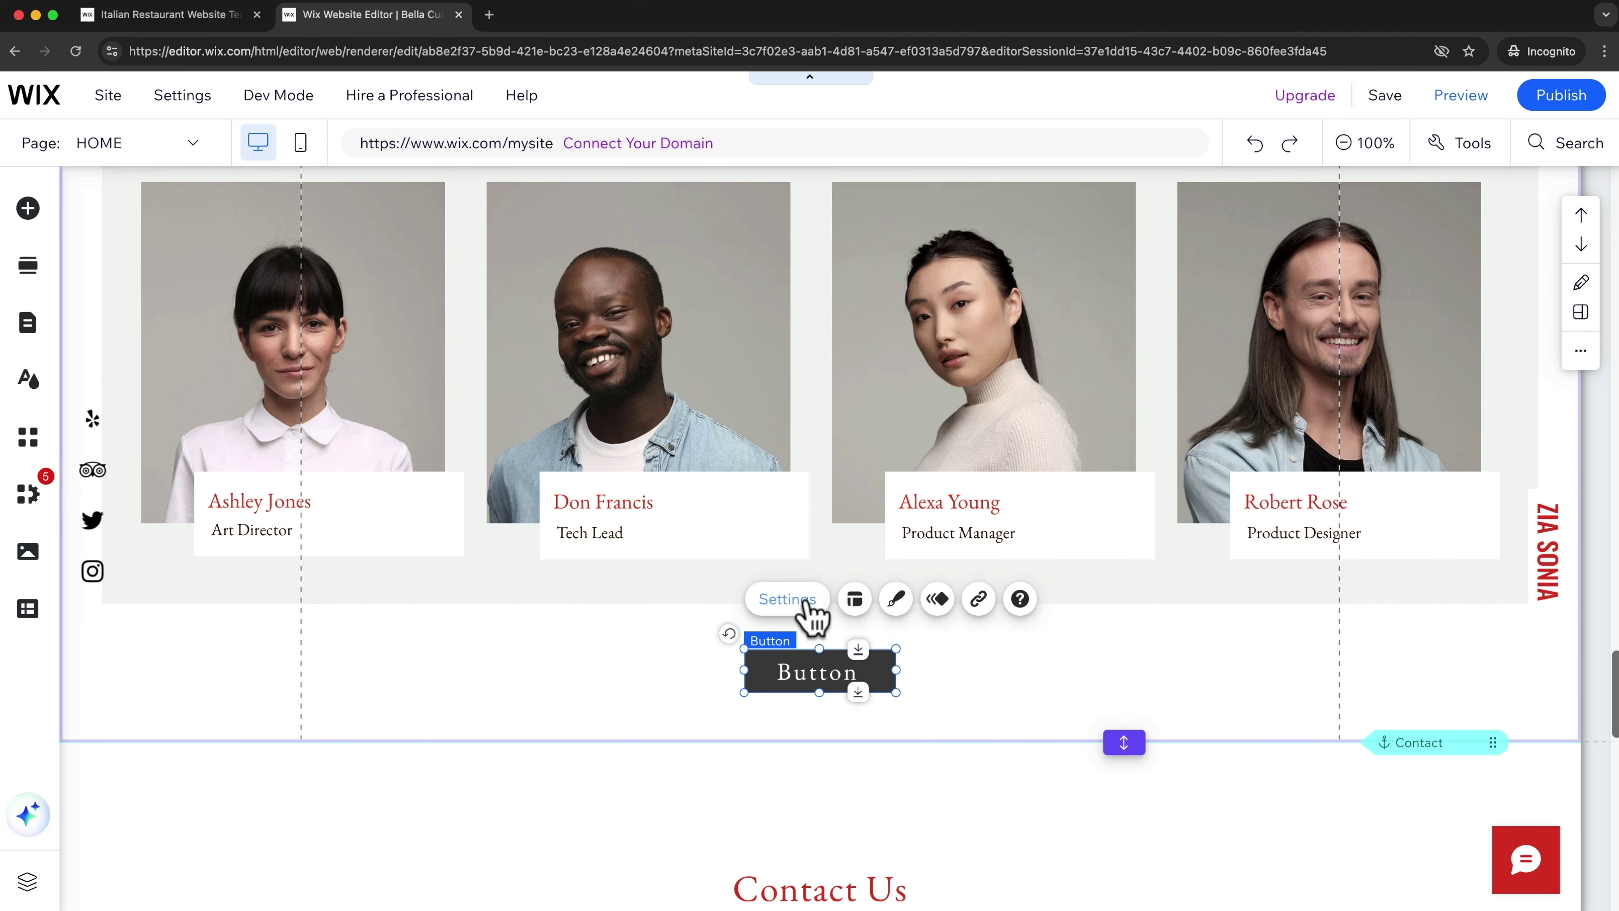
Step: Label the new button "Our Story" and link it to the OUR STORY page, opening in the current window
left_click(787, 600)
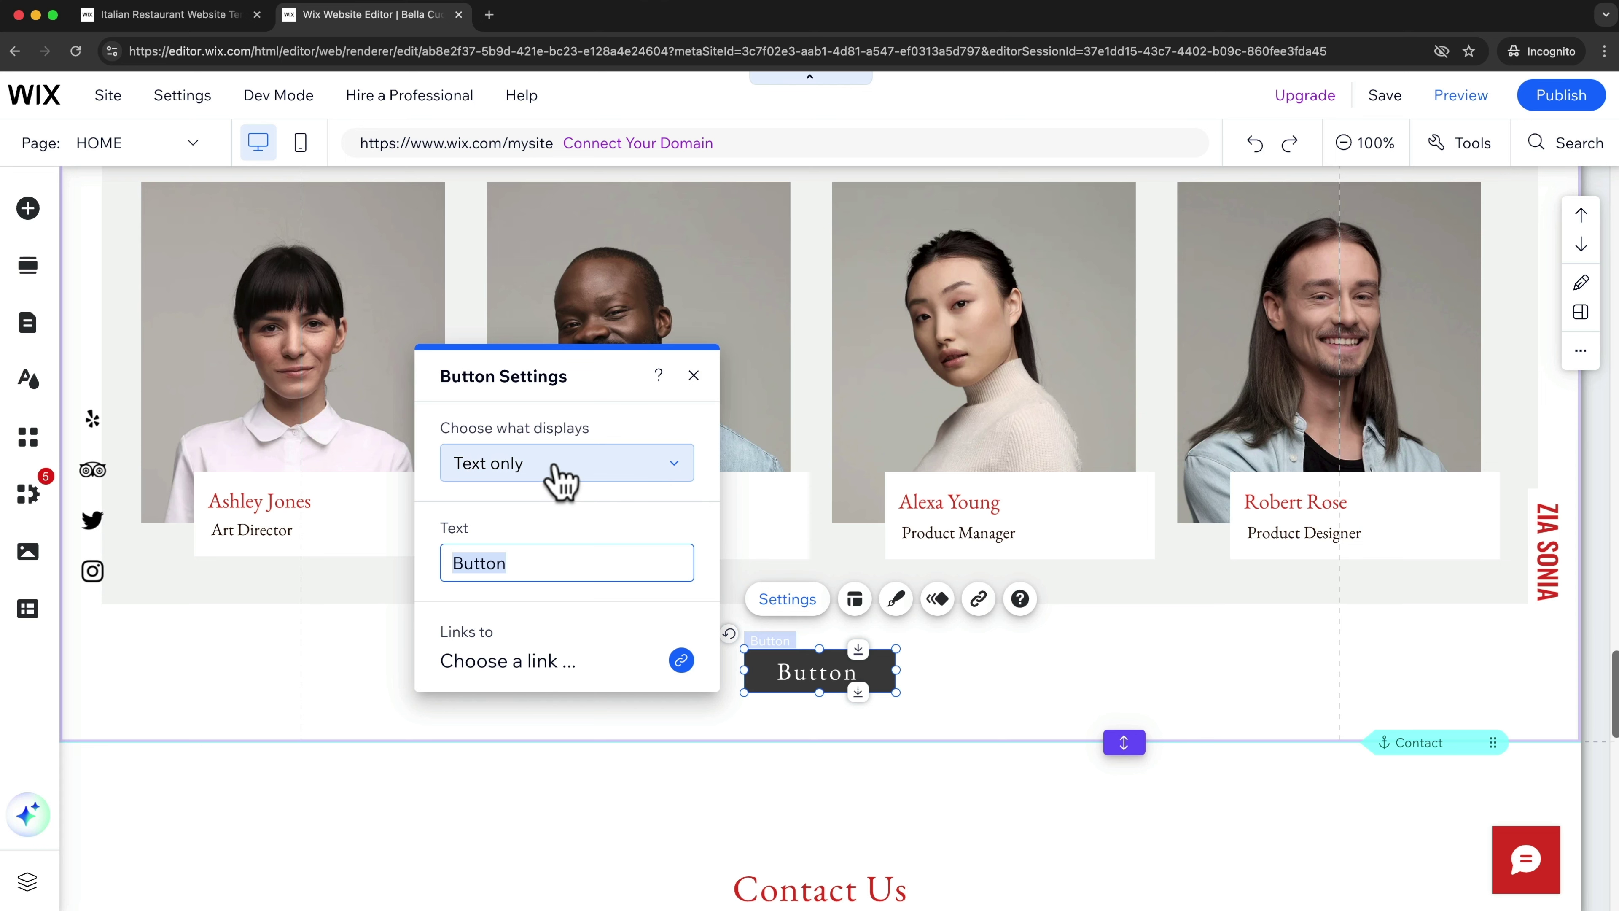
type("Our Story")
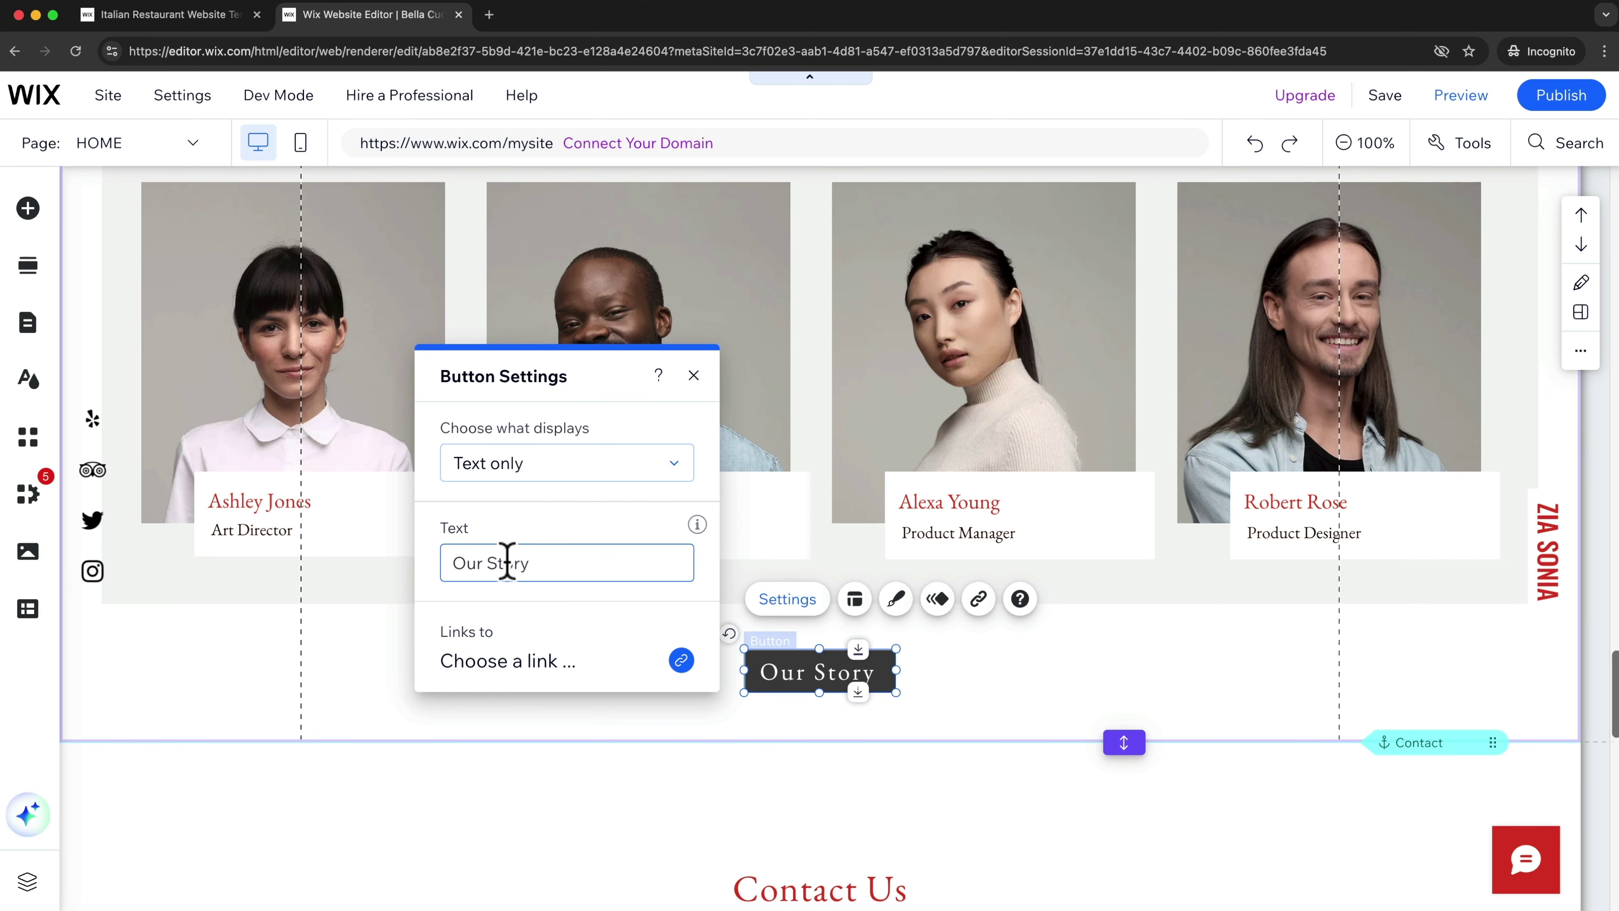
left_click(541, 663)
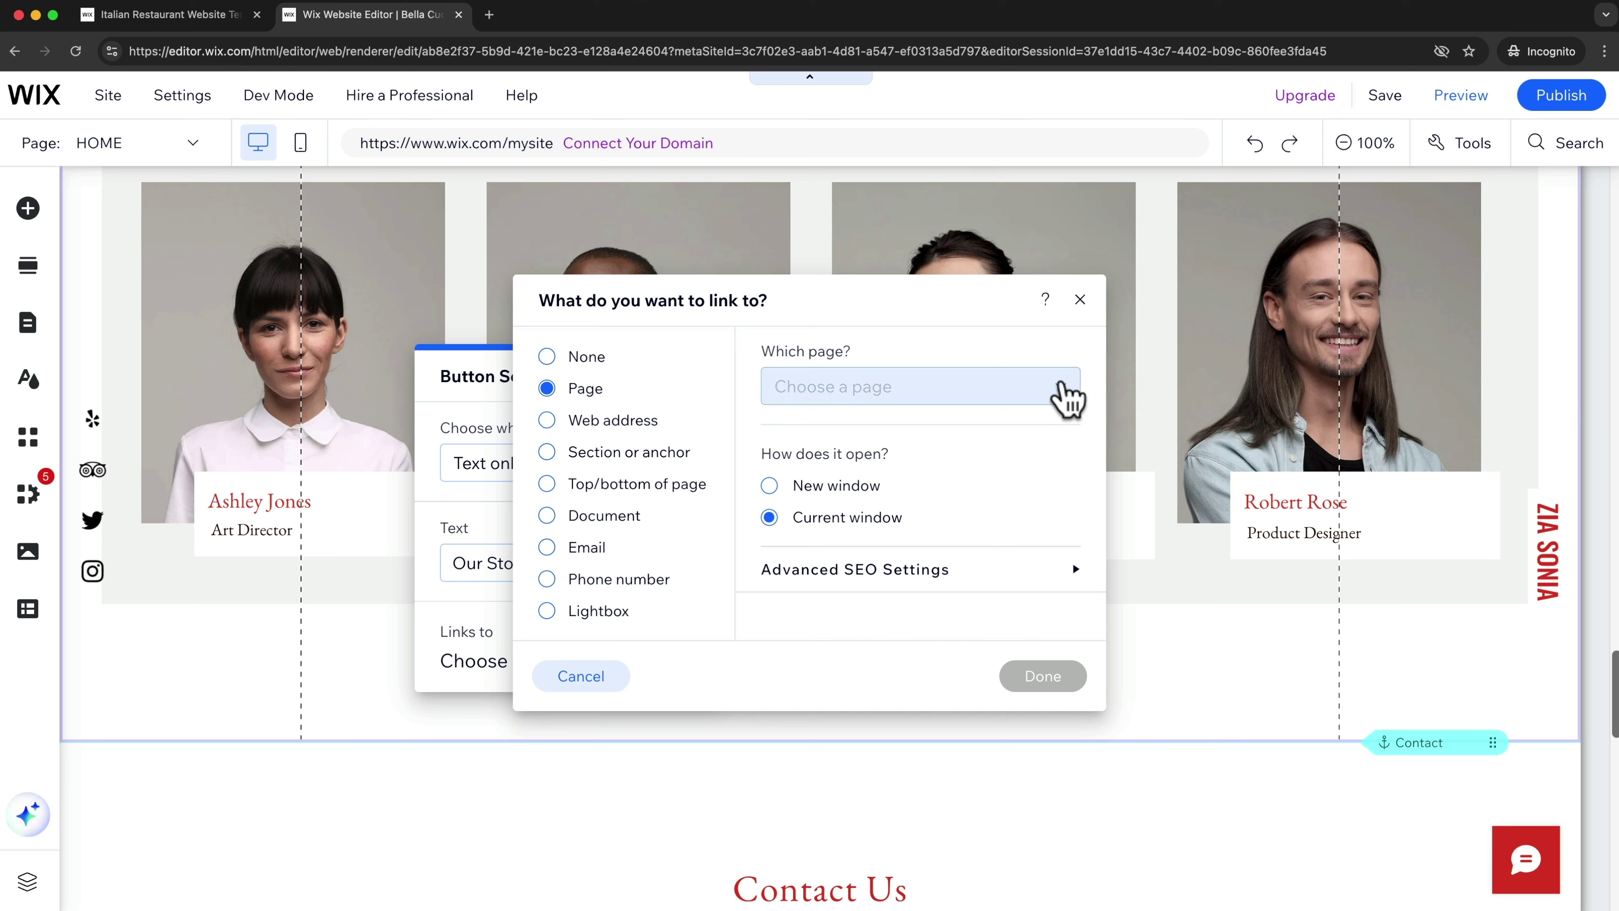
left_click(1068, 392)
left_click(928, 510)
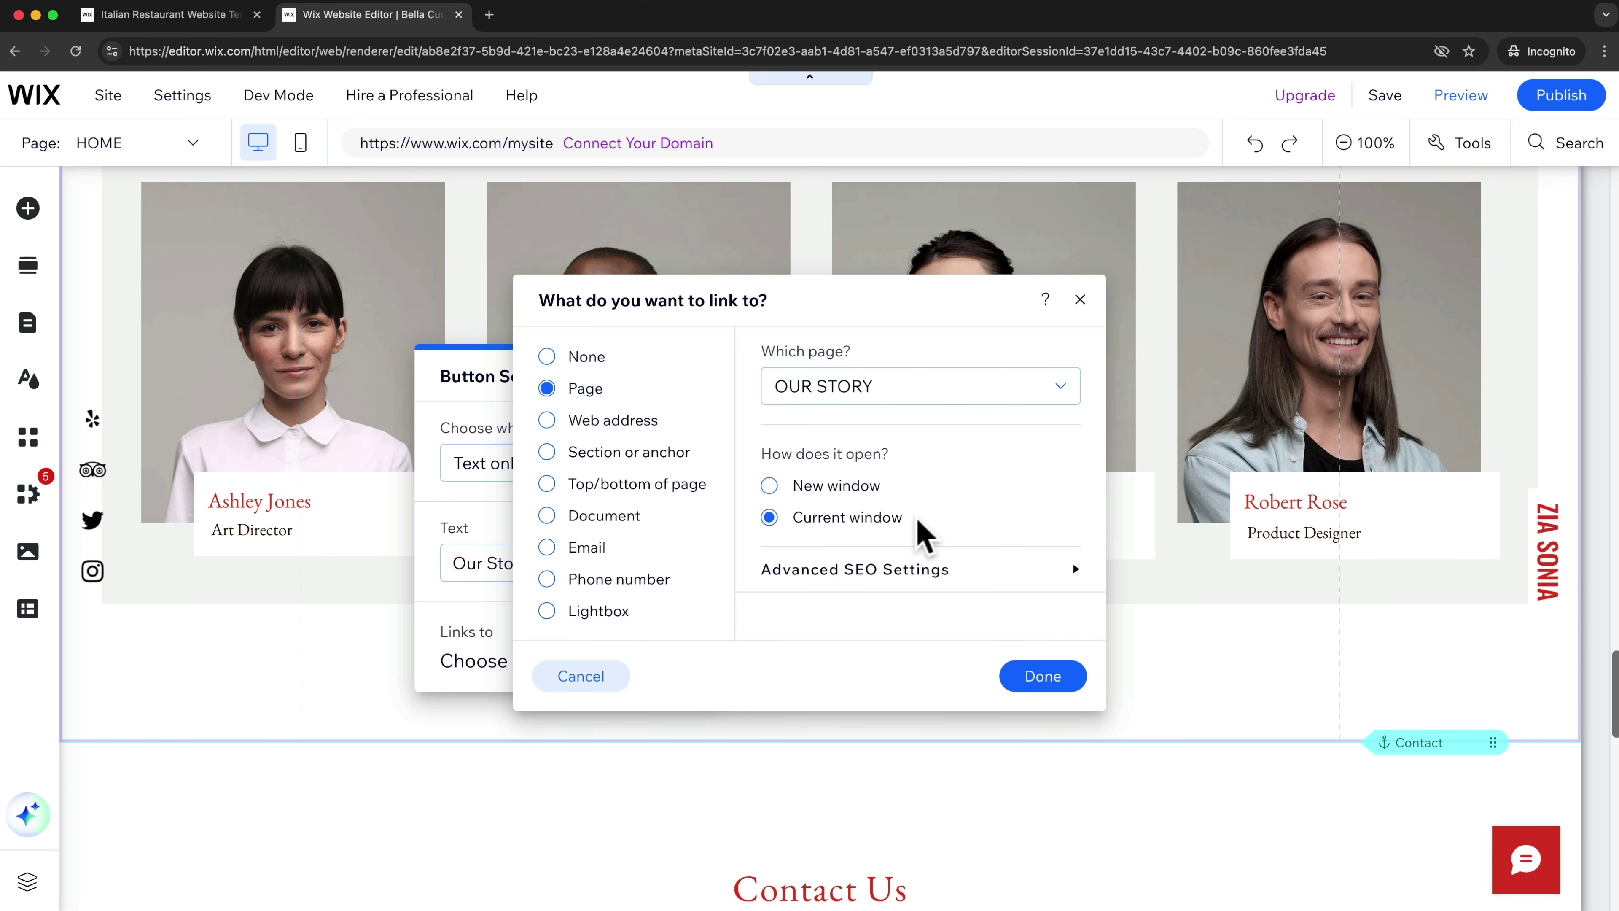
left_click(1054, 681)
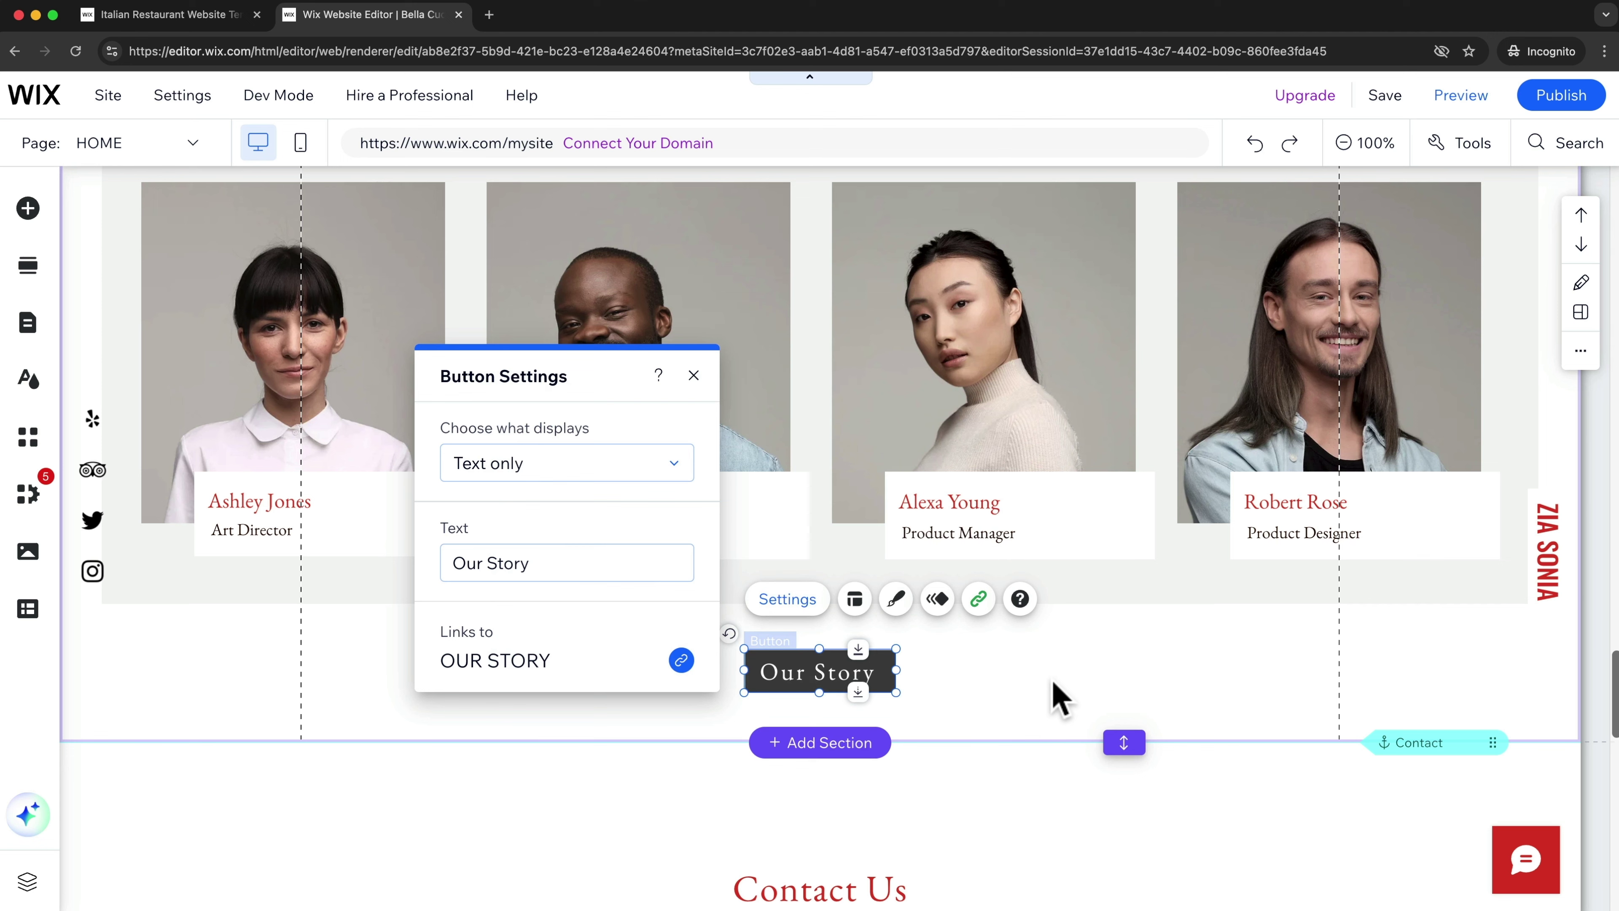
key("Escape")
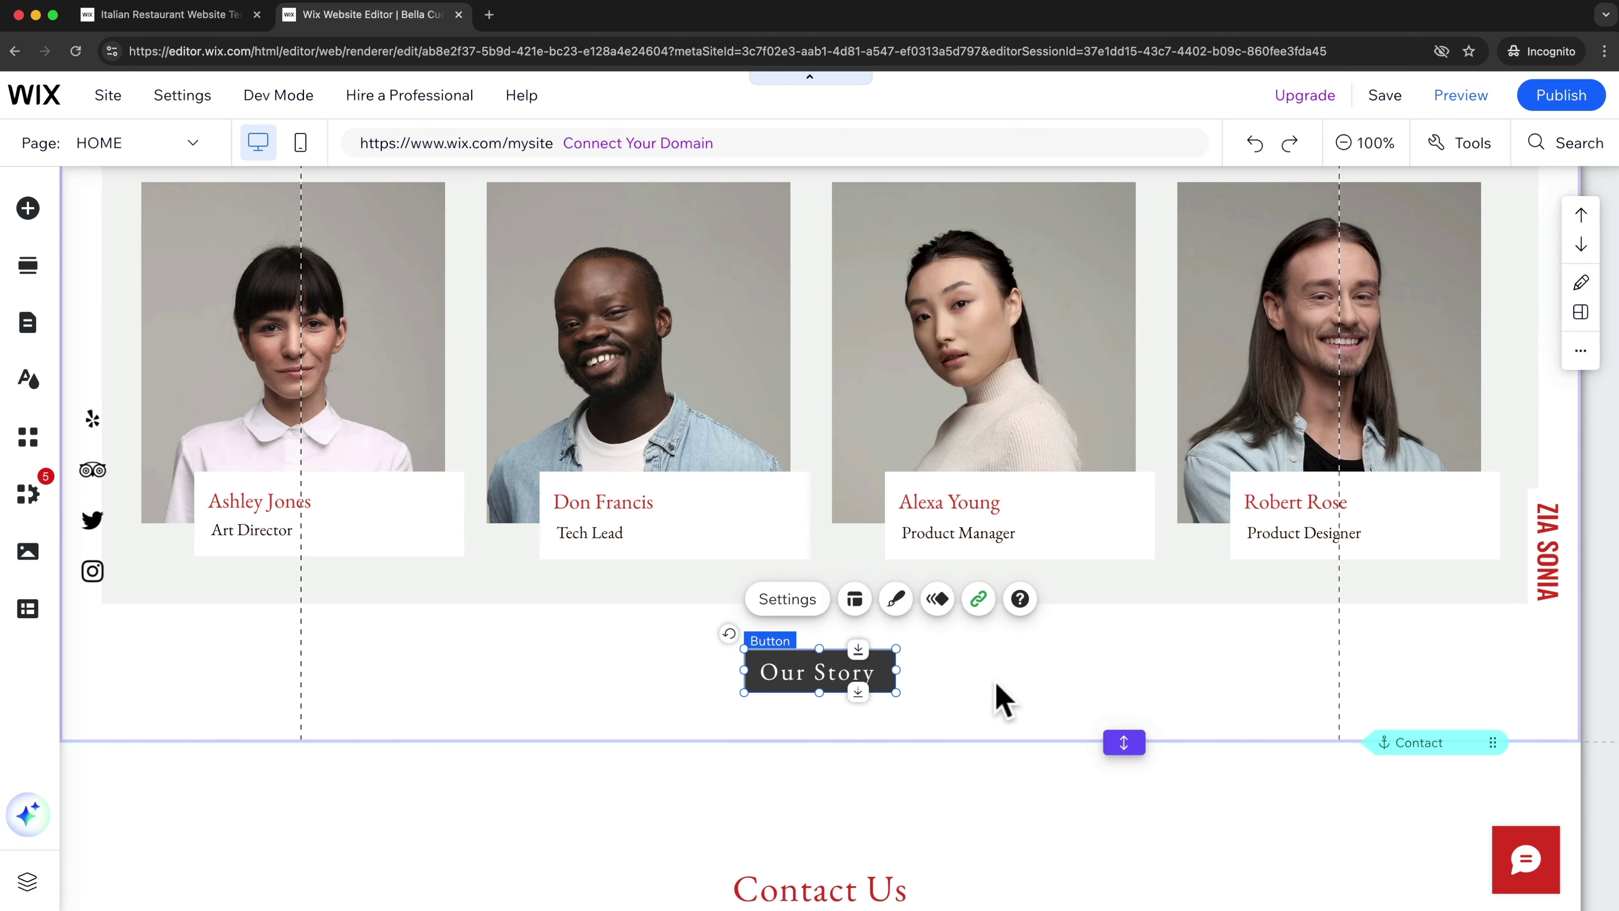
Step: Restyle the Our Story button below the team cards with the solid red themed button design
left_click(1356, 146)
scroll(962, 599, "down", 20)
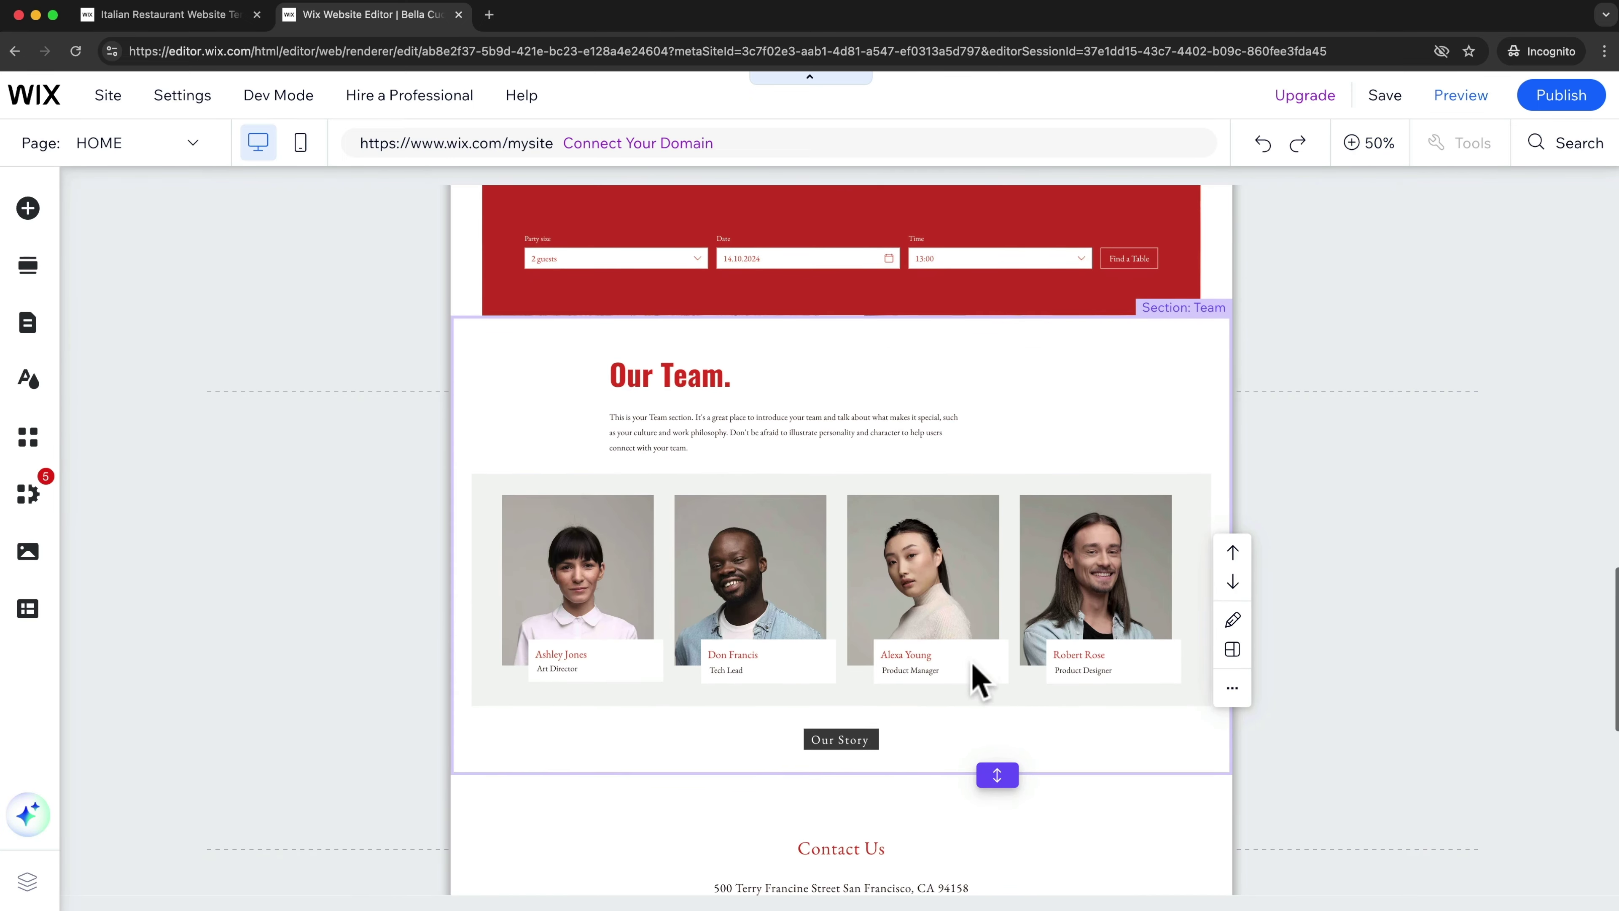
left_click(962, 733)
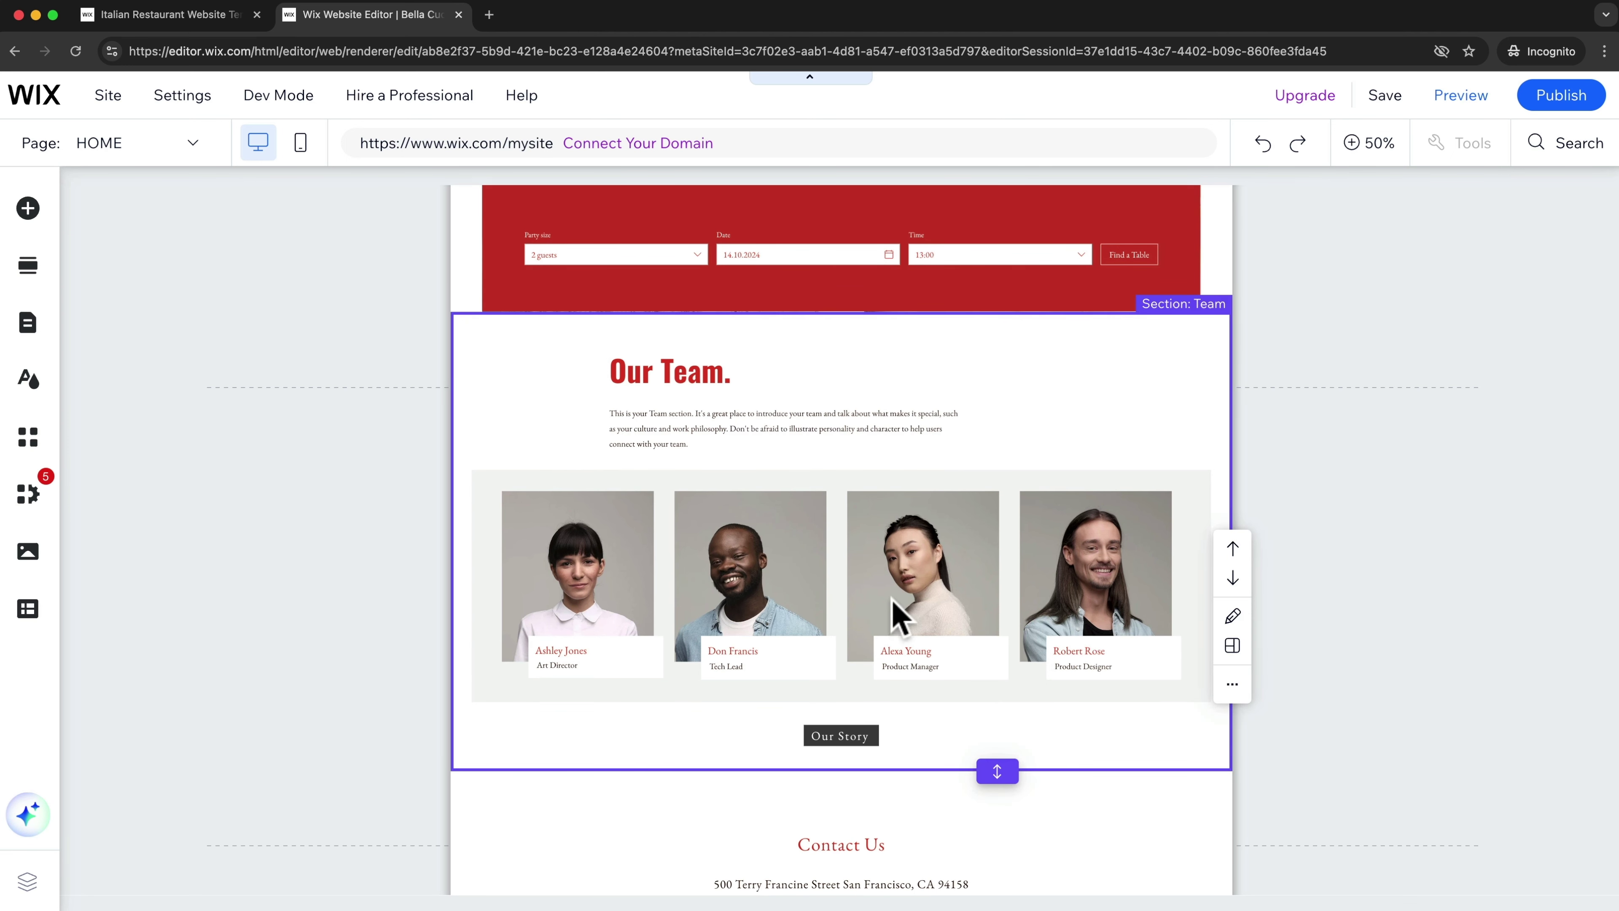
scroll(1211, 427, "up", 3)
scroll(976, 561, "down", 3)
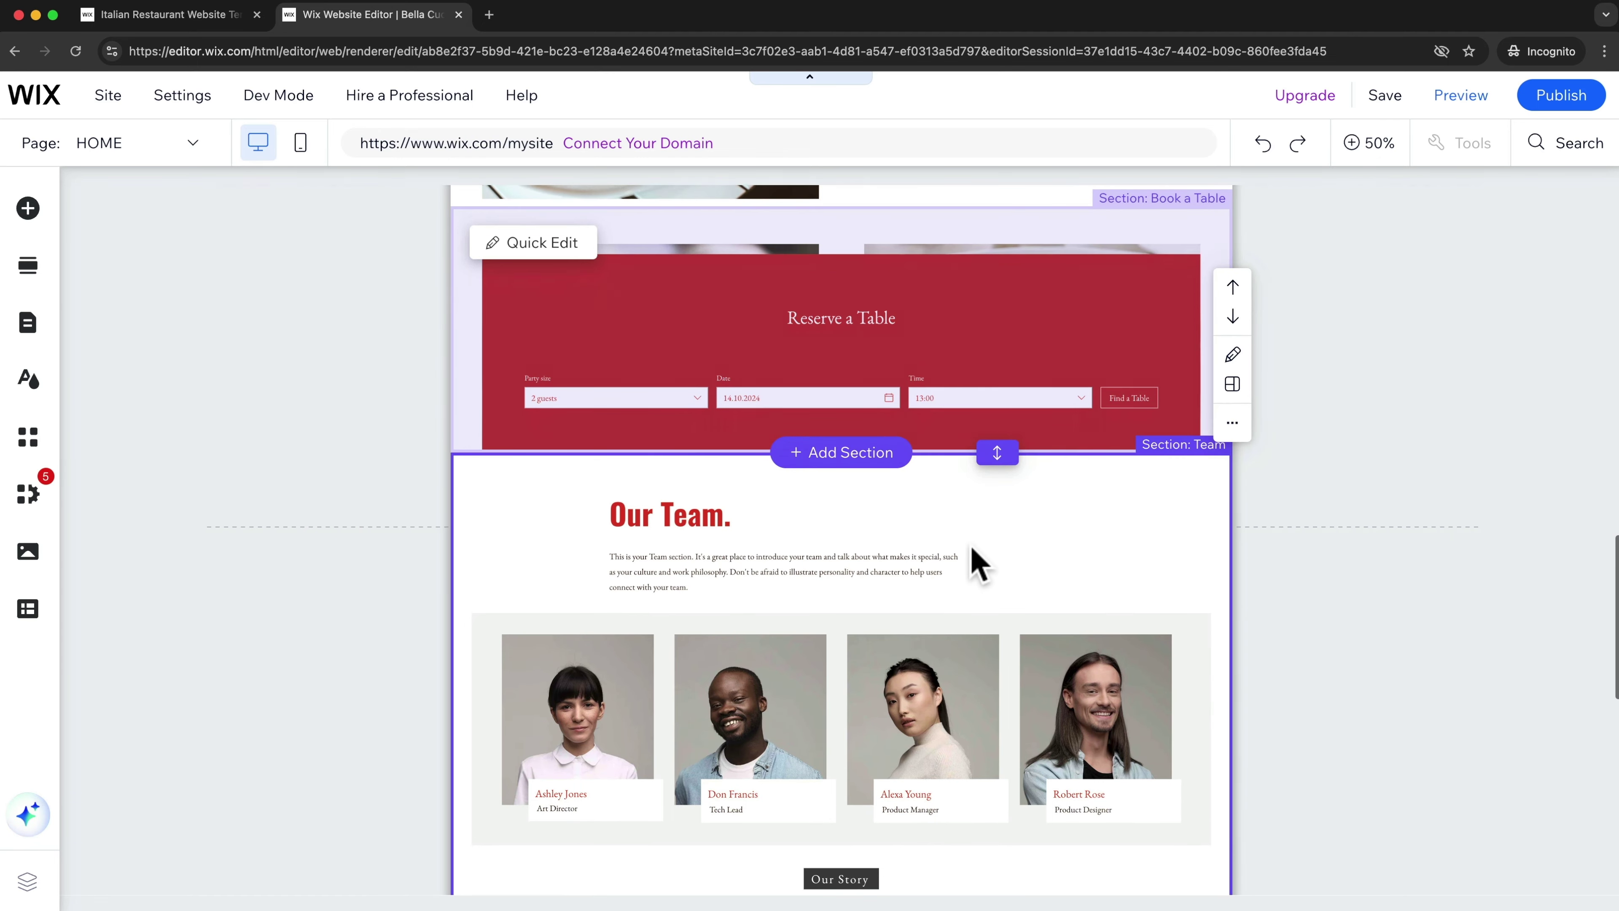
scroll(1122, 578, "down", 1)
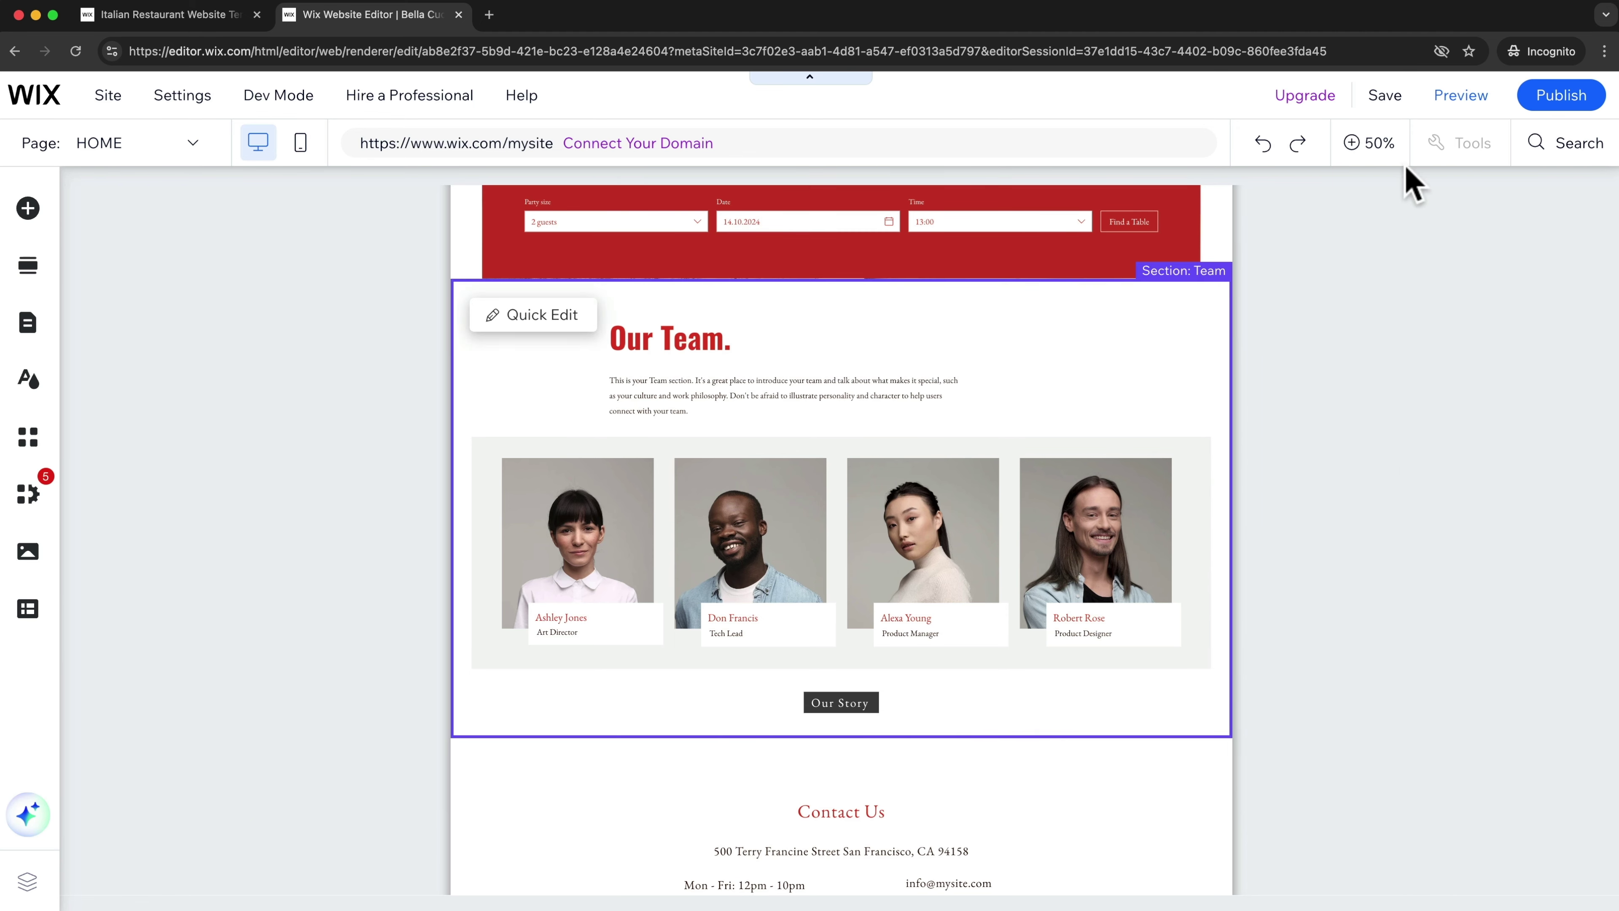
left_click(1367, 160)
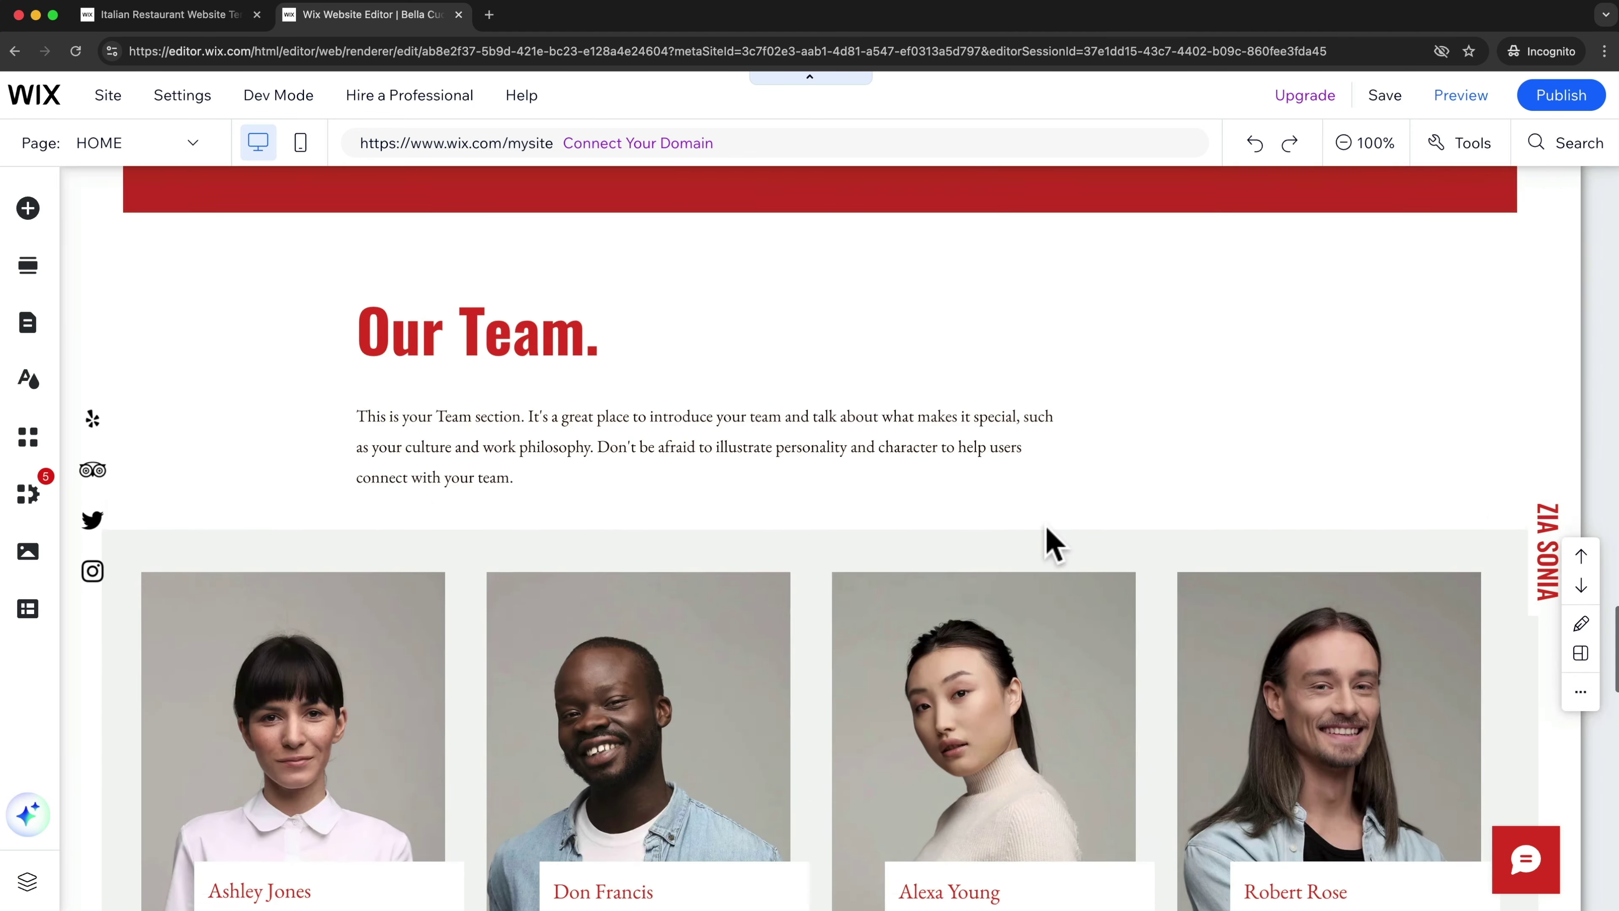
scroll(1033, 555, "down", 5)
left_click(842, 681)
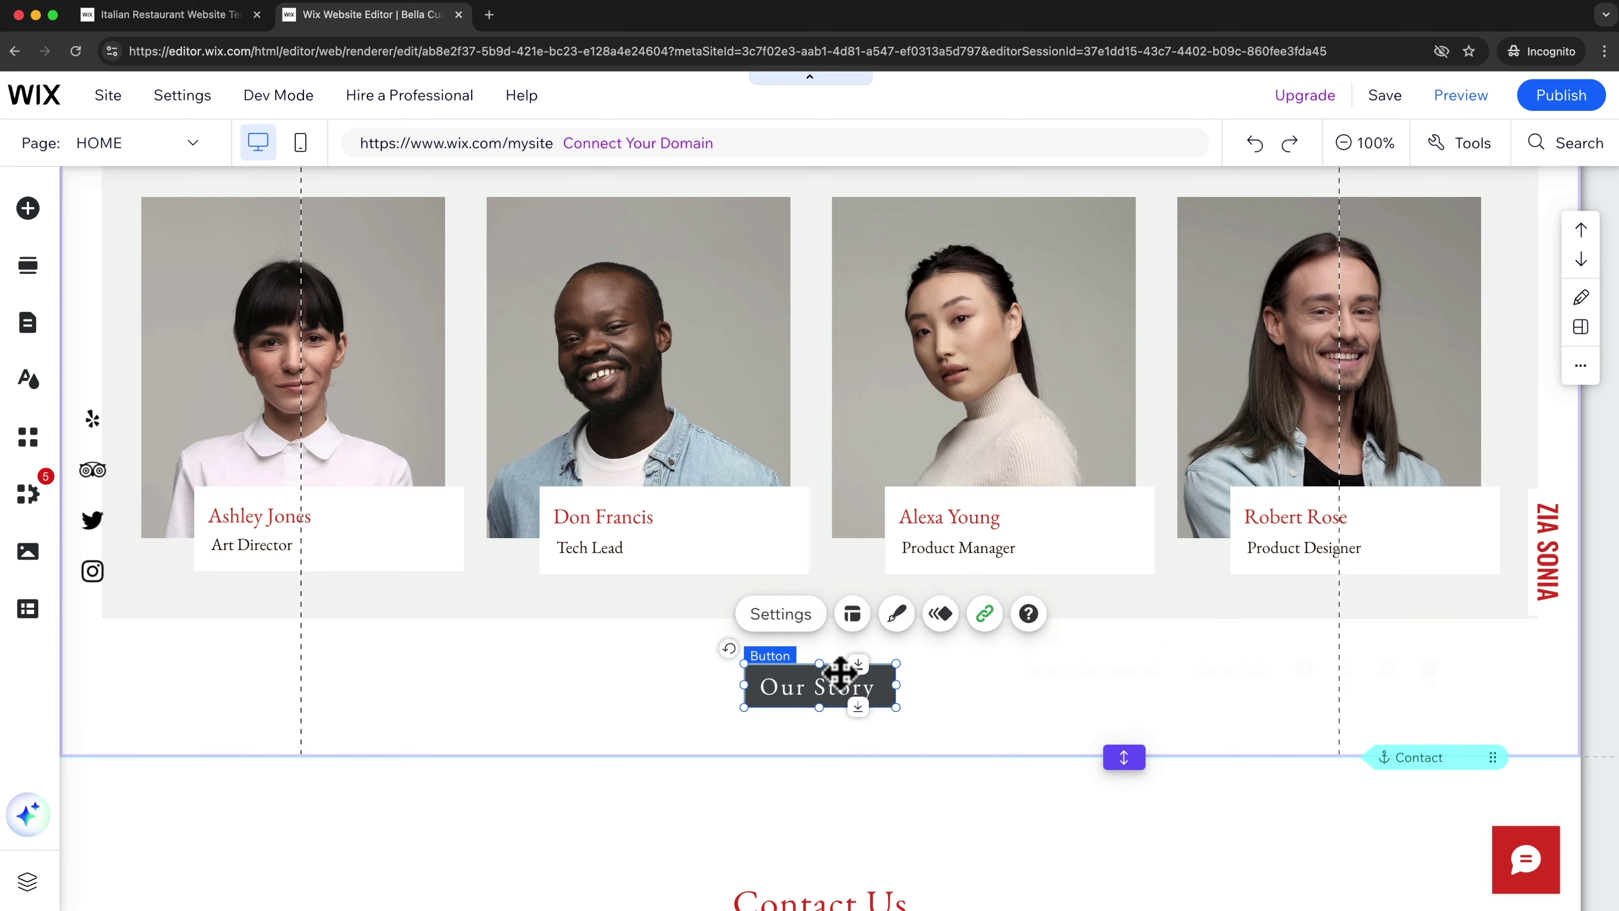
left_click(896, 615)
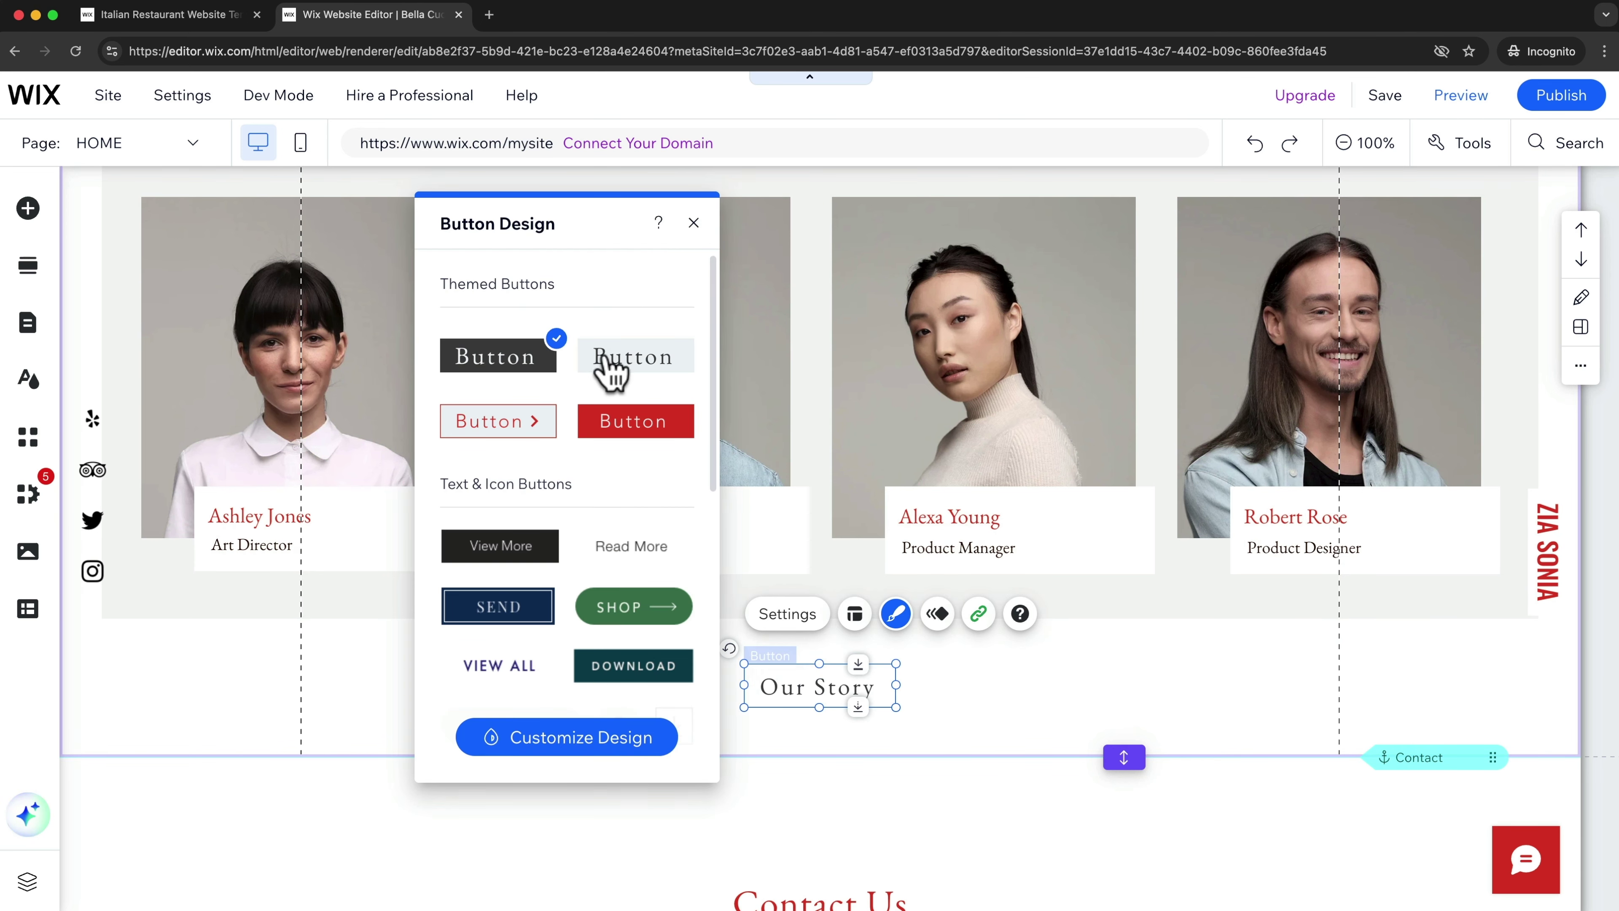
left_click(630, 432)
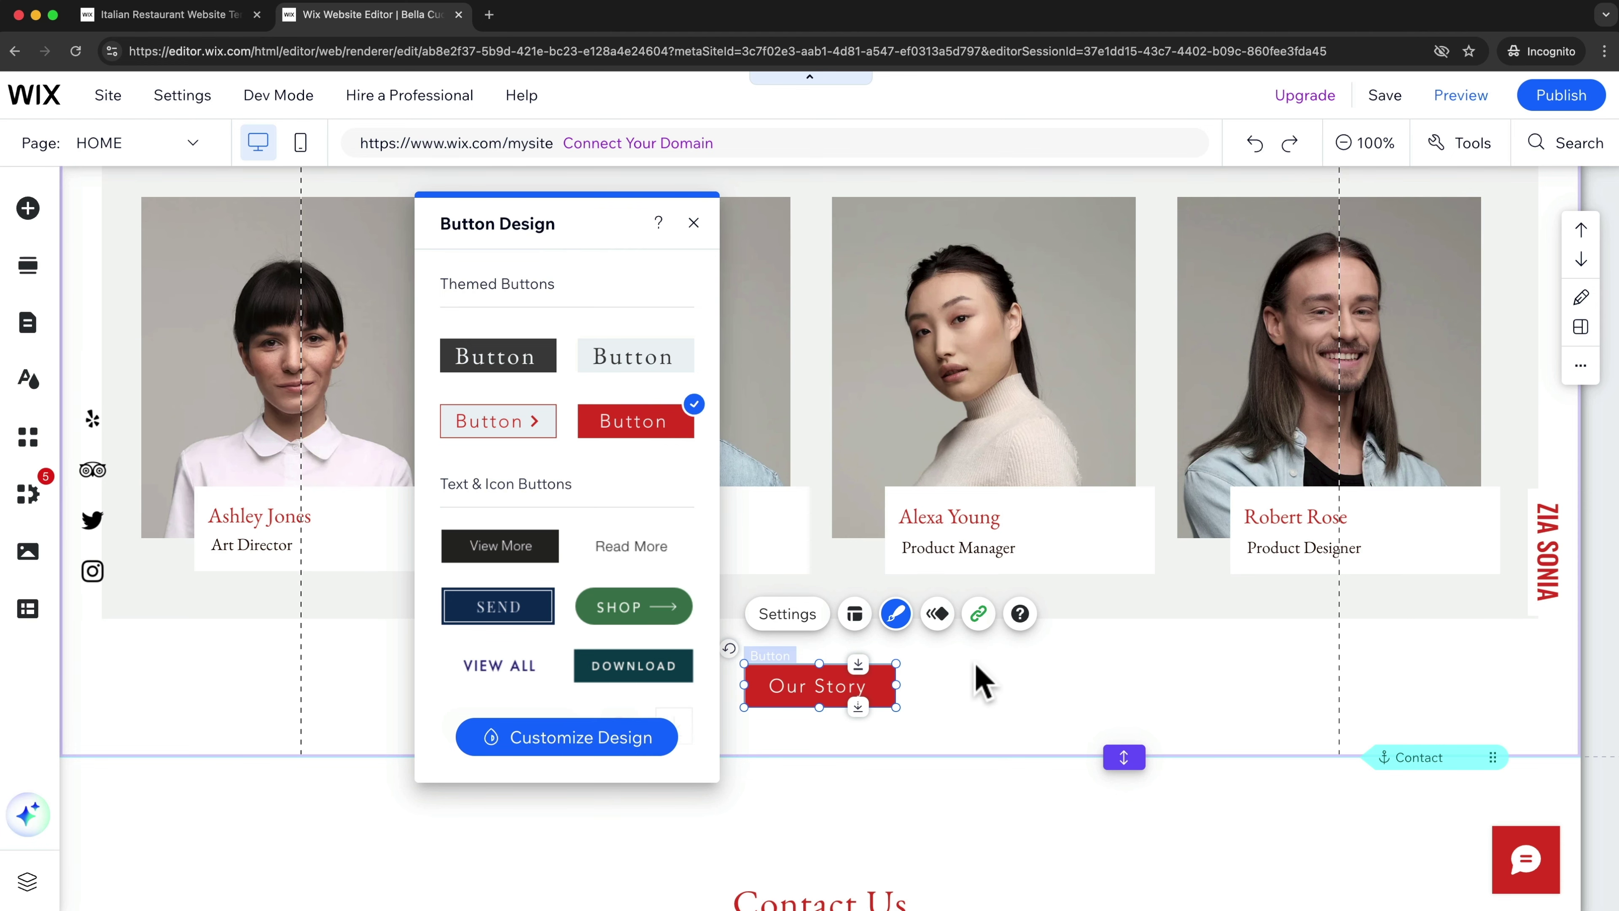
Step: Review the home page layout at 50% zoom, from the Bella Cucina header down to the Our Team section
left_click(1345, 144)
scroll(1148, 494, "up", 10)
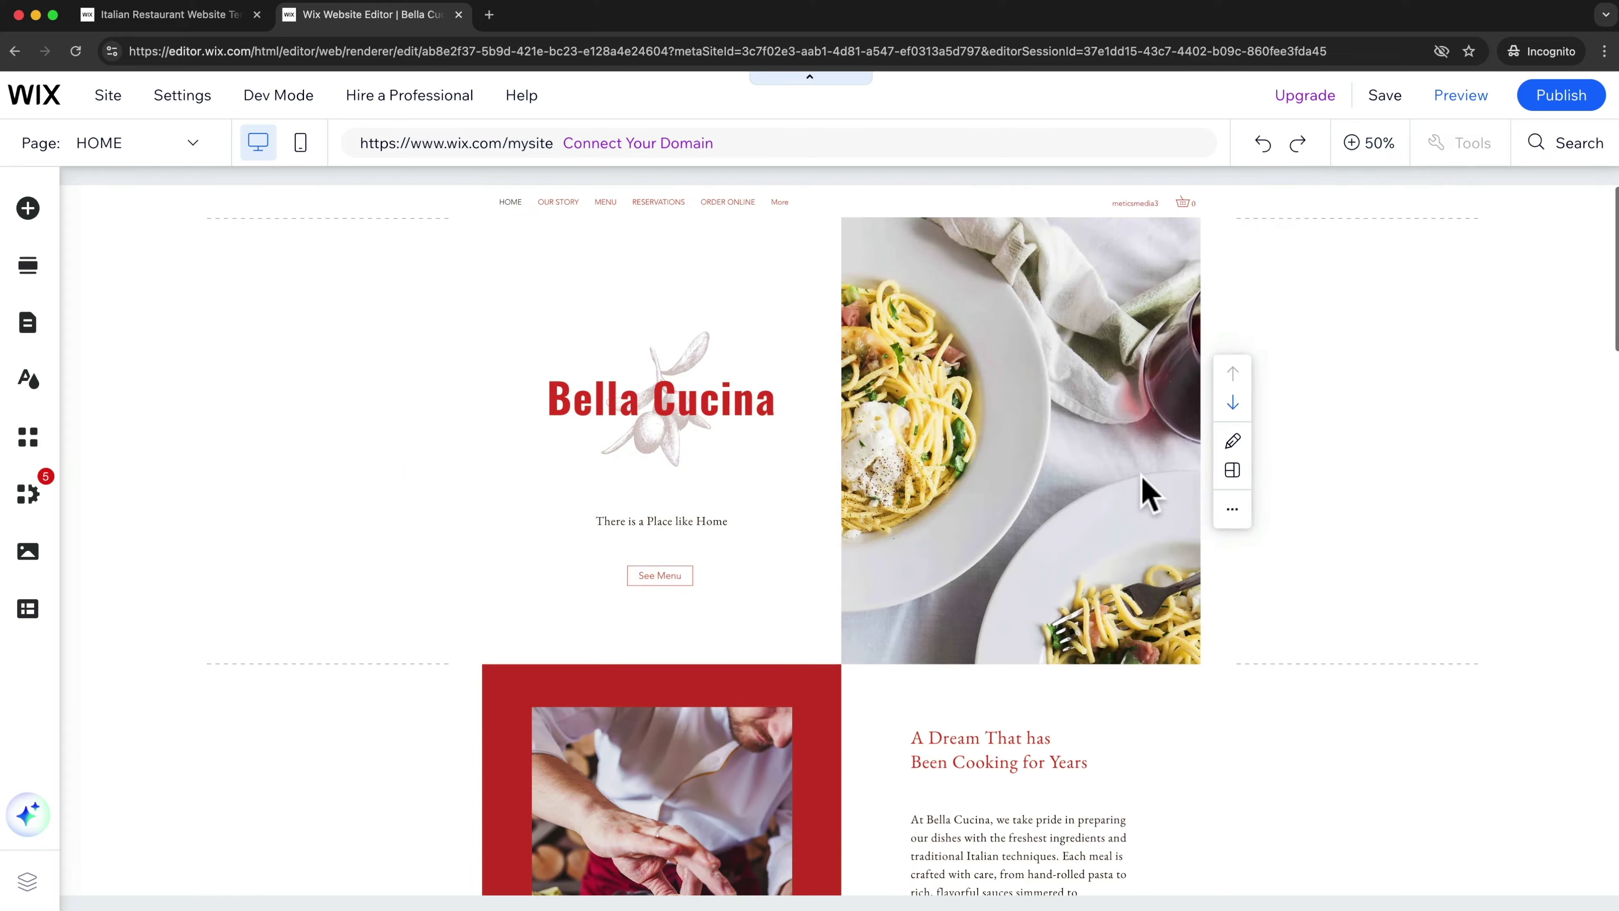
scroll(985, 650, "down", 15)
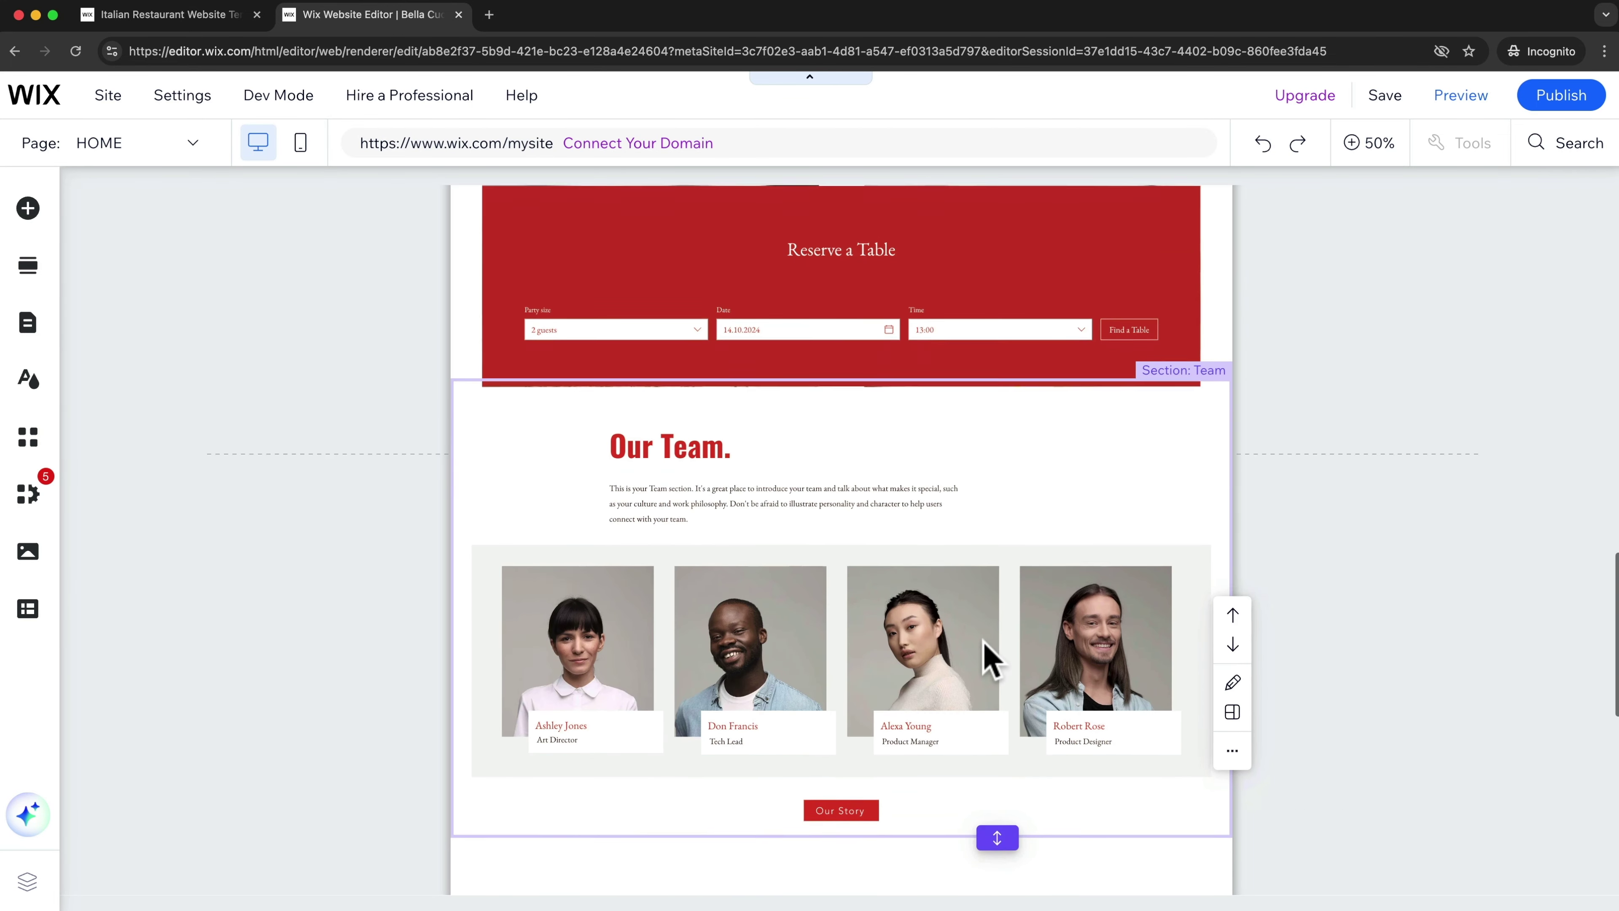
scroll(982, 640, "down", 2)
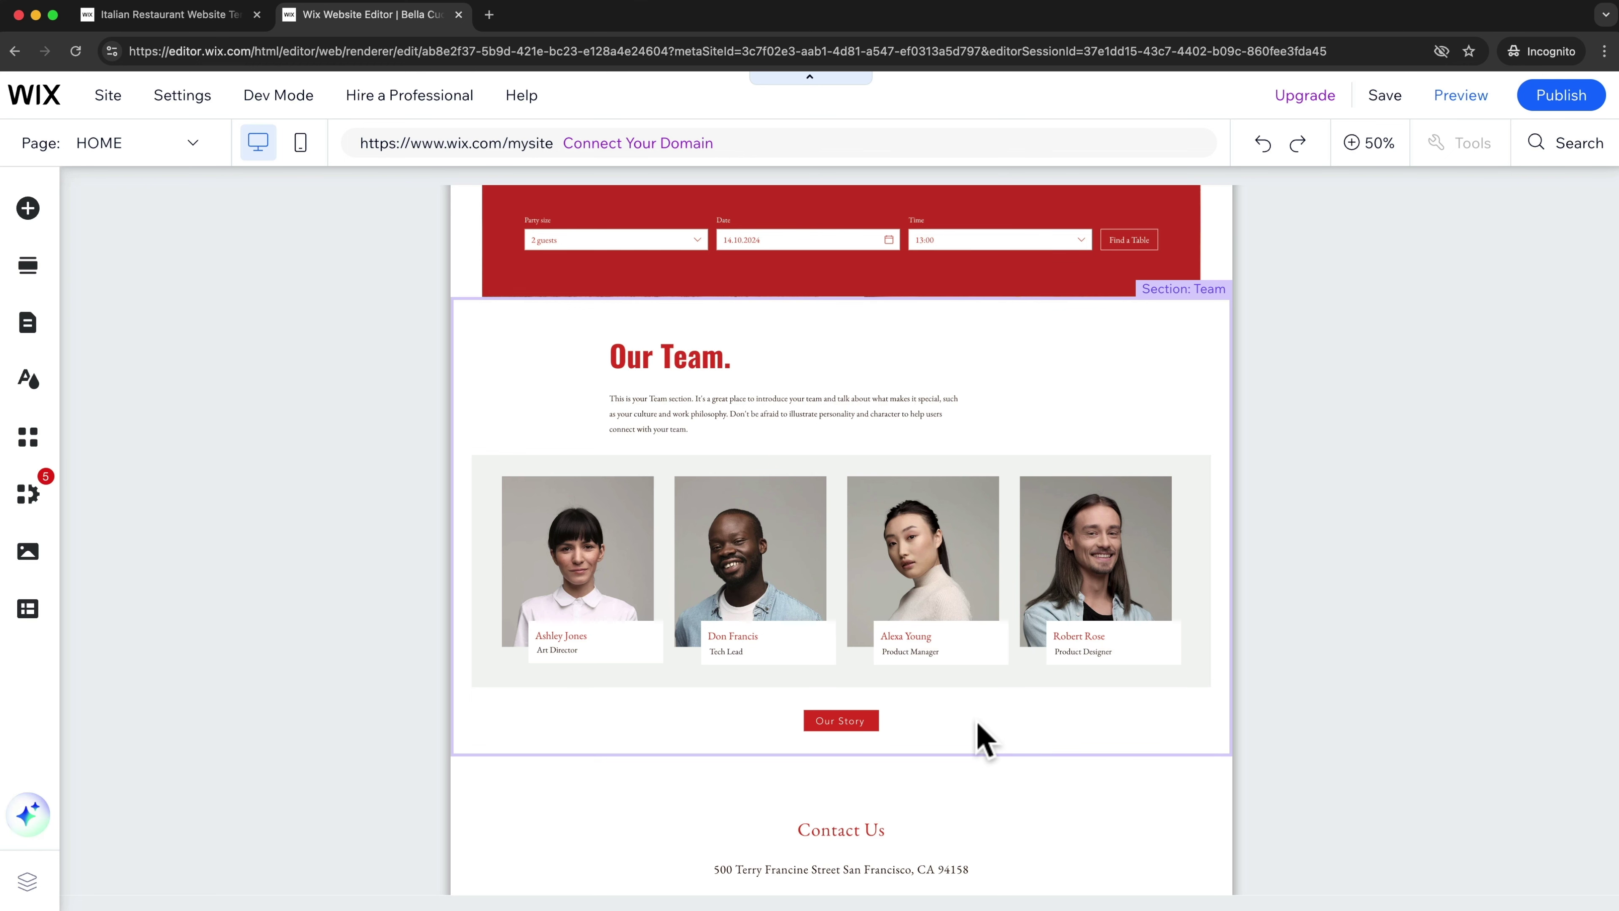
scroll(969, 727, "up", 15)
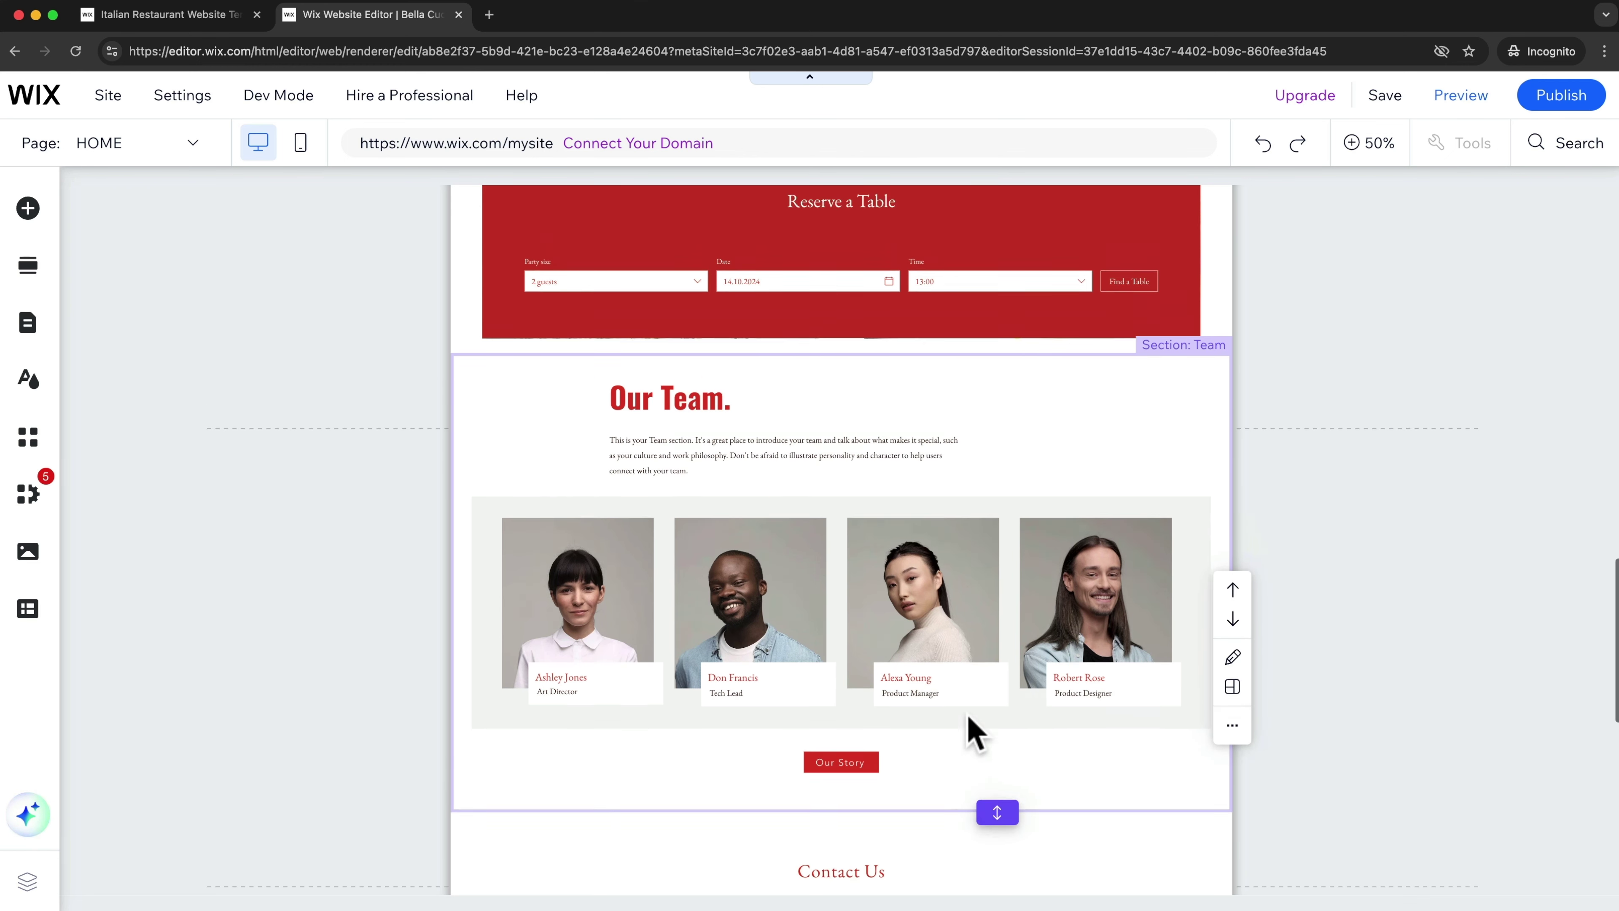
scroll(969, 726, "up", 10)
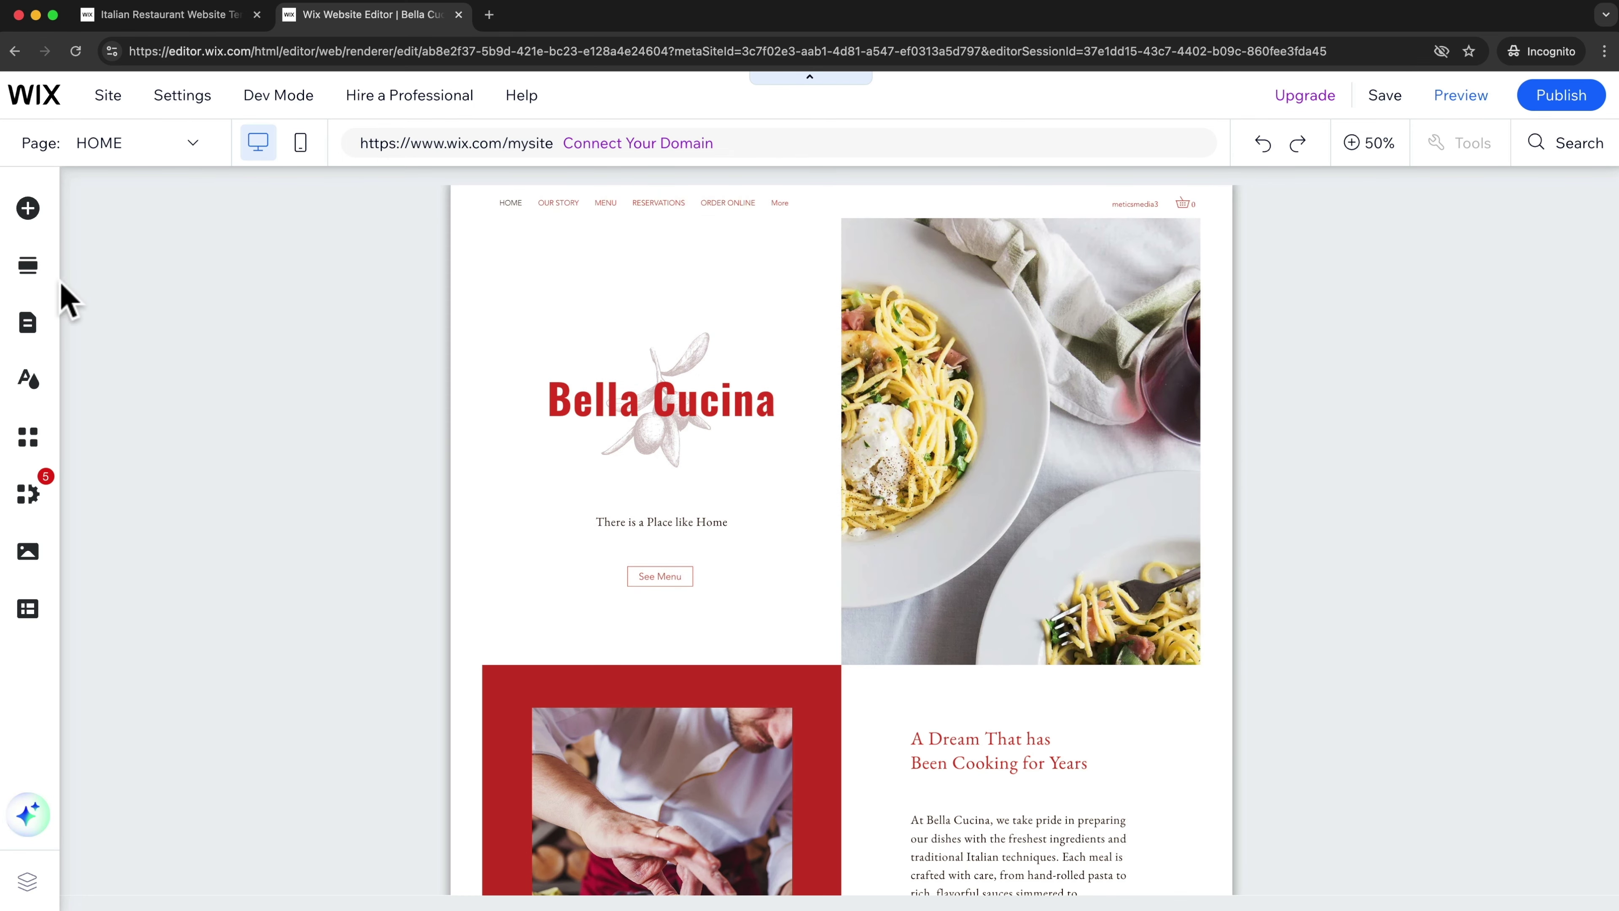
Step: Delete the ORDER ONLINE item from the site menu
left_click(27, 322)
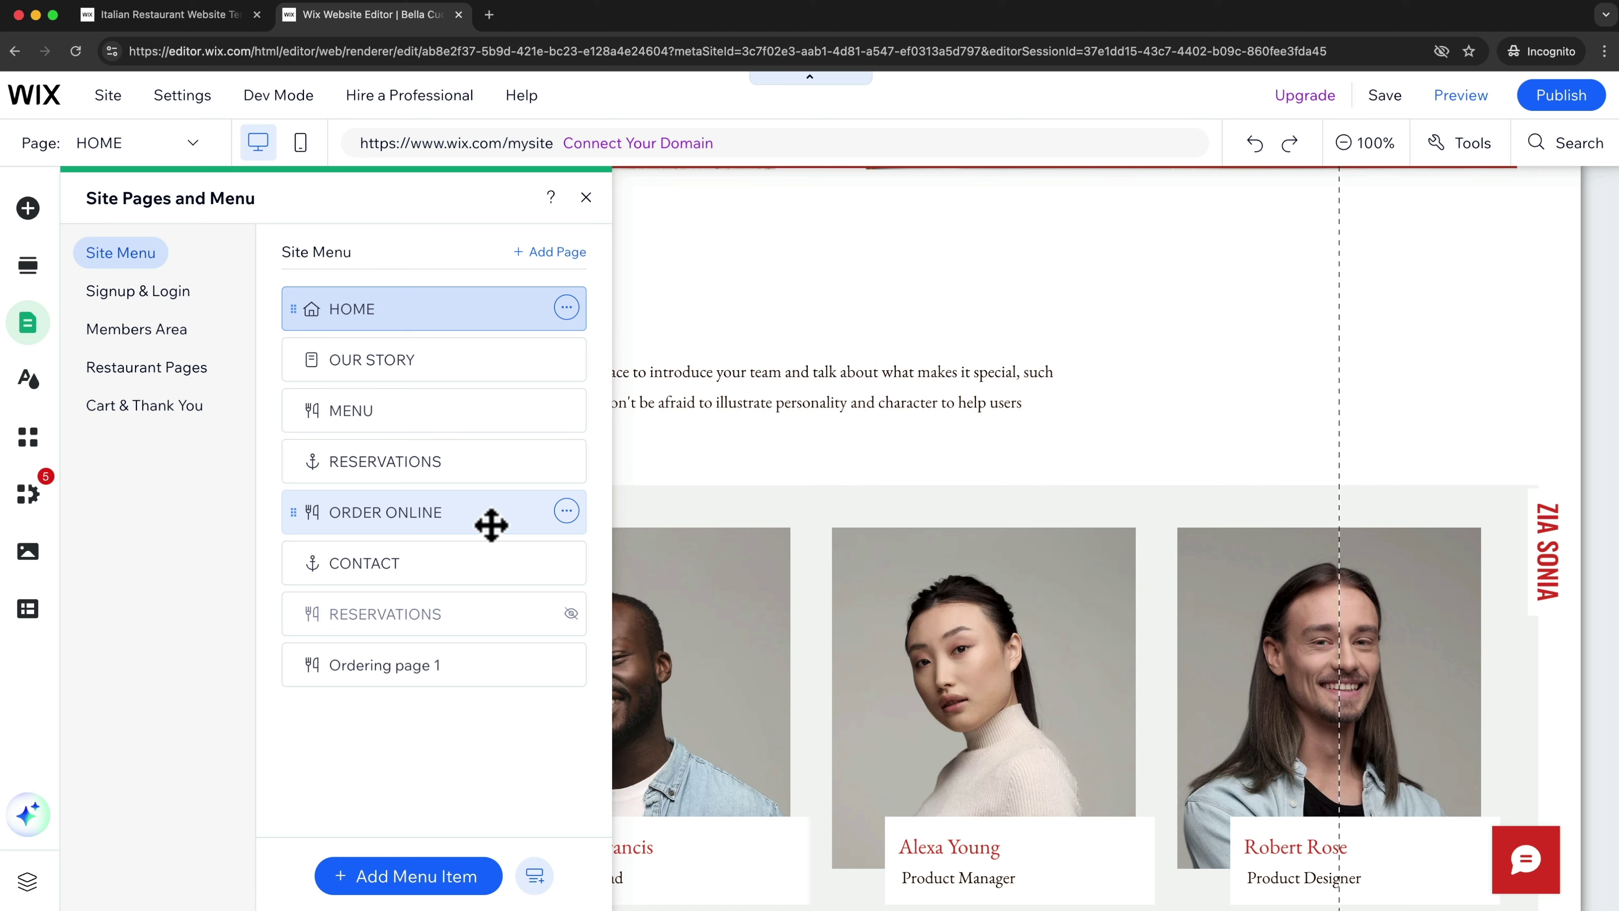
left_click(567, 511)
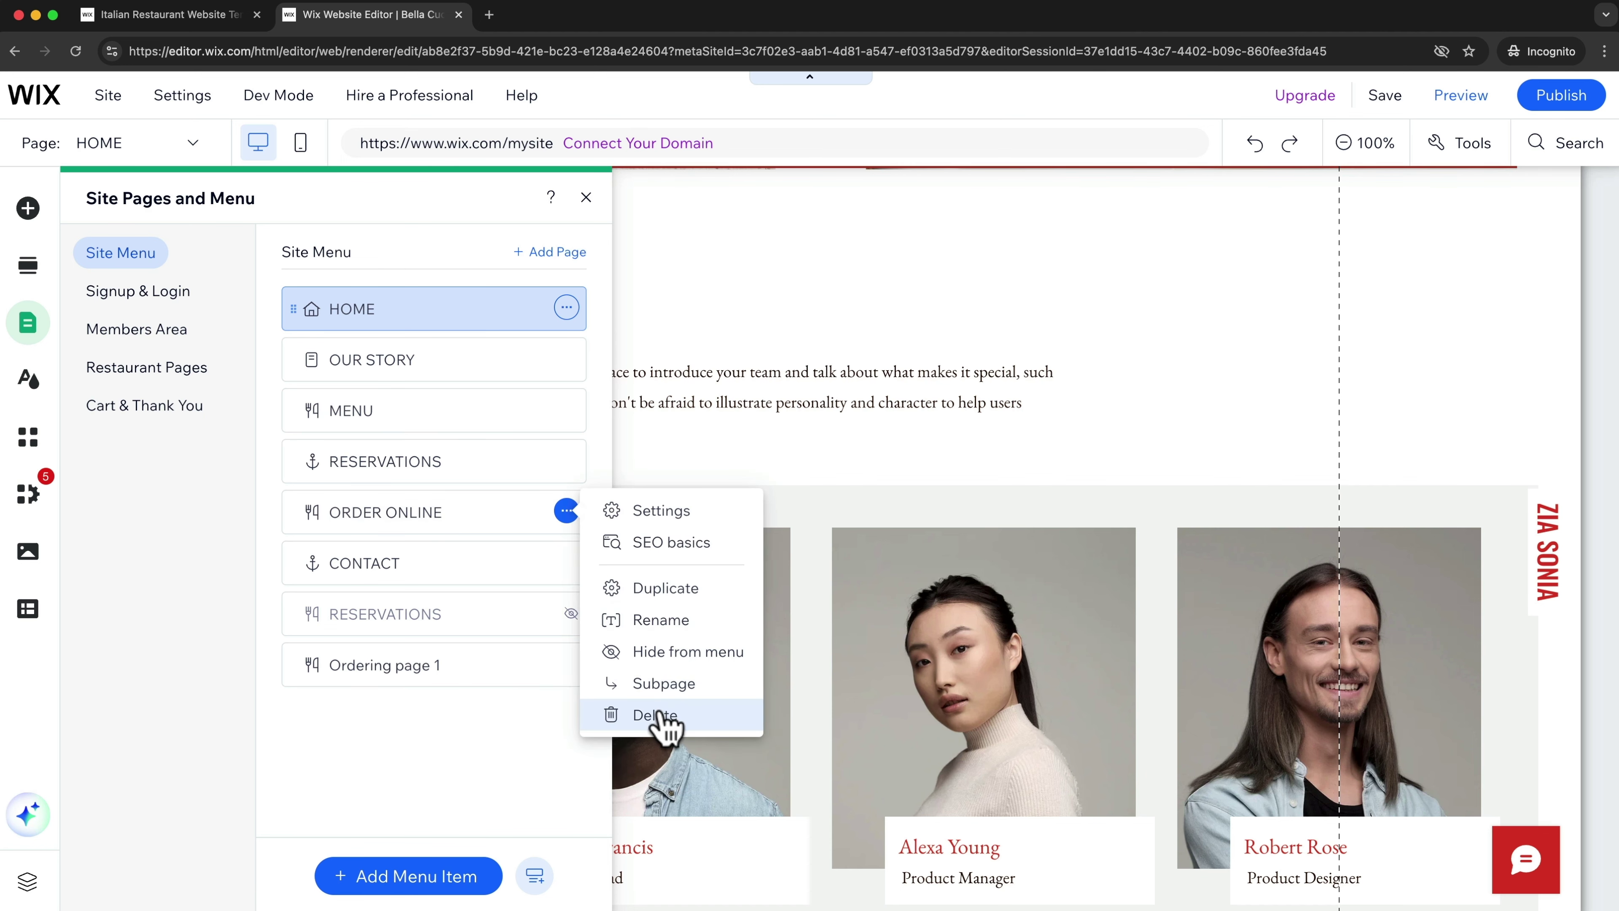
left_click(666, 720)
left_click(1031, 580)
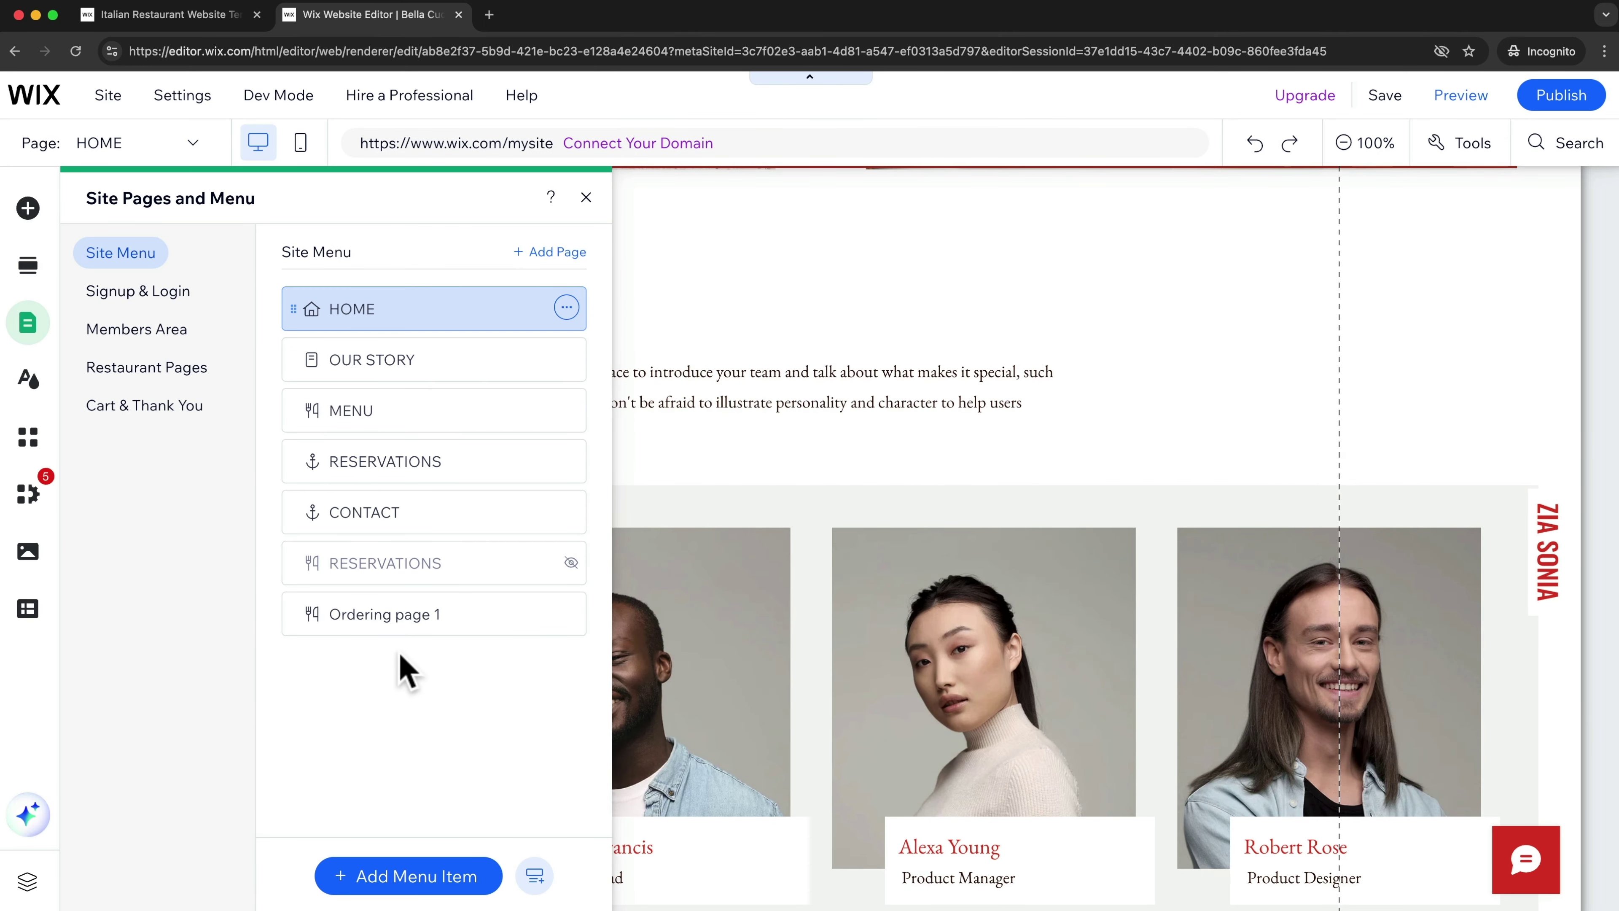
Step: Delete Ordering page 1 together with the Wix Restaurants Orders (New) app
left_click(566, 613)
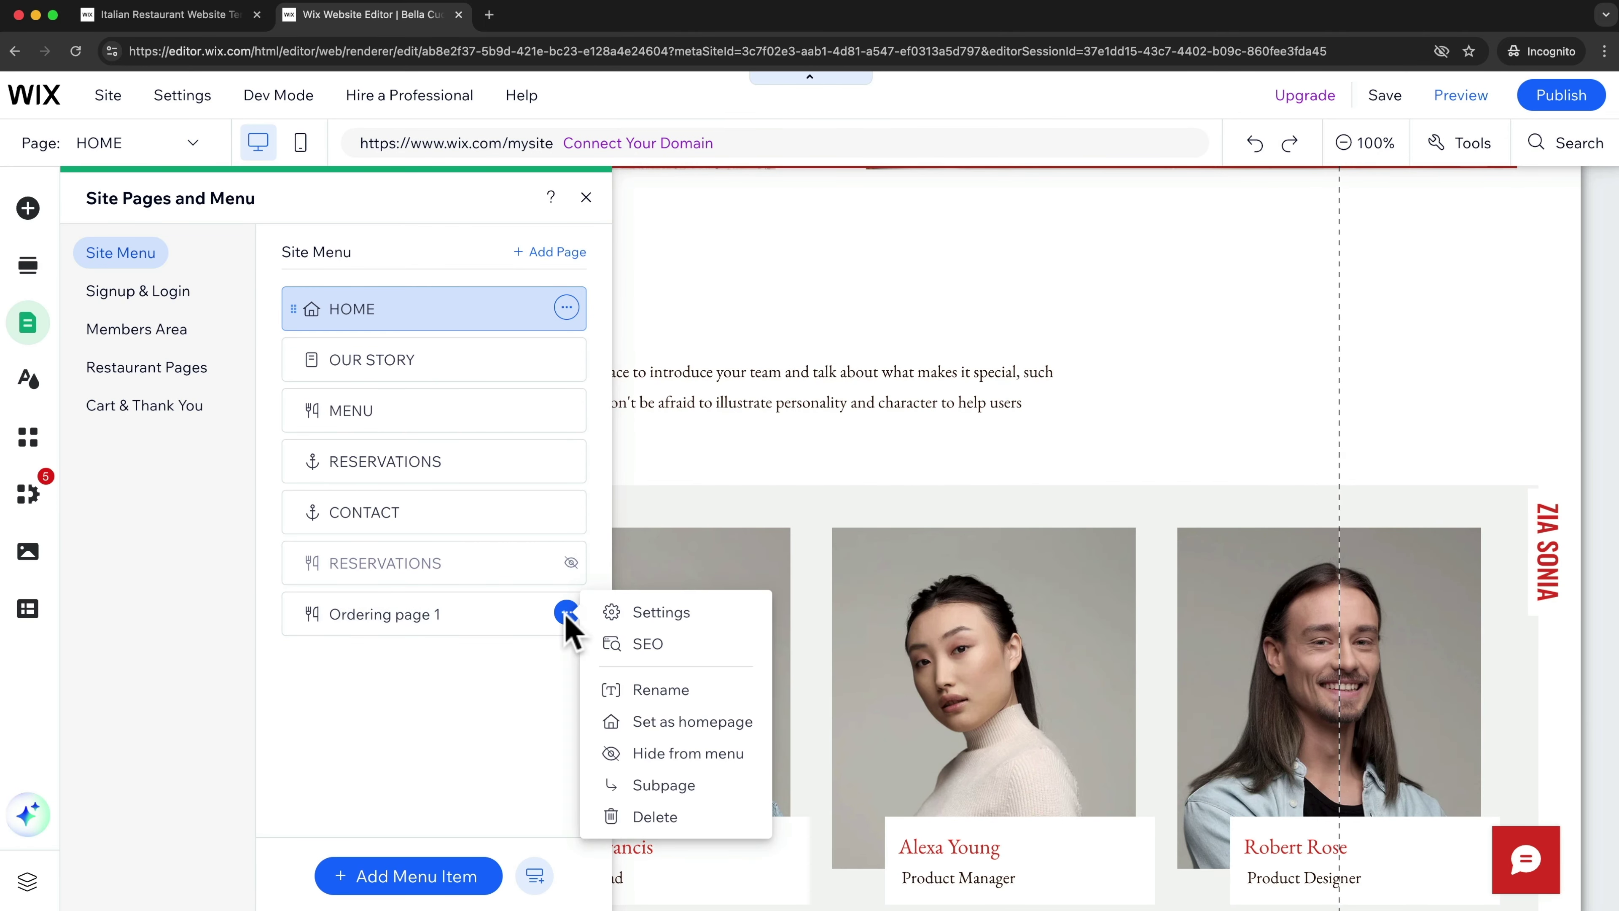
left_click(657, 817)
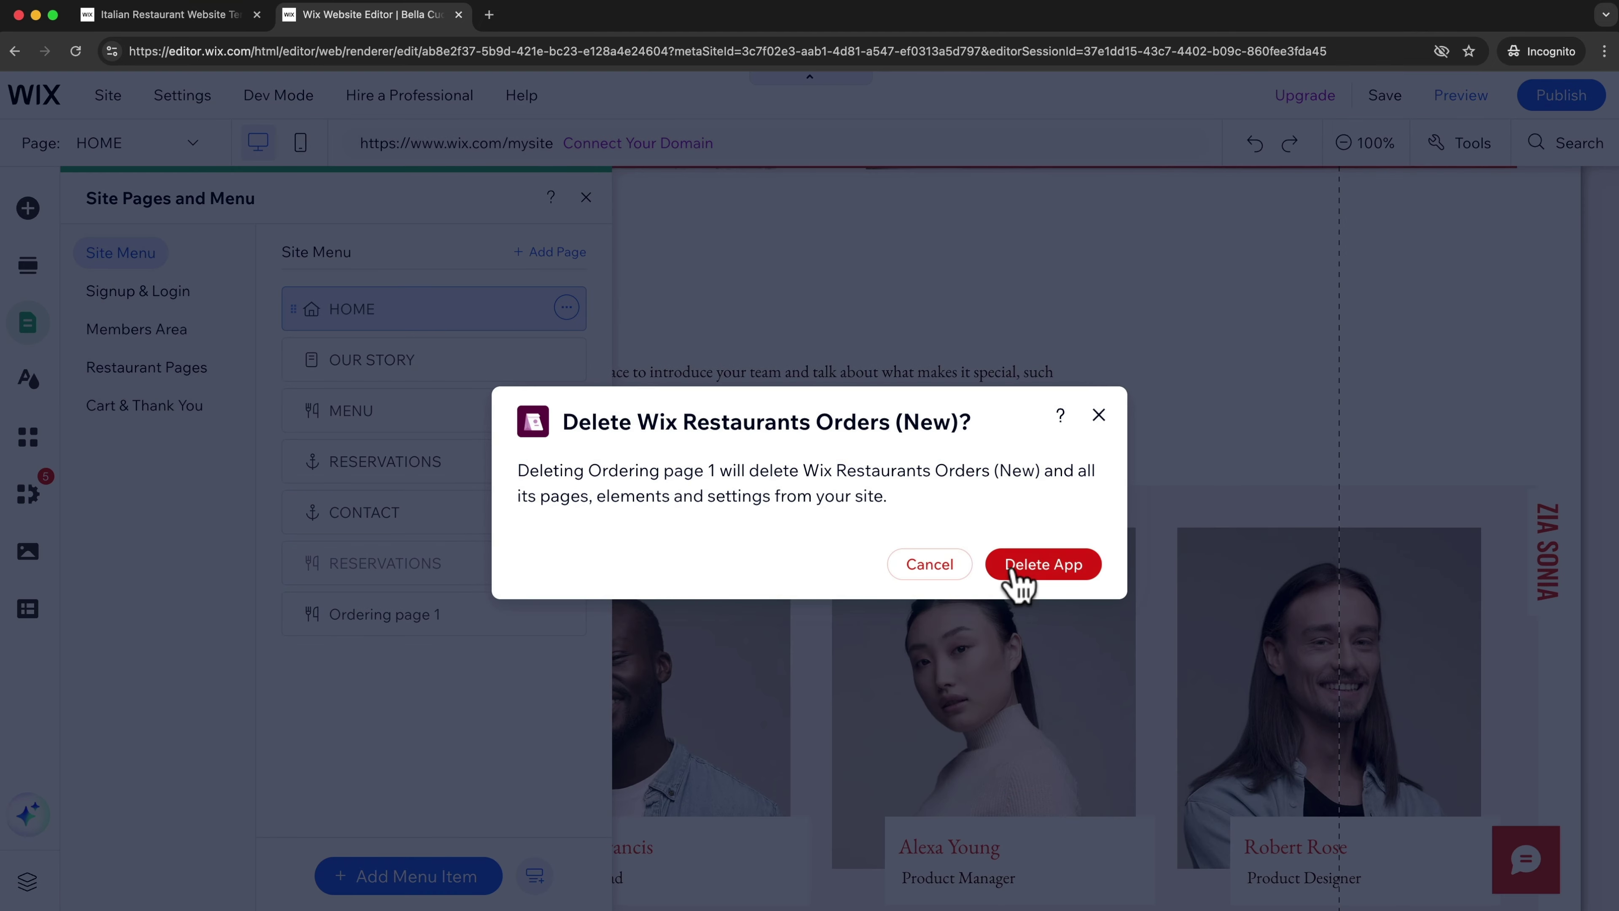
left_click(1020, 580)
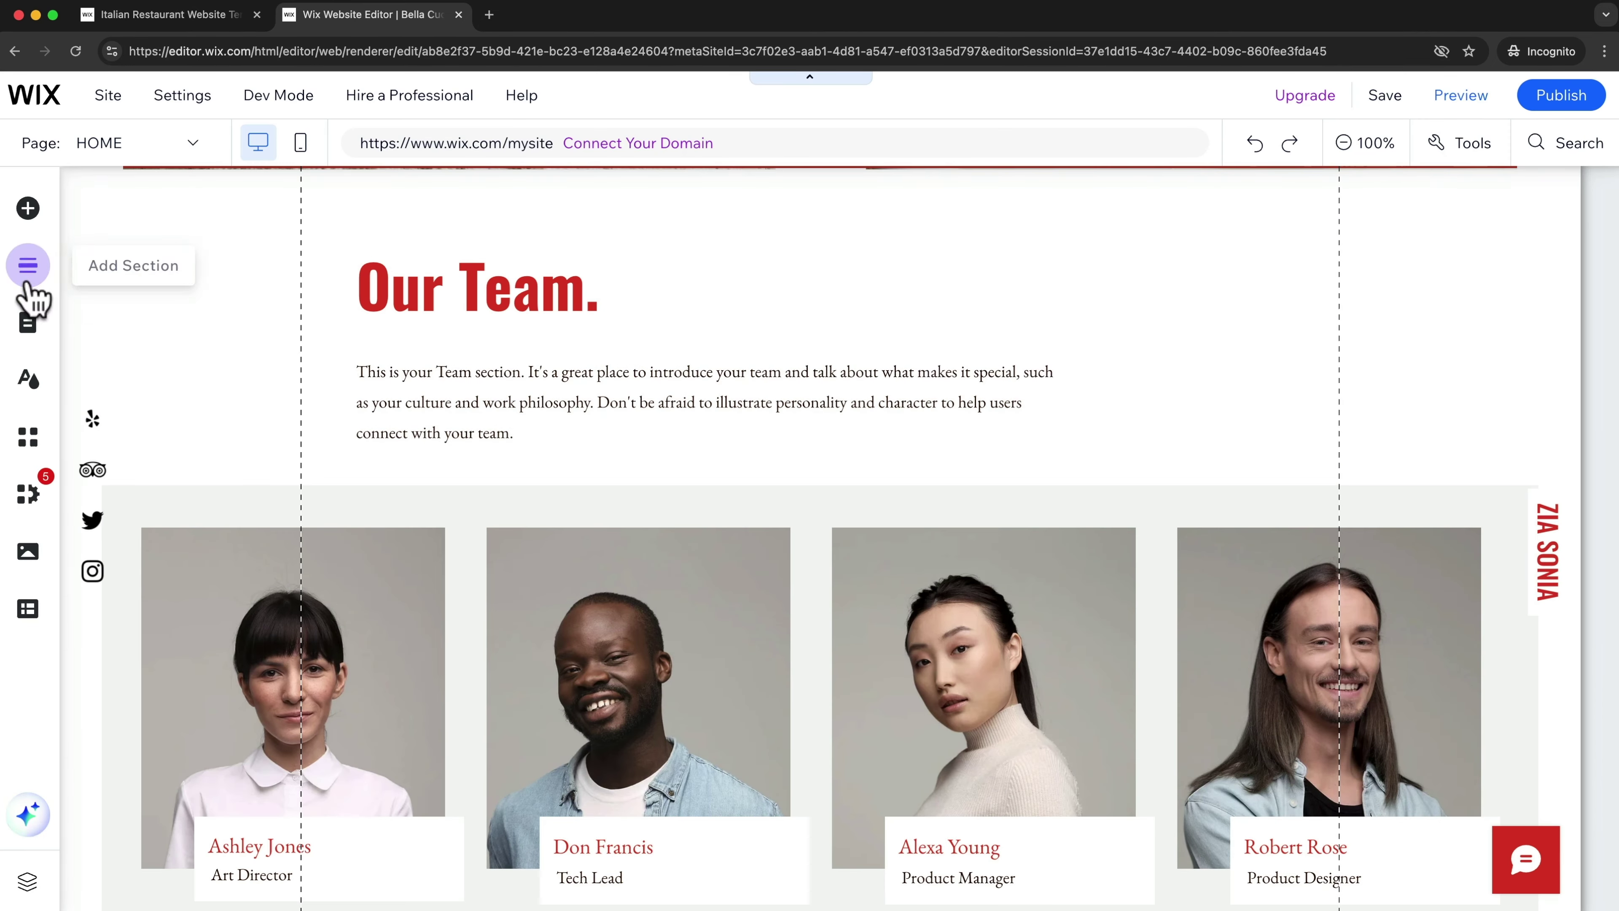
Step: Open the site menu's page list and compare it with the navigation in the home page header
left_click(25, 338)
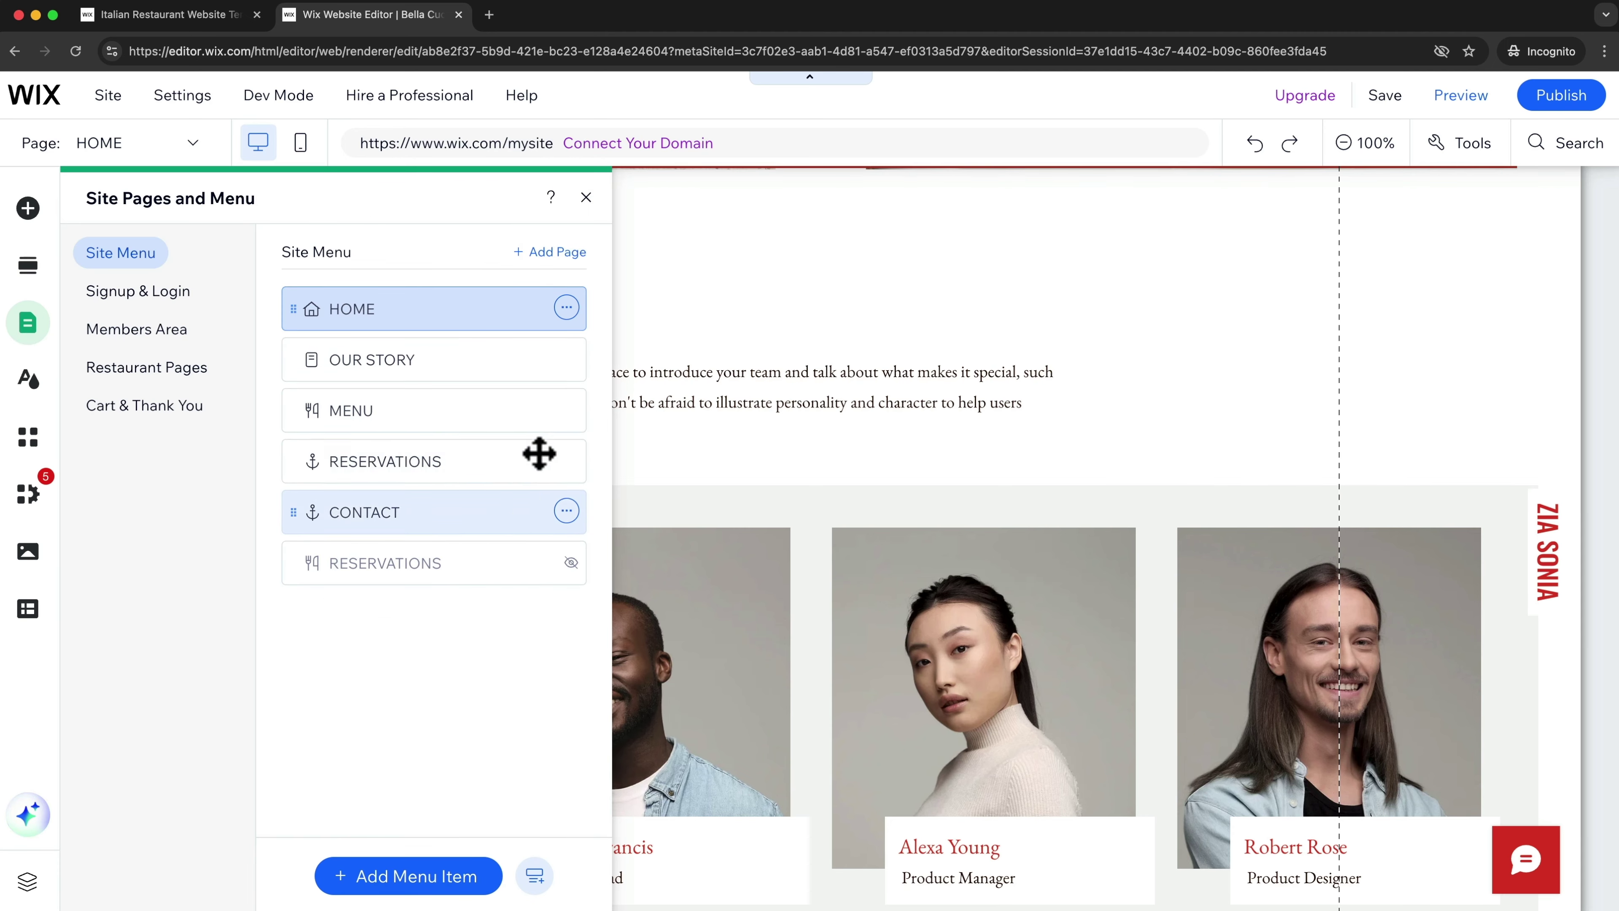
scroll(790, 392, "down", 5)
scroll(791, 392, "up", 15)
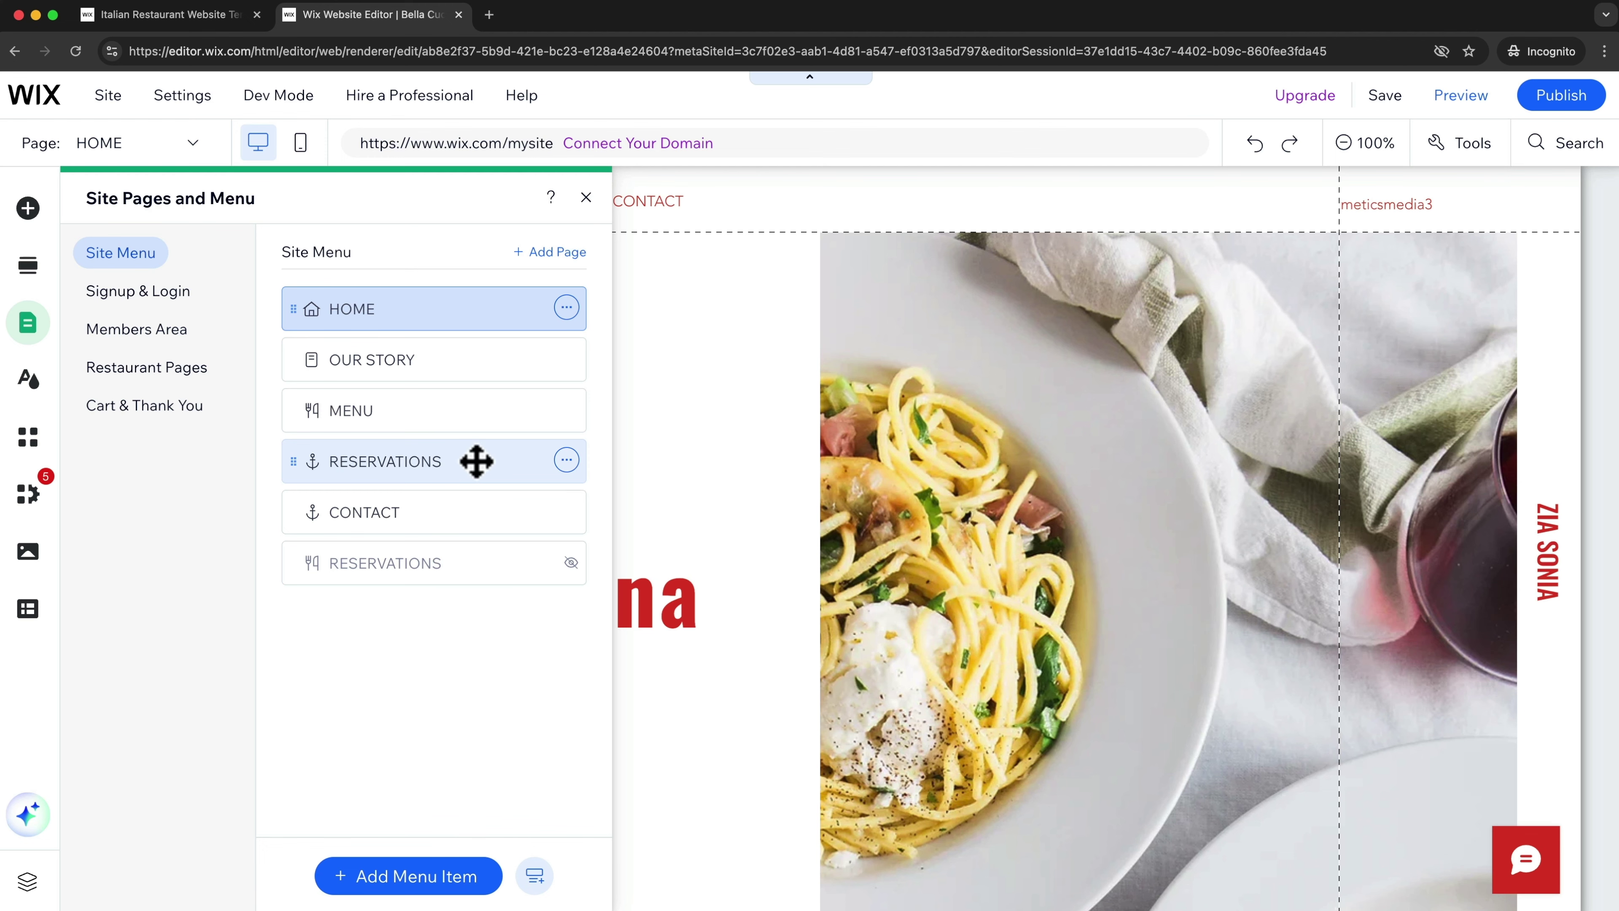
Step: Examine the home page from the header navigation down to the Reserve a Table section
left_click(586, 197)
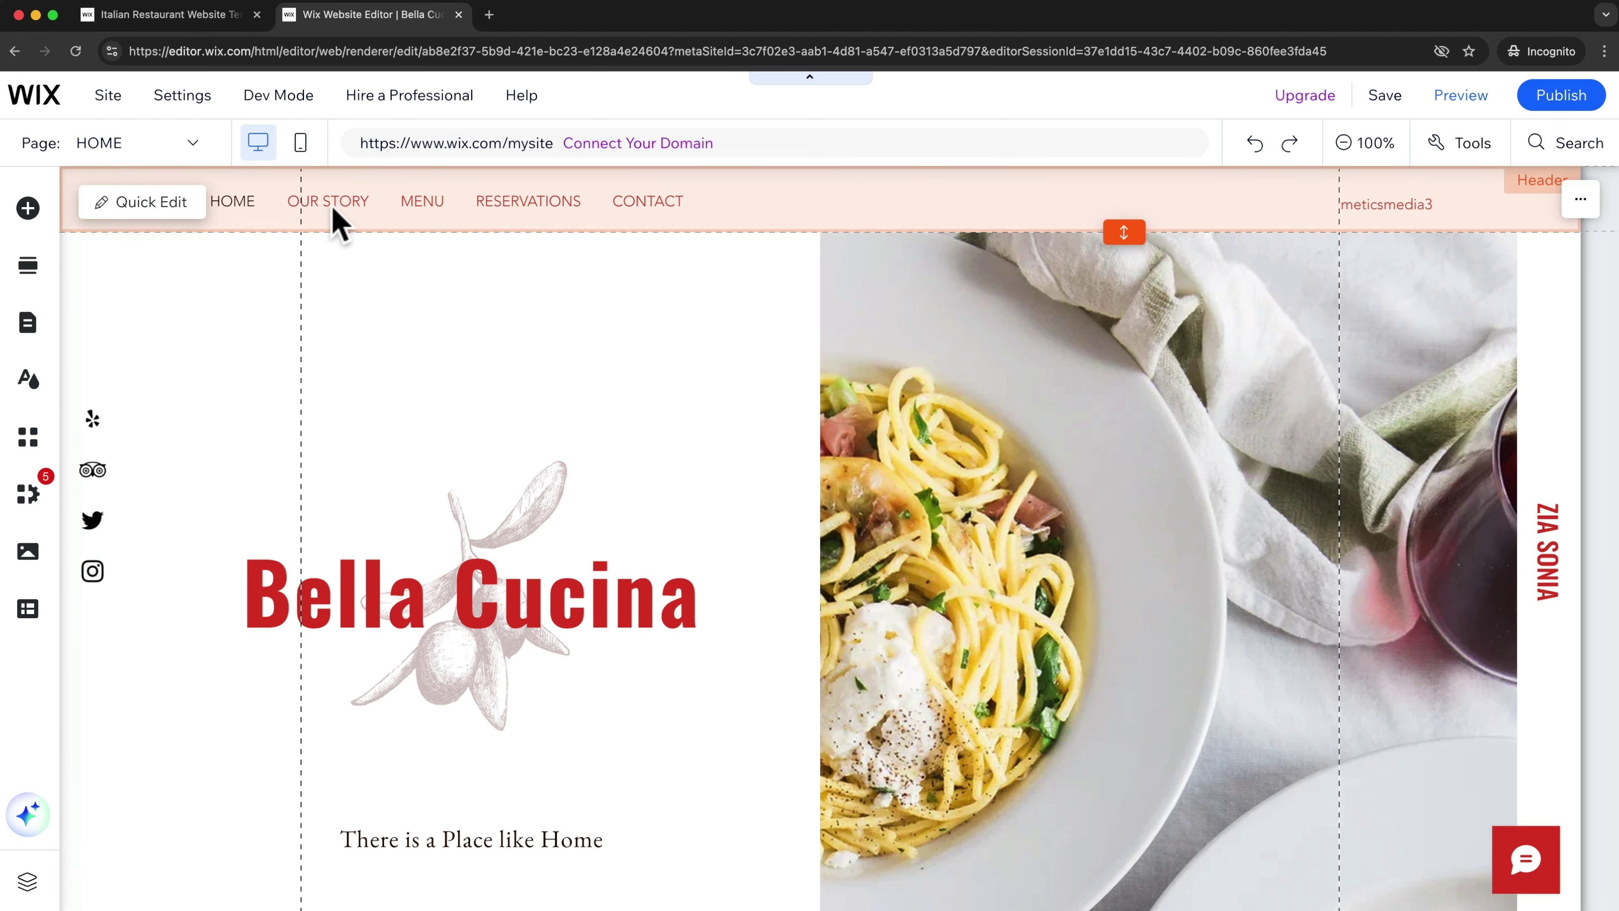
scroll(733, 472, "down", 10)
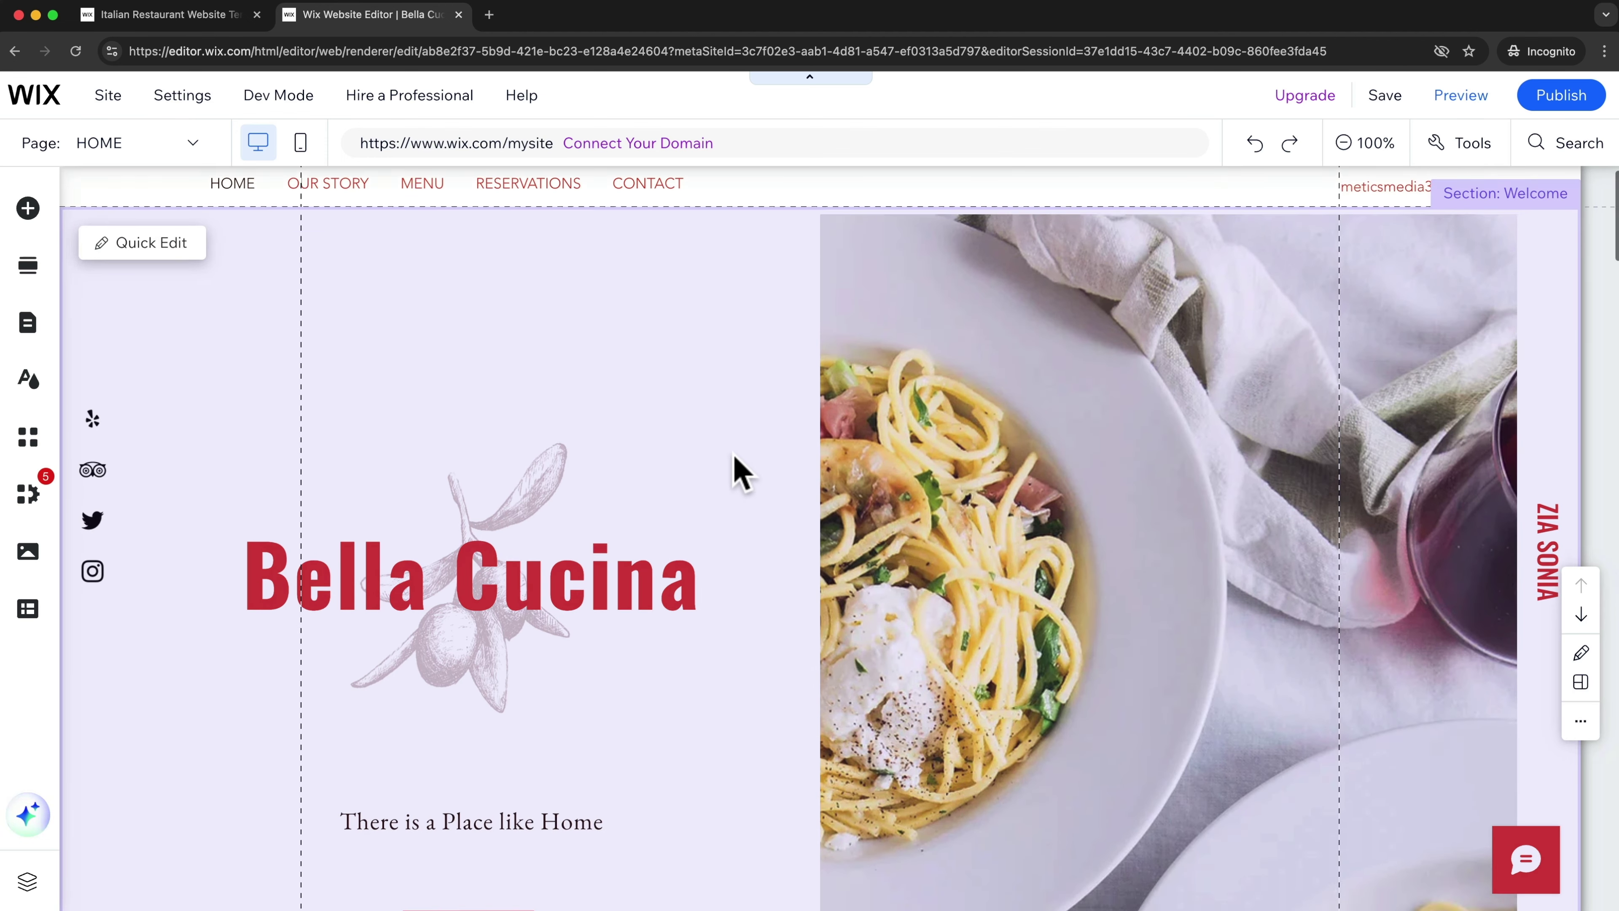
scroll(879, 504, "down", 10)
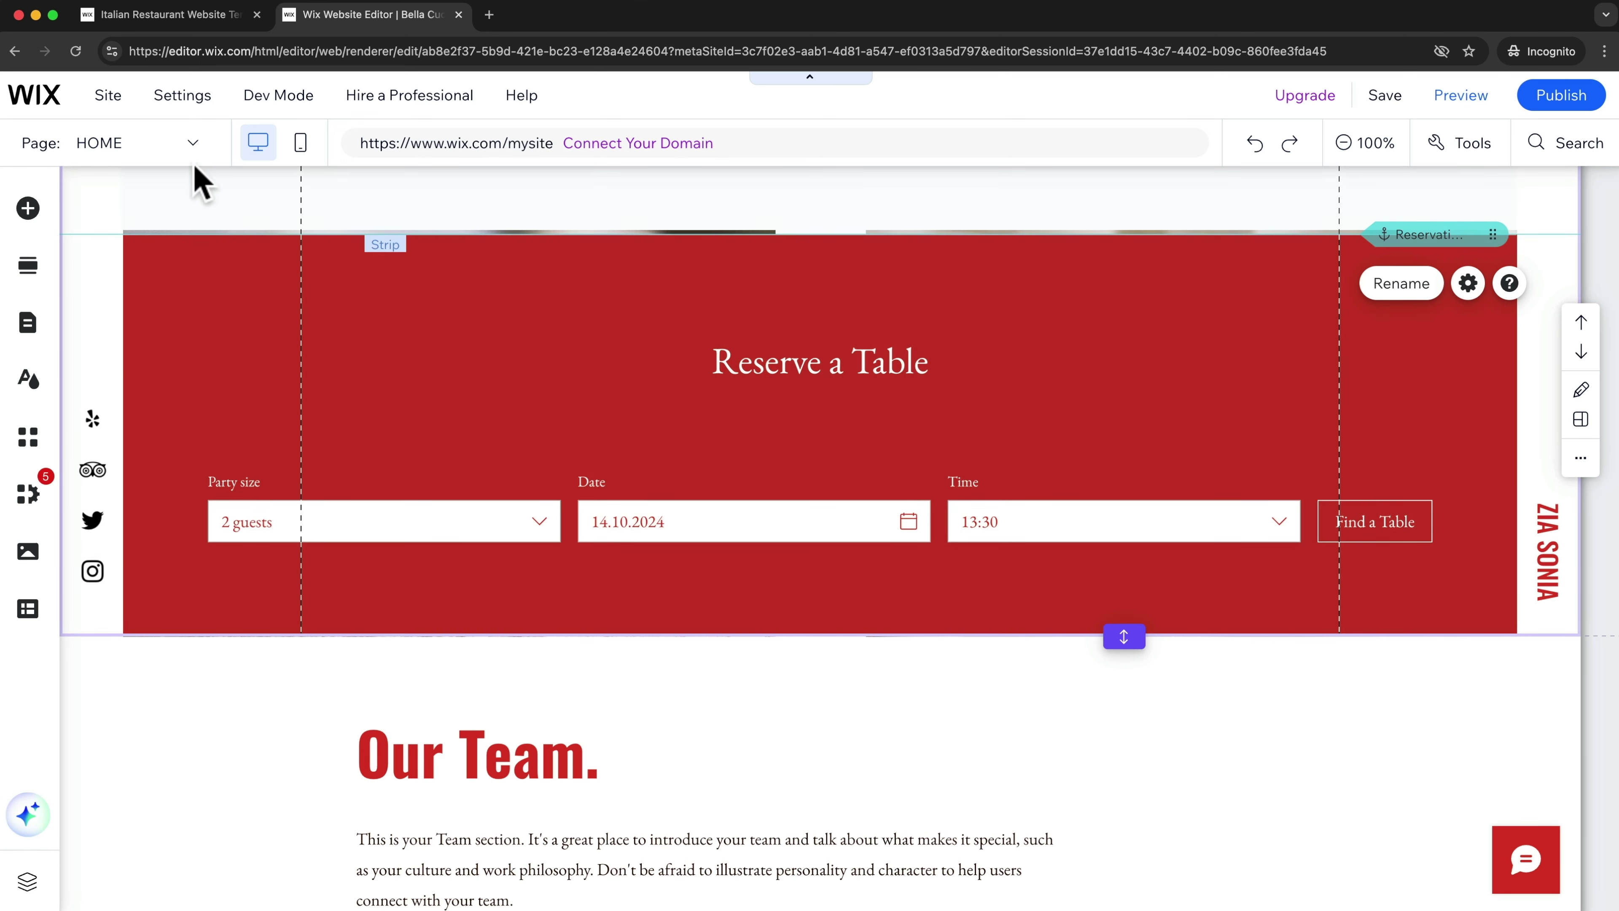
Step: Switch to the OUR STORY page and examine its content from the closing paragraph up to the header illustration
left_click(118, 147)
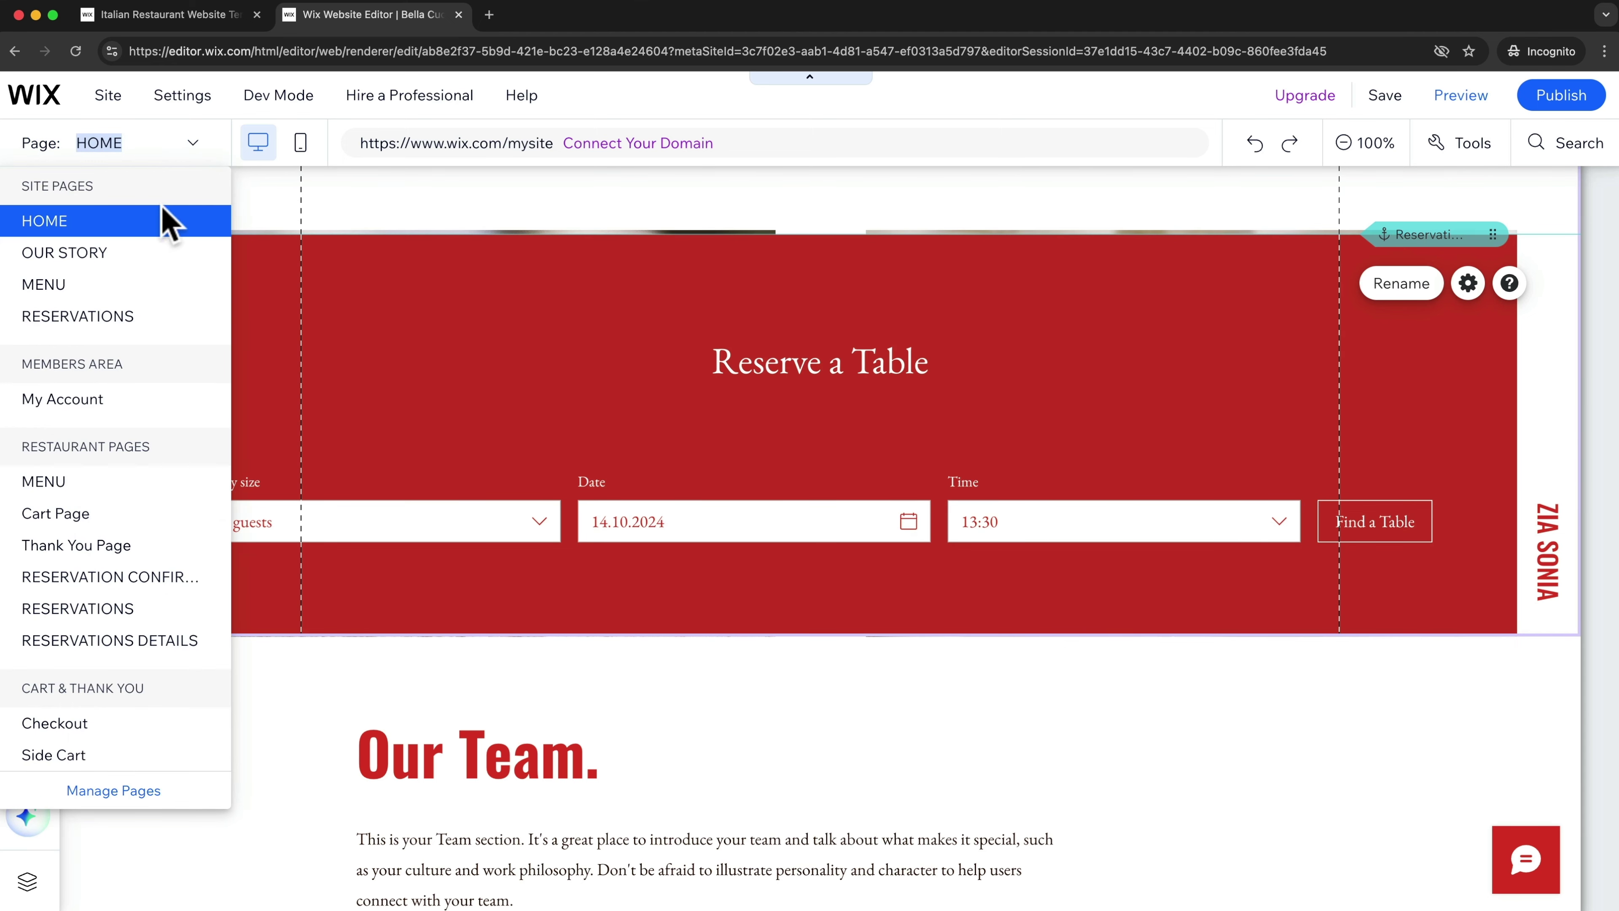
left_click(138, 254)
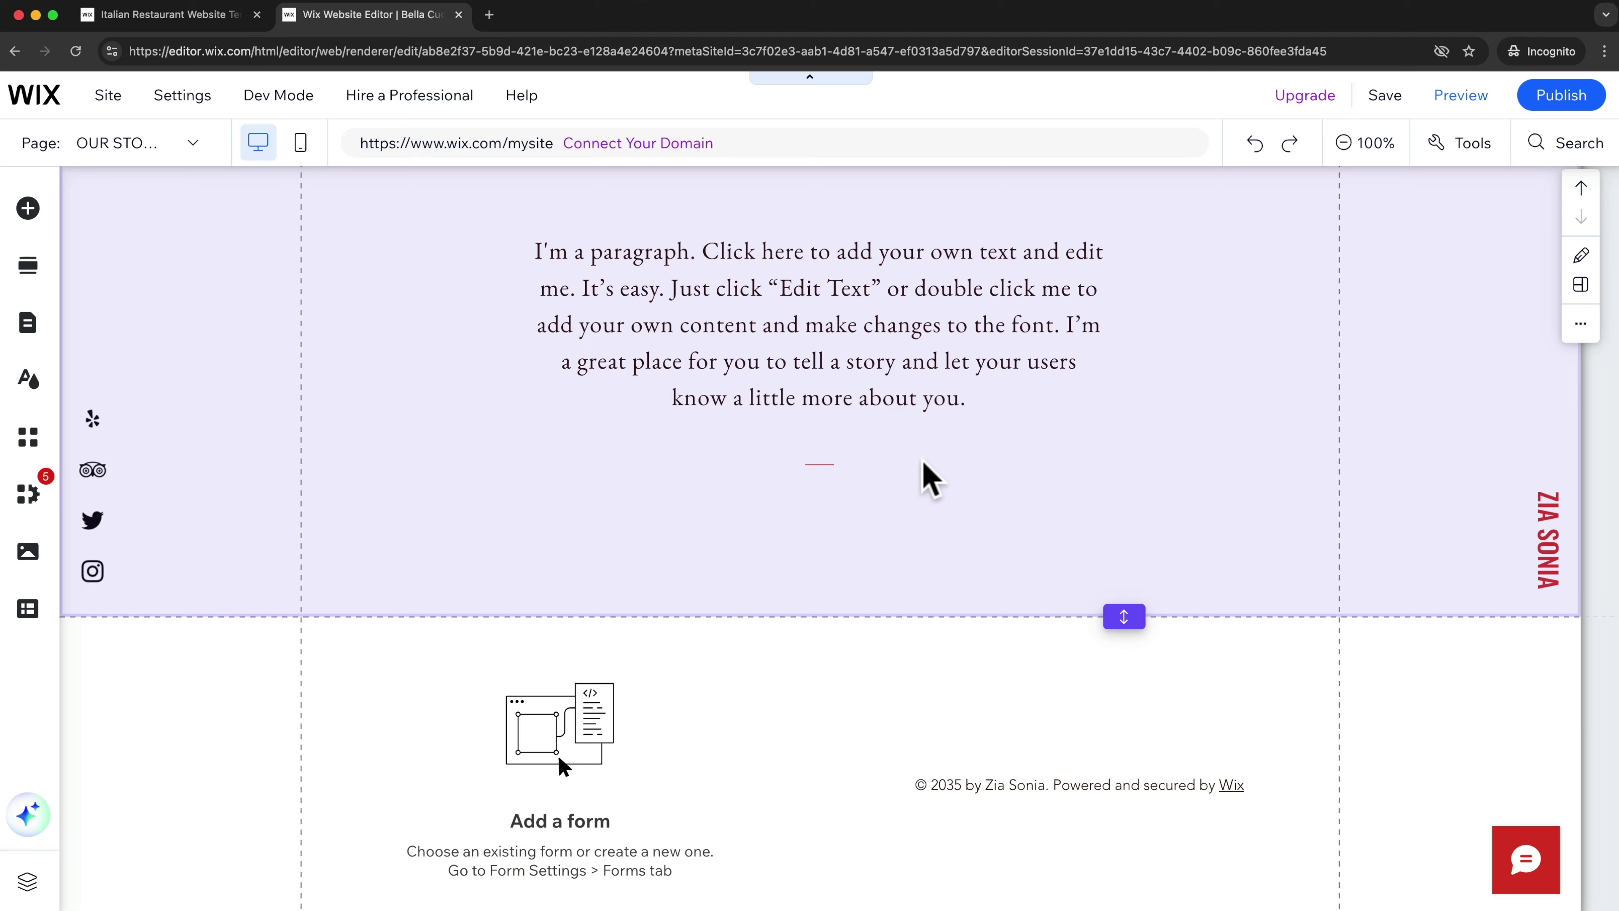
scroll(876, 402, "up", 5)
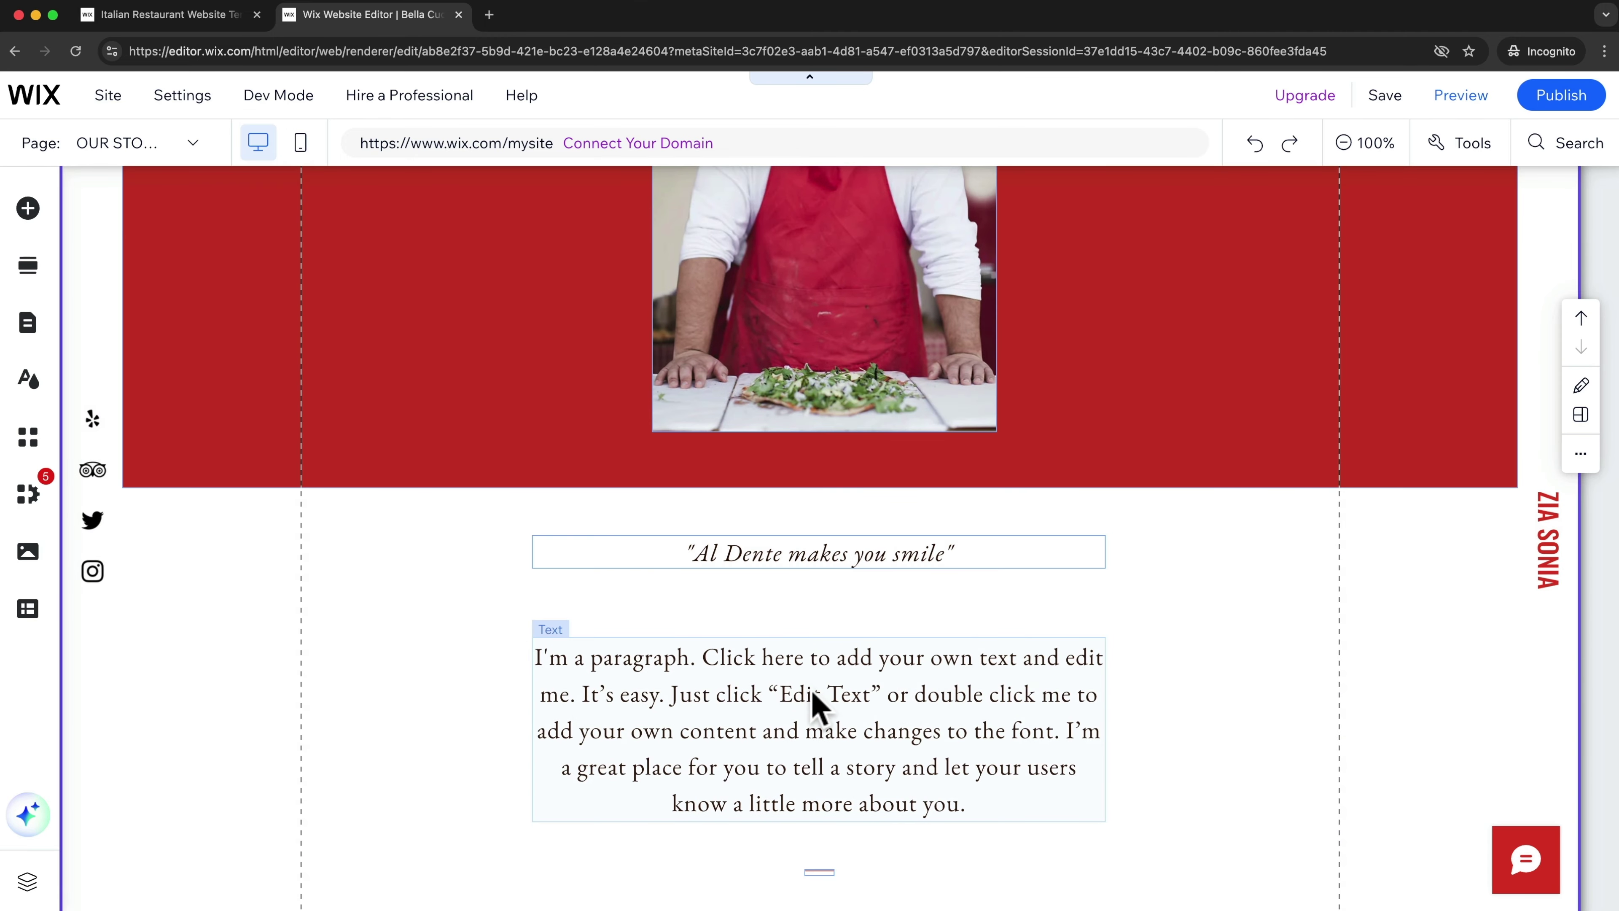
left_click(816, 704)
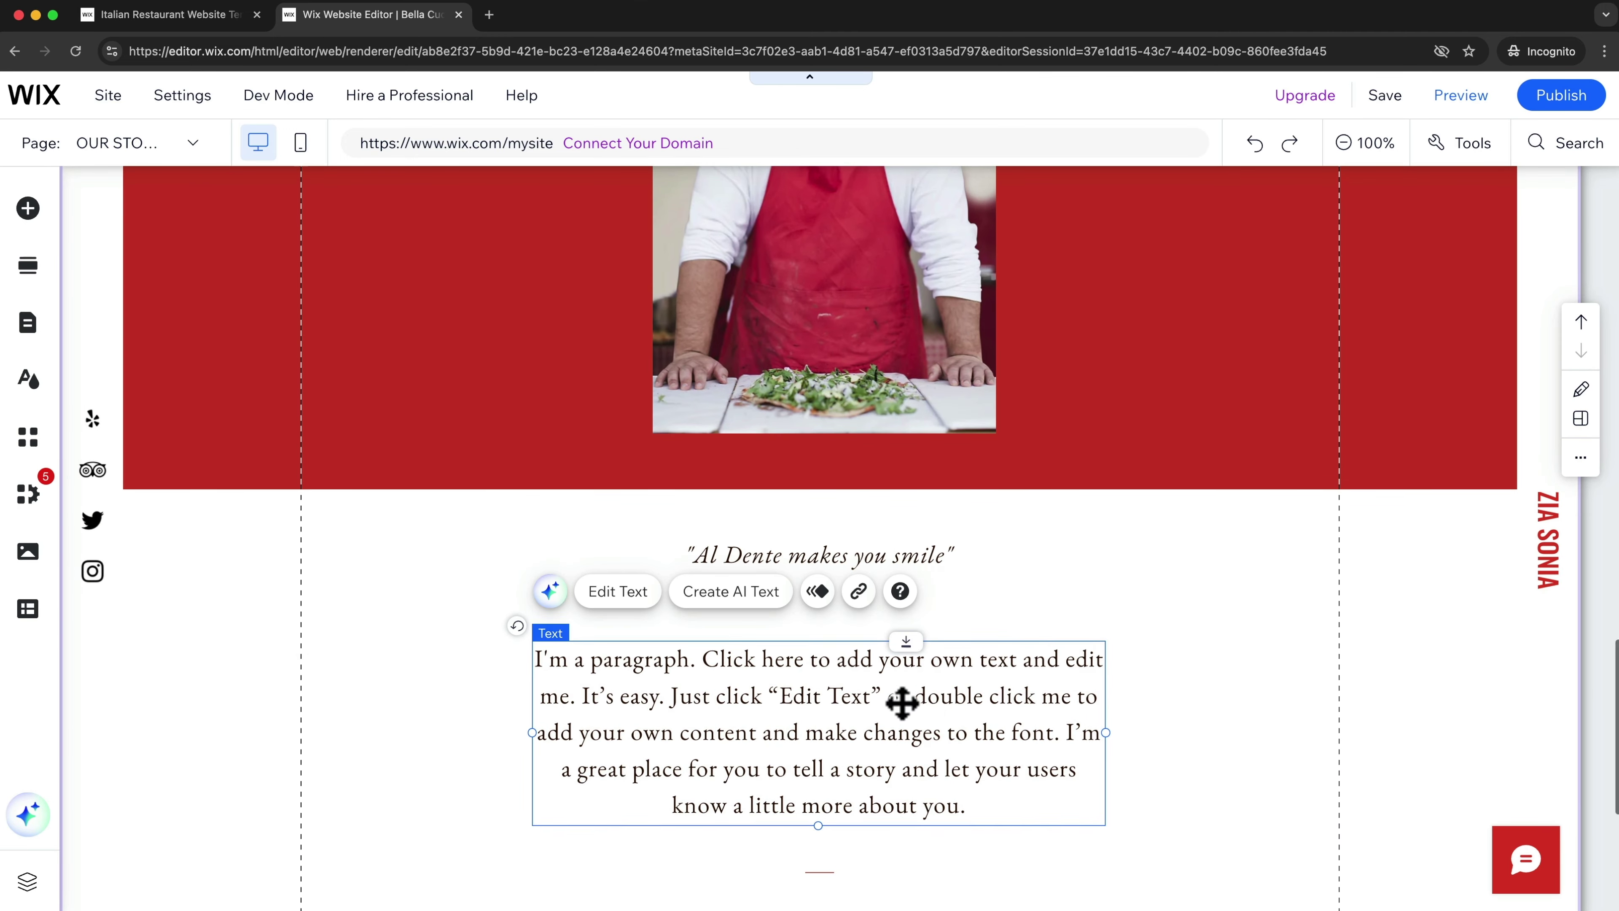
scroll(903, 704, "up", 7)
scroll(911, 663, "up", 10)
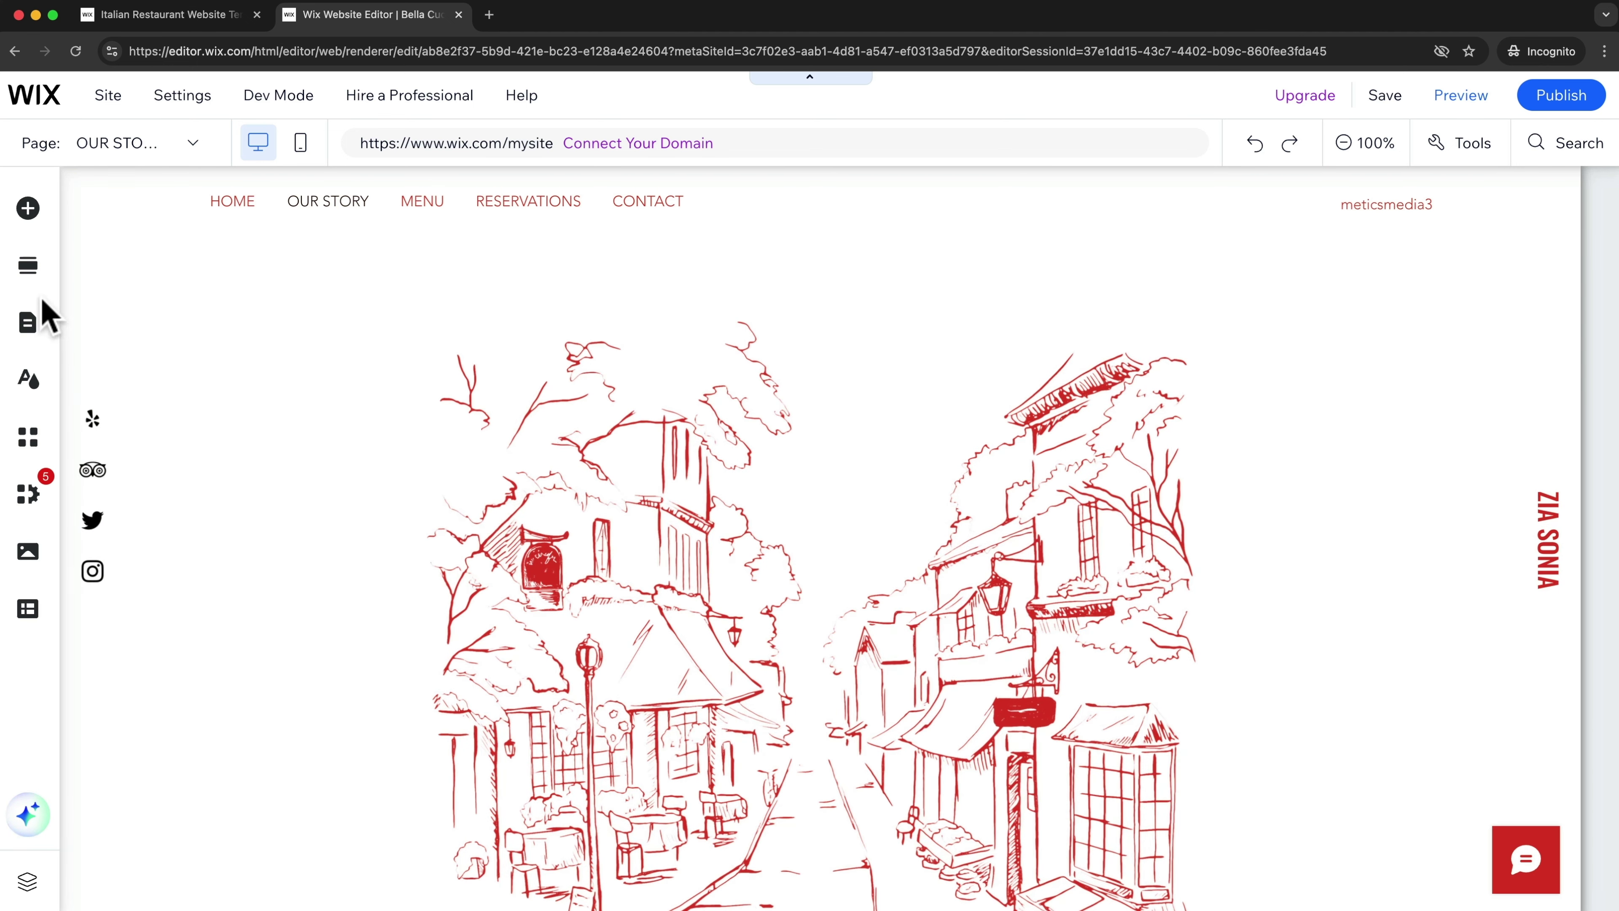
Step: Add a new page to the site menu using the Side by side template from the Projects category
left_click(27, 325)
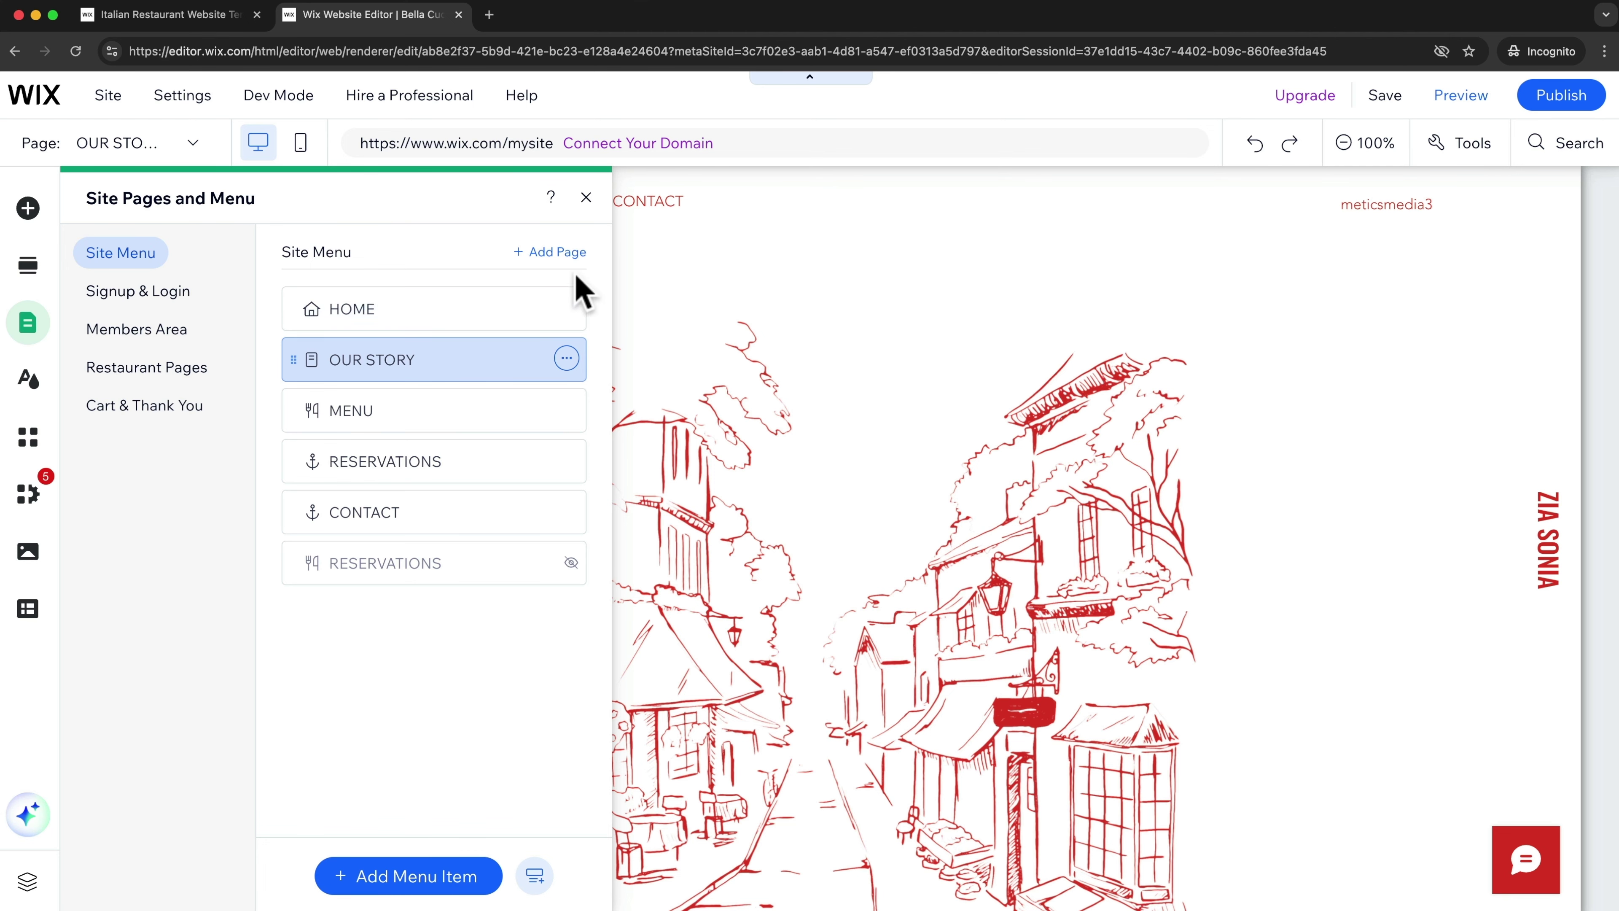
left_click(555, 260)
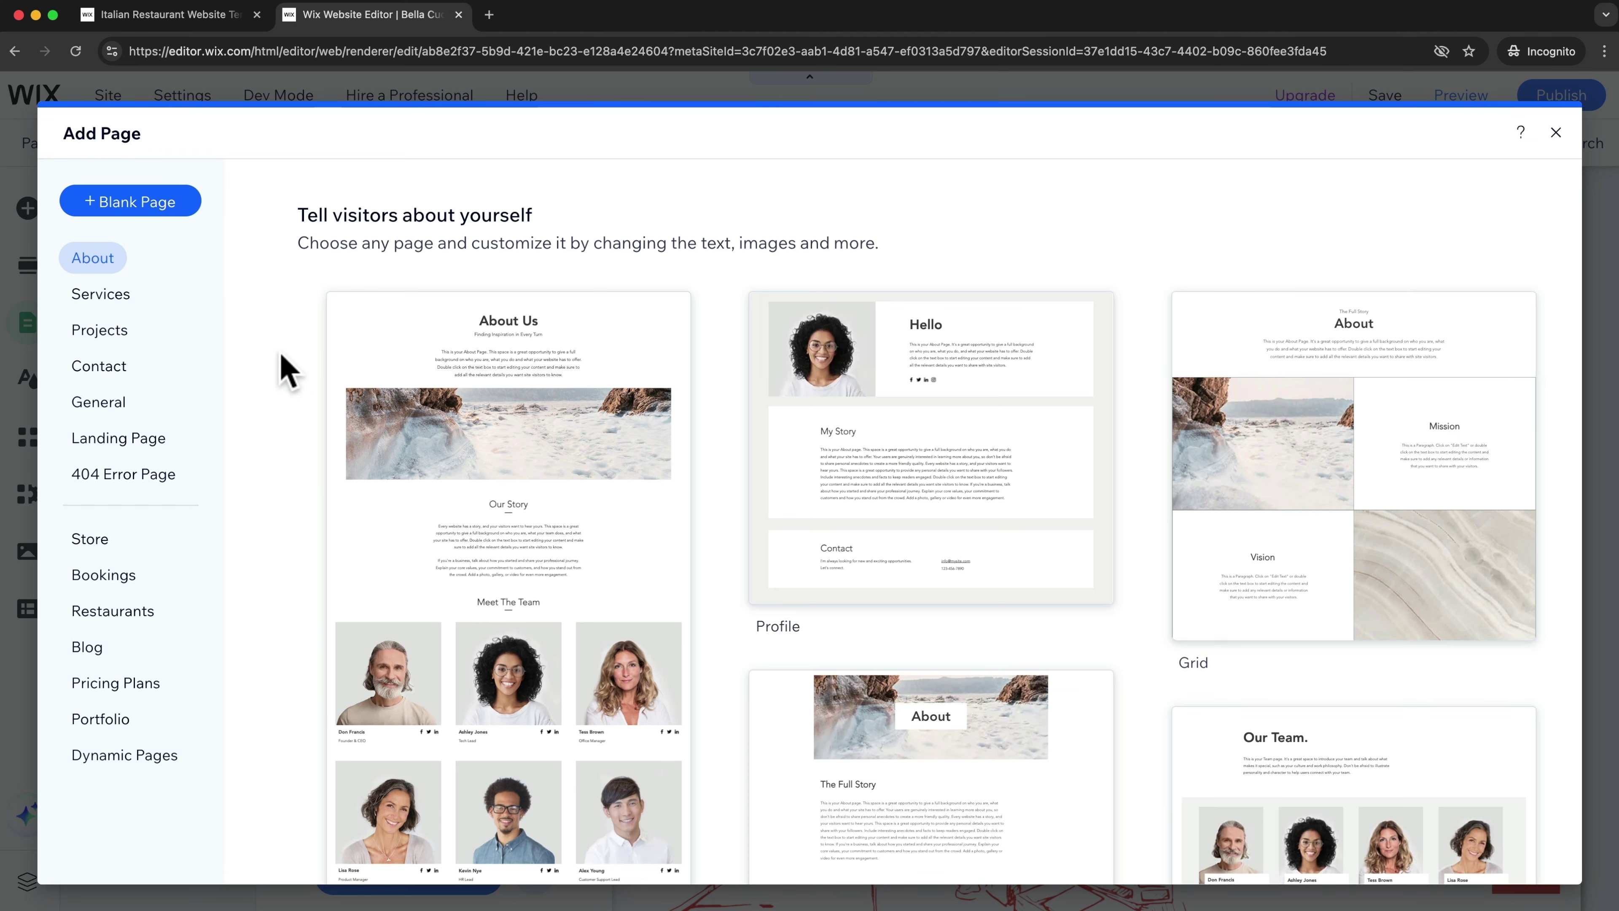
left_click(101, 343)
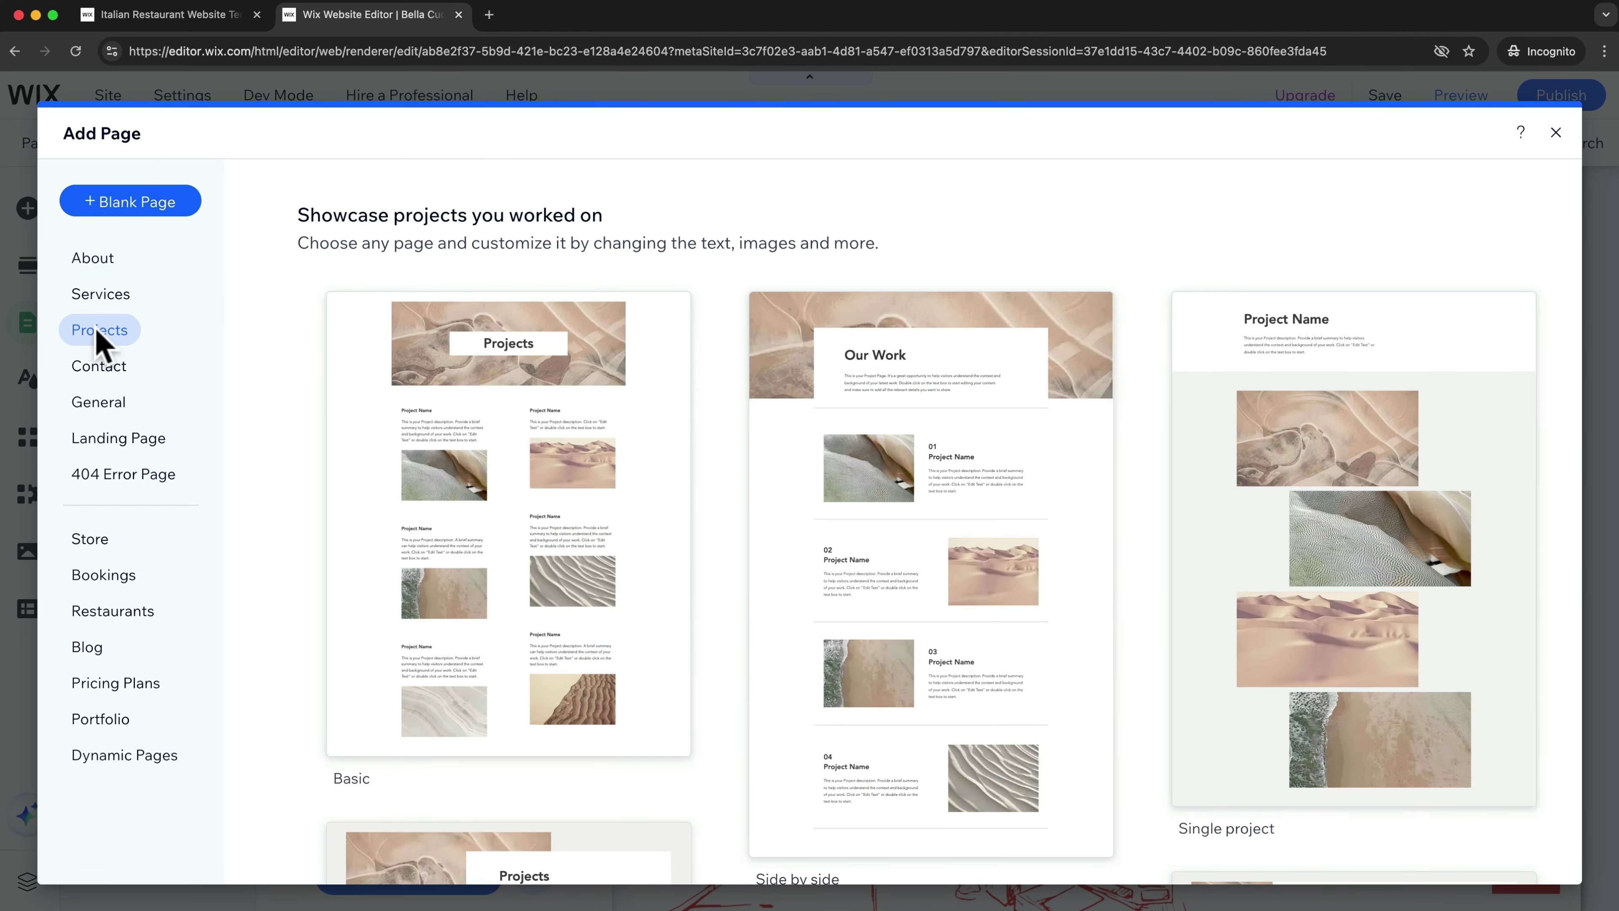
scroll(561, 472, "down", 1)
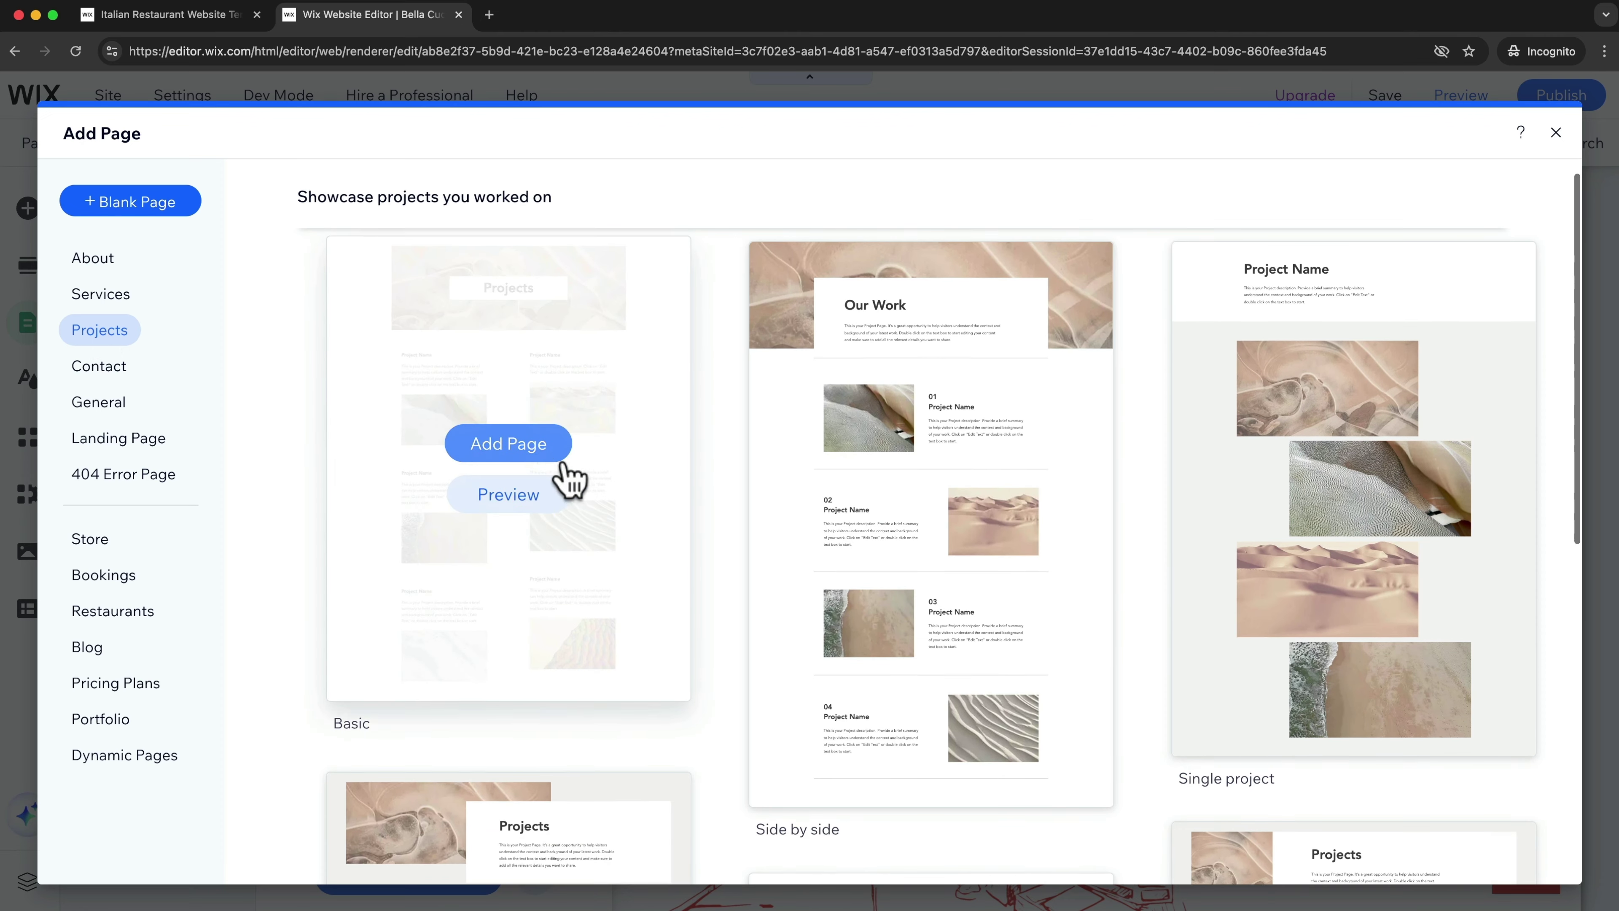
scroll(964, 441, "up", 1)
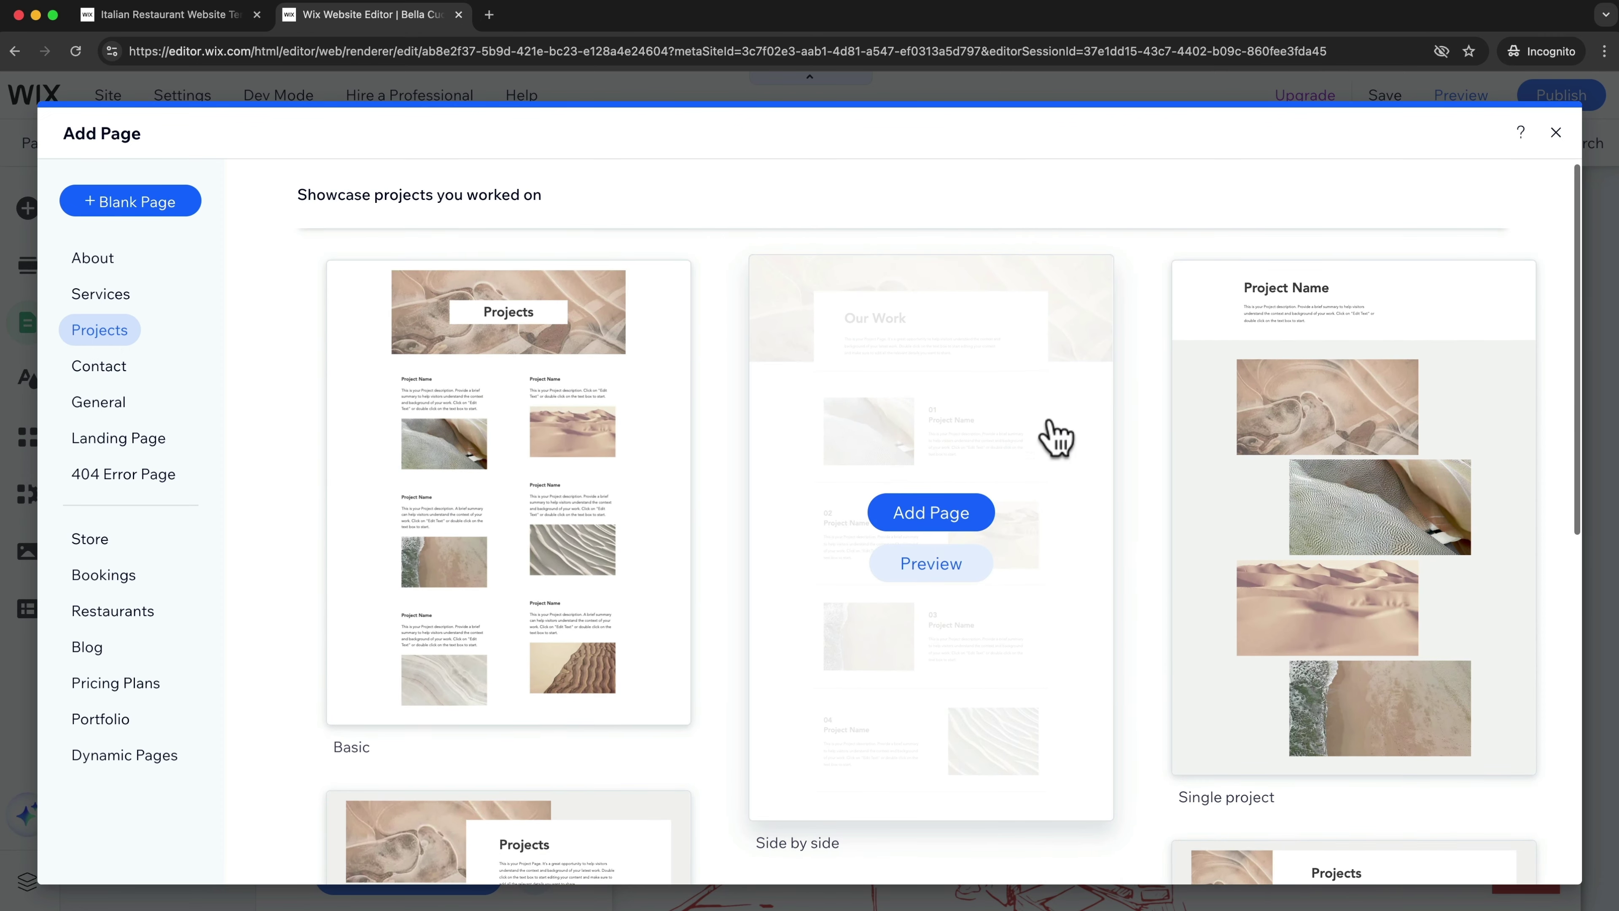
left_click(932, 514)
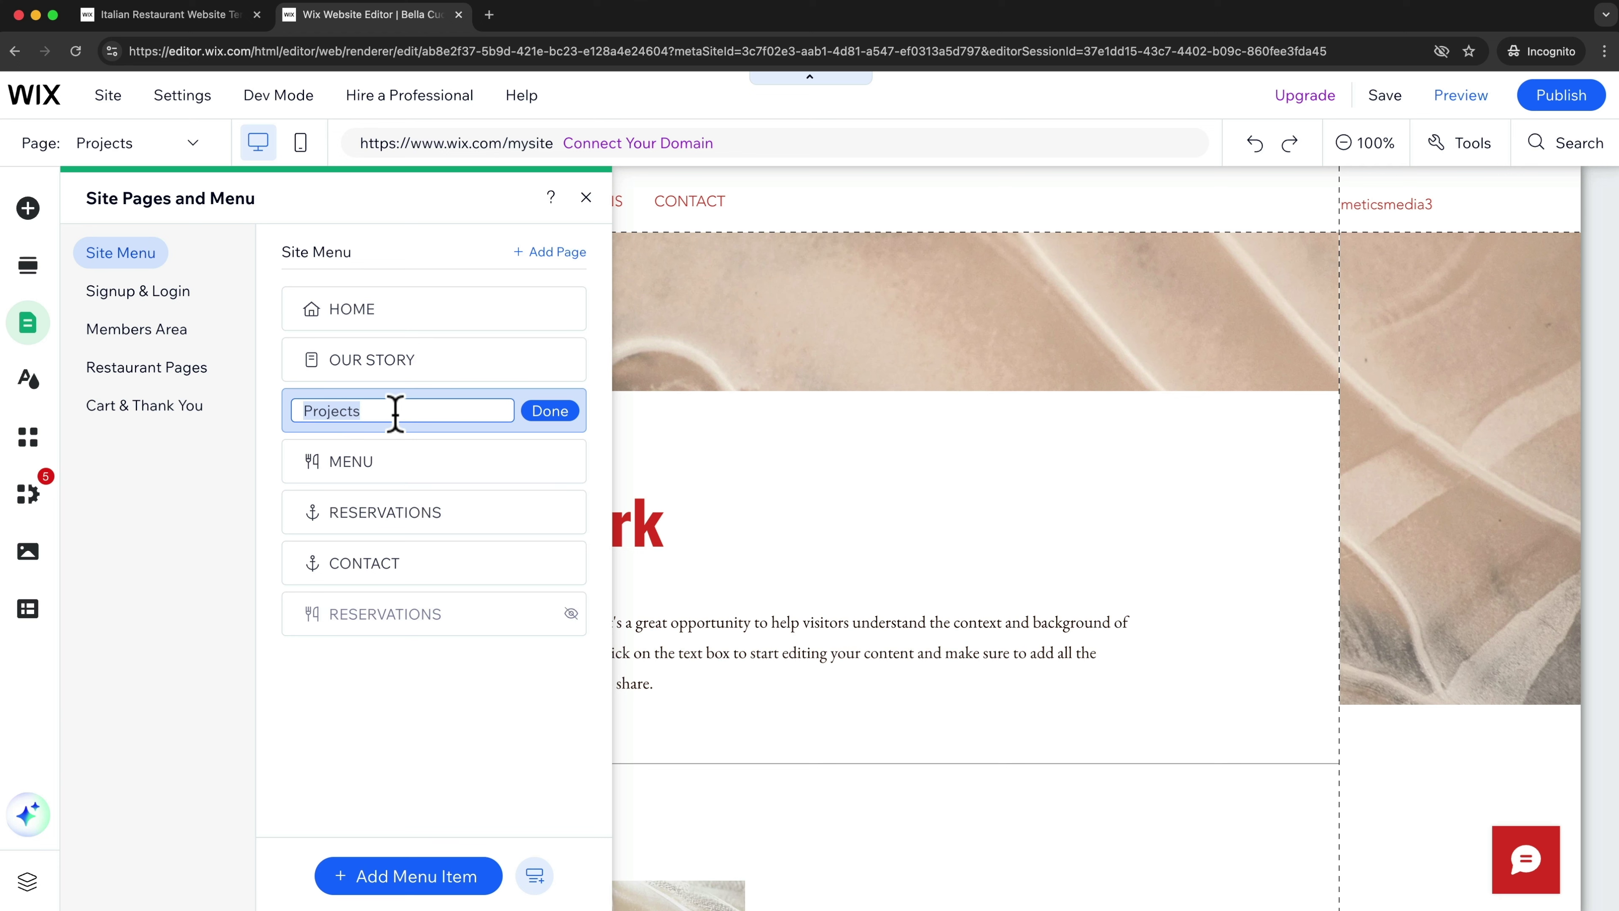
Step: Rename the new Projects page as EVENTS
type("EVENTS")
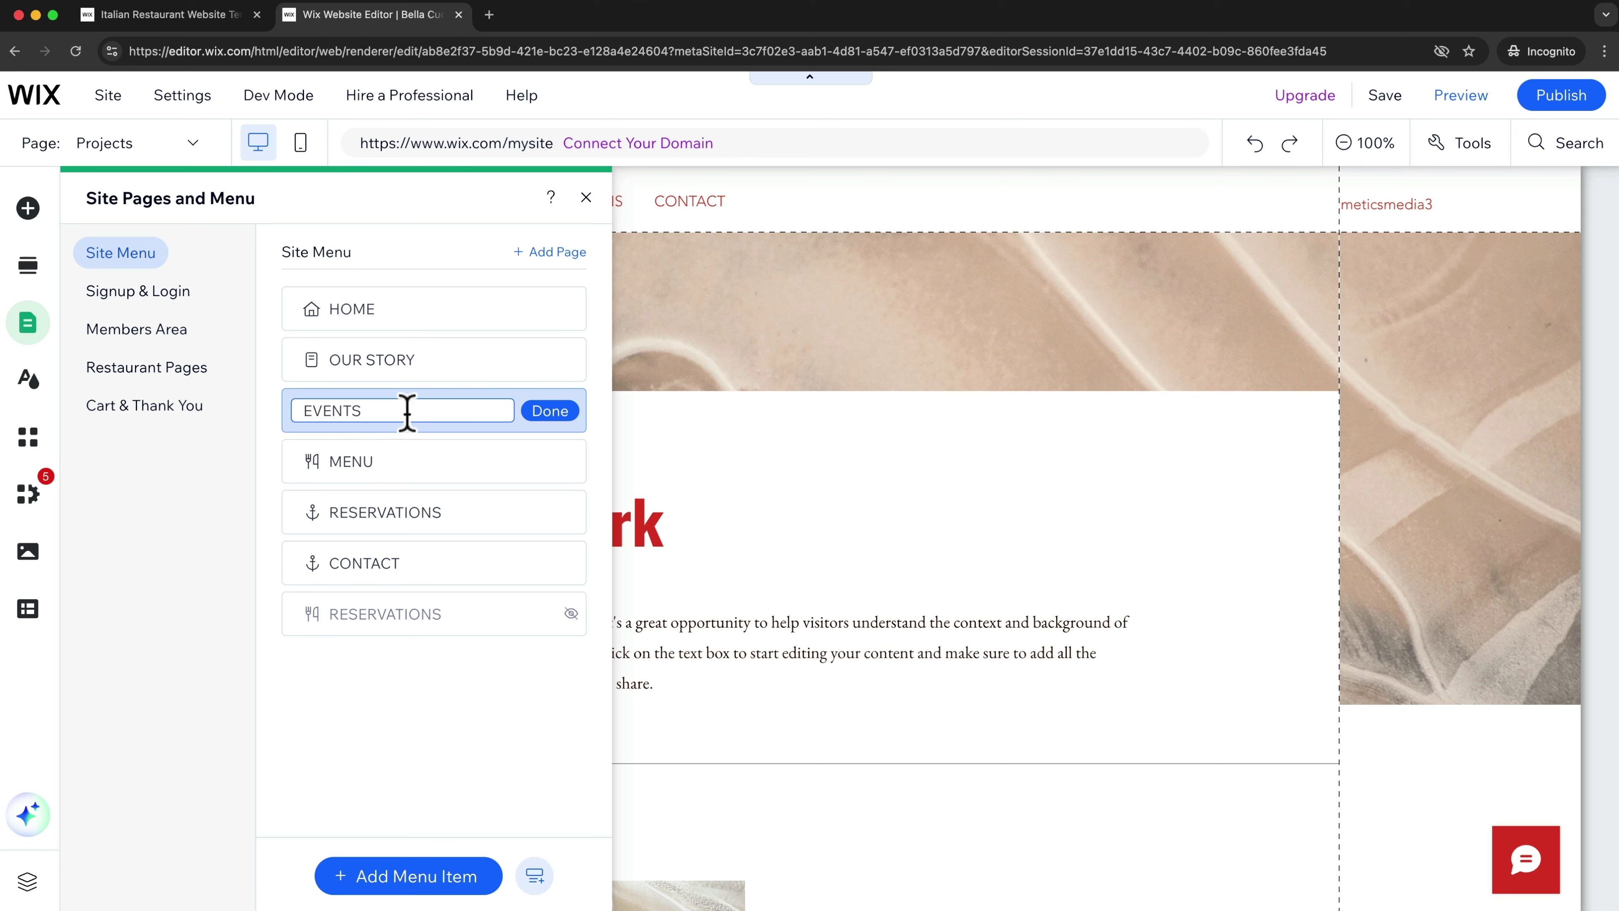
left_click(564, 409)
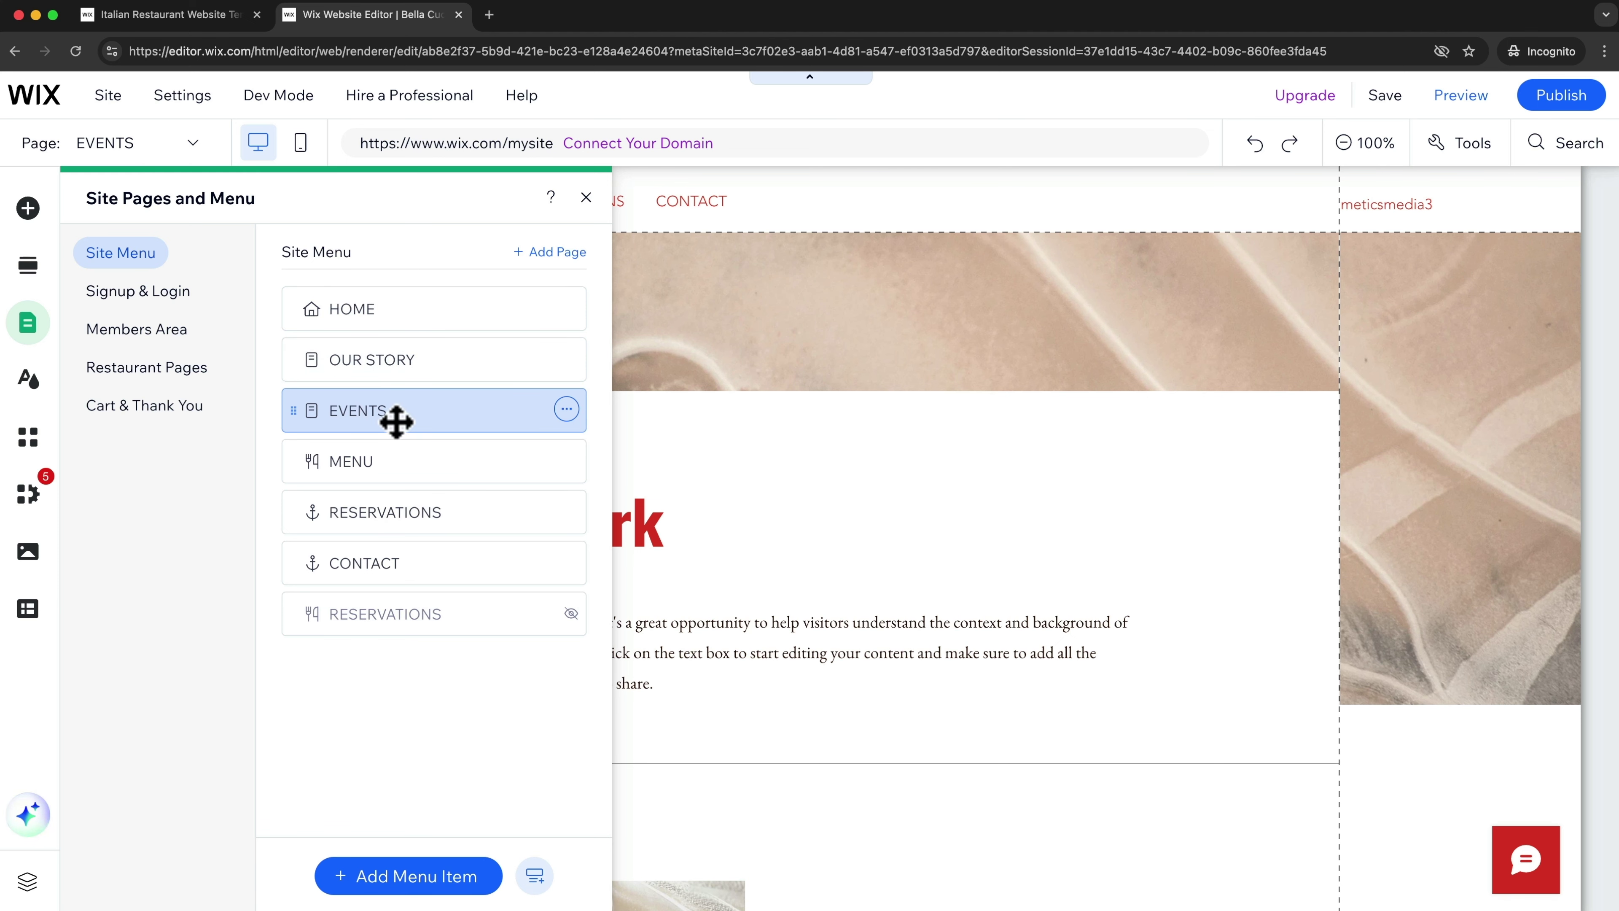
left_click(585, 198)
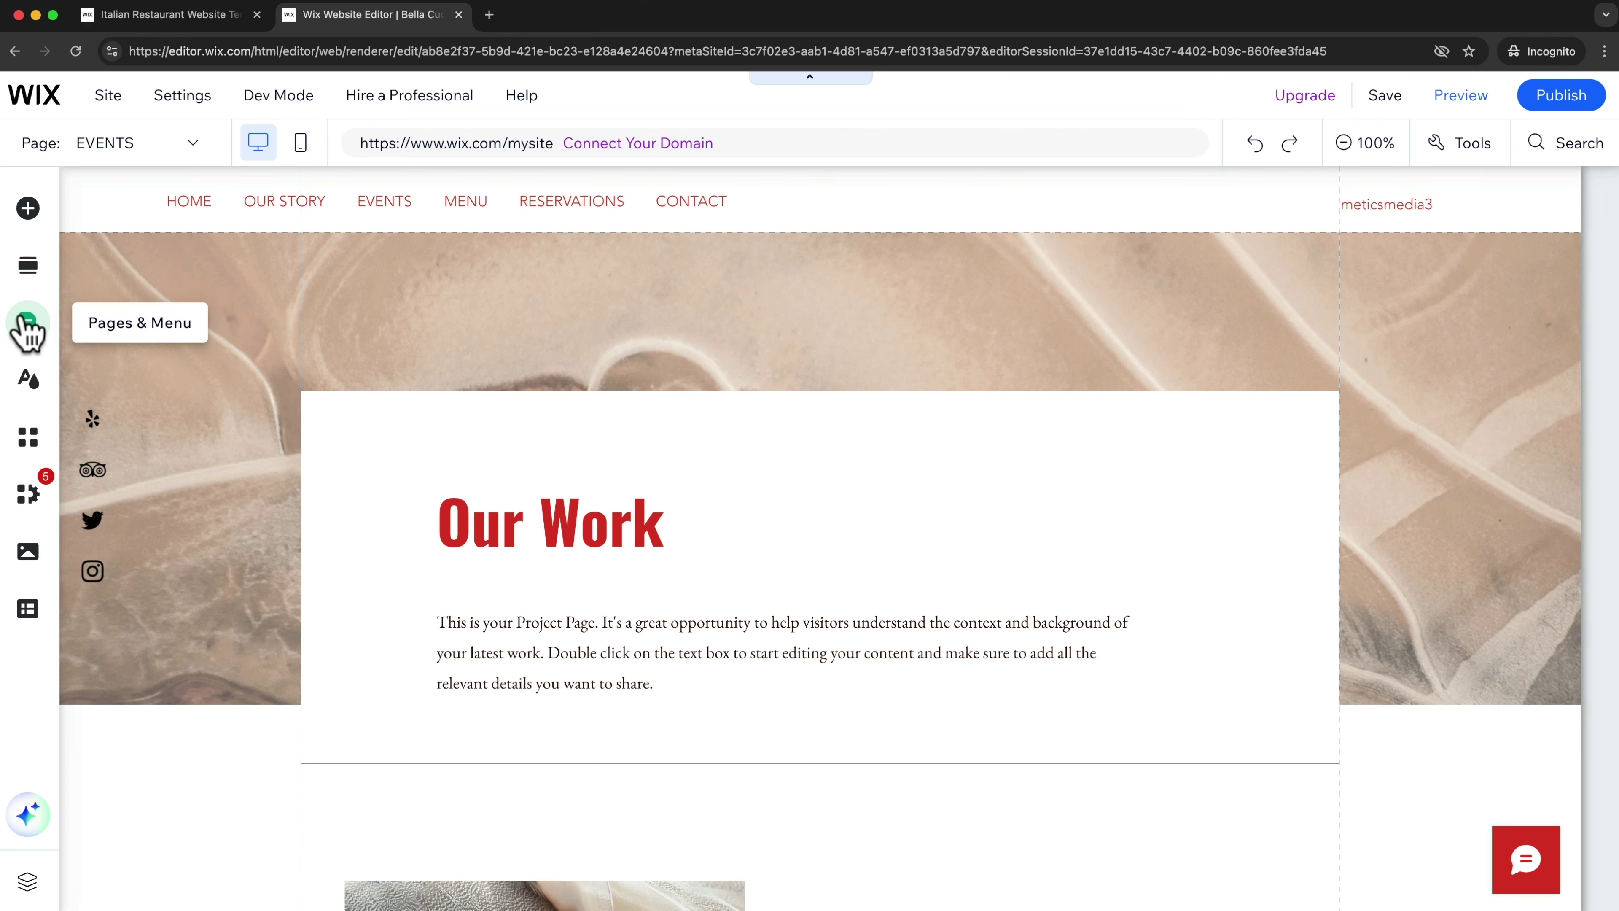
Step: Move the EVENTS page below CONTACT in the site menu order
left_click(26, 323)
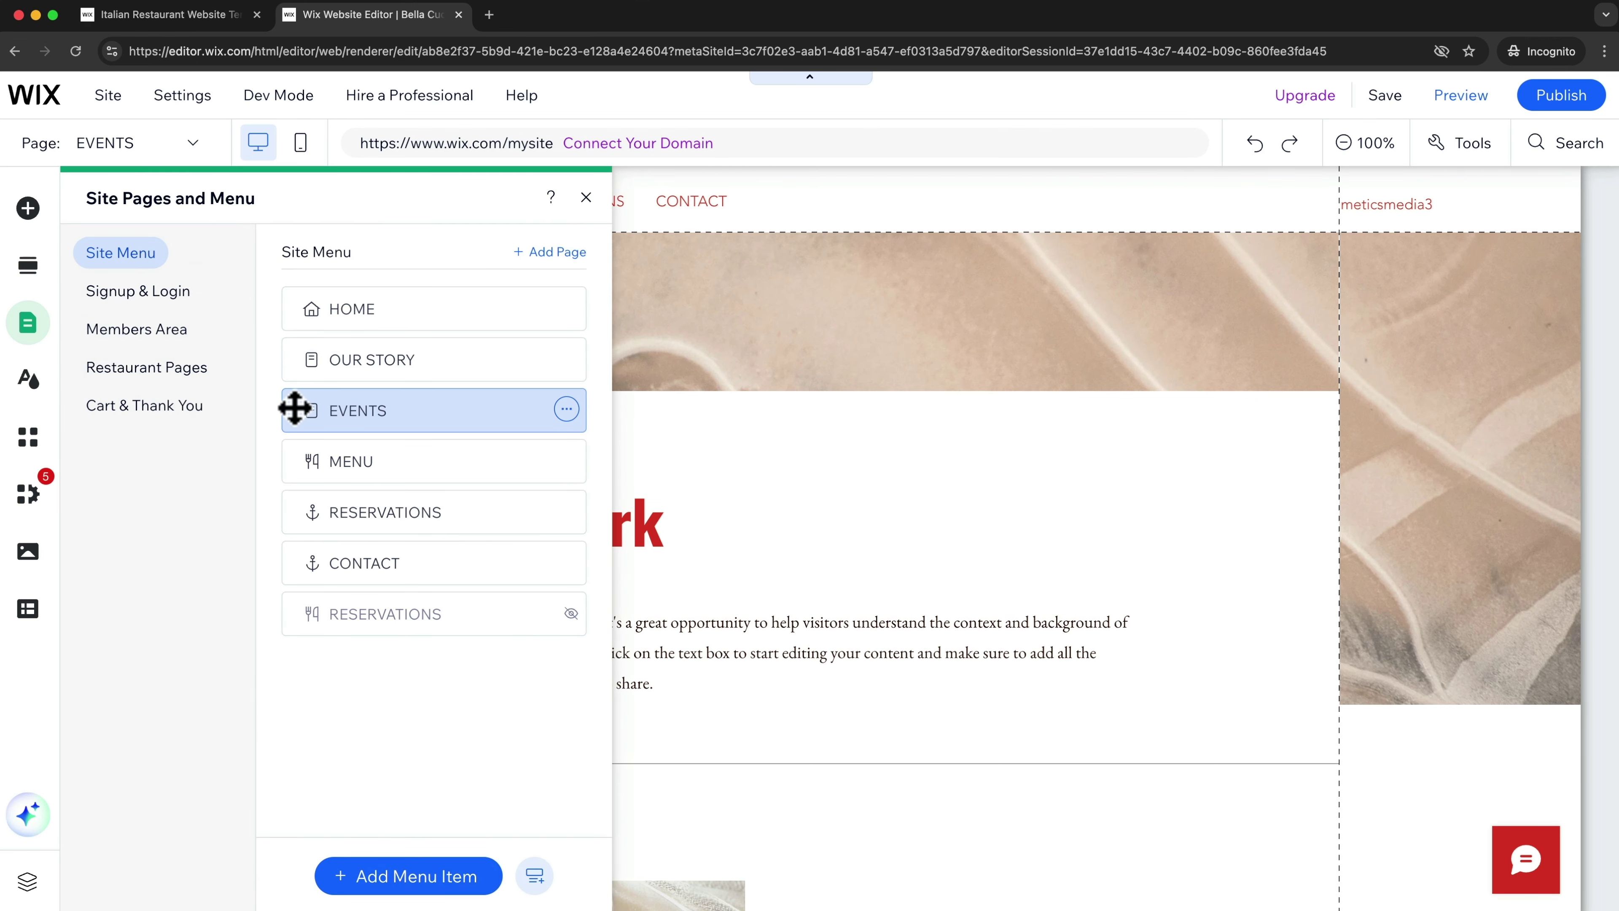
left_click_drag(295, 409, 298, 541)
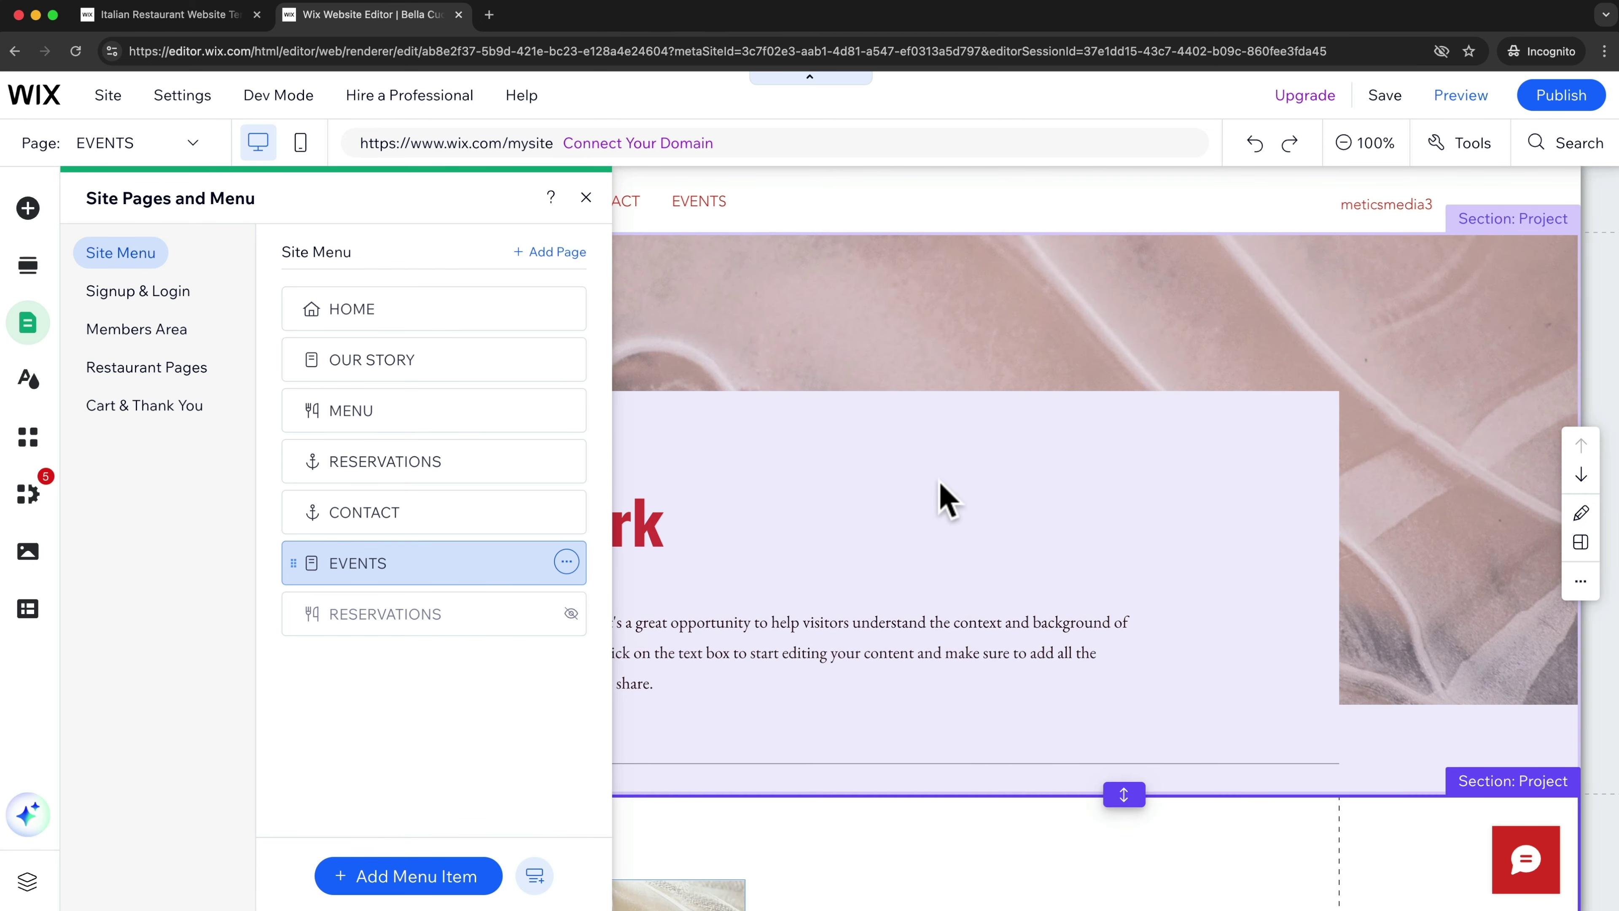
left_click(943, 498)
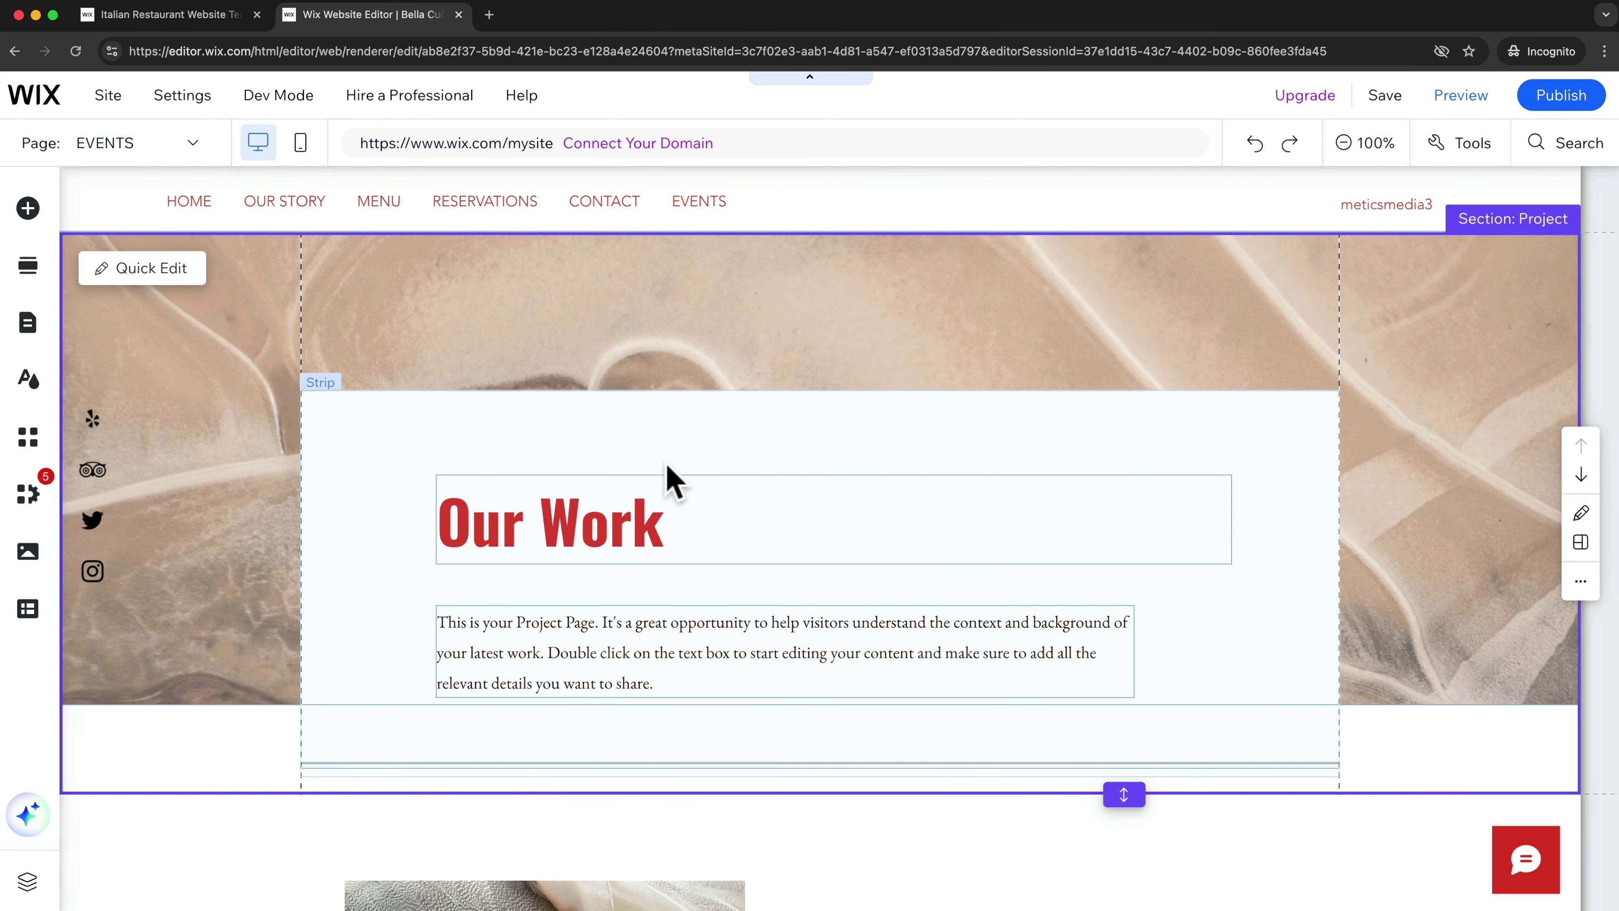
left_click(631, 532)
scroll(730, 461, "down", 1)
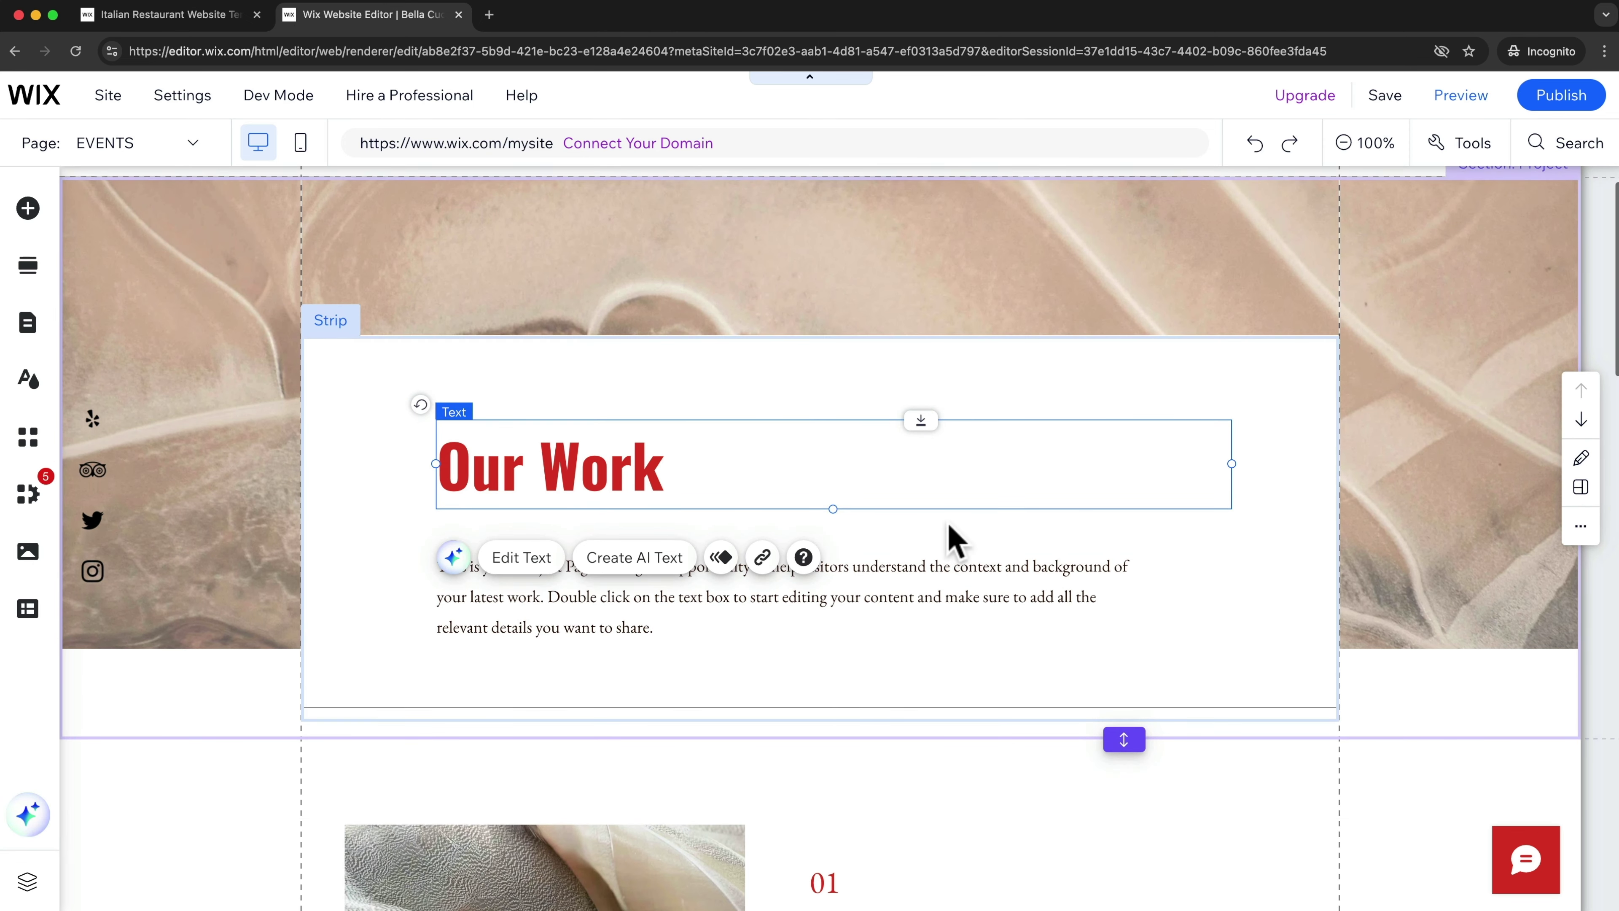
scroll(957, 543, "up", 1)
key("Escape")
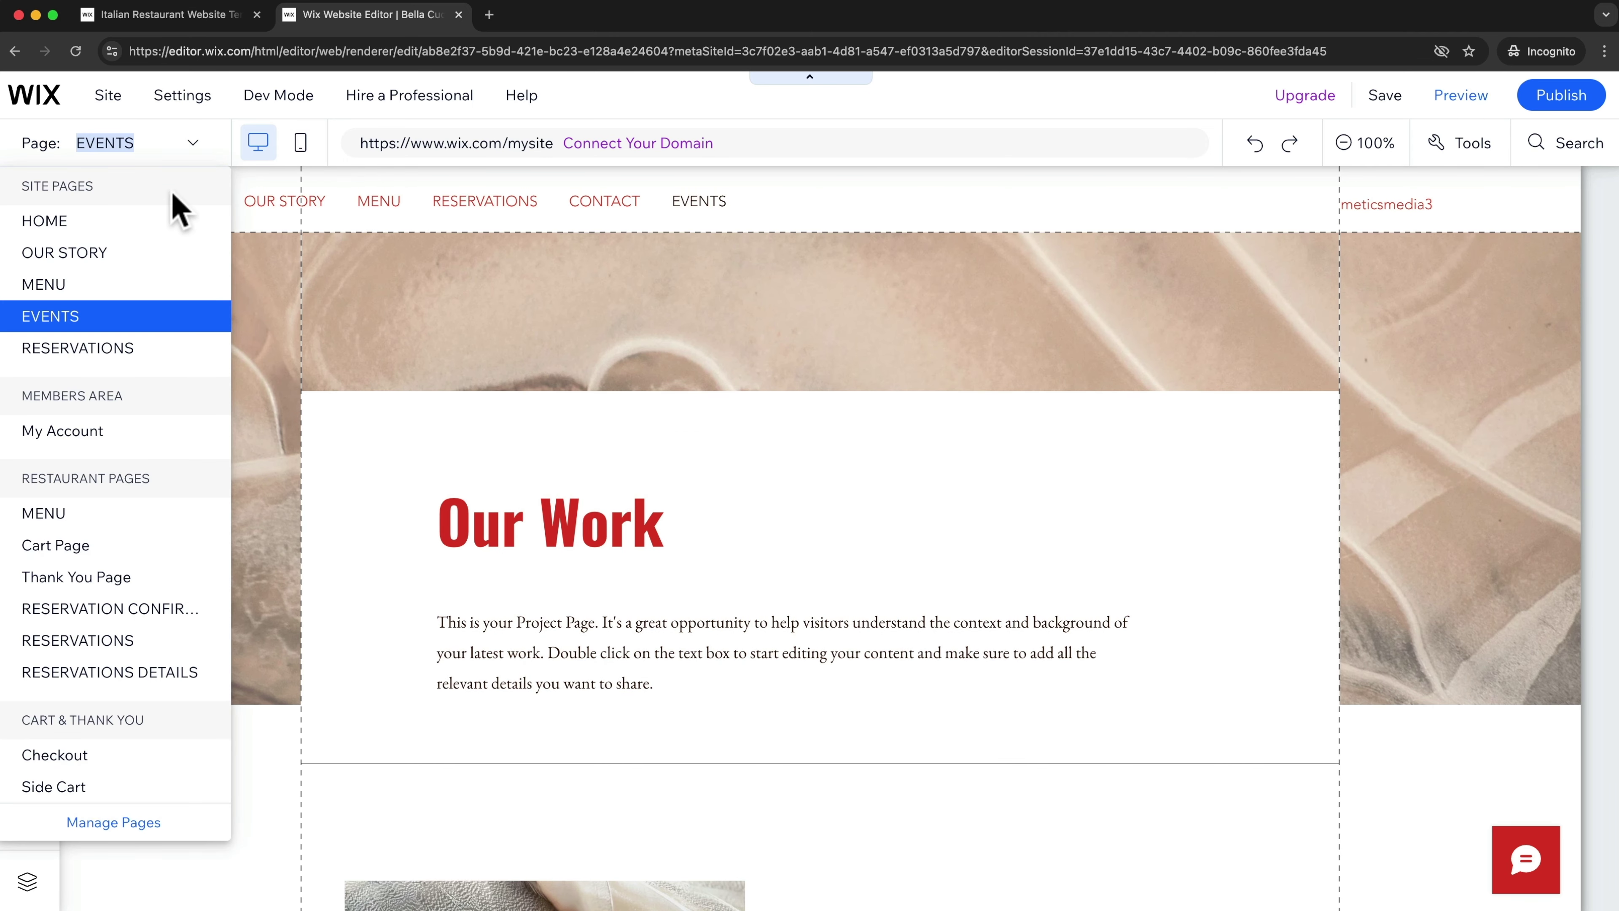
Step: Return to the HOME page and open the empty form in its Contact Us section for editing
left_click(128, 219)
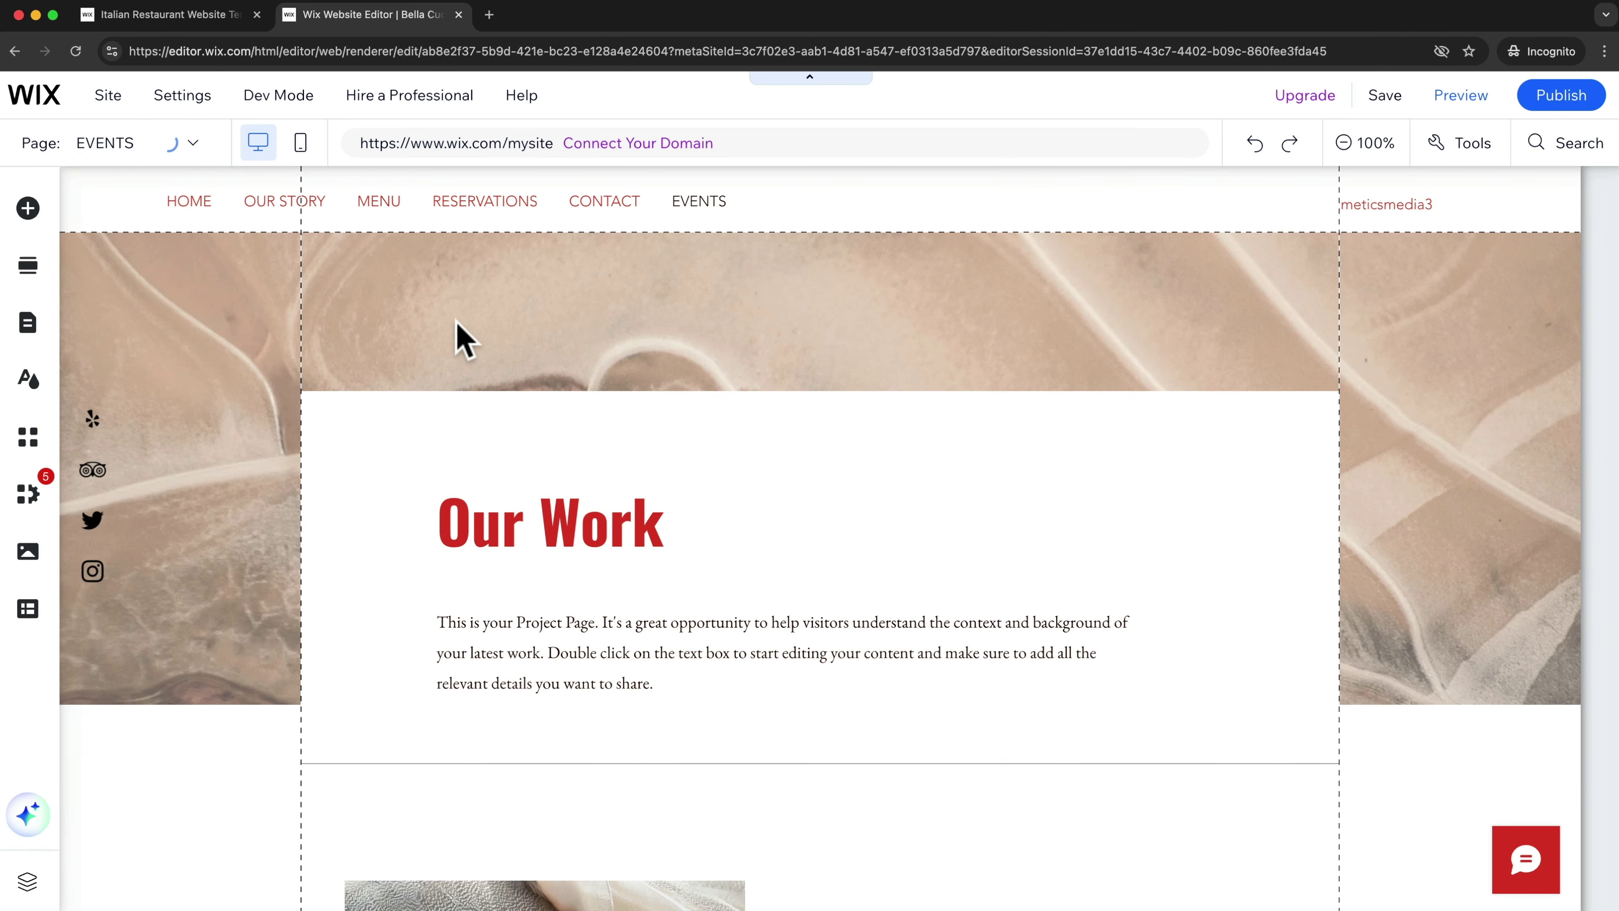
scroll(631, 418, "down", 10)
scroll(677, 434, "down", 15)
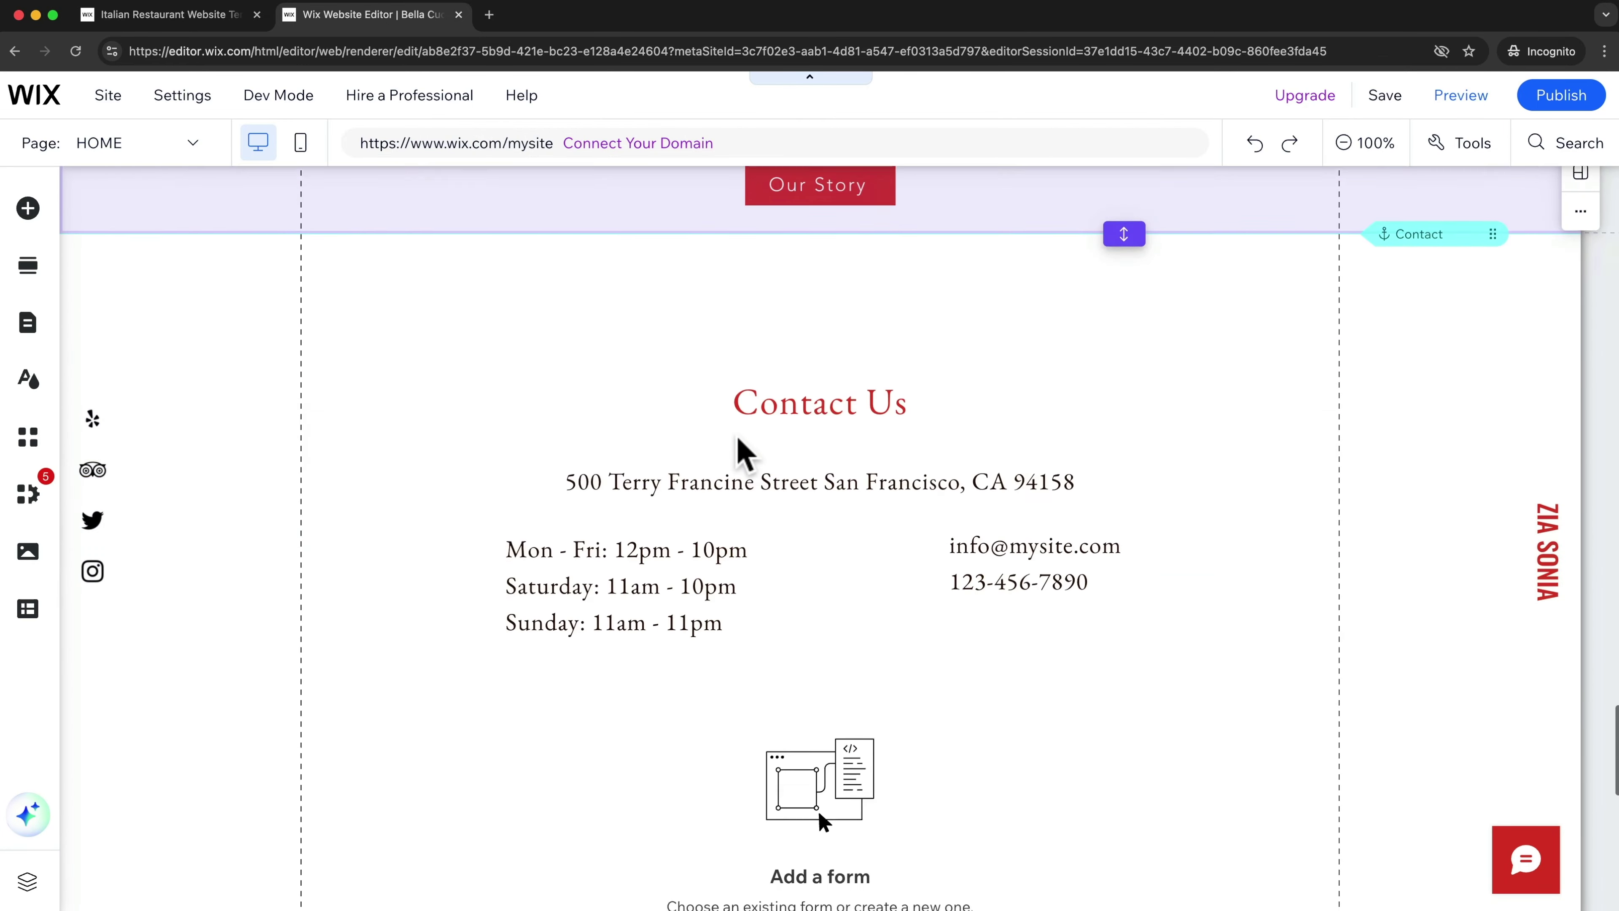
scroll(739, 450, "down", 5)
scroll(748, 463, "up", 3)
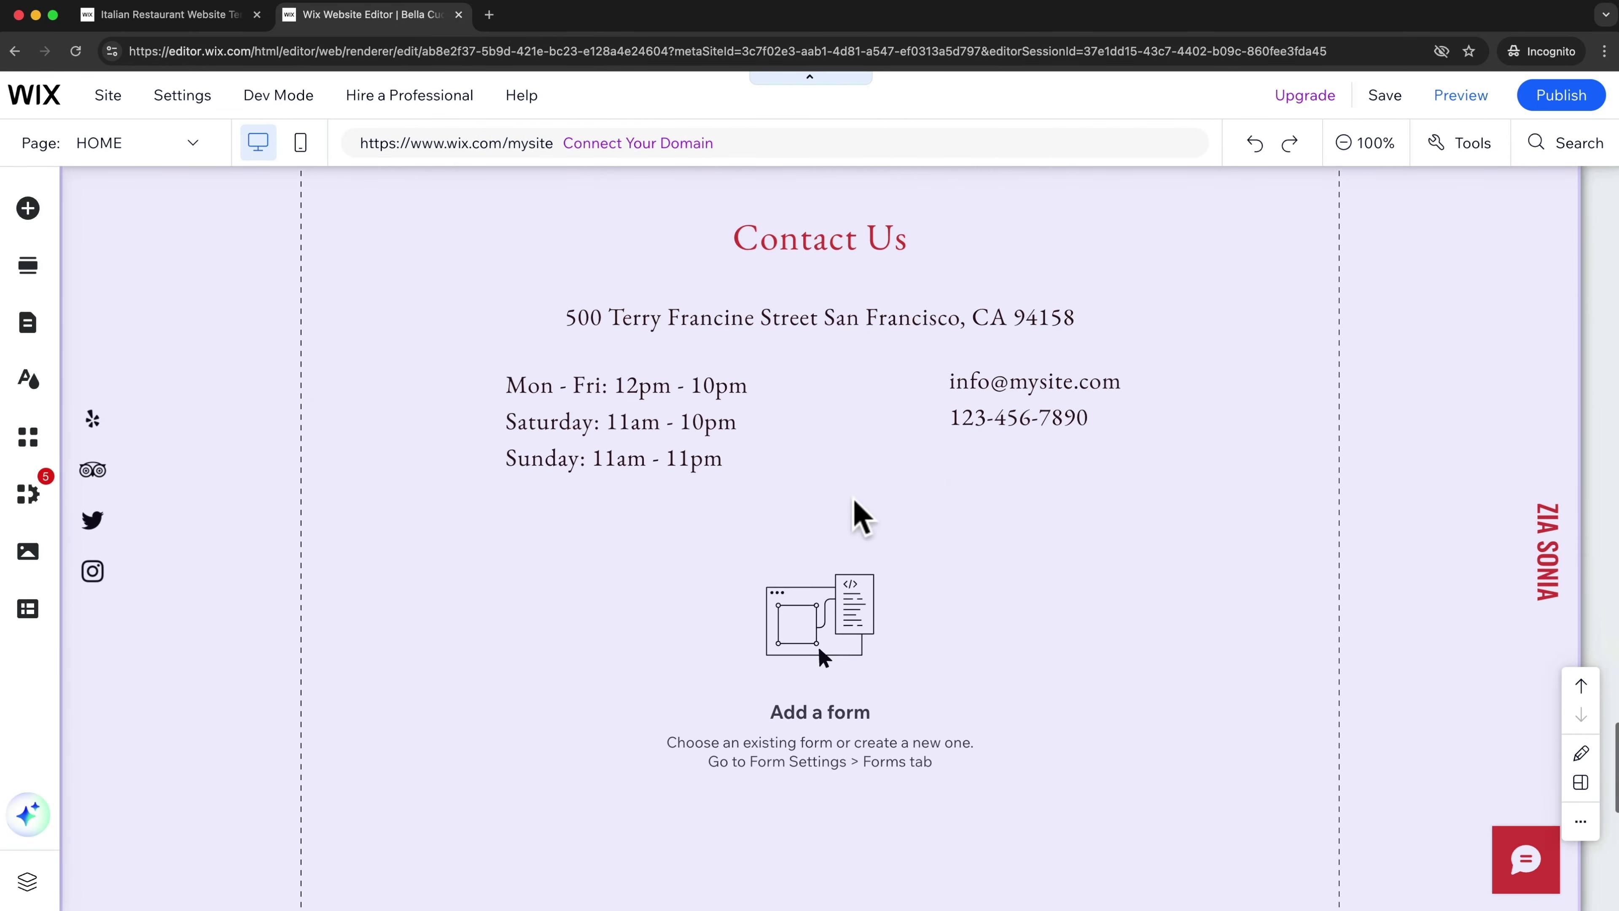
scroll(957, 485, "up", 1)
scroll(679, 518, "down", 2)
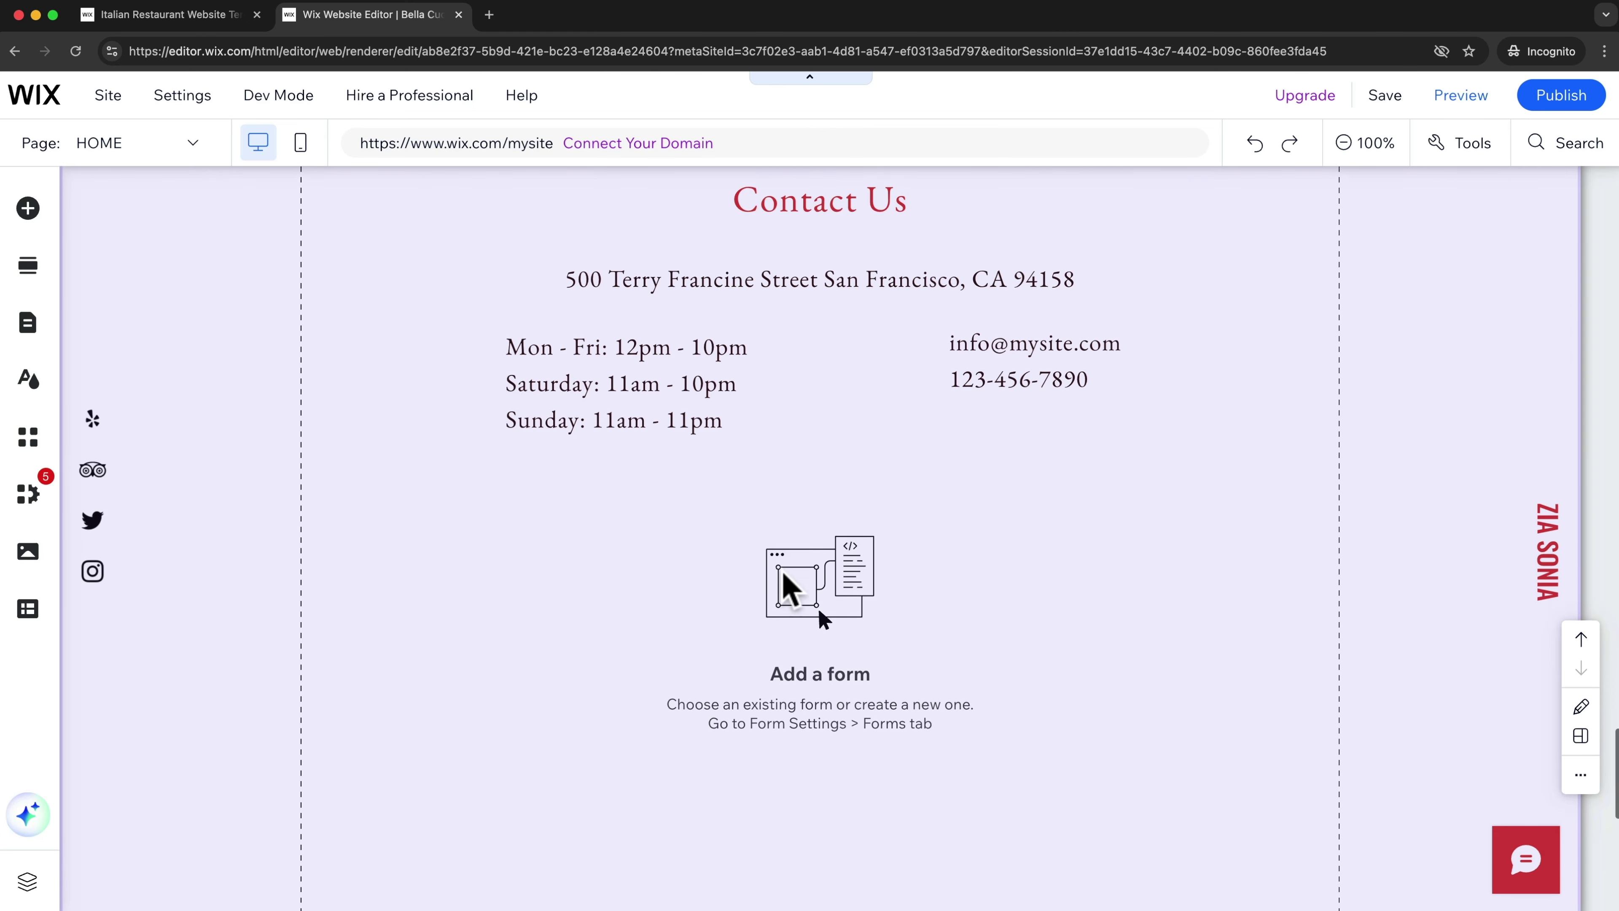
scroll(890, 636, "down", 2)
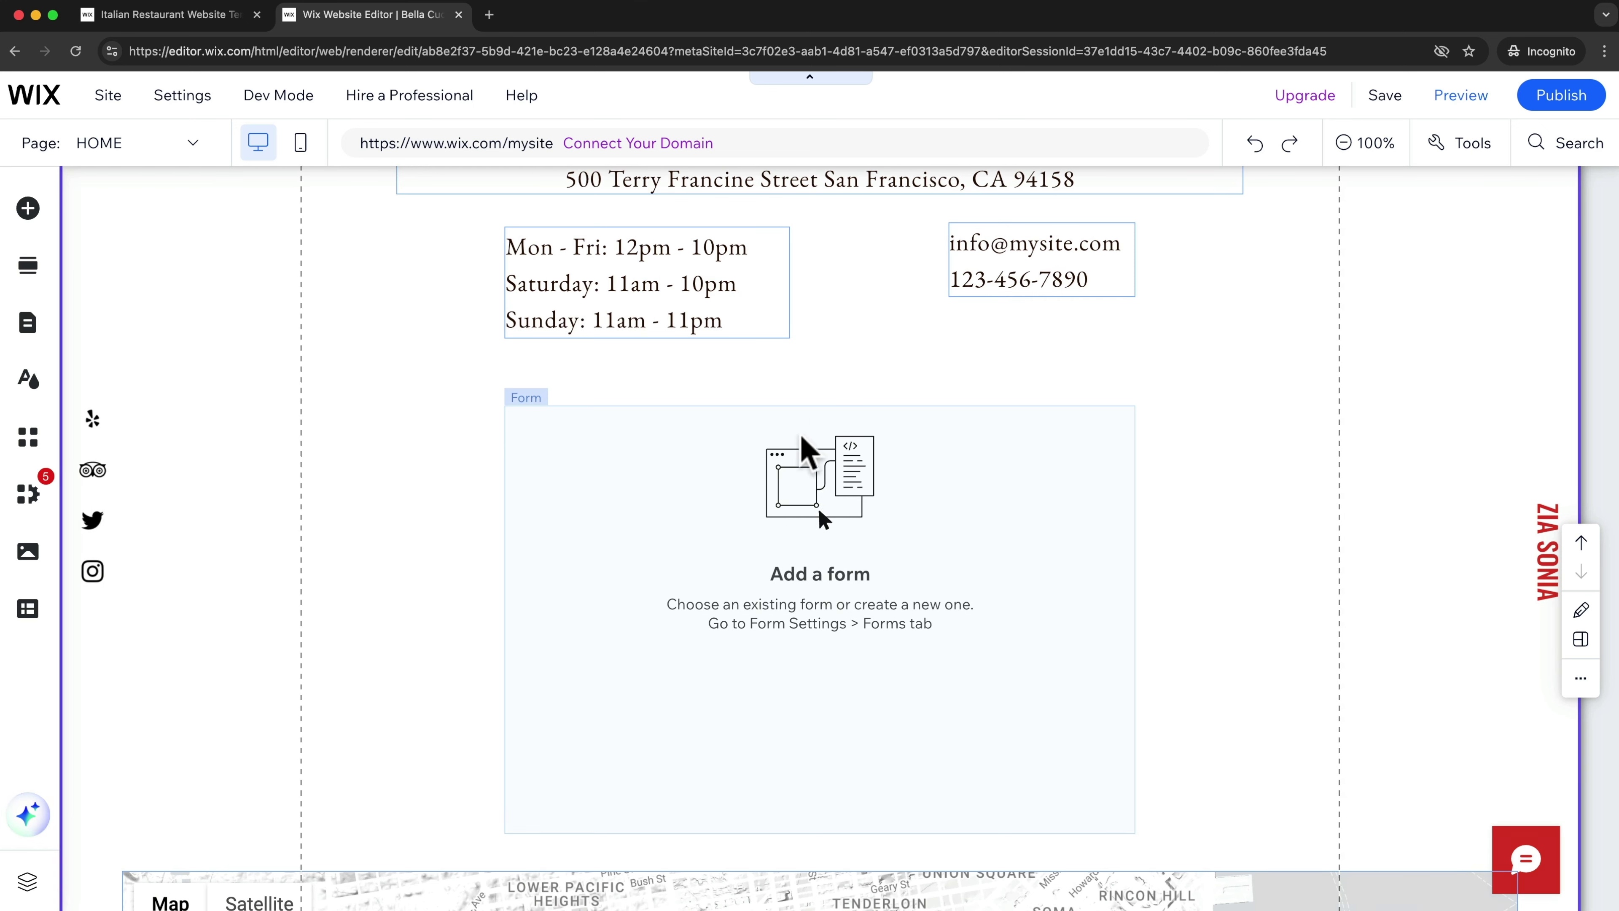
left_click(827, 481)
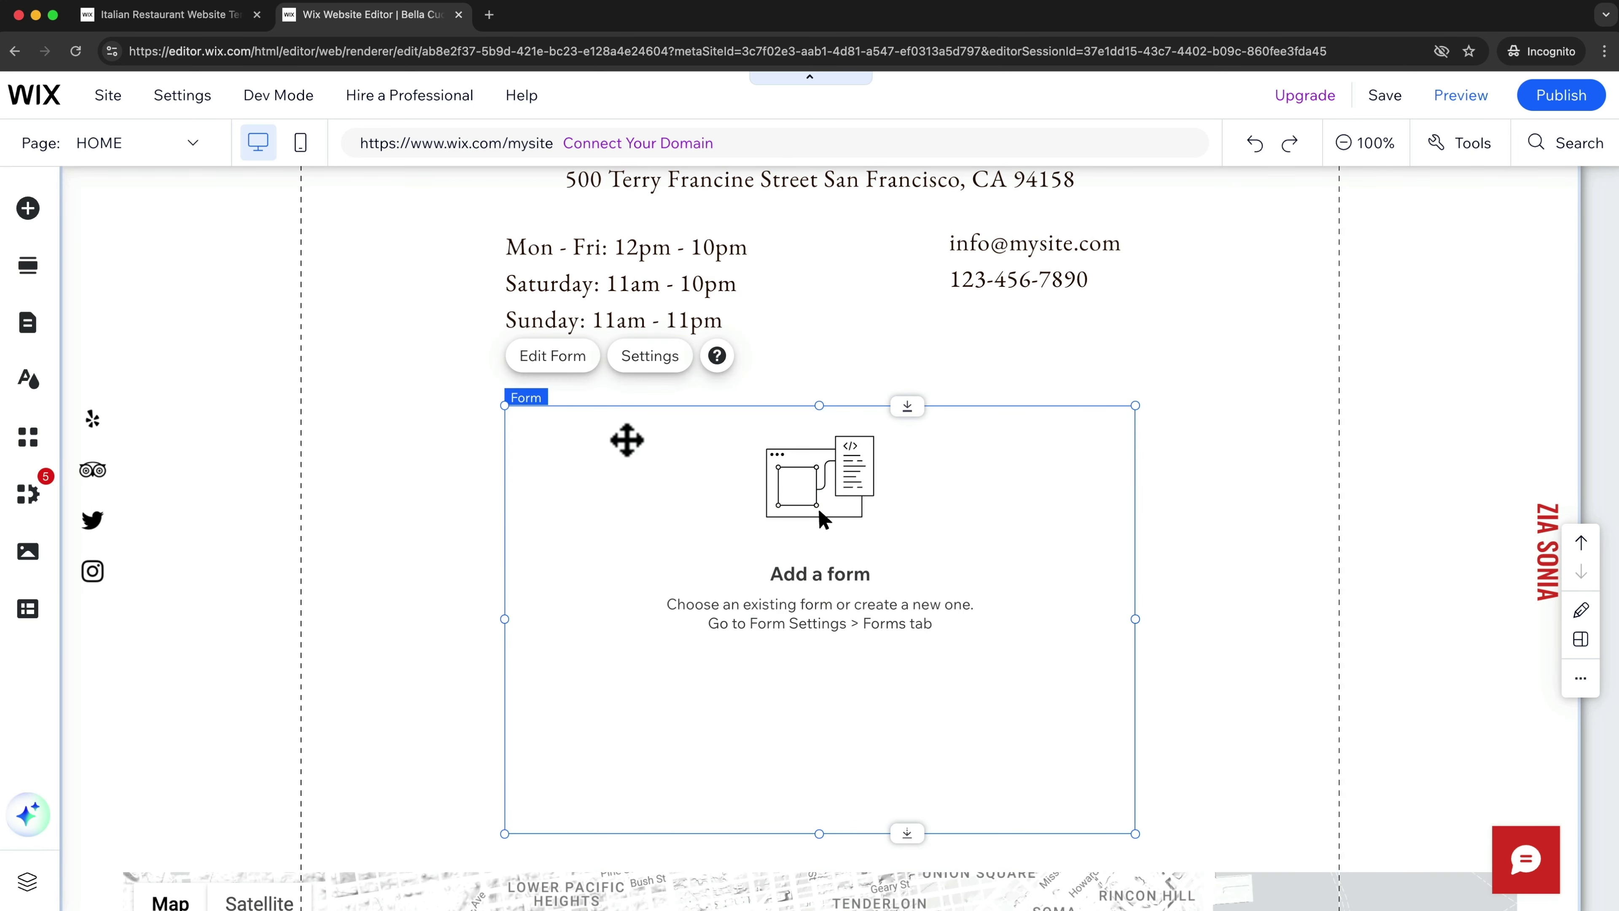
left_click(561, 359)
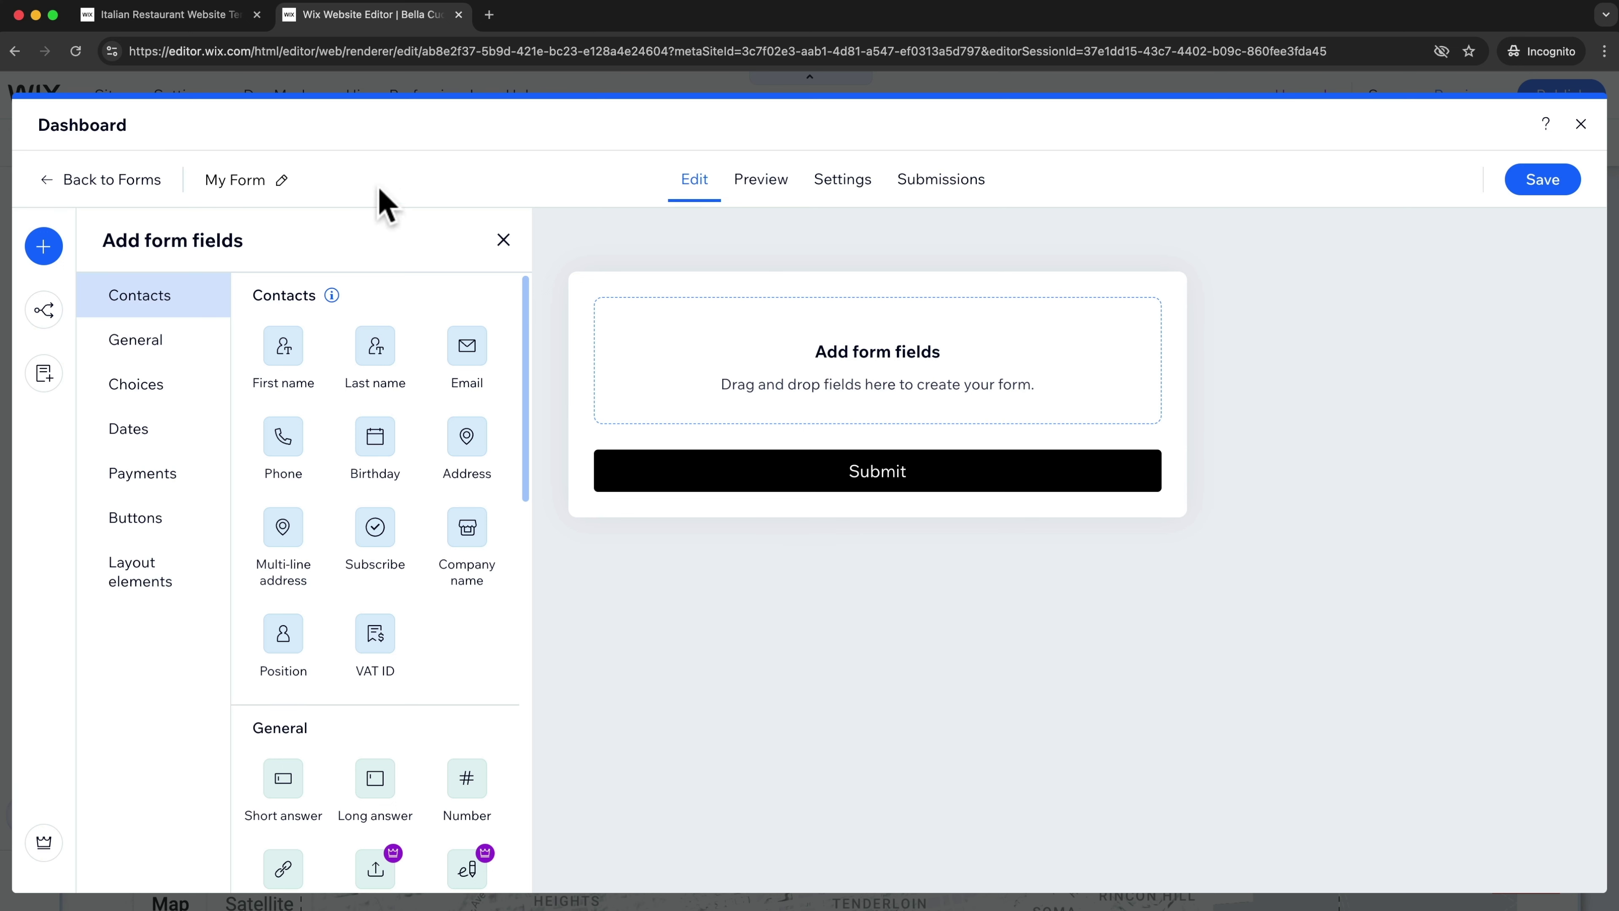
Step: Rename the form as Contact Form 1 and save it
left_click(281, 181)
left_click_drag(513, 372, 412, 379)
type("Contact Form 1")
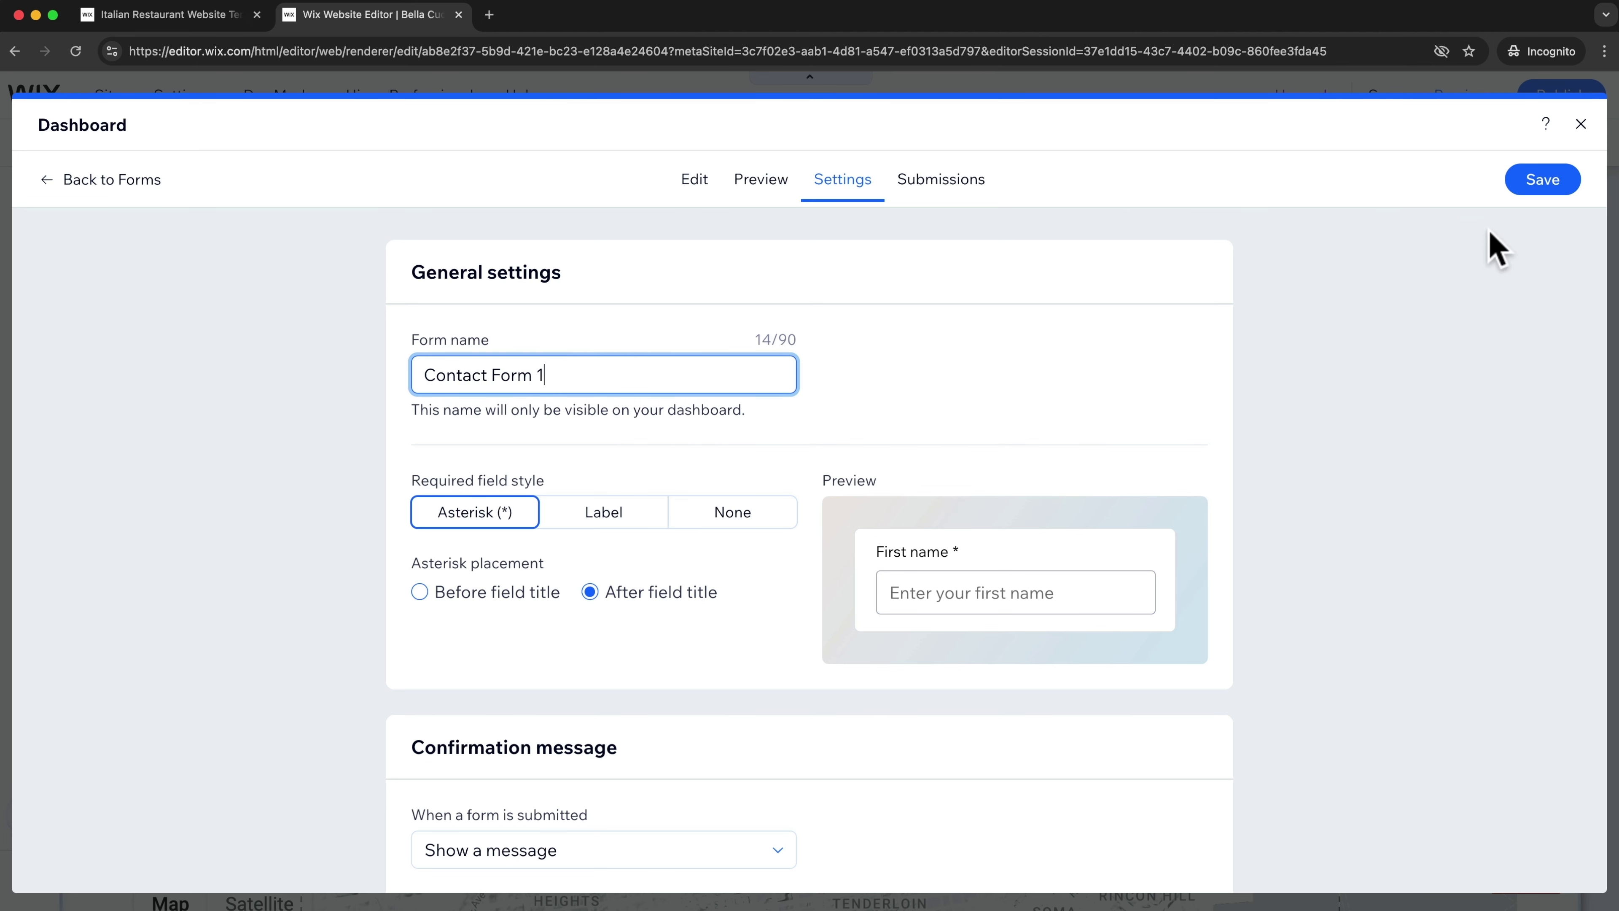
left_click(1529, 185)
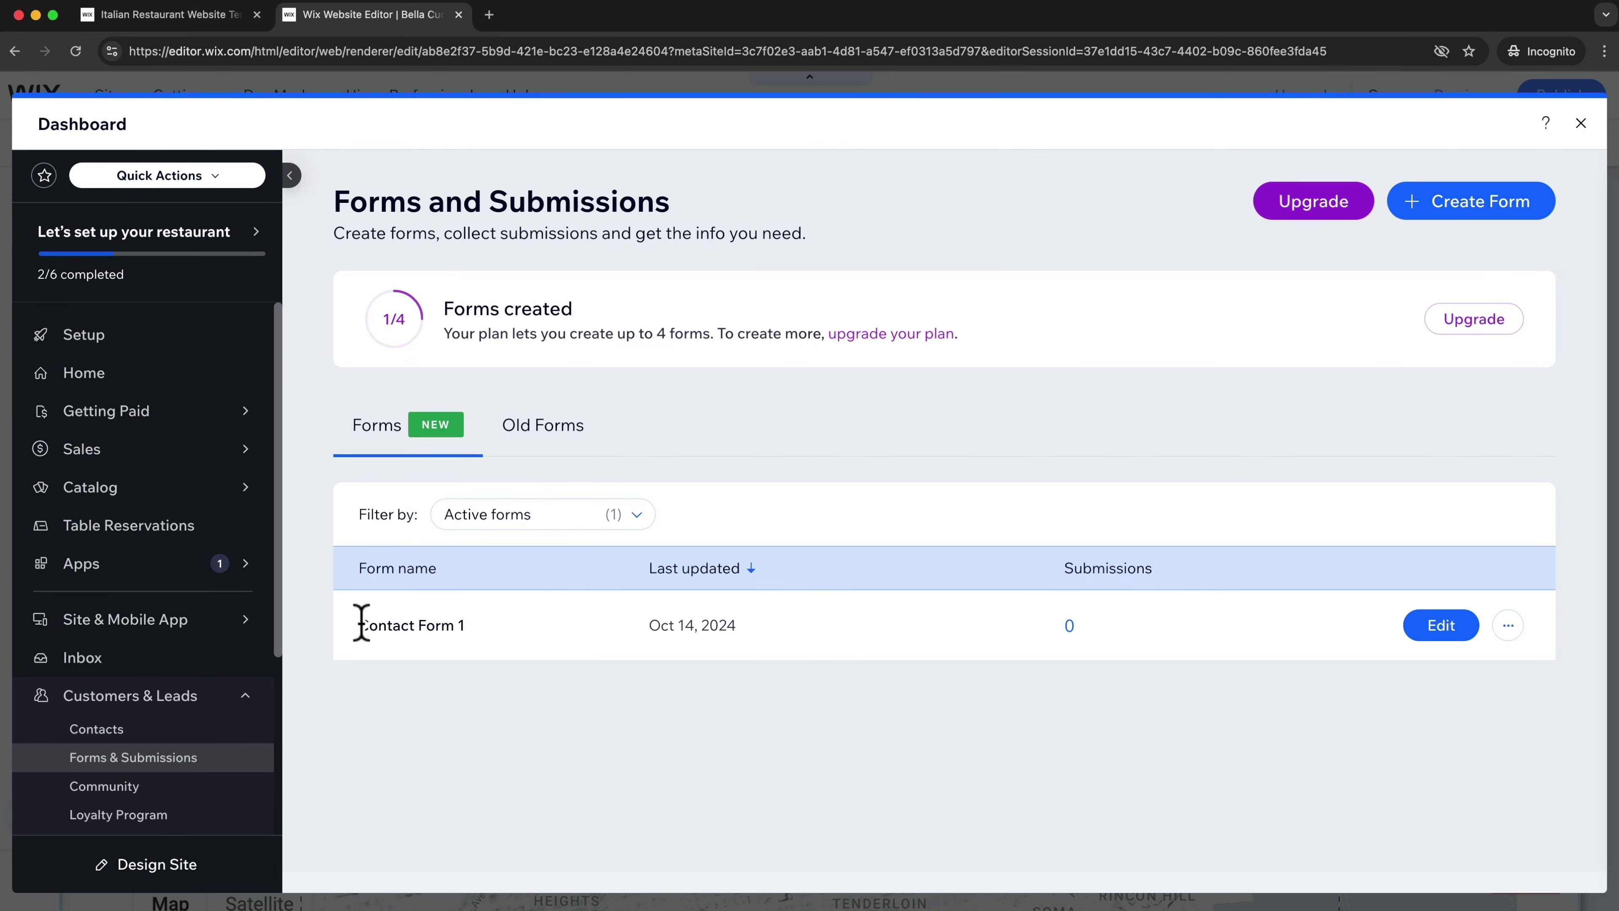
Step: Open Contact Form 1 for editing and add First name, Last name, Email and Phone fields
left_click_drag(352, 616, 455, 619)
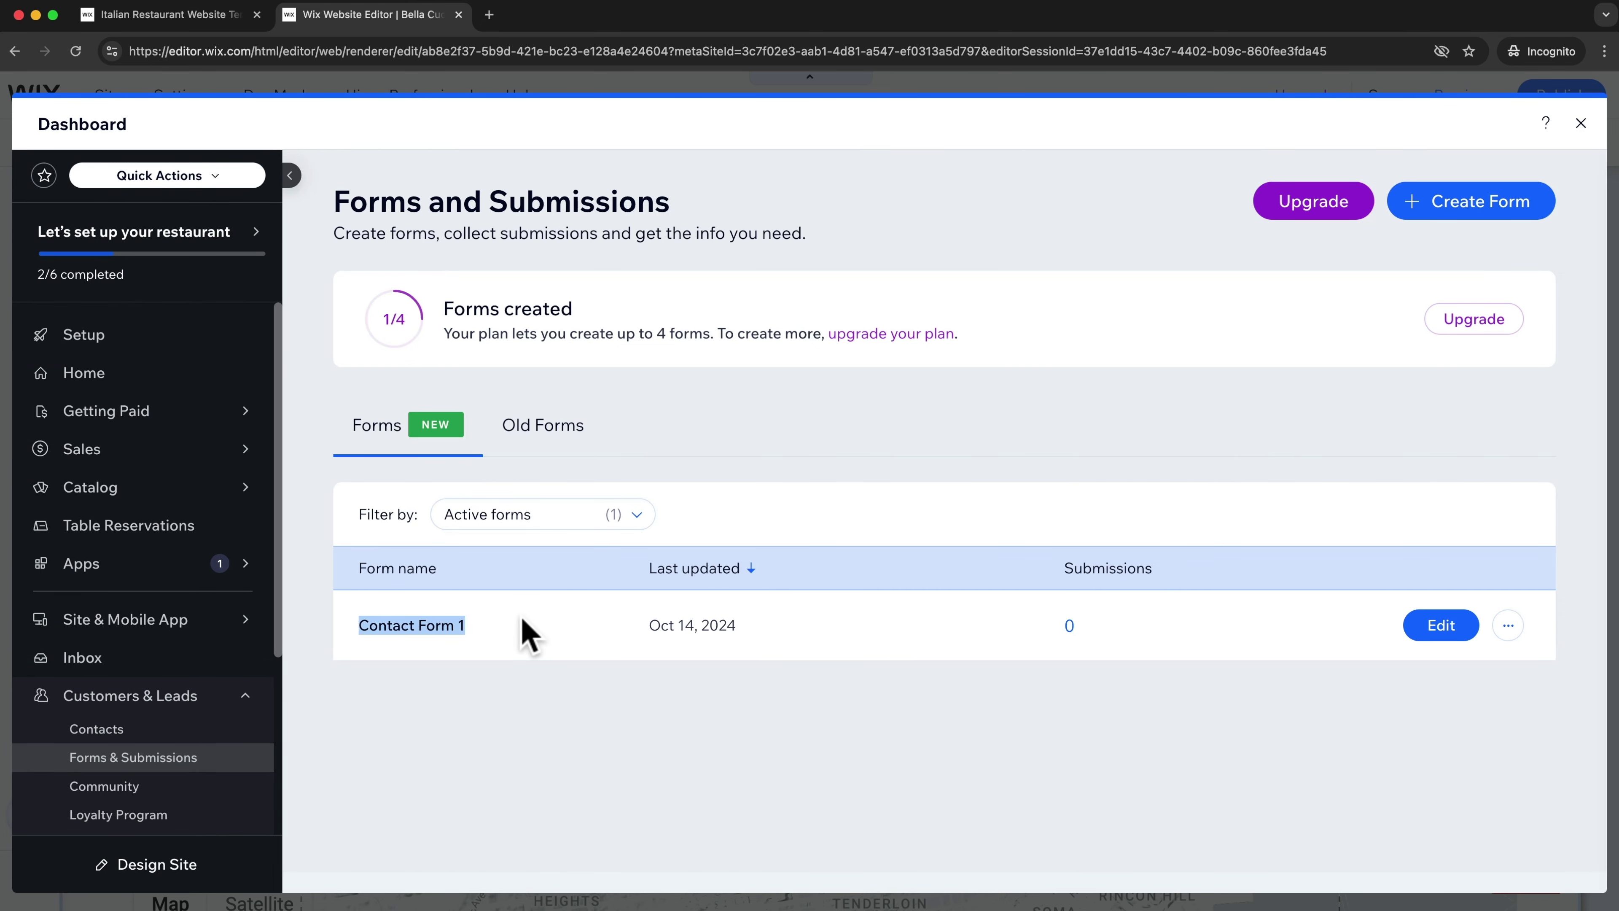
left_click(1435, 631)
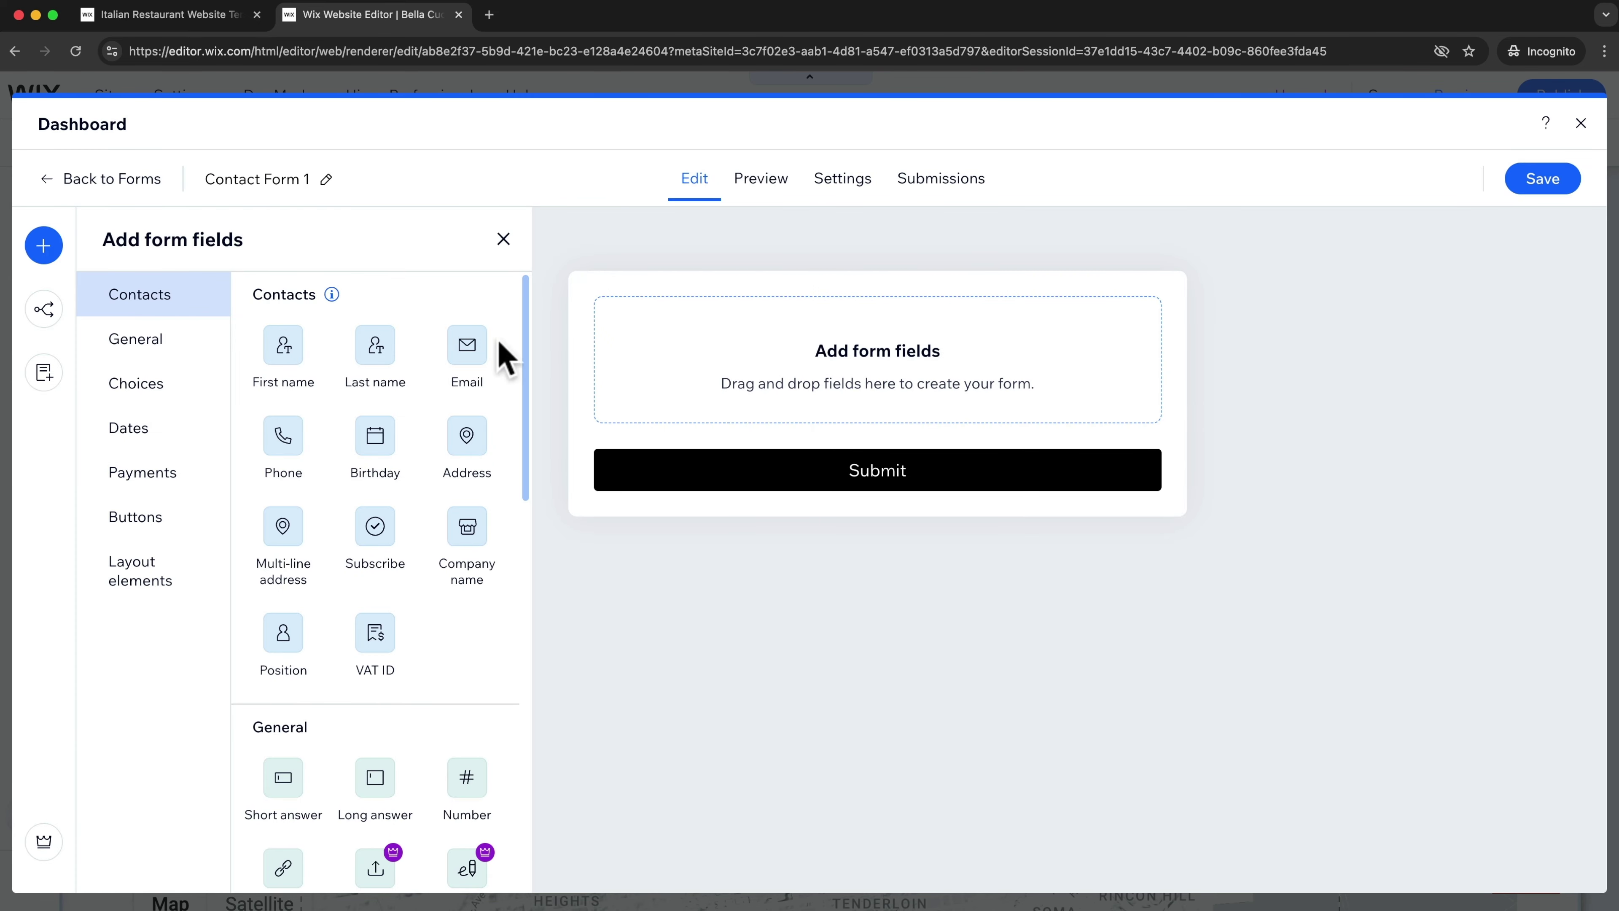
left_click(287, 360)
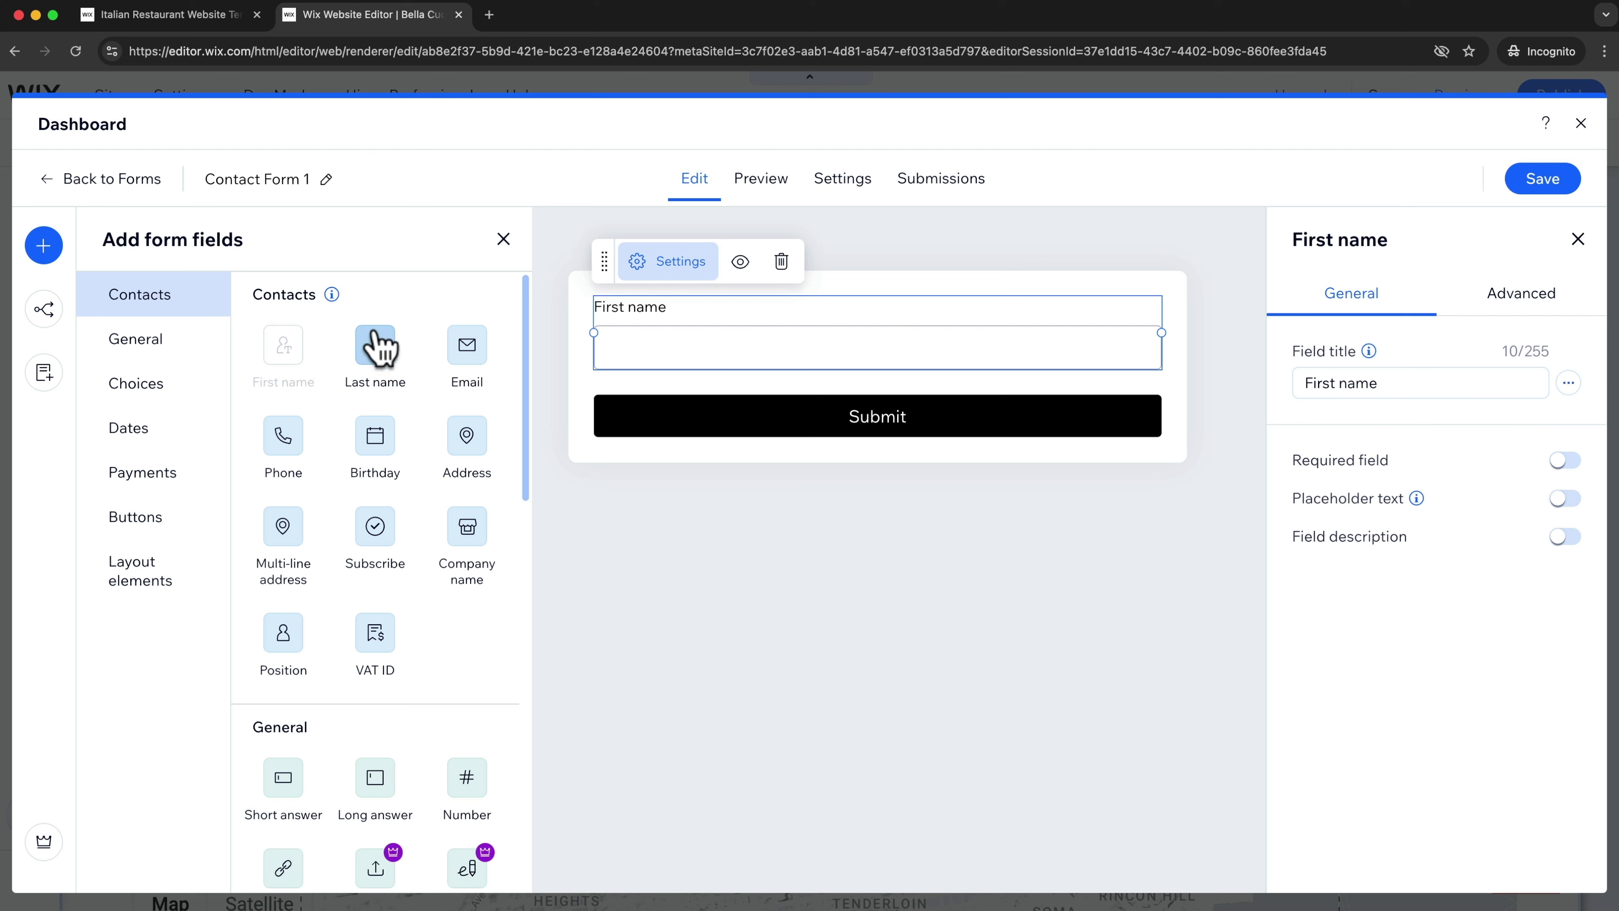
left_click(381, 367)
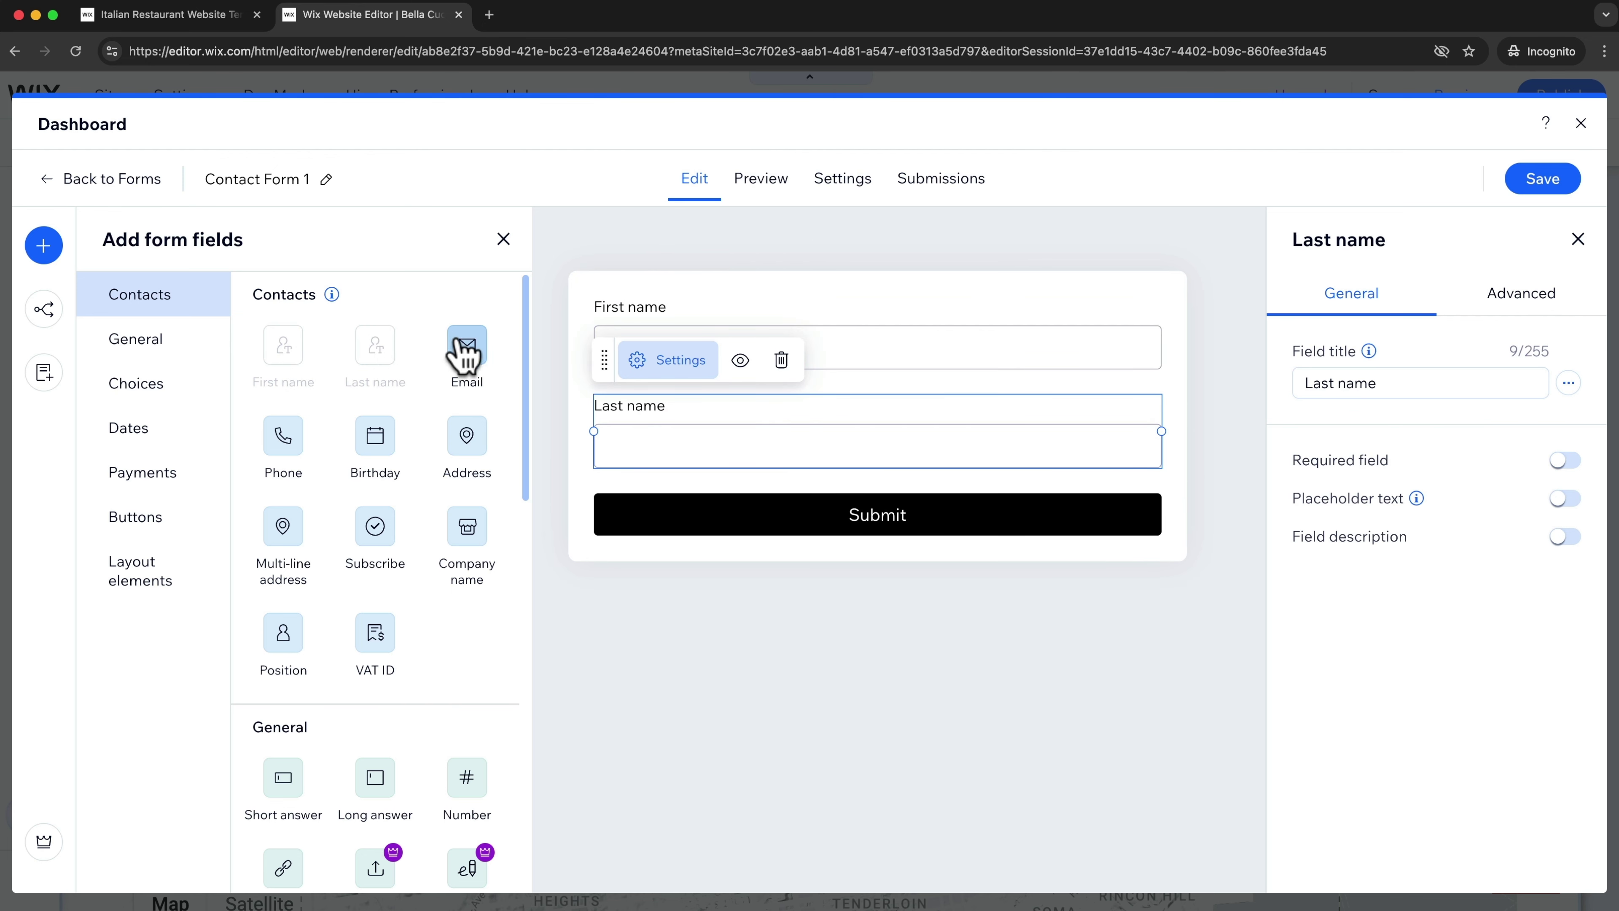
left_click(464, 355)
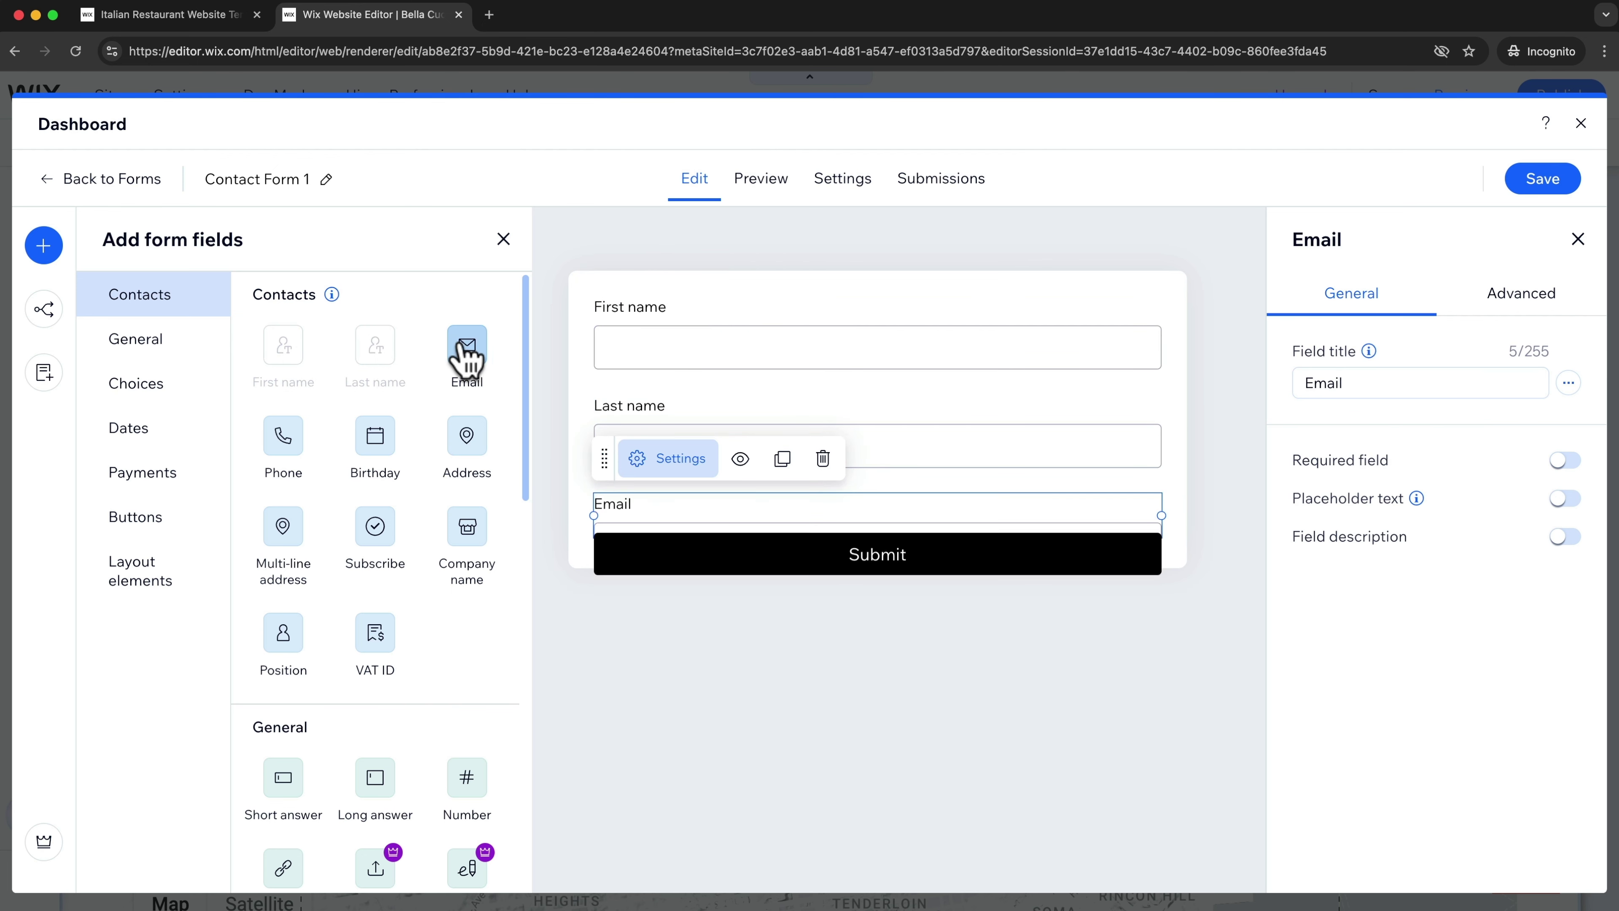
left_click(283, 446)
Step: Add a Long answer field titled Message below Phone, save the form and return to the site editor
scroll(411, 511, "down", 2)
scroll(411, 510, "down", 2)
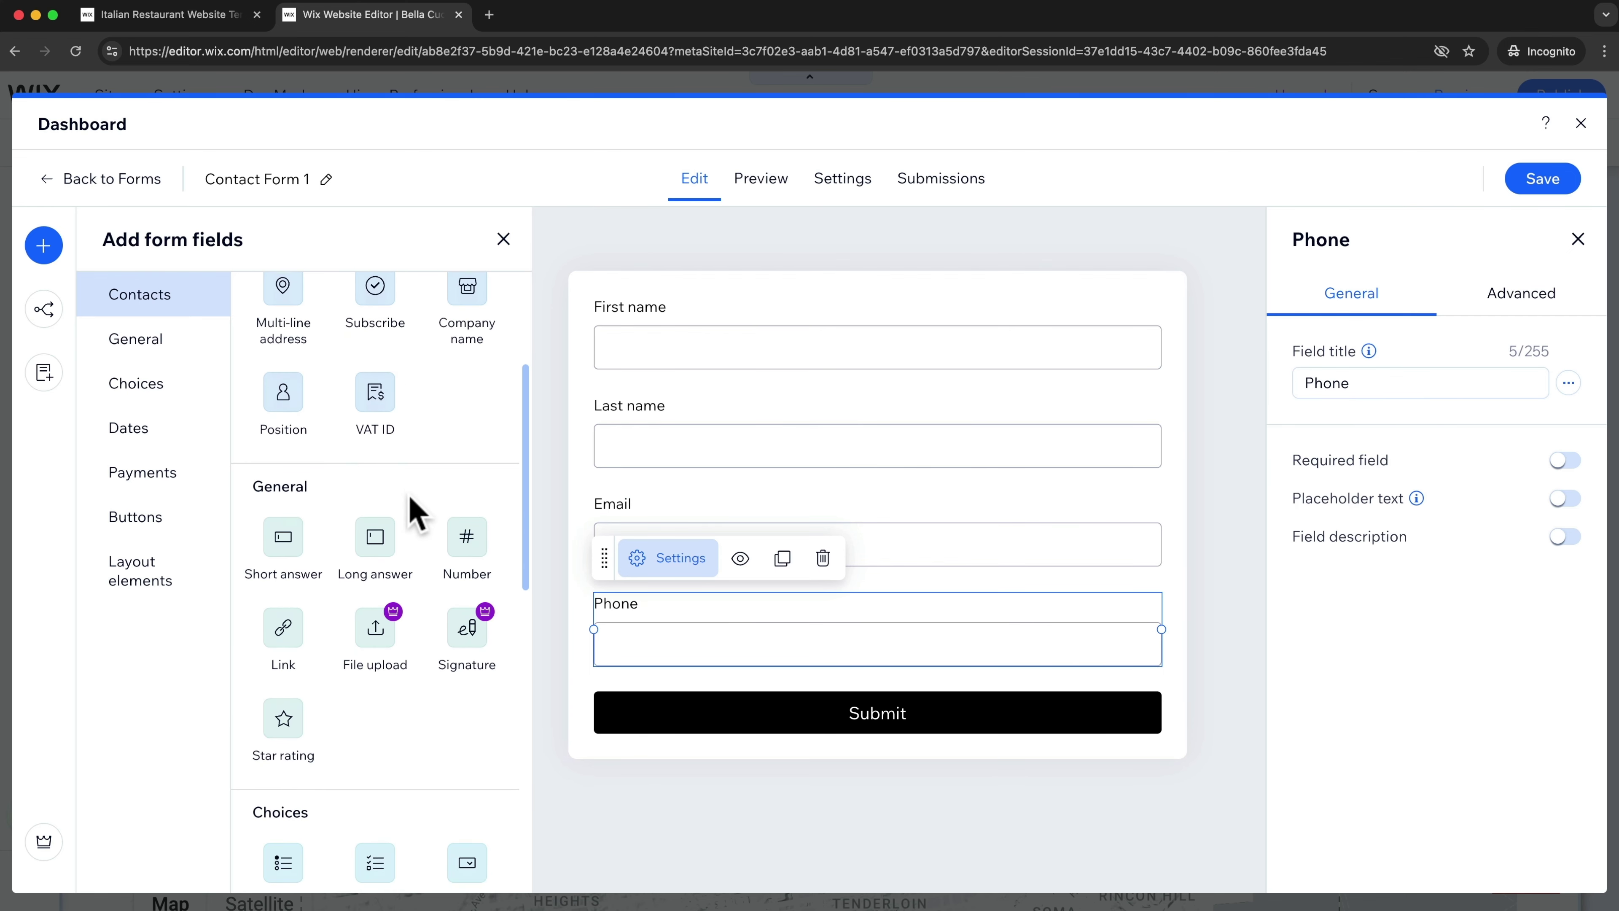
left_click(376, 542)
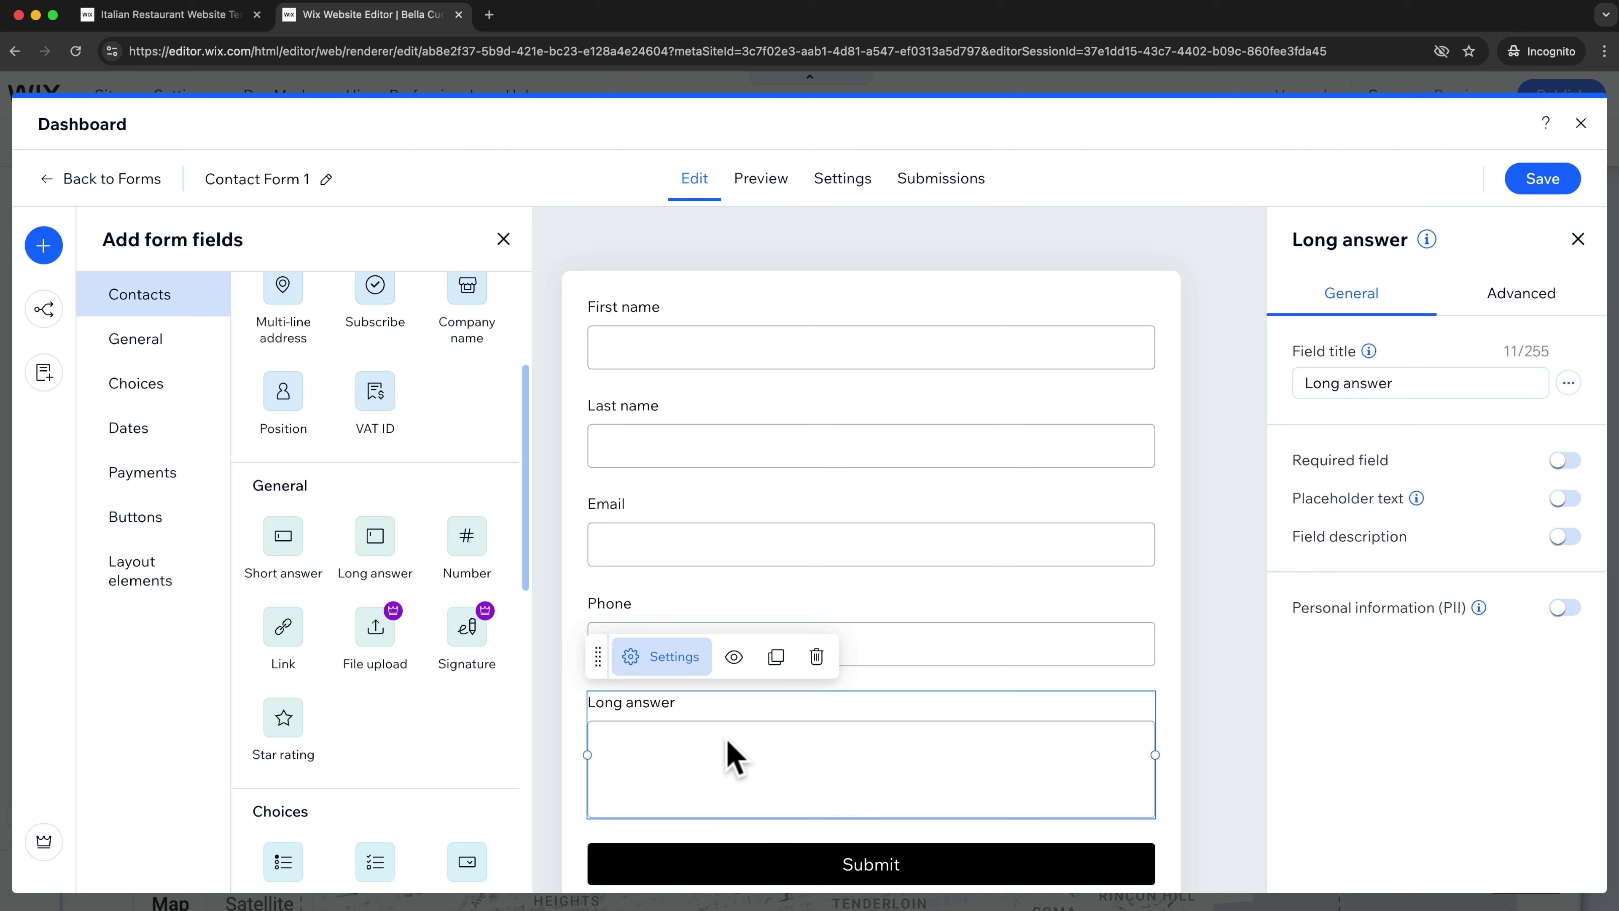
left_click(1437, 384)
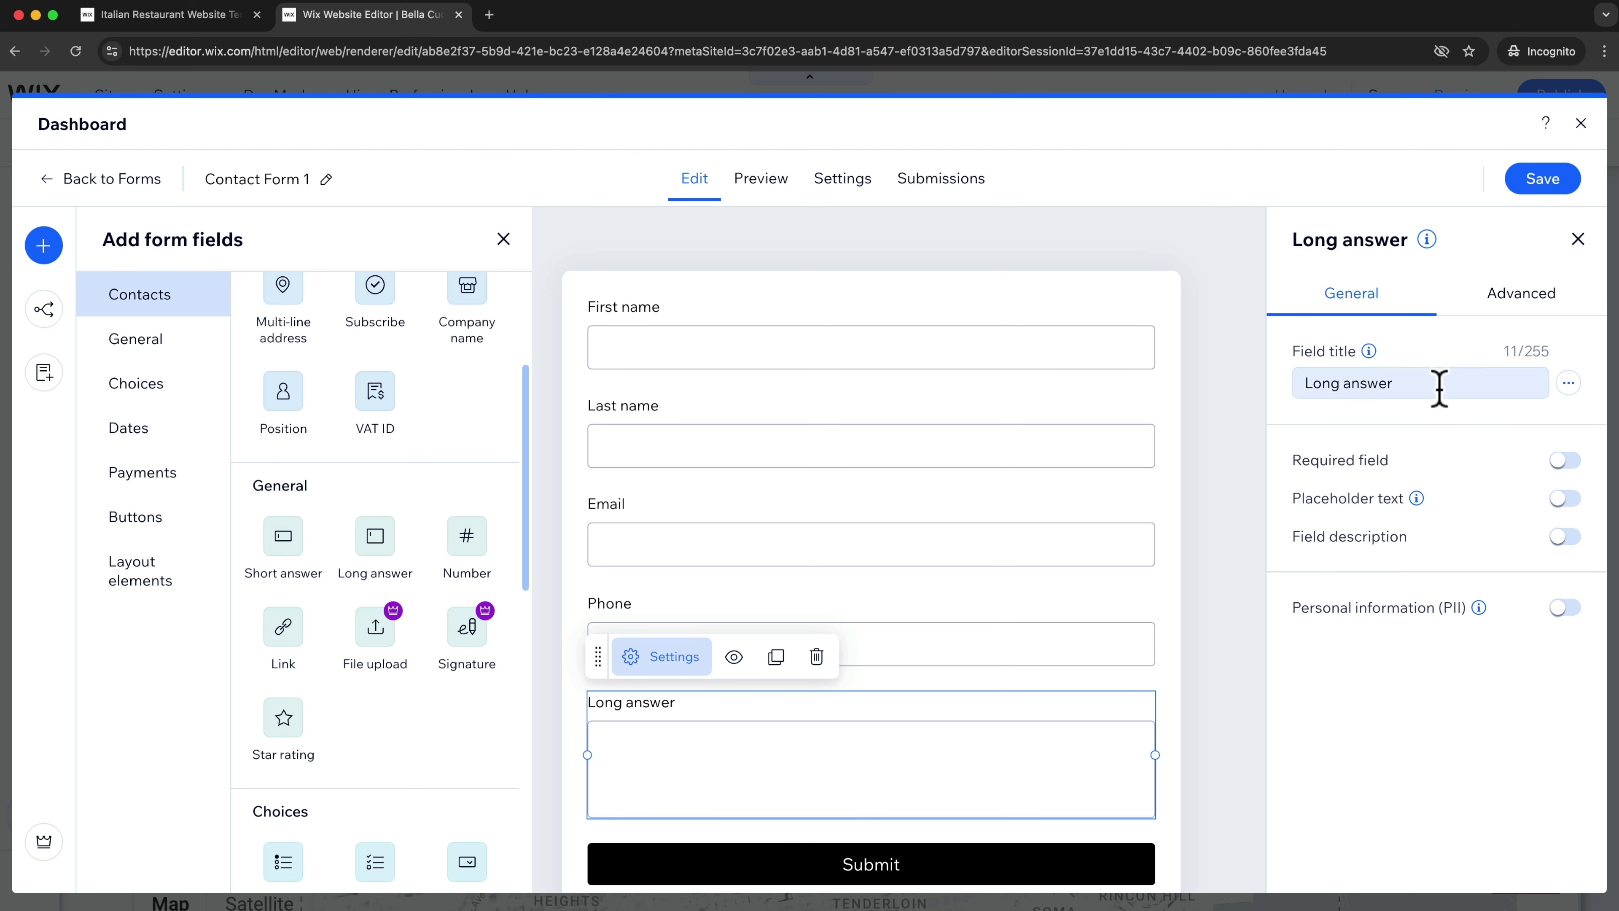
type("Message")
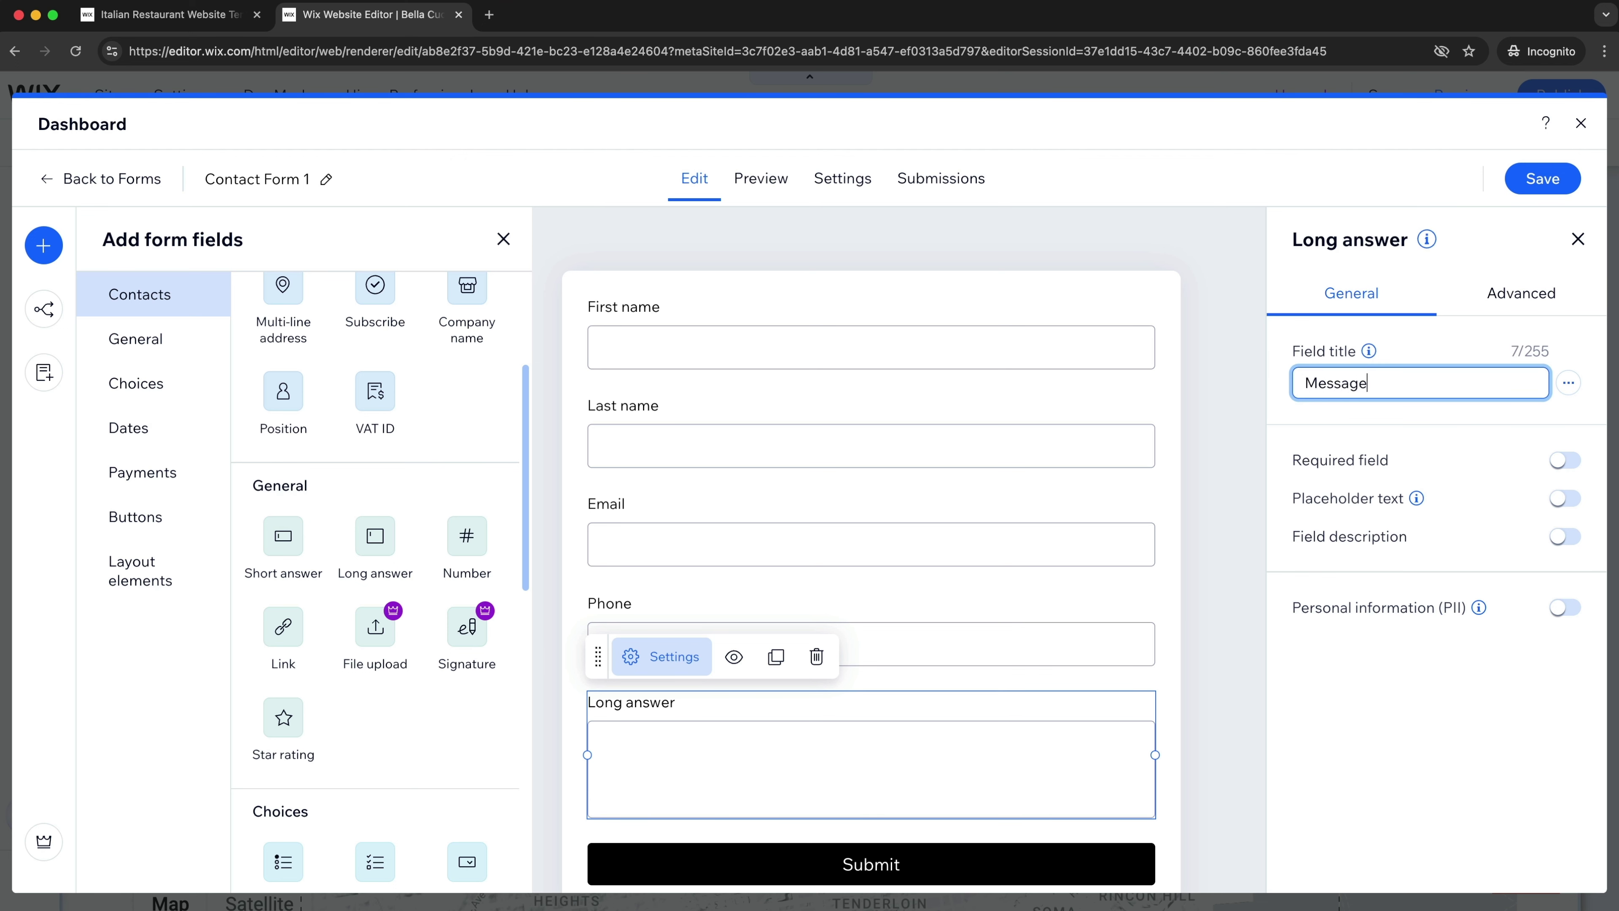
left_click(1553, 185)
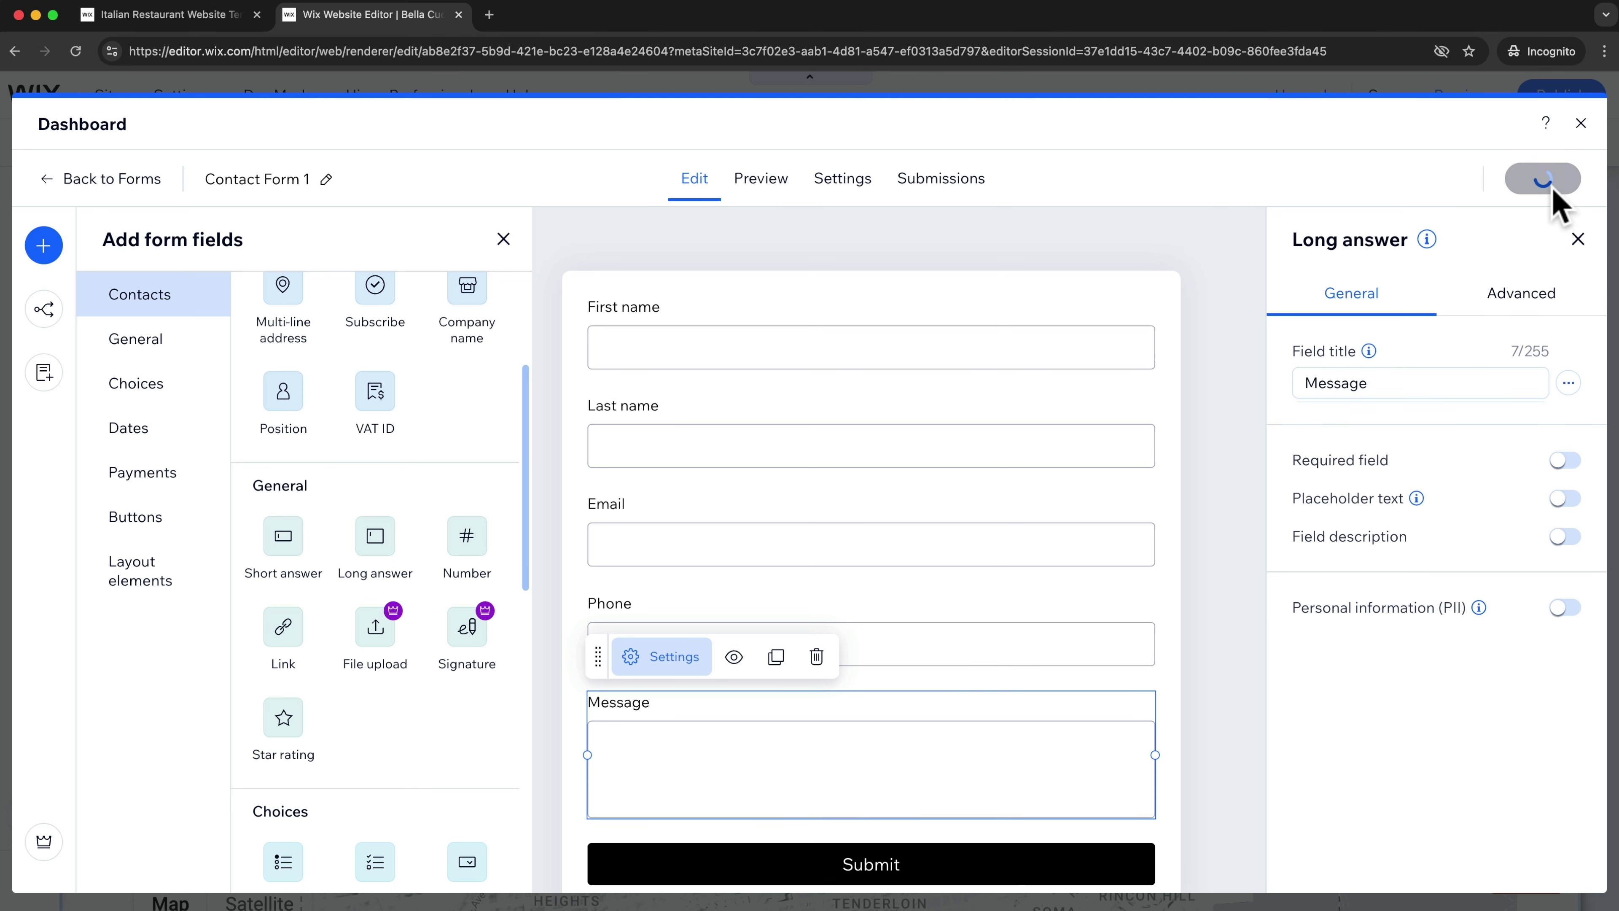
scroll(820, 391, "down", 2)
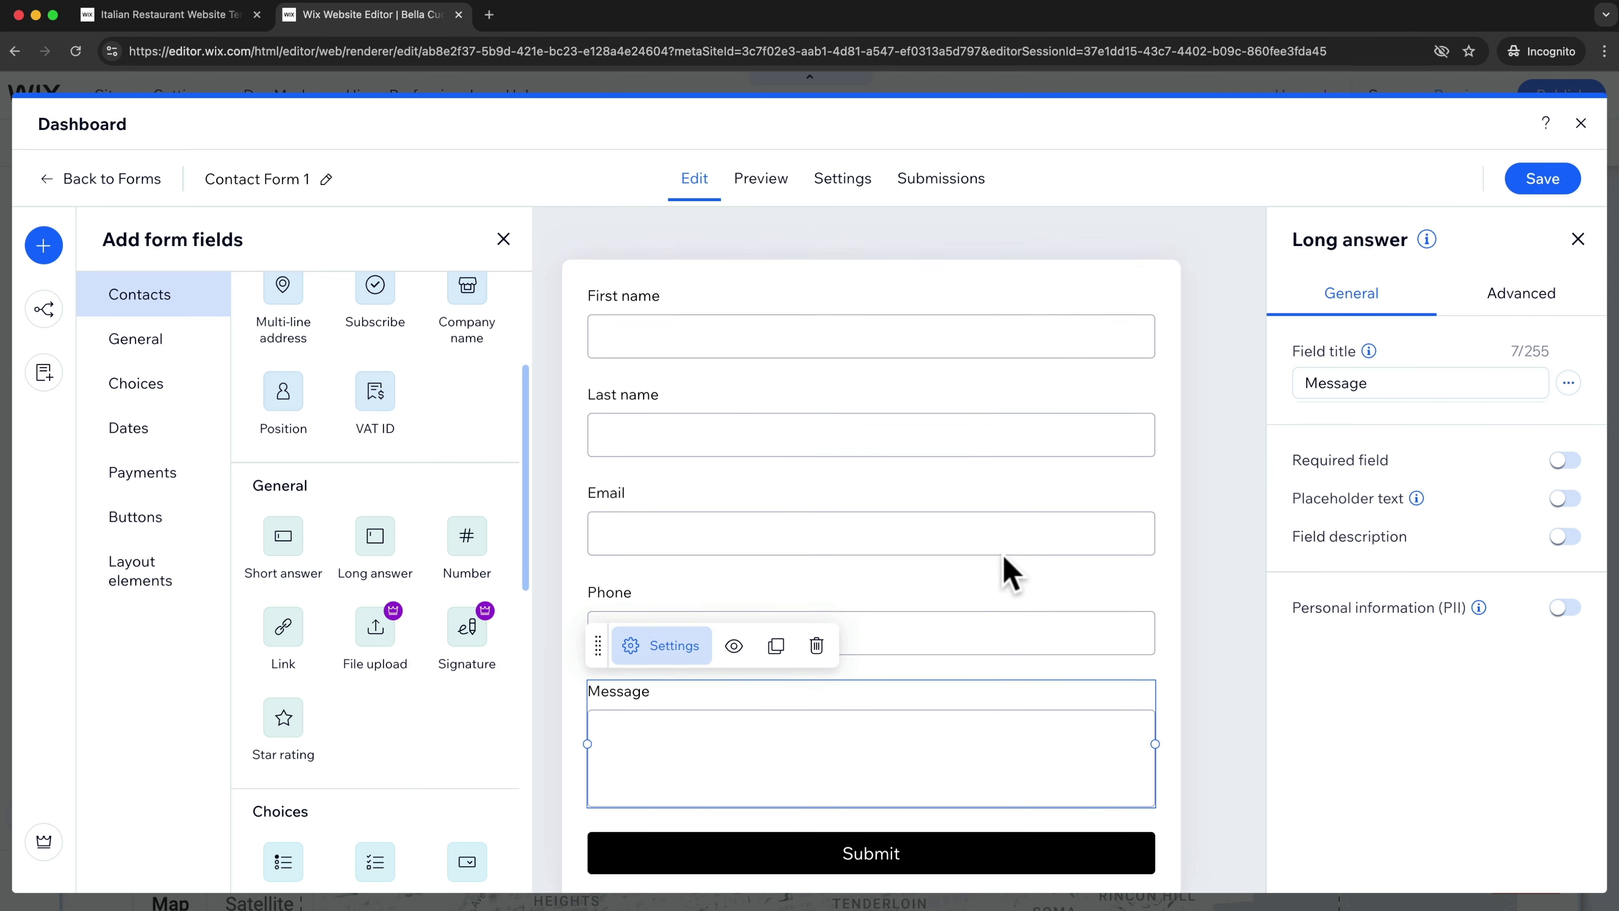
left_click(1578, 130)
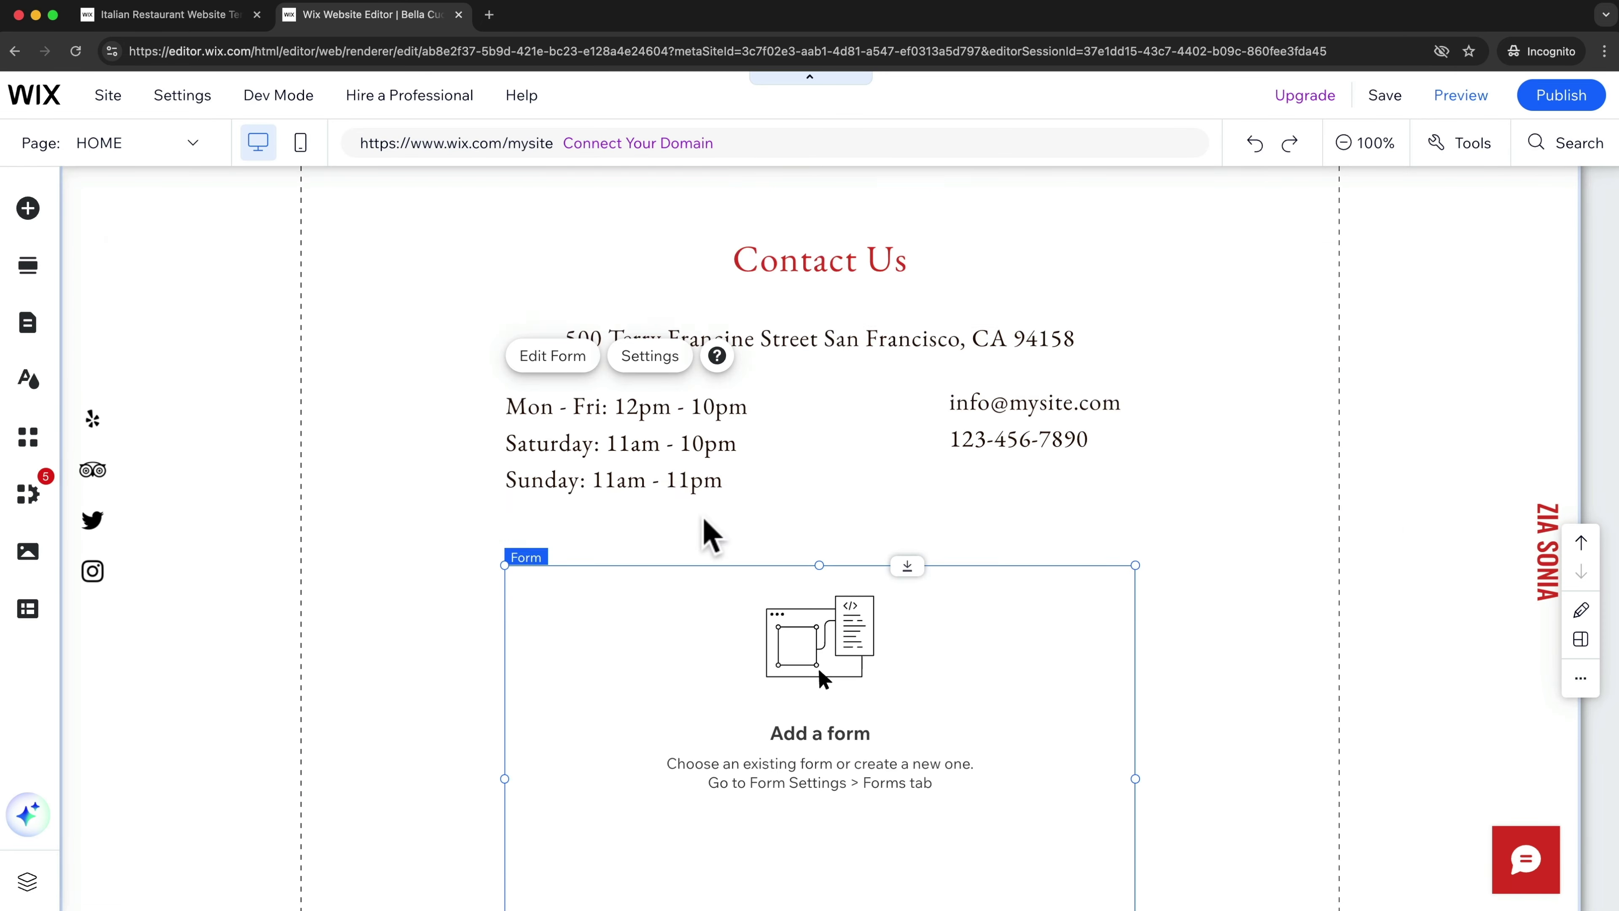
Step: Assign Contact Form 1 to the empty form element in the Contact Us section
scroll(706, 531, "down", 5)
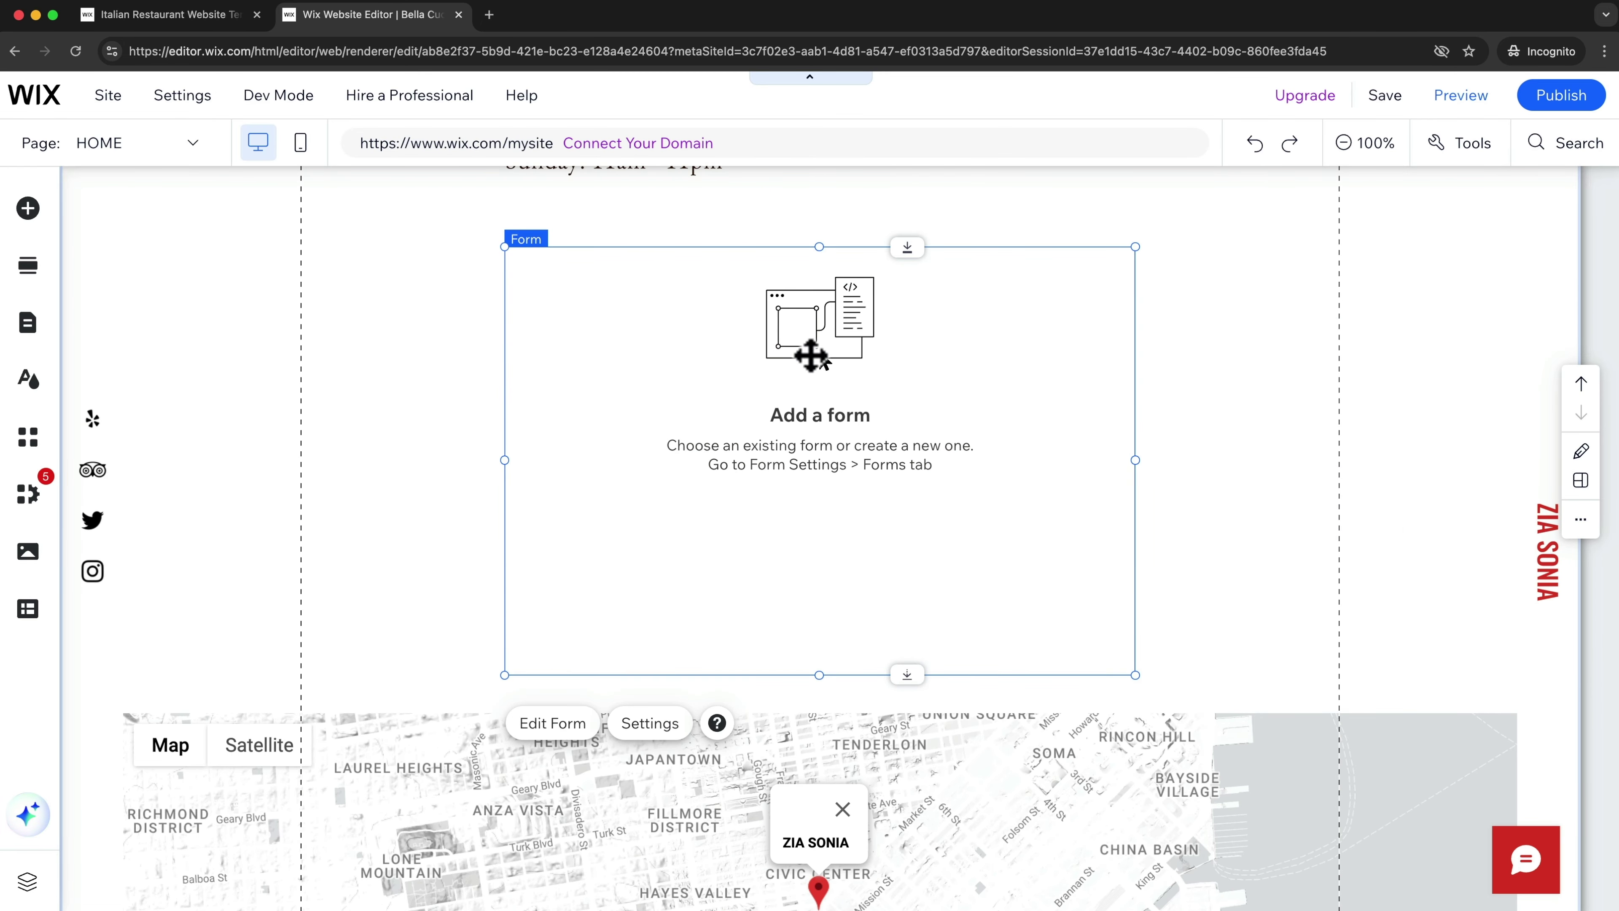
scroll(810, 357, "up", 2)
left_click(651, 295)
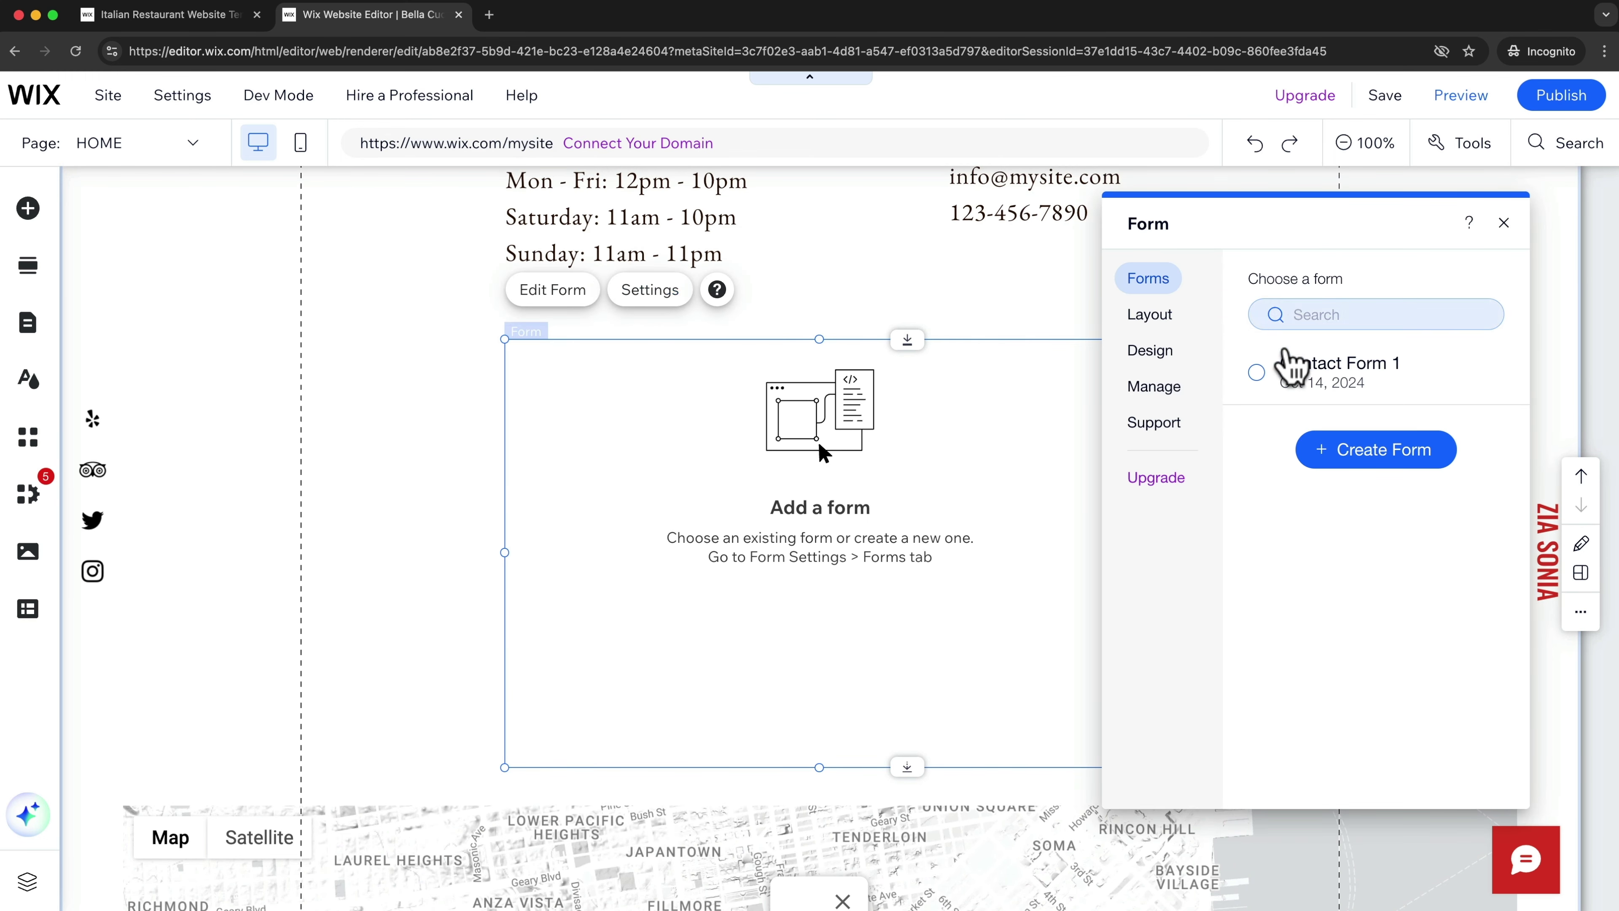
left_click(1257, 372)
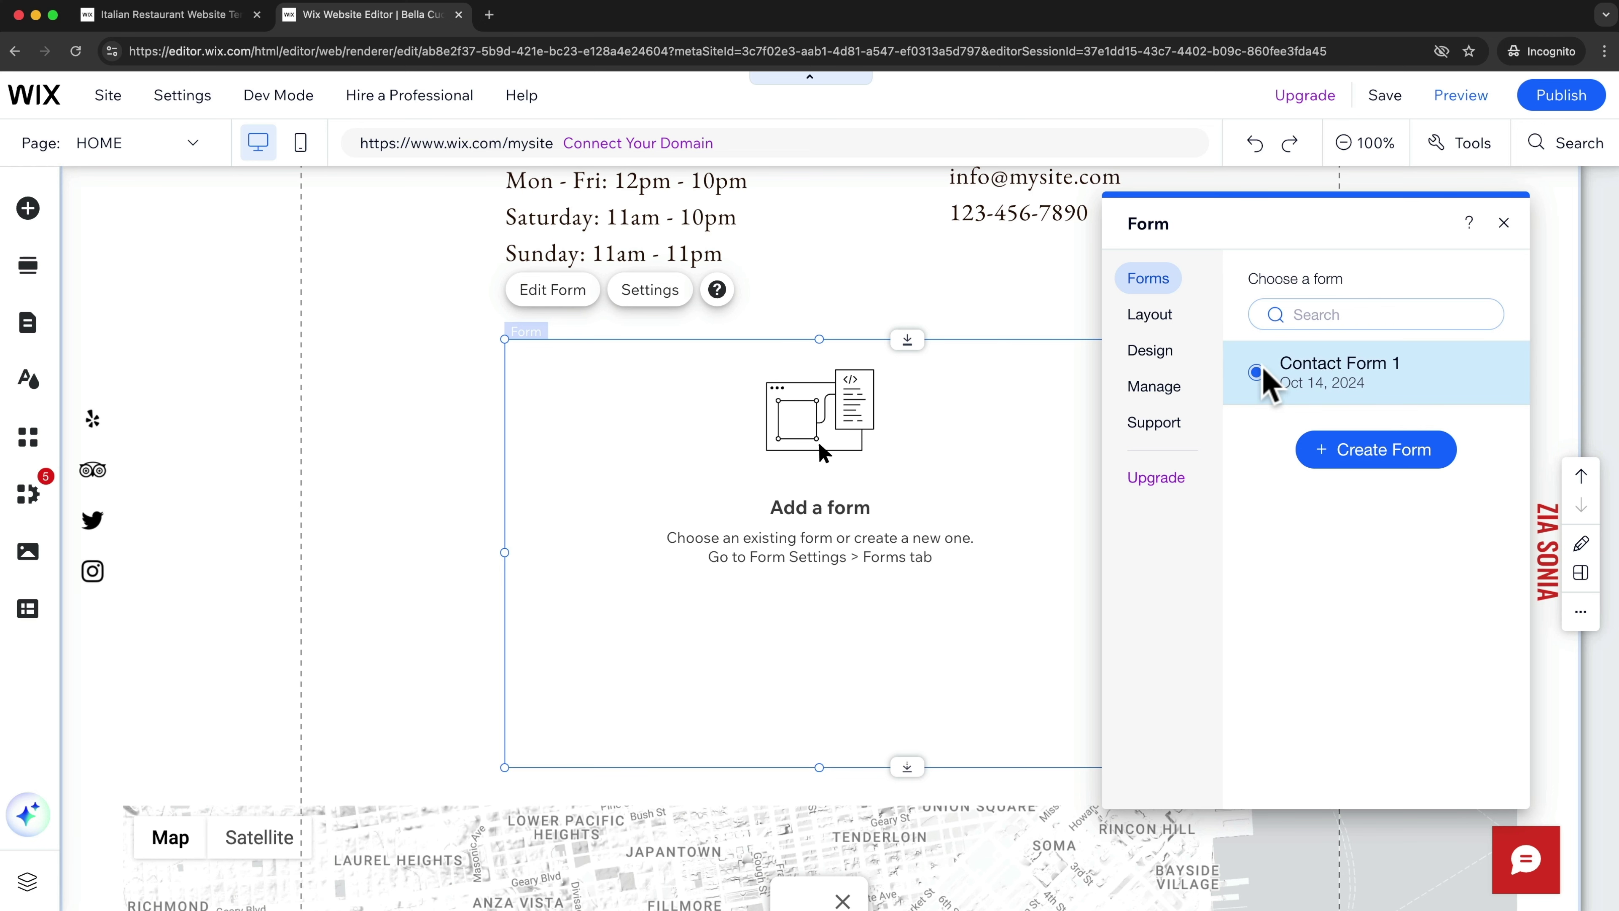
left_click(1504, 223)
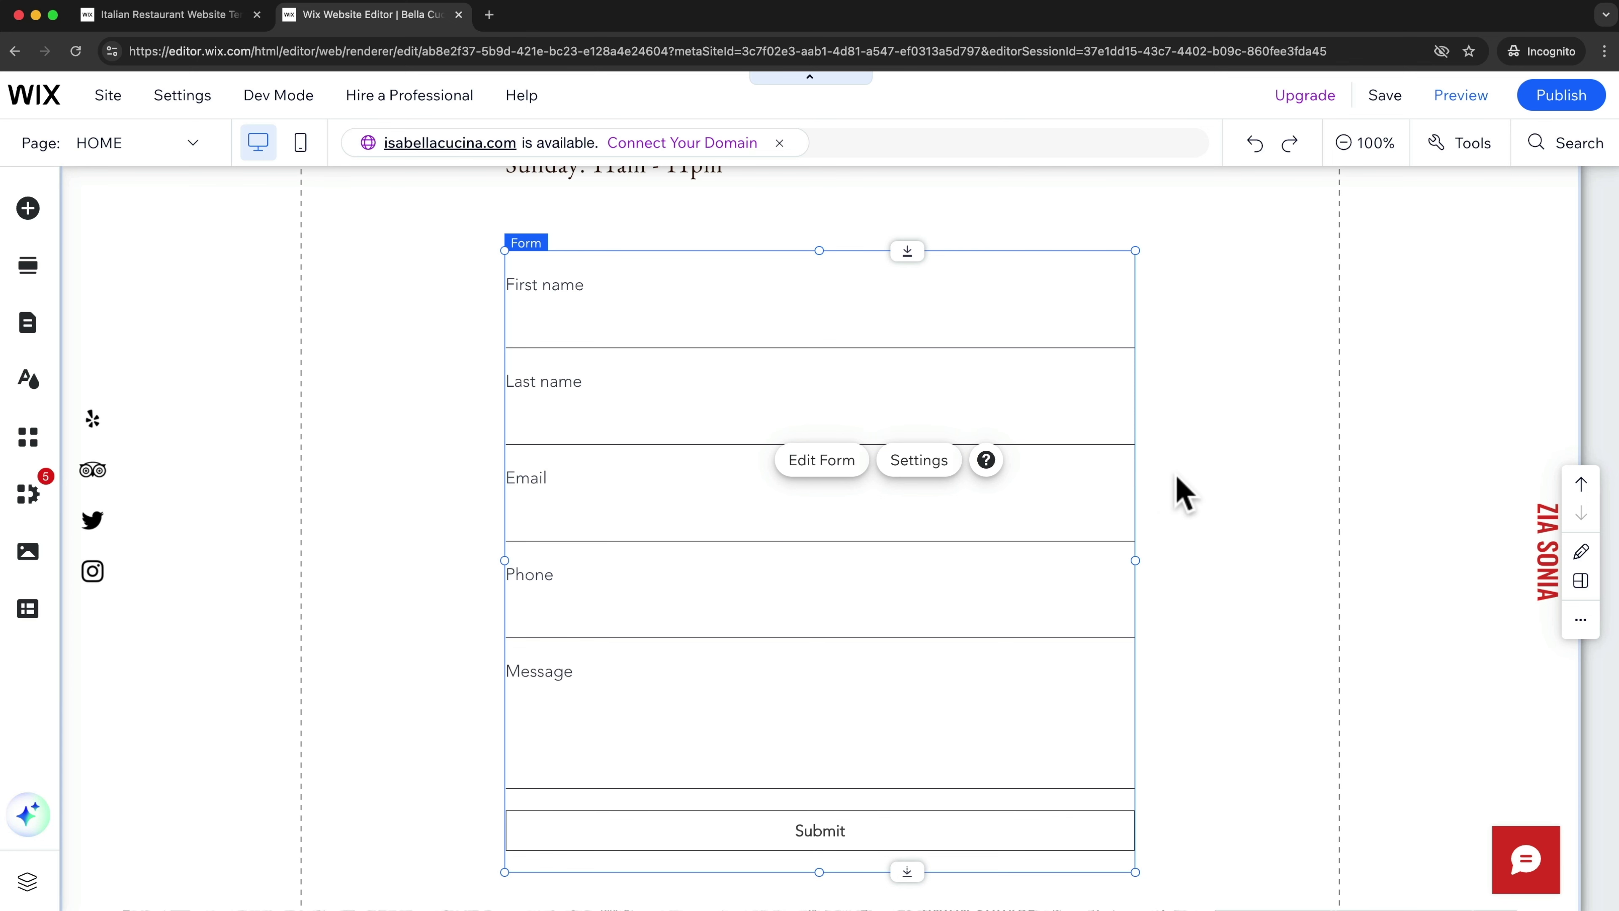
Step: Preview the contact form on the HOME page, then return to the editor
left_click(1473, 109)
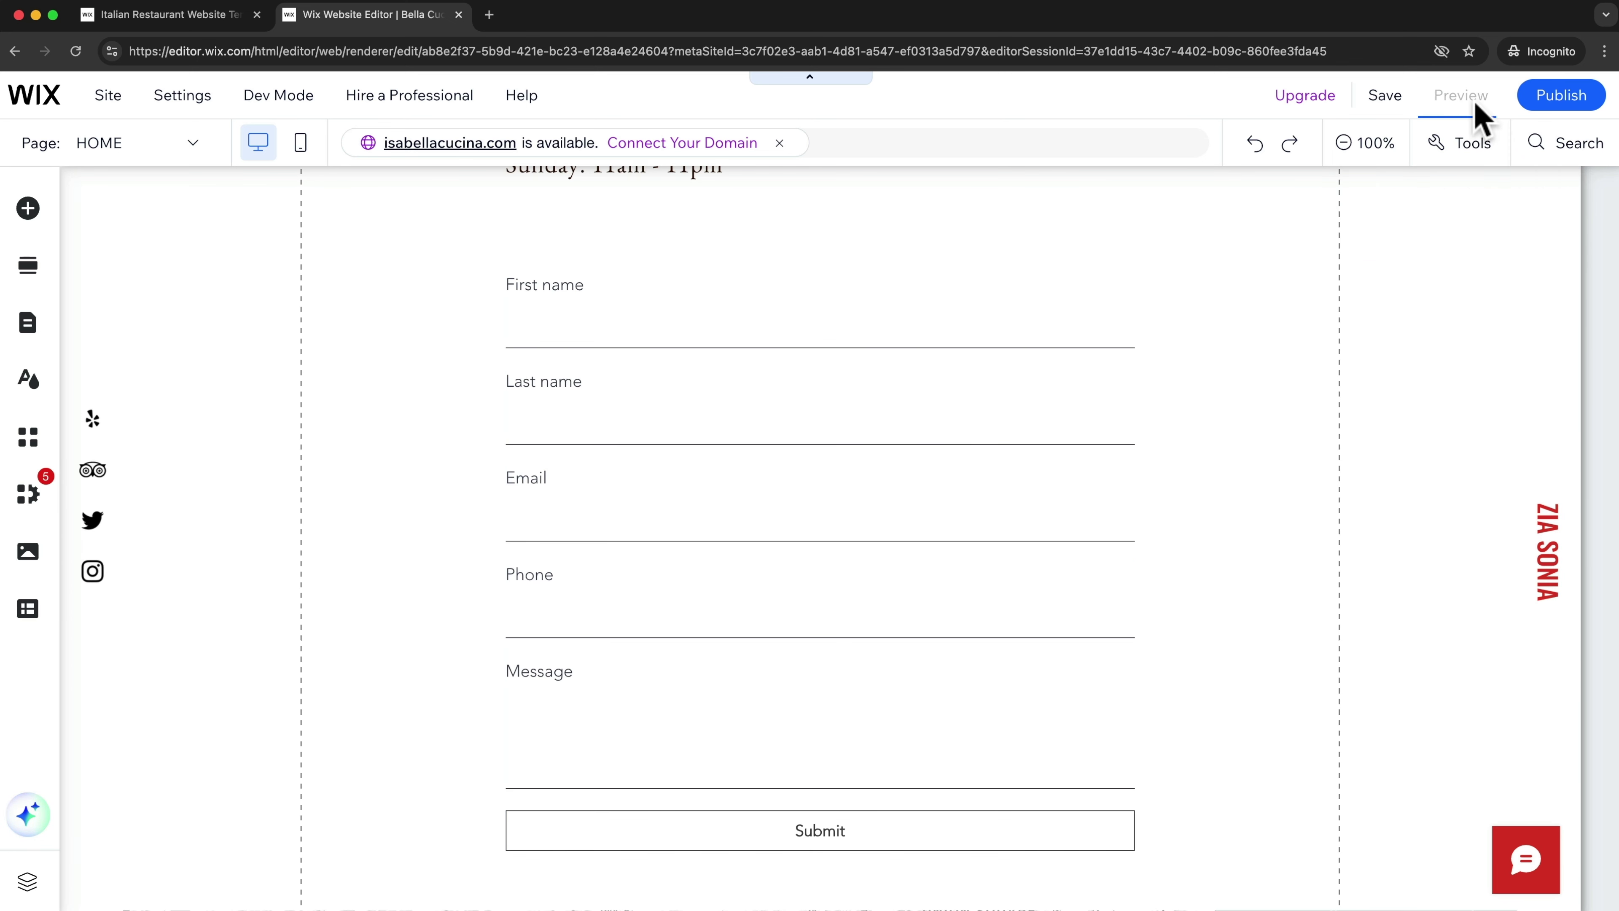
scroll(860, 465, "up", 3)
scroll(797, 561, "down", 3)
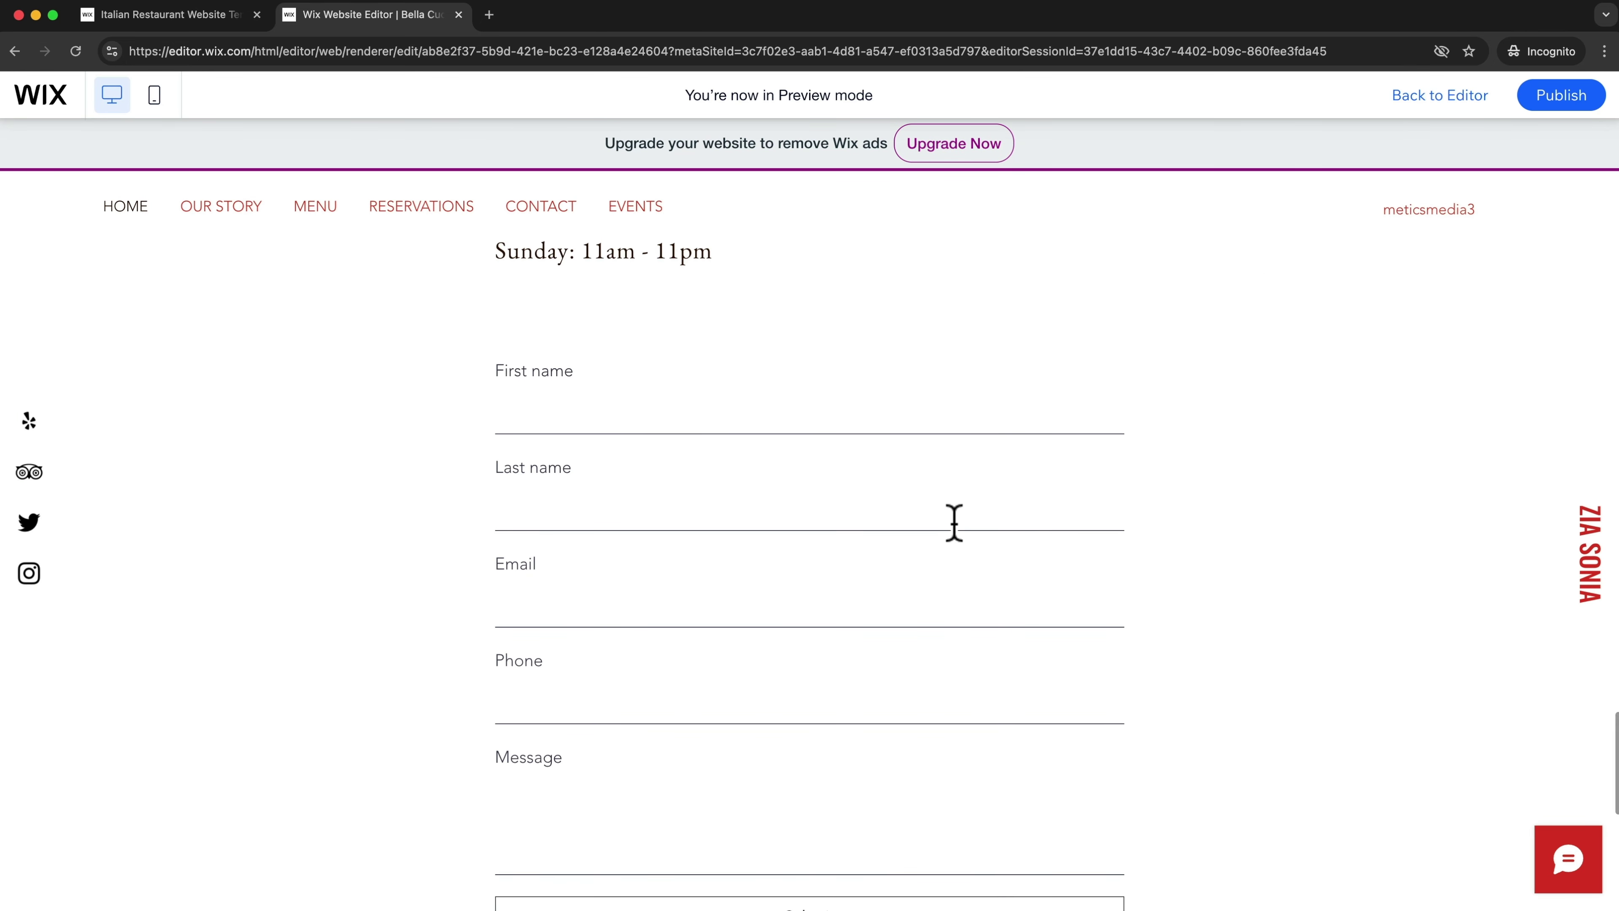
scroll(1014, 510, "down", 1)
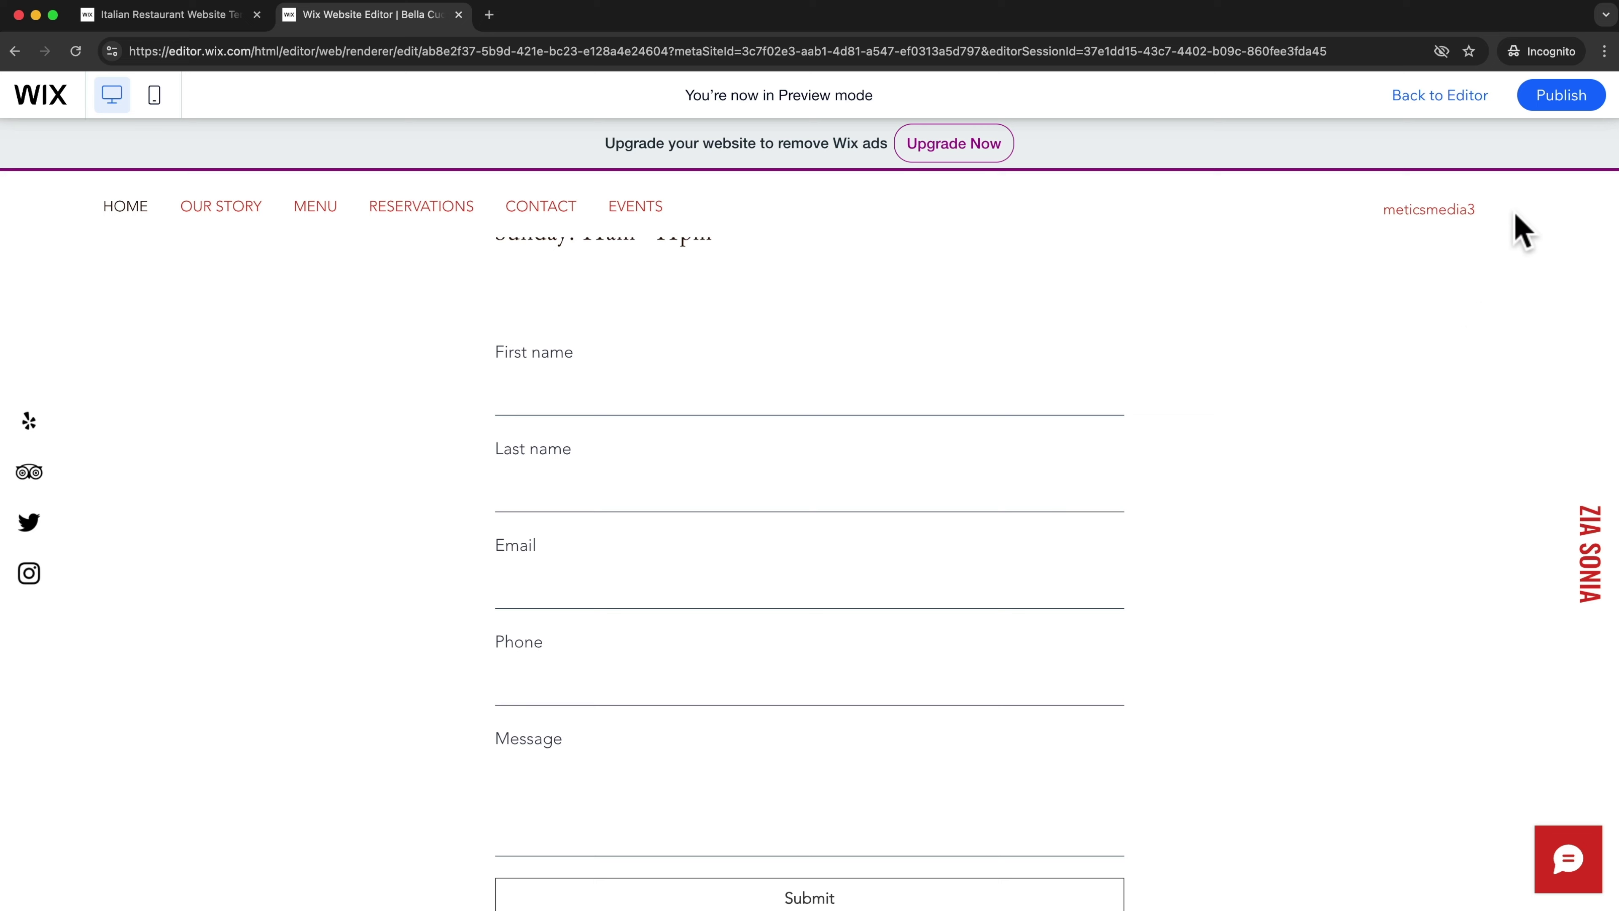
left_click(1456, 102)
Step: Review the location settings of the Google map below the contact form without changing them
scroll(1211, 567, "down", 5)
scroll(1214, 571, "down", 5)
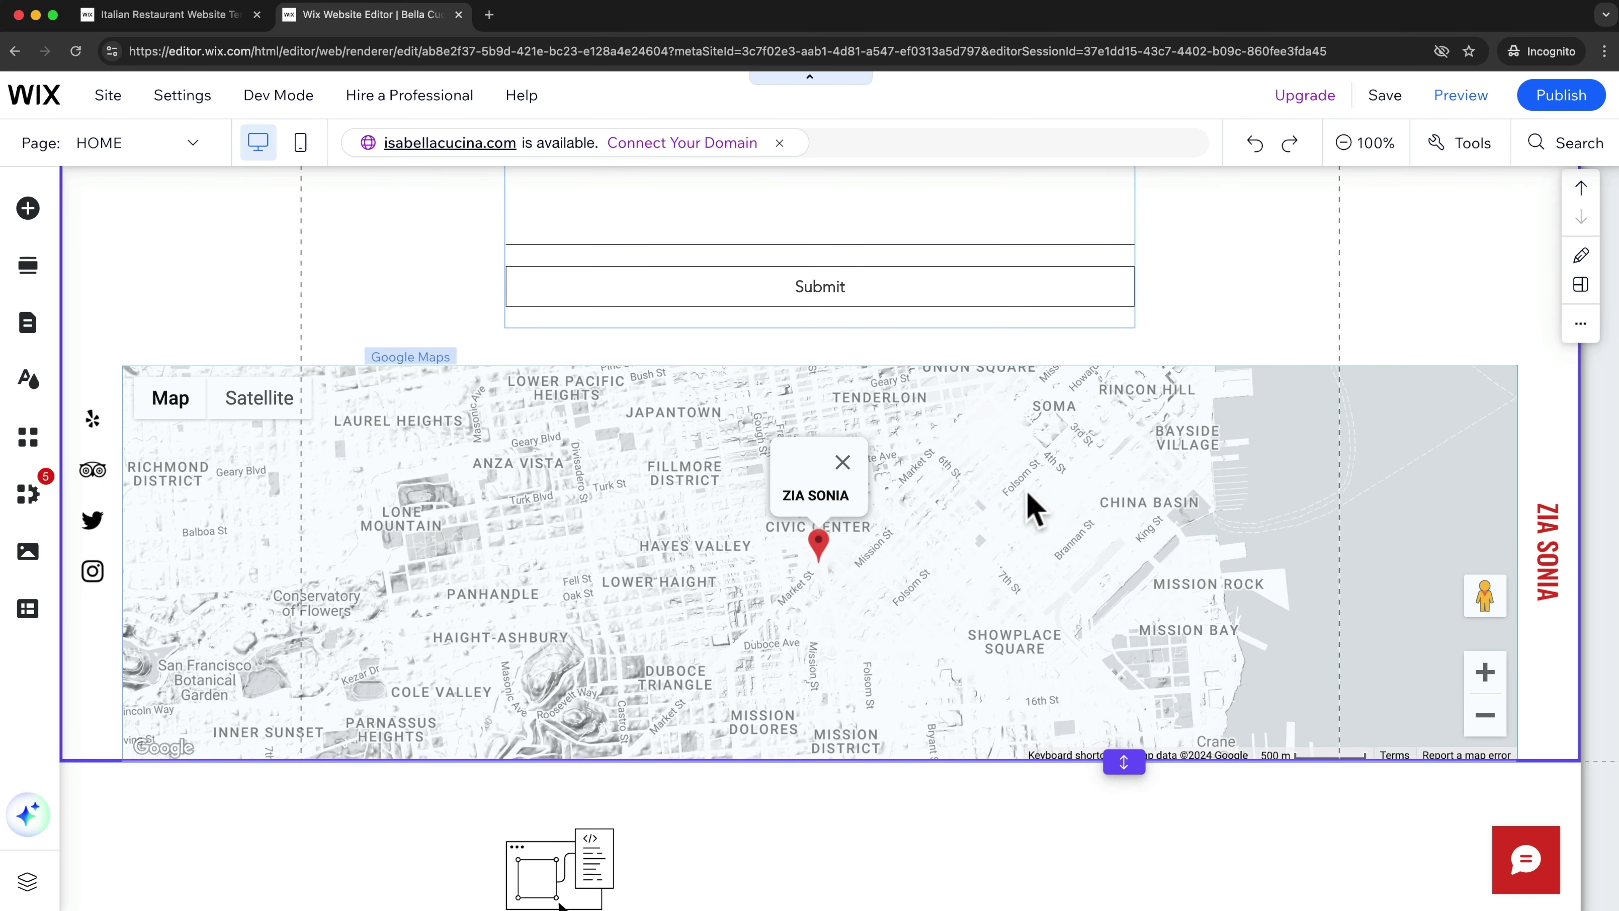
left_click(1031, 503)
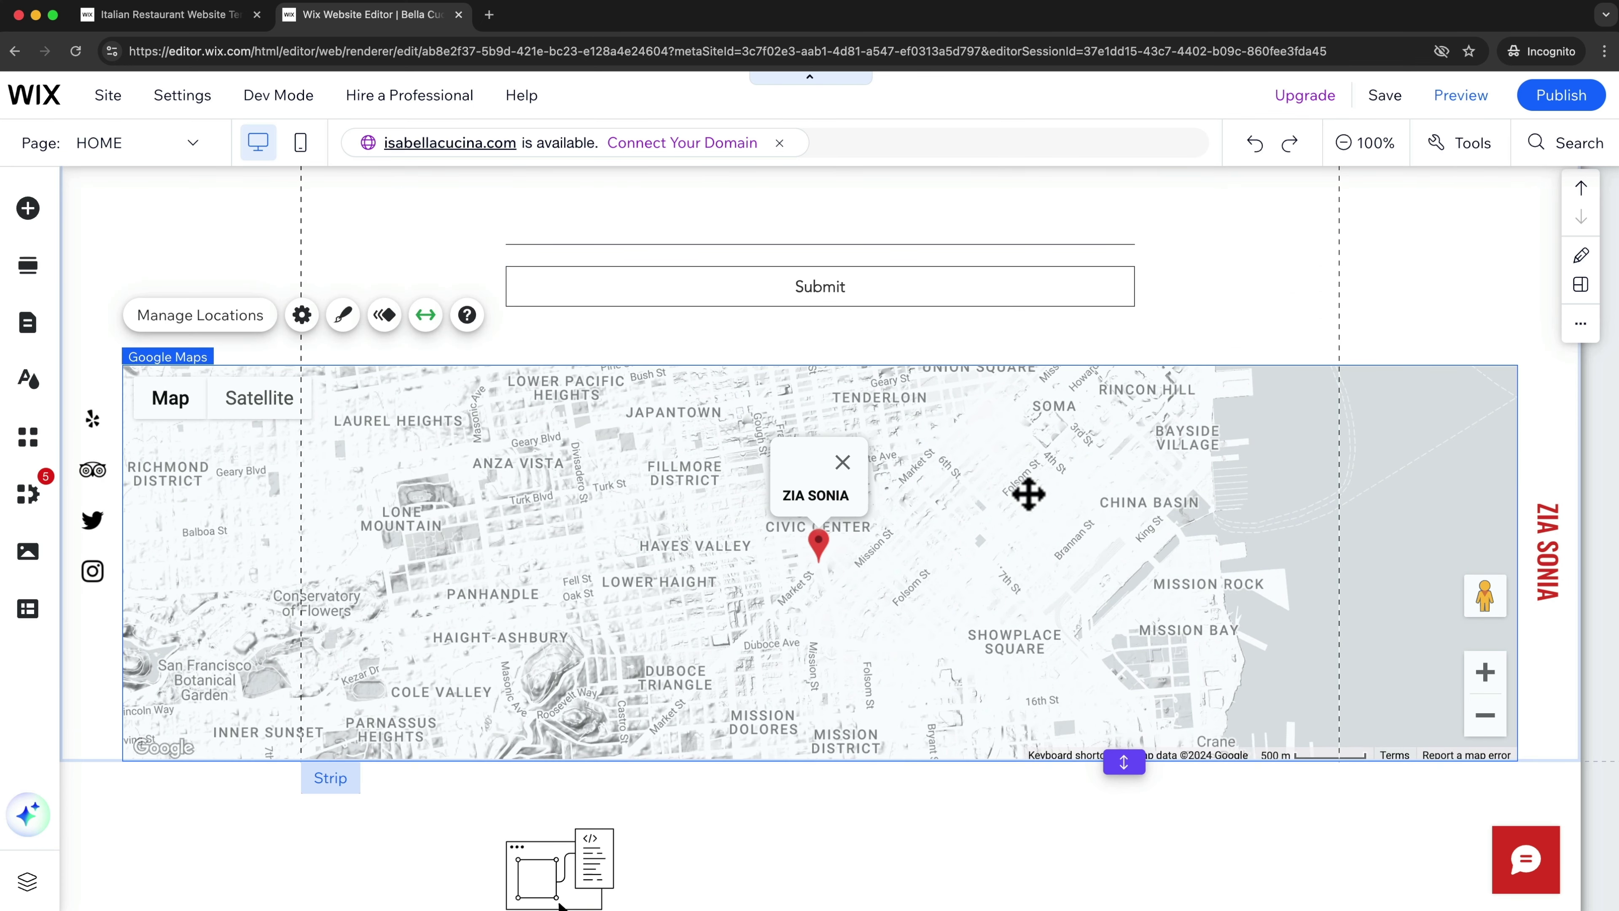
left_click(223, 319)
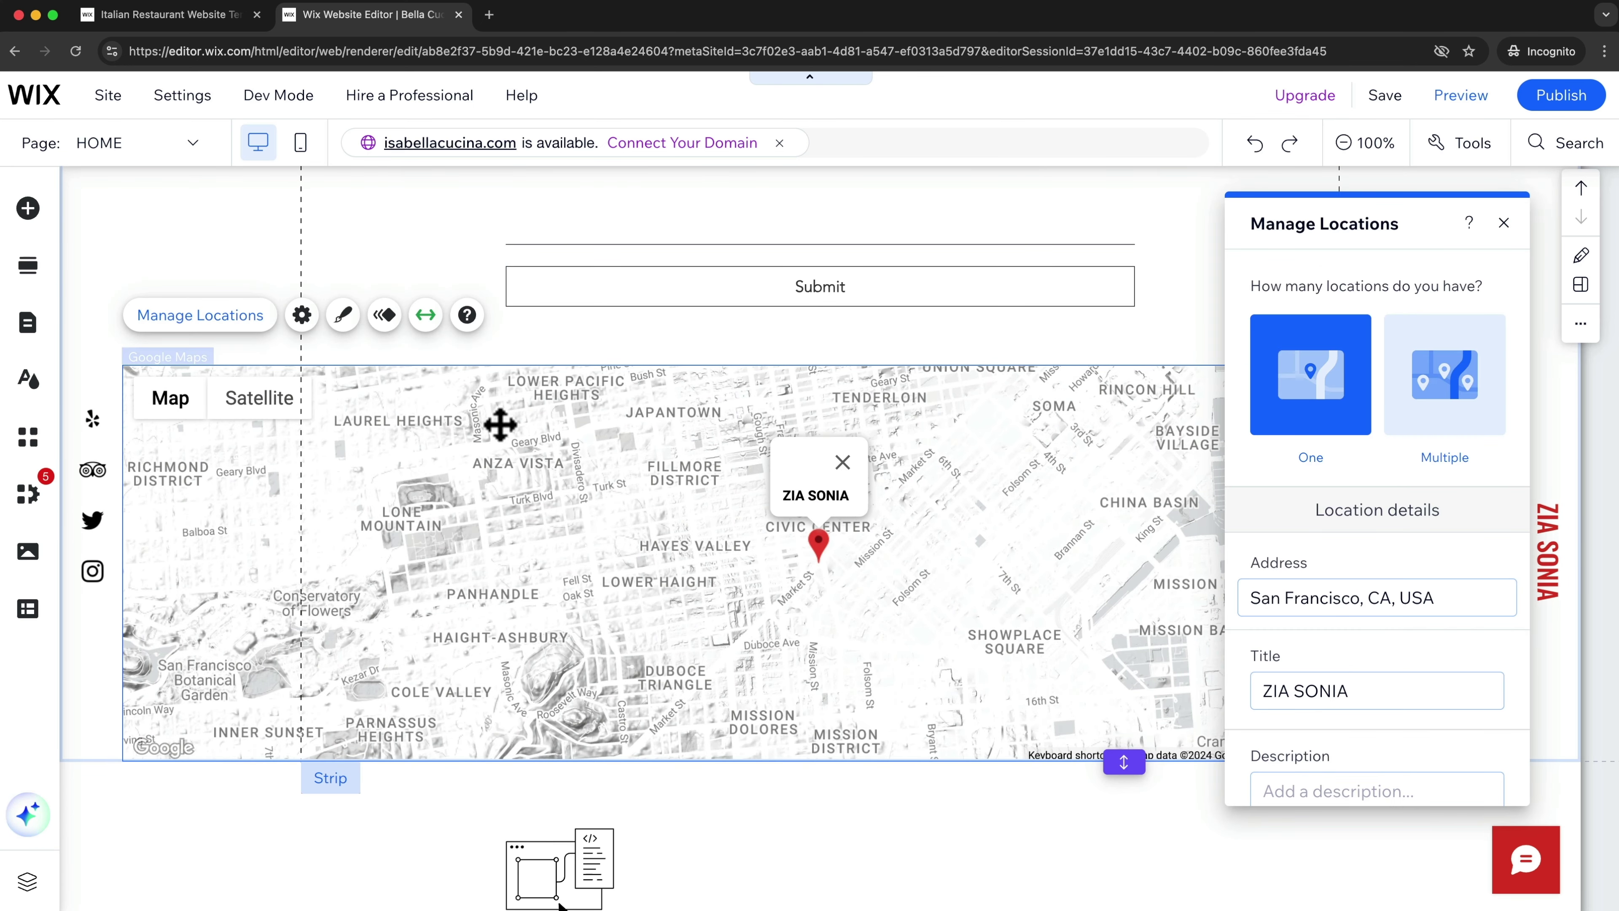
scroll(1377, 657, "down", 3)
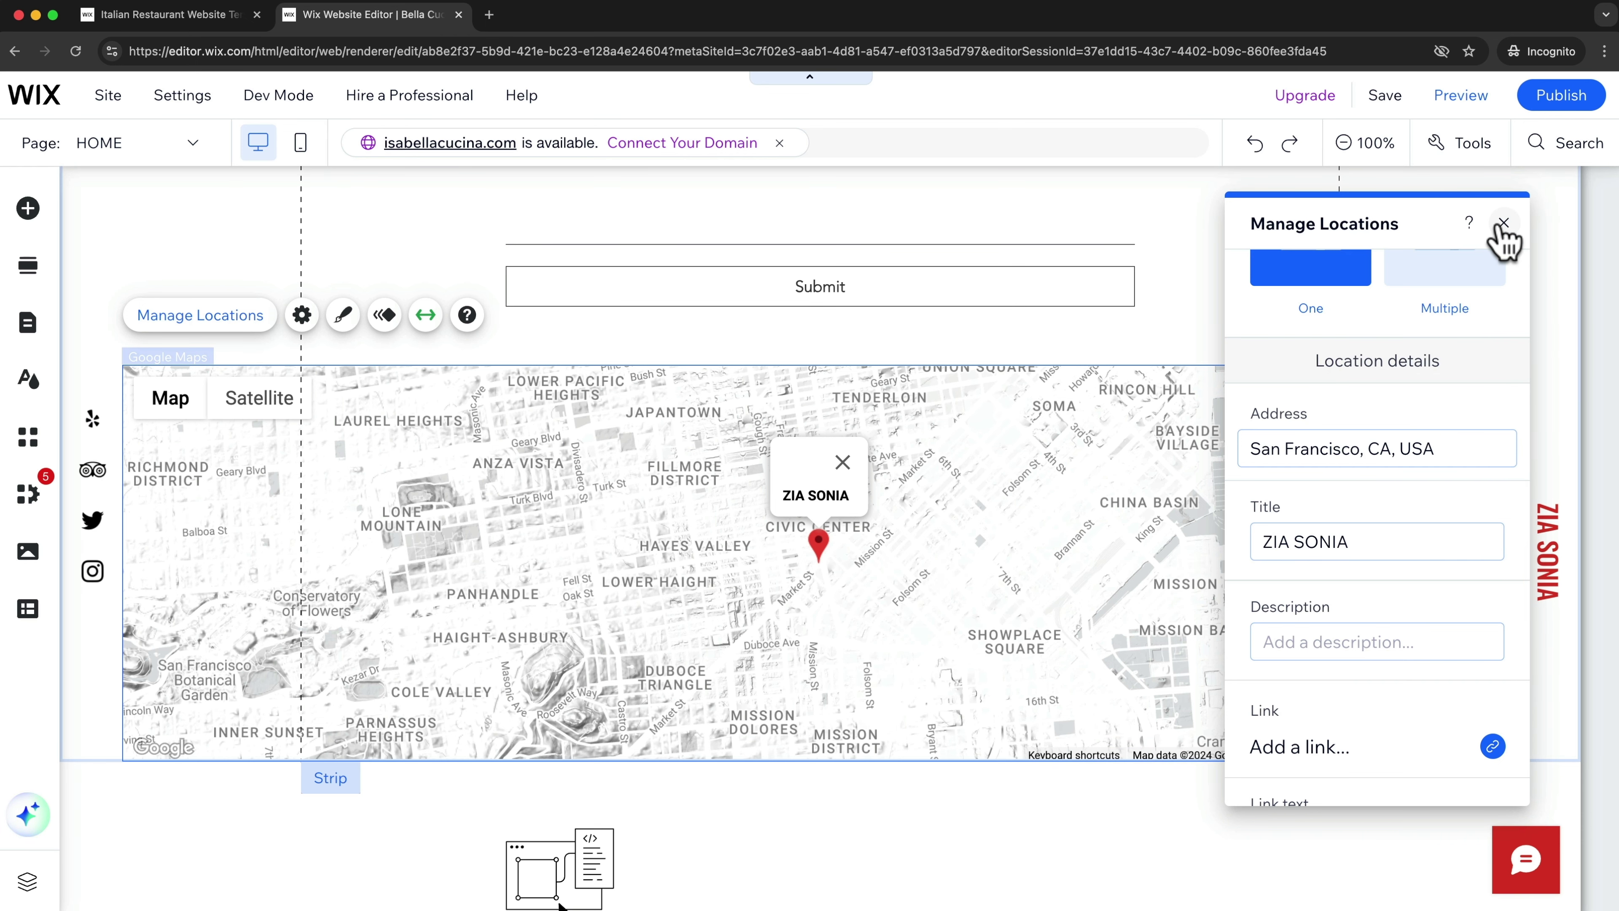
left_click(1504, 223)
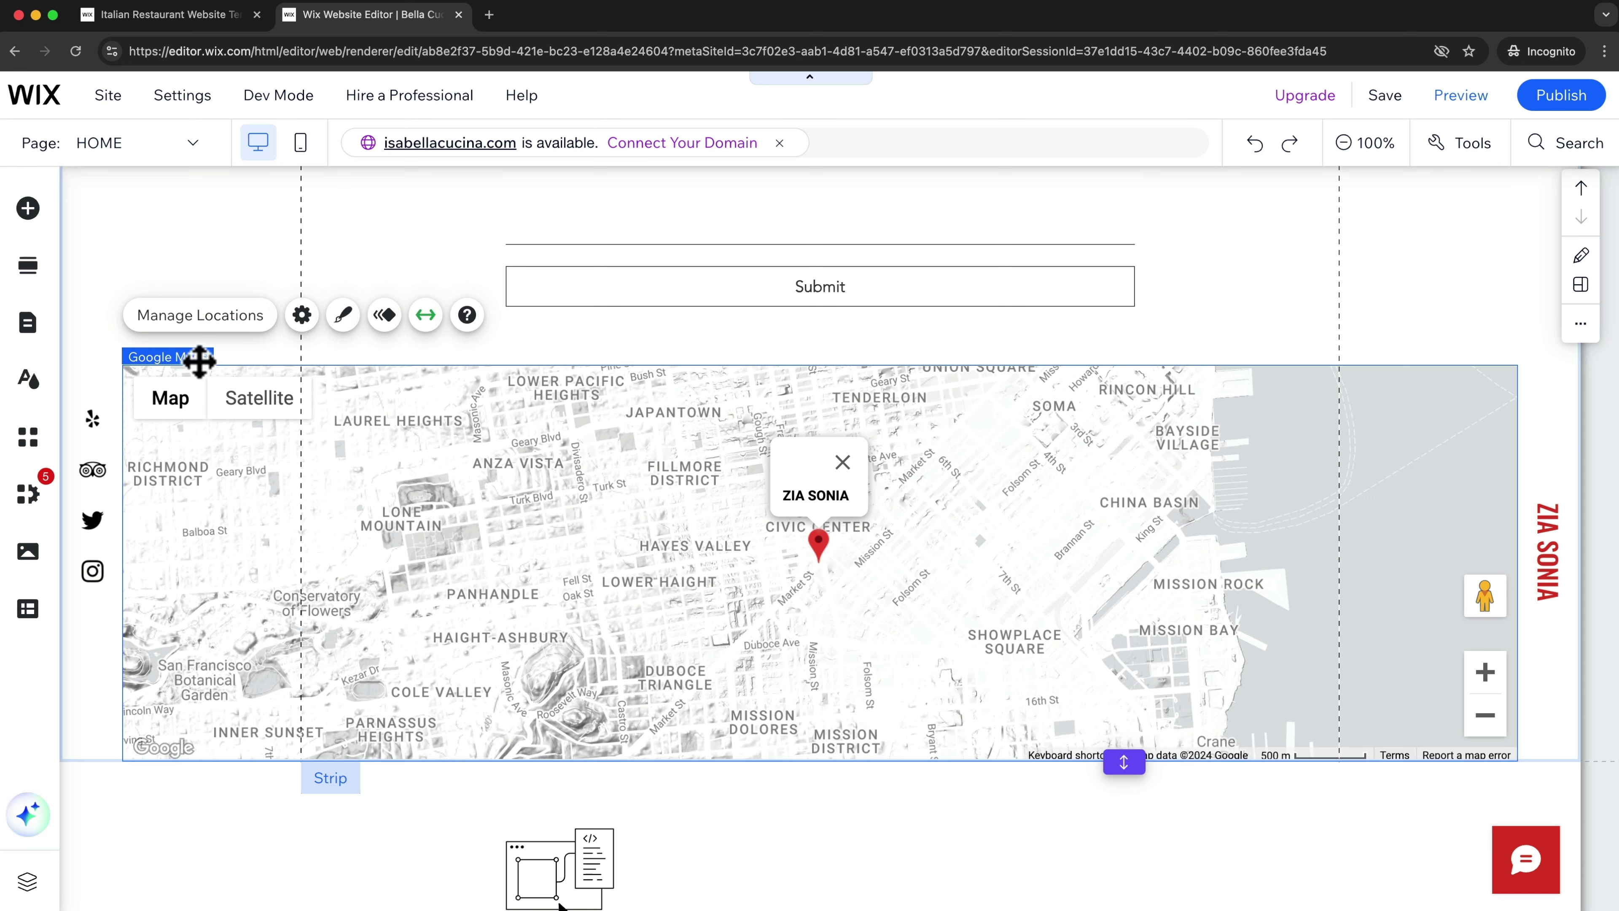
Step: Try placing a green full-width Google map at the top of the Contact section, then undo the addition
left_click(27, 213)
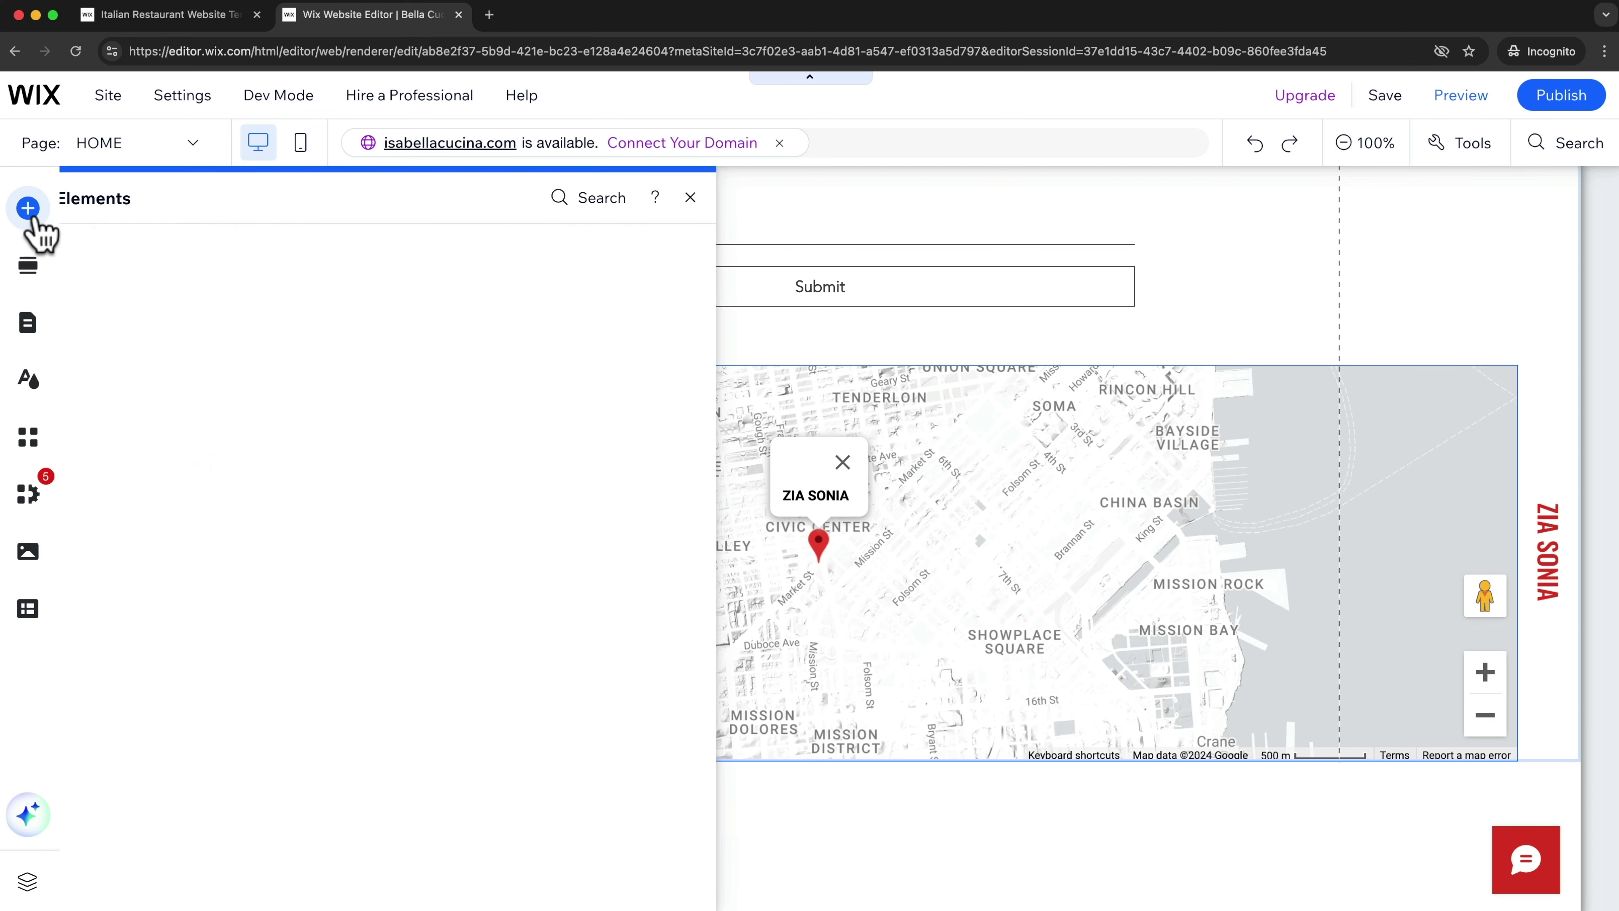
left_click(166, 487)
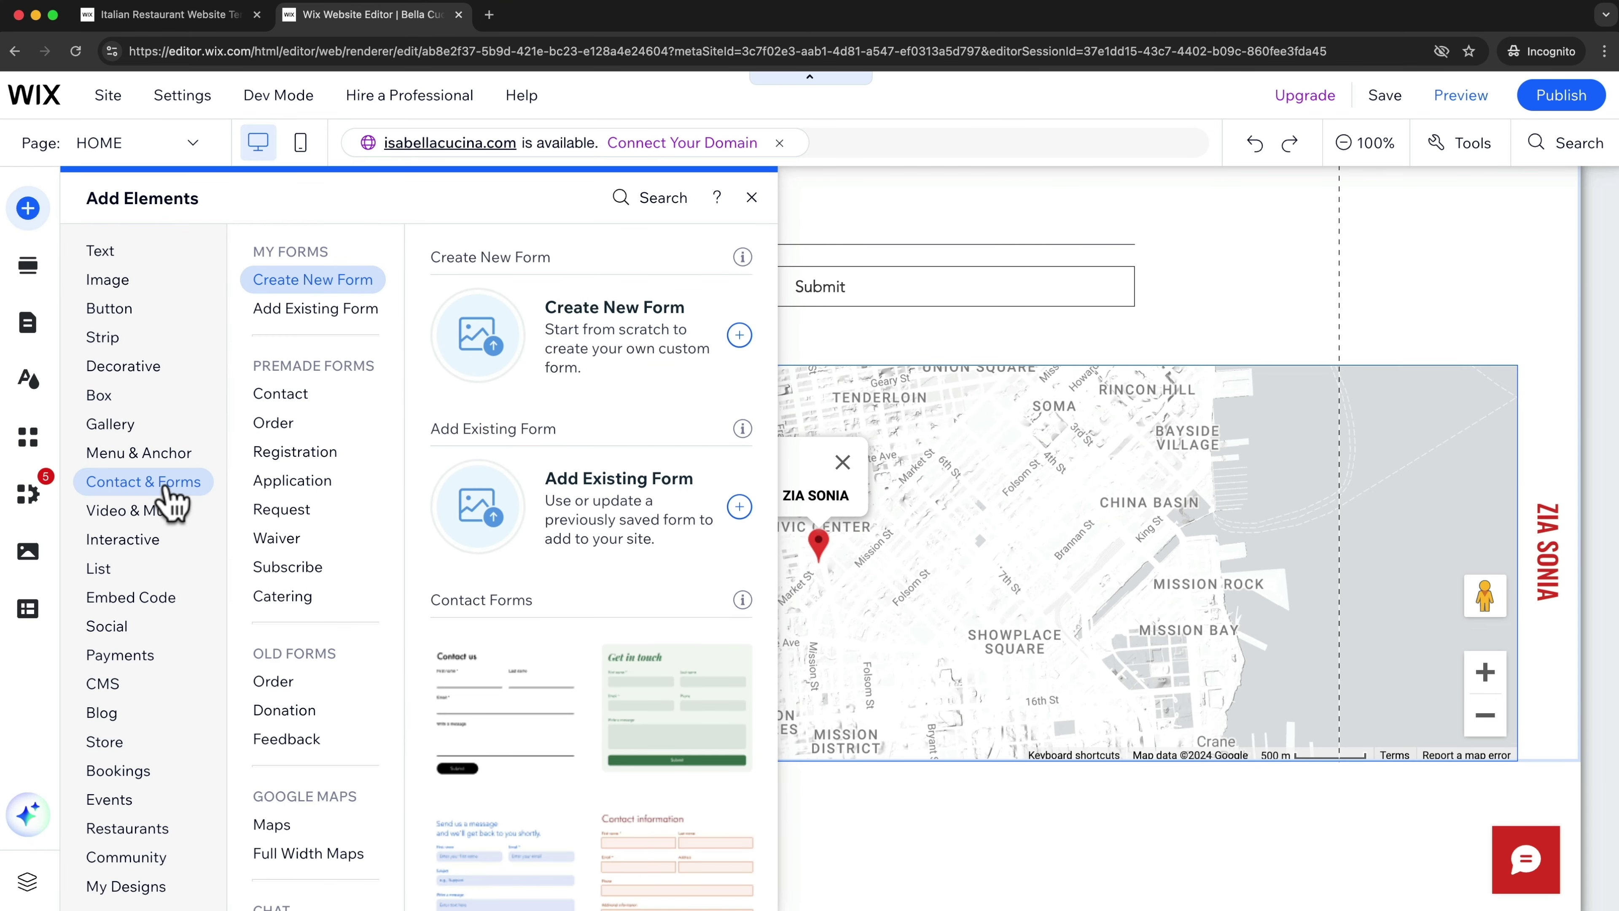
scroll(322, 551, "down", 2)
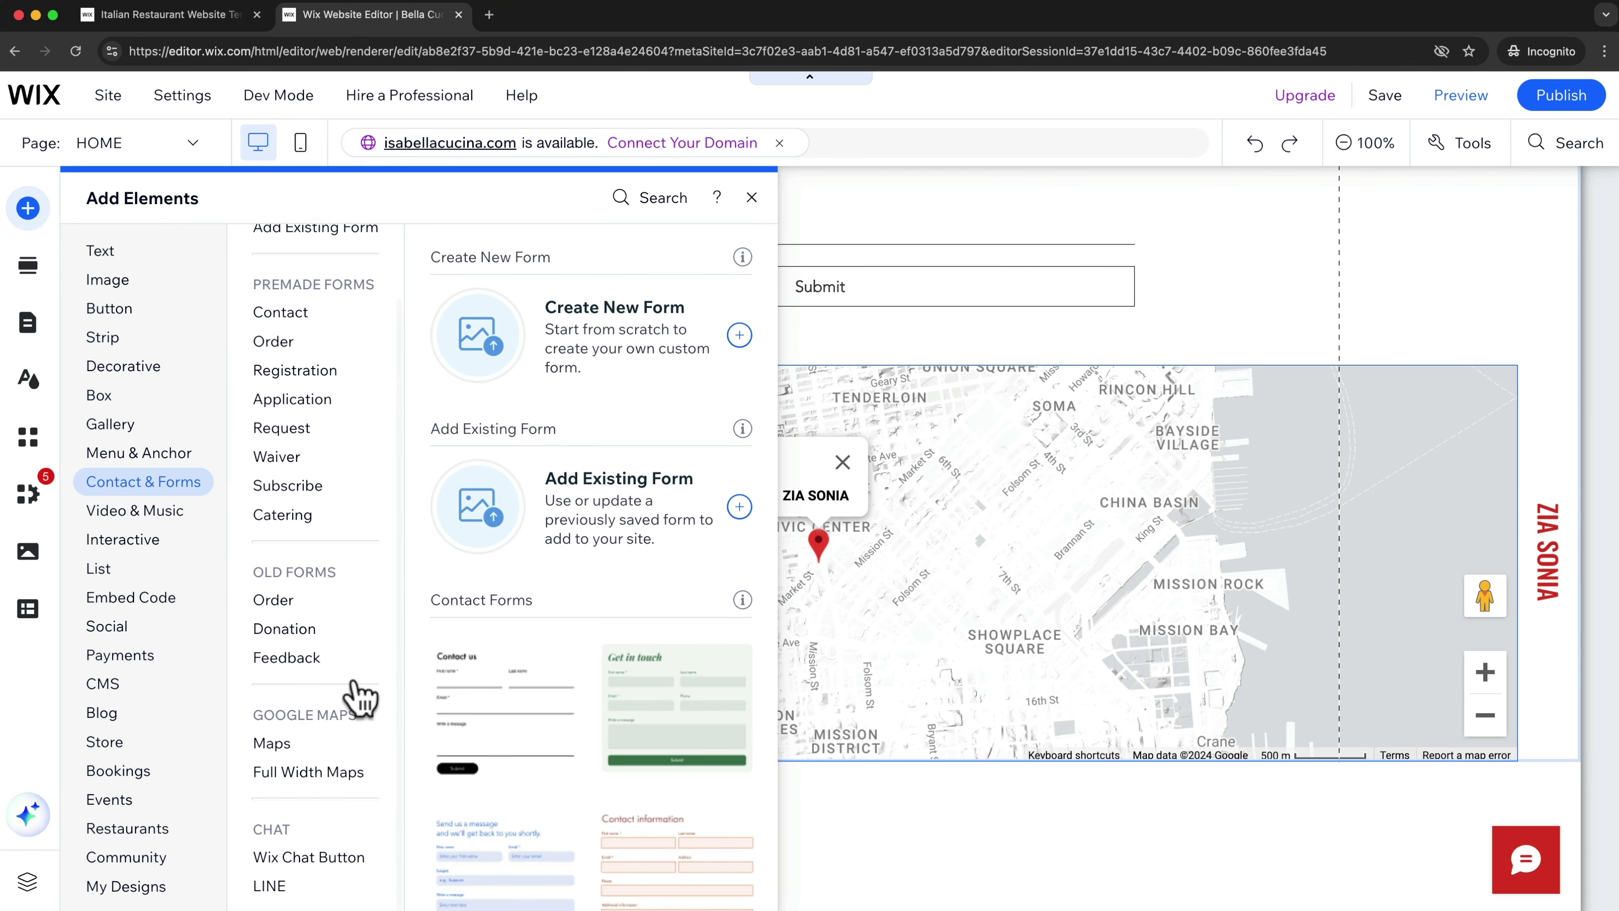
left_click(286, 745)
left_click(300, 774)
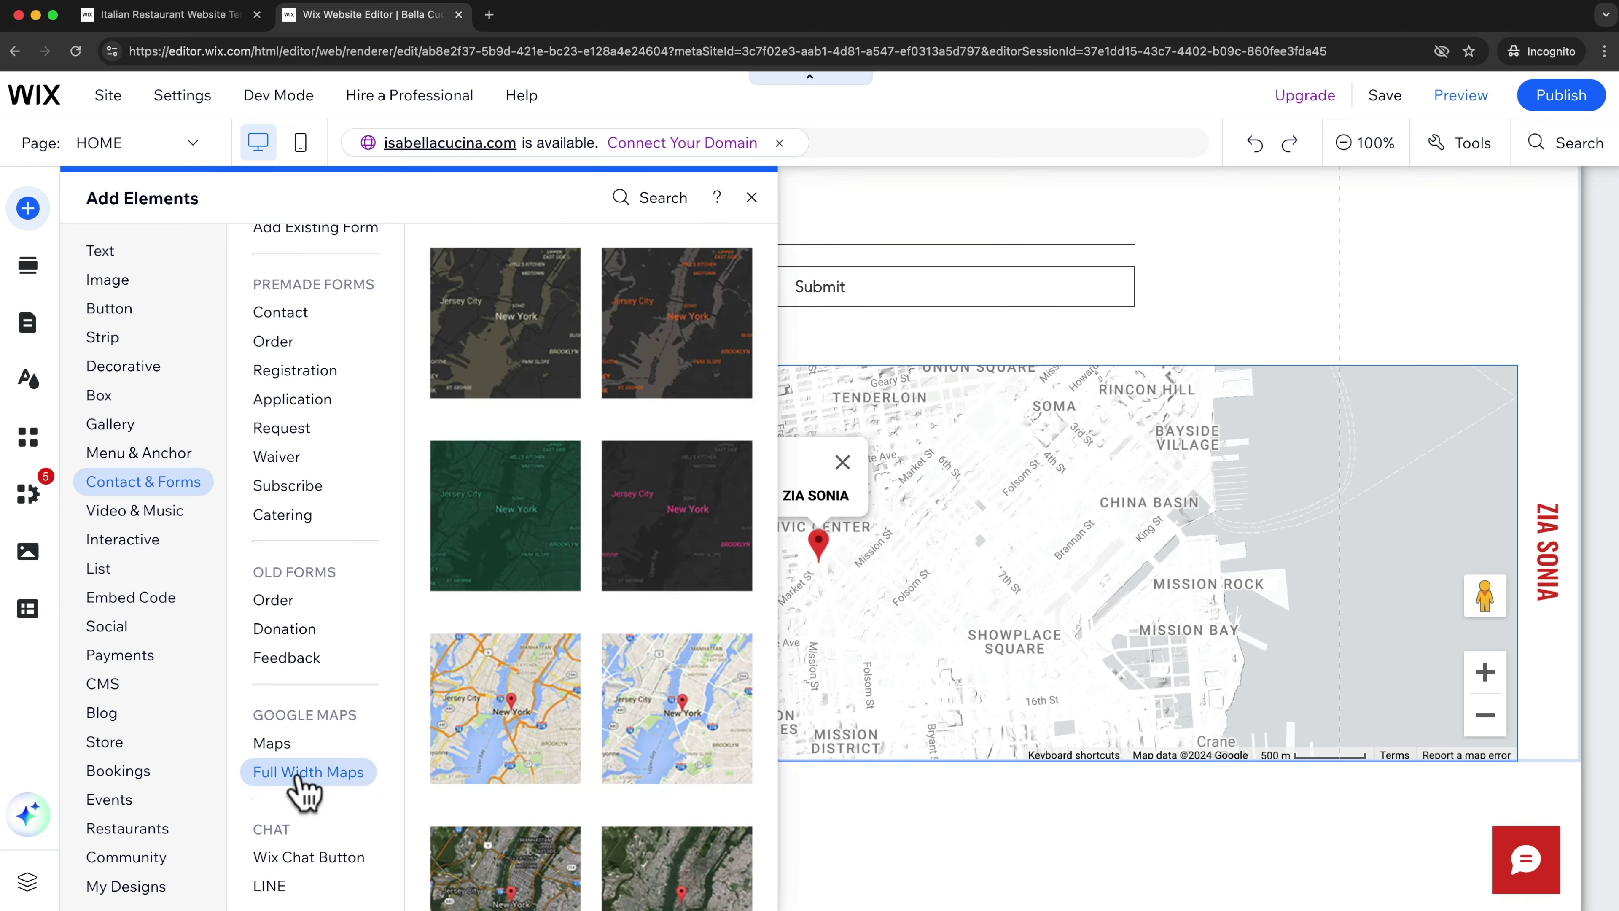
scroll(581, 756, "down", 2)
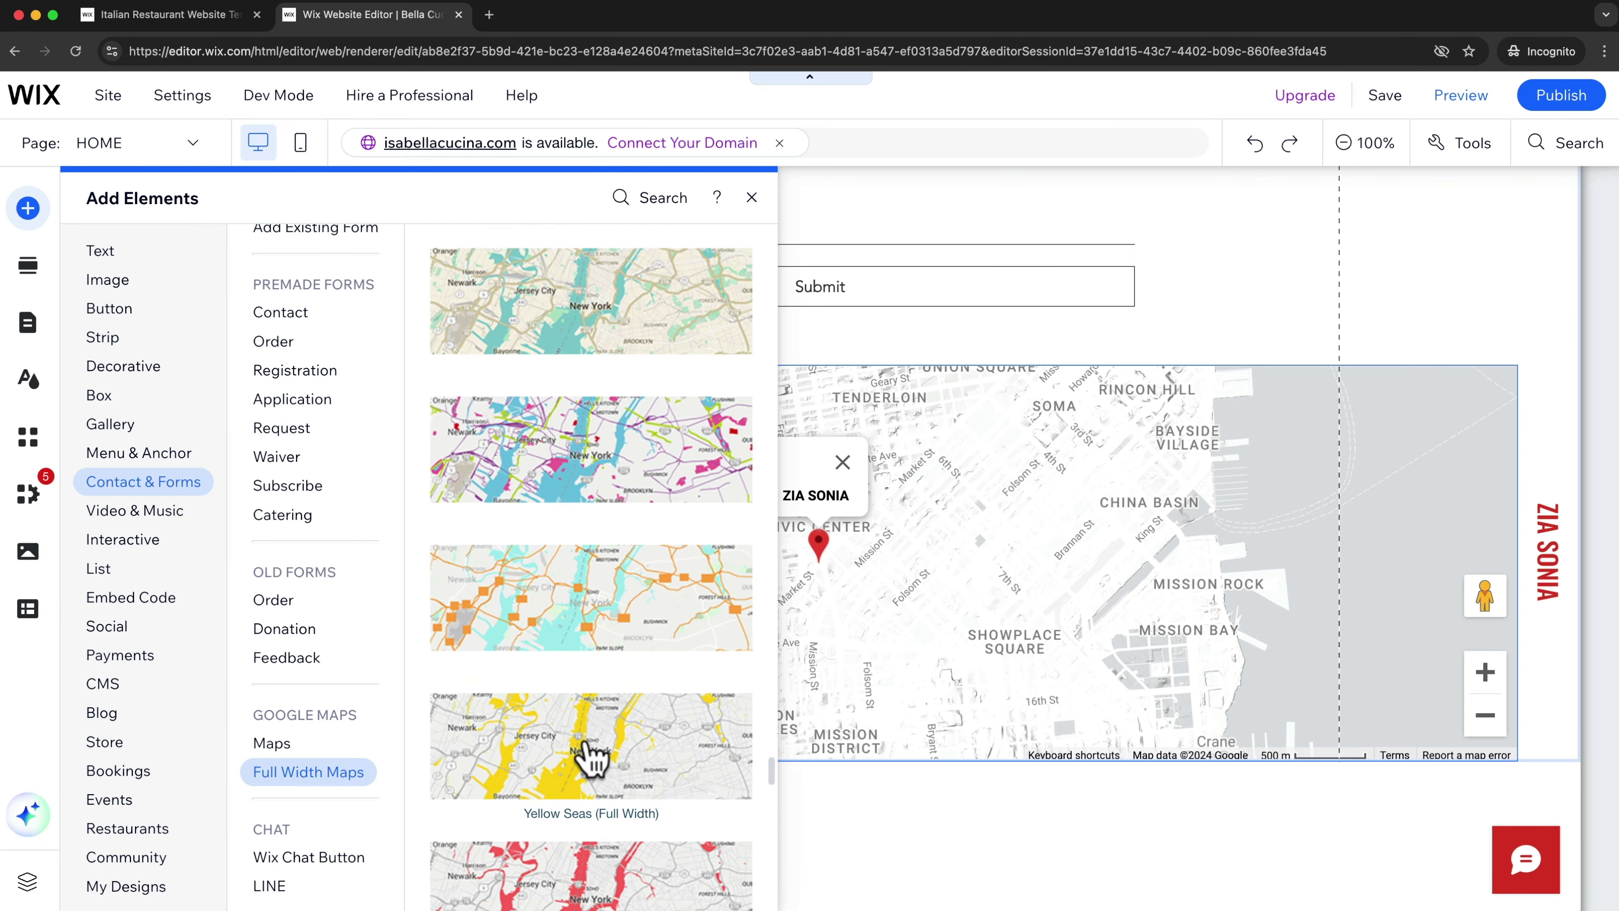
scroll(589, 759, "down", 3)
scroll(650, 701, "down", 4)
scroll(663, 580, "down", 10)
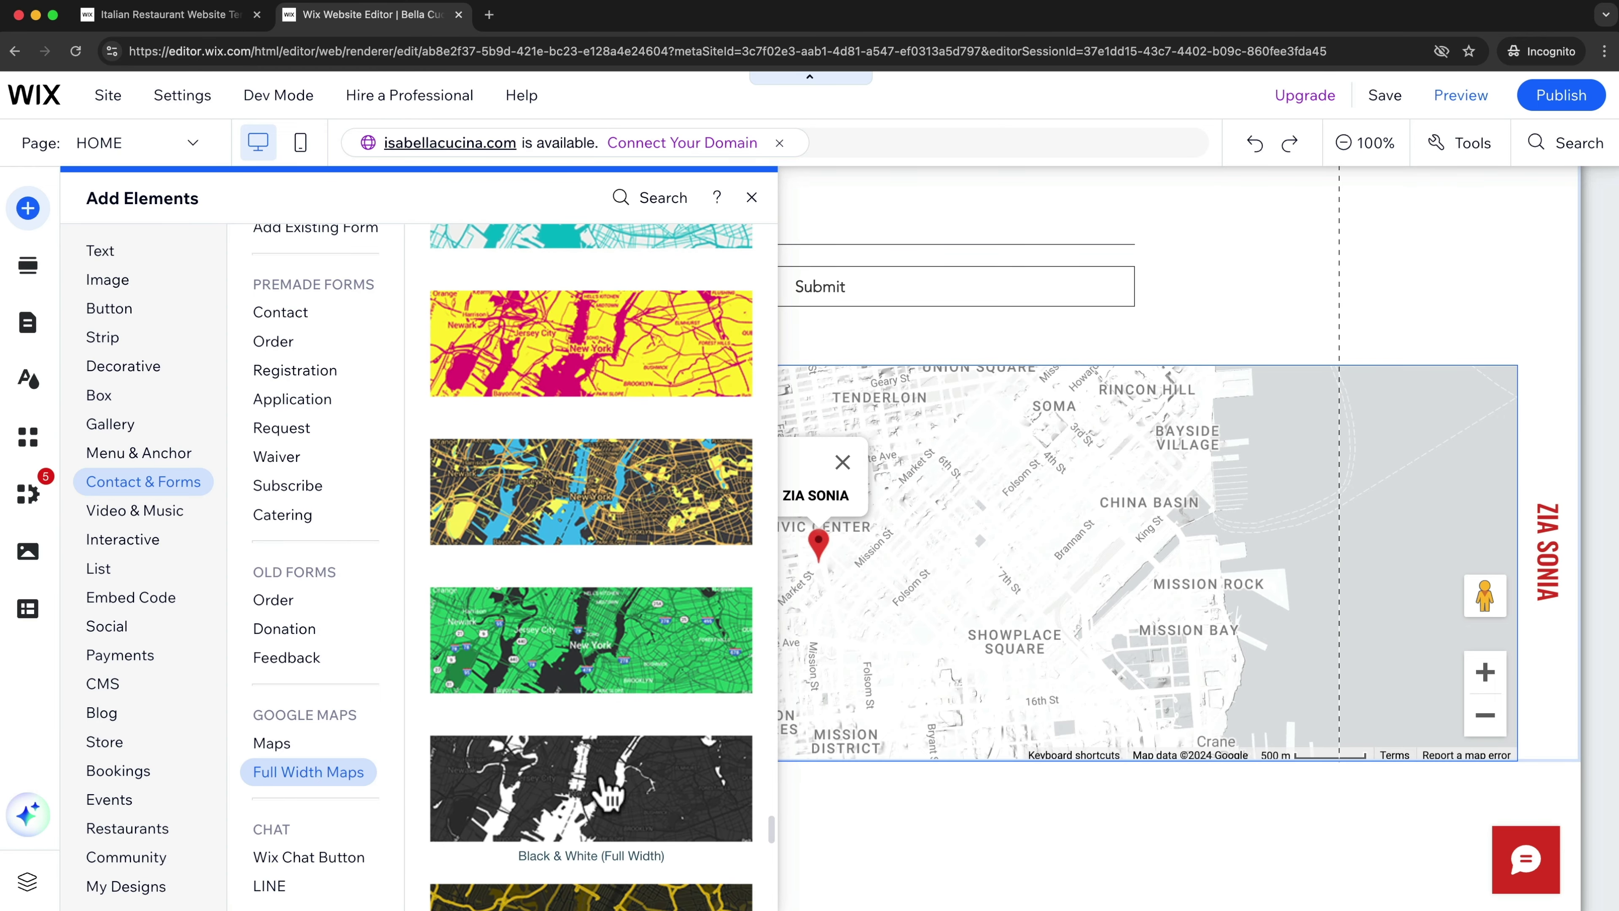
left_click(614, 680)
left_click_drag(902, 516, 965, 542)
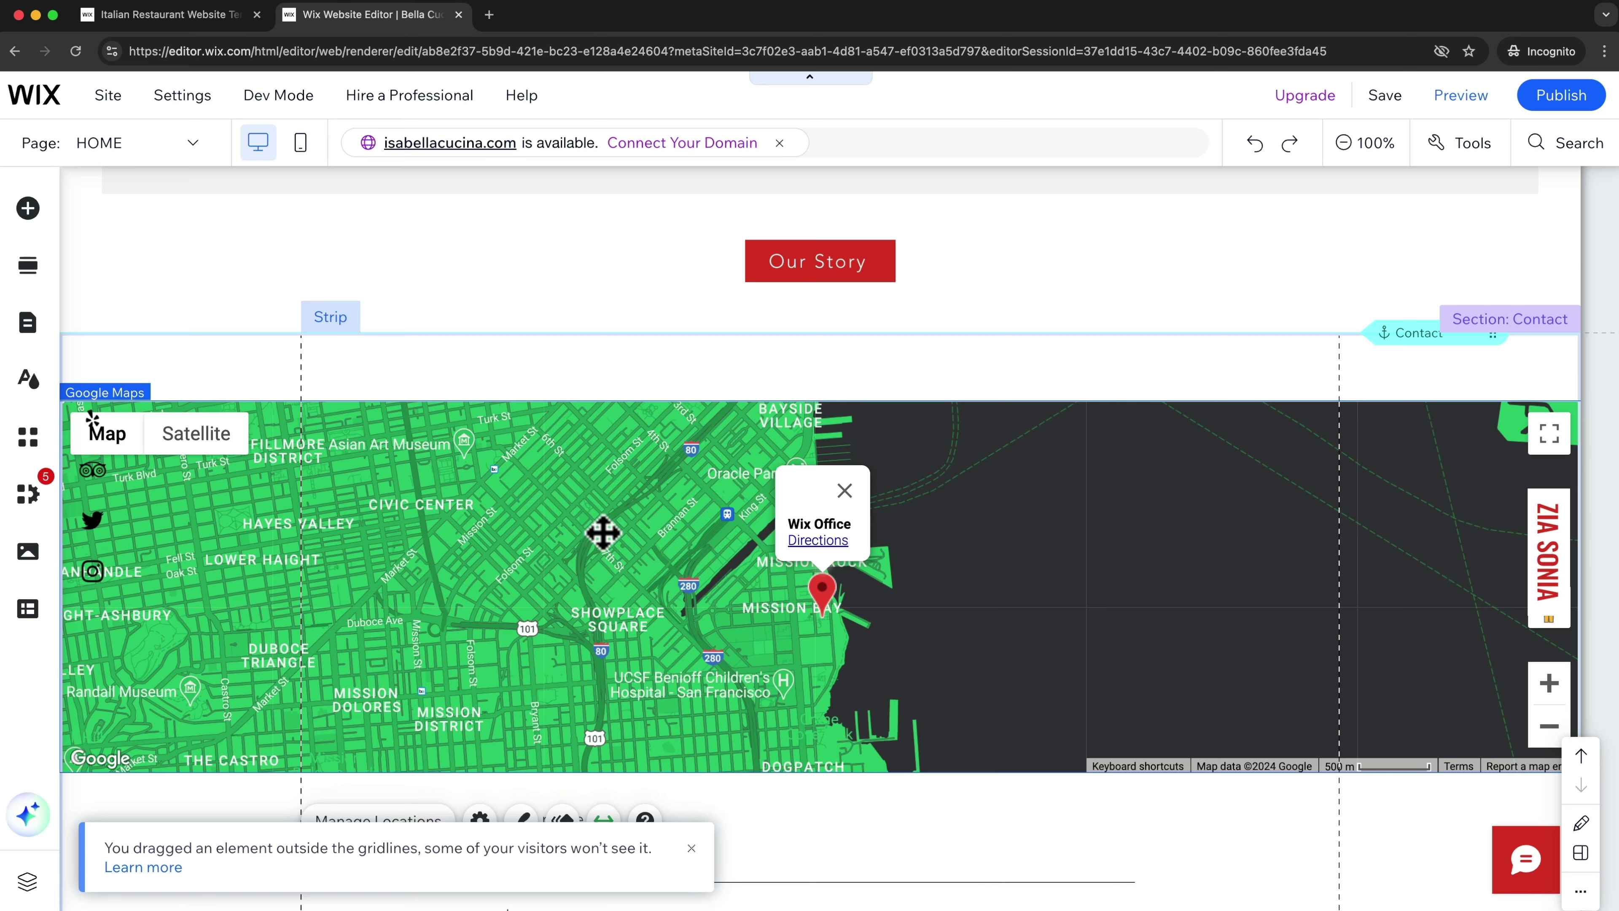
key("super+z")
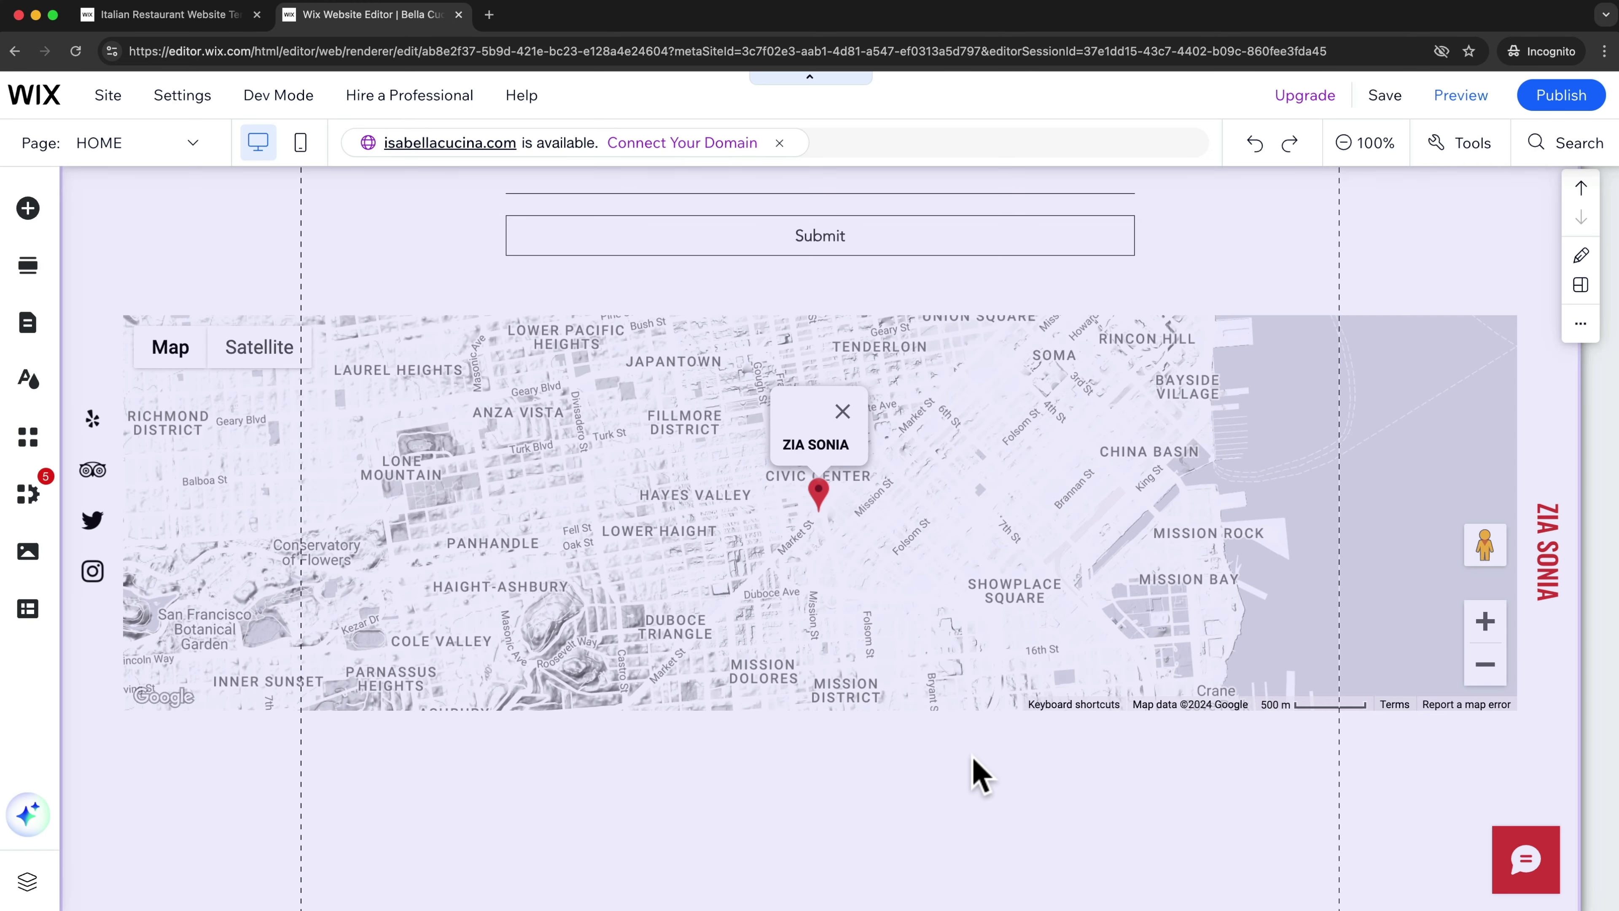
scroll(980, 775, "up", 6)
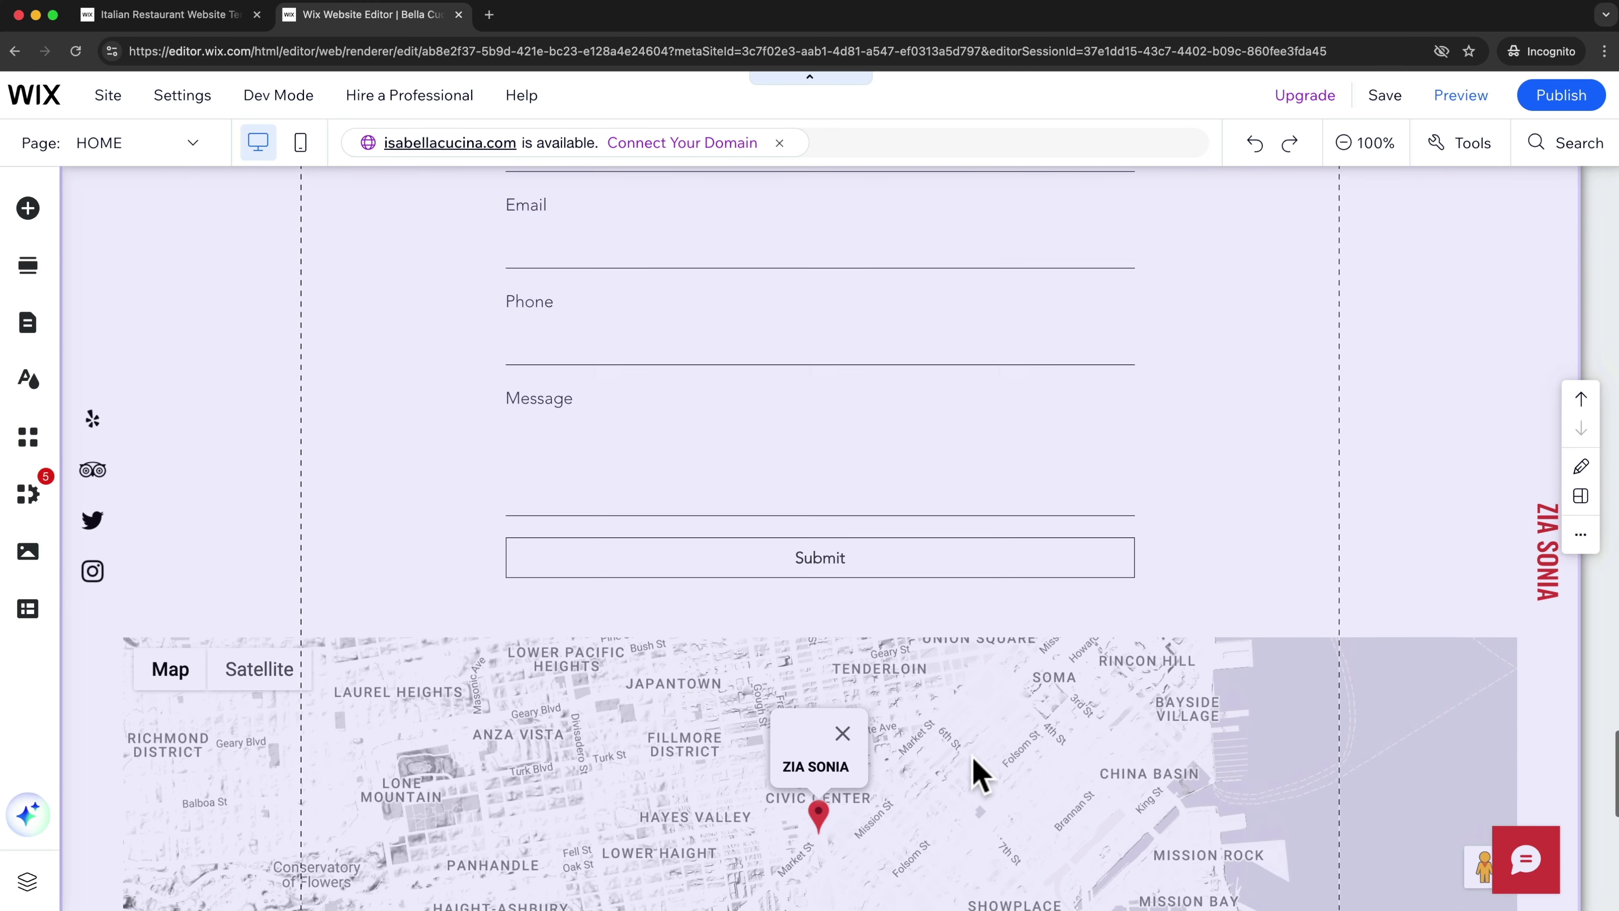
scroll(975, 772, "up", 10)
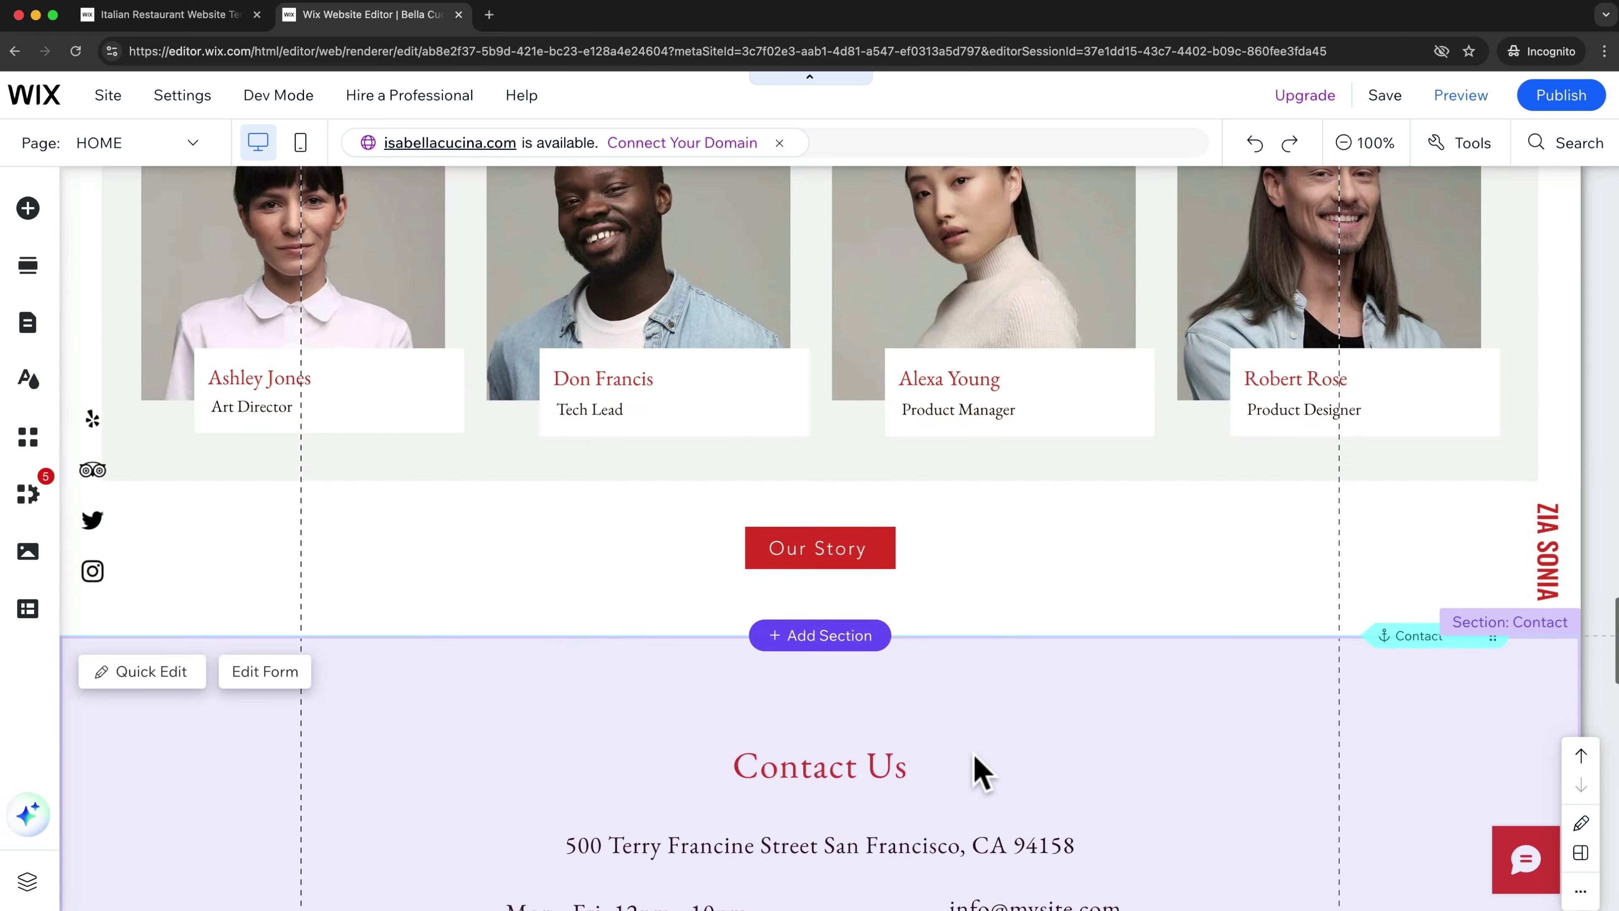
scroll(986, 600, "up", 15)
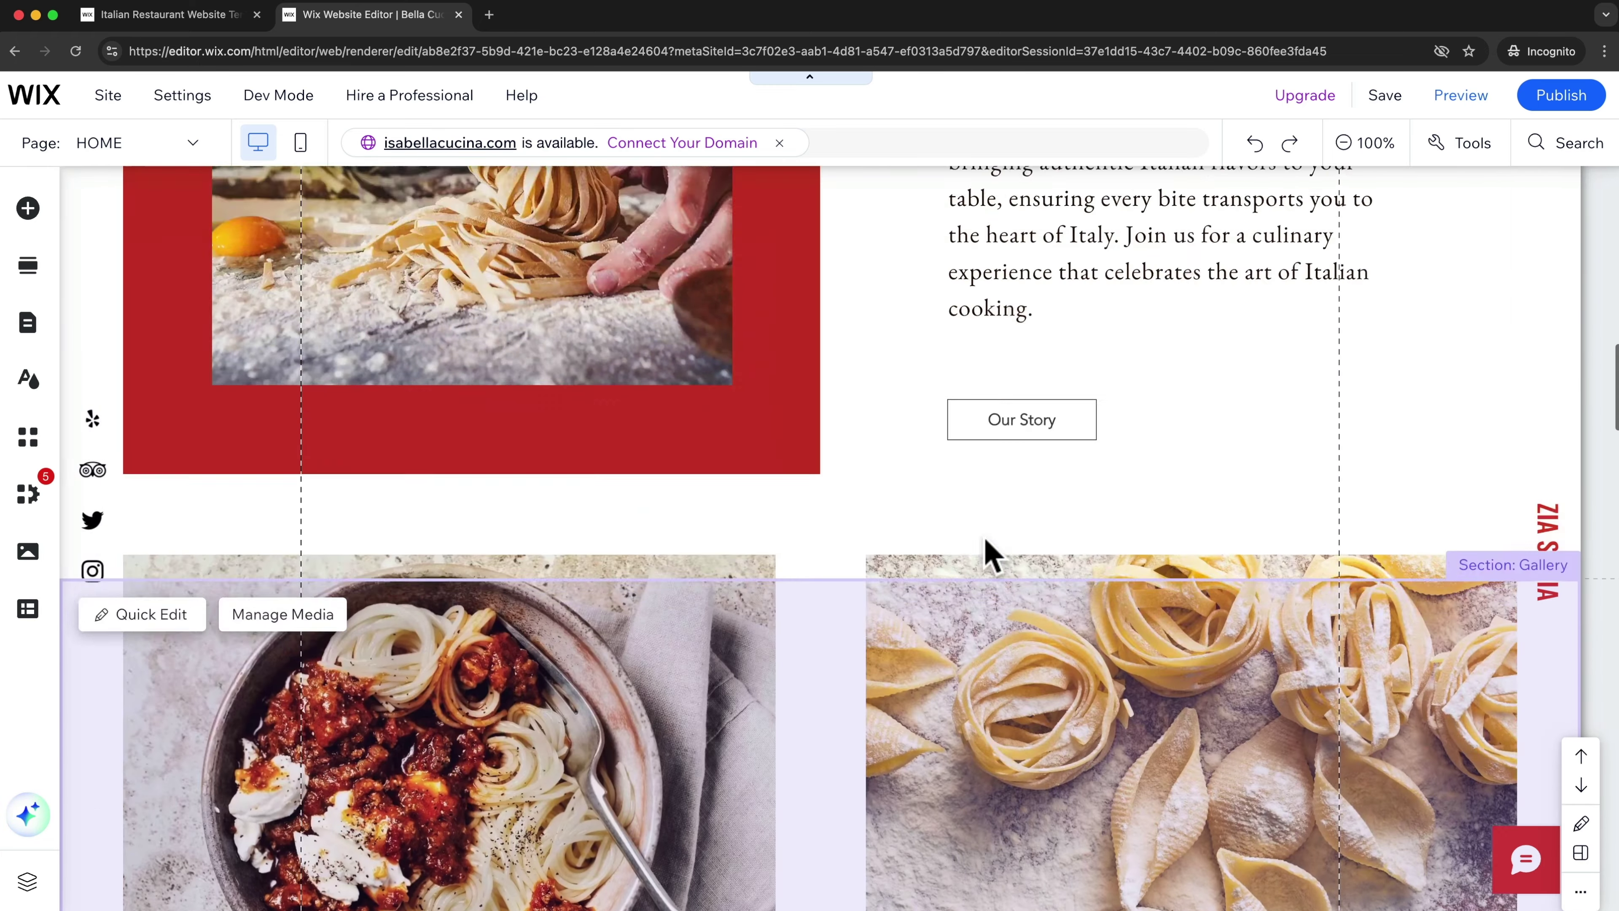
Step: Review the pages listed in the site menu
scroll(937, 492, "up", 5)
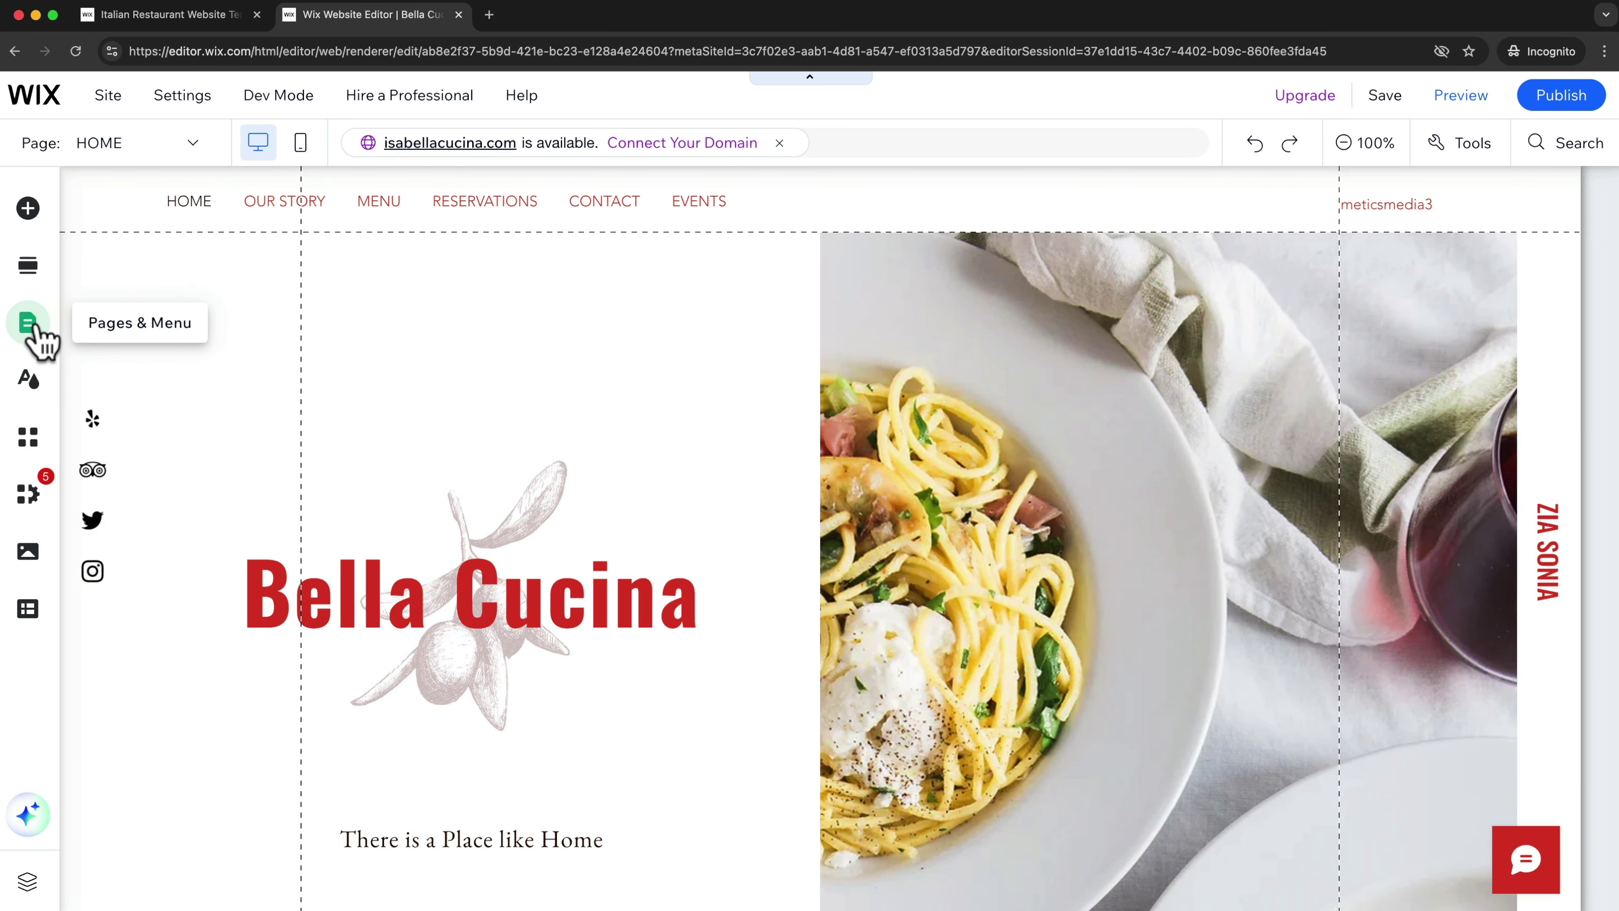
left_click(35, 327)
mouse_move(297, 371)
left_mouse_down()
mouse_move(292, 351)
mouse_move(300, 372)
left_mouse_up()
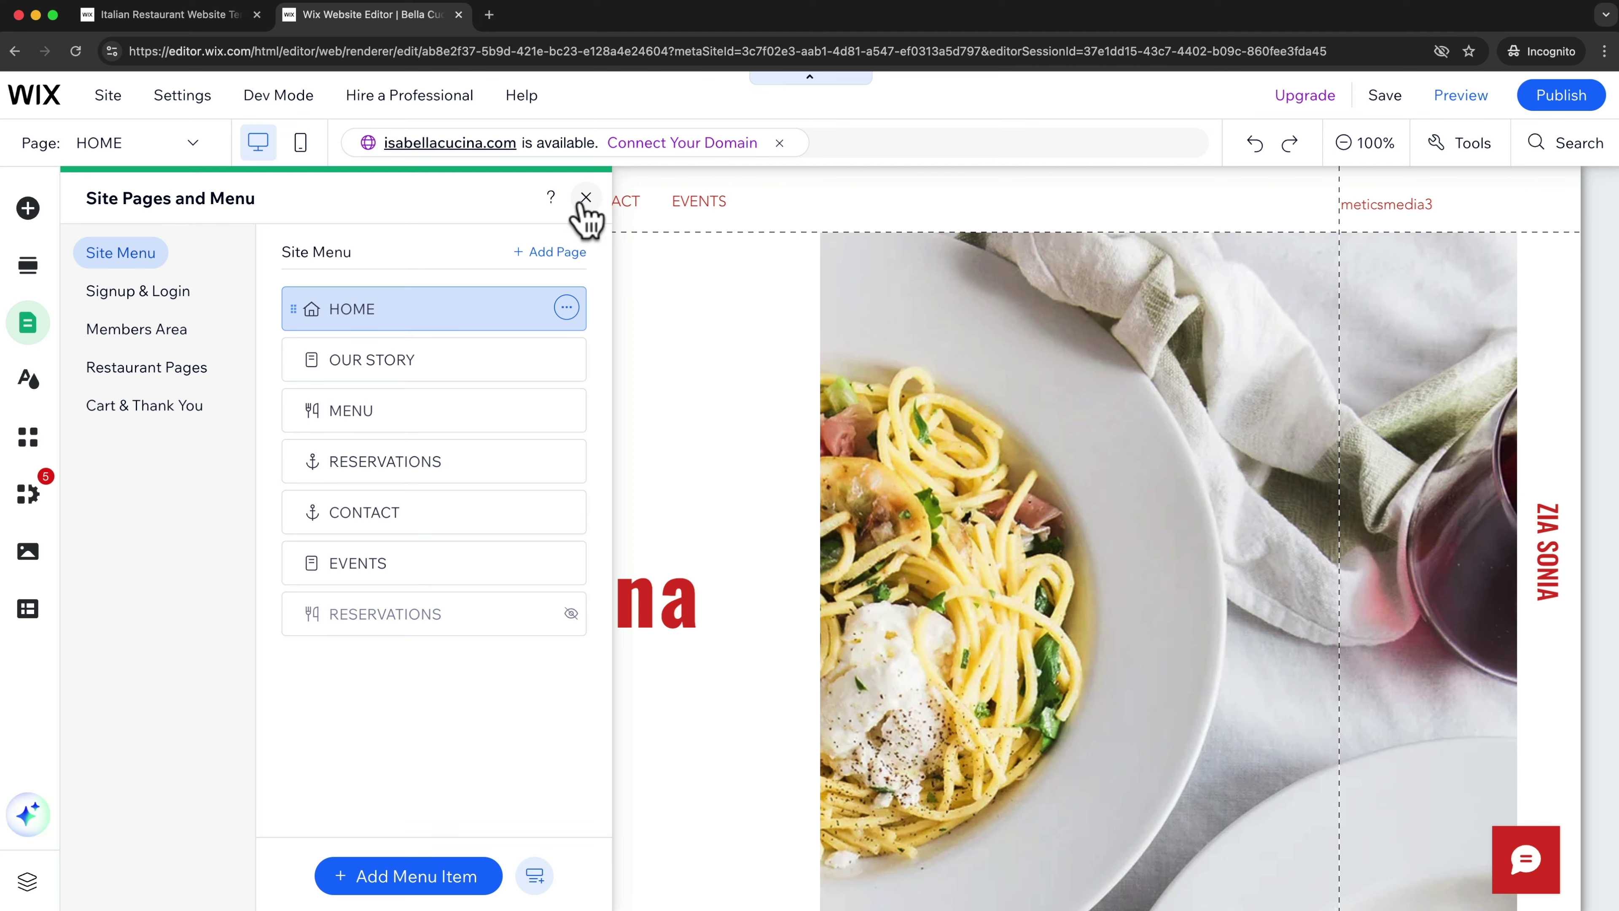
left_click(585, 198)
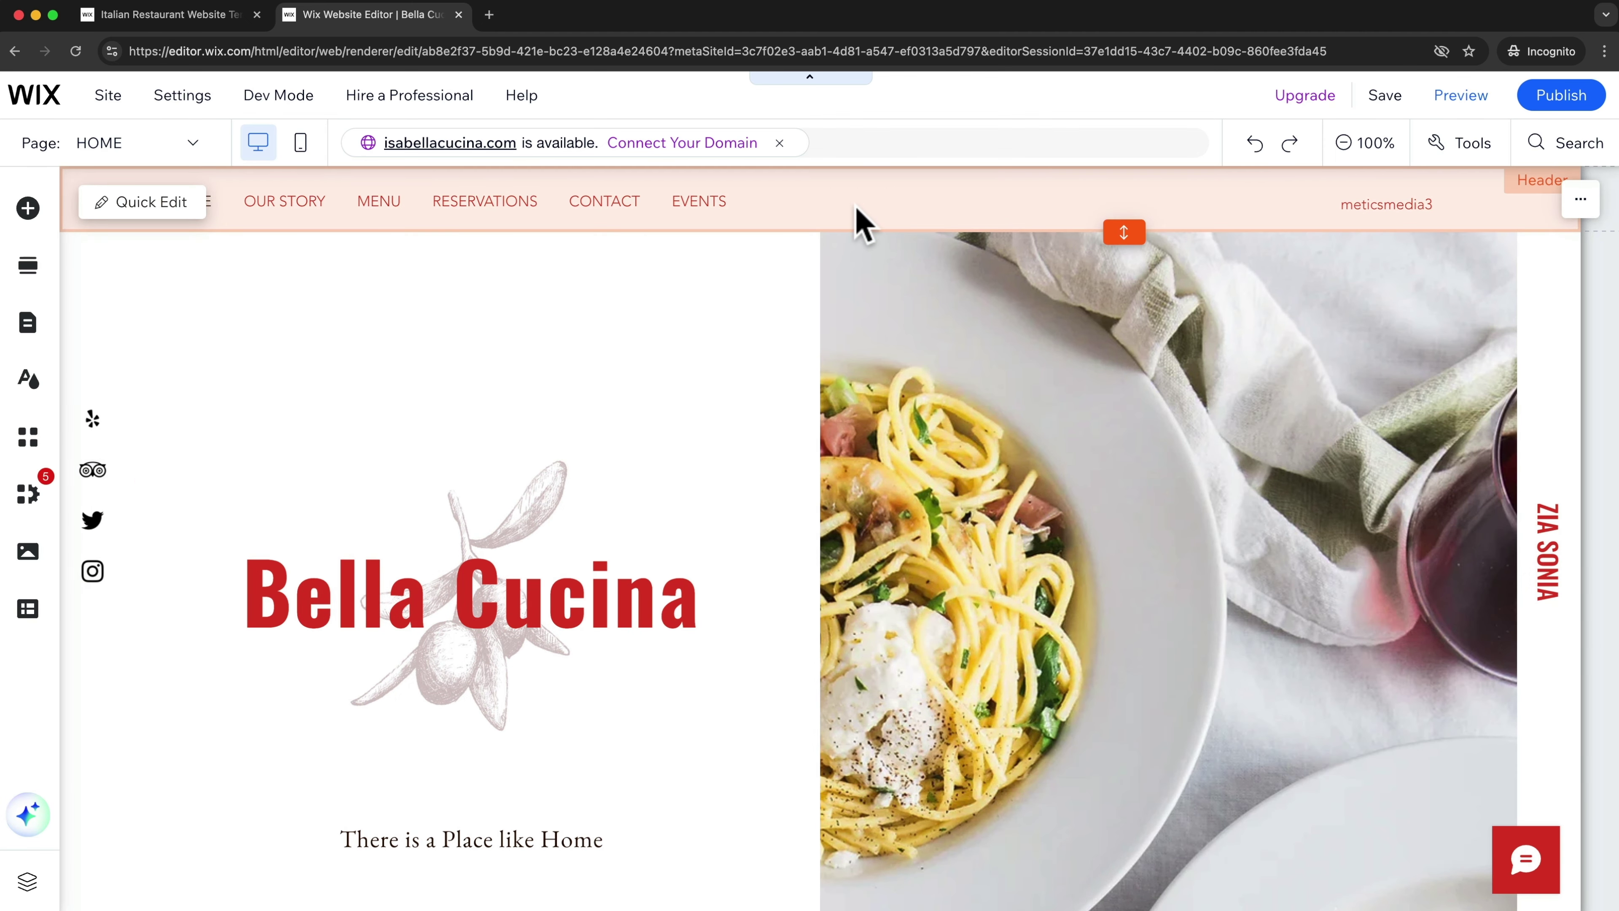
Step: Add a third column to the header strip that holds the navigation menu
left_click(855, 205)
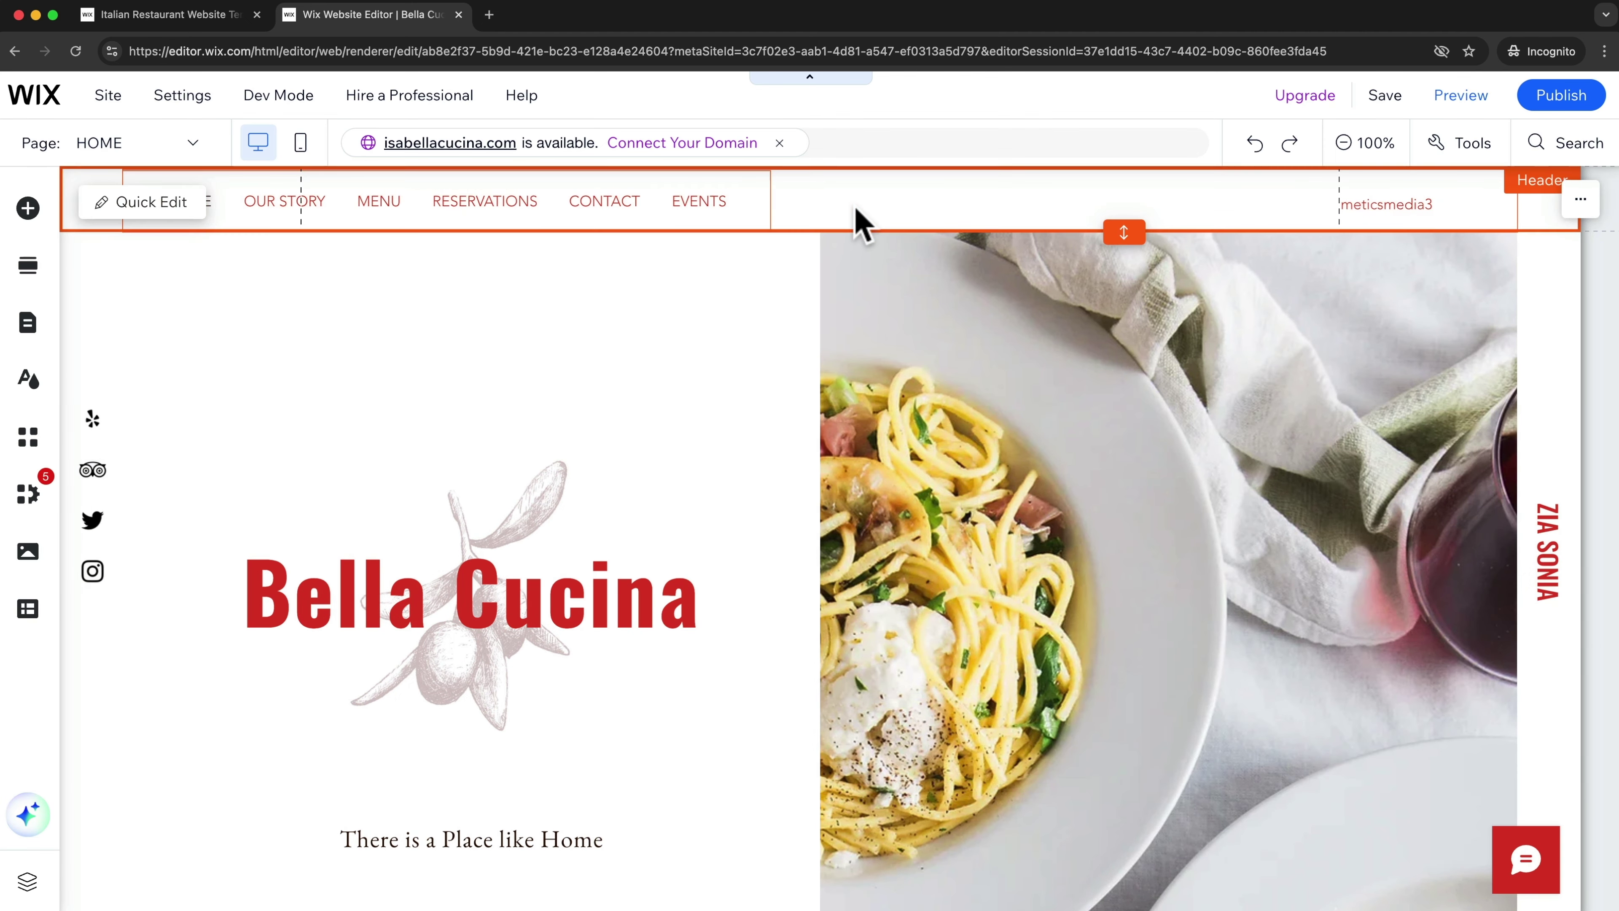
left_click(818, 203)
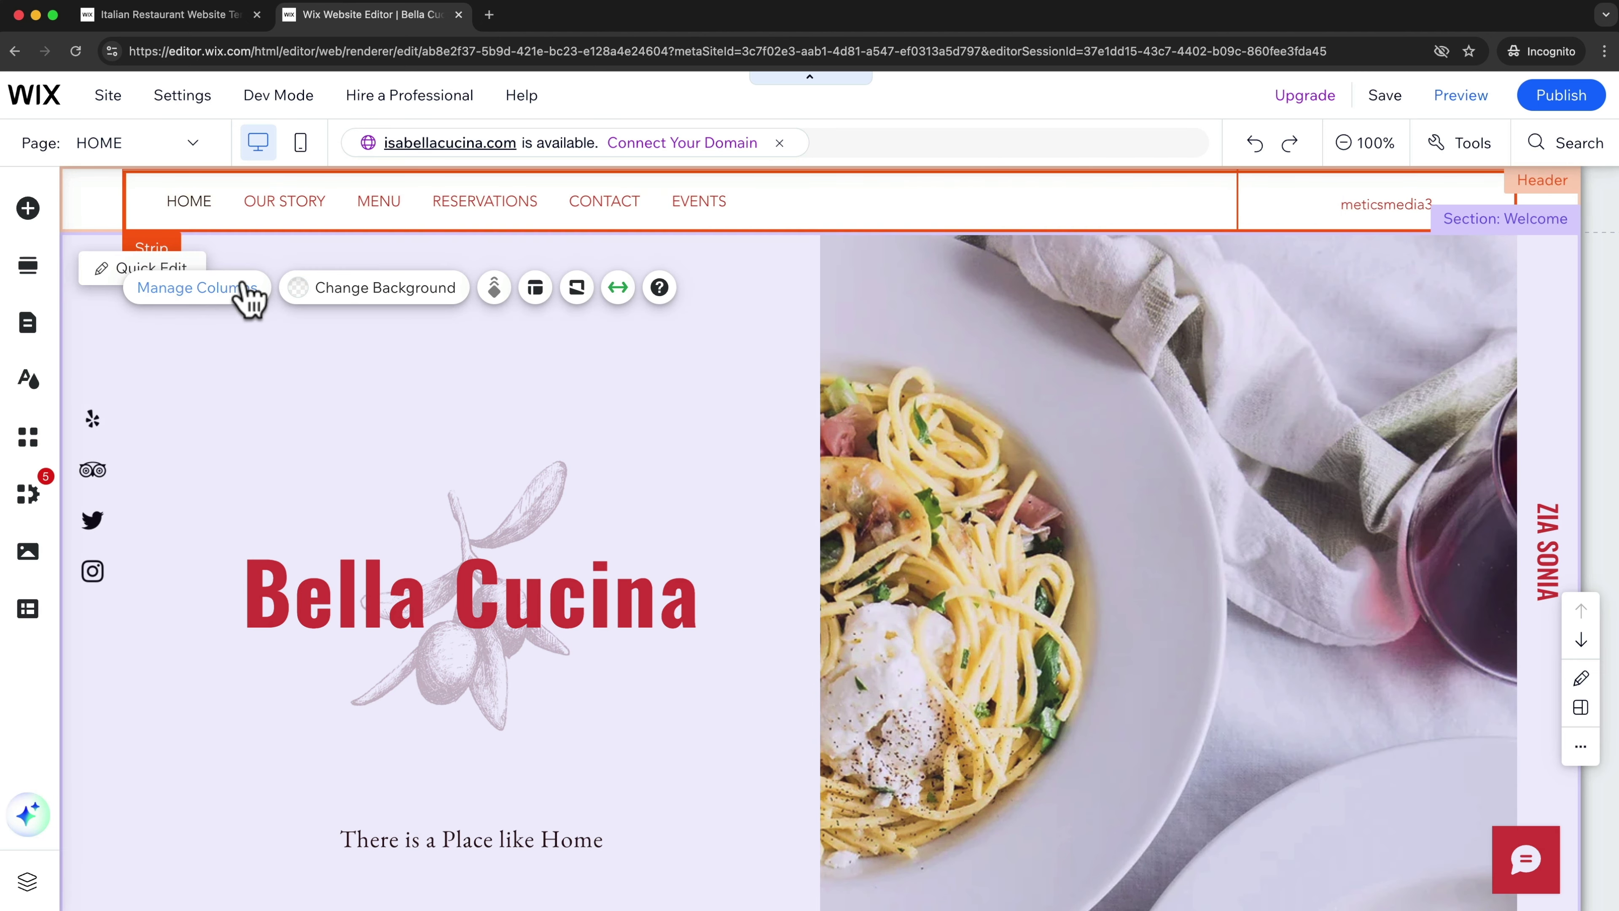
left_click(232, 300)
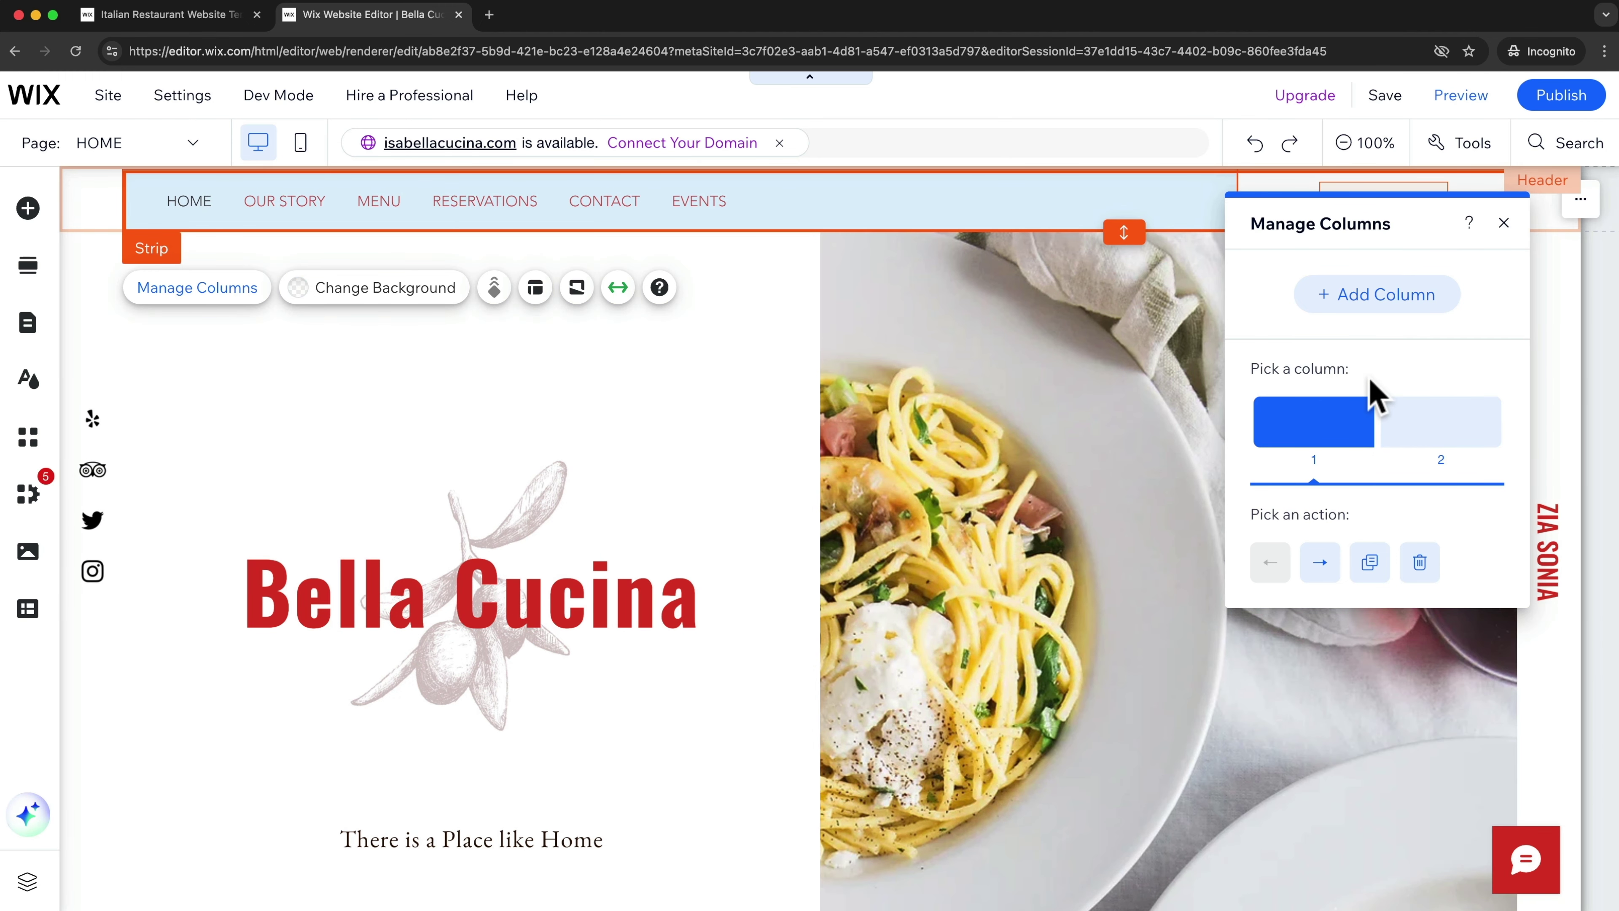
left_click(1379, 300)
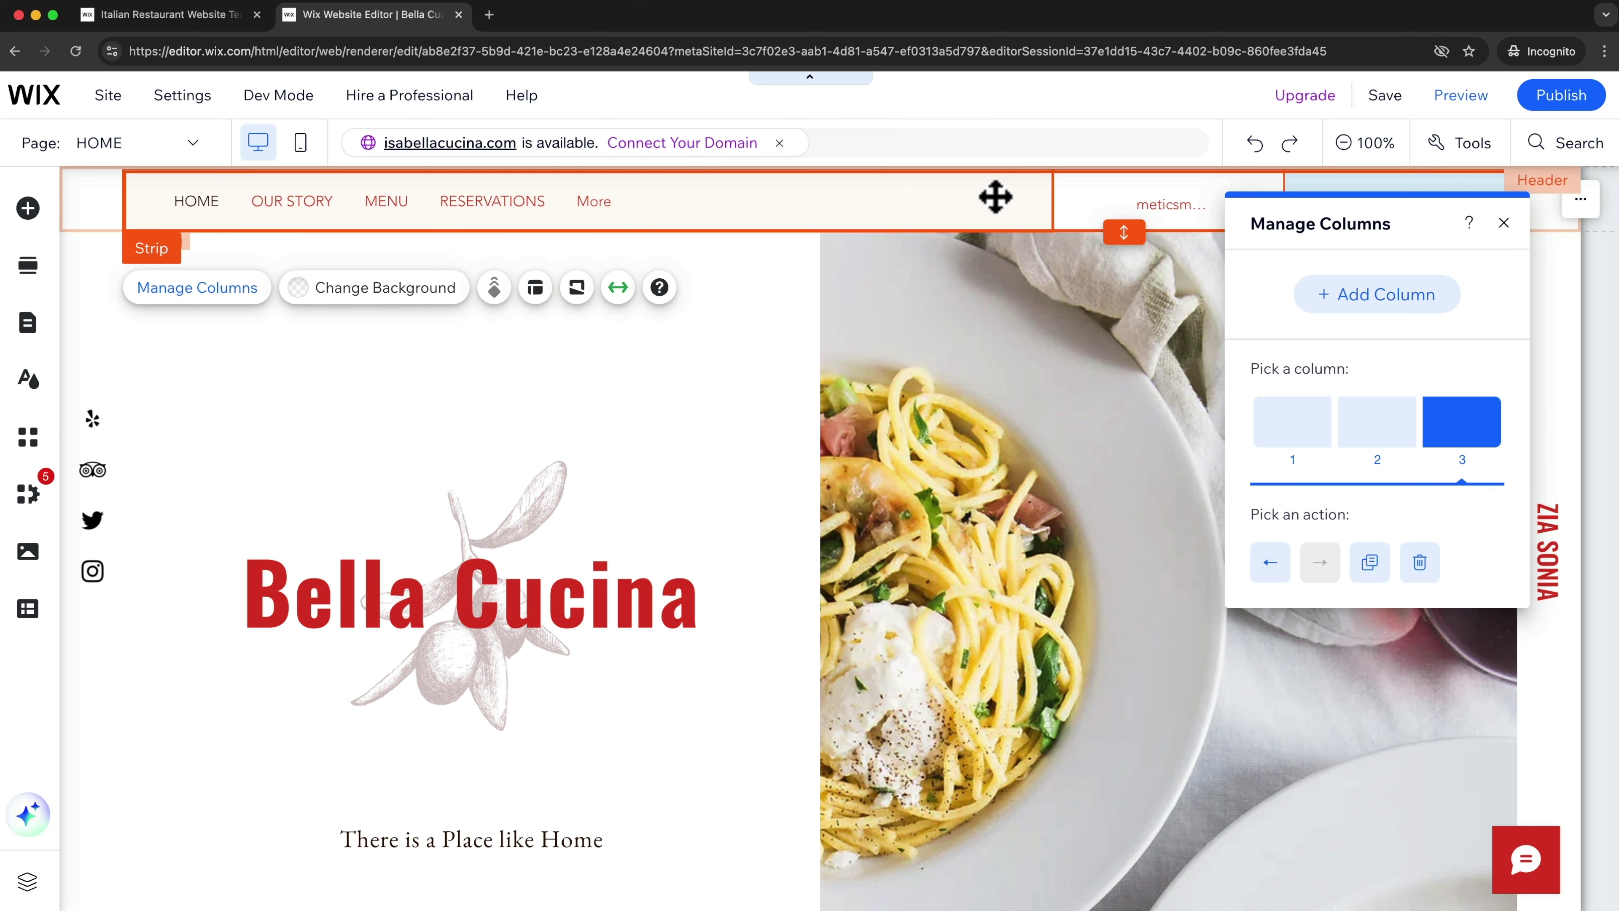
Step: Move the navigation menu's column from first to second place in the header strip
left_click(1303, 440)
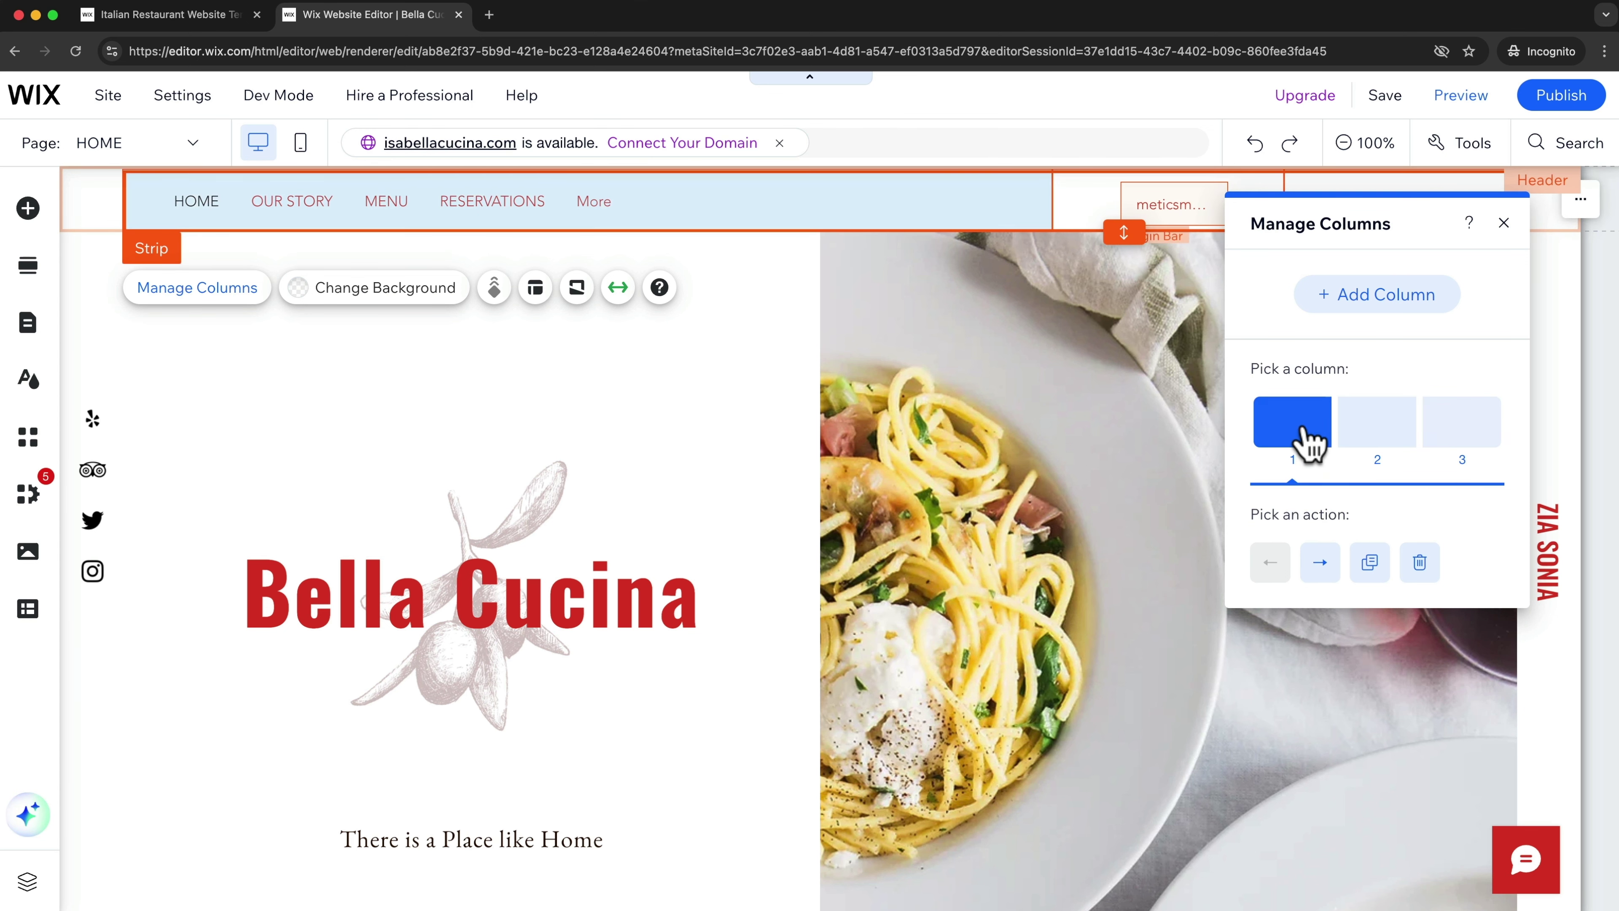
left_click(1321, 564)
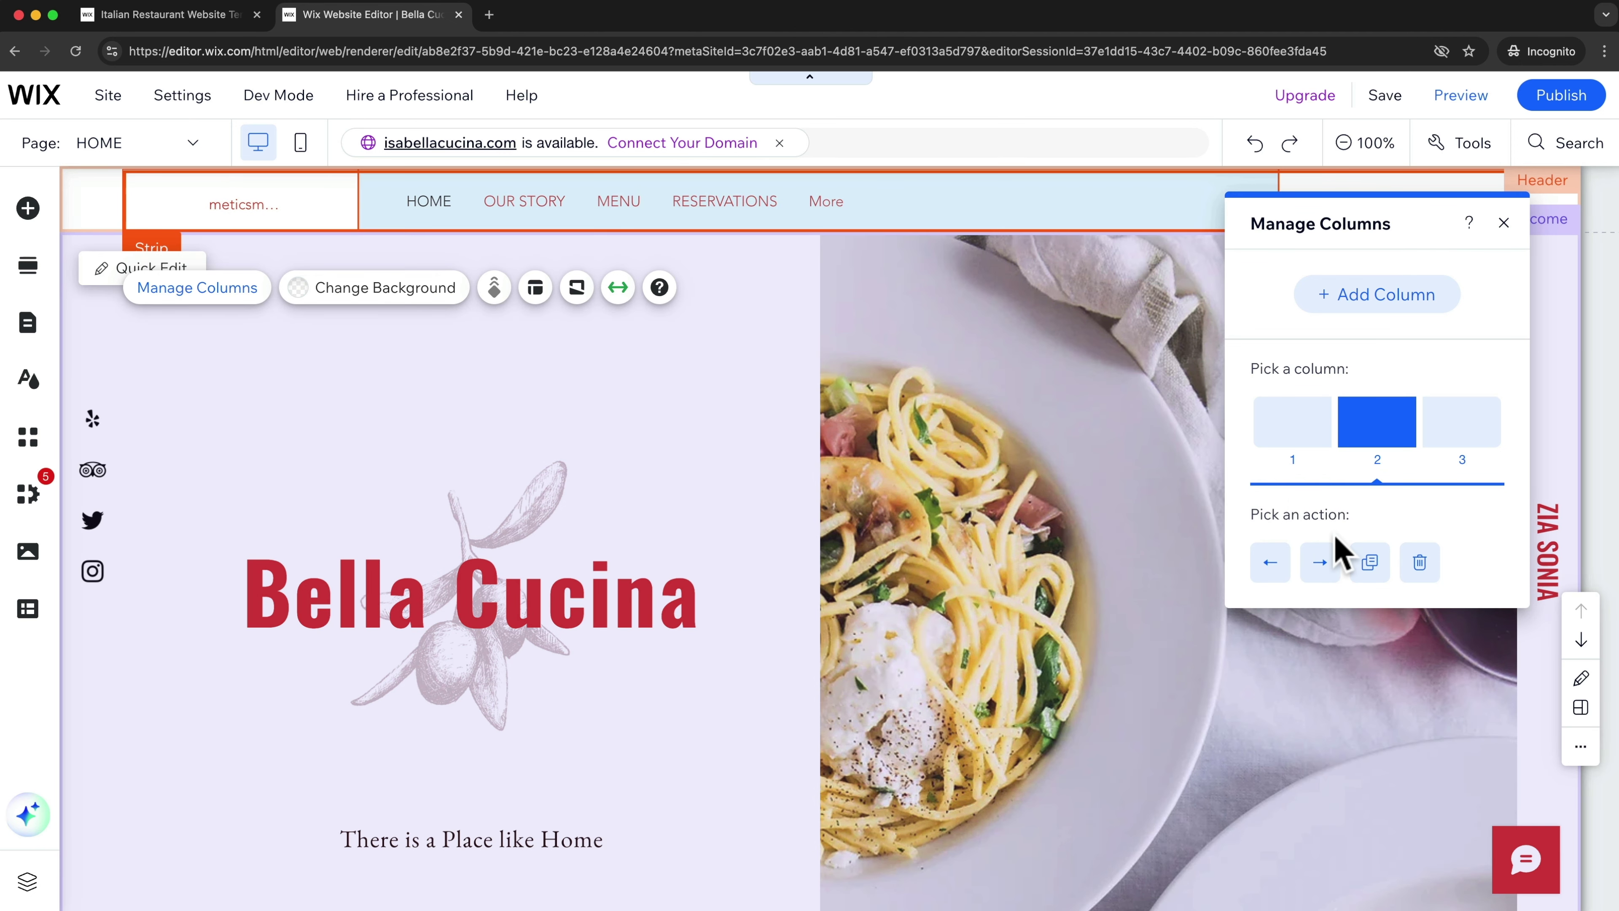
left_click(1504, 223)
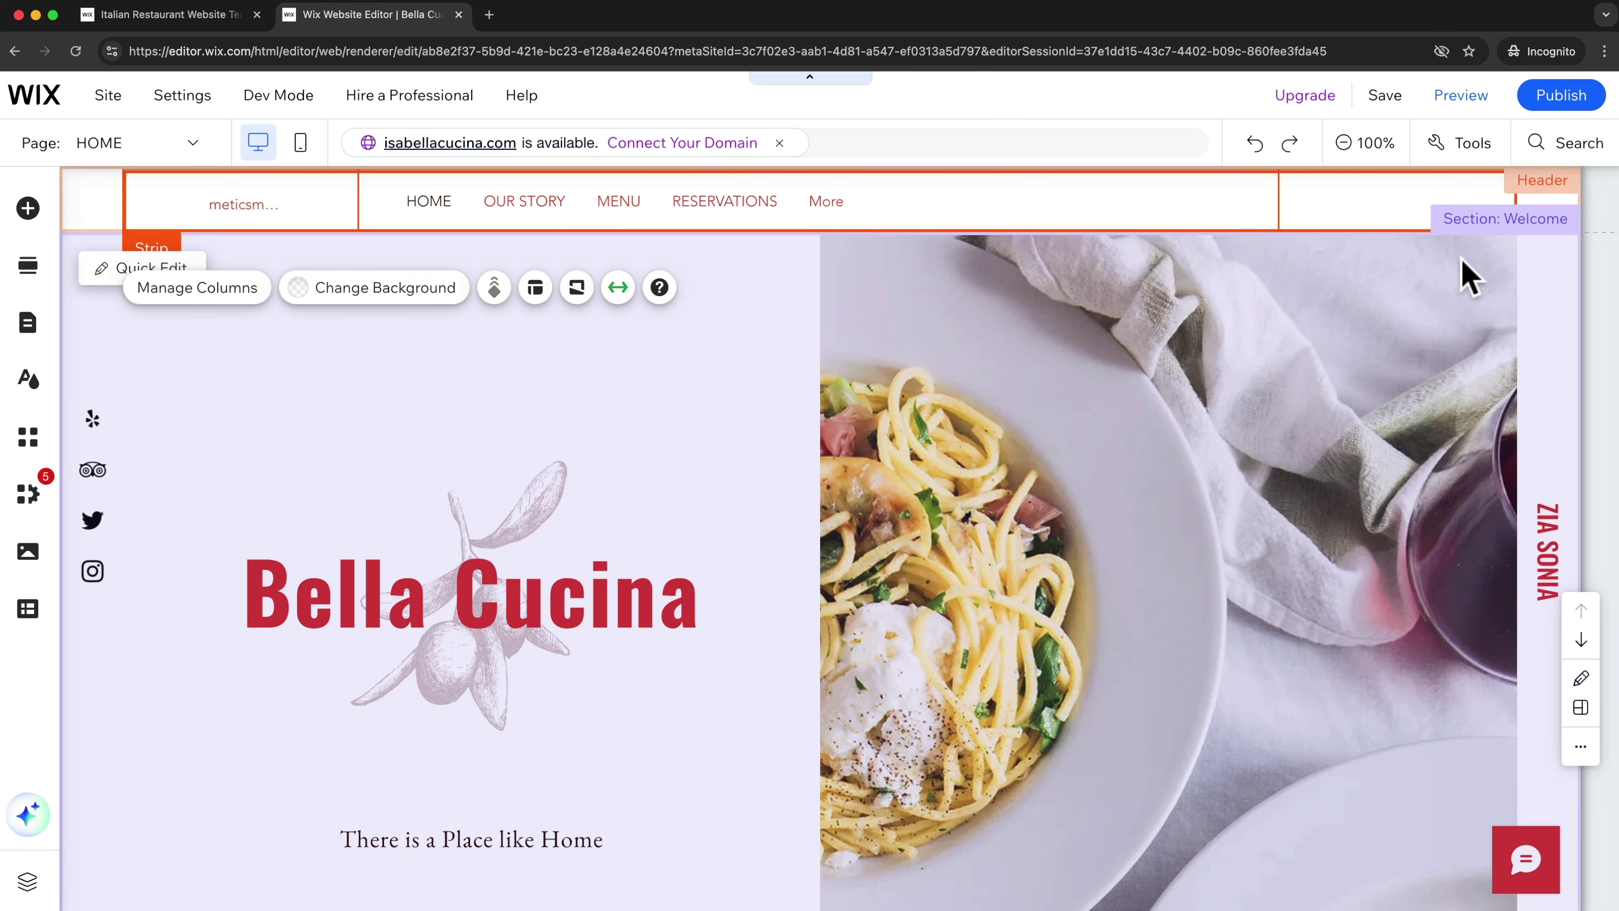
Step: Check the header strip's column proportions and widen the horizontal menu across the full middle column
left_click(536, 289)
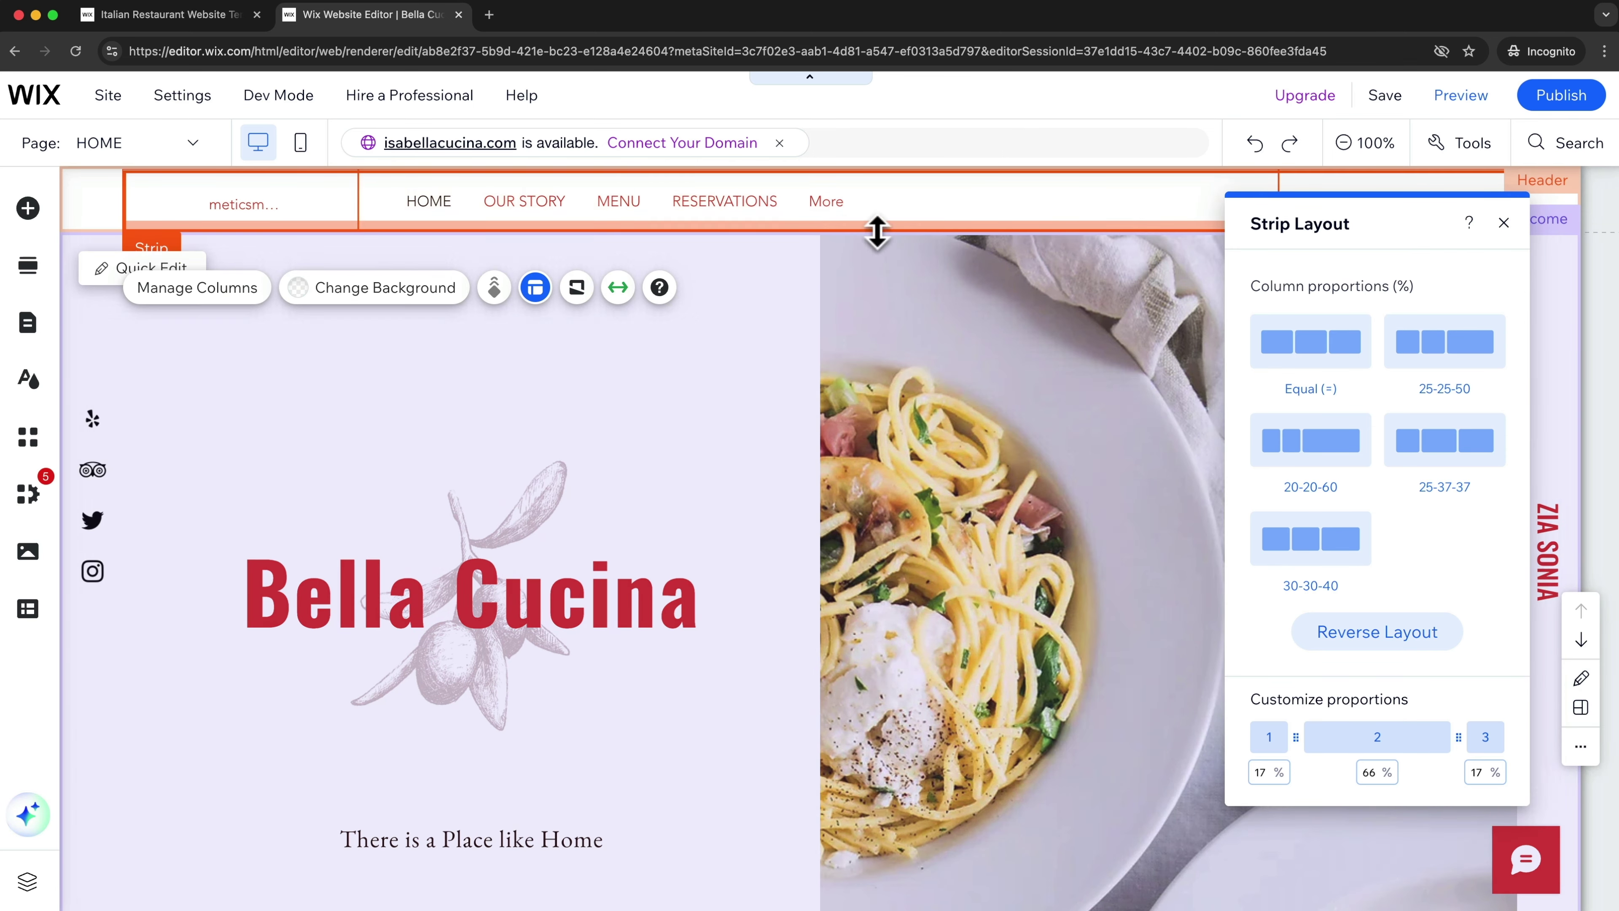
left_click(1503, 223)
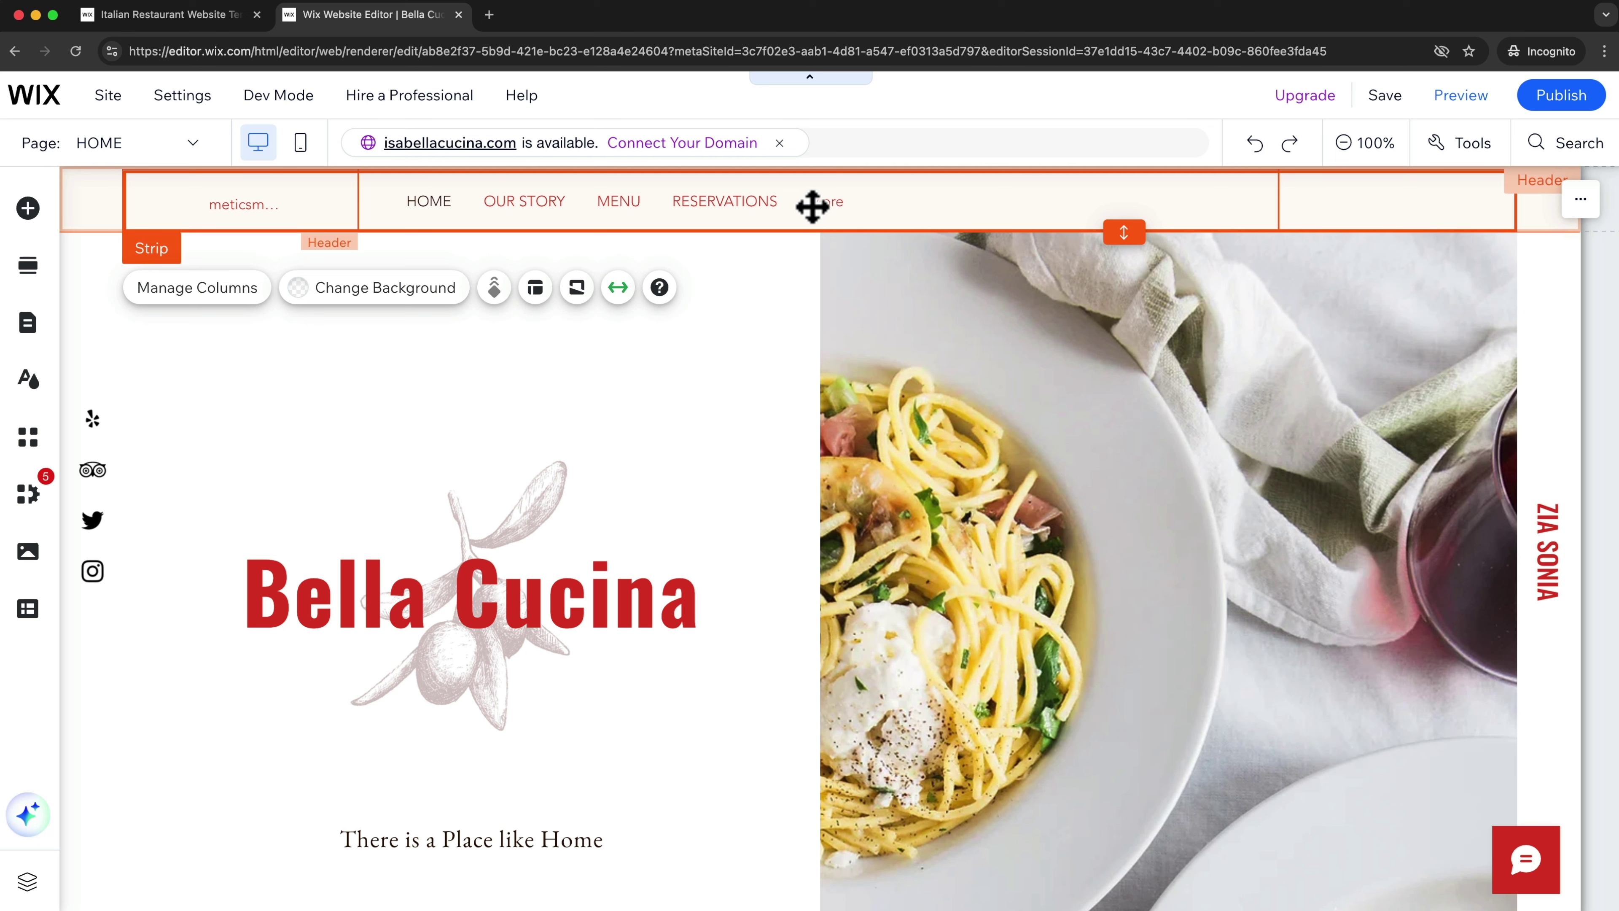
left_click(691, 196)
left_click_drag(899, 201, 1276, 199)
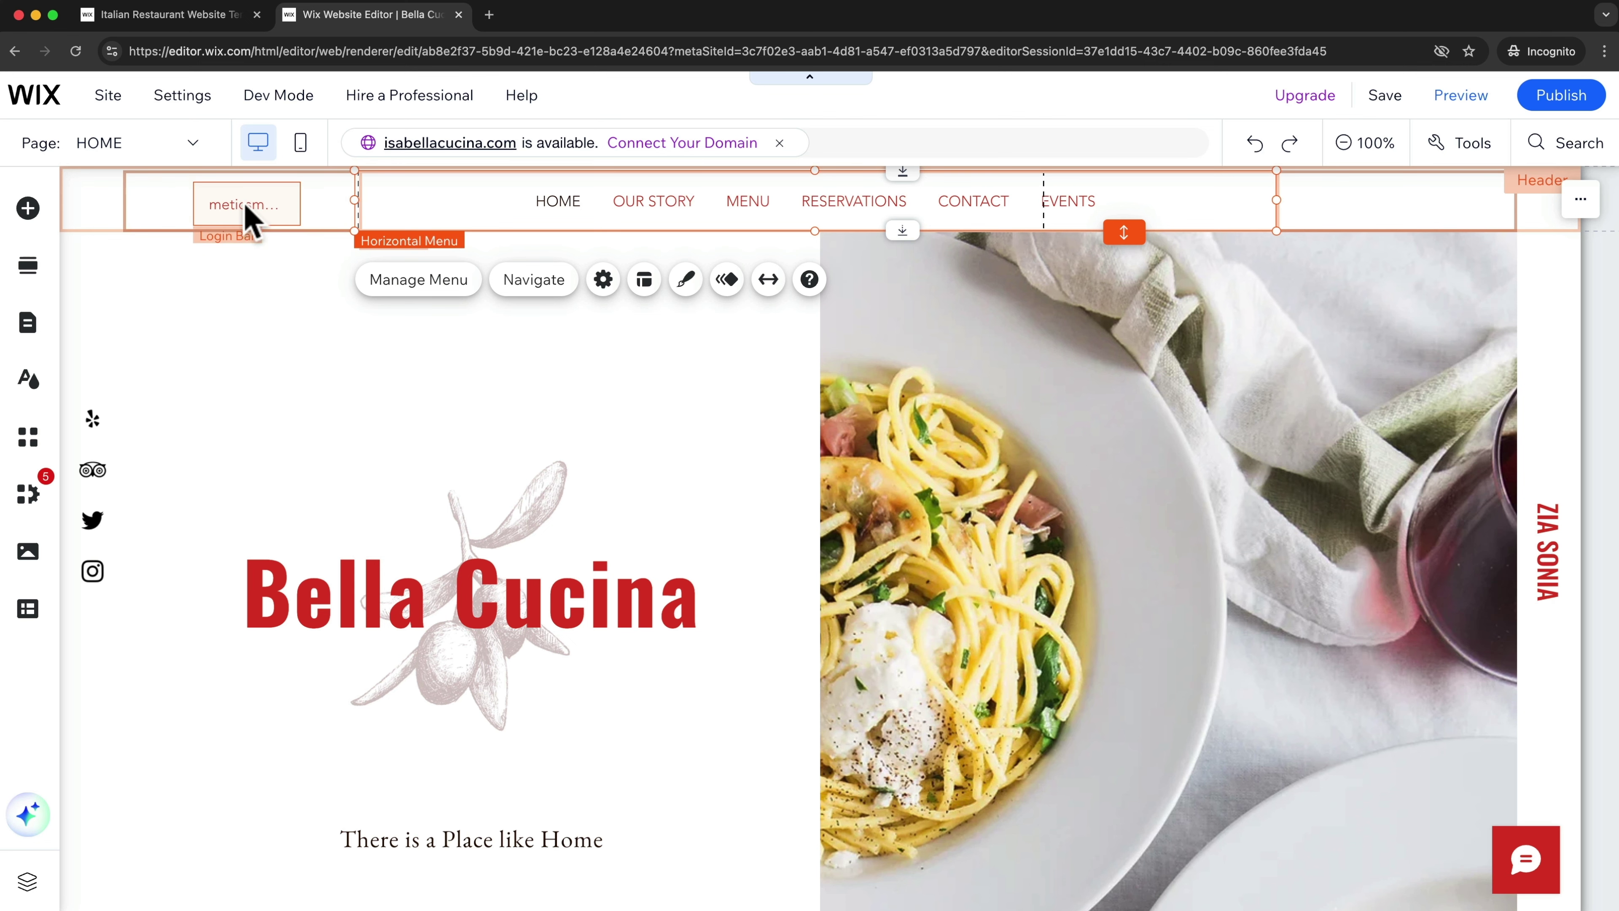
Step: Delete the Login Bar from the header strip's first column
left_click(257, 210)
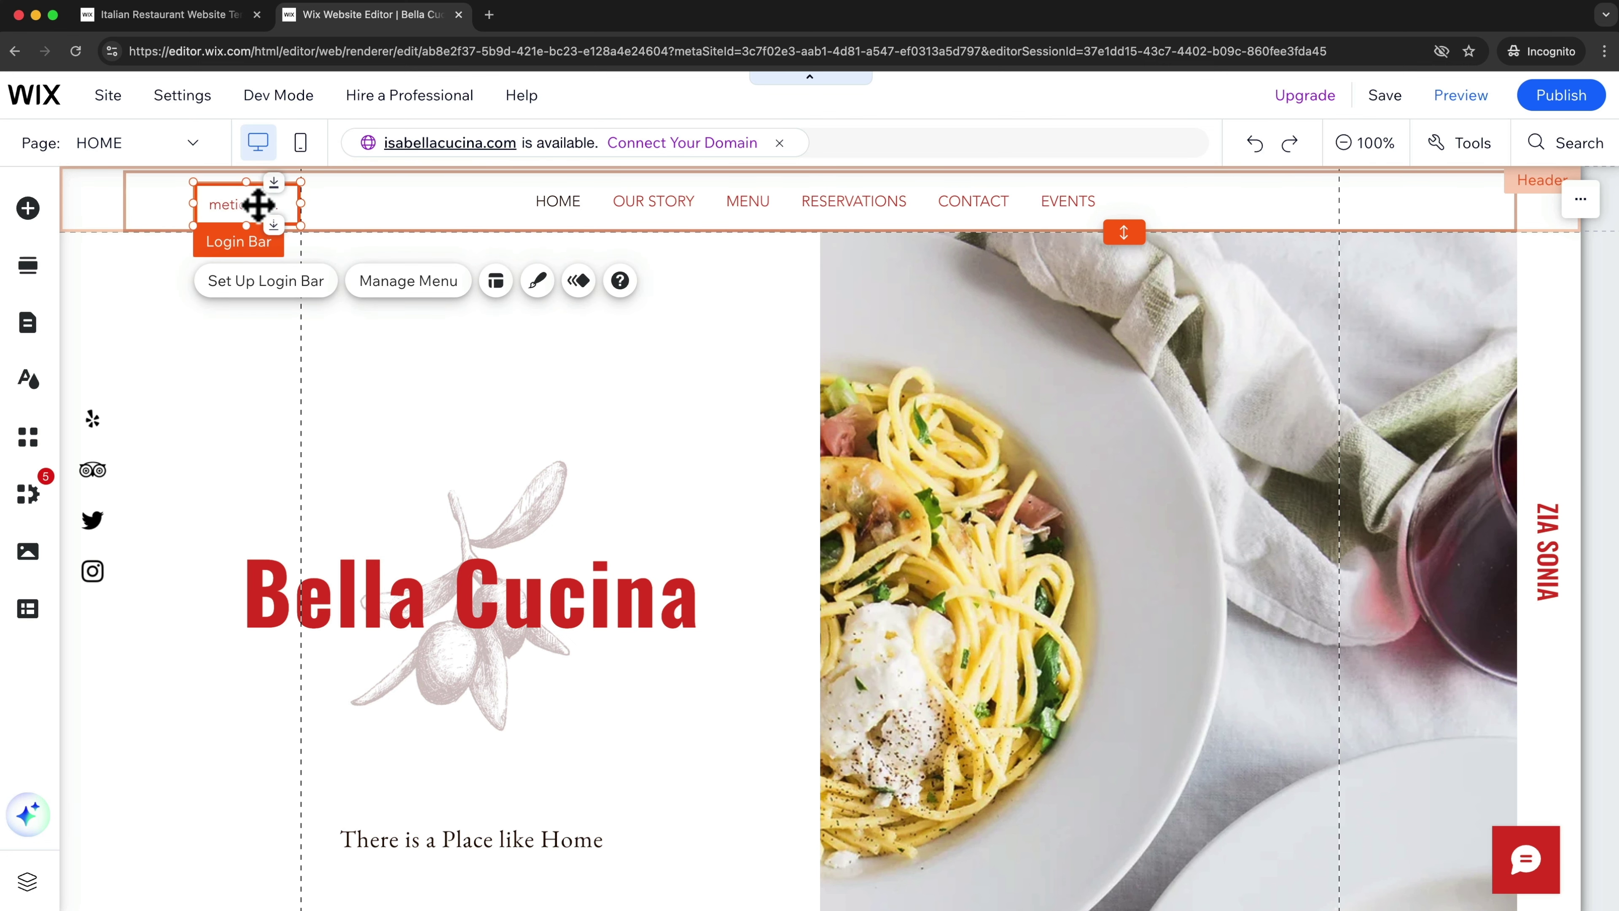
right_click(248, 204)
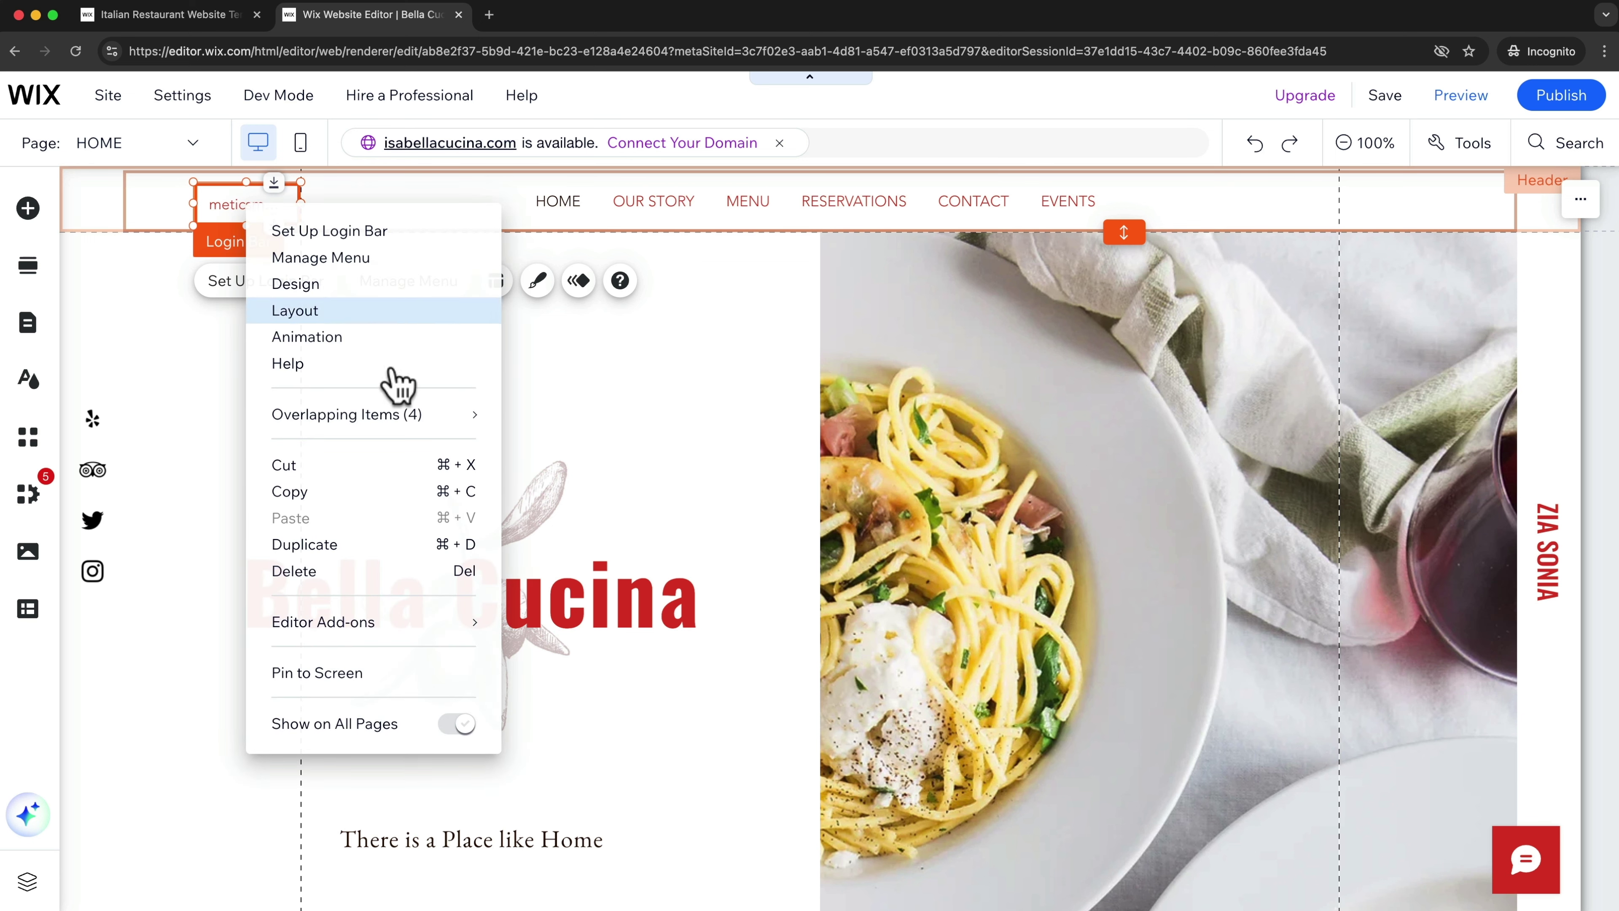
left_click(318, 573)
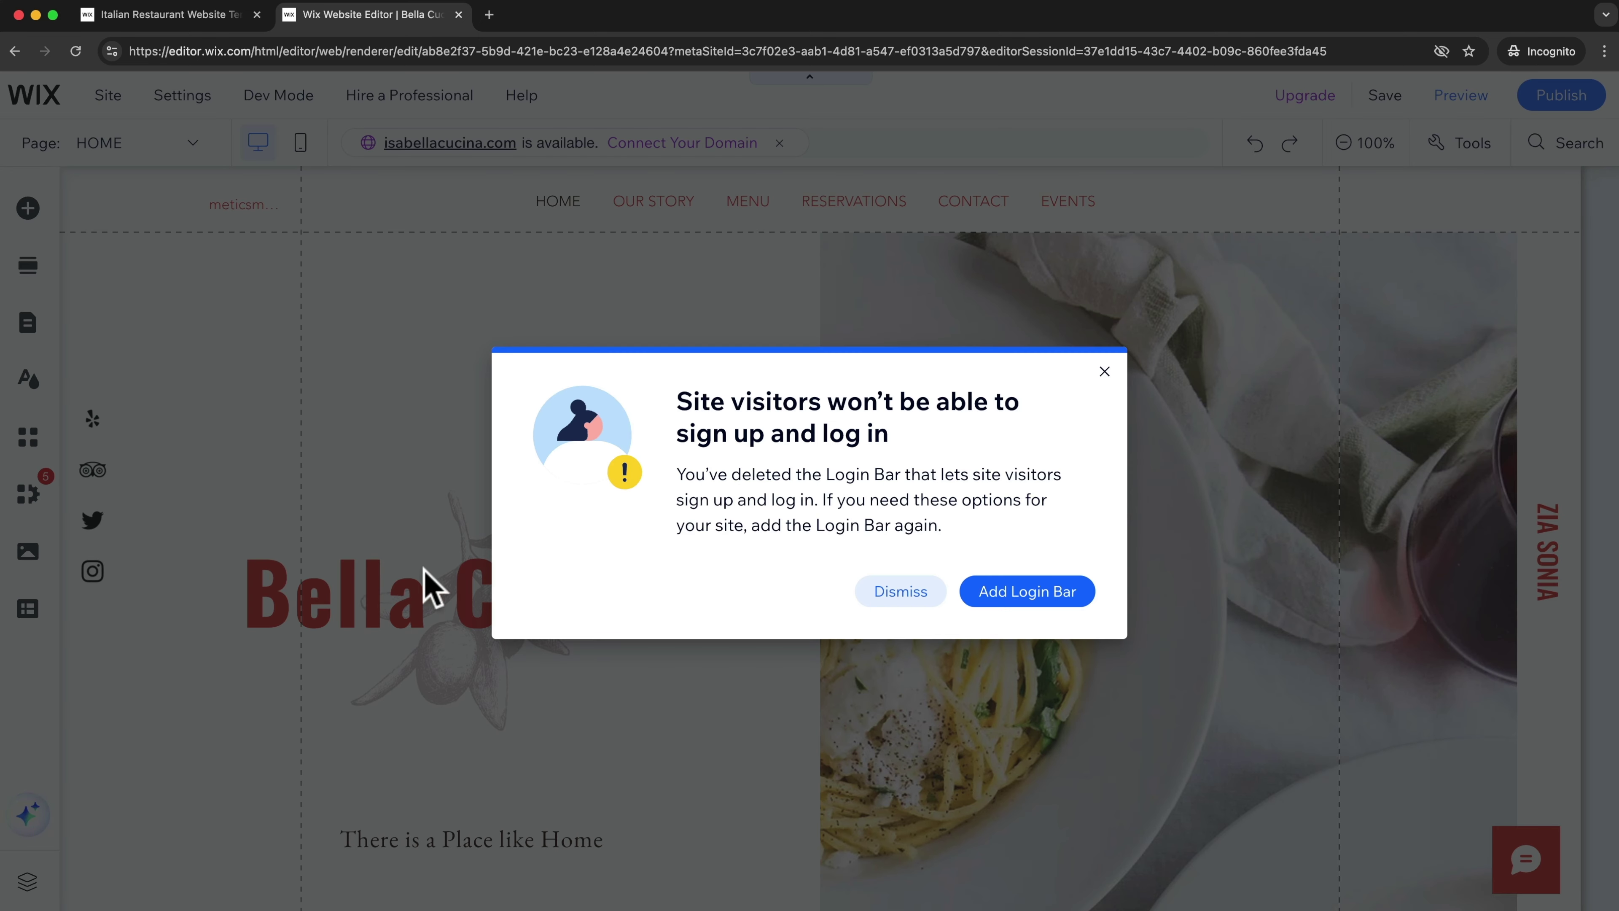
left_click(915, 606)
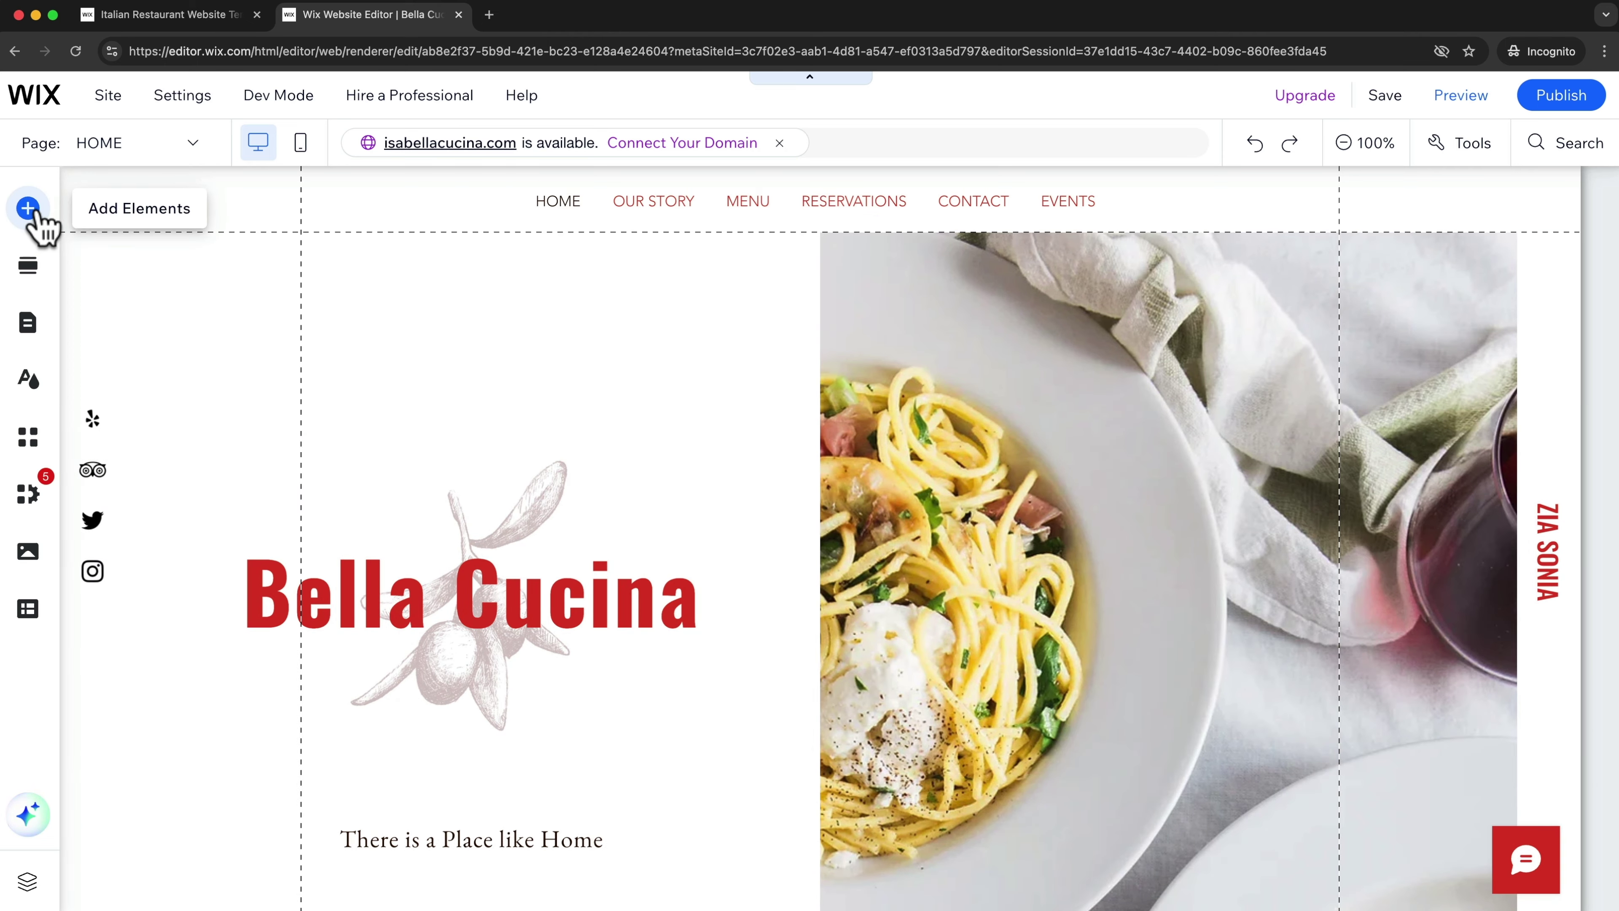
Step: Upload the Bella Cucina logo image to the page and fit it at reduced size into the header's first column
left_click(31, 211)
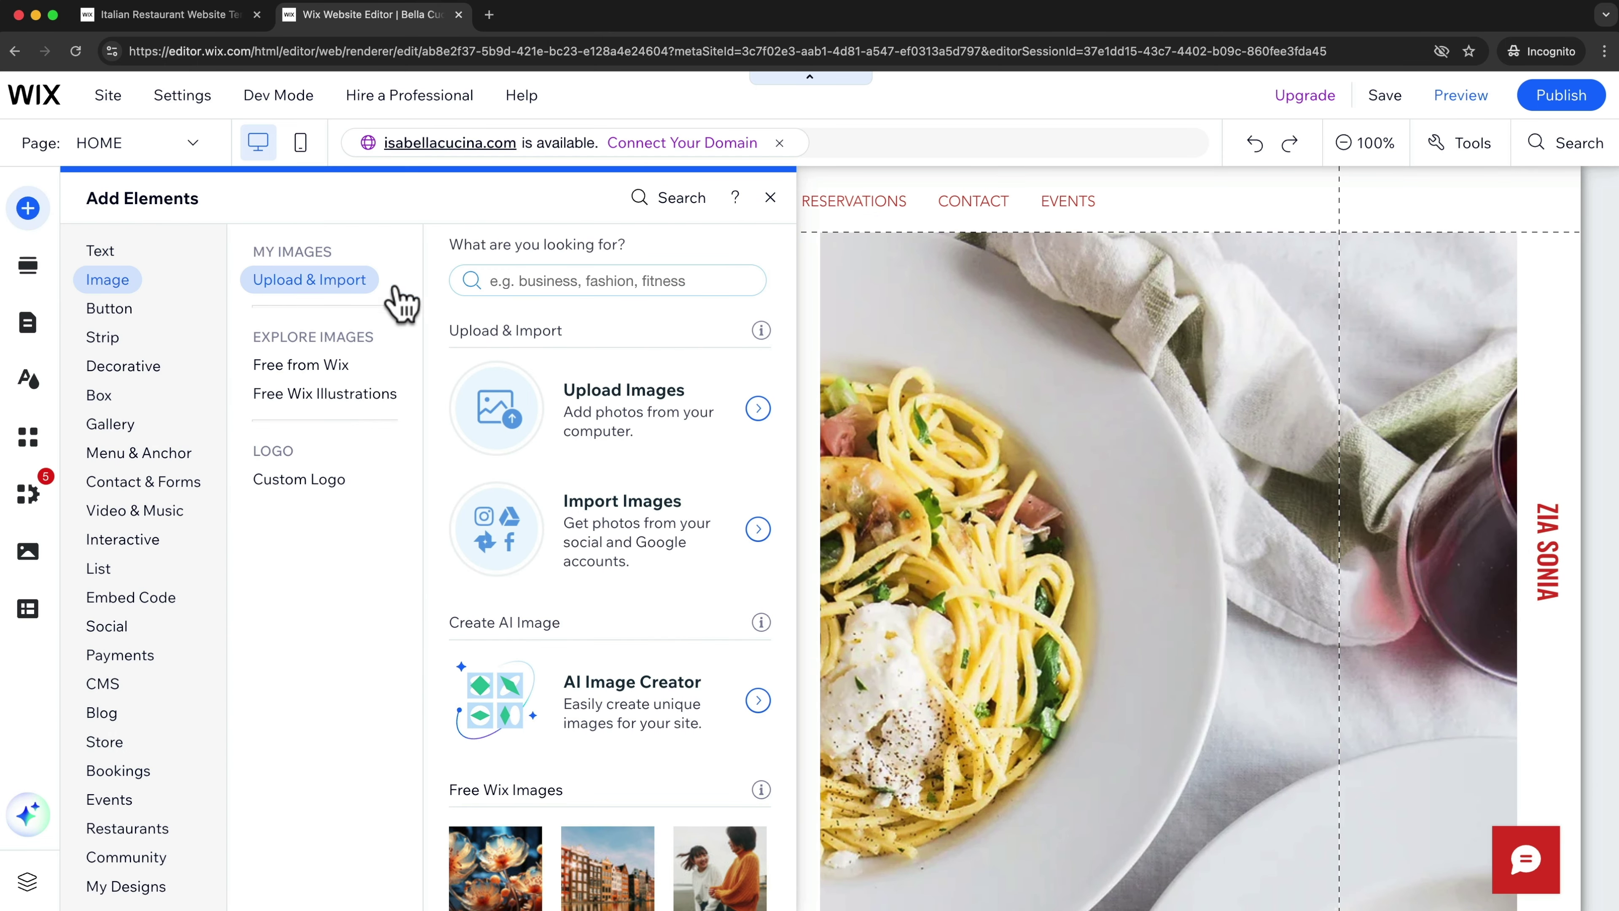
left_click(630, 431)
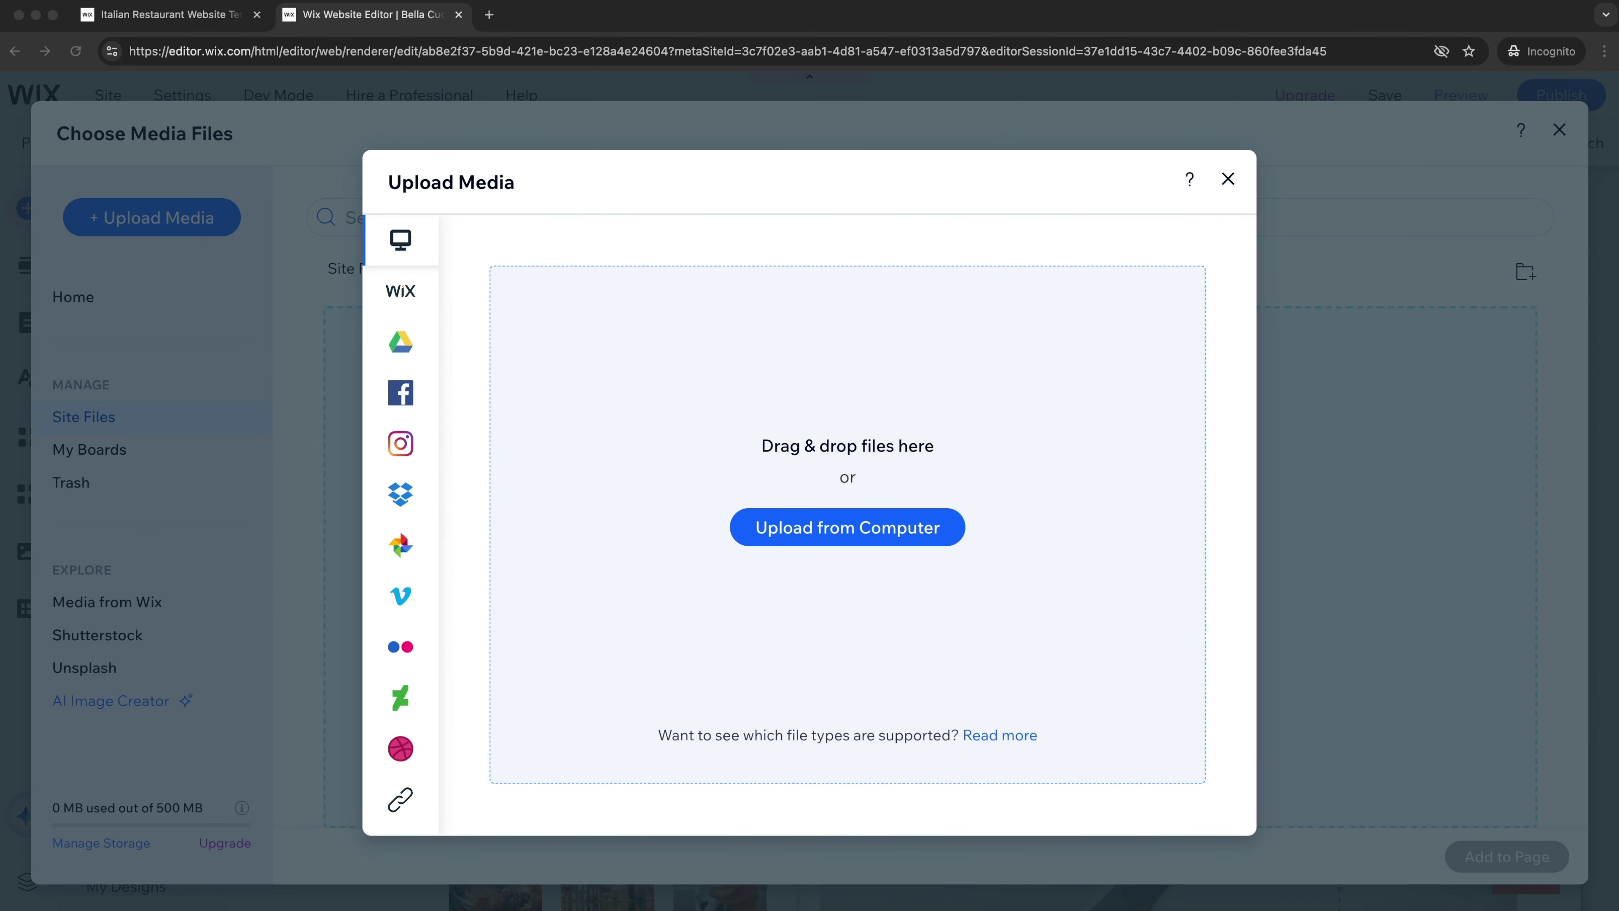
left_click_drag(921, 604, 828, 528)
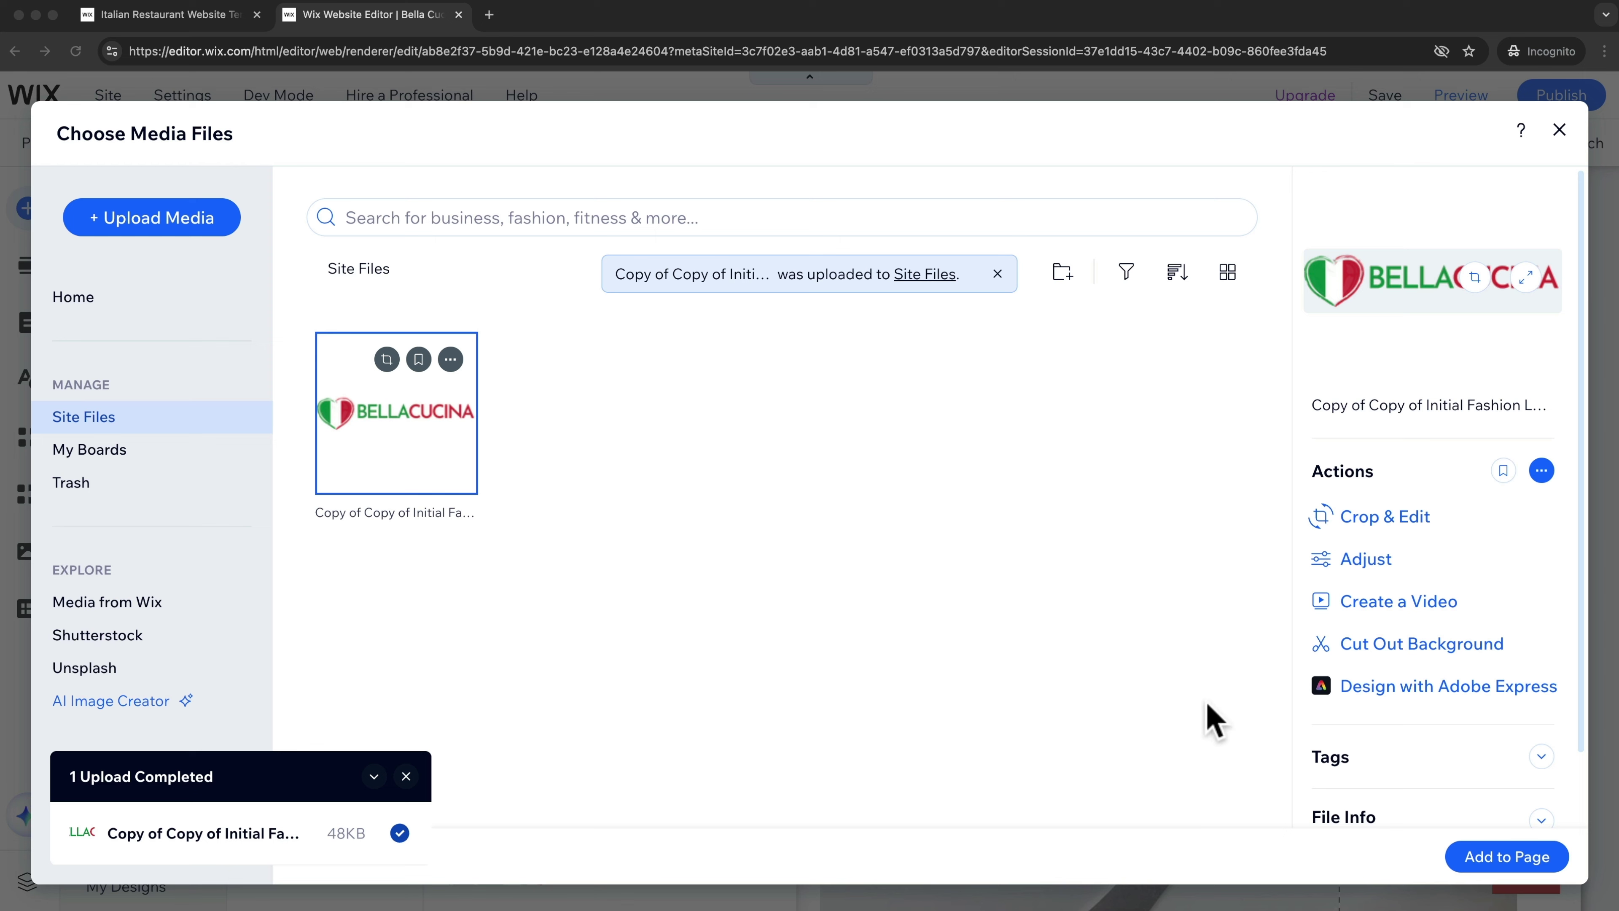
left_click(1492, 856)
left_click(1491, 857)
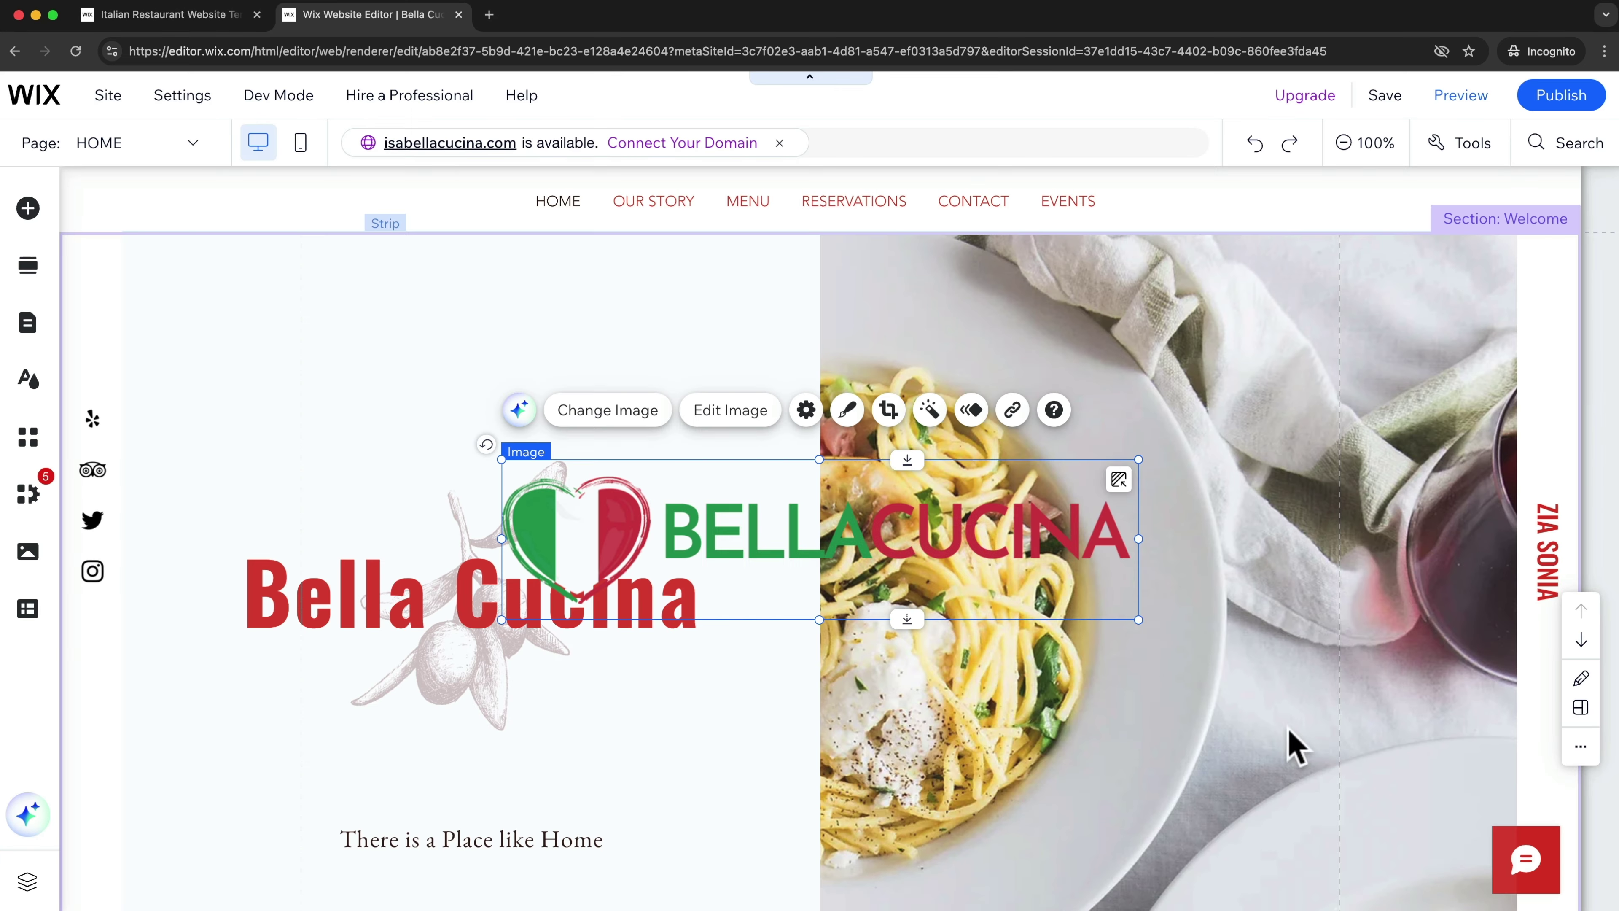
left_click_drag(1140, 622, 691, 517)
left_click_drag(557, 474, 307, 202)
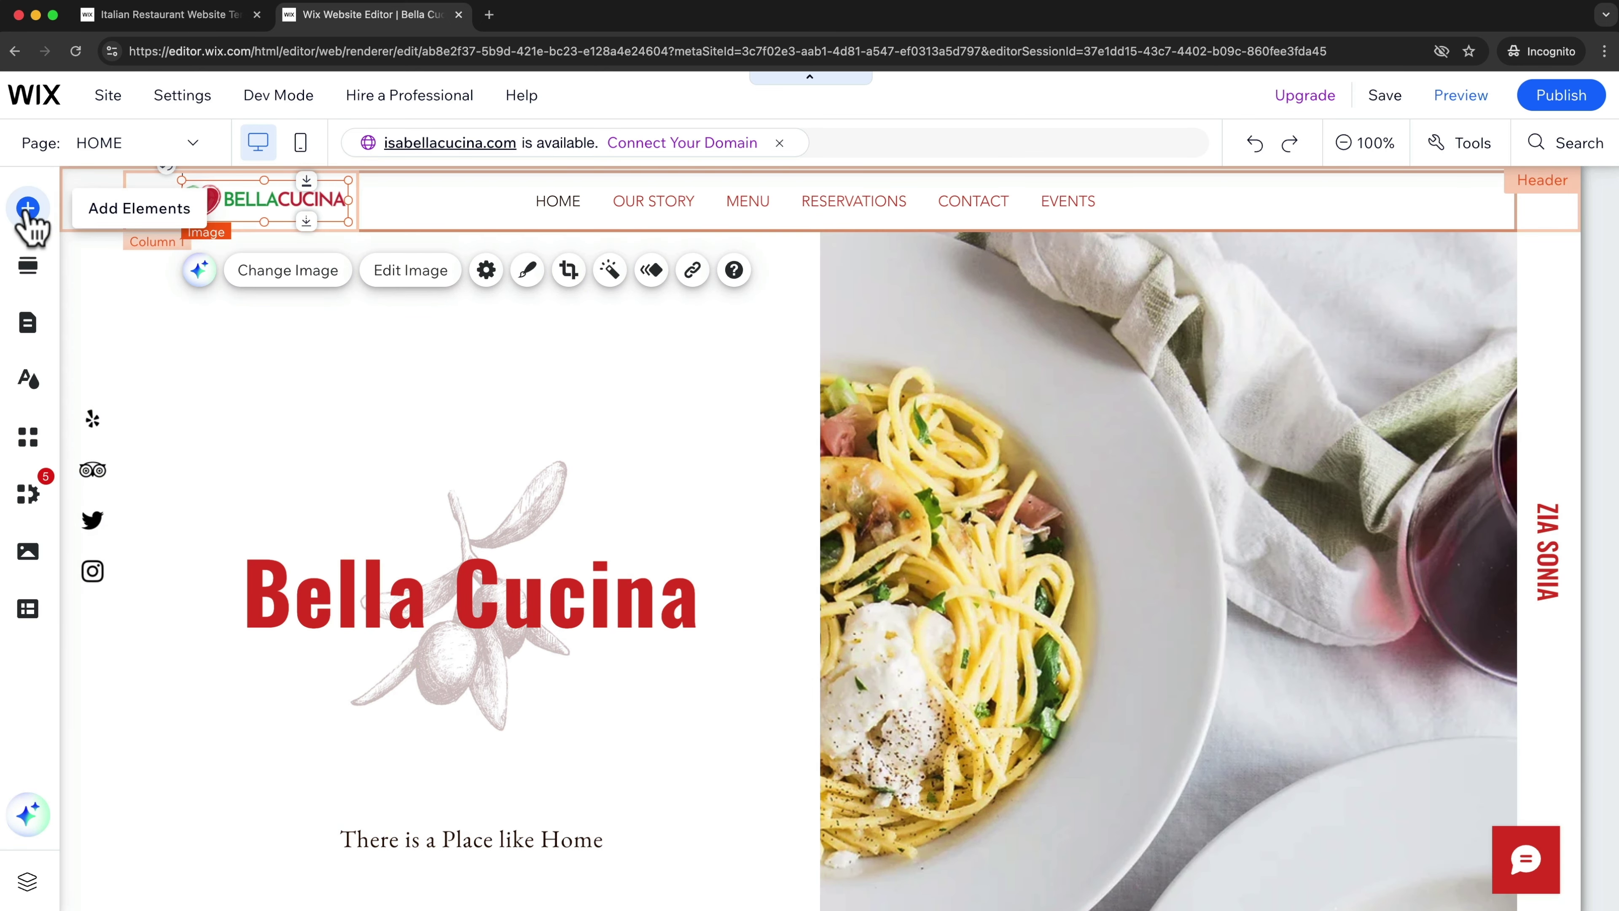
Step: Add the plain black social bar and place it in the header strip's third column
left_click(27, 209)
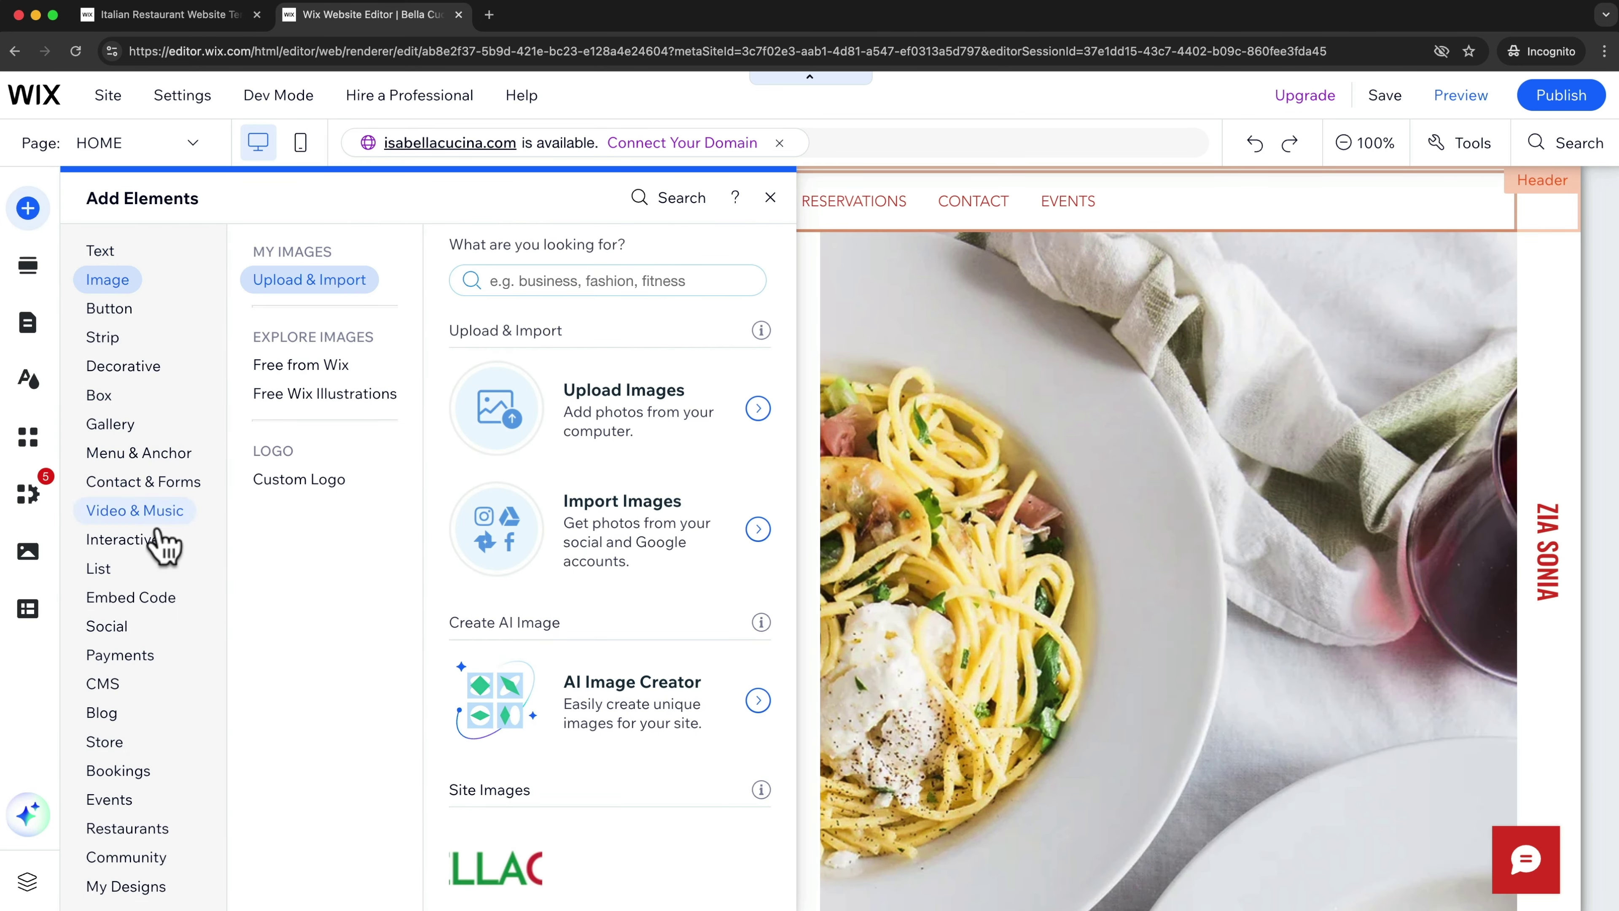
mouse_move(132, 628)
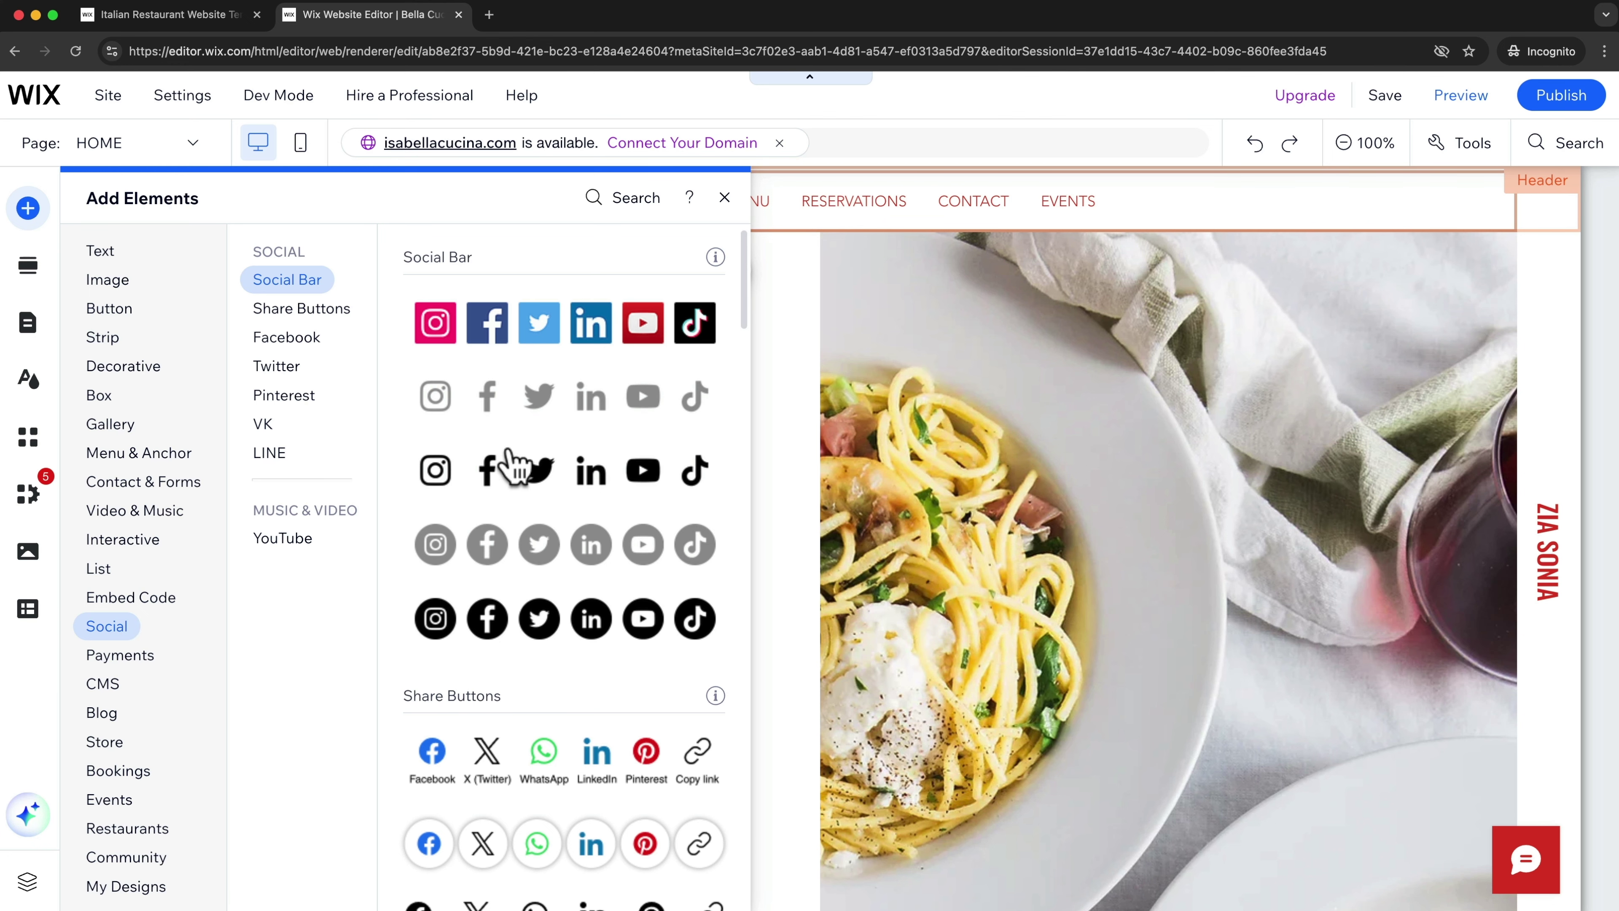
left_click(561, 484)
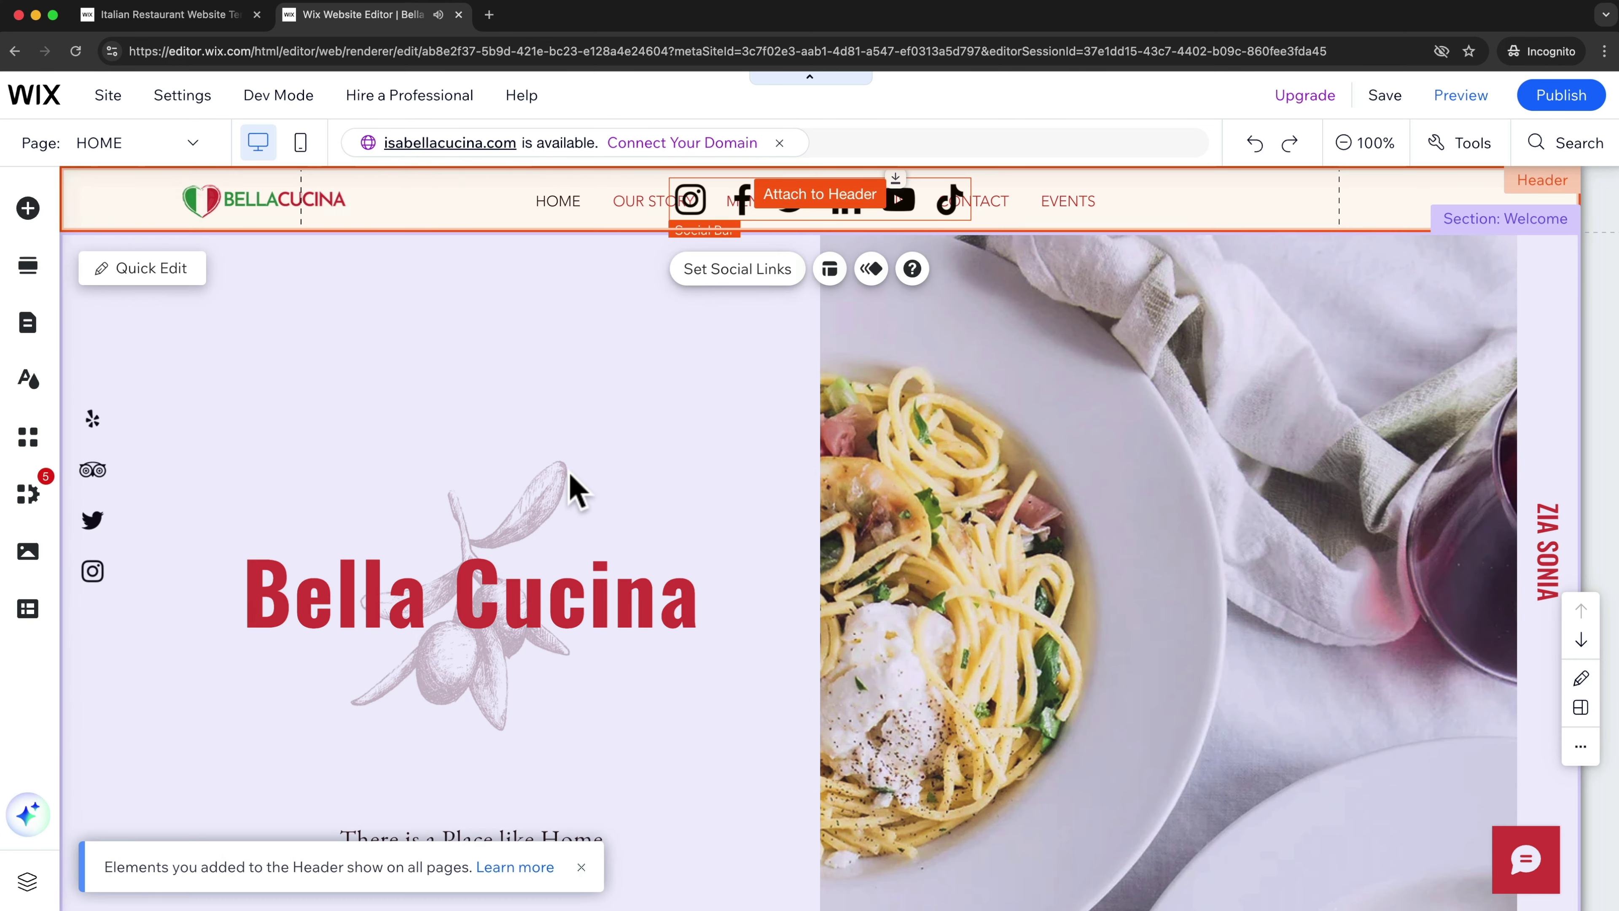
left_click_drag(903, 199, 1466, 210)
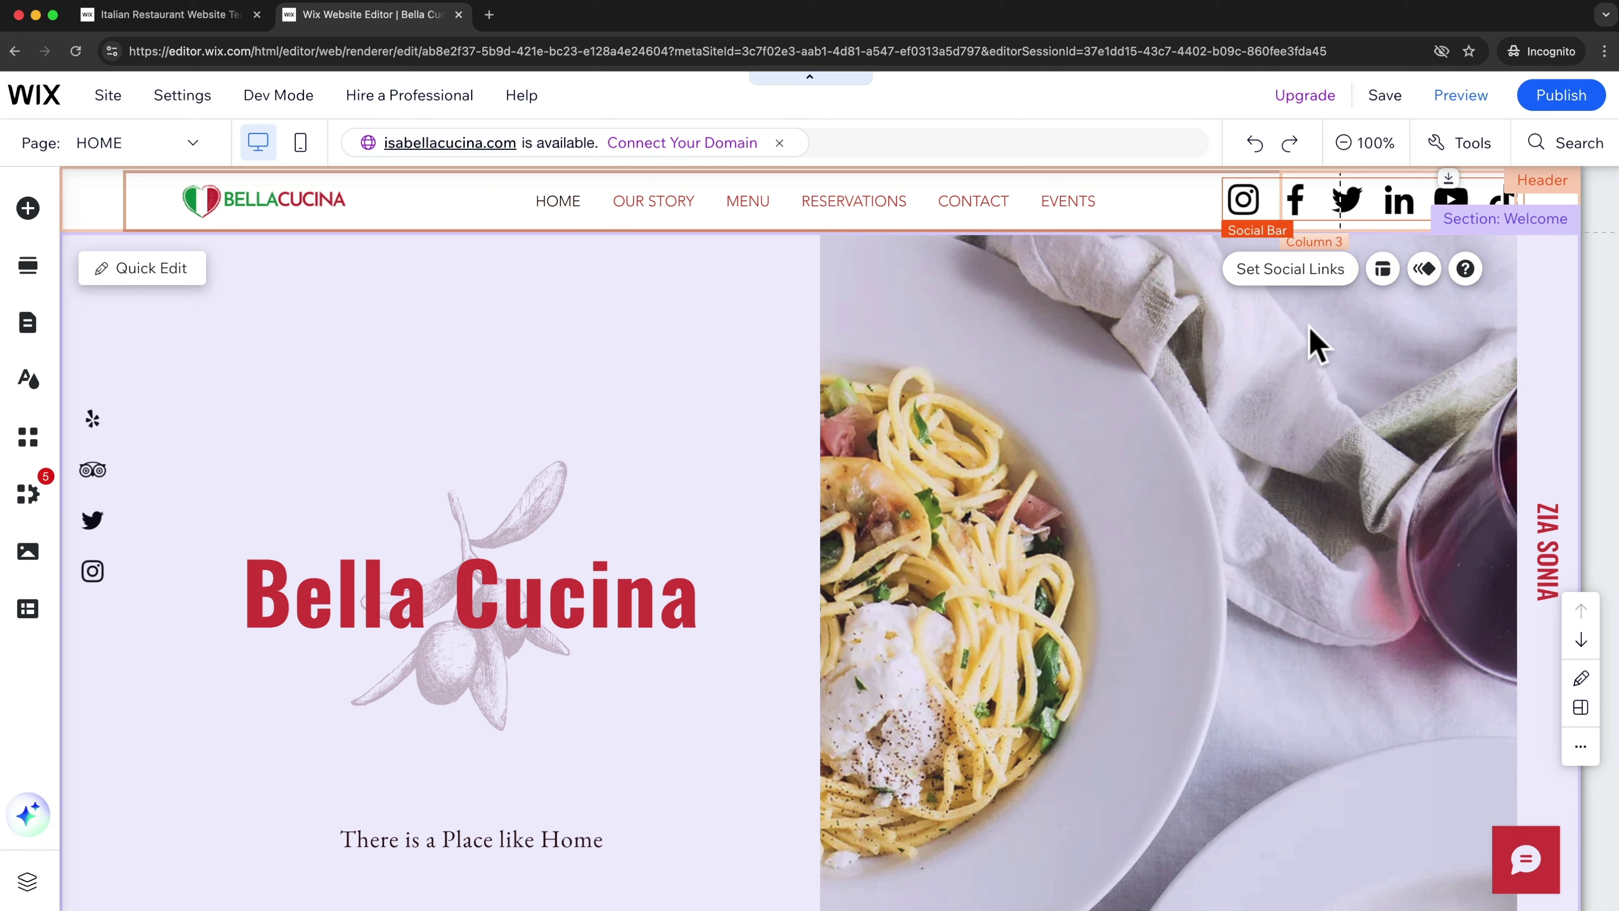
Step: Set the header social bar's icon size to 24 px and reposition the bar within the third column
left_click(1383, 269)
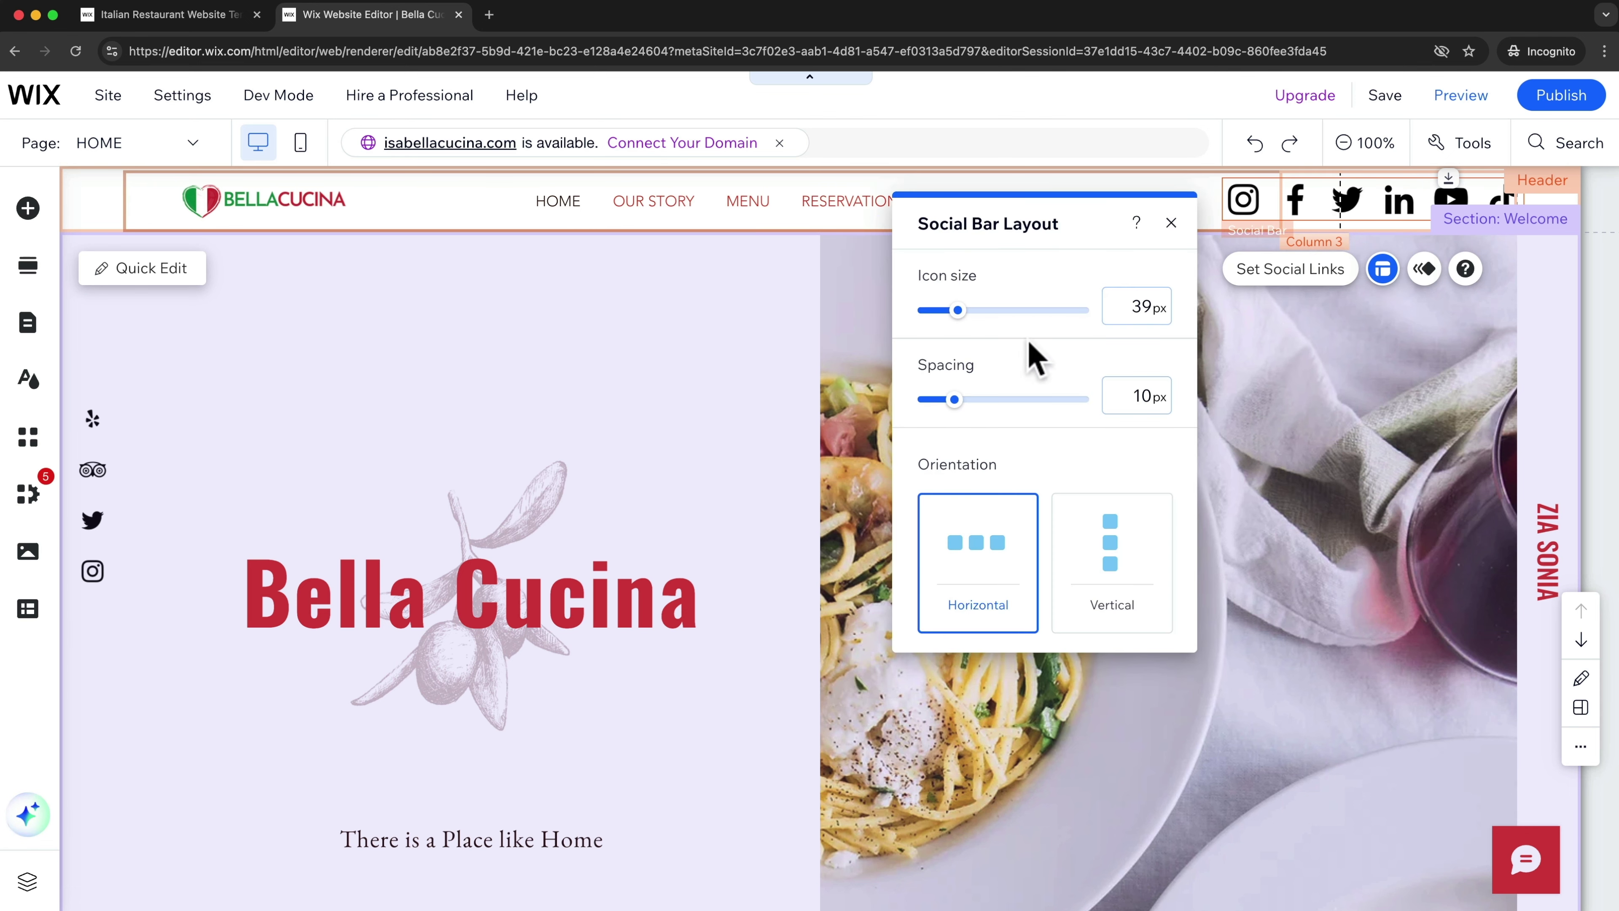
left_click_drag(958, 311, 936, 313)
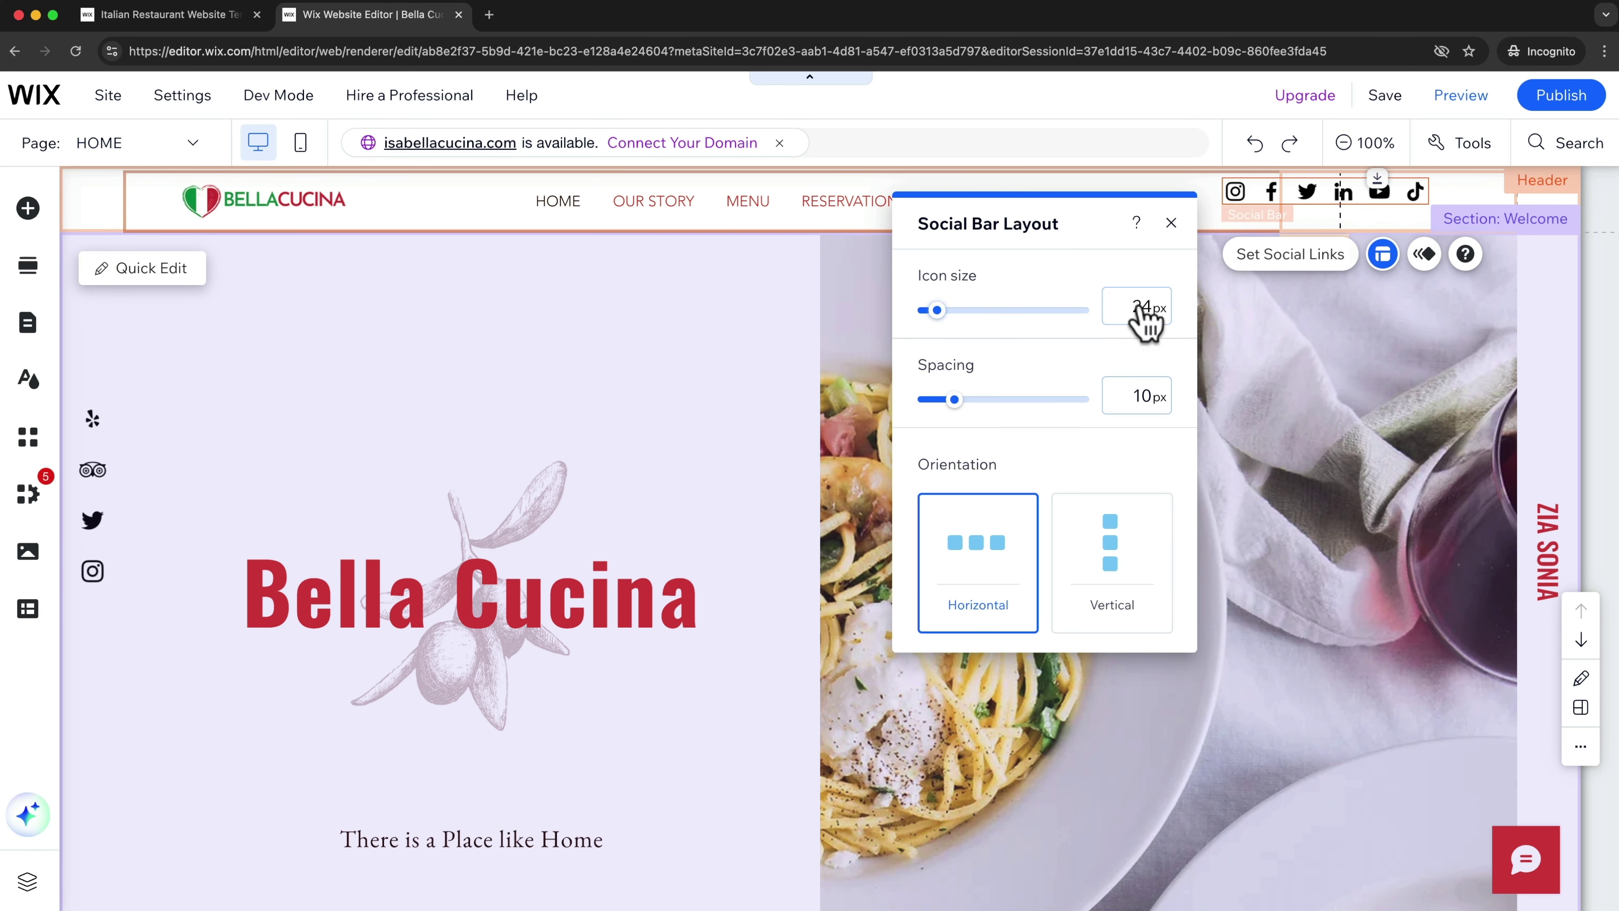
left_click(1171, 223)
left_click_drag(1387, 201, 1474, 202)
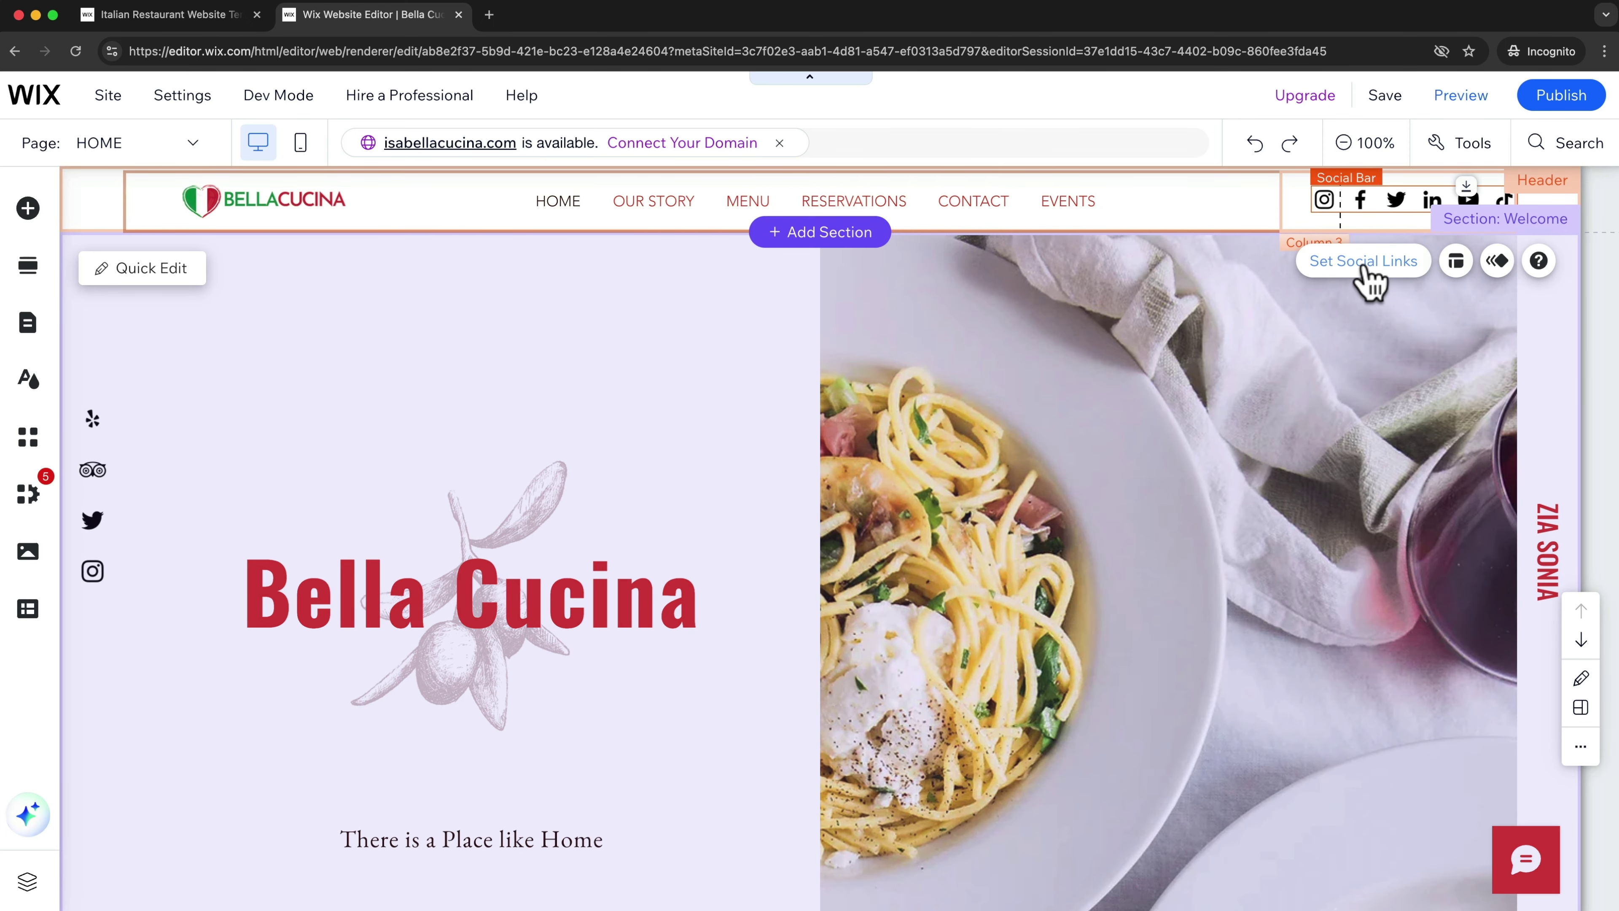
Step: Remove the LinkedIn, TikTok and YouTube icons from the header social bar
left_click(1364, 262)
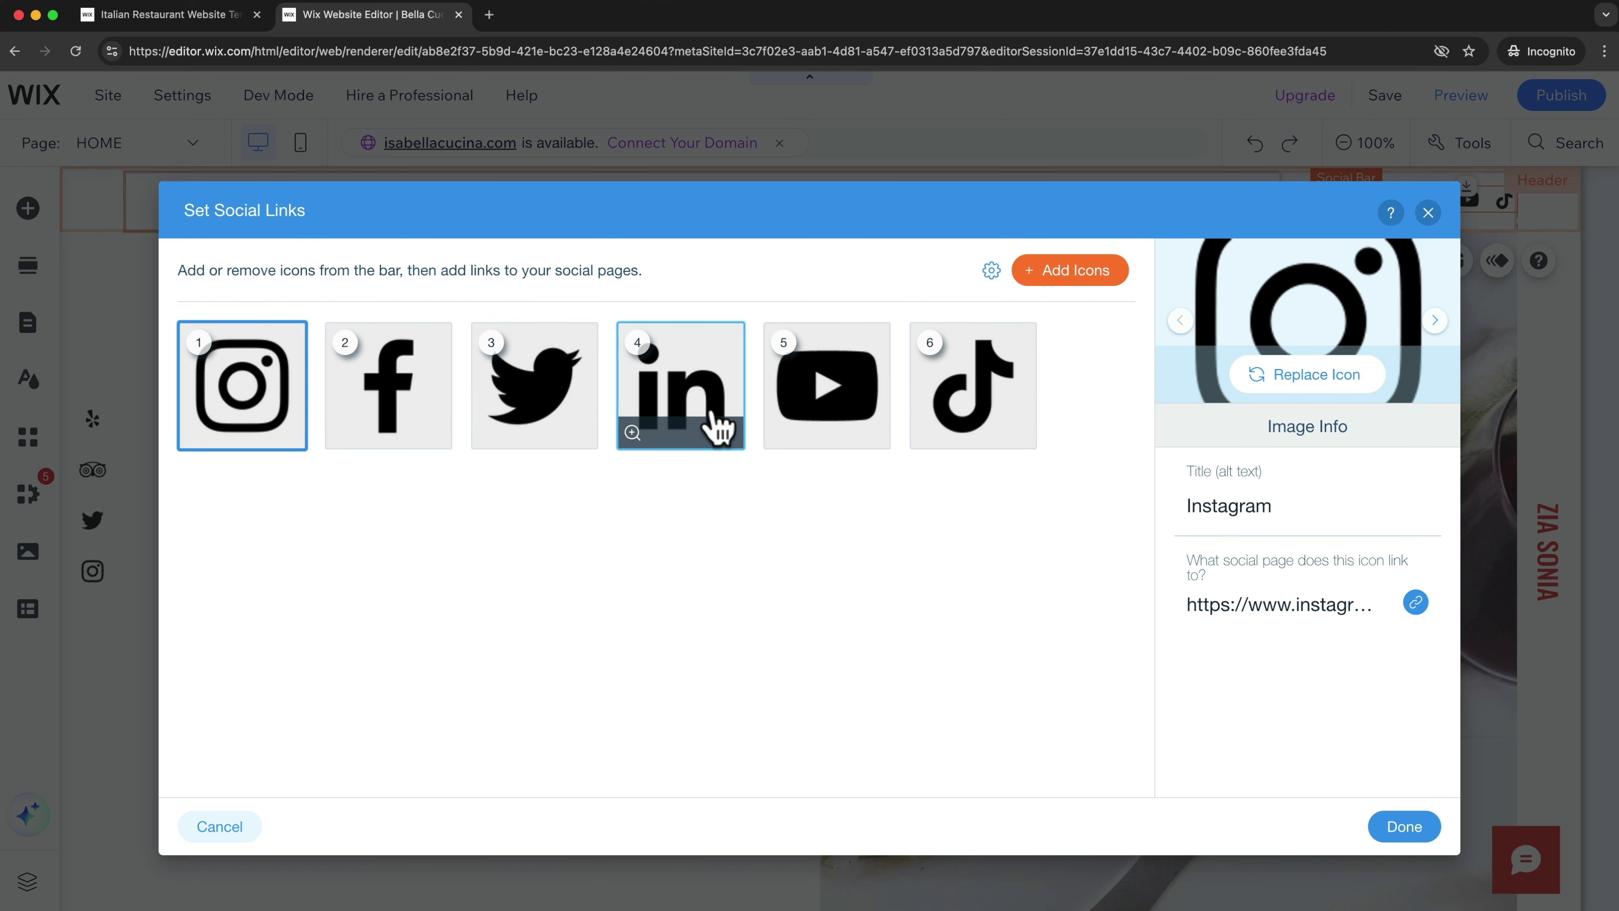
left_click(726, 435)
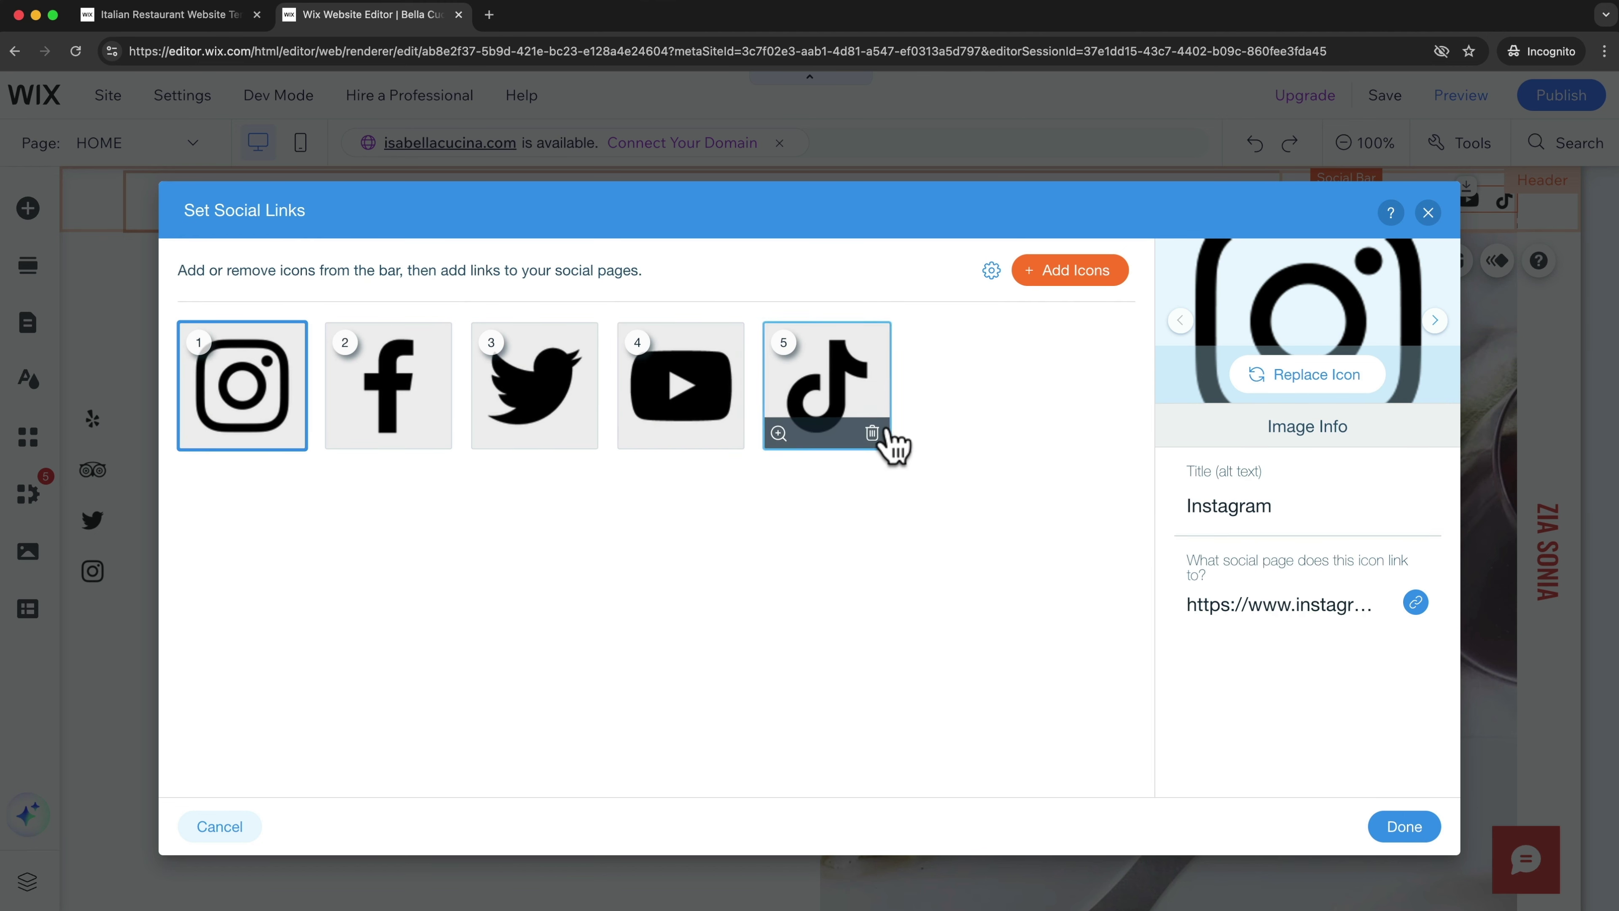
left_click(872, 434)
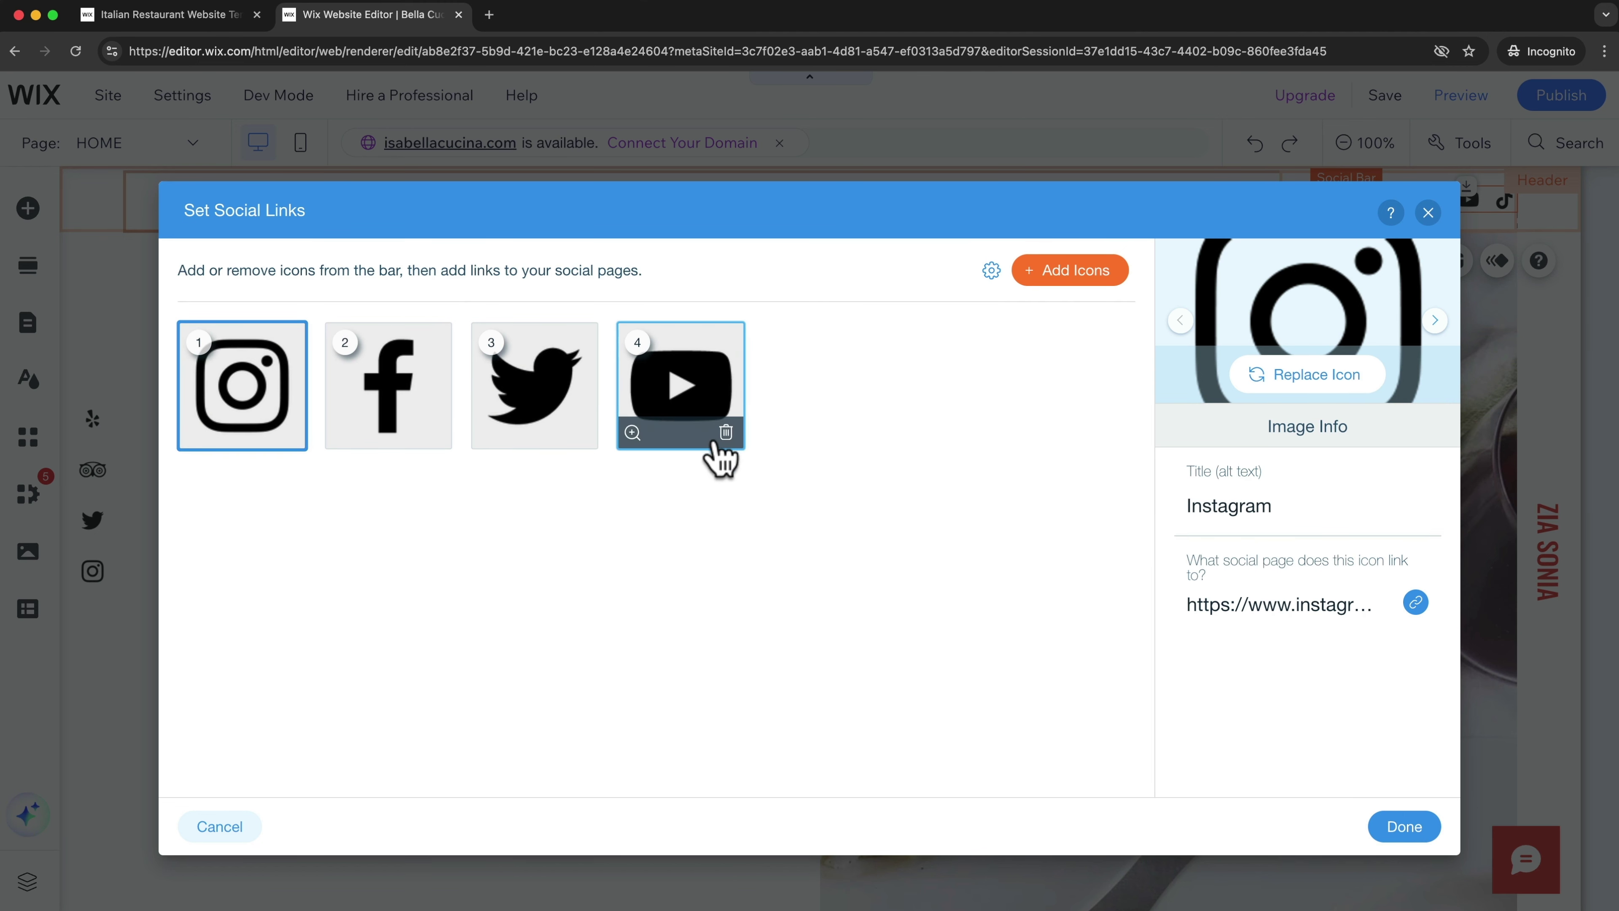
left_click(724, 433)
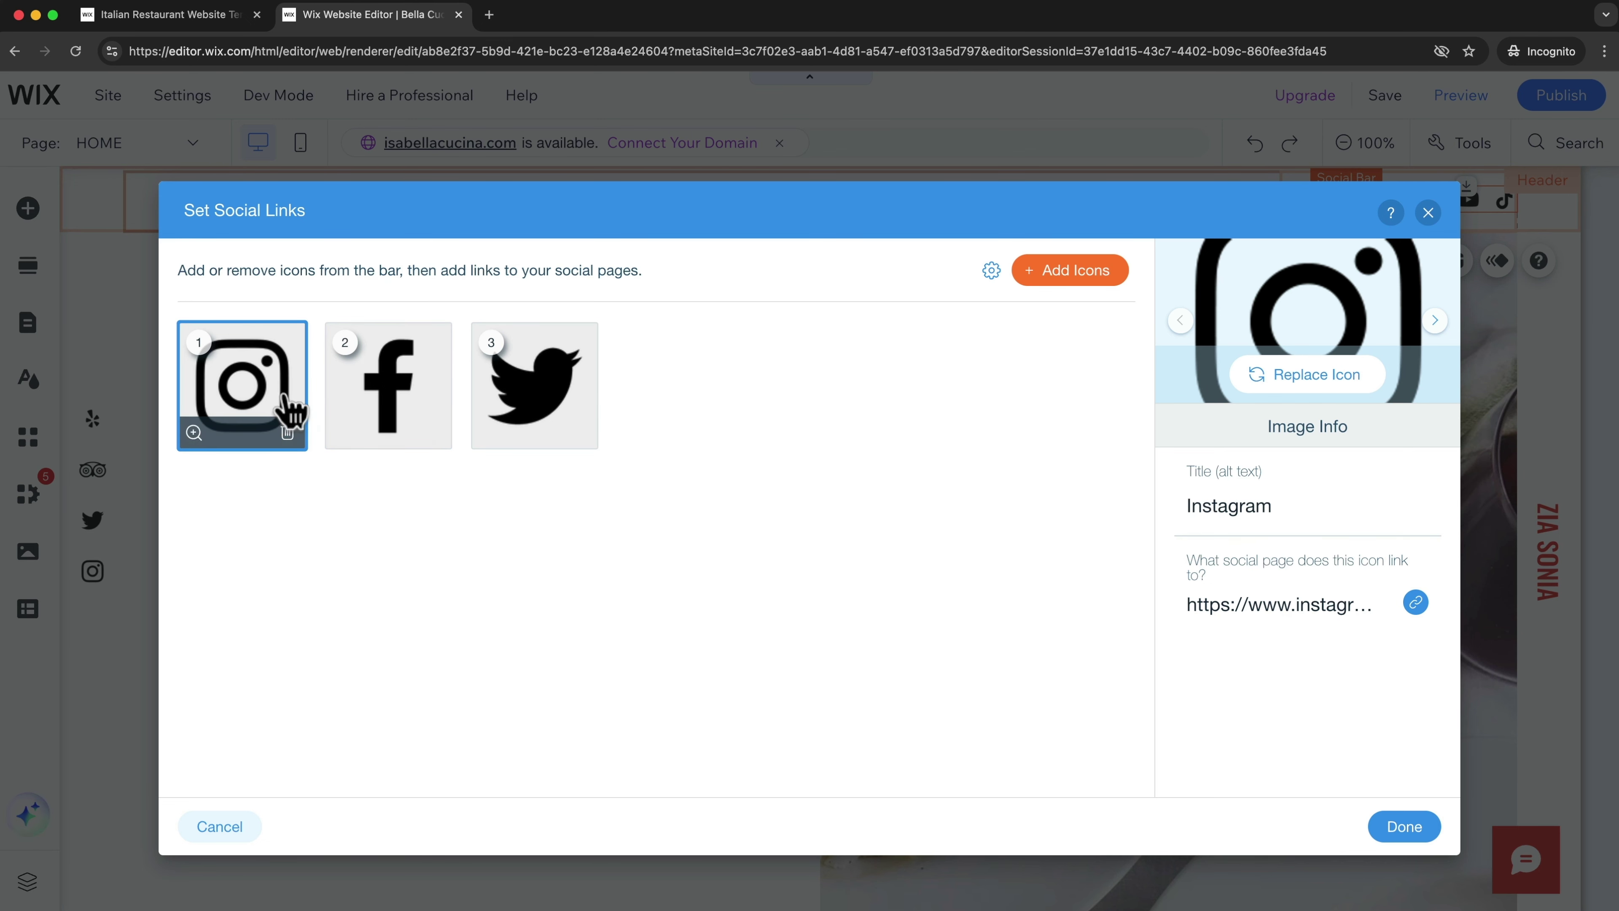
Step: Inspect the web address settings of the Instagram icon's link without changing them
left_click(1269, 610)
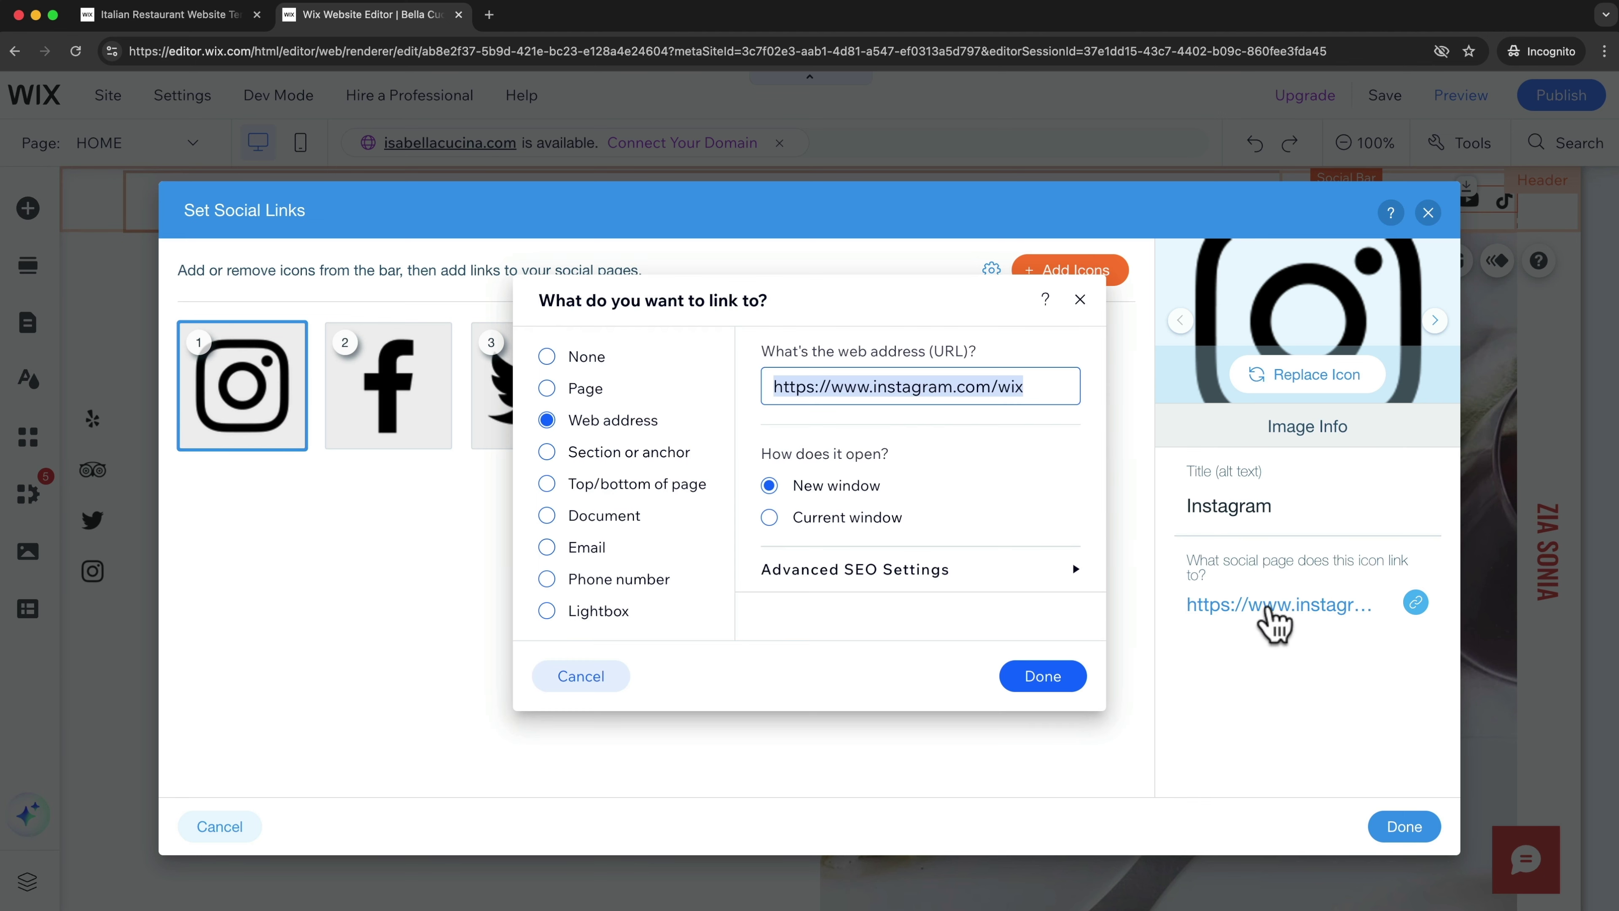
left_click_drag(777, 386, 1077, 399)
left_click(1080, 299)
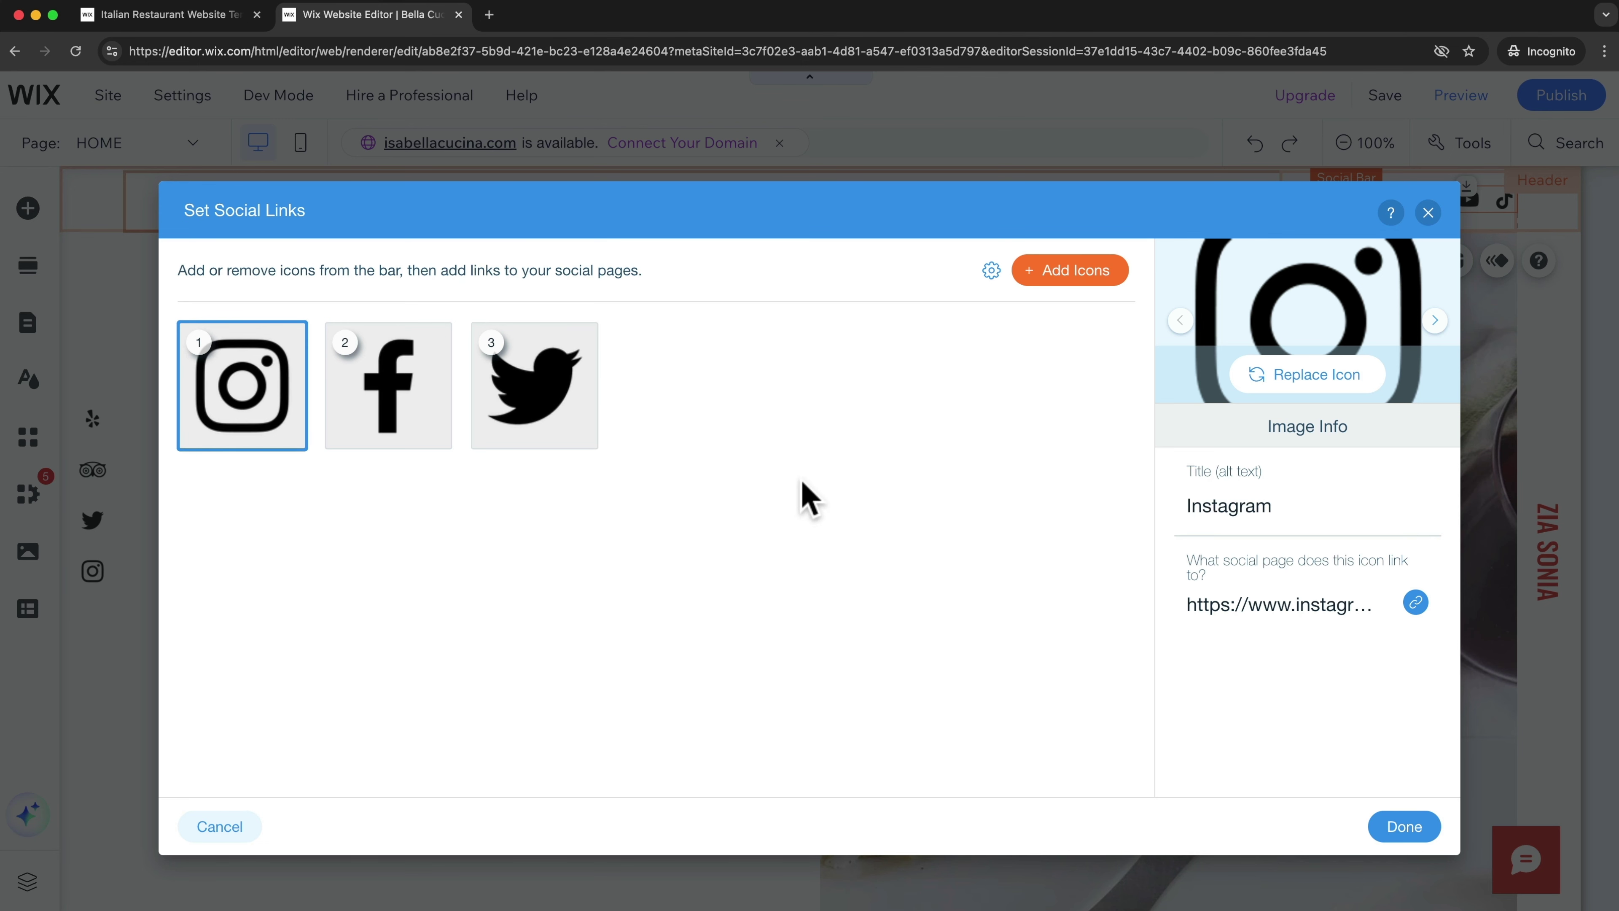
Step: Accept the social link settings and move the social bar to the far right end of the desktop header
left_click(1402, 827)
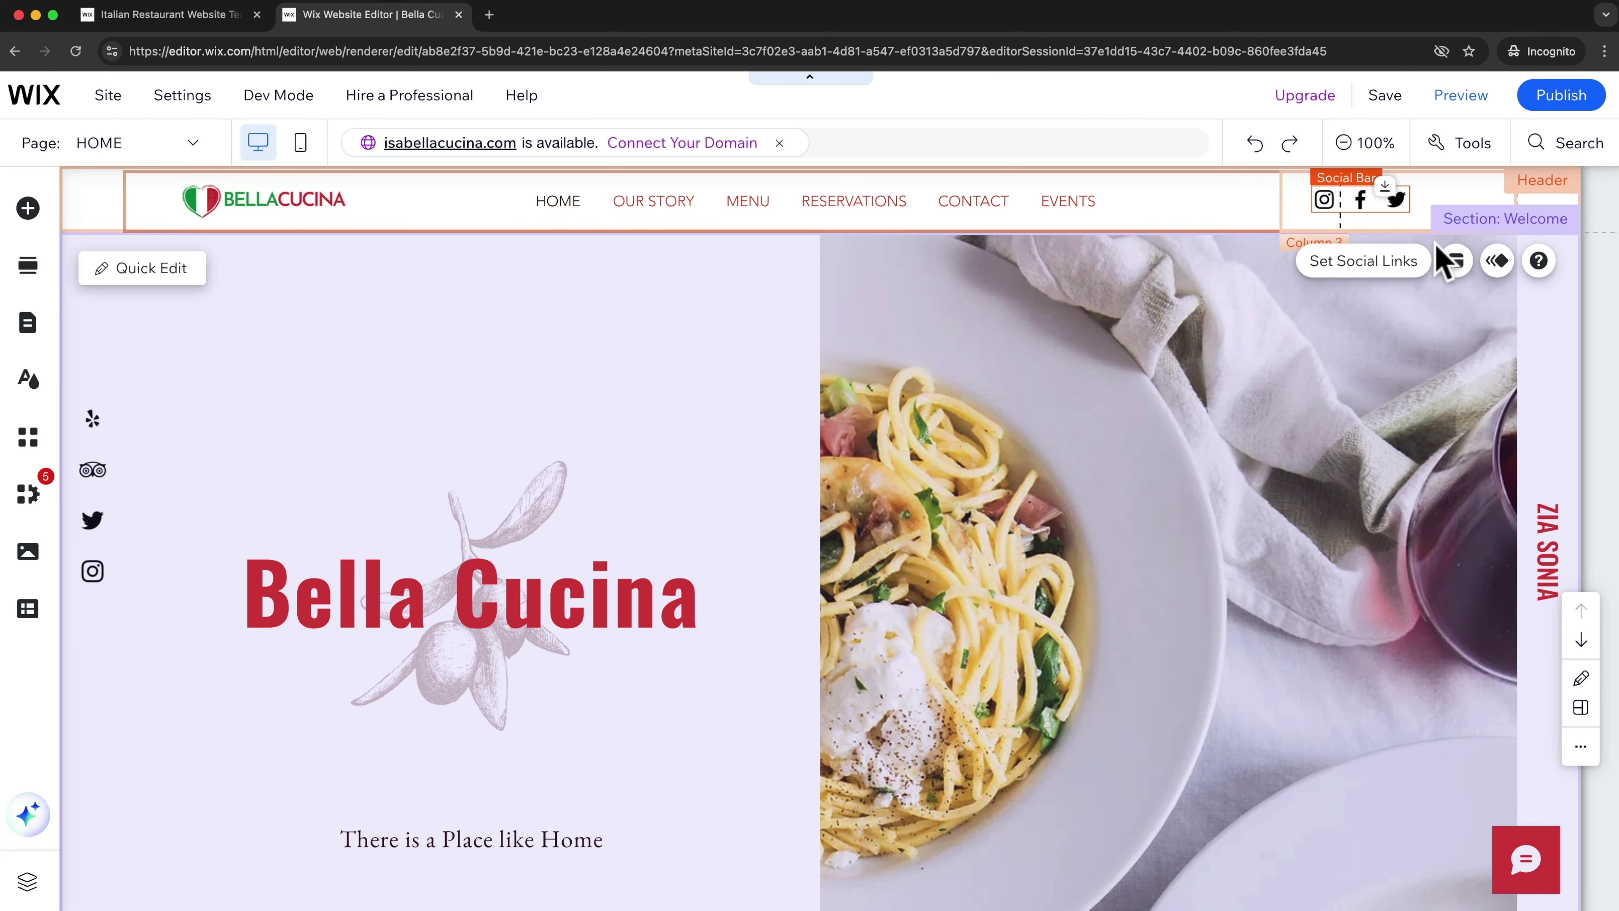
left_click_drag(1363, 199, 1469, 199)
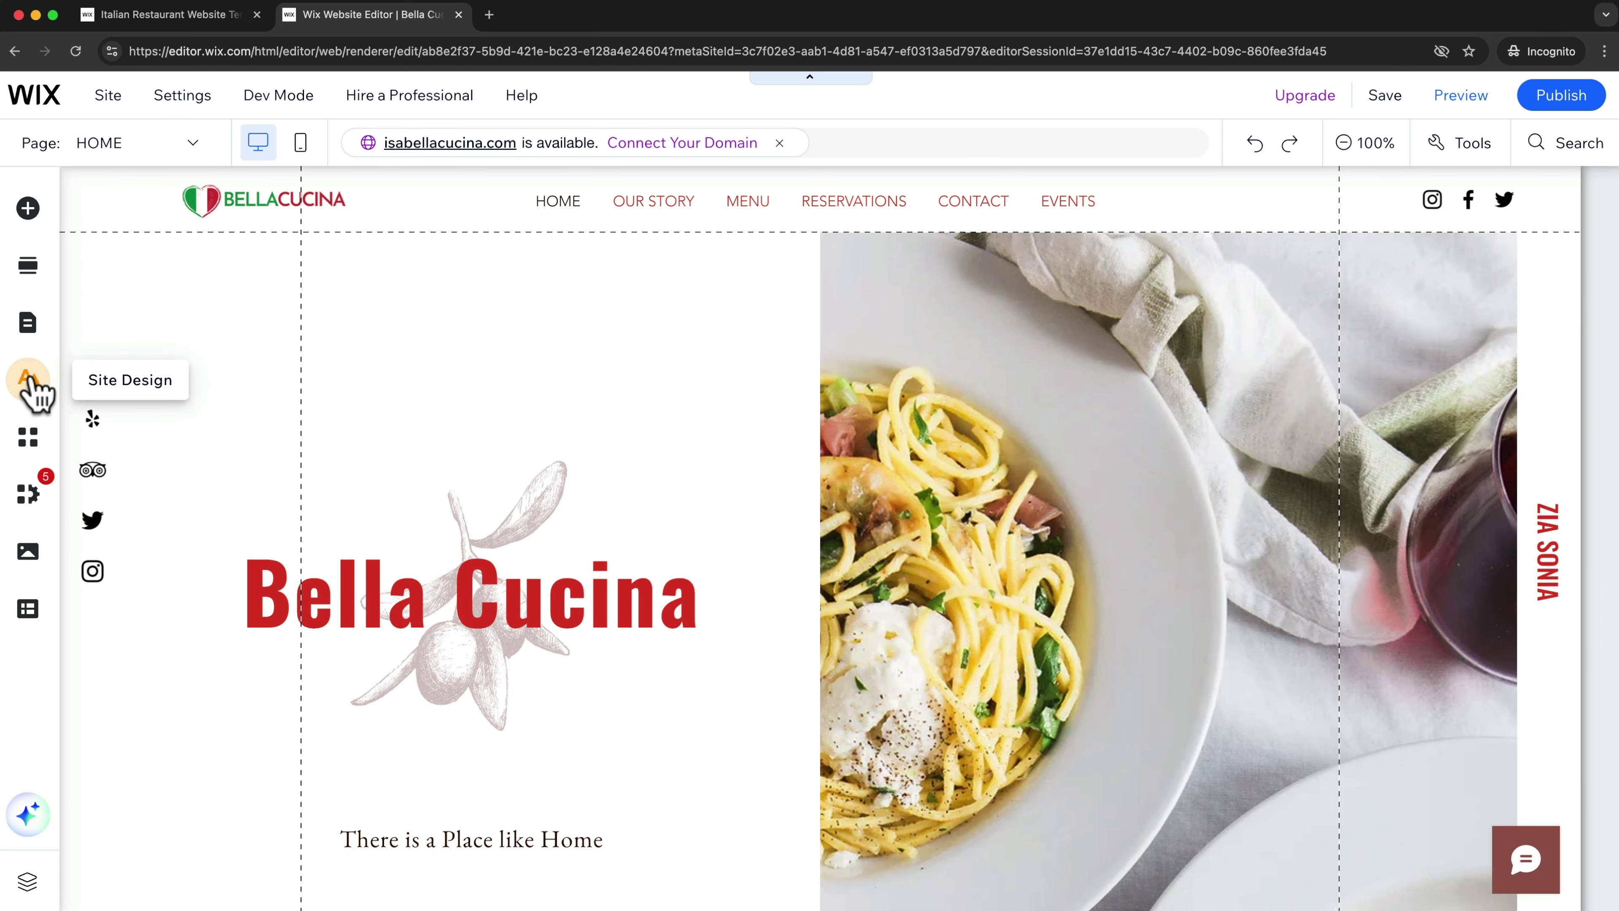
Step: Try dark blue #2D3781 as the first accent color of the site's color theme
left_click(28, 389)
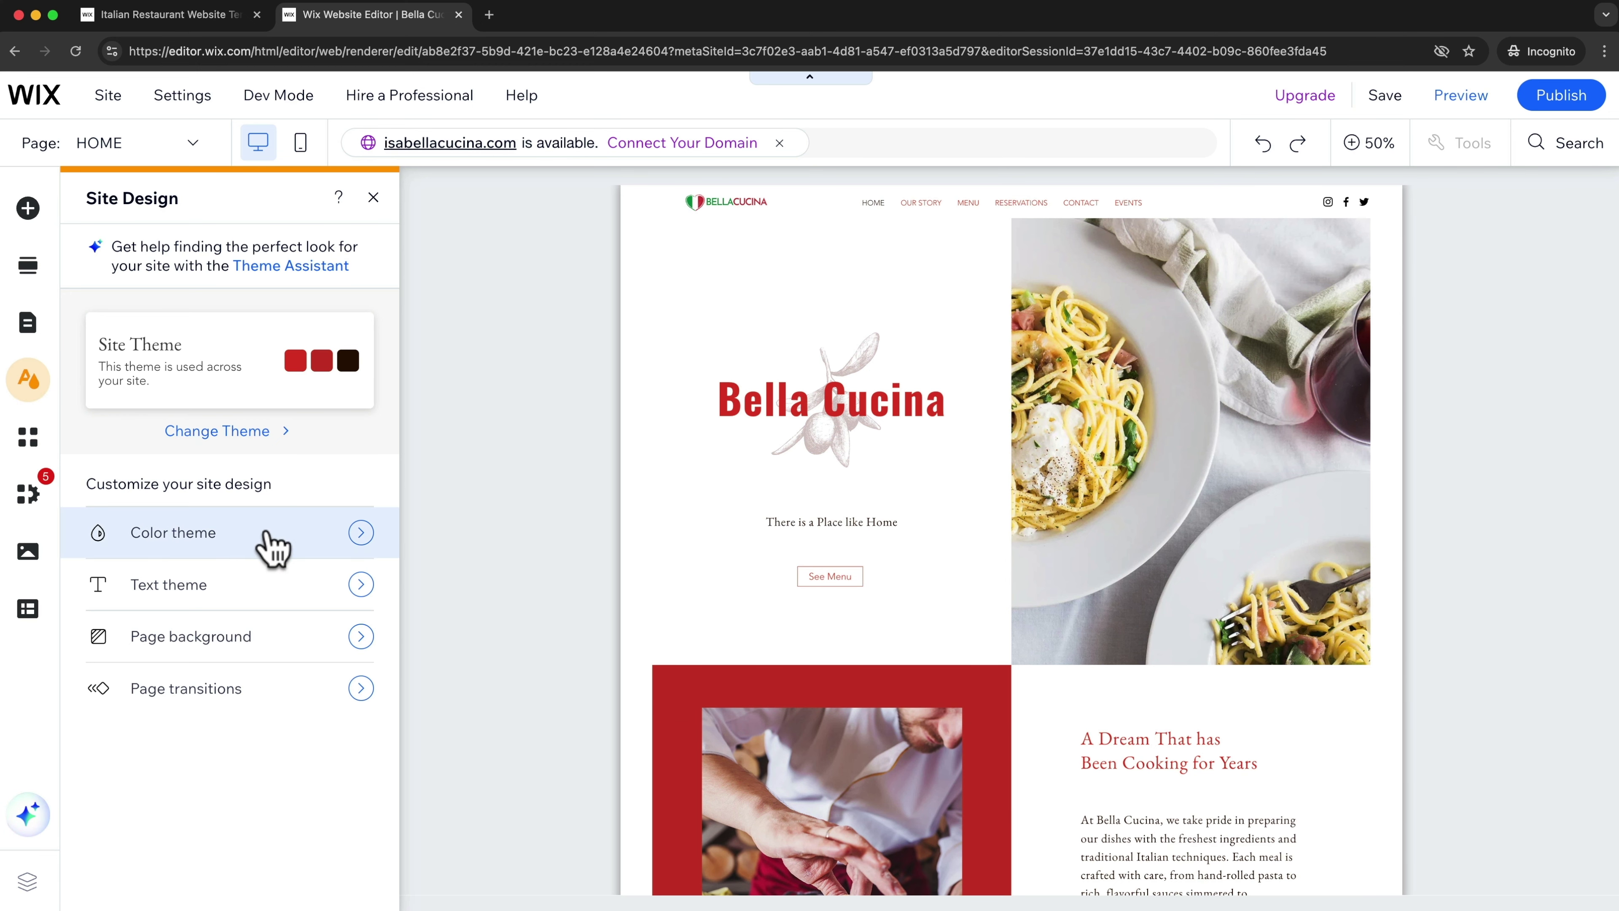
left_click(274, 547)
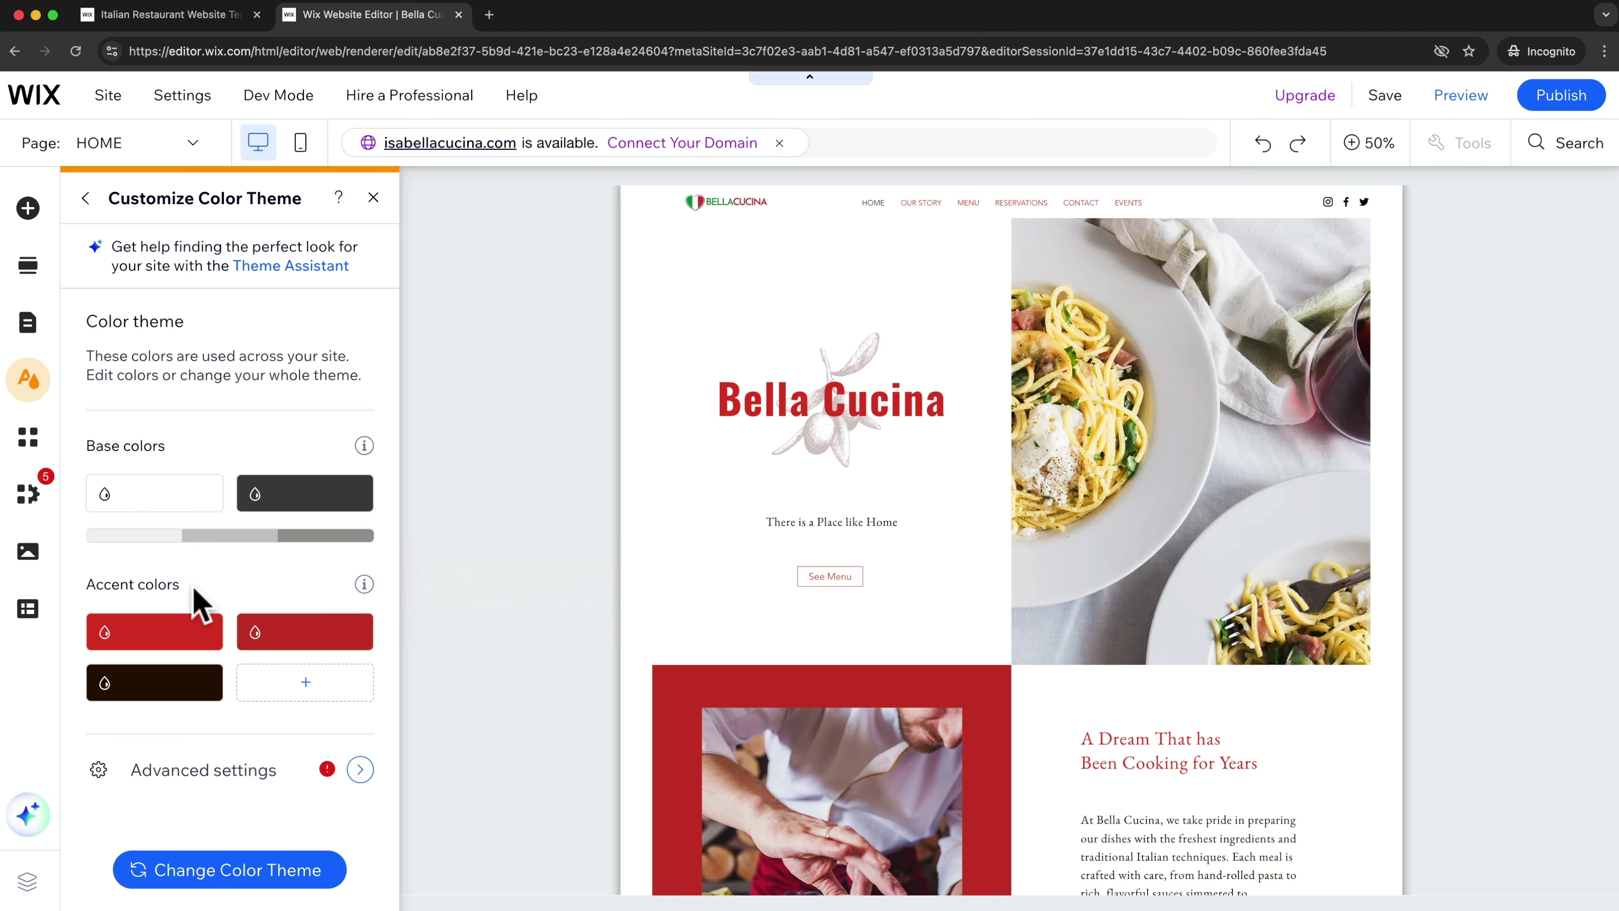
left_click(185, 638)
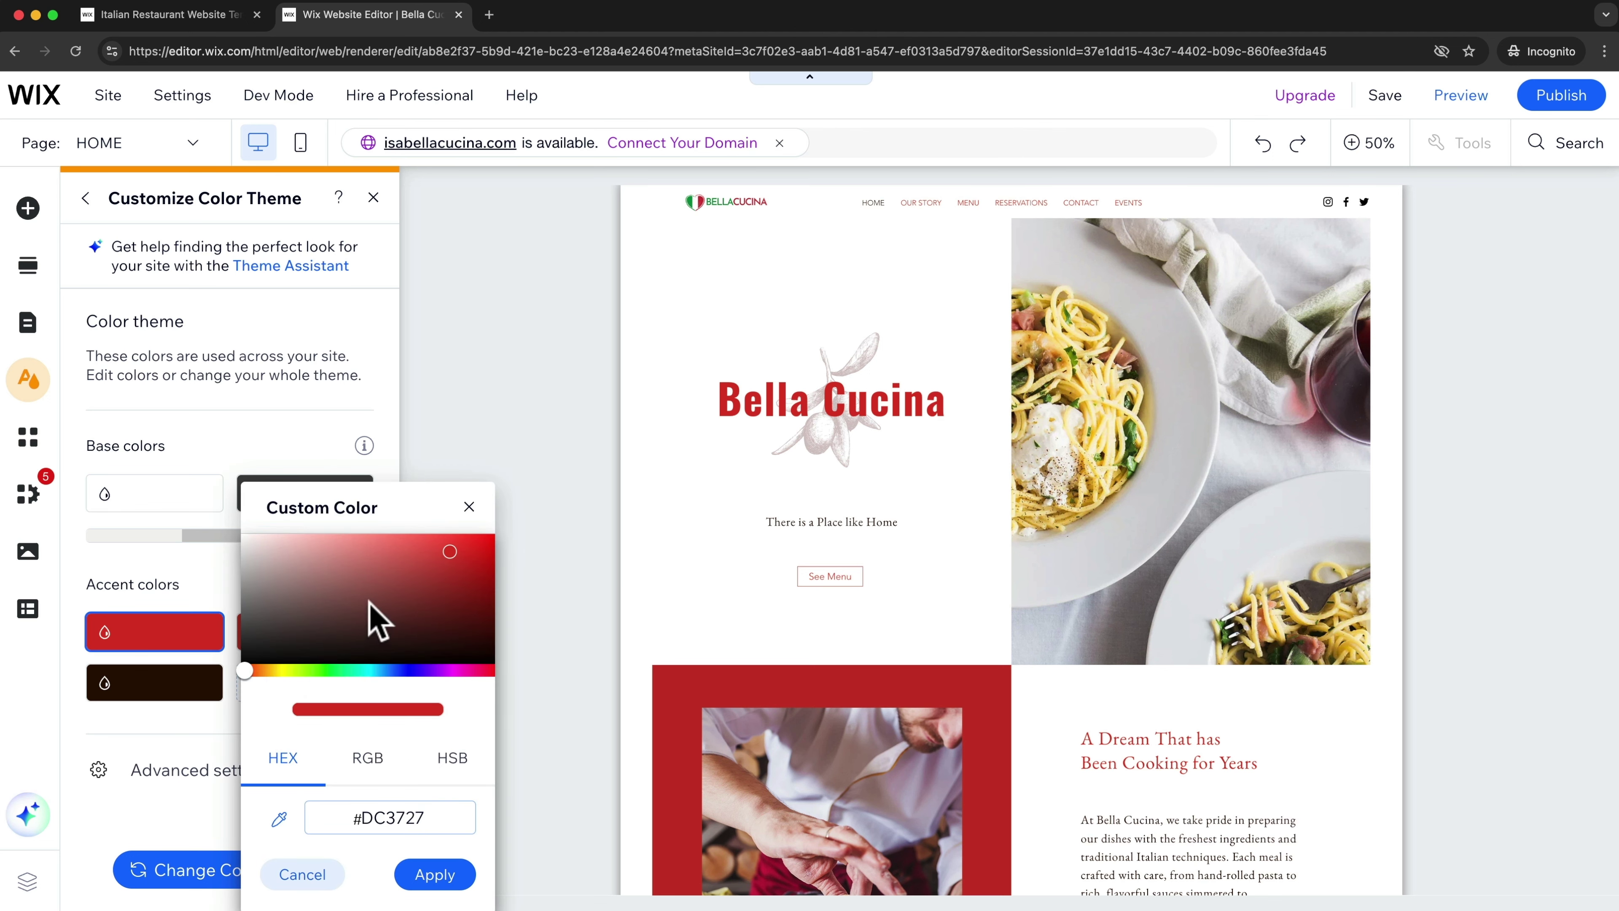
left_click_drag(349, 669, 362, 560)
left_click(408, 670)
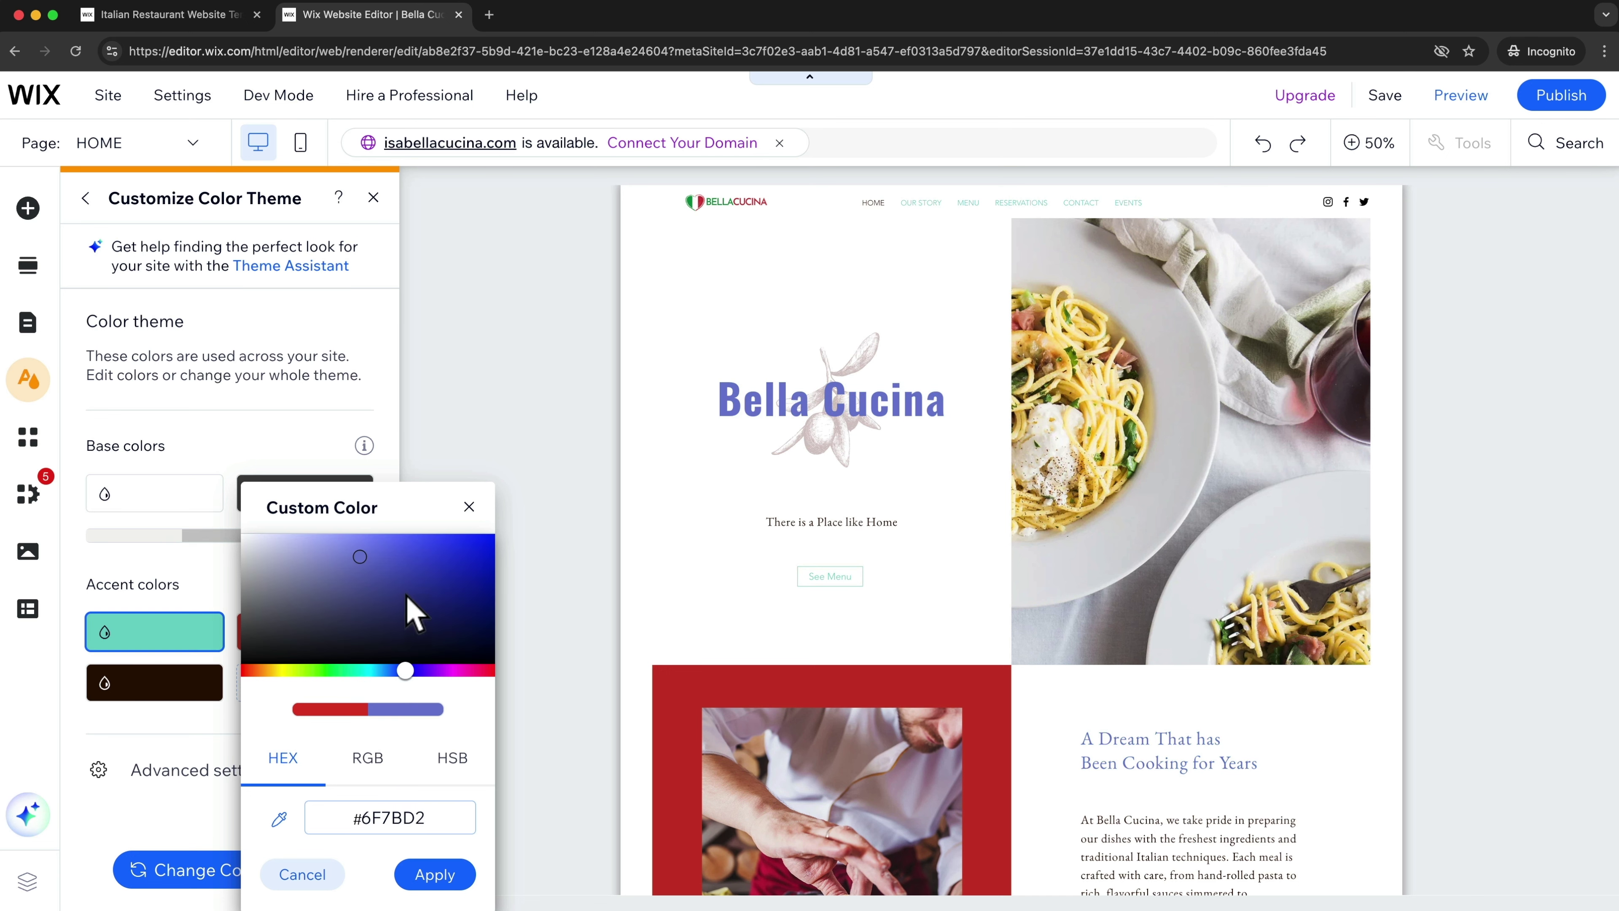
left_click(406, 597)
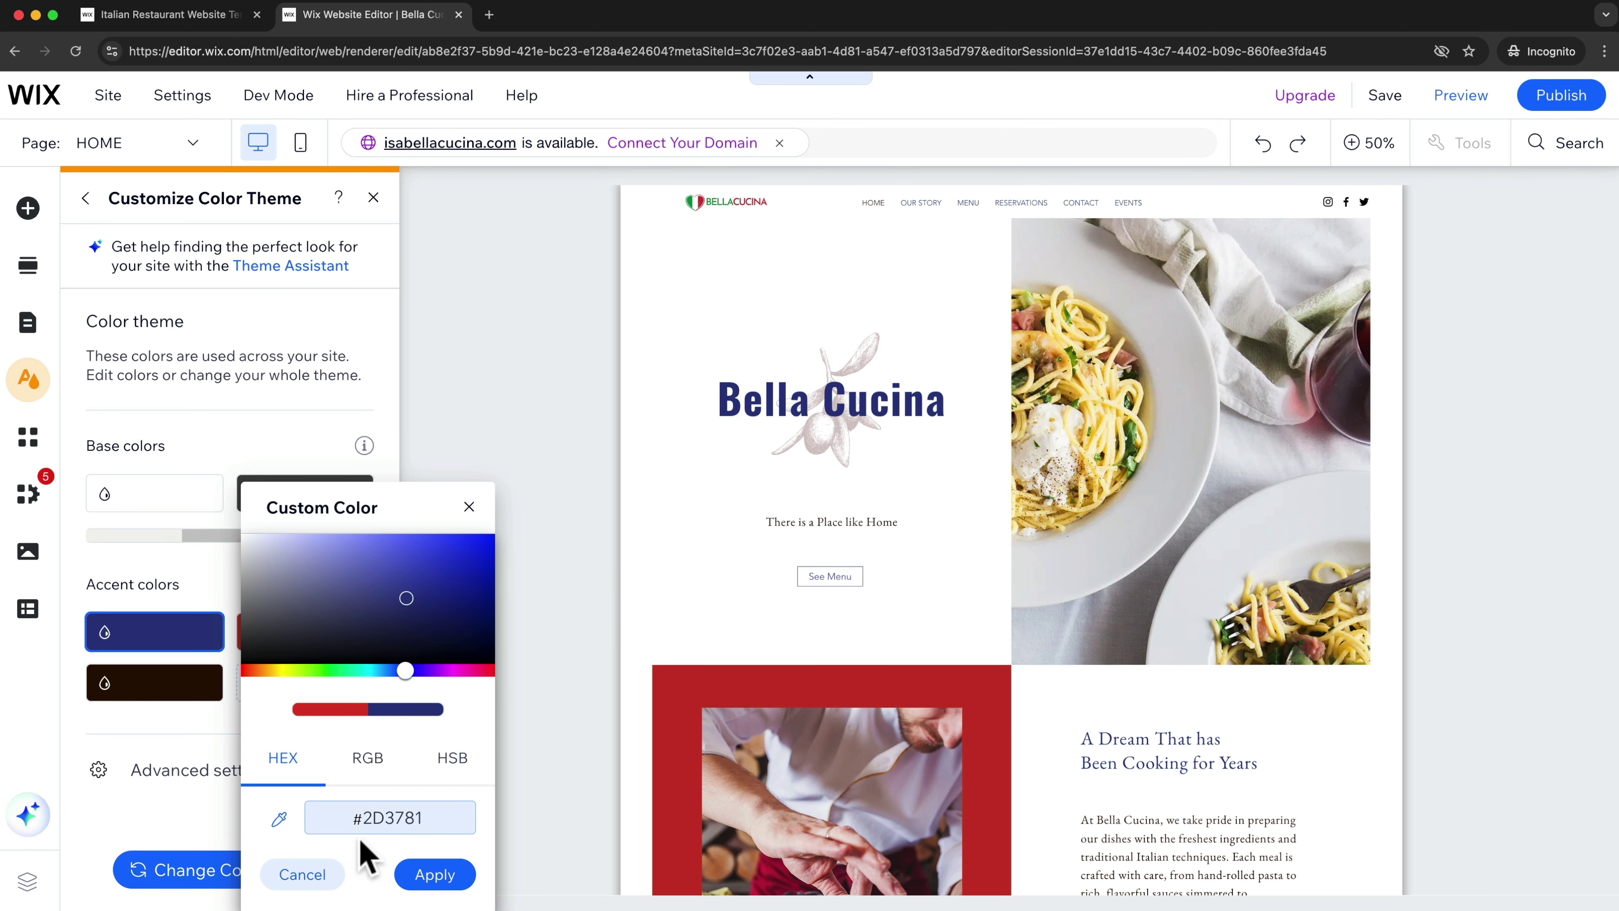
left_click(302, 873)
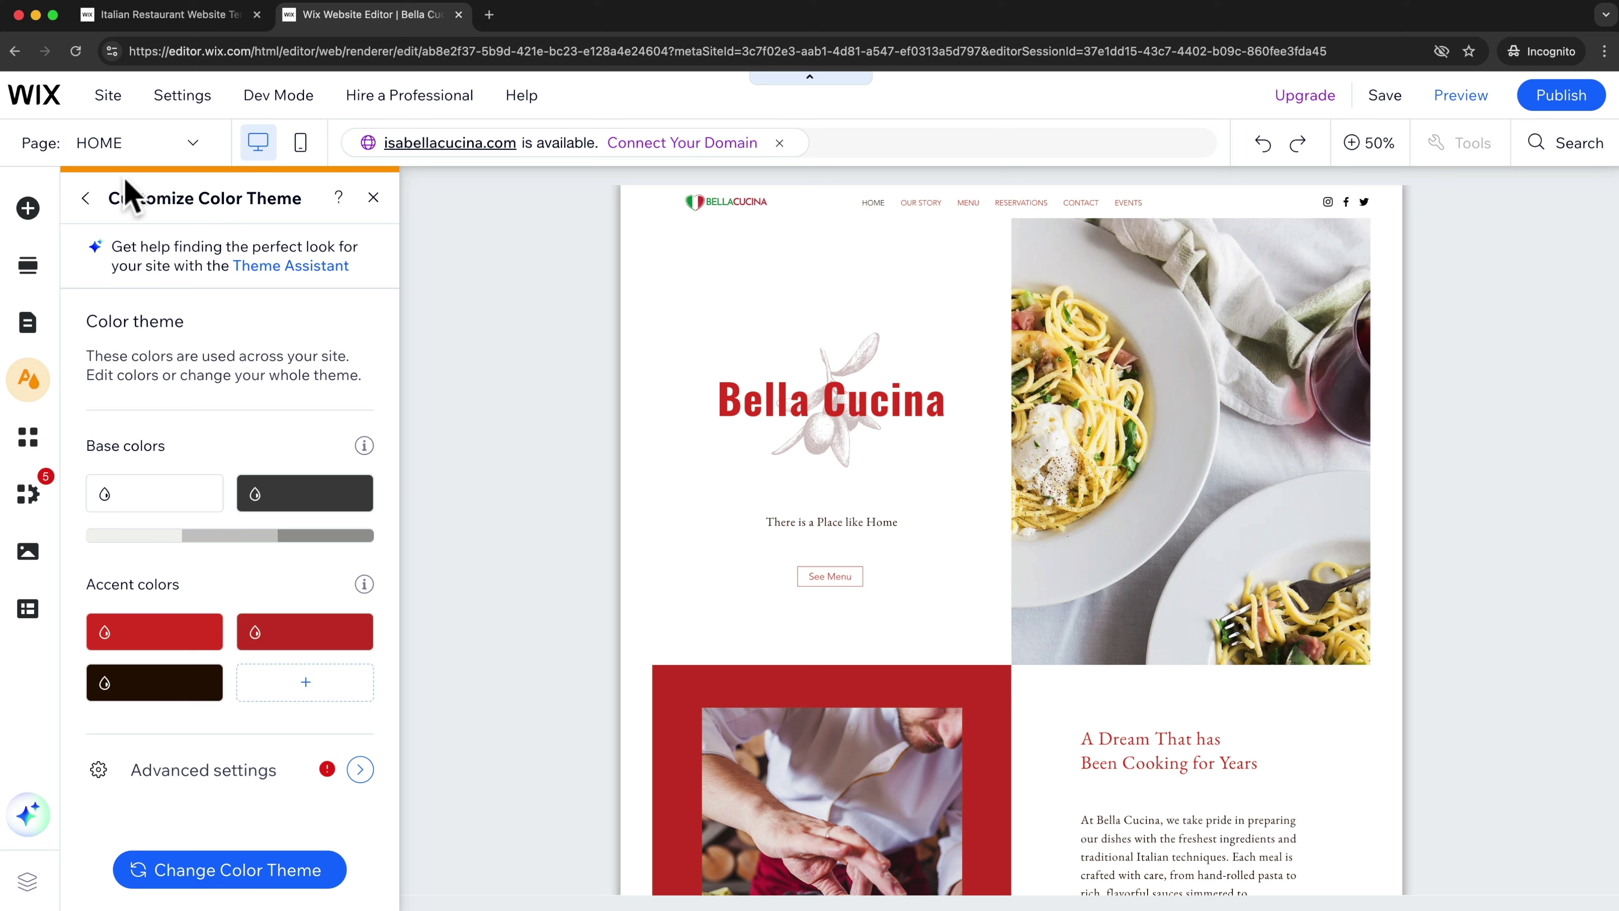
left_click(84, 198)
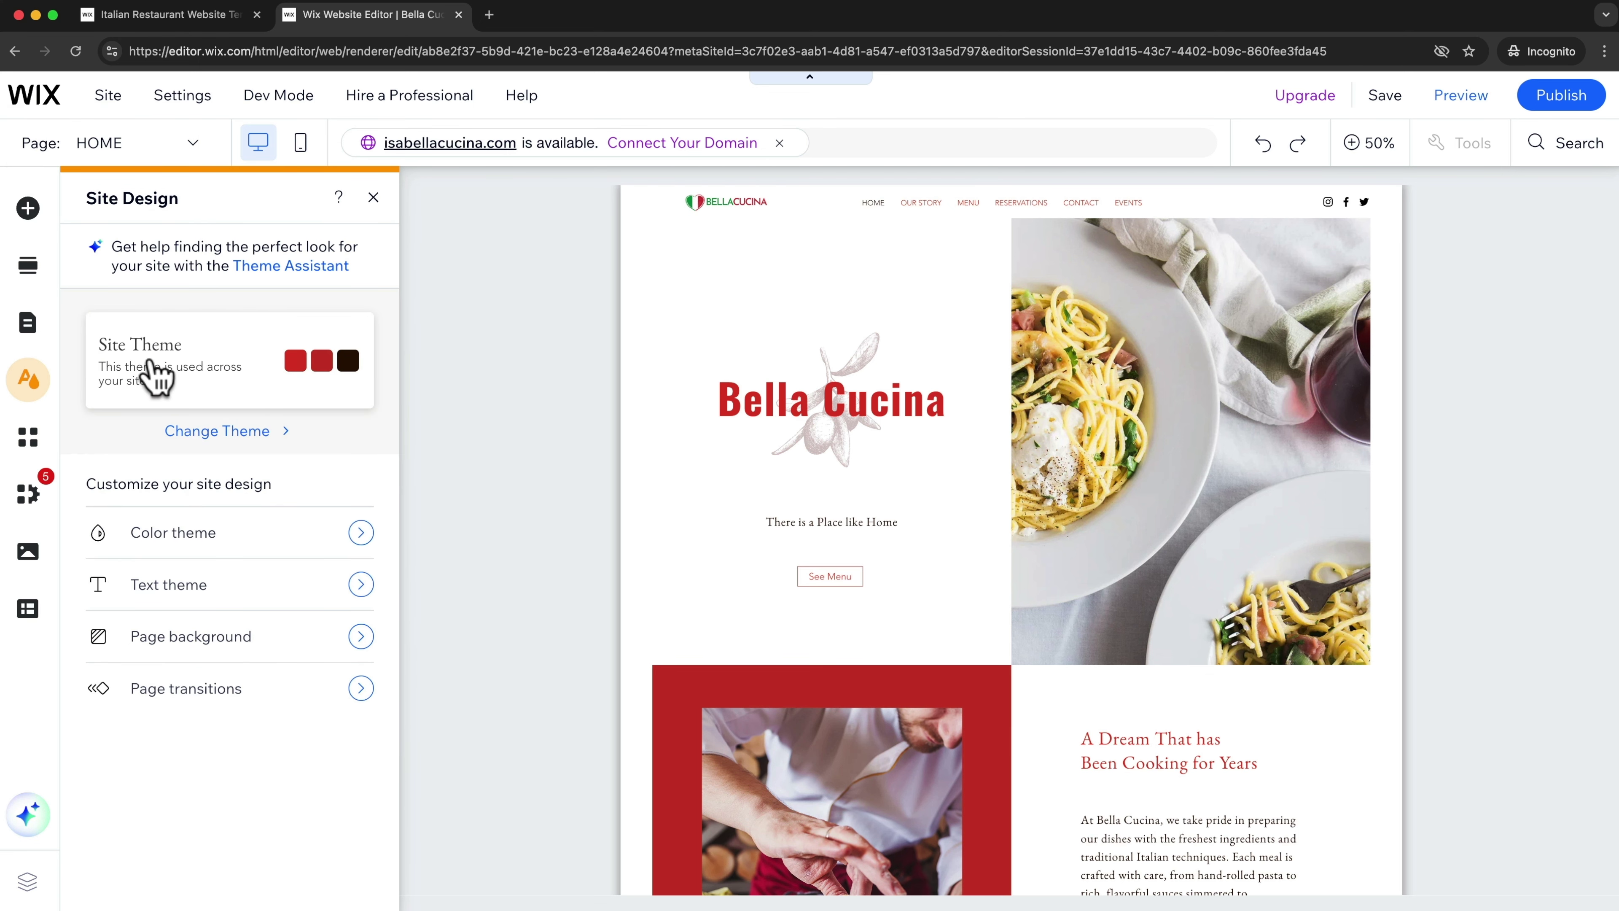
Step: Try the Energetic, Dynamic and Nostalgic featured themes on the site, and reselect the original Site Theme
left_click(253, 373)
left_click(278, 445)
scroll(281, 442, "down", 3)
scroll(282, 444, "down", 2)
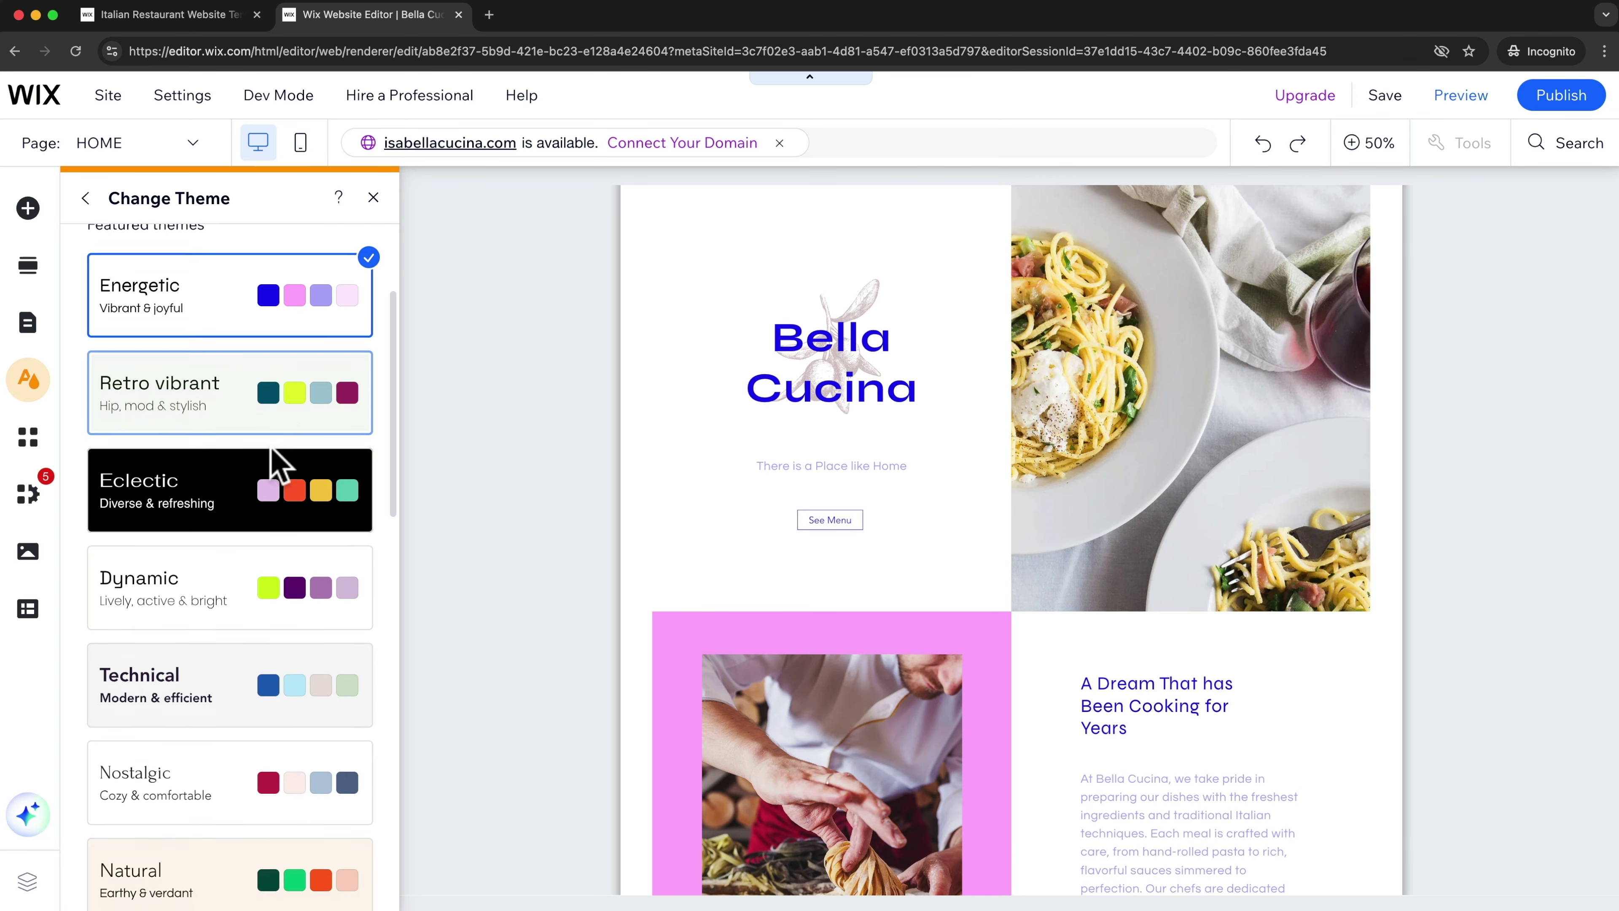
left_click(238, 572)
scroll(836, 600, "down", 3)
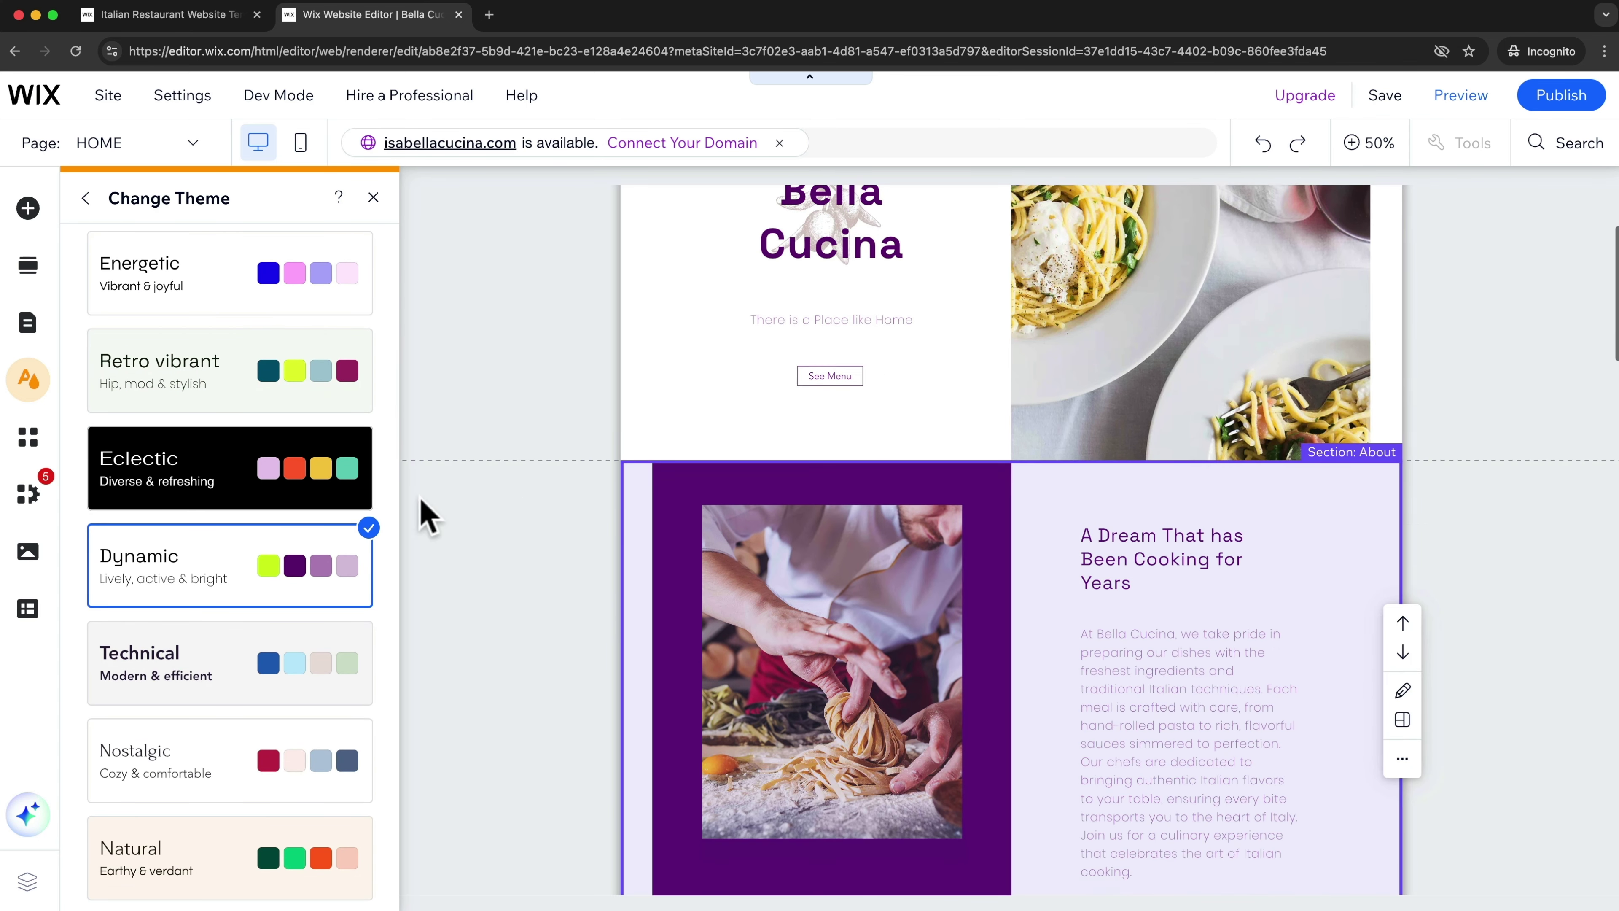
left_click(232, 759)
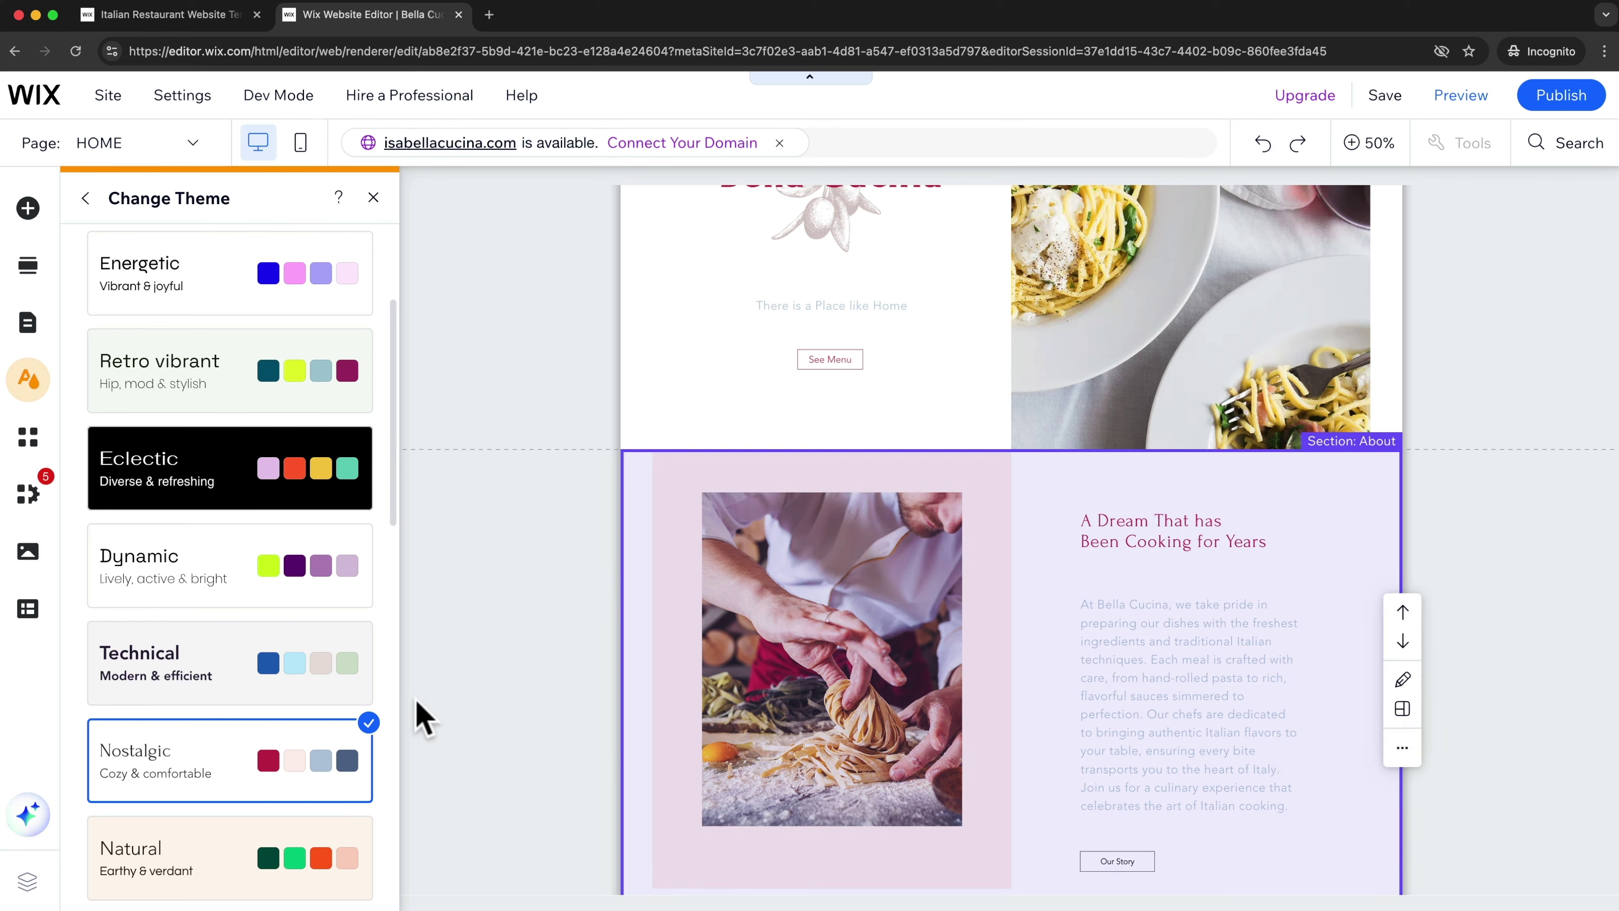
scroll(308, 568, "up", 3)
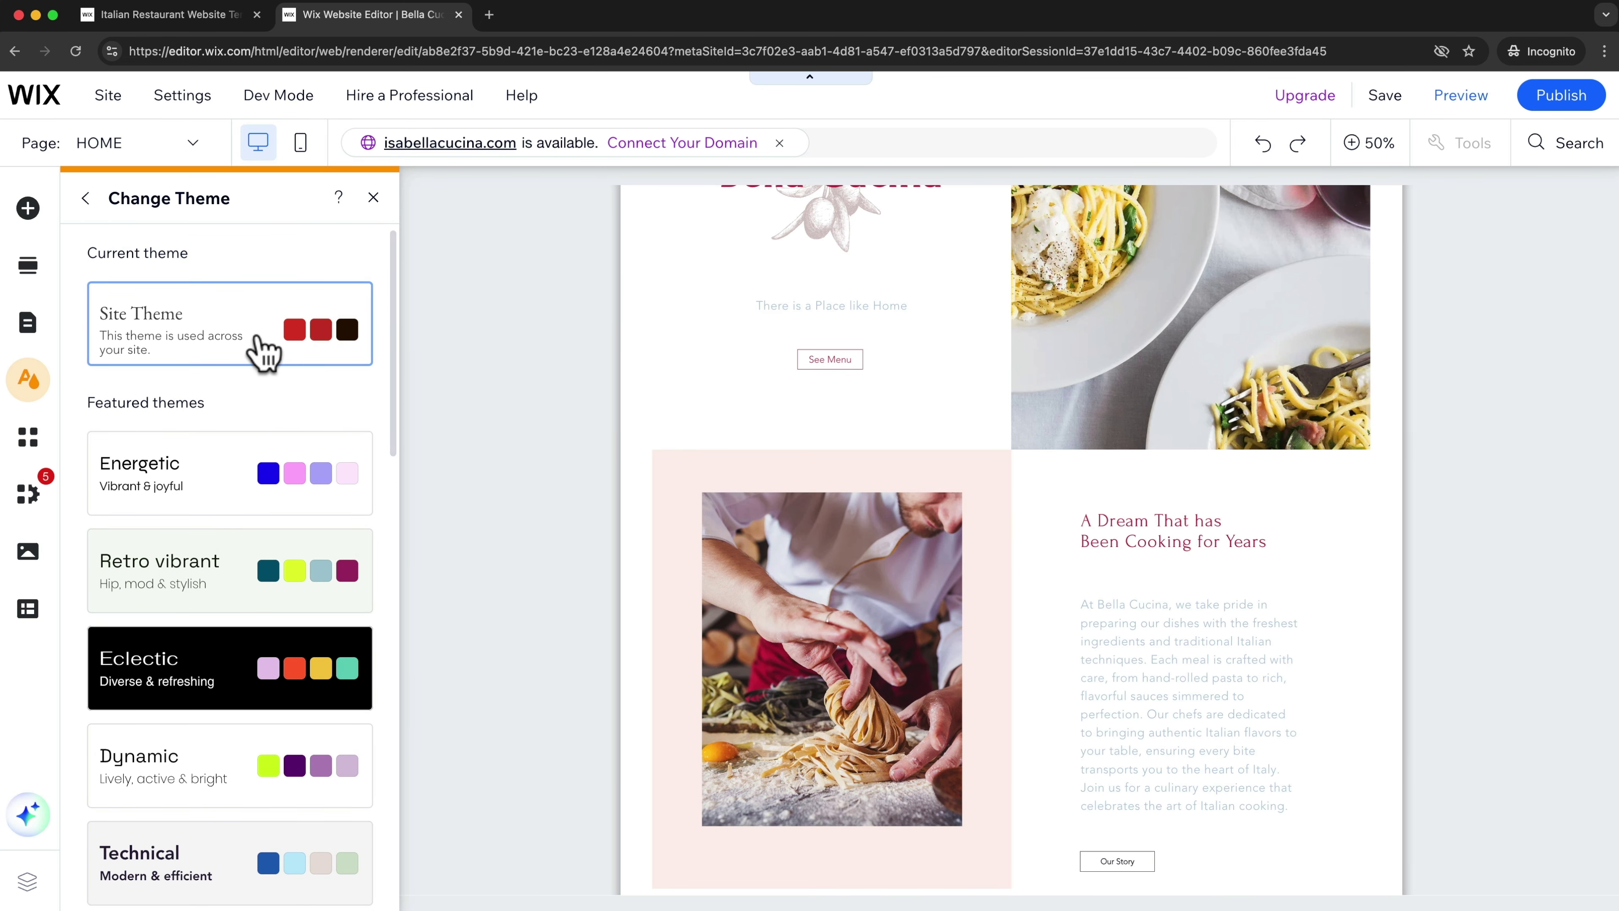
left_click(262, 359)
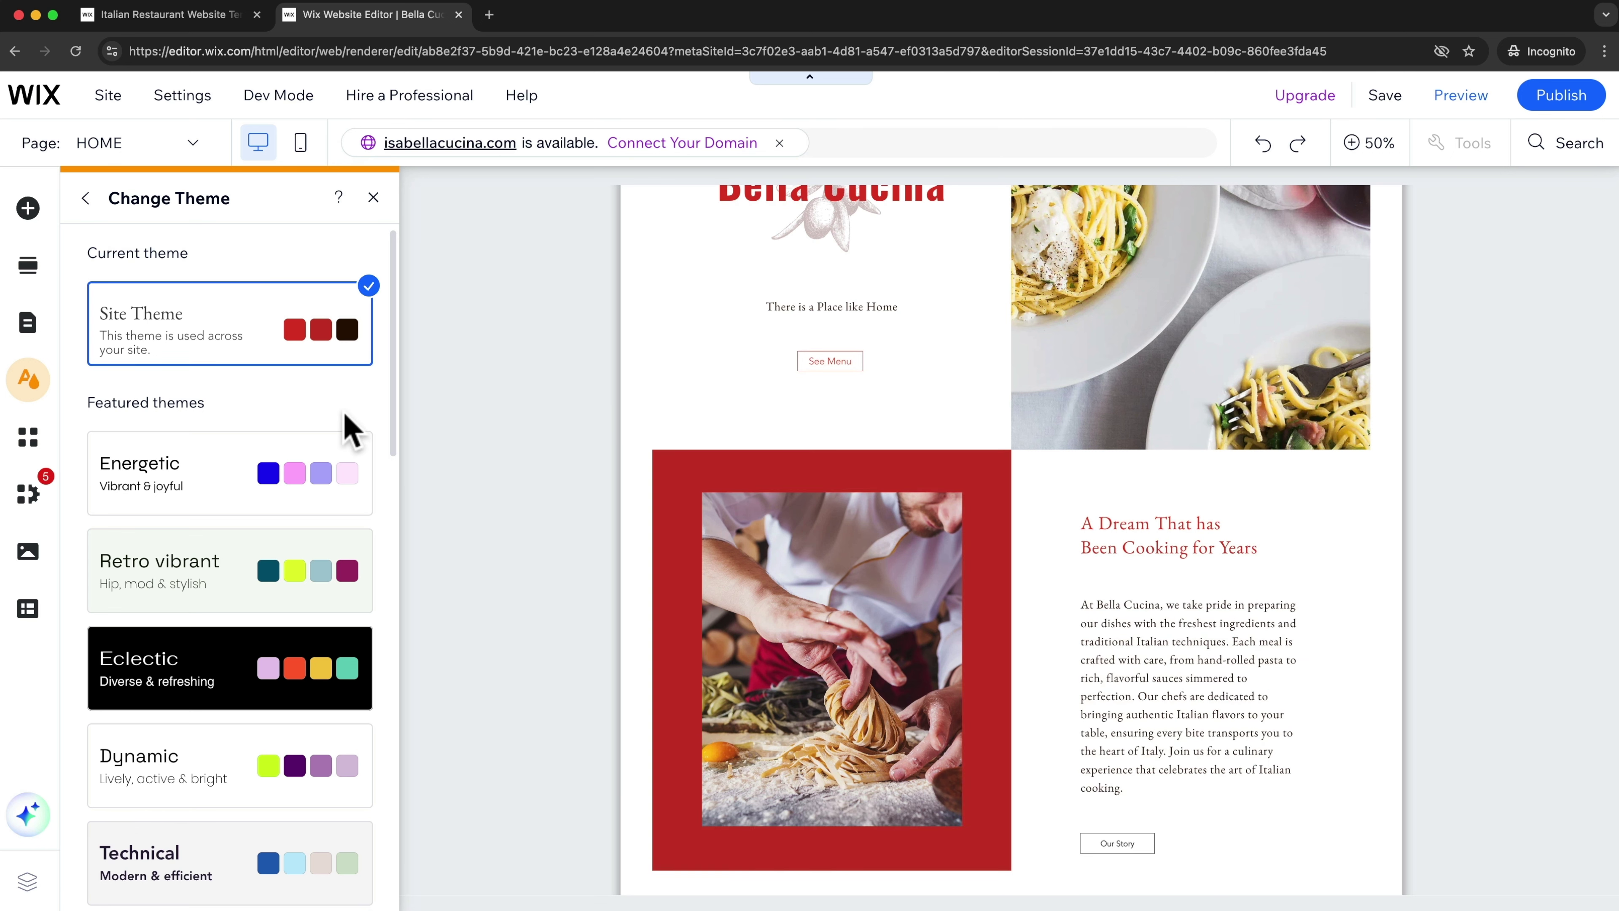
left_click(83, 199)
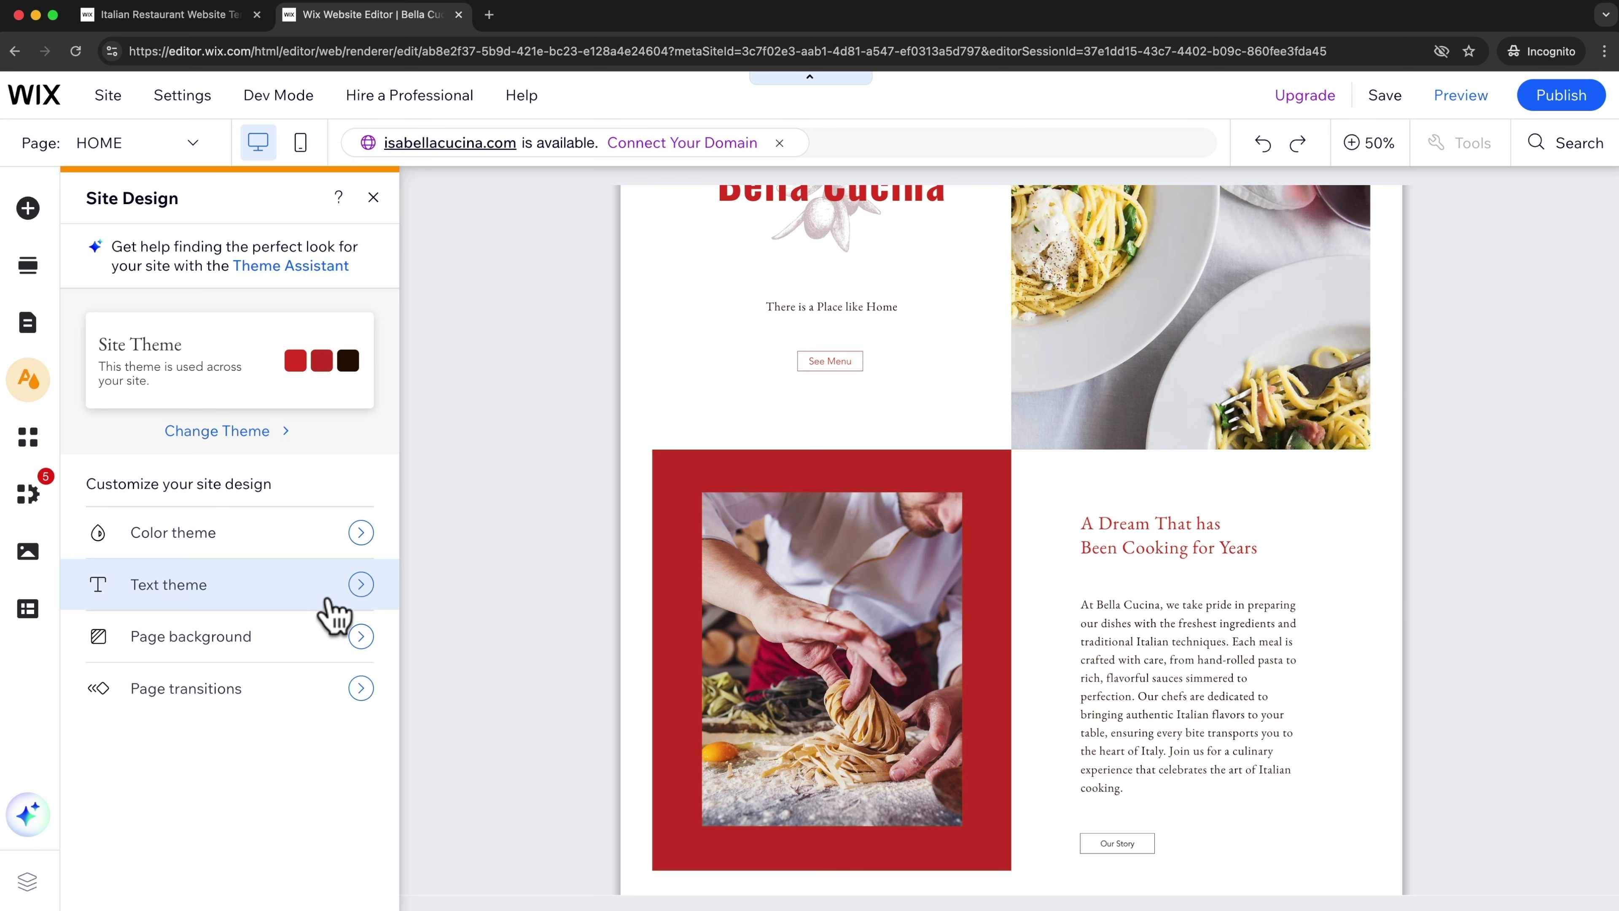
Step: Try Familjen Grotesk as the heading font in the site's text theme and look at the paragraph font choices
left_click(308, 594)
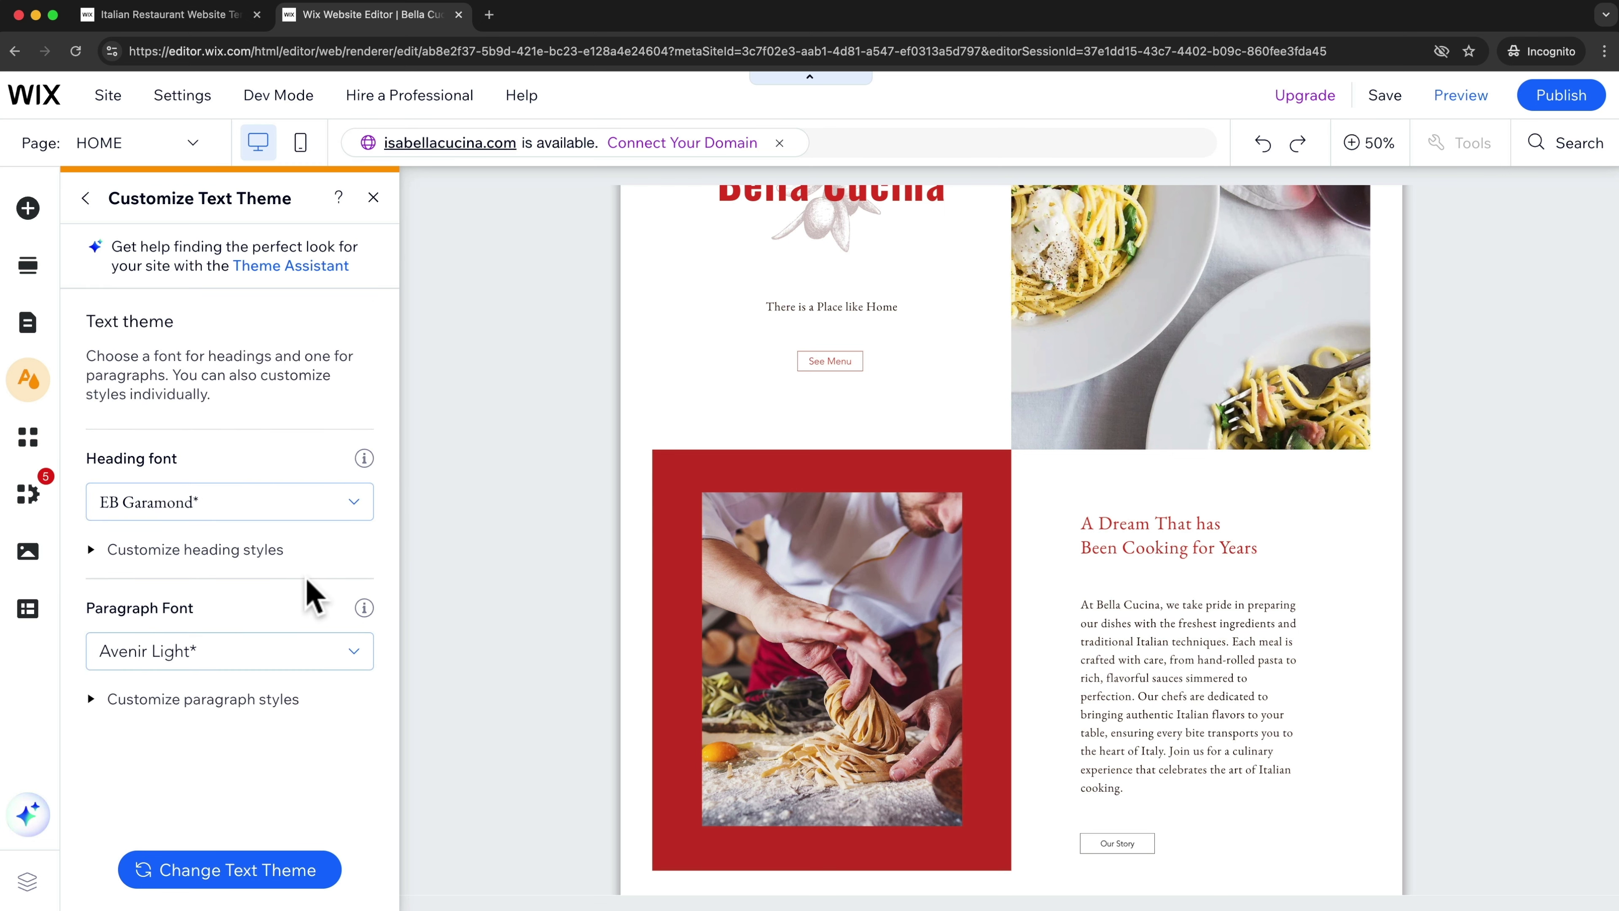
left_click(321, 513)
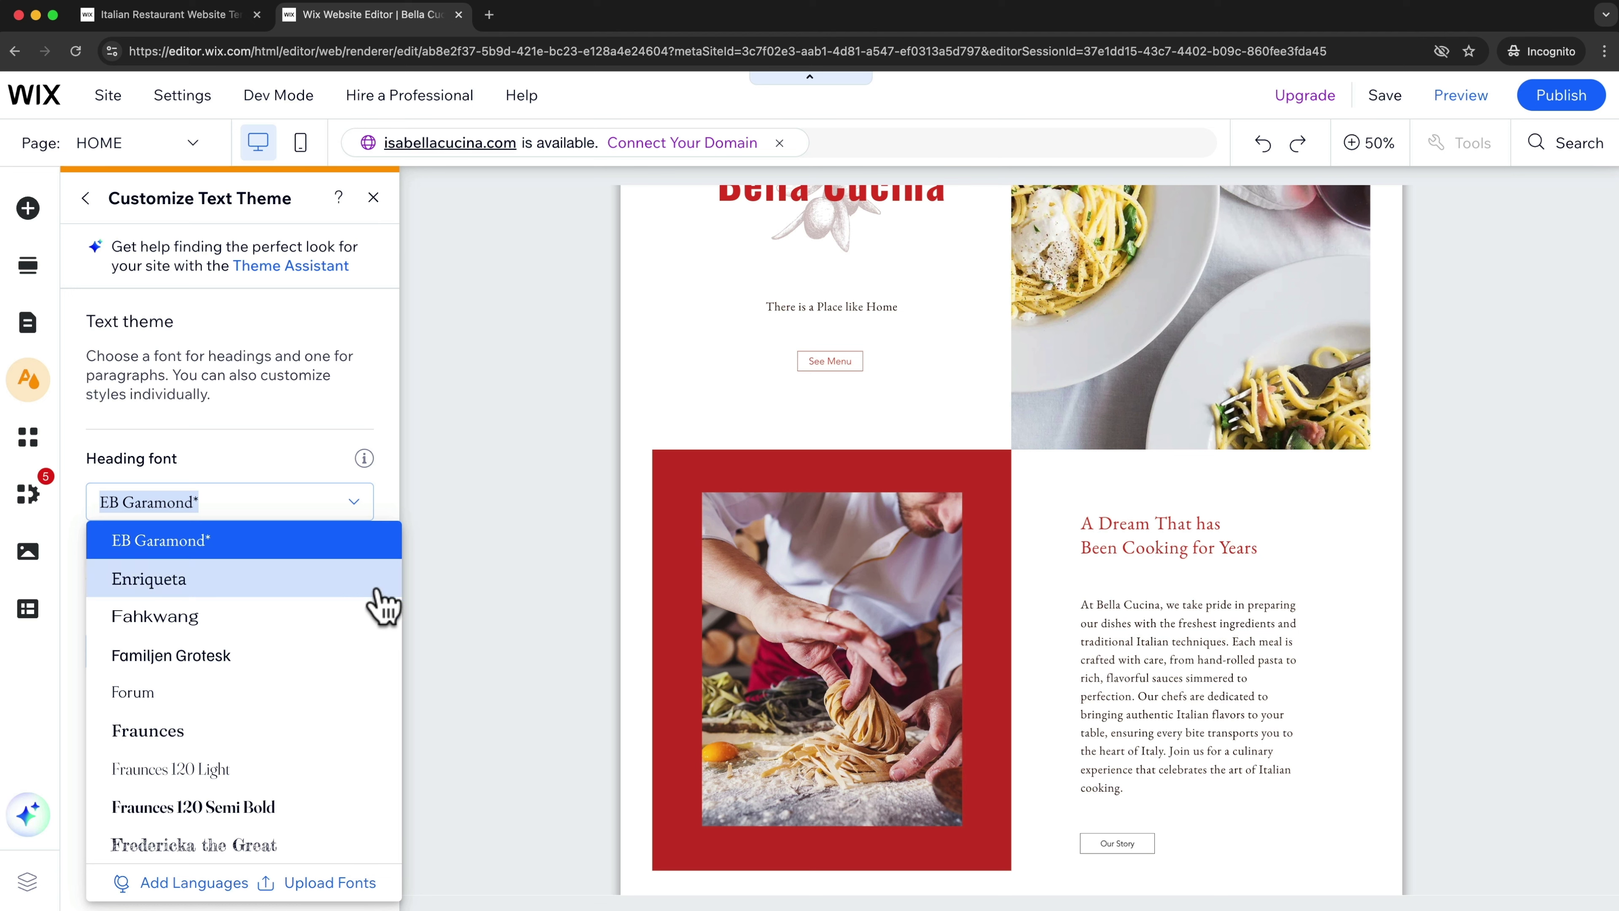
left_click(182, 660)
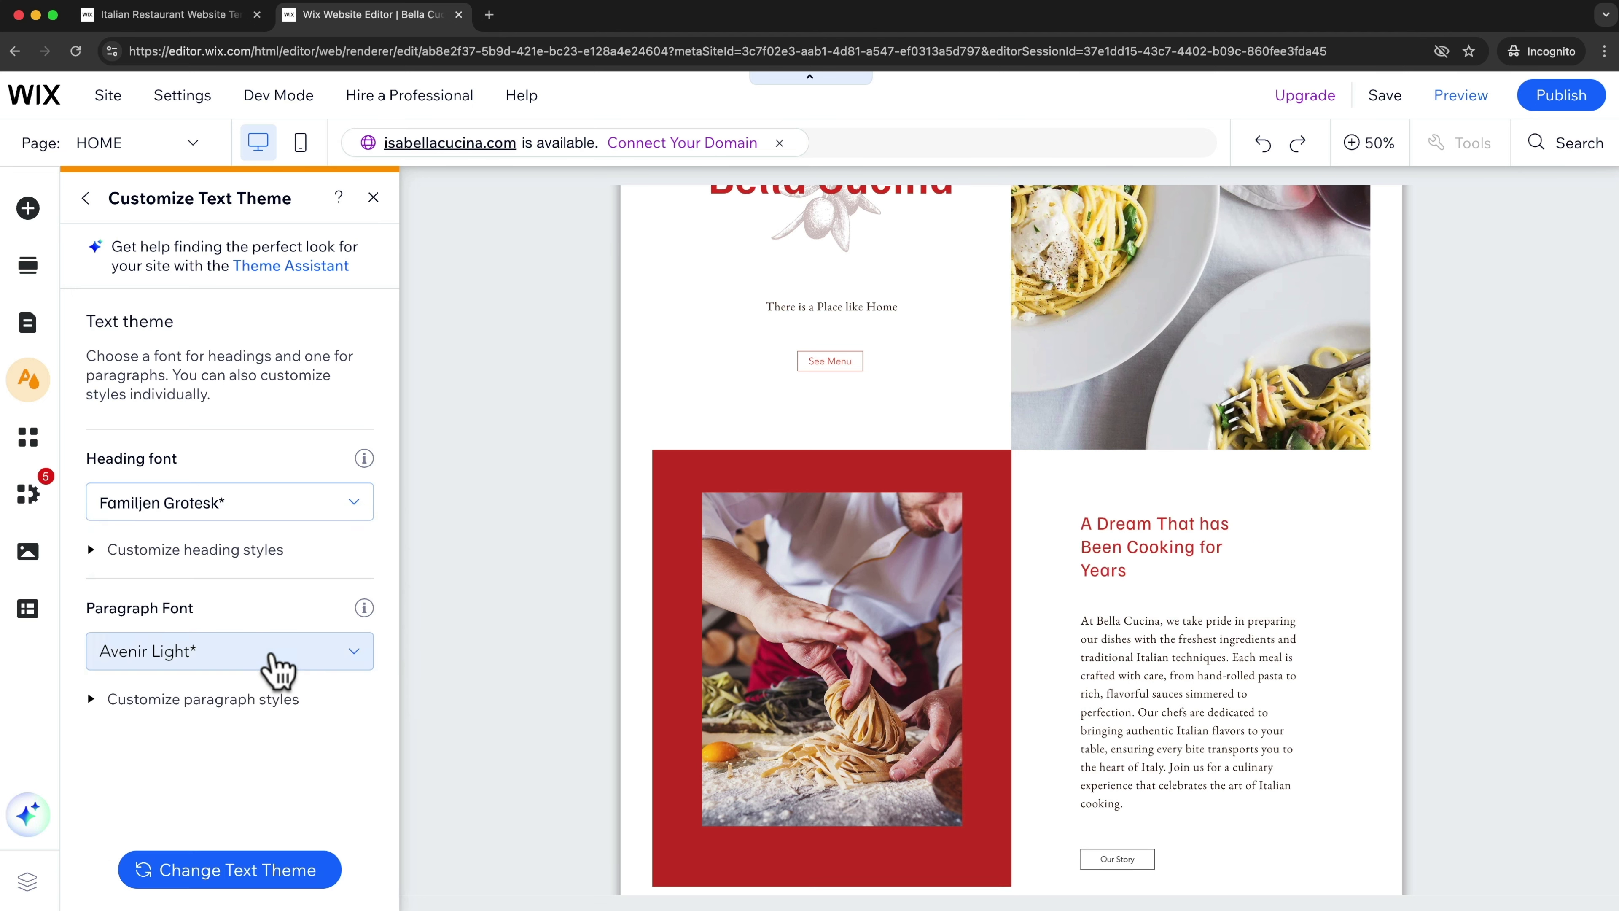
scroll(893, 701, "up", 3)
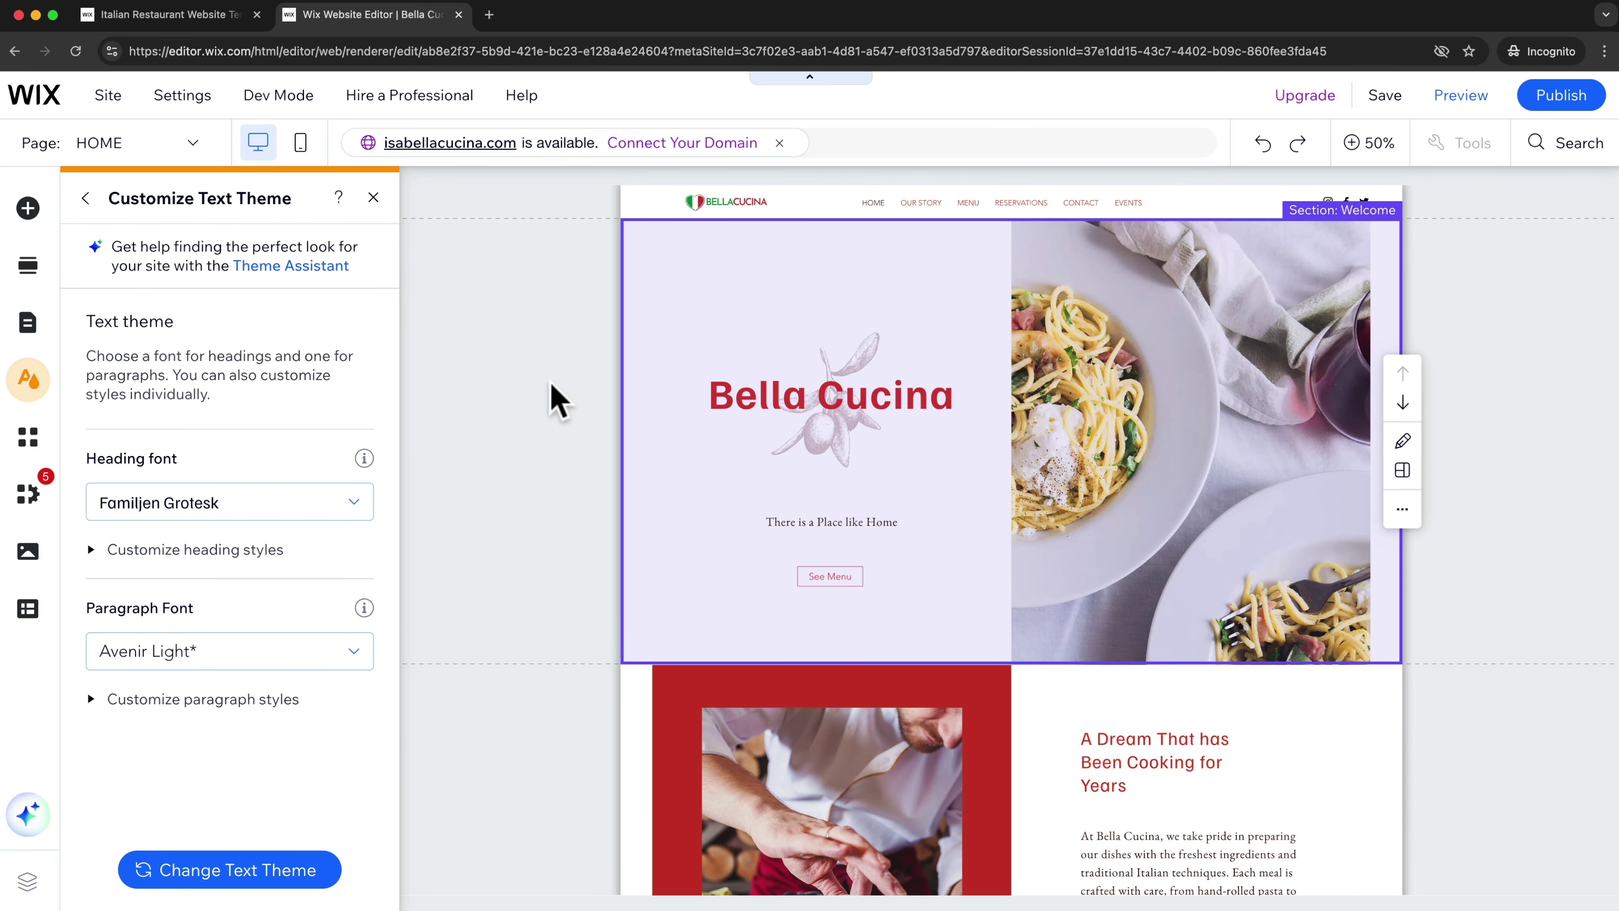
left_click(227, 657)
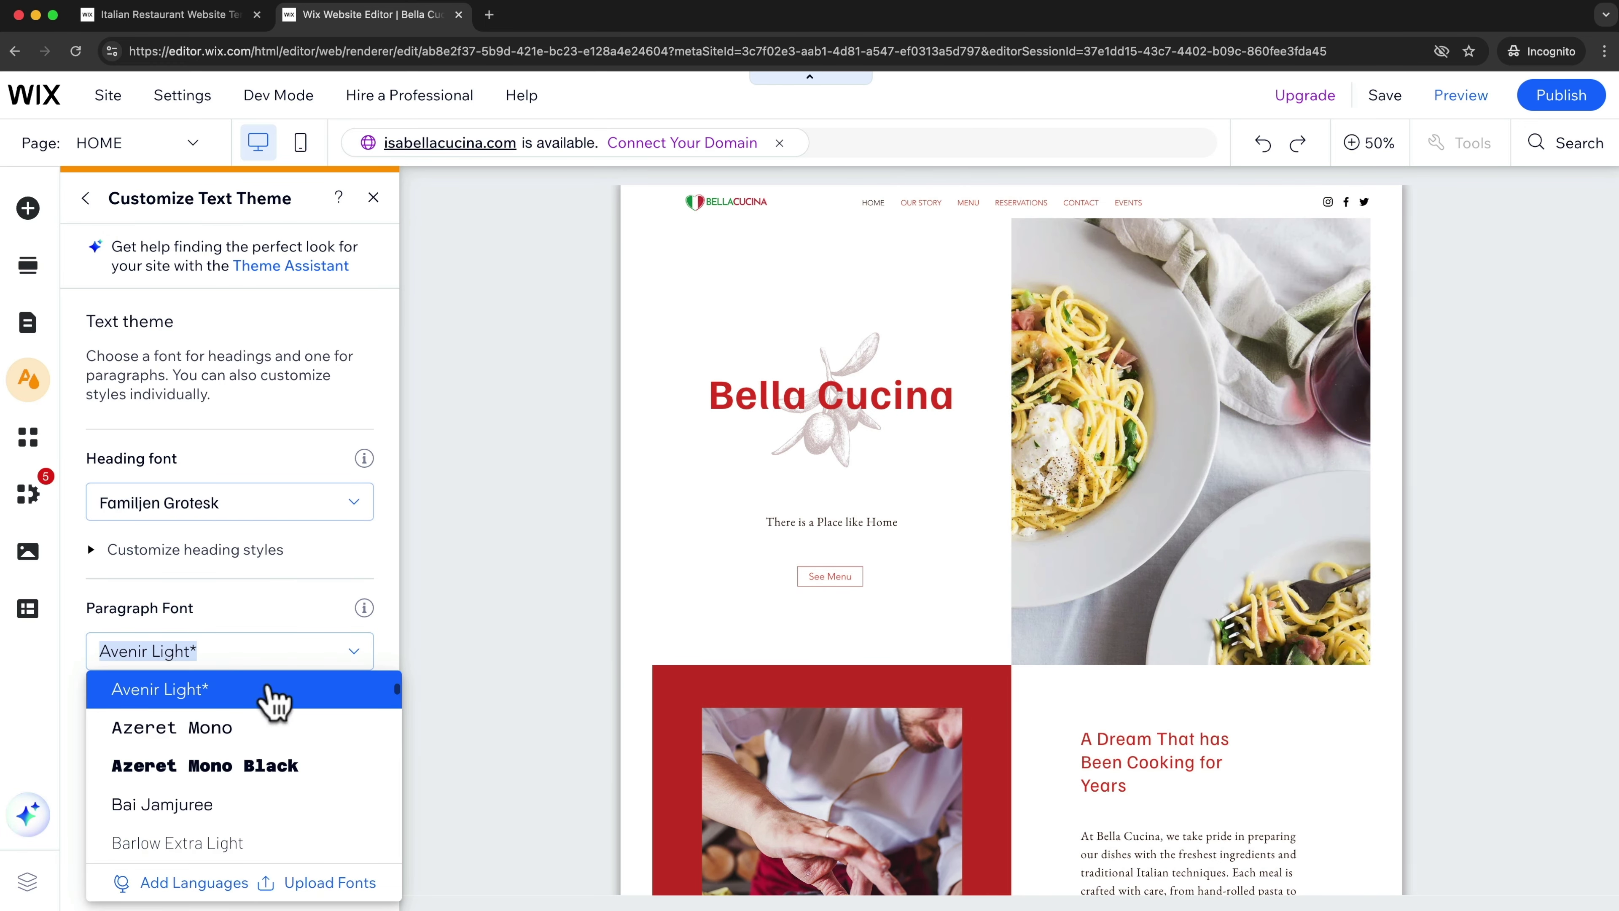
left_click(294, 622)
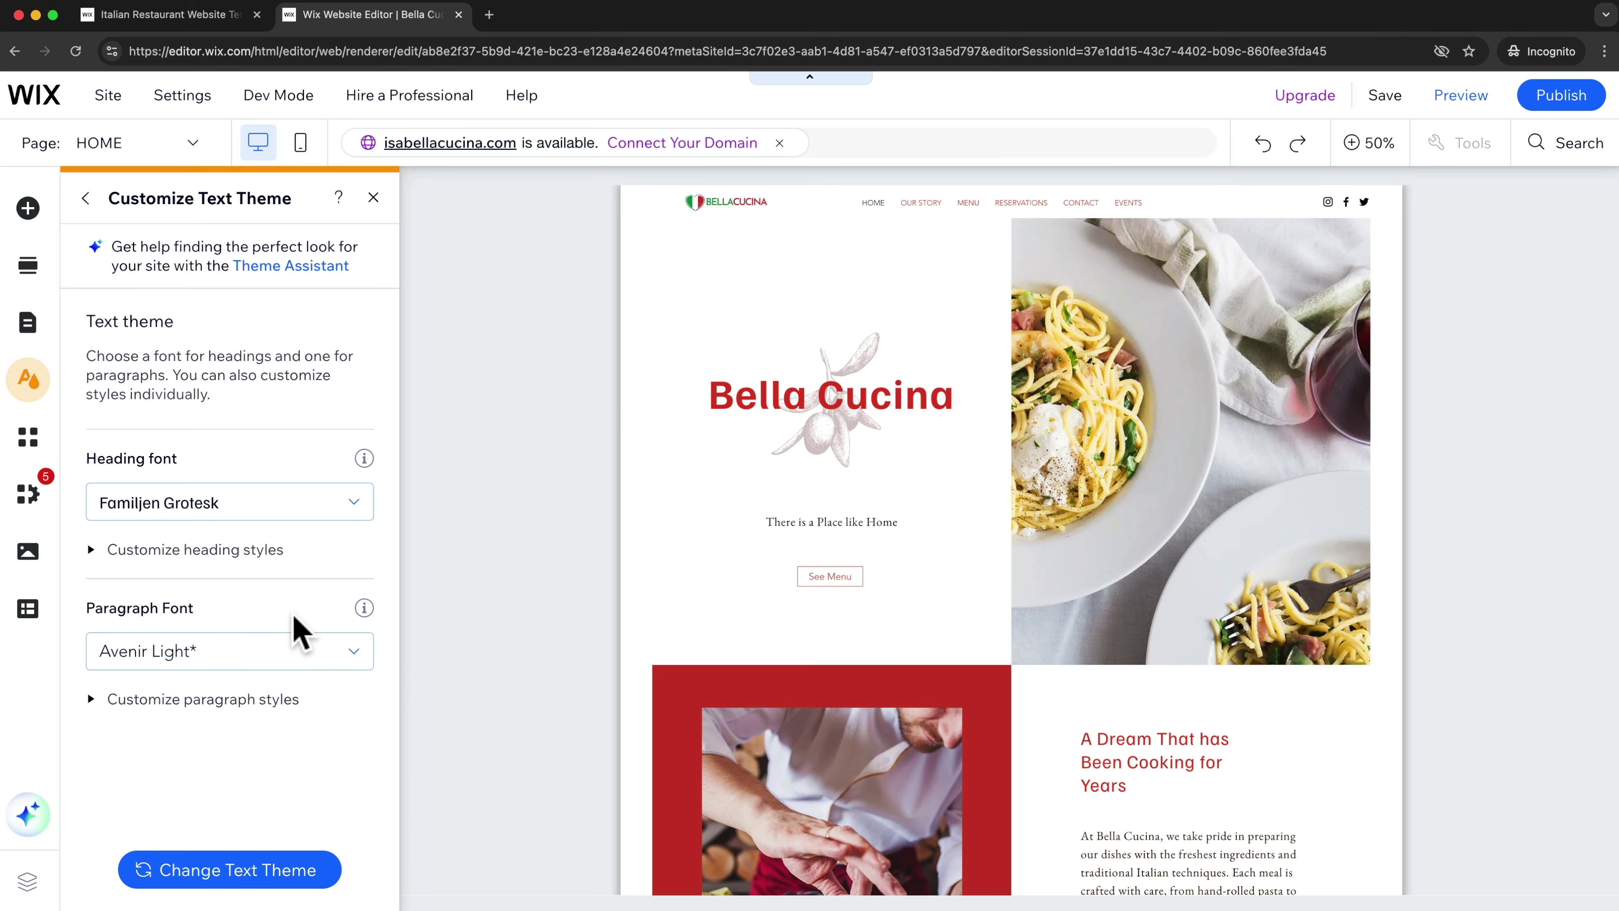
left_click(758, 498)
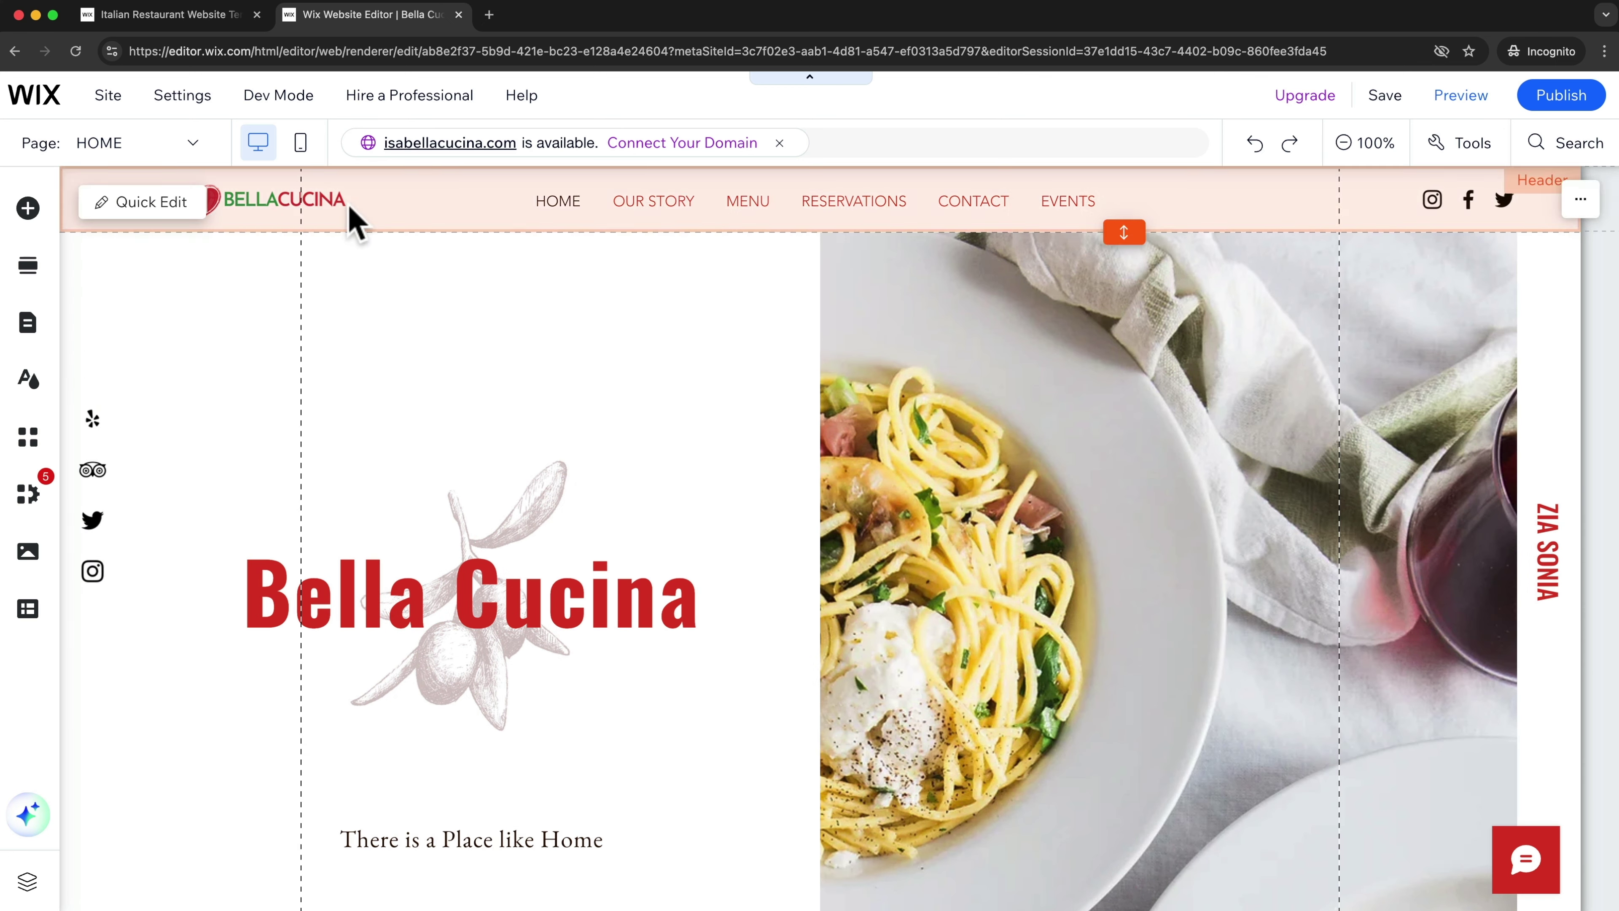
Step: In the mobile layout, move the header logo to the left, clear of the social icons, and hide the social bar on mobile
left_click(302, 145)
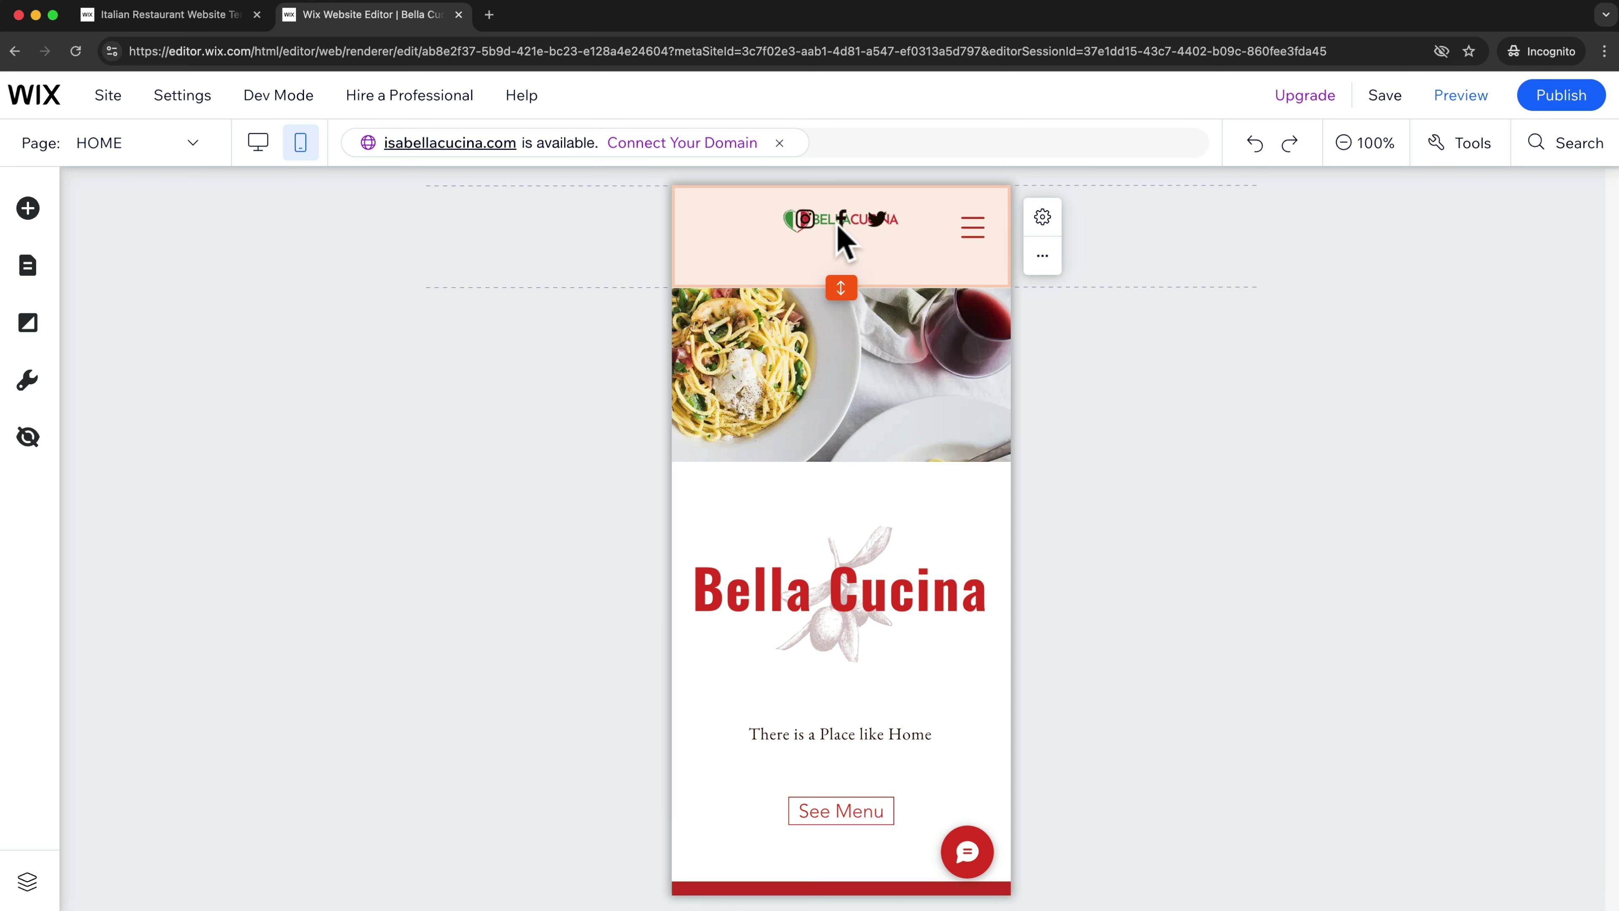
left_click(867, 236)
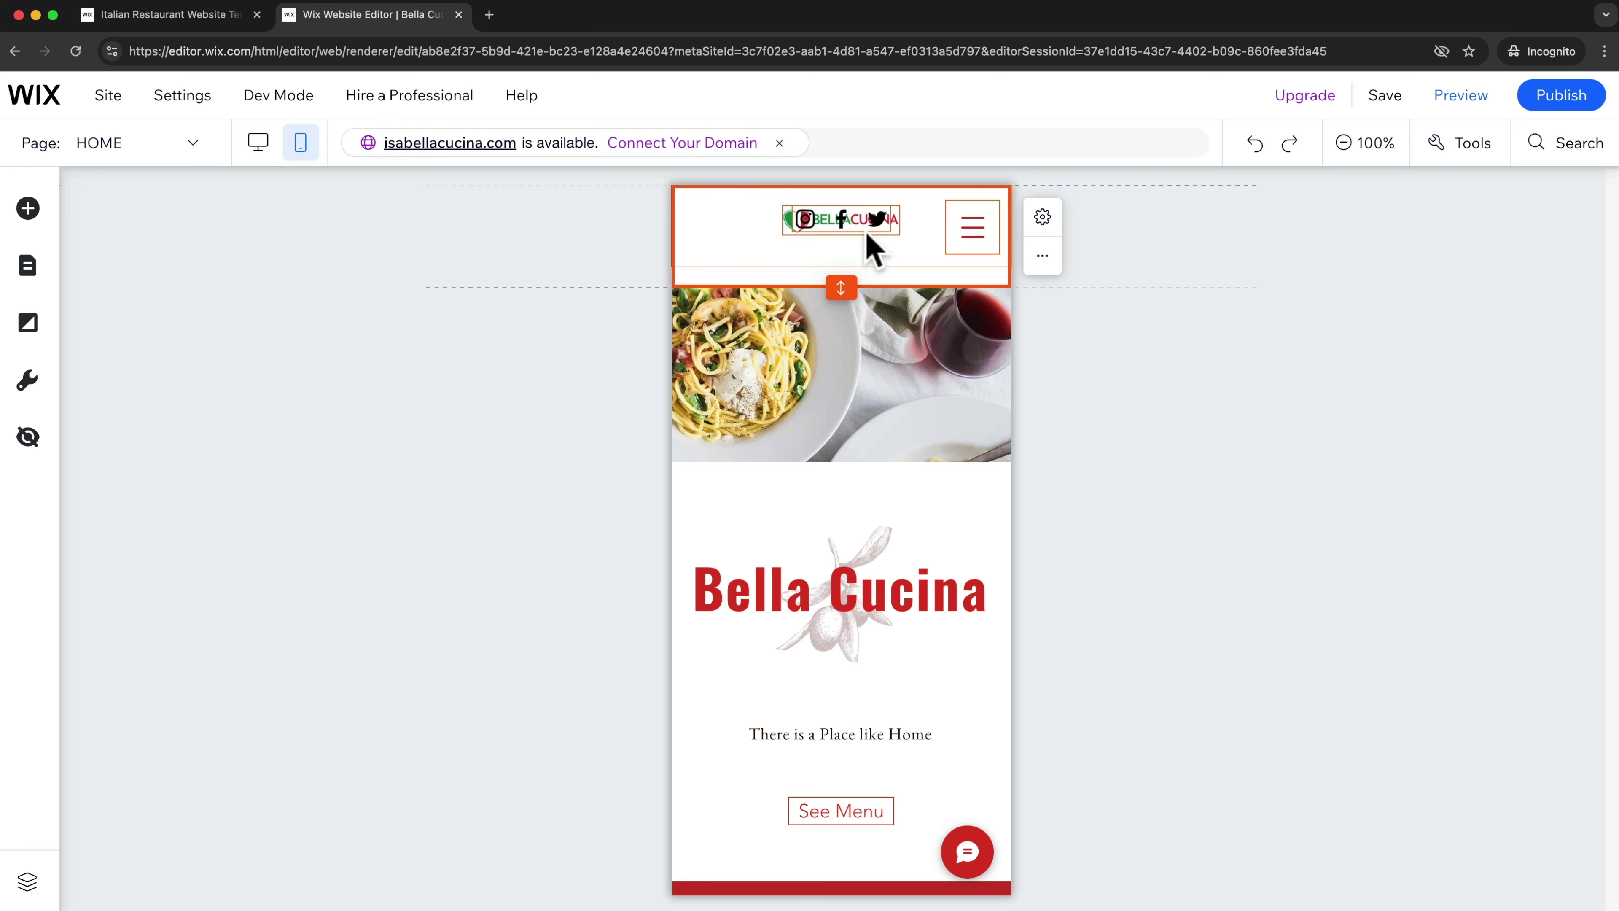
left_click_drag(881, 225, 759, 227)
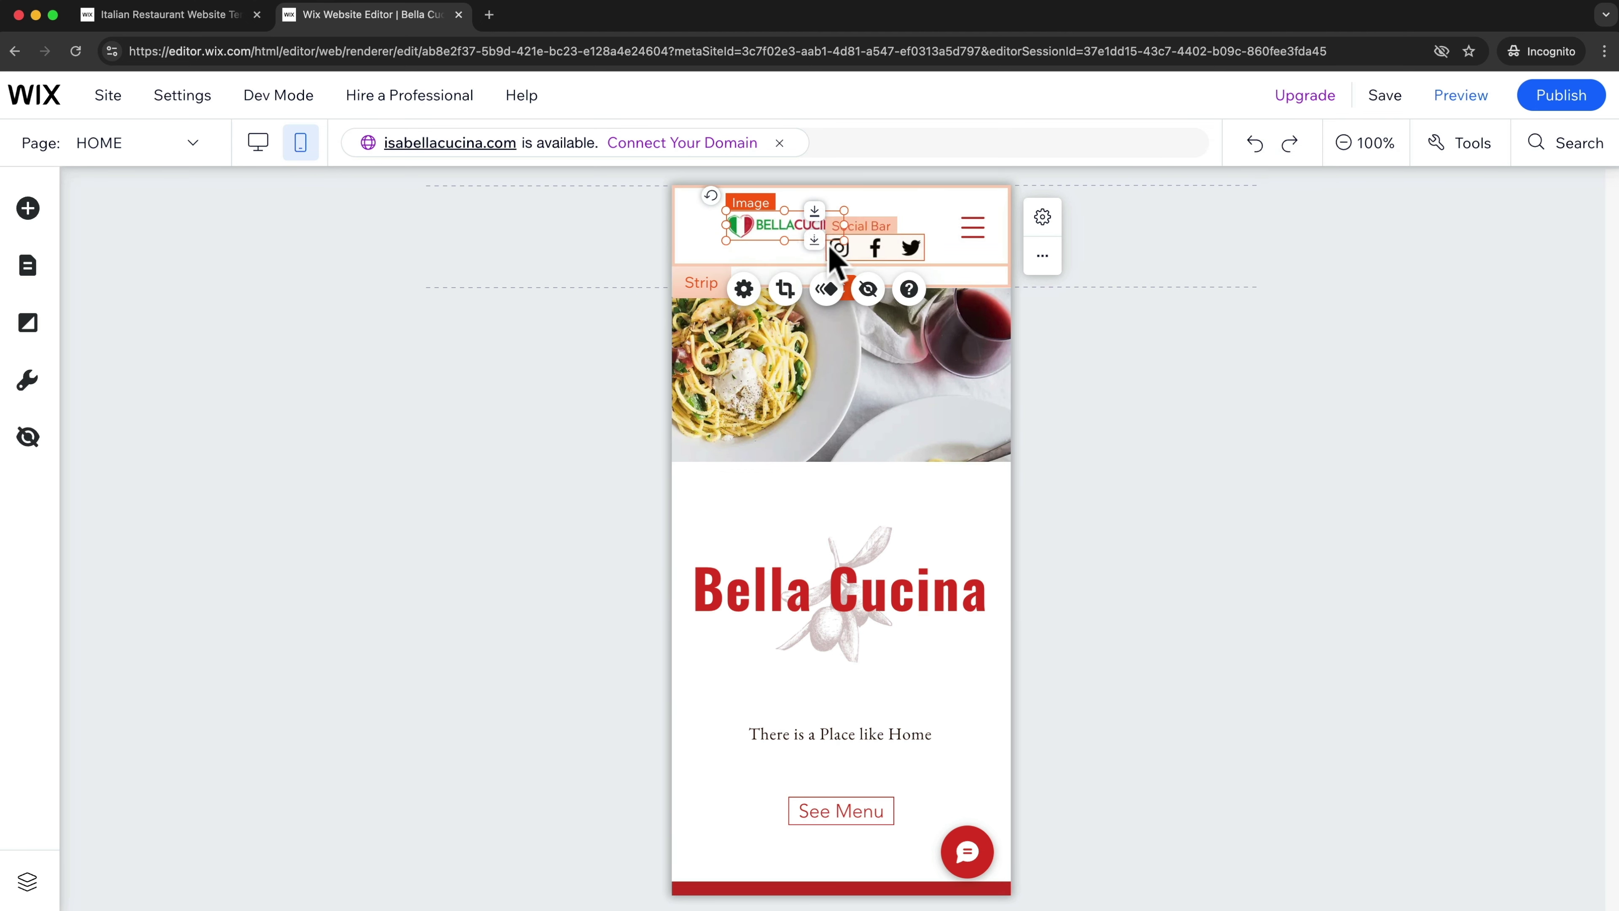
left_click(909, 249)
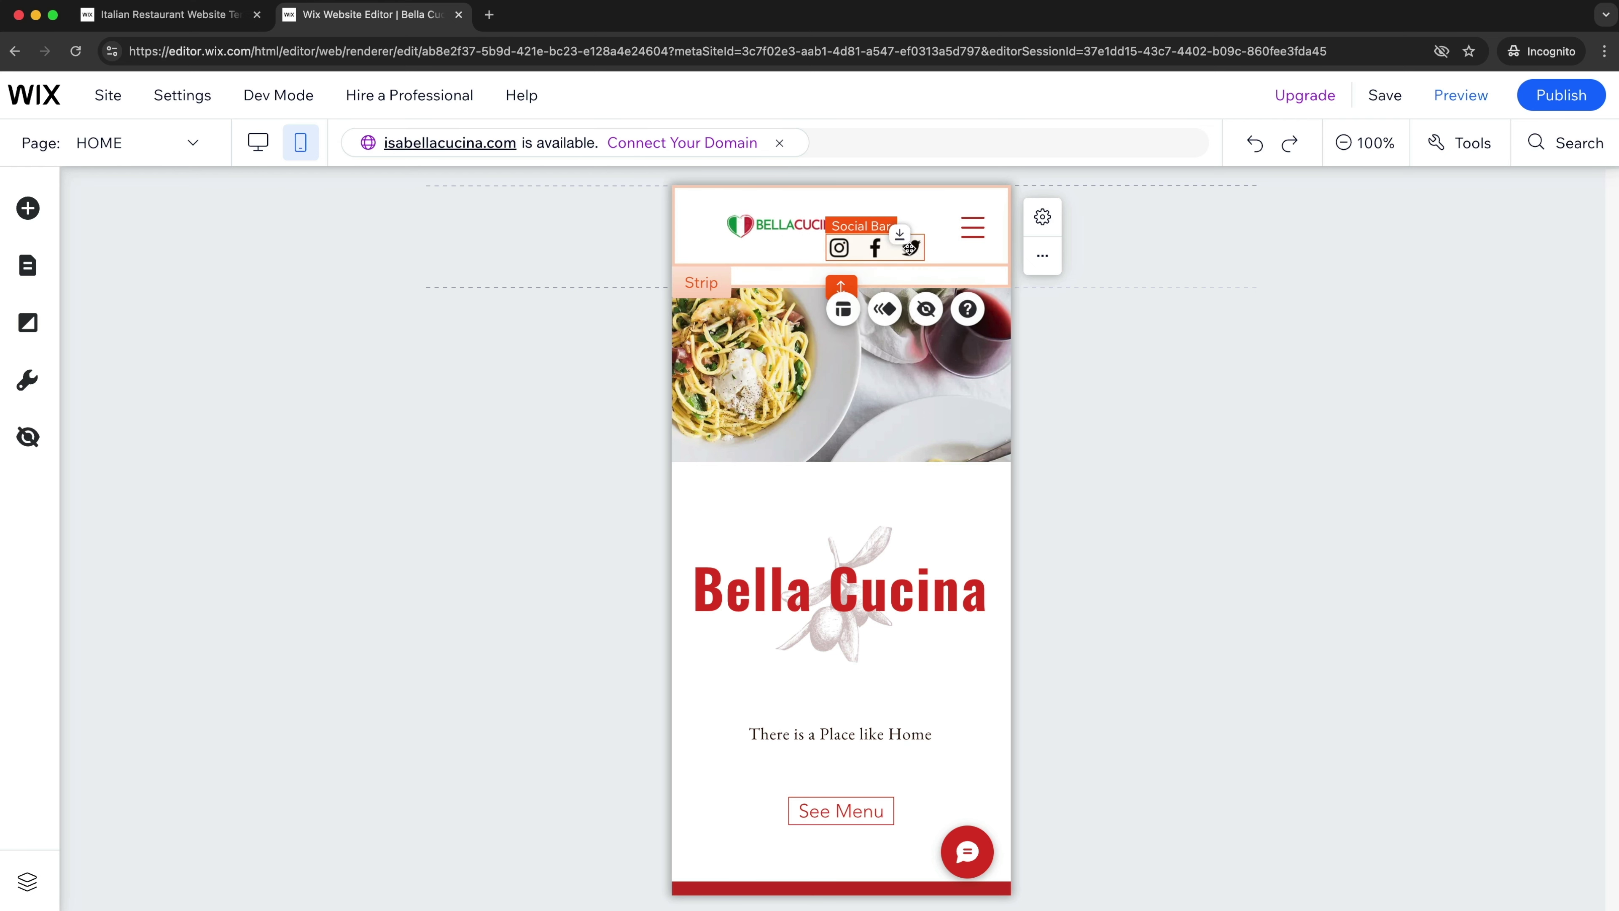
left_click(927, 310)
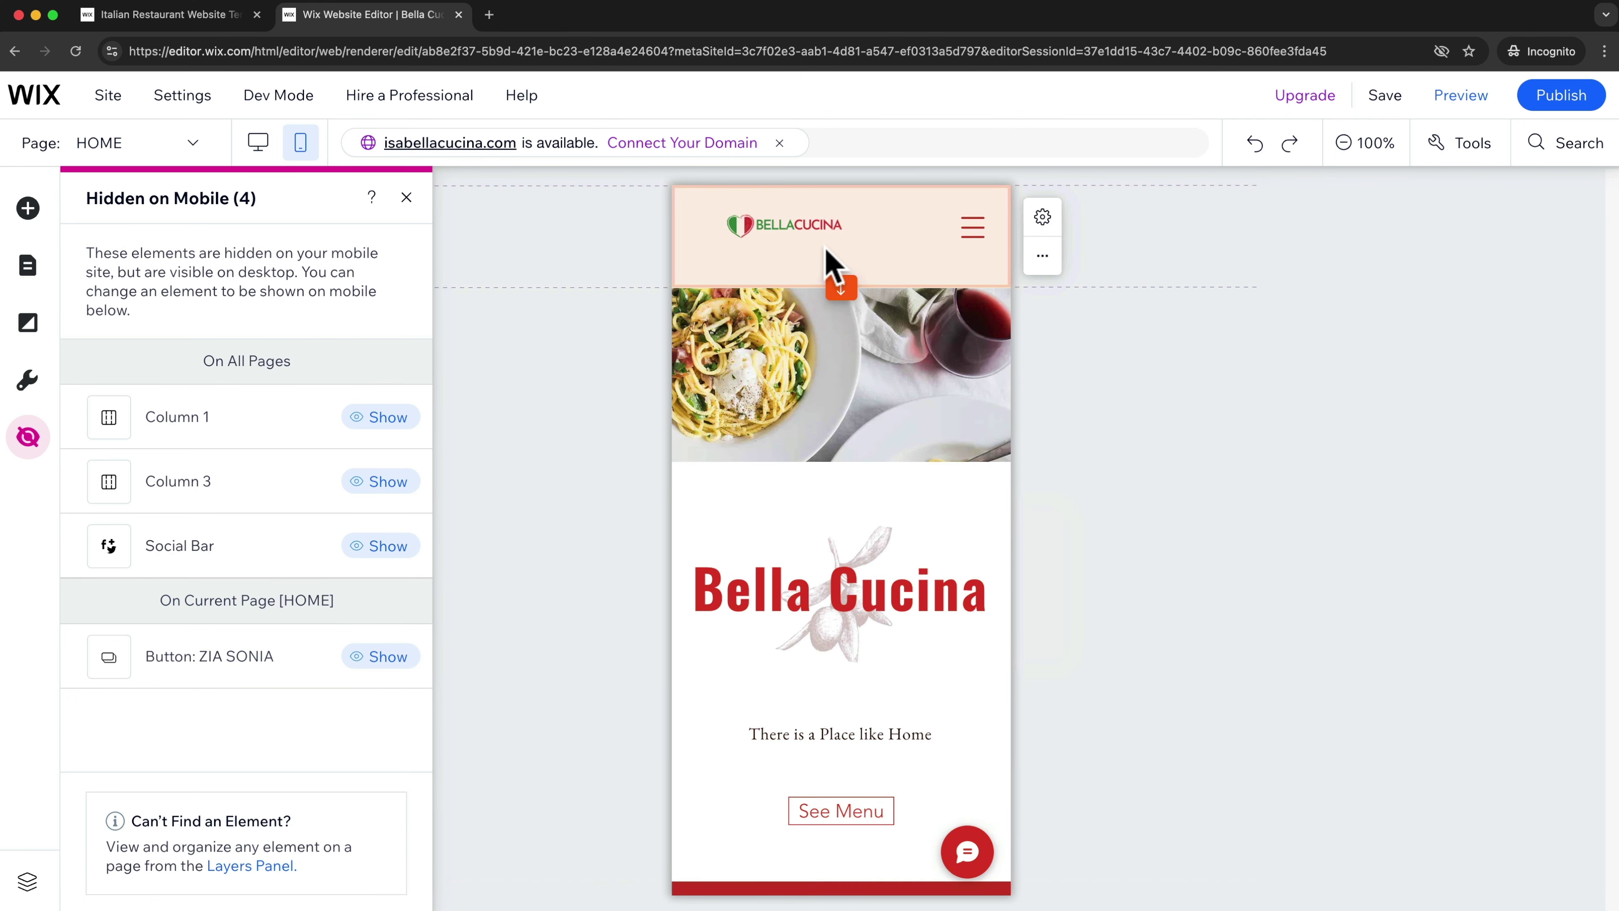
left_click(868, 250)
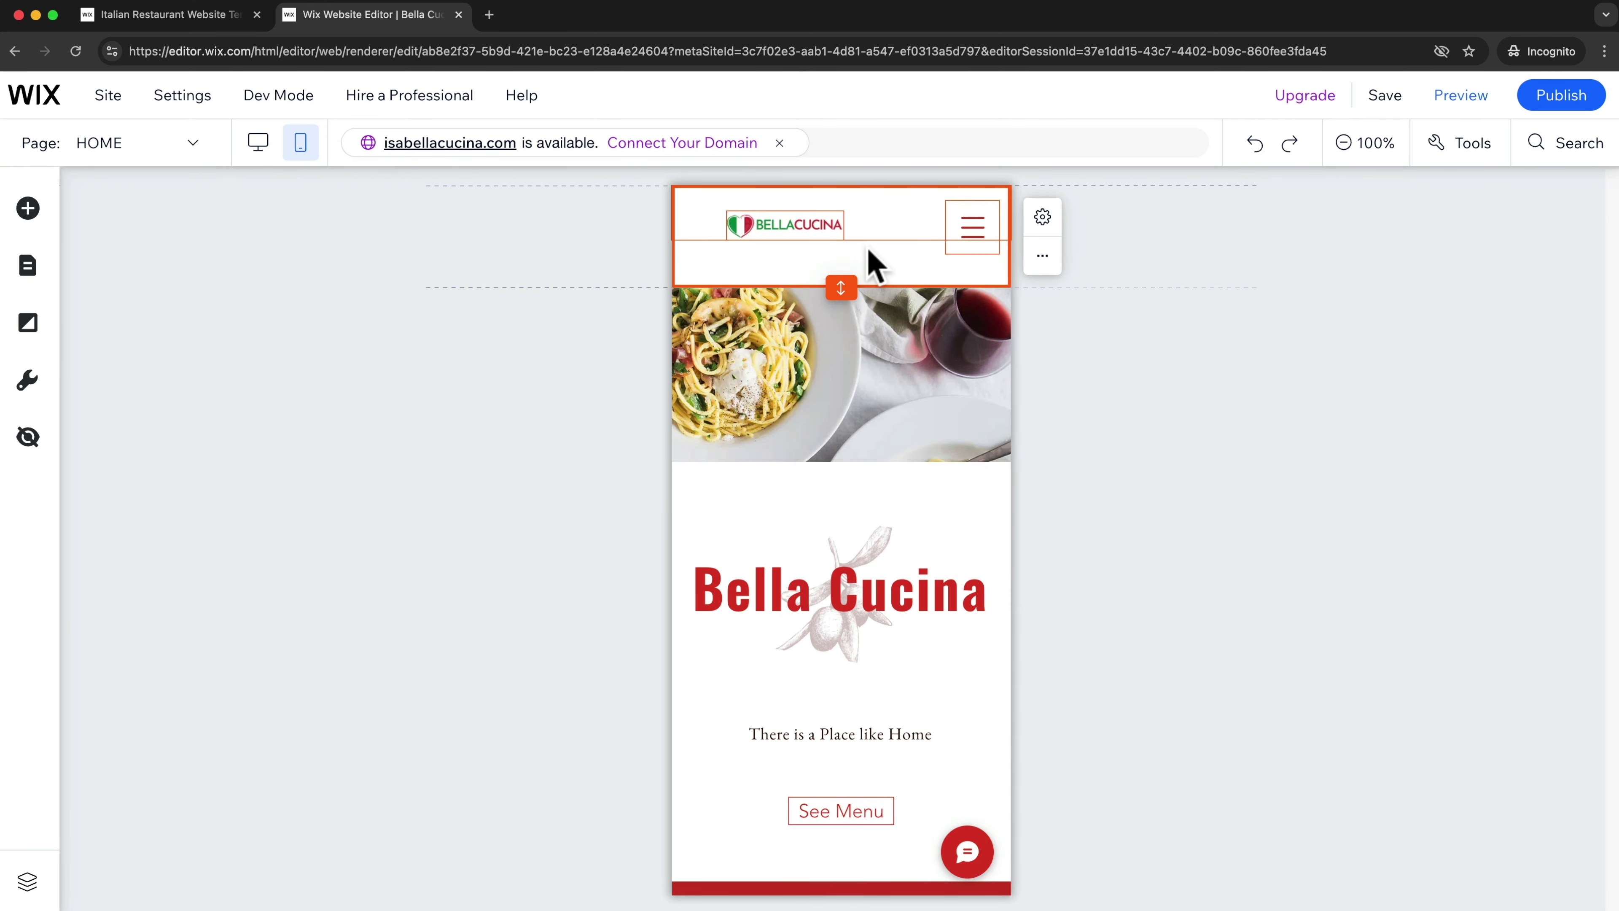
Step: Enlarge the logo toward the left side of the mobile header and shorten the header to end just below the menu icon
left_click(830, 232)
left_click_drag(844, 242, 809, 223)
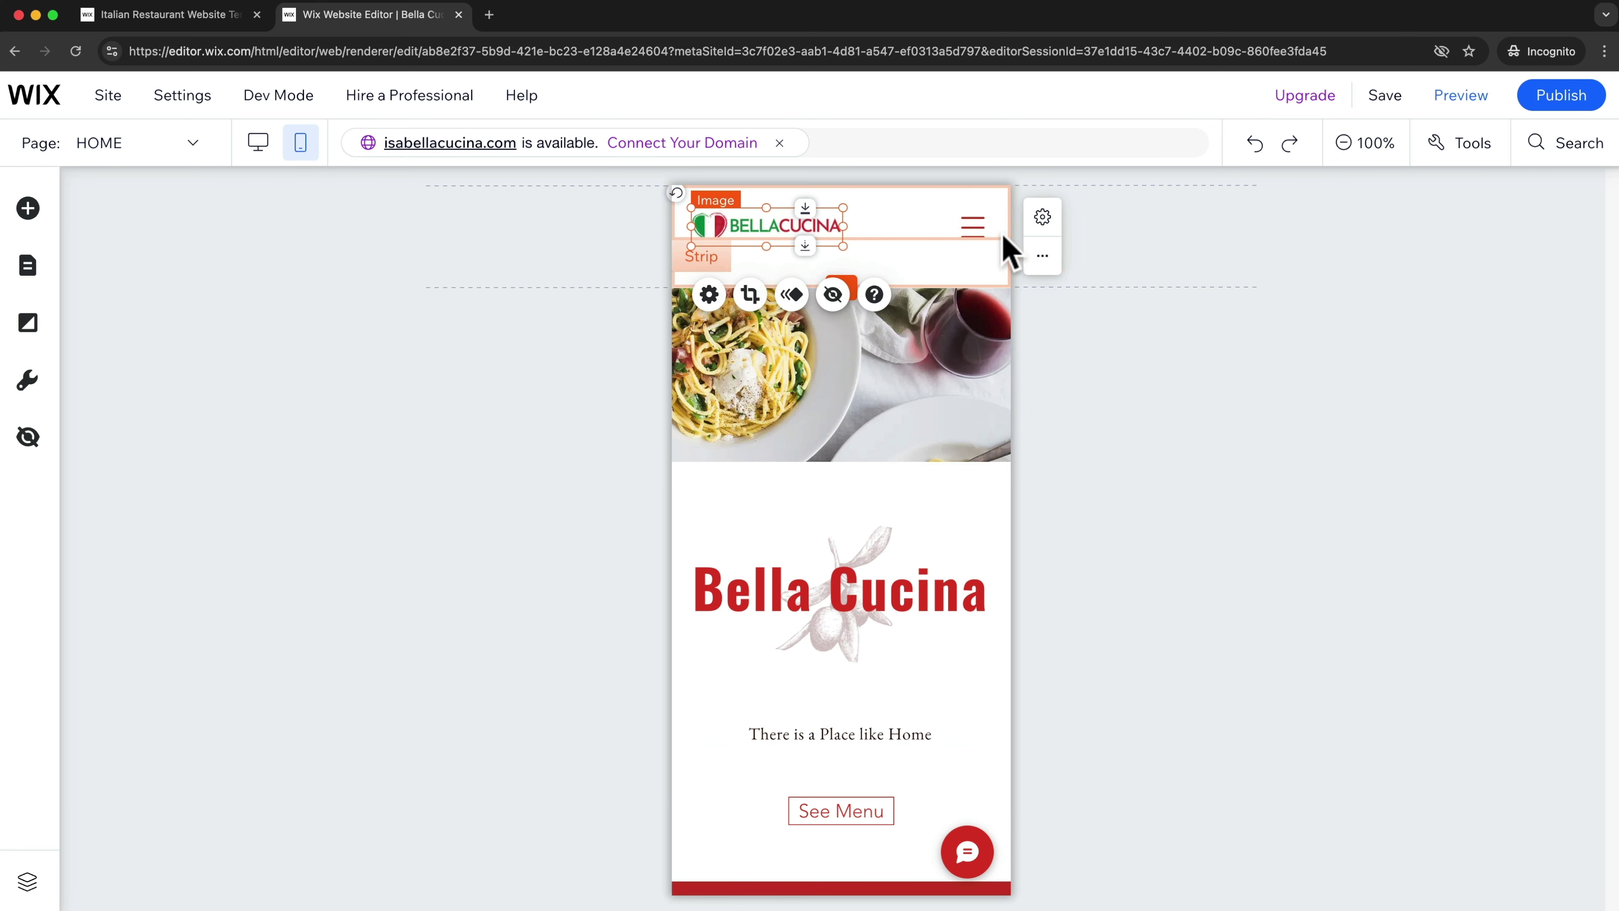
left_click(908, 279)
left_click_drag(842, 282, 841, 261)
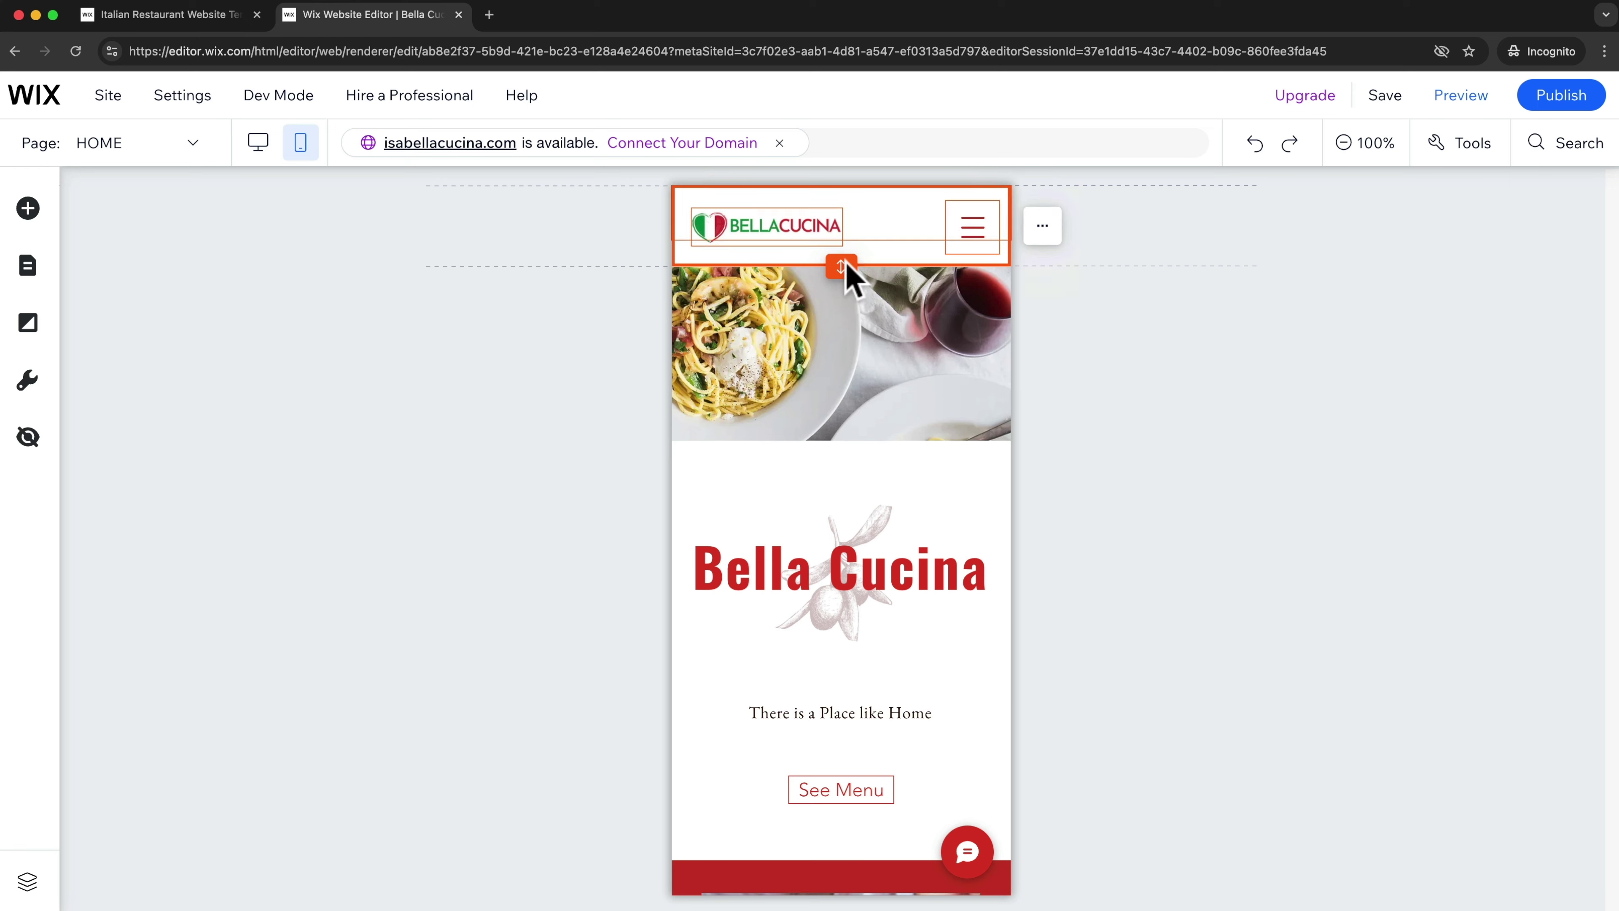
left_click(913, 347)
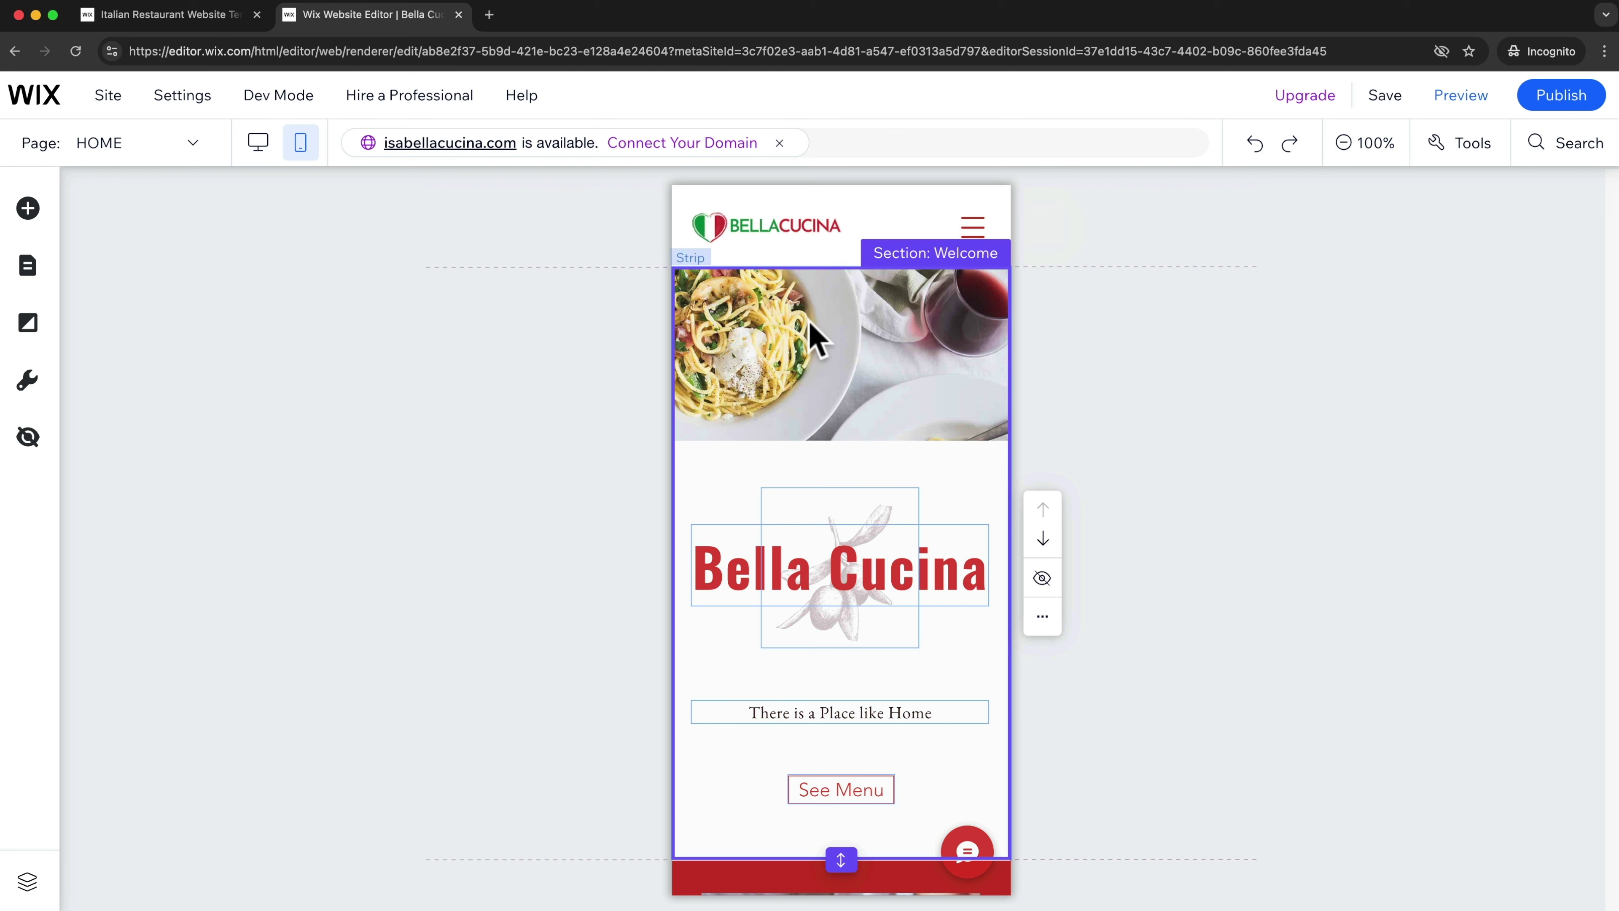
Step: Compare the header with its desktop version and review the mobile home page from the welcome section down to the end of the team section
left_click(258, 142)
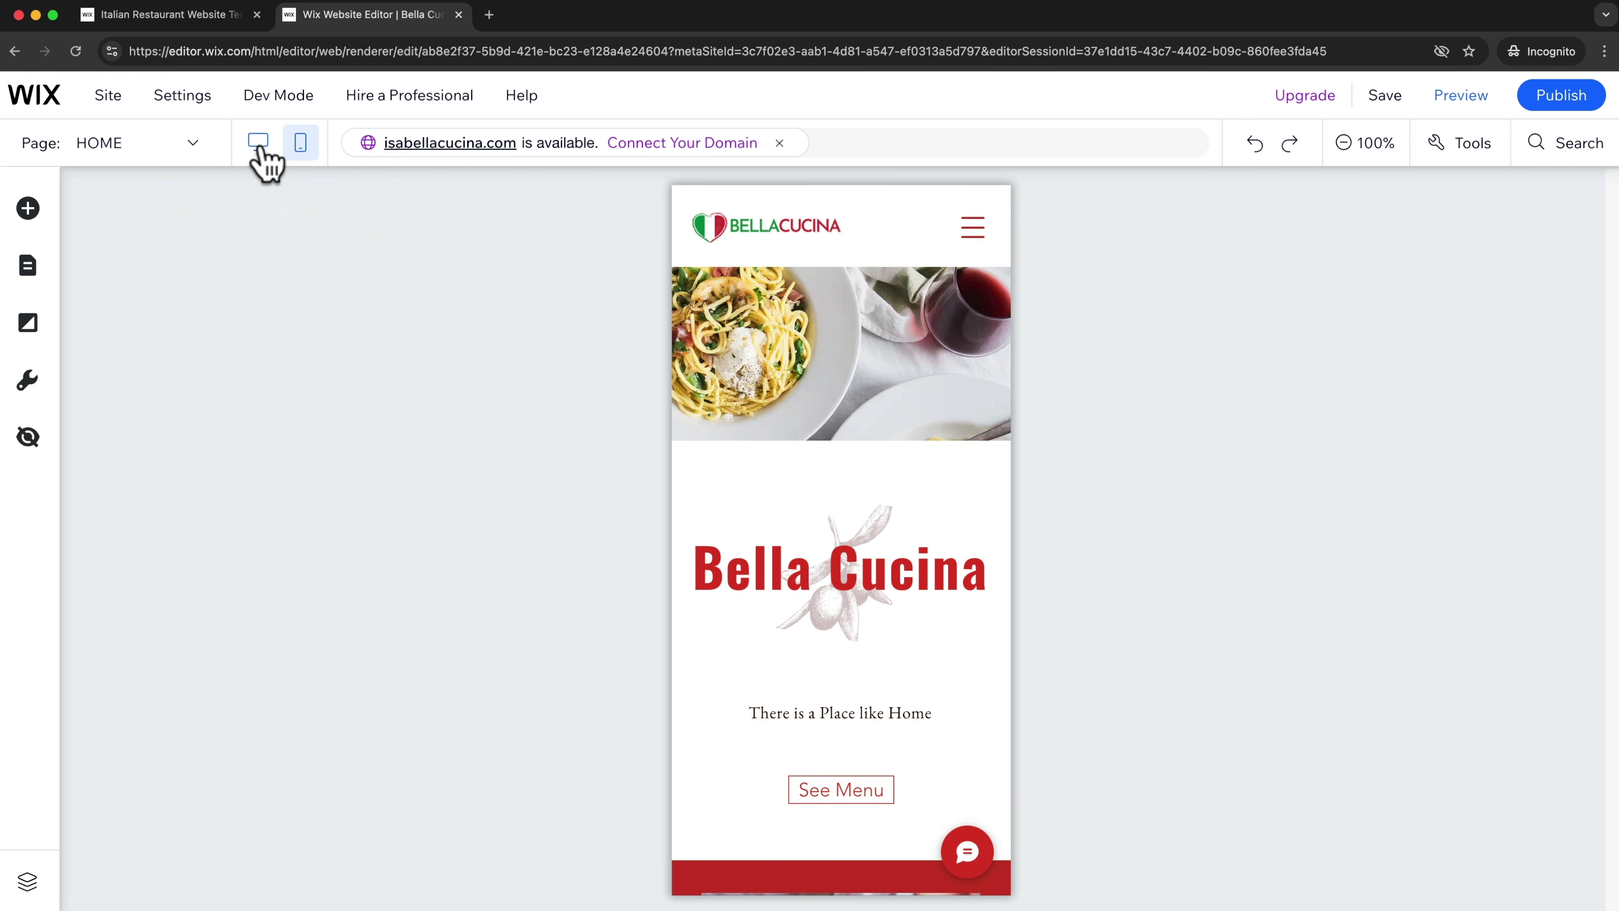
left_click(258, 142)
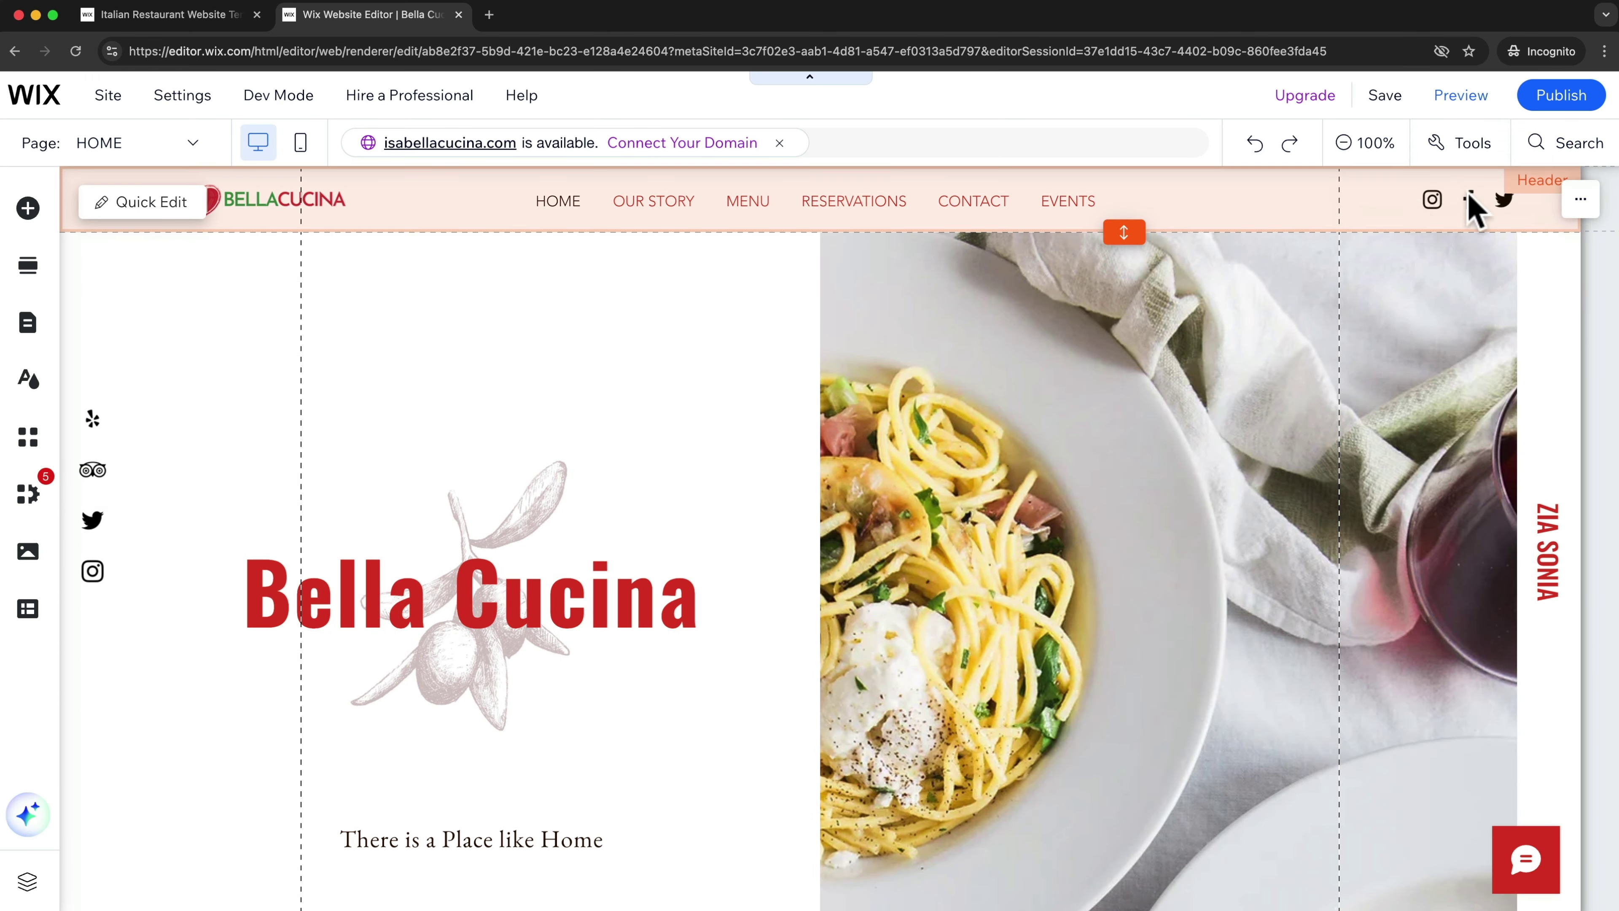
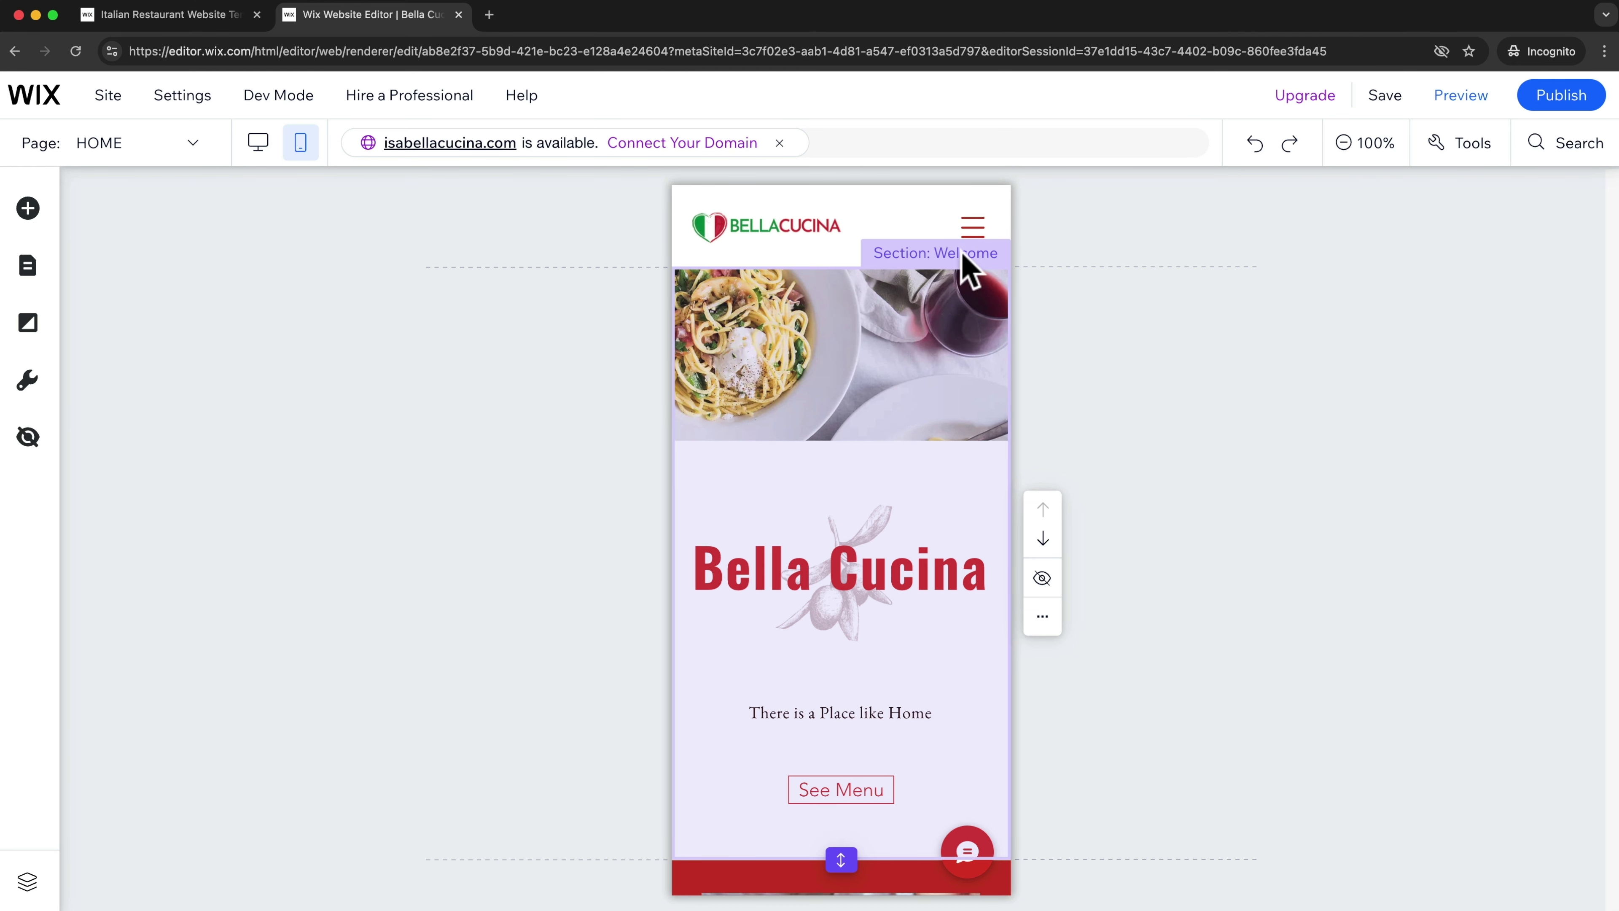
scroll(944, 362, "down", 7)
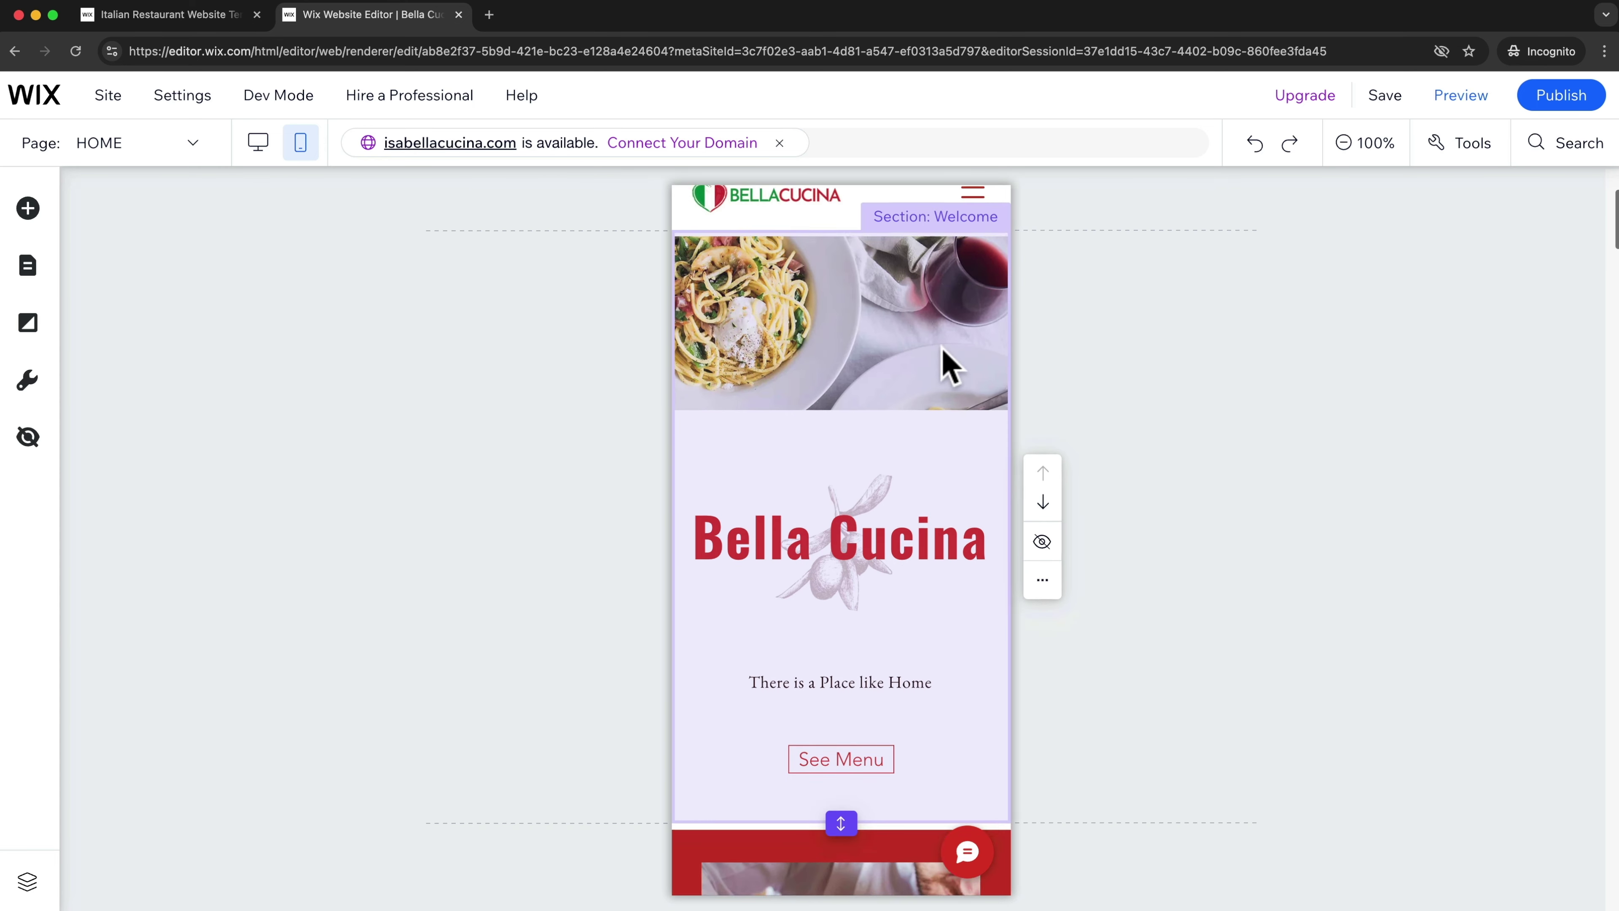
scroll(948, 367, "down", 15)
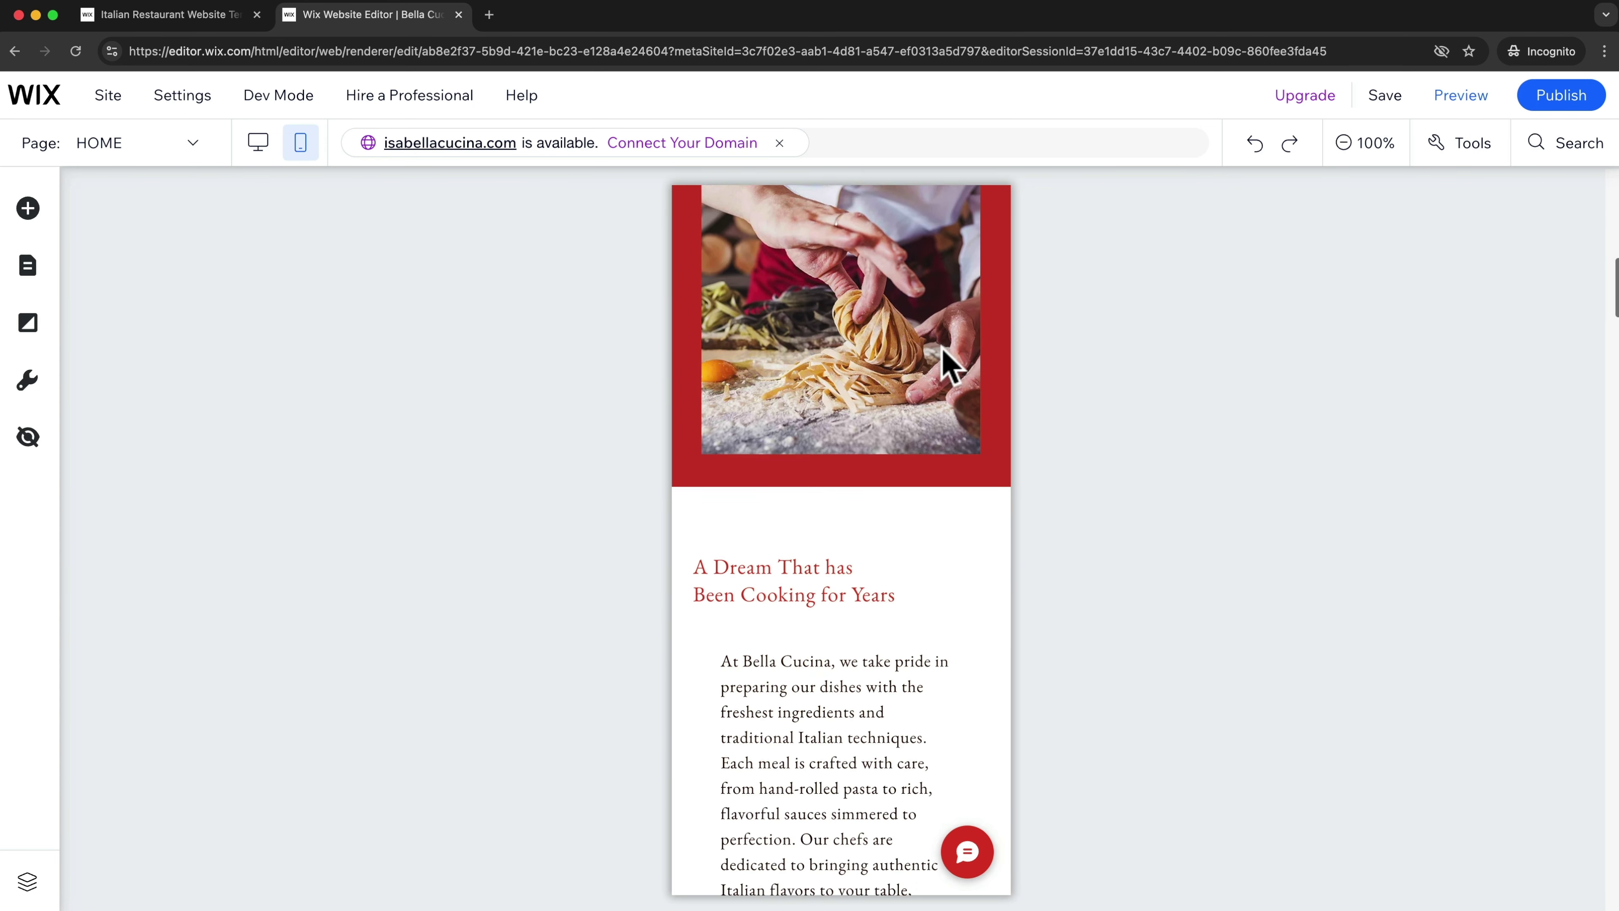
scroll(944, 363, "down", 14)
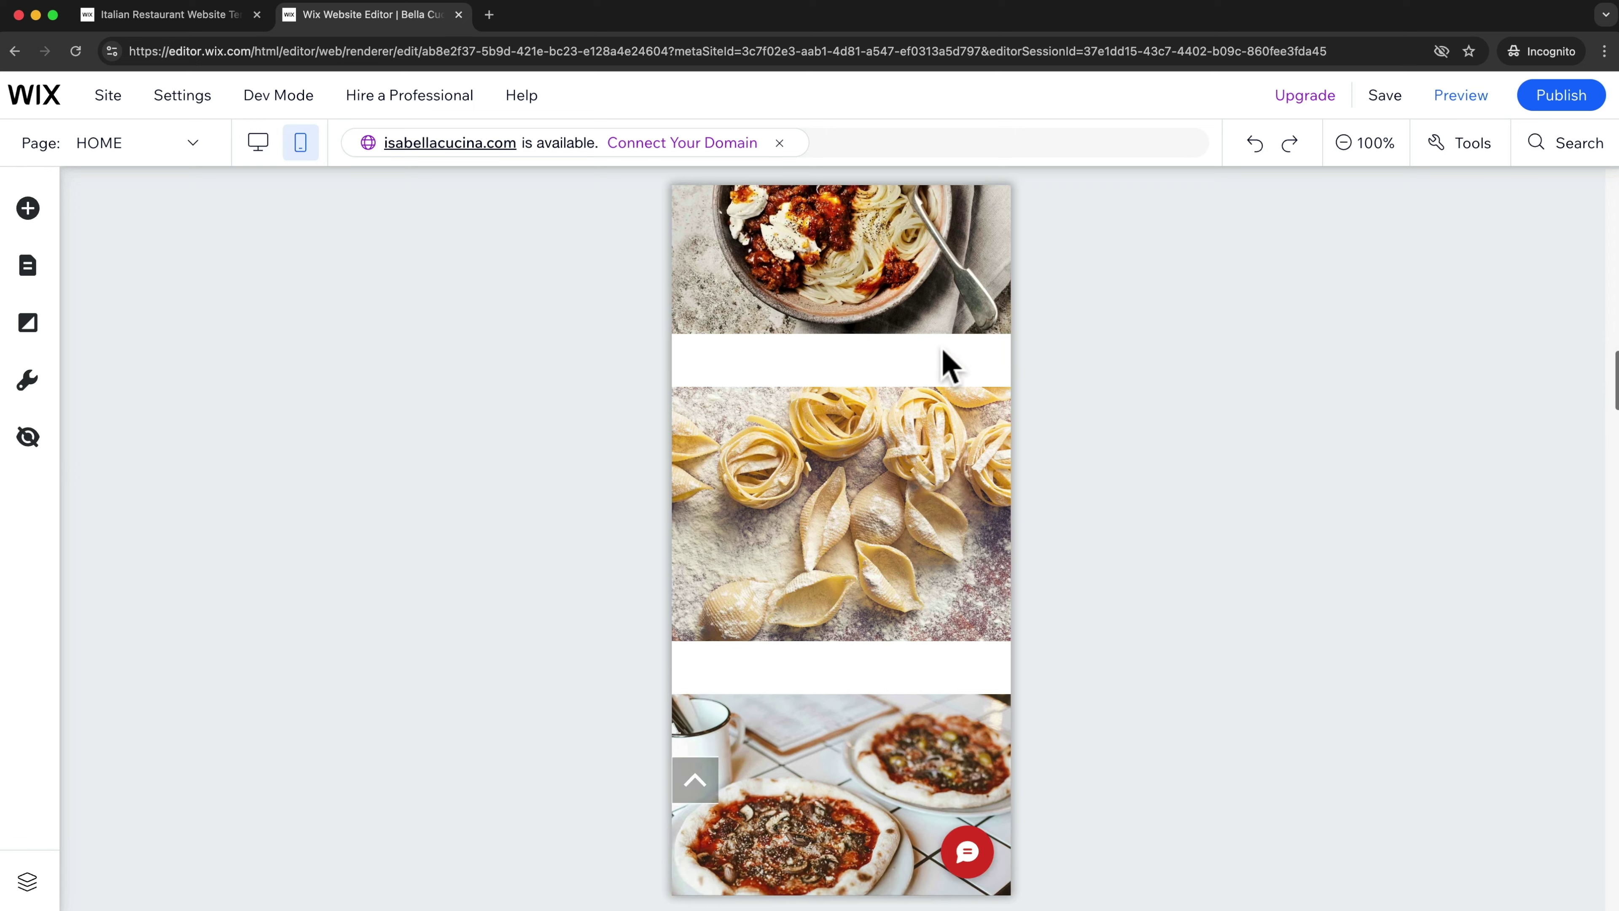
scroll(872, 450, "down", 10)
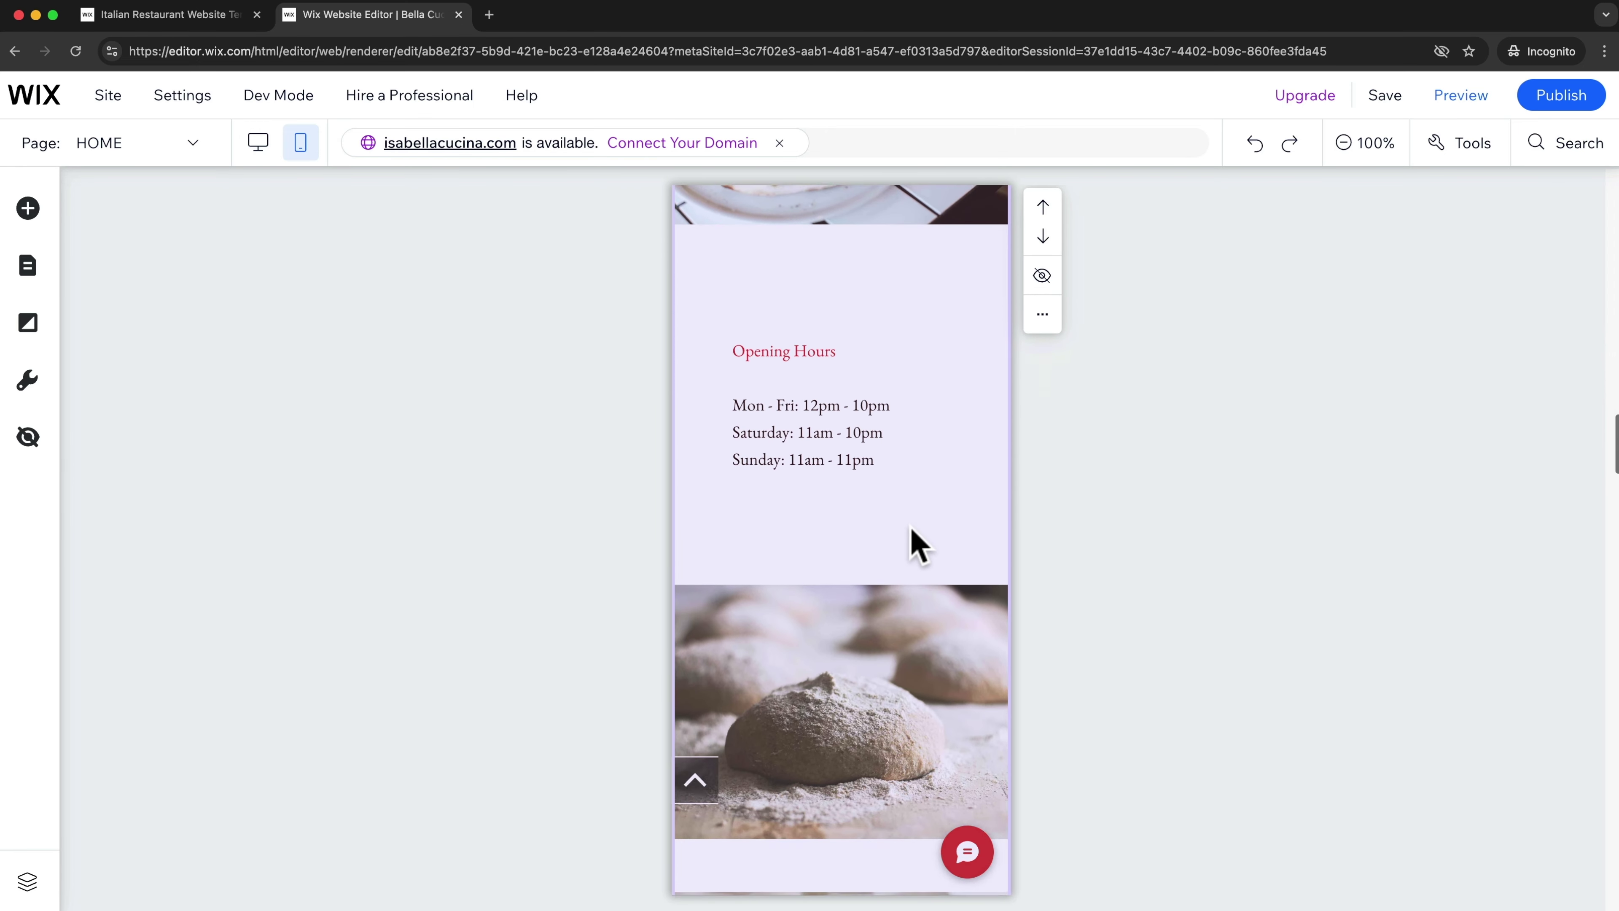
scroll(886, 568, "down", 6)
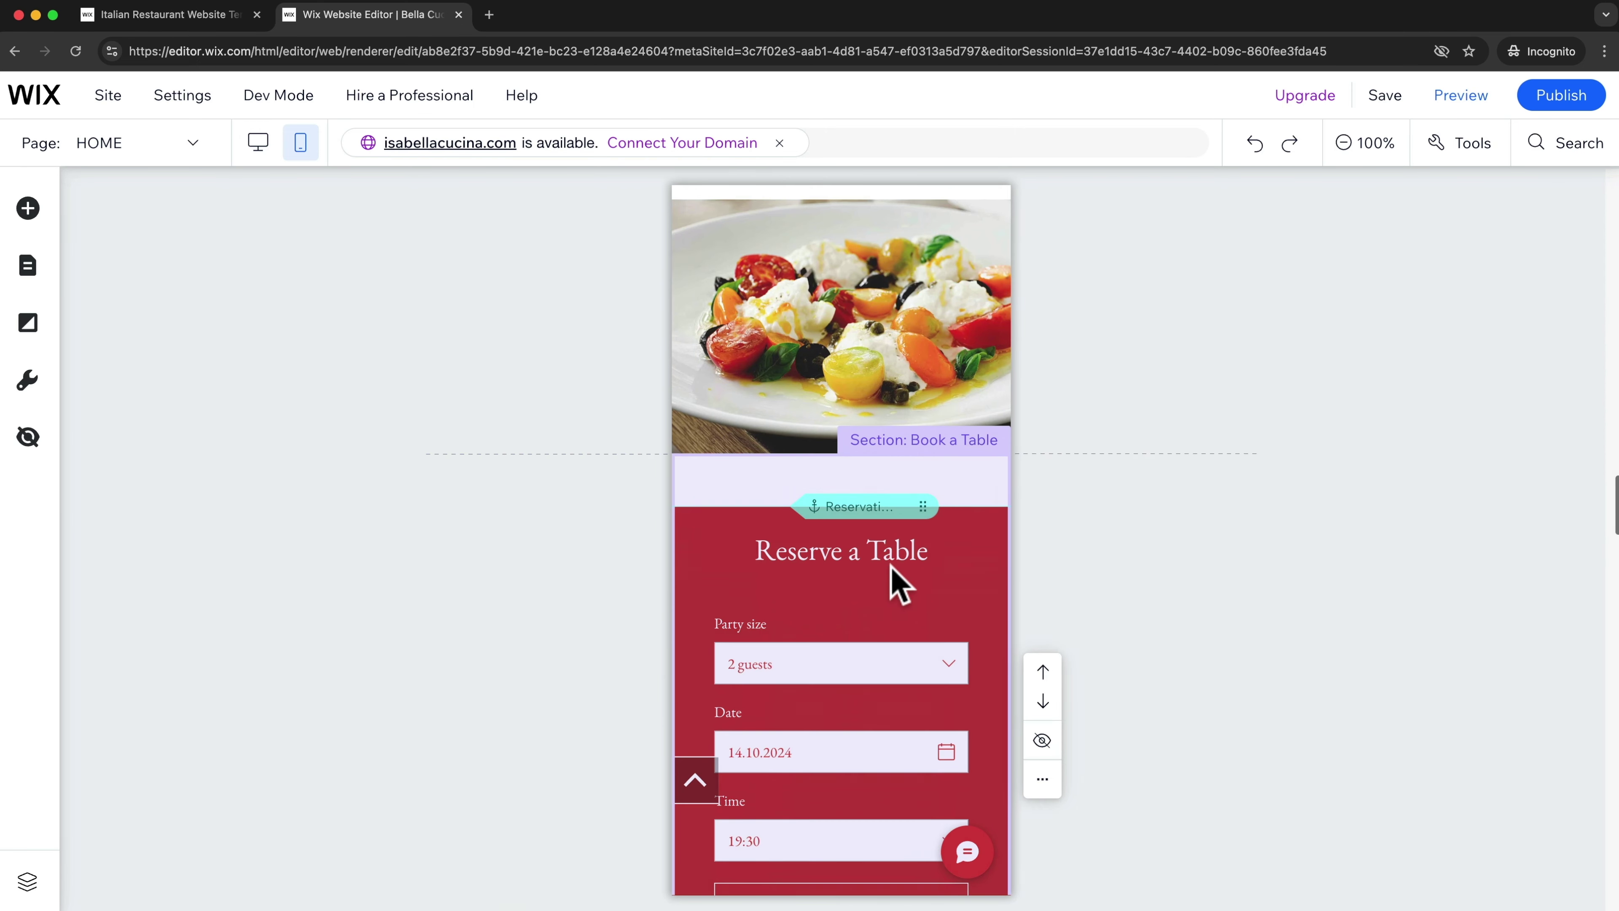
scroll(899, 583, "down", 9)
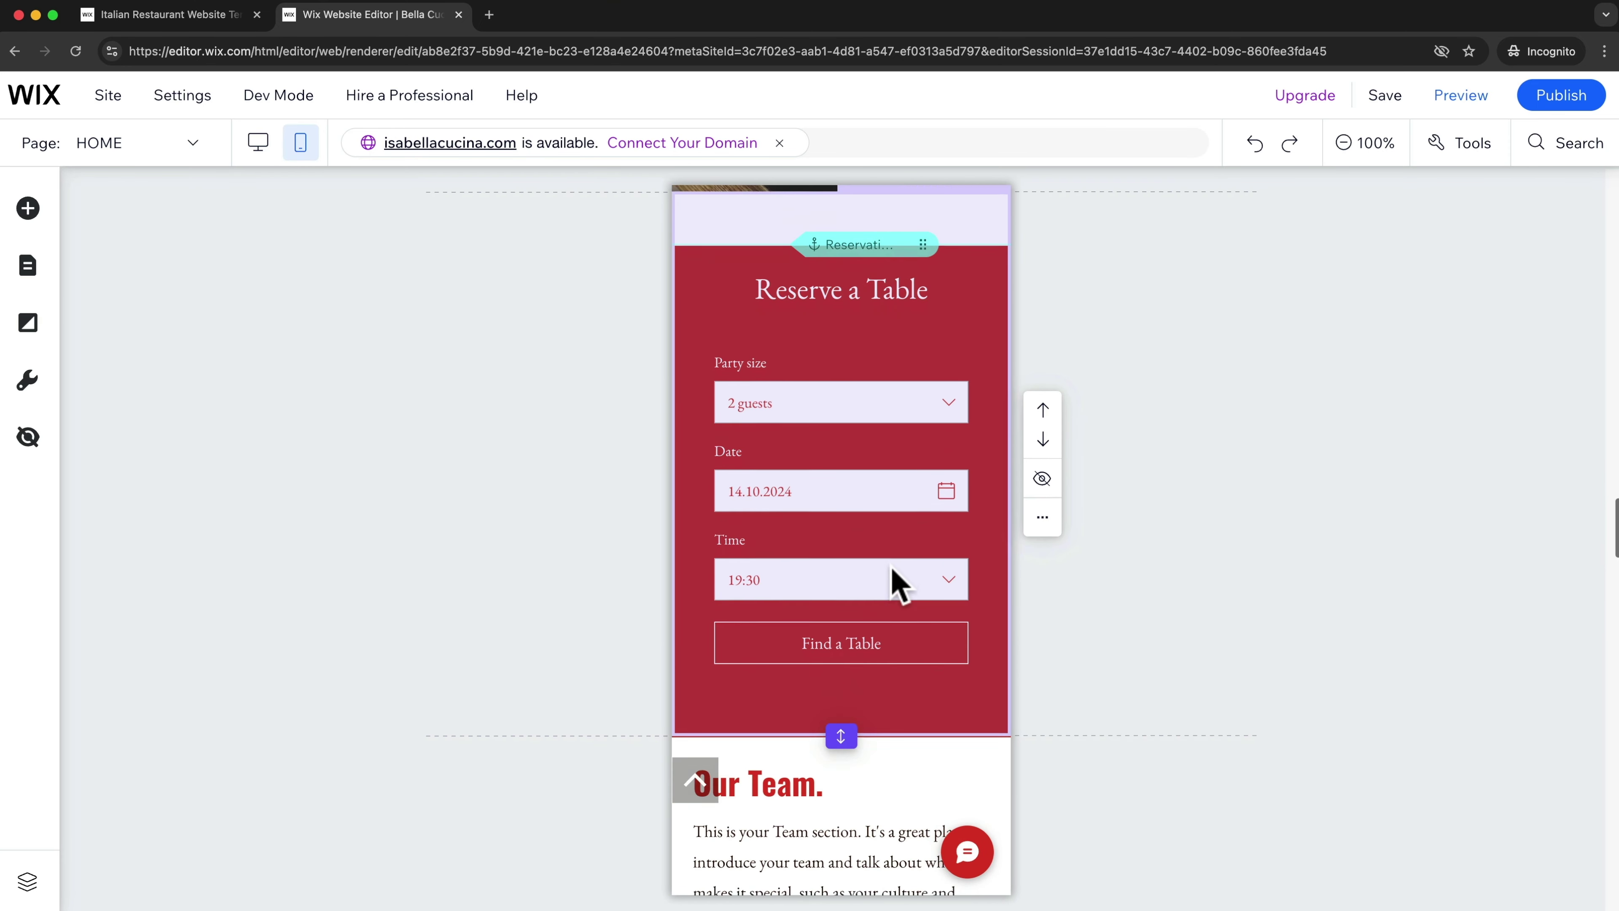
scroll(895, 570, "down", 2)
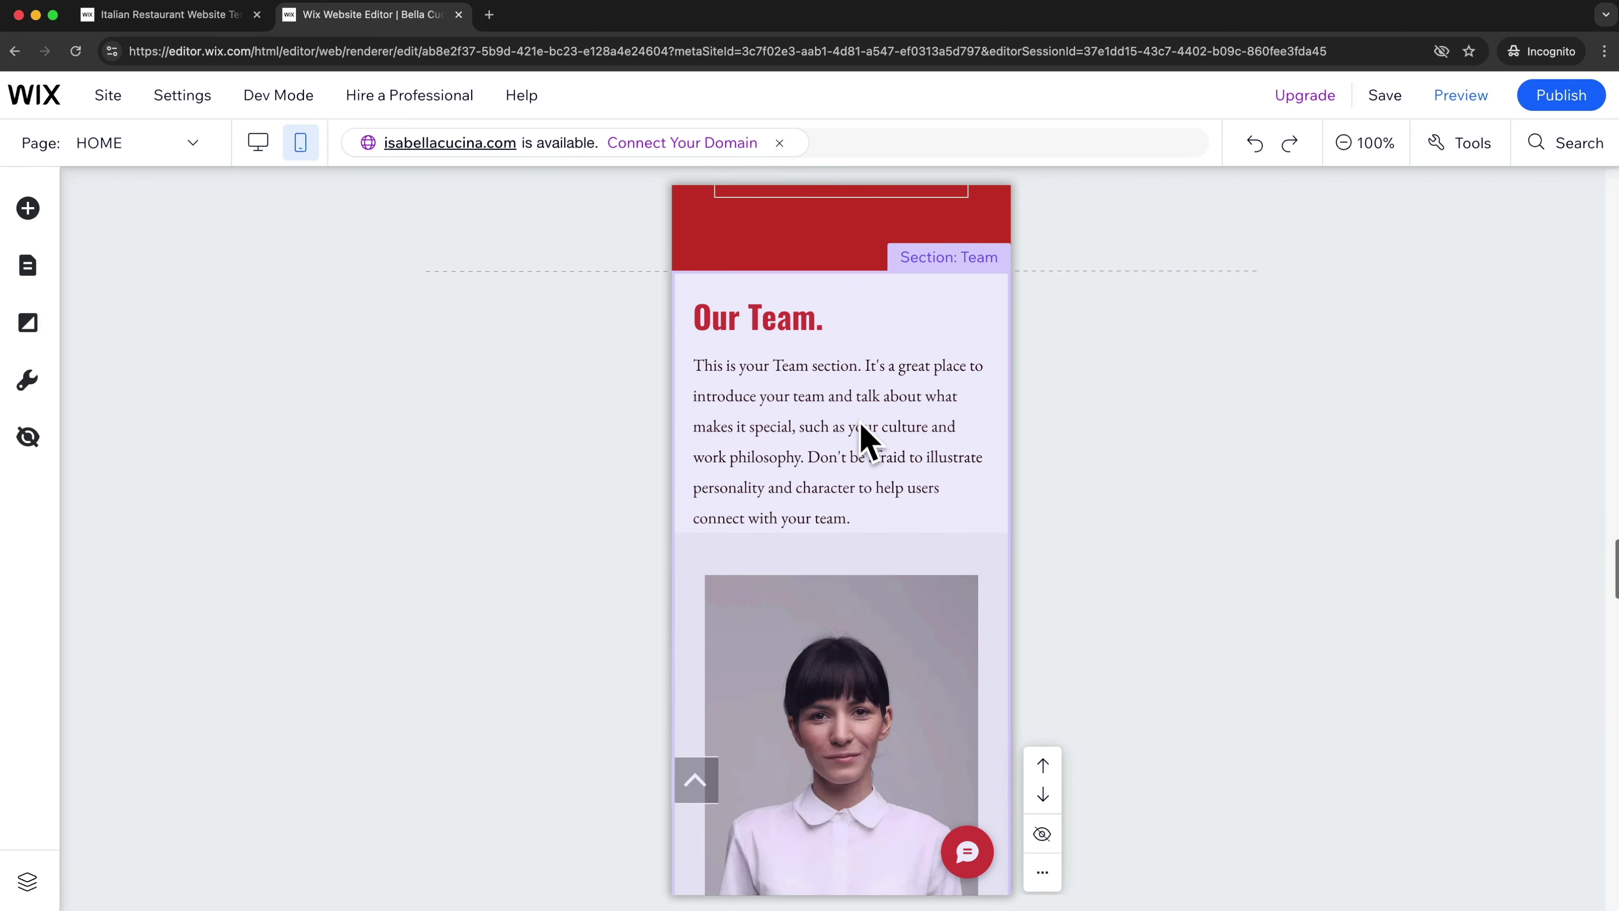
scroll(914, 483, "down", 9)
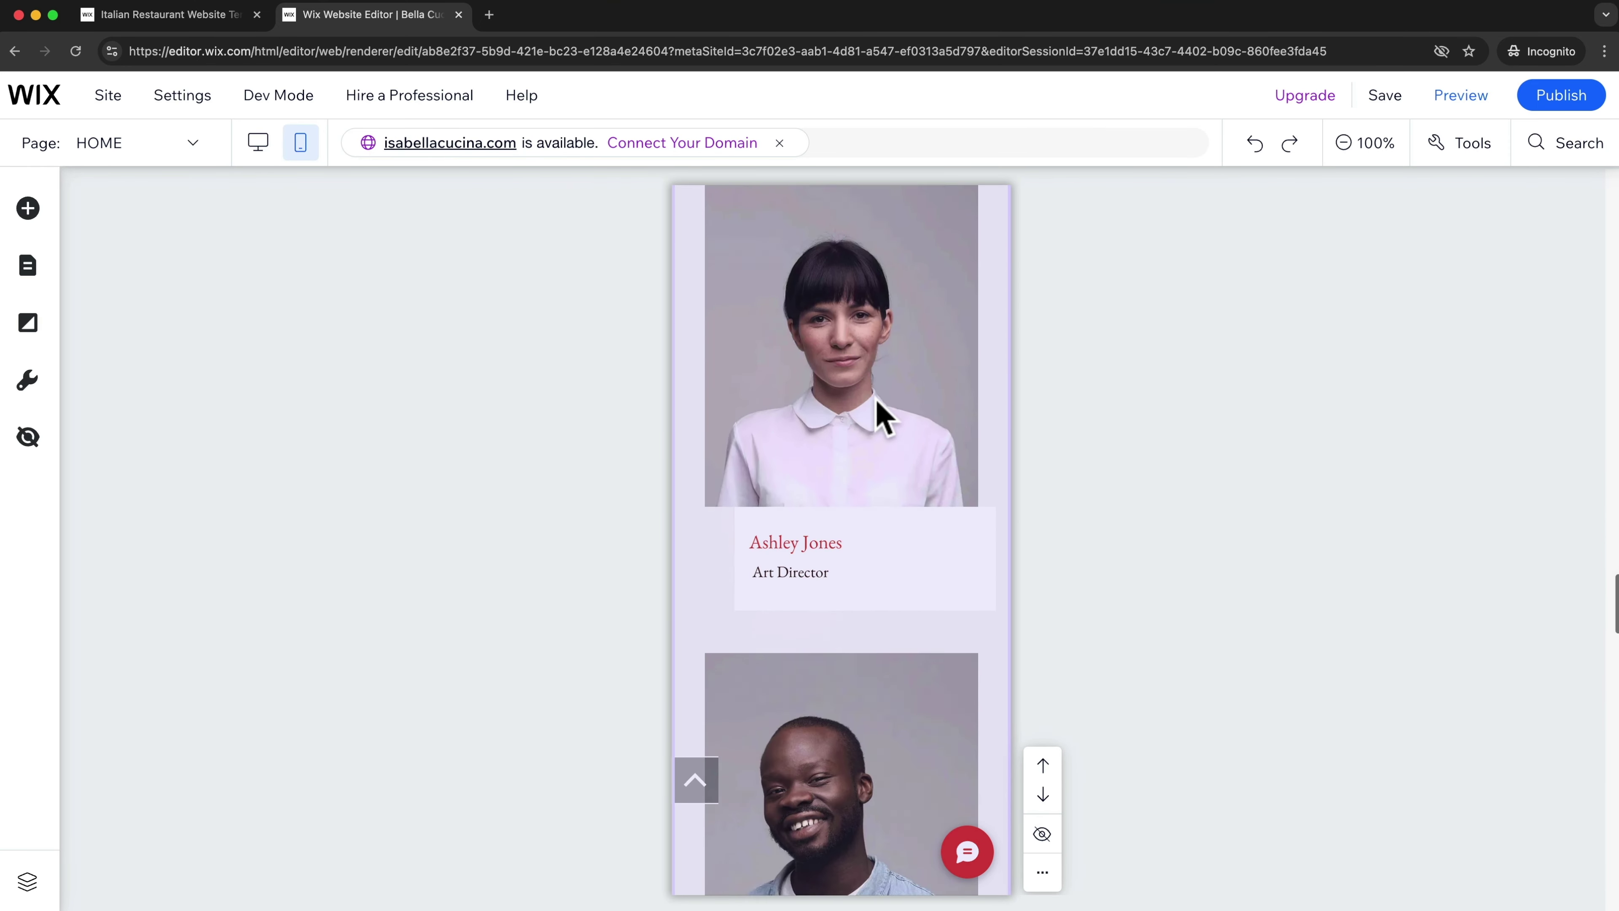
scroll(876, 402, "down", 19)
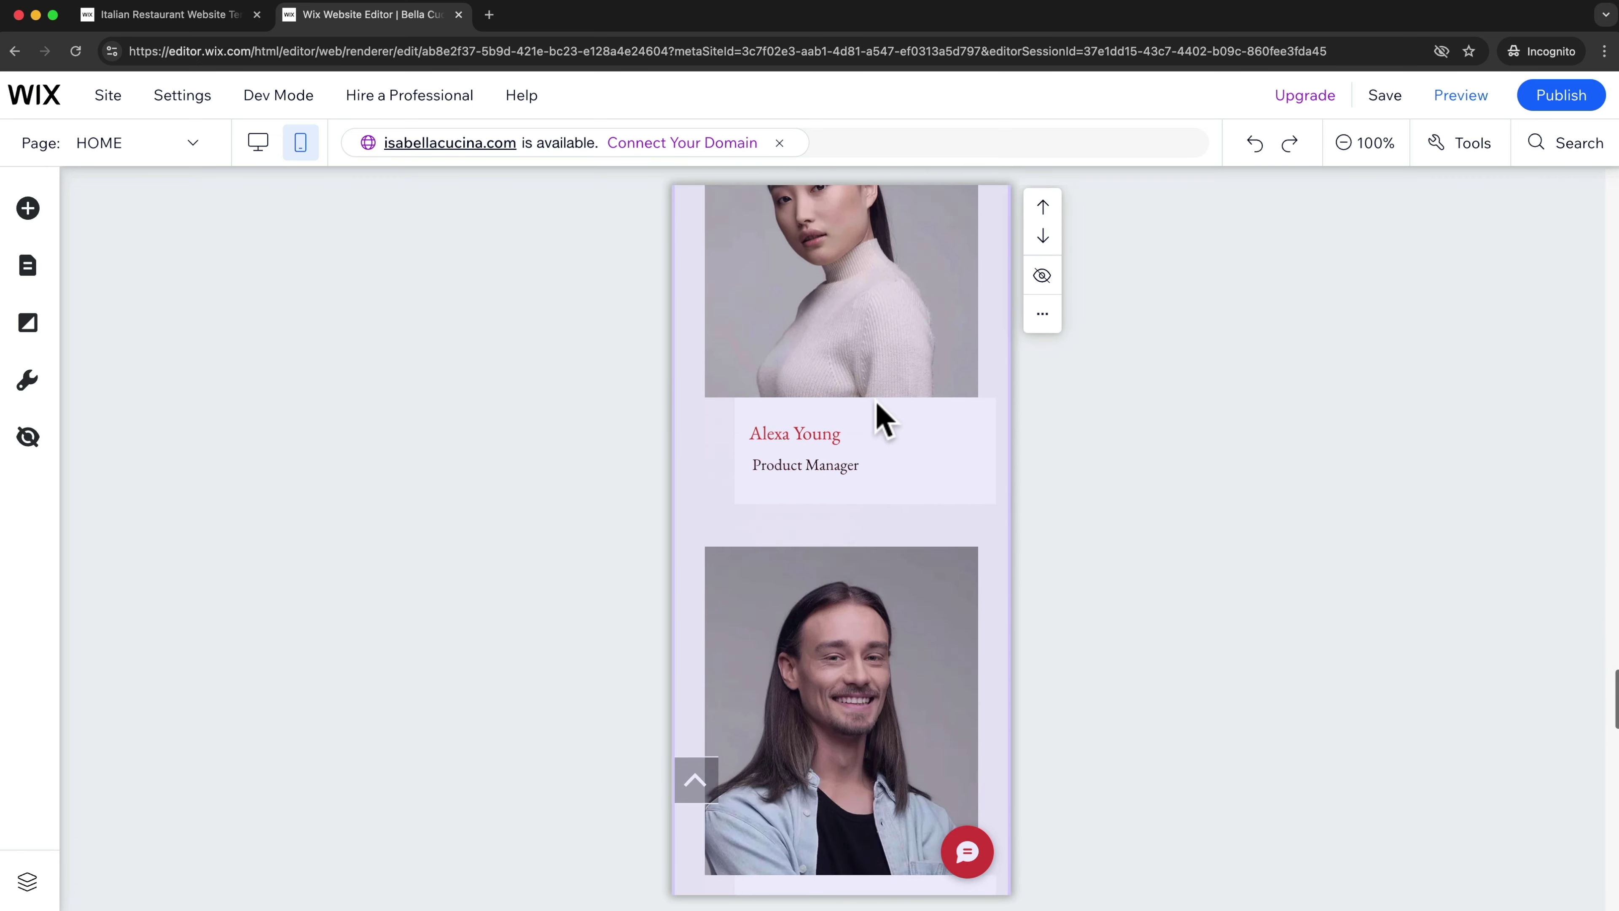
scroll(879, 417, "down", 5)
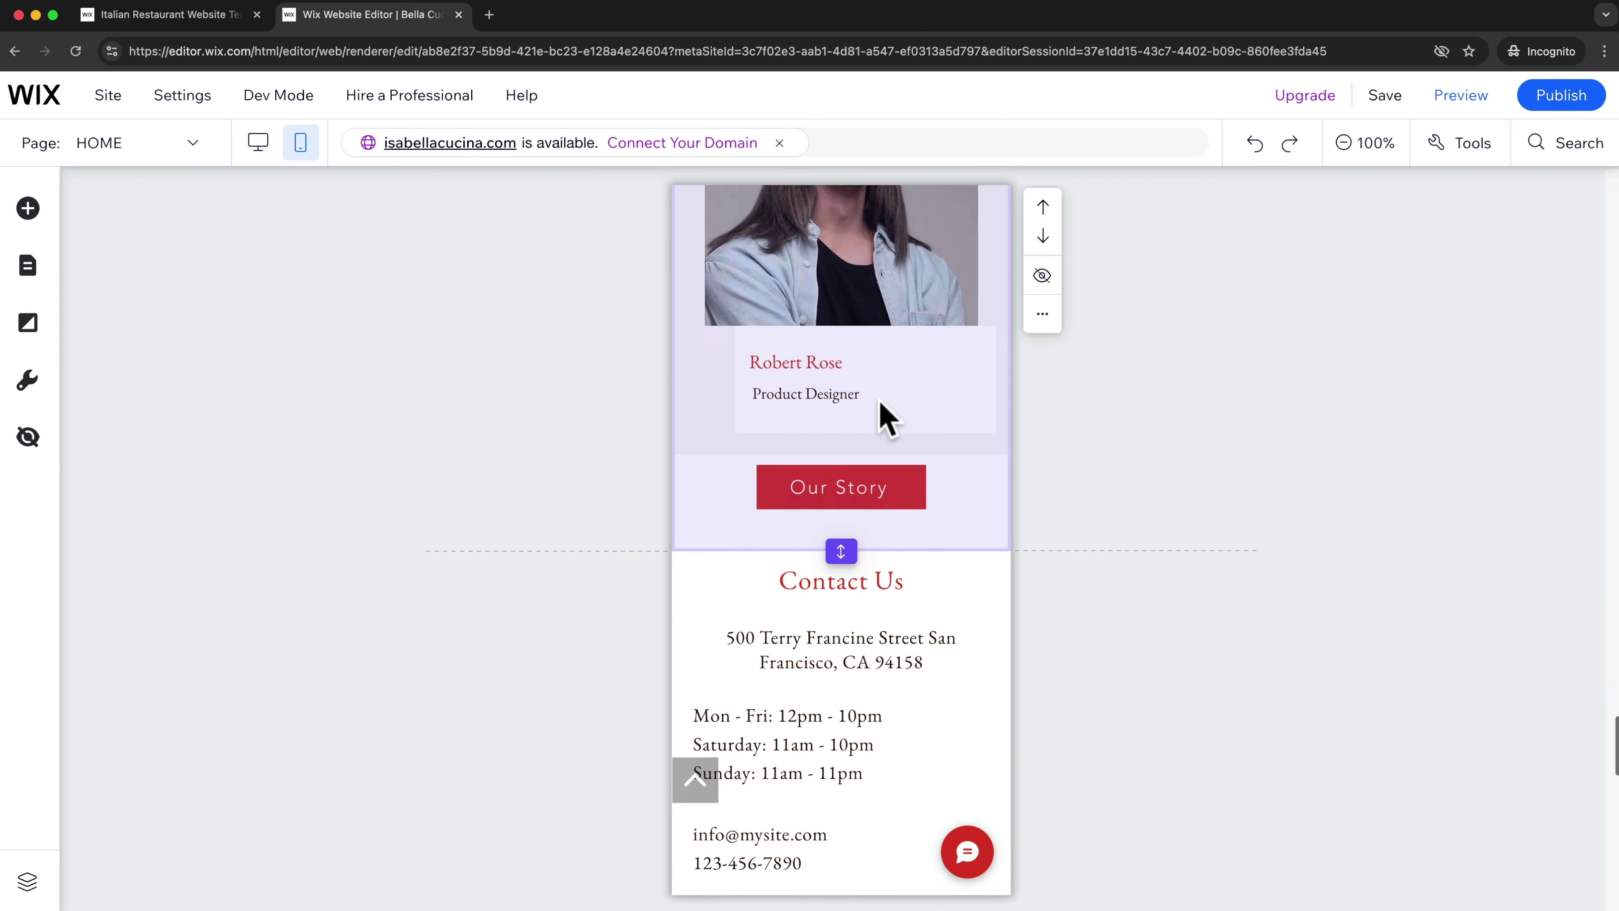
Step: Move the Our Story button slightly lower in the mobile Team section to leave more space below the last team card
left_click_drag(903, 448, 899, 454)
mouse_move(846, 504)
left_mouse_down()
mouse_move(846, 538)
mouse_move(851, 526)
left_mouse_up()
left_click_drag(866, 469, 871, 481)
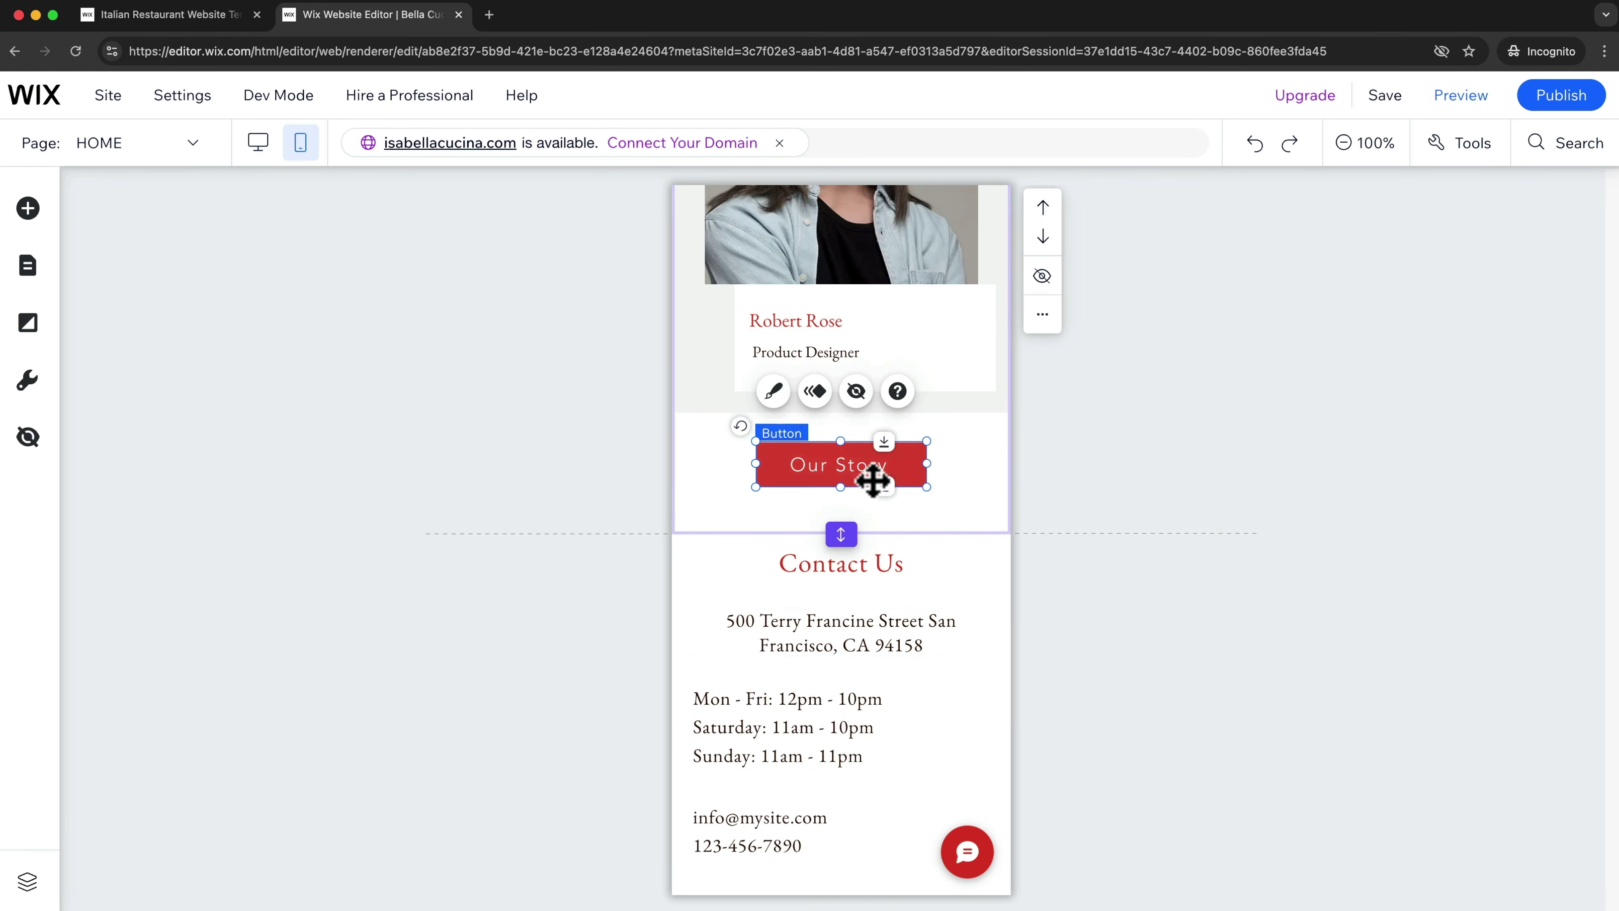
Step: Review the mobile contact form, map and footer, and return to the Reserve a Table section
scroll(963, 535, "down", 10)
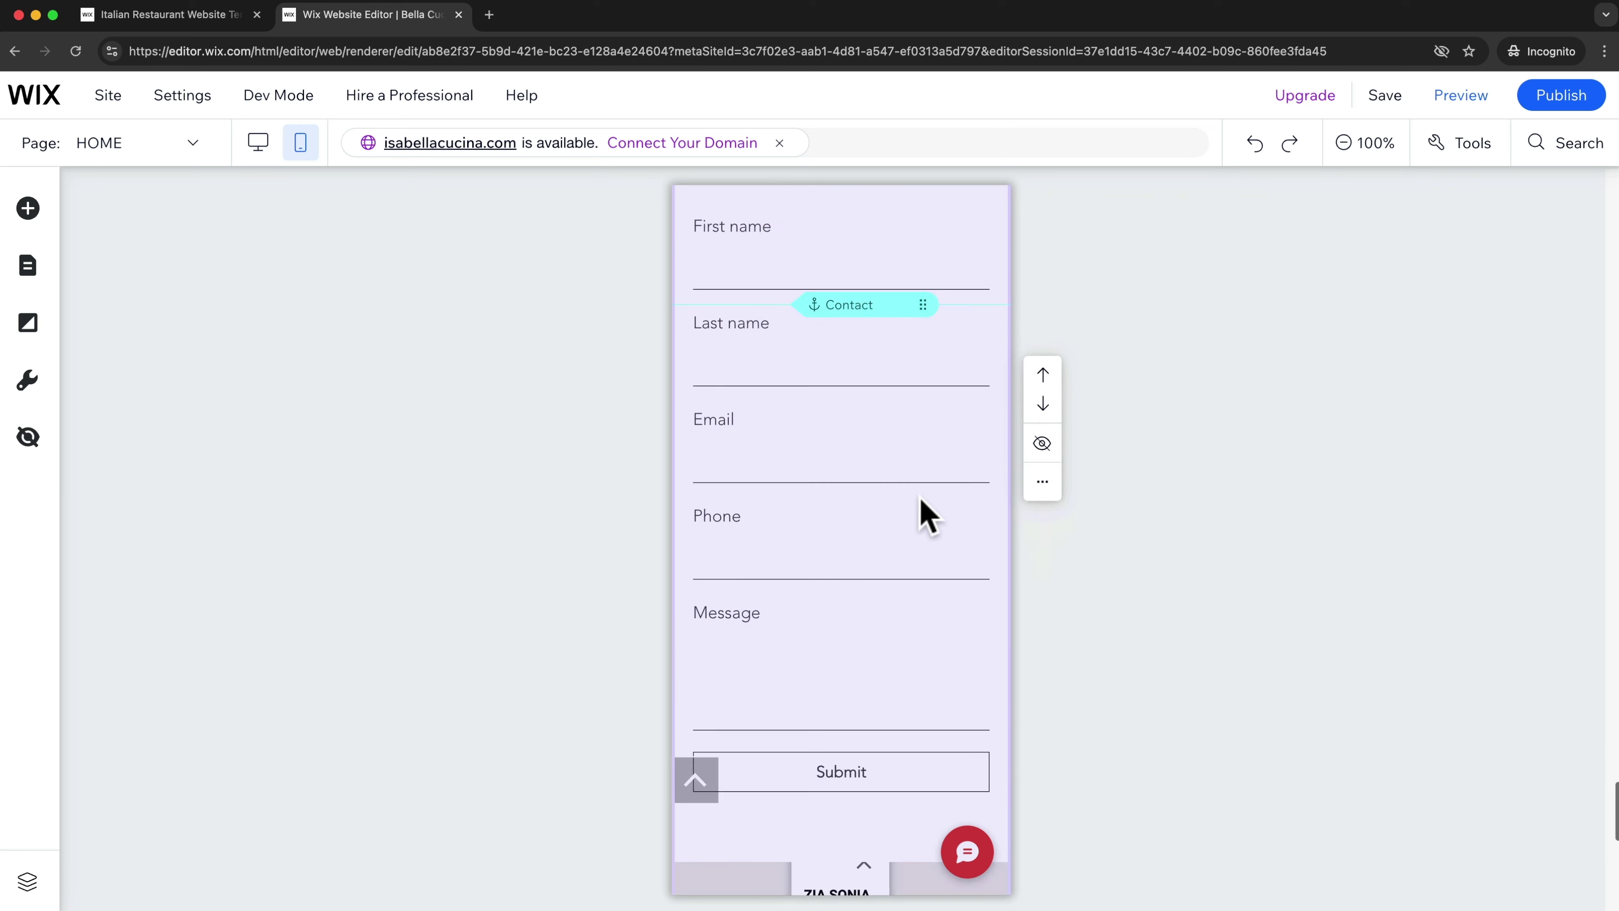
scroll(911, 490, "down", 8)
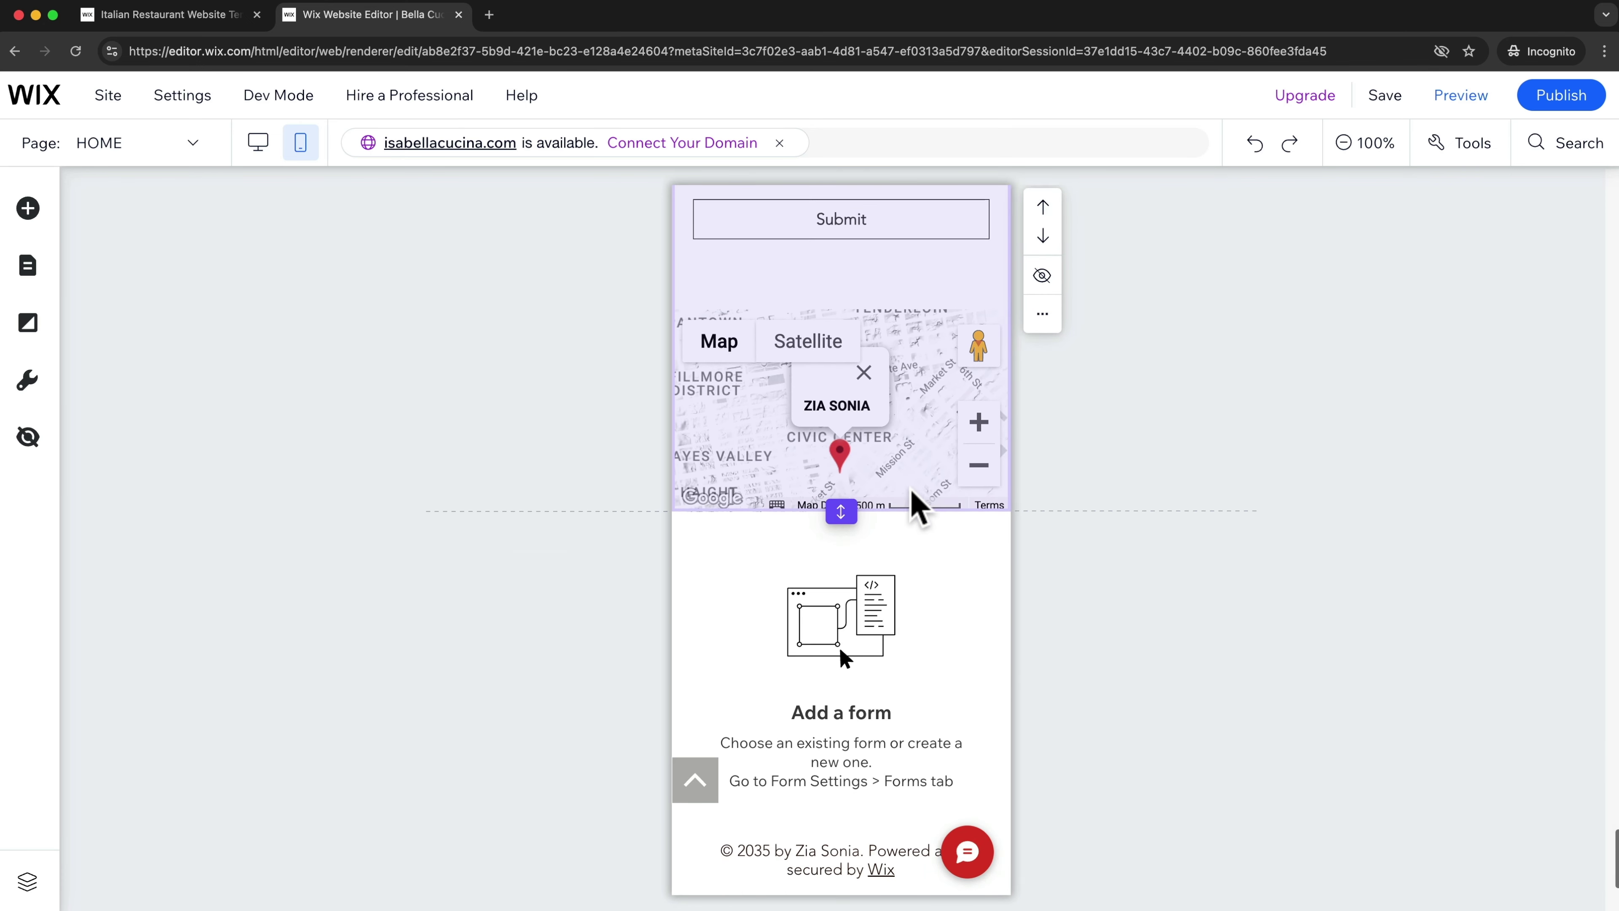
scroll(915, 510, "up", 10)
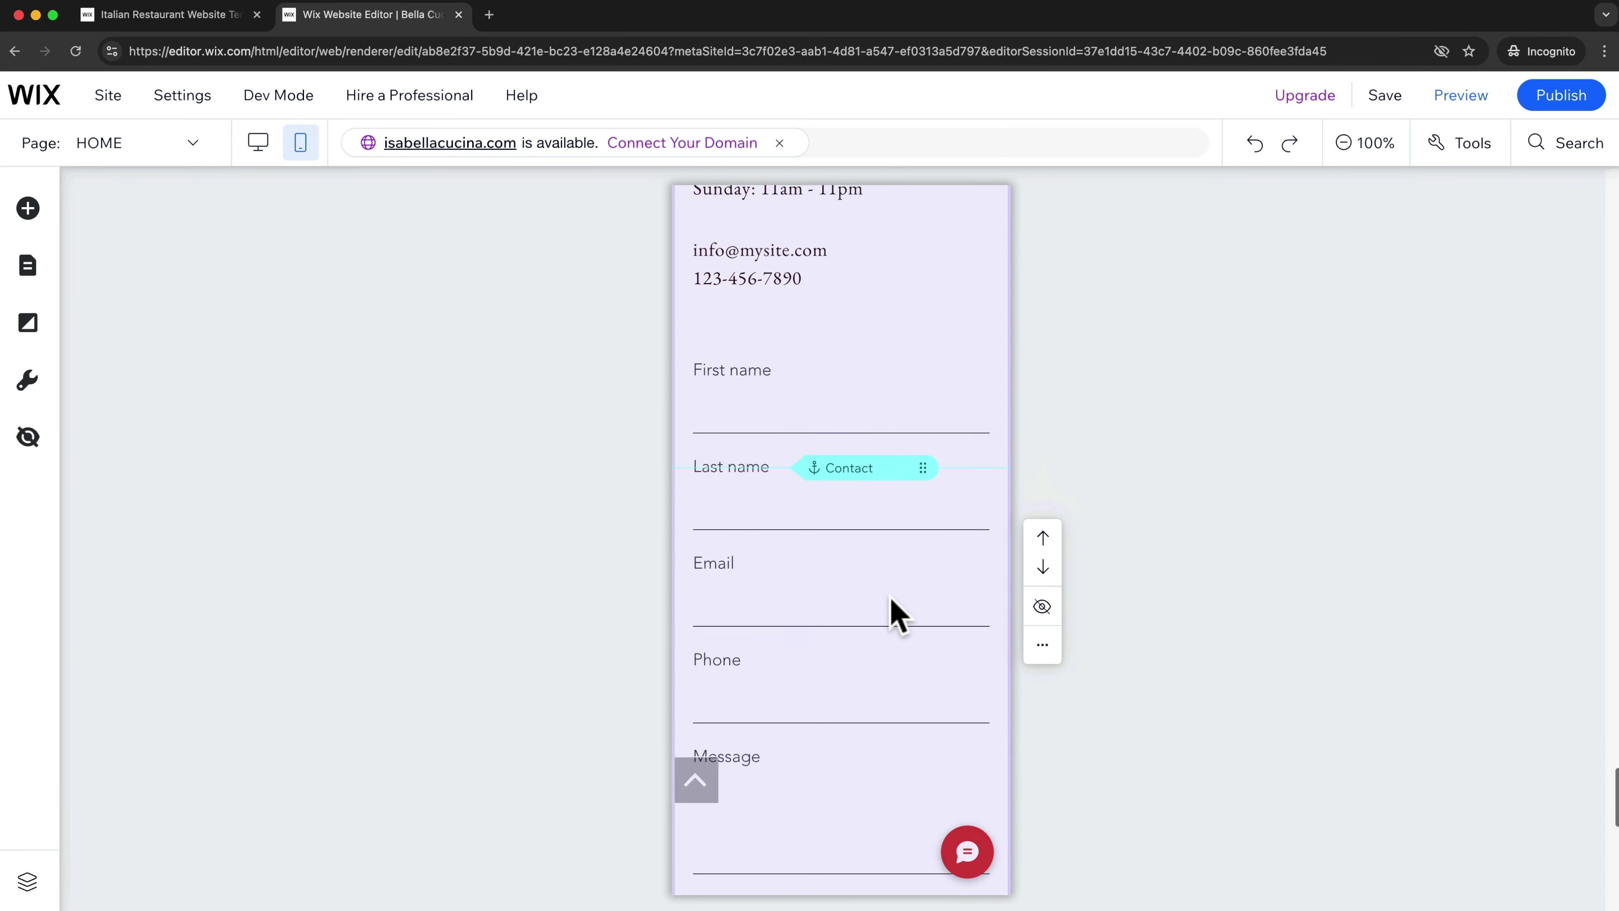
scroll(892, 599, "up", 10)
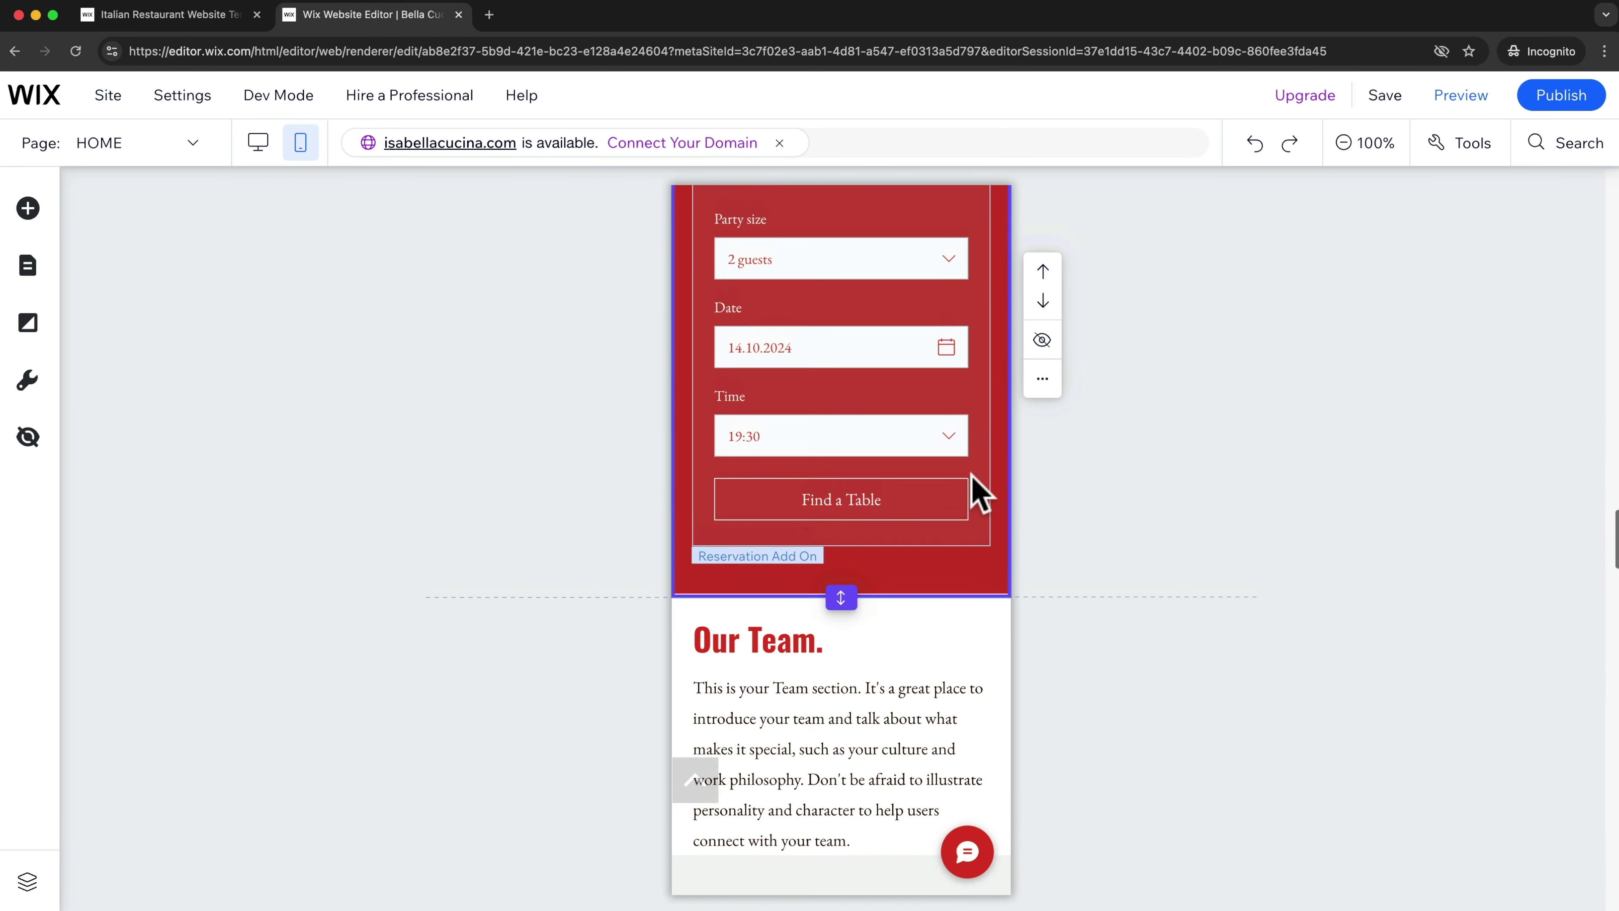
scroll(950, 567, "down", 3)
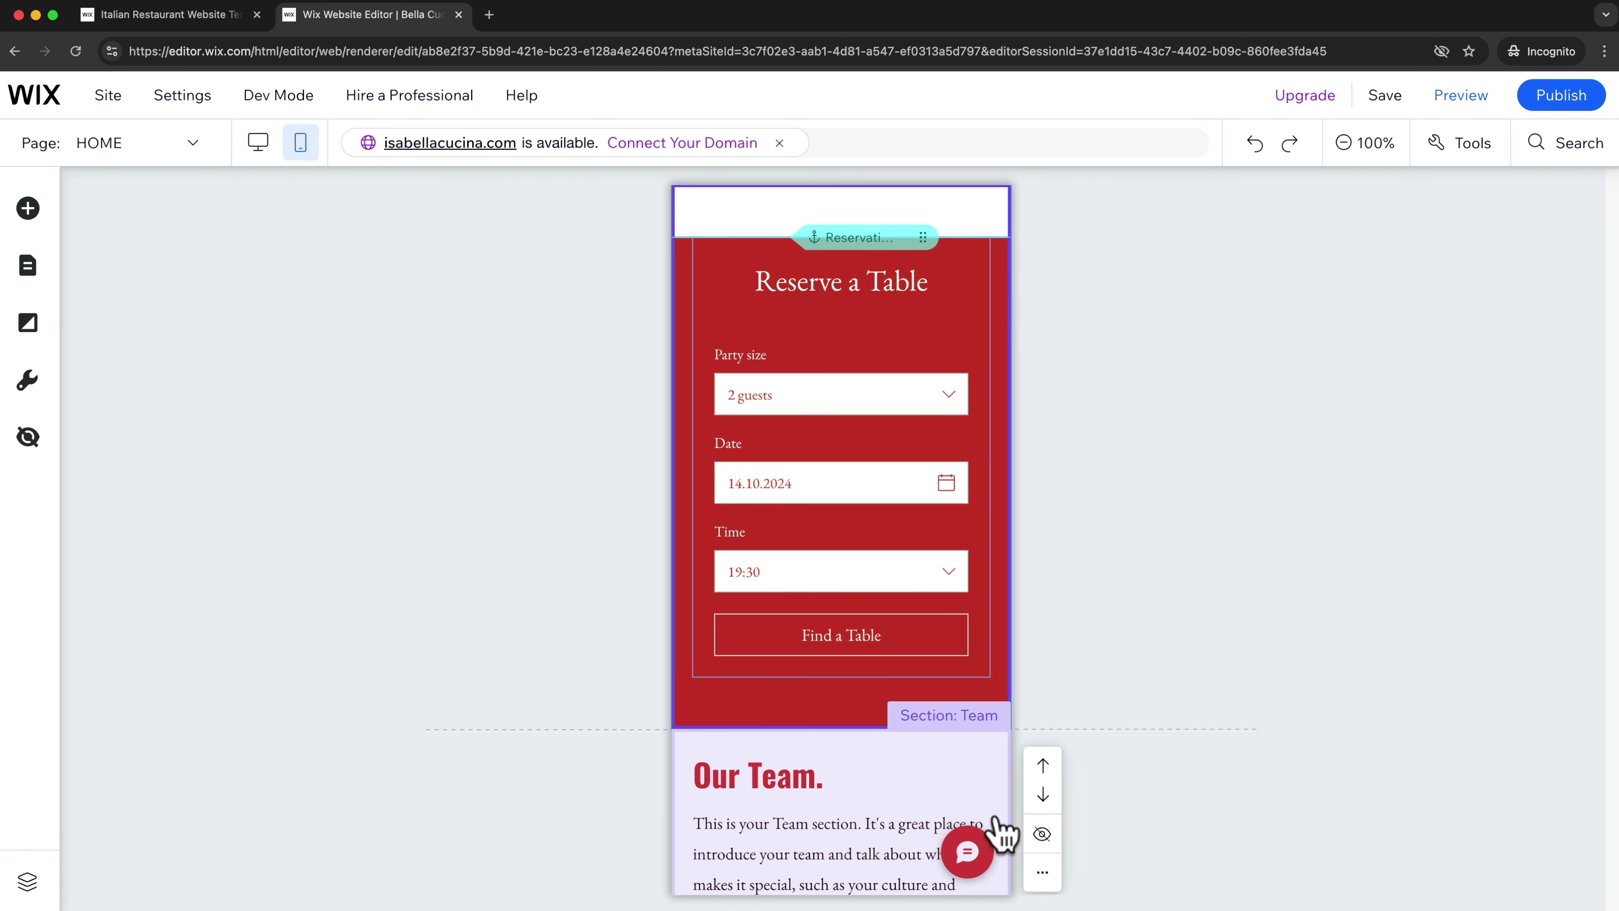
Step: Add a Phone action to the mobile Quick Action Bar and open its phone number link setup
left_click(967, 855)
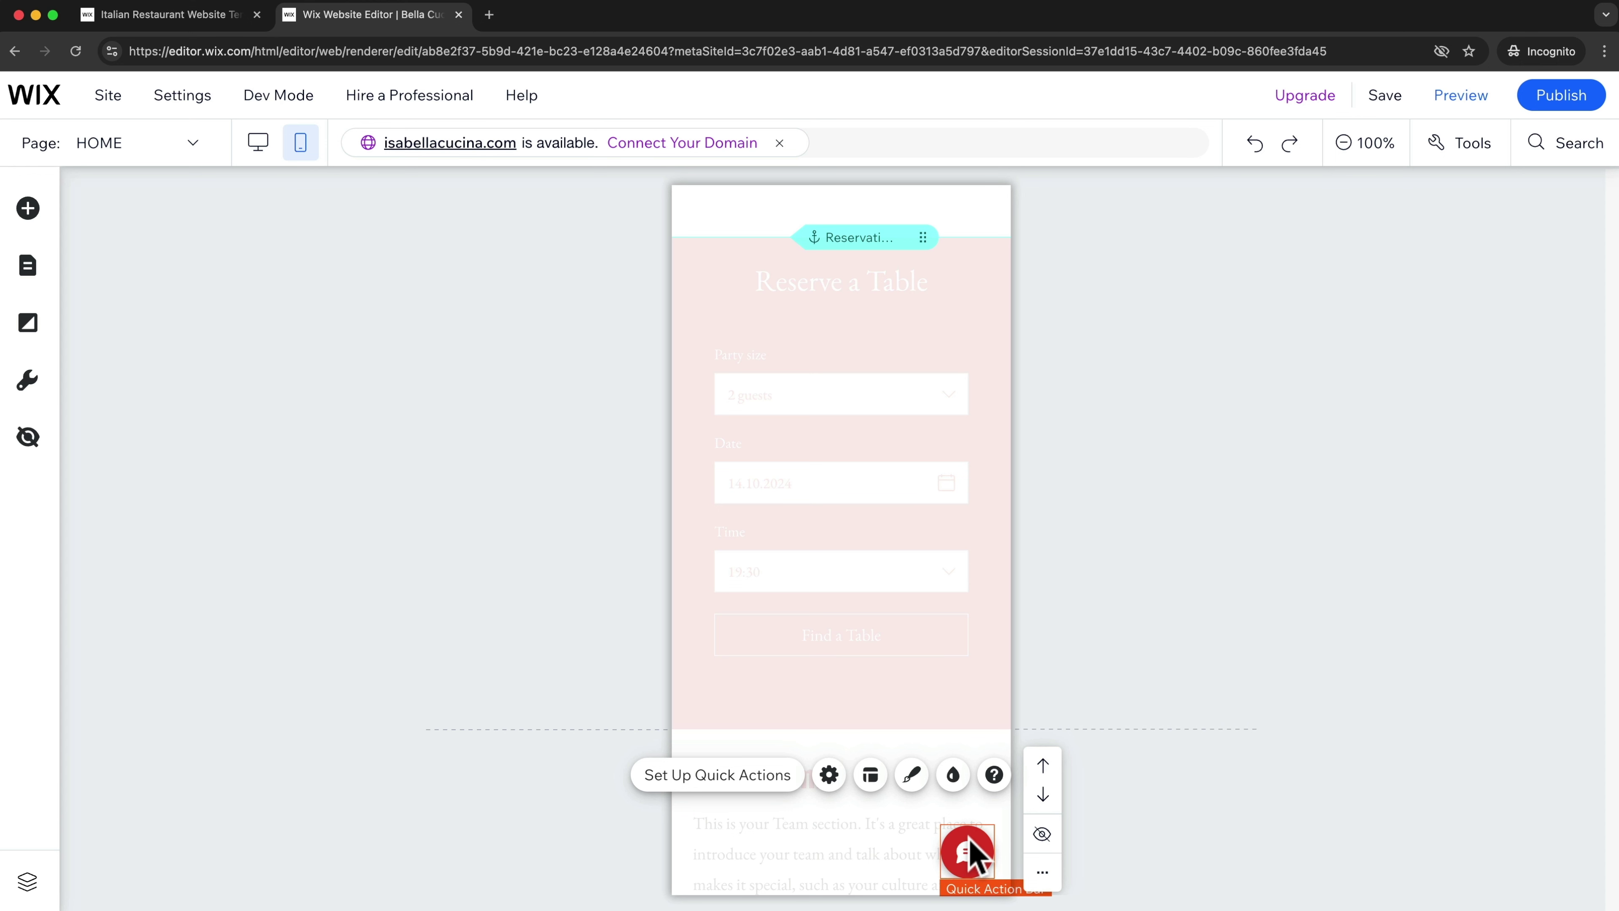
left_click(713, 775)
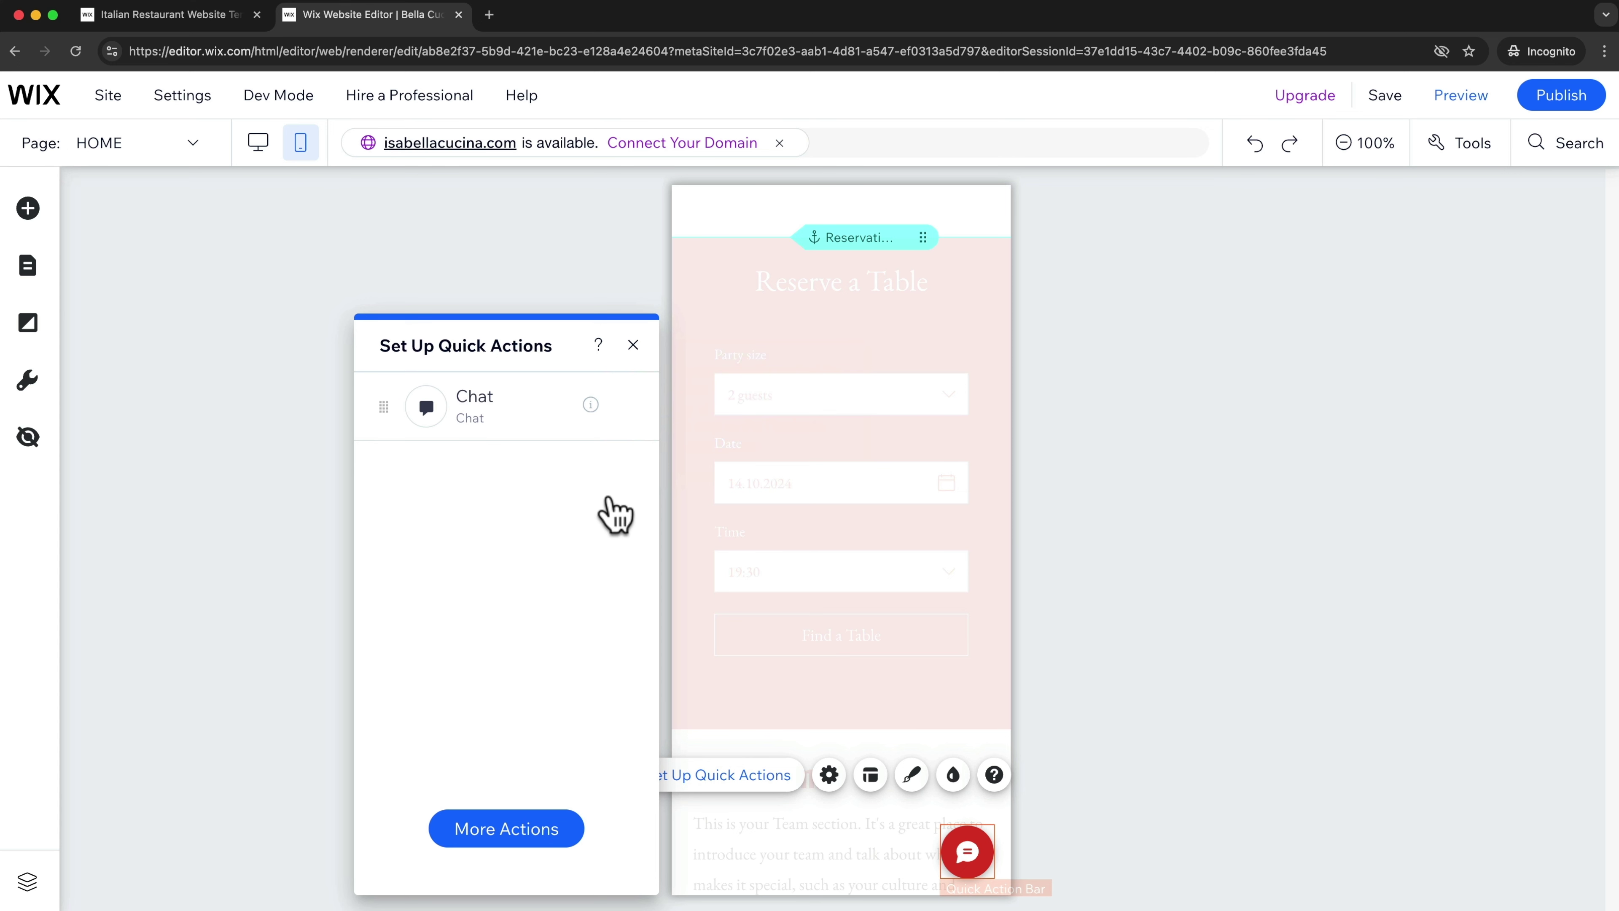
left_click(506, 832)
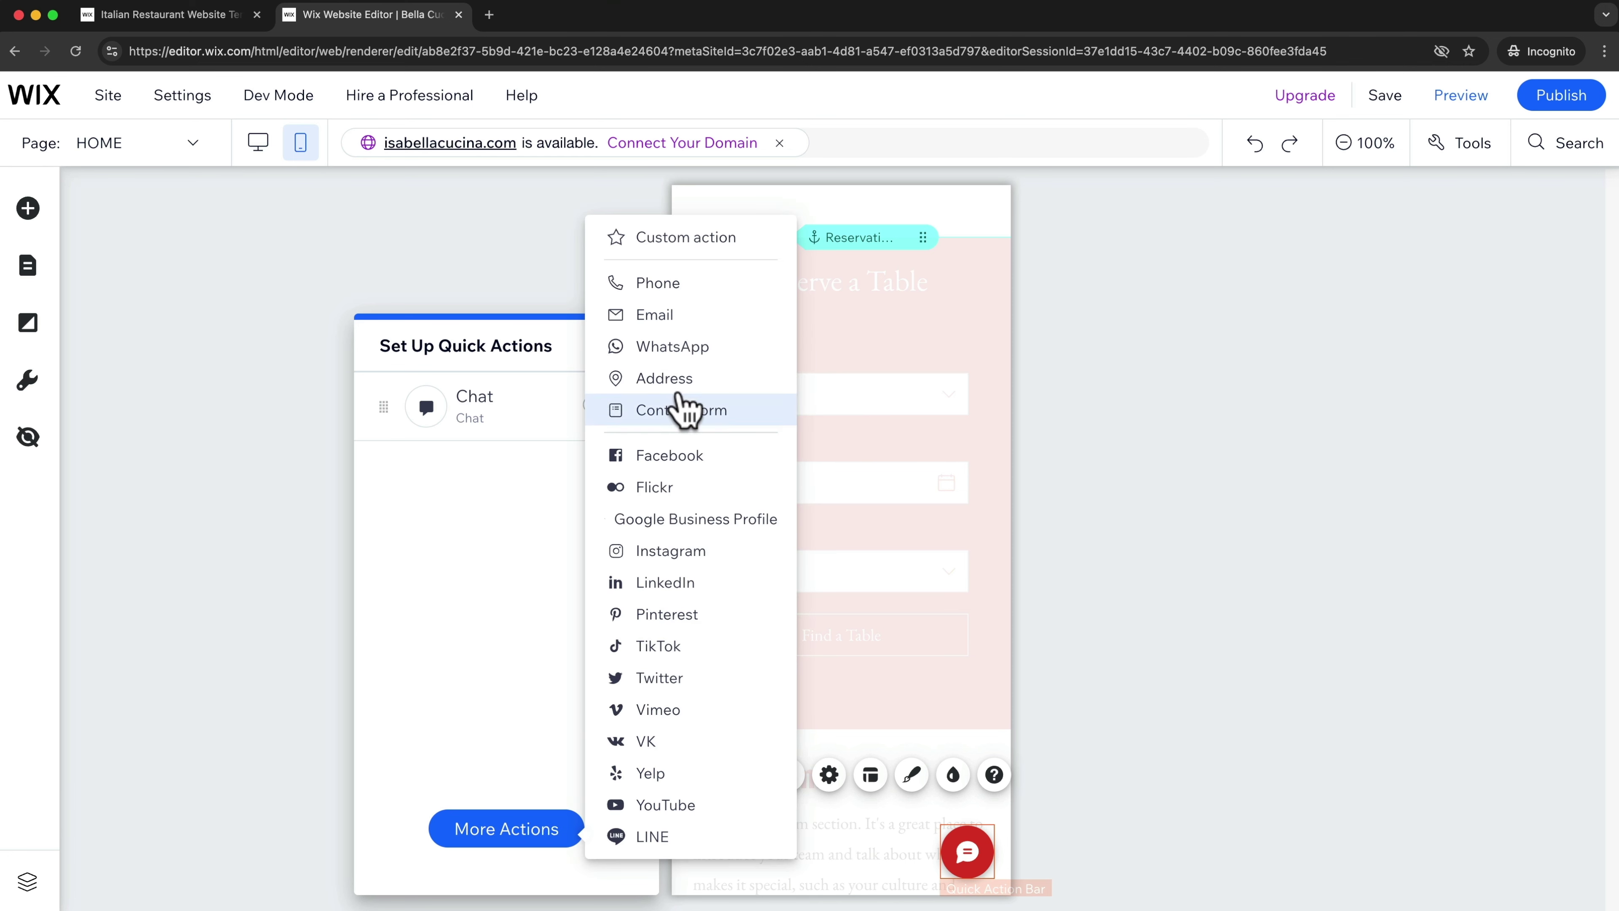
left_click(670, 290)
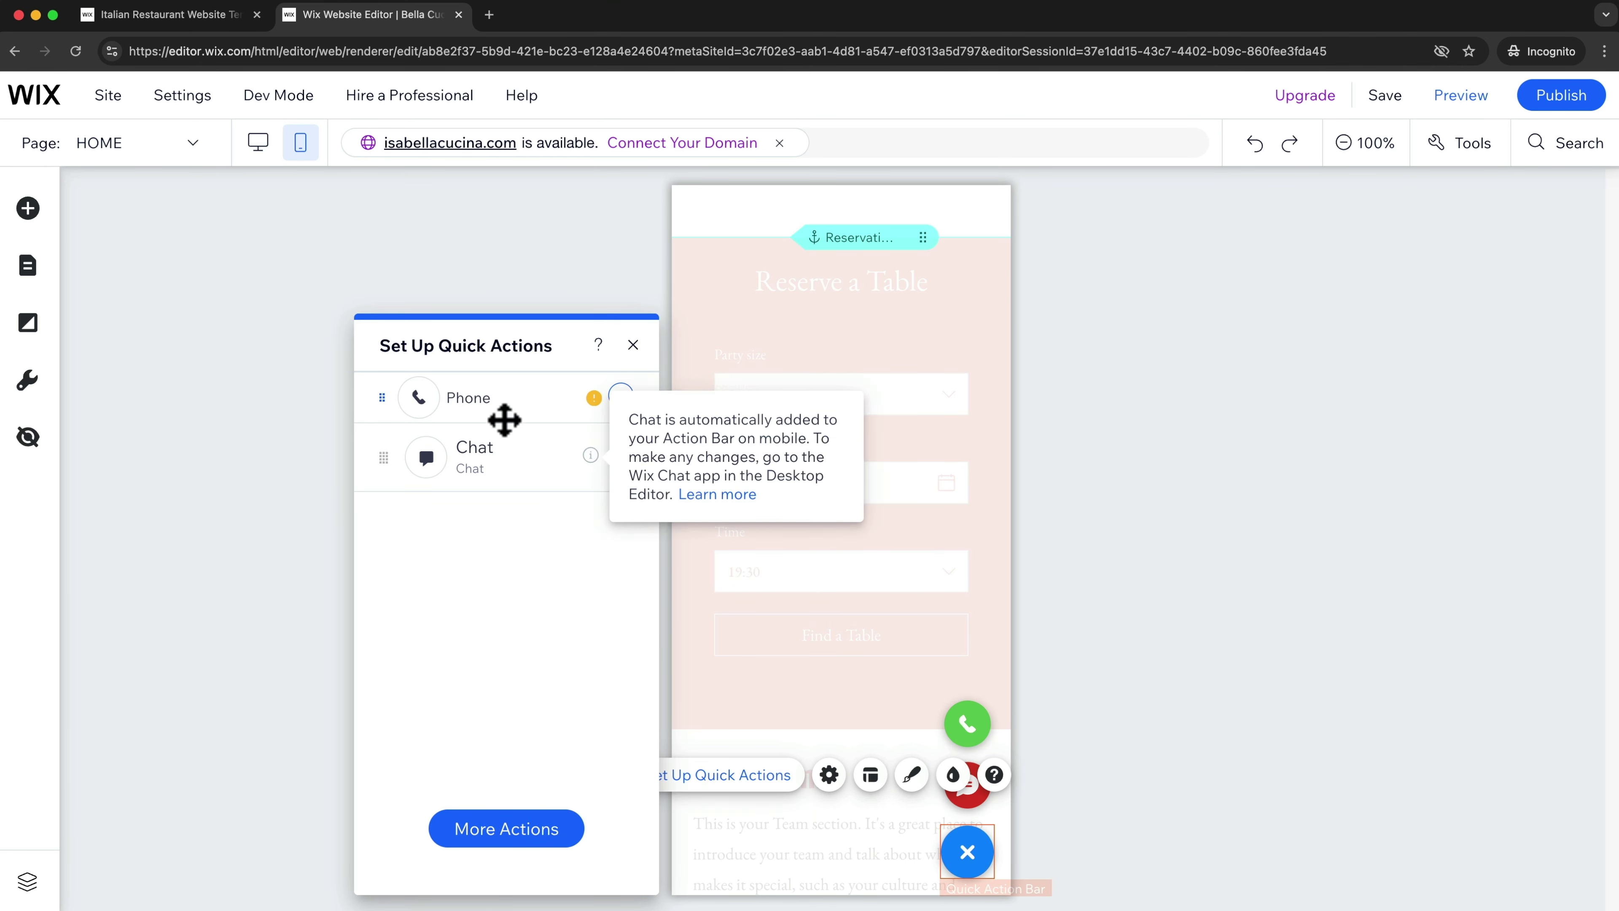
left_click(620, 395)
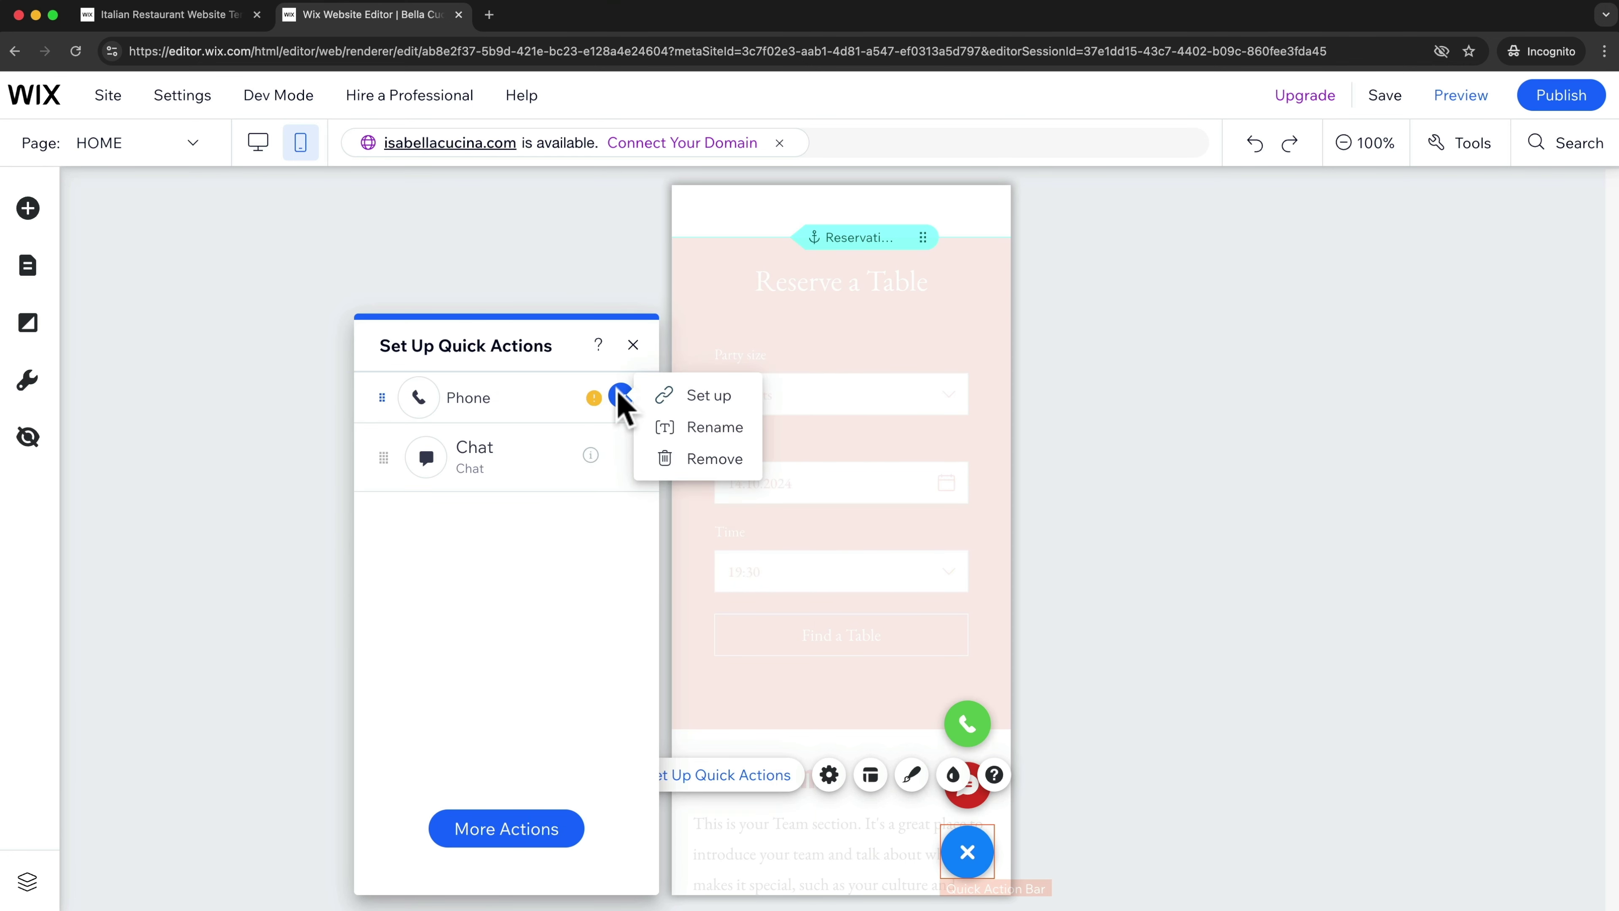
left_click(683, 400)
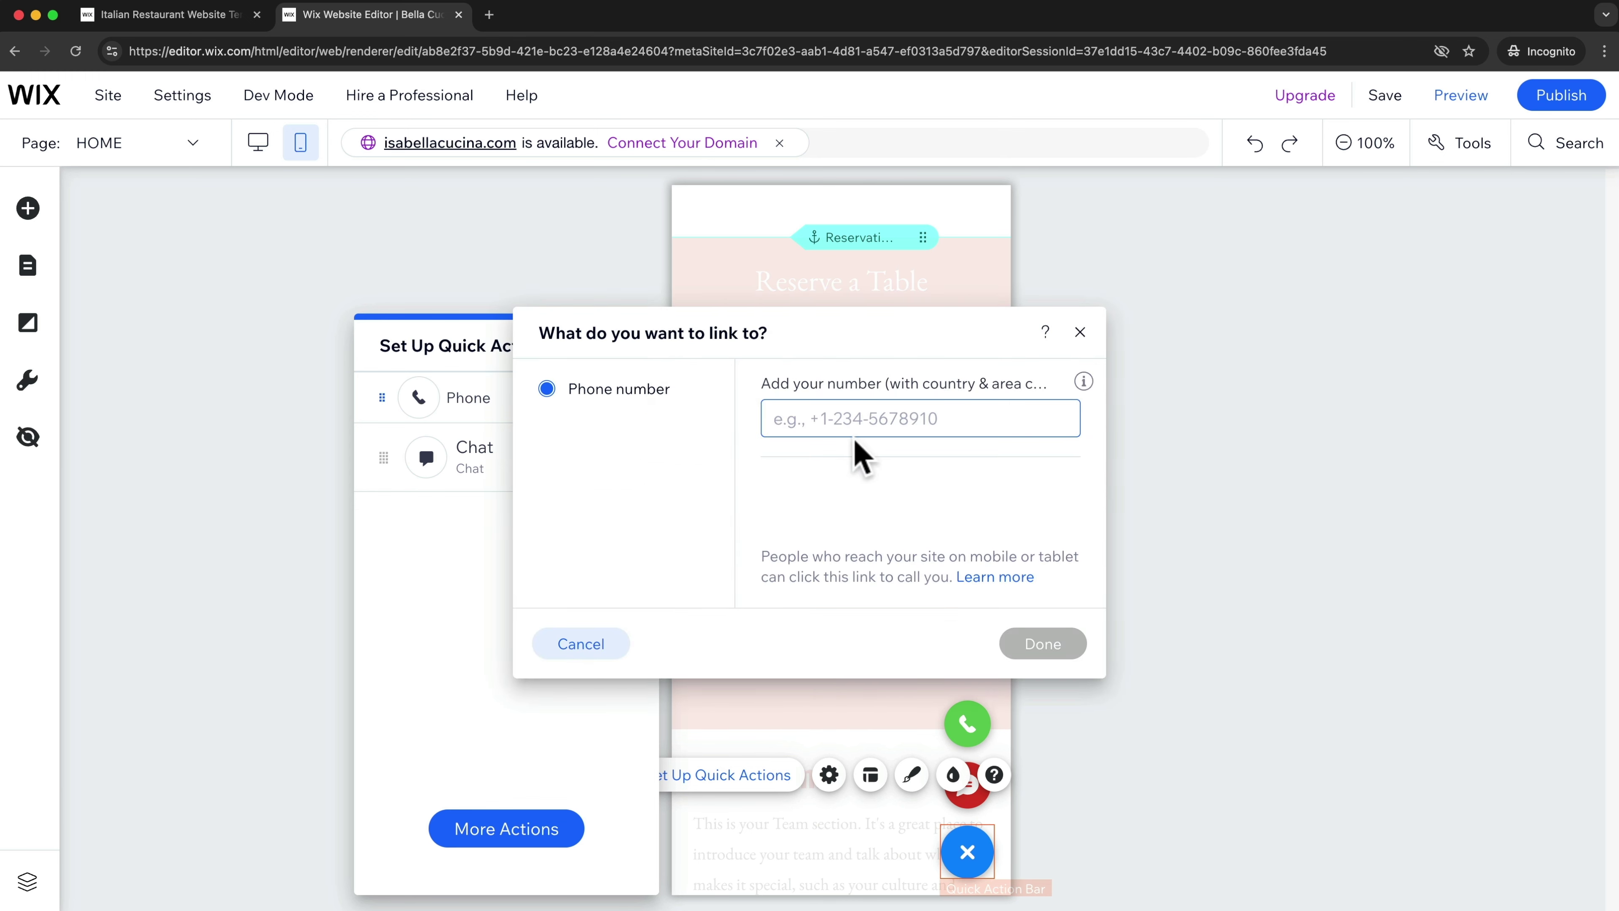
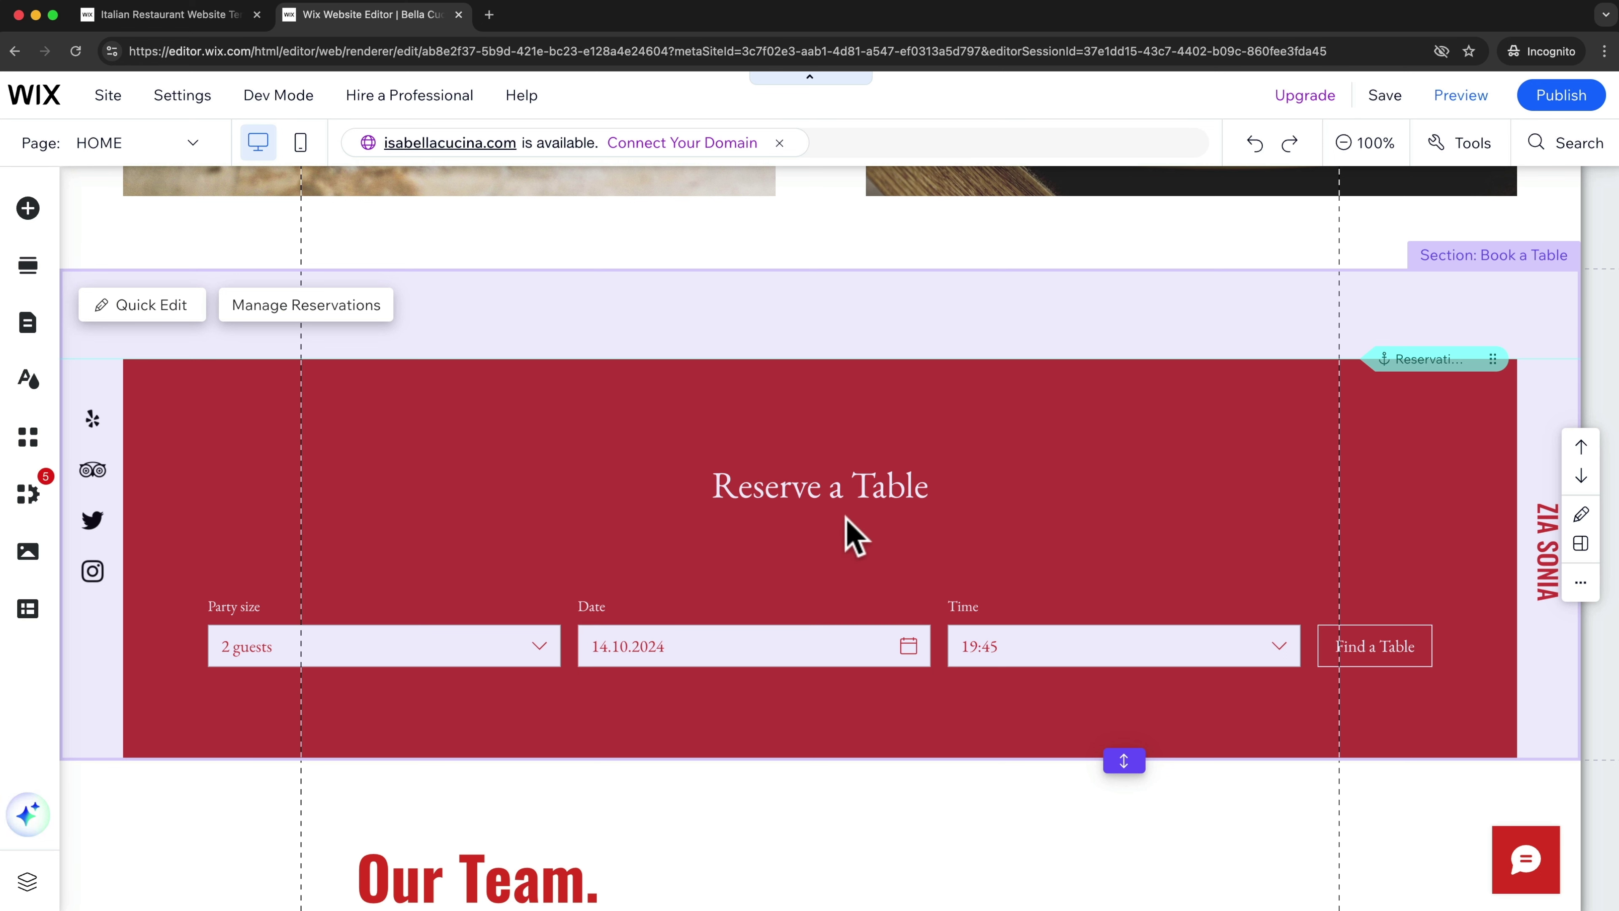
Step: Open the reservations dashboard from the desktop Book a Table section and look through the apps installed on the site
left_click(804, 503)
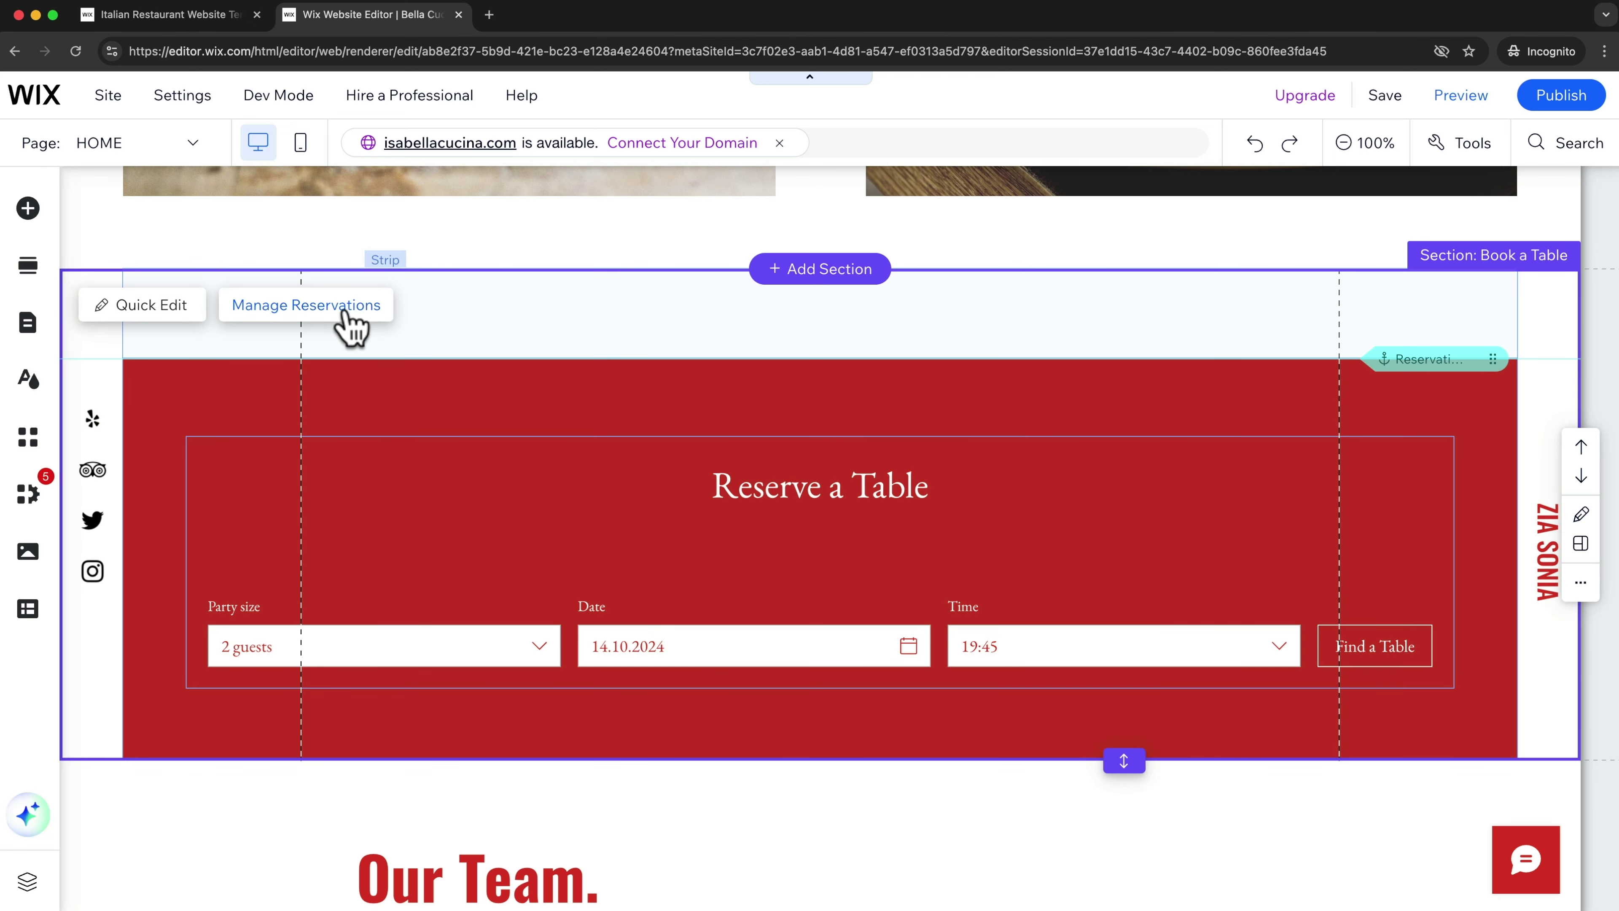
left_click(326, 307)
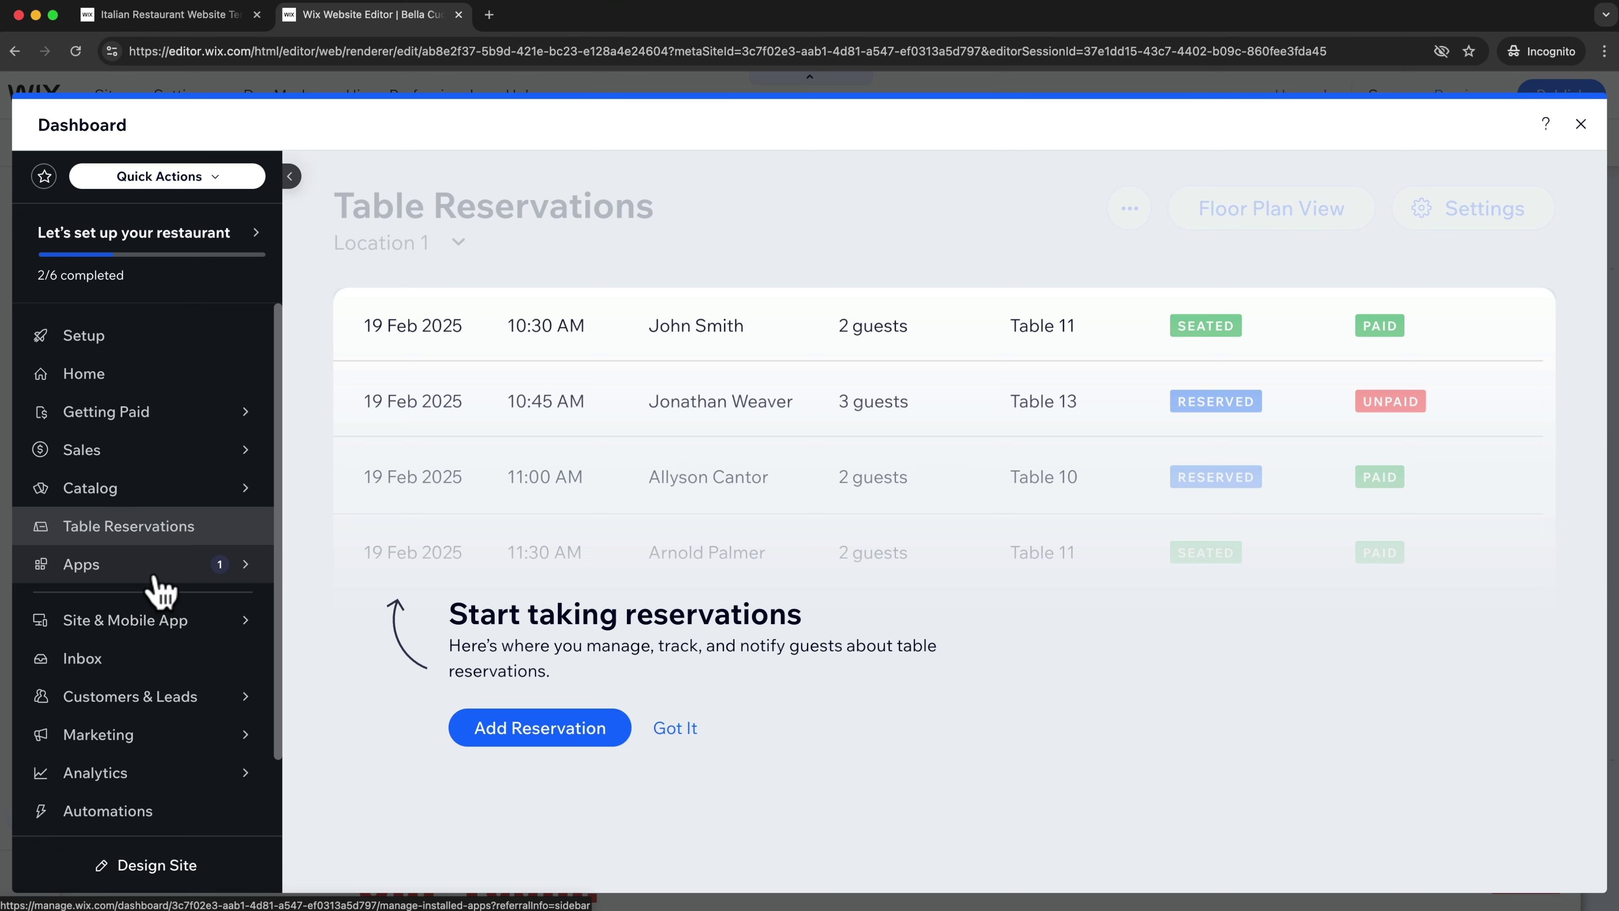
mouse_move(126, 579)
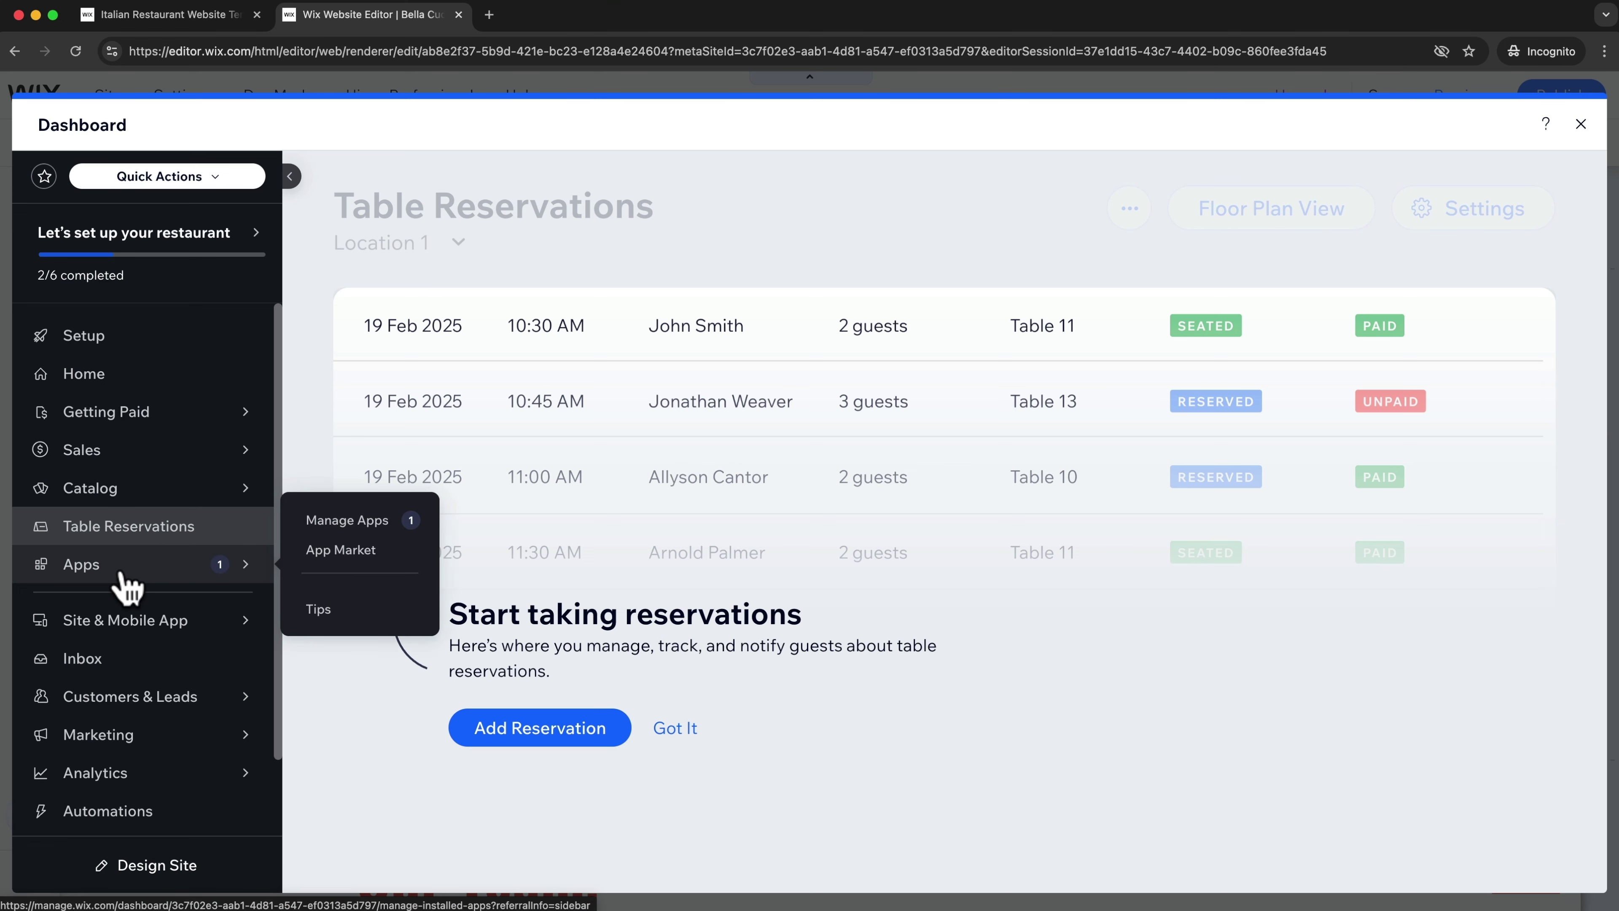
left_click(353, 526)
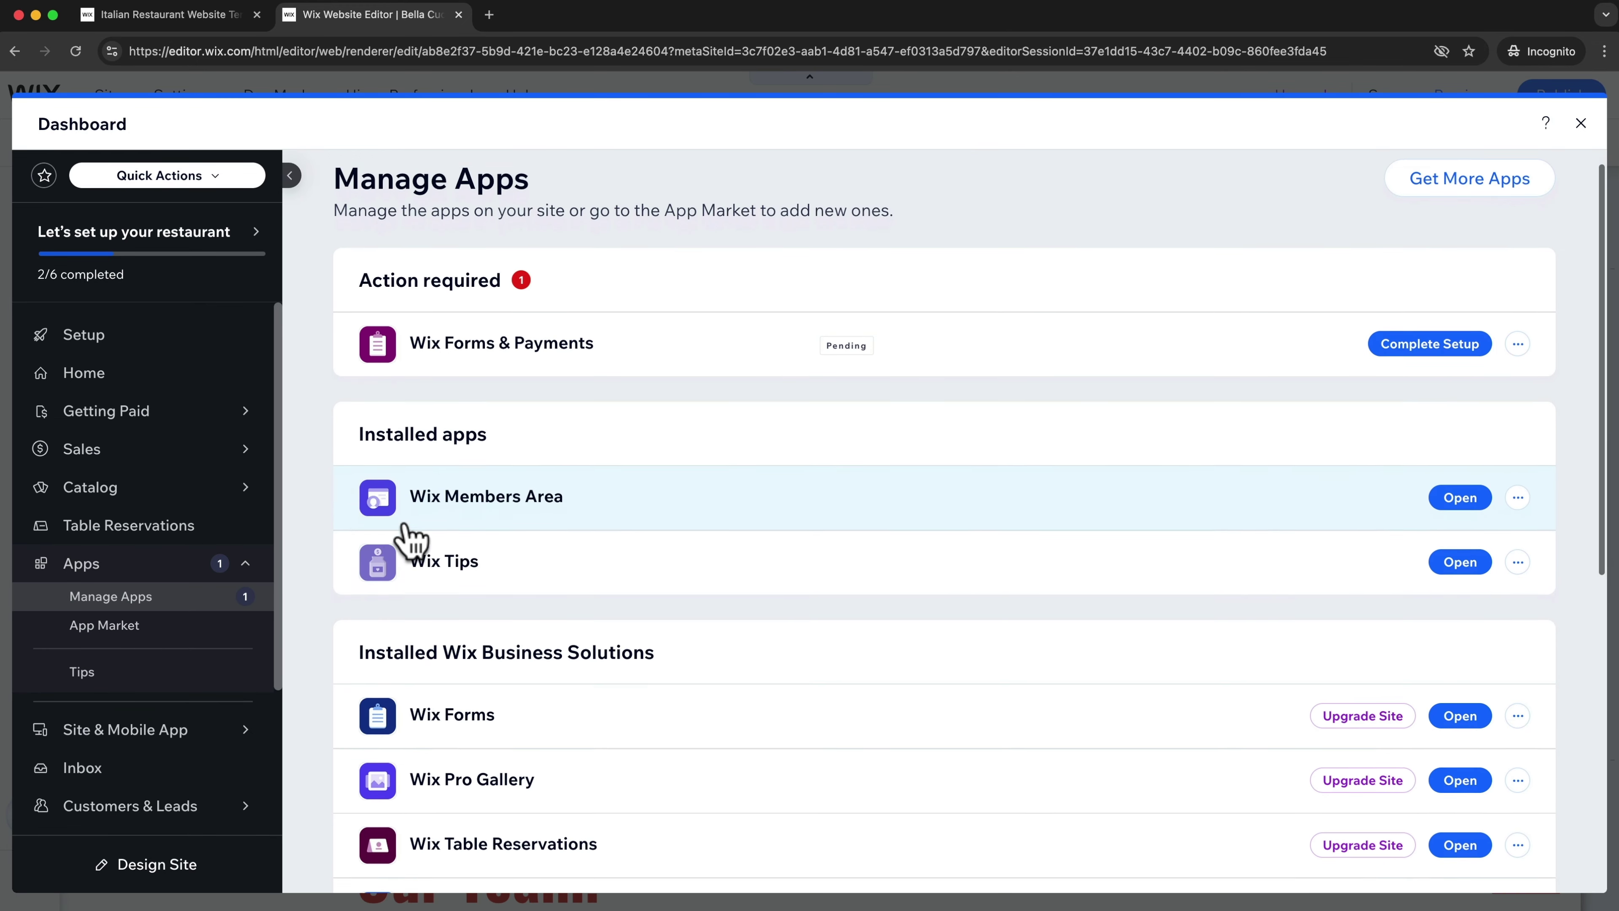
scroll(412, 539, "down", 1)
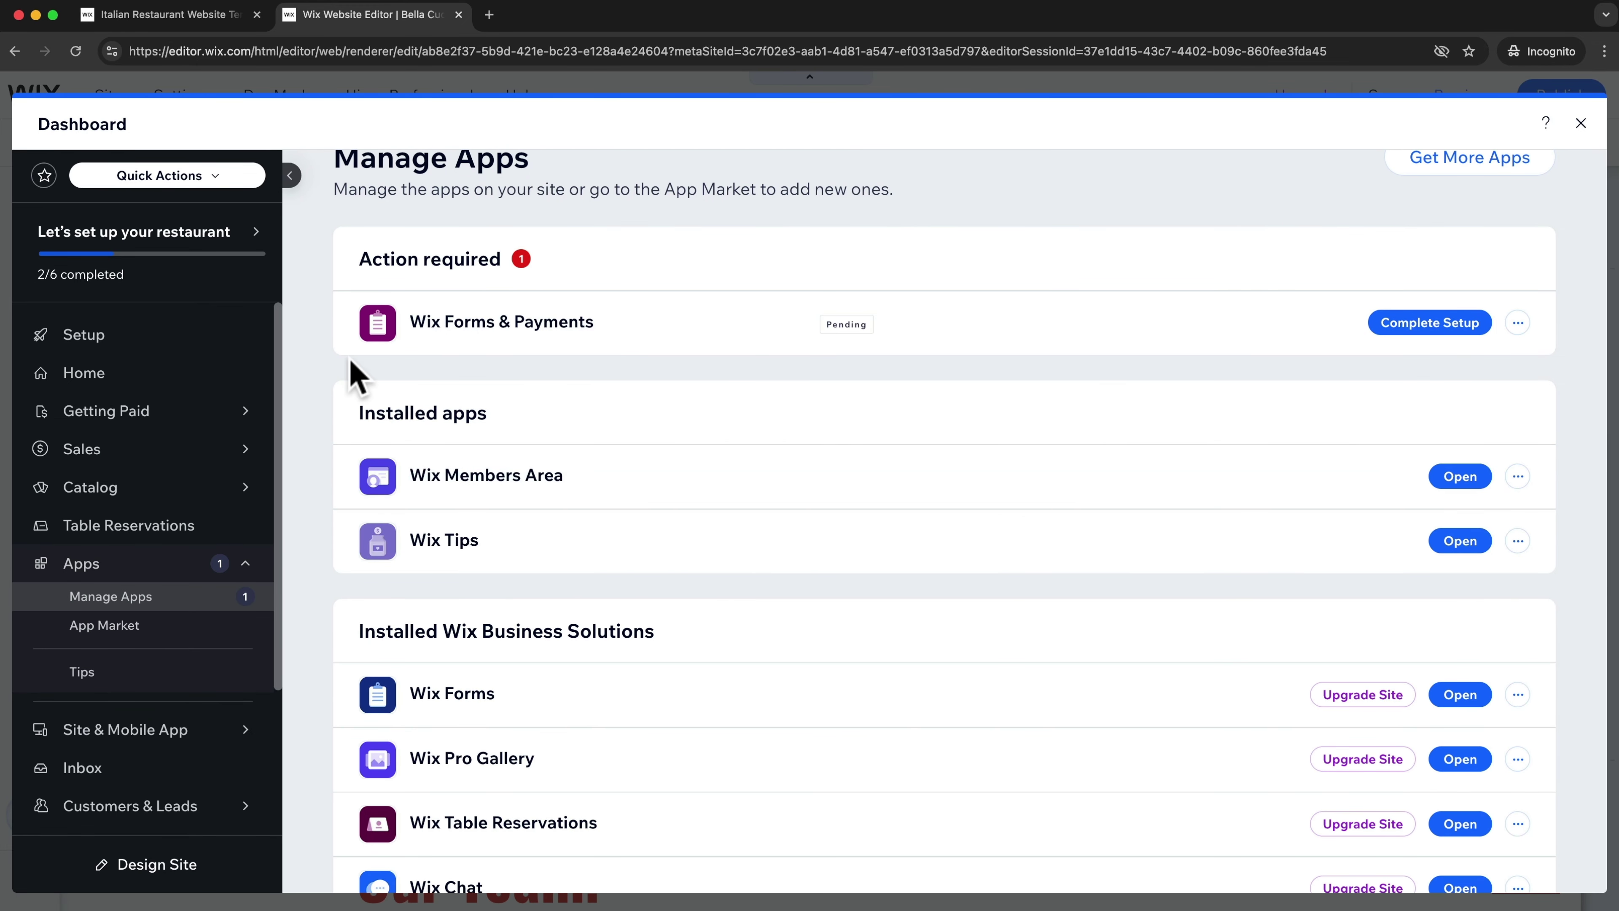
scroll(332, 361, "down", 2)
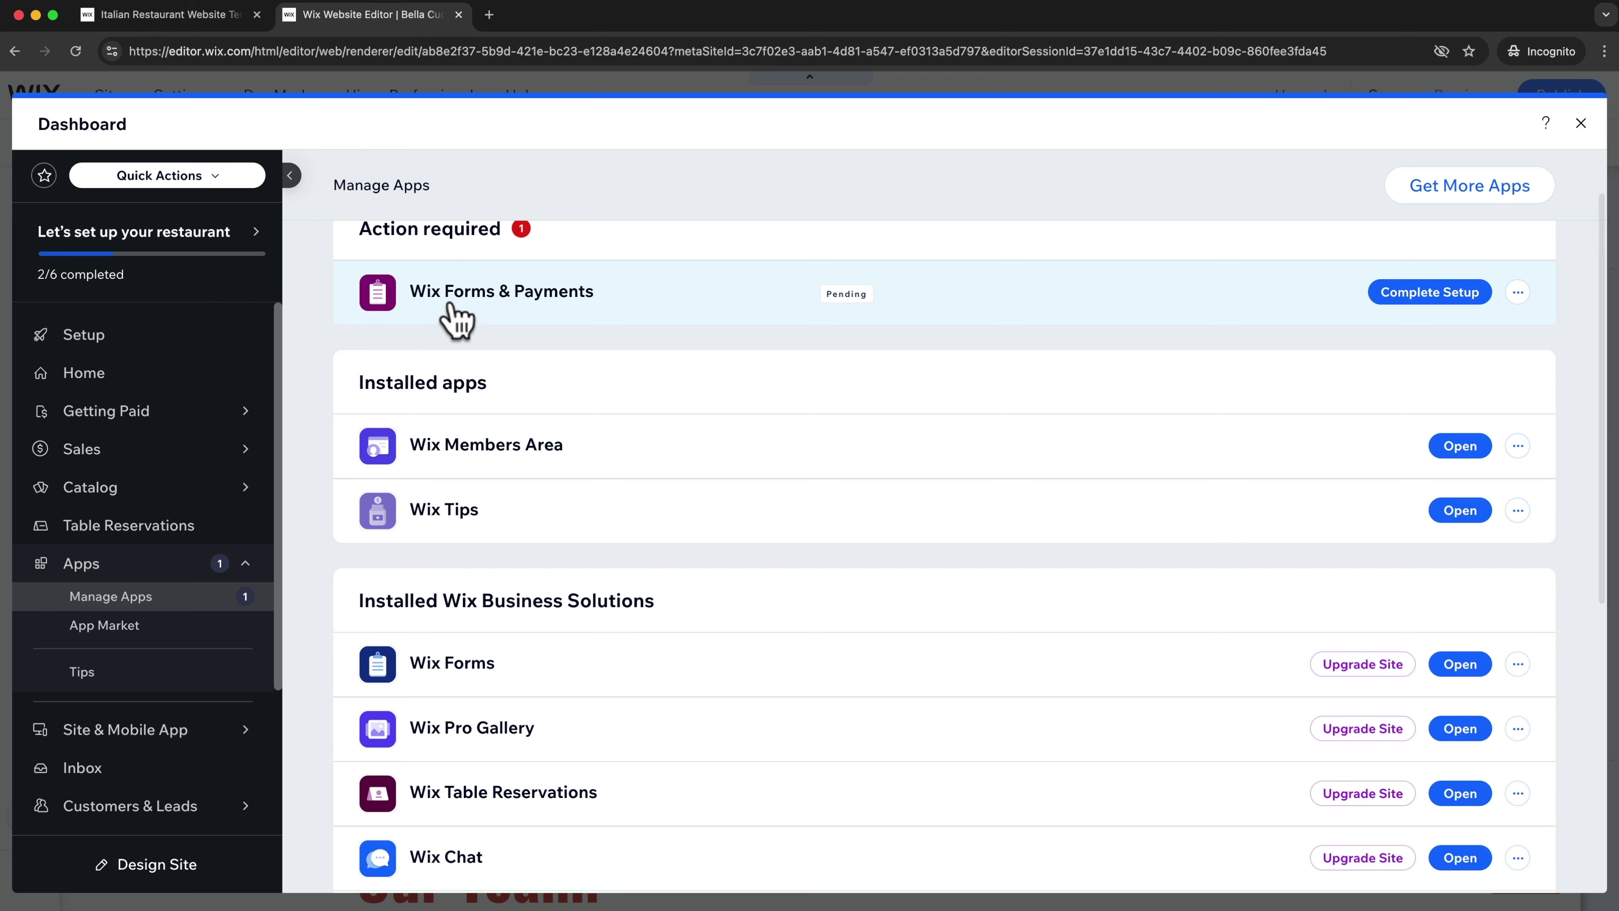
scroll(631, 322, "down", 3)
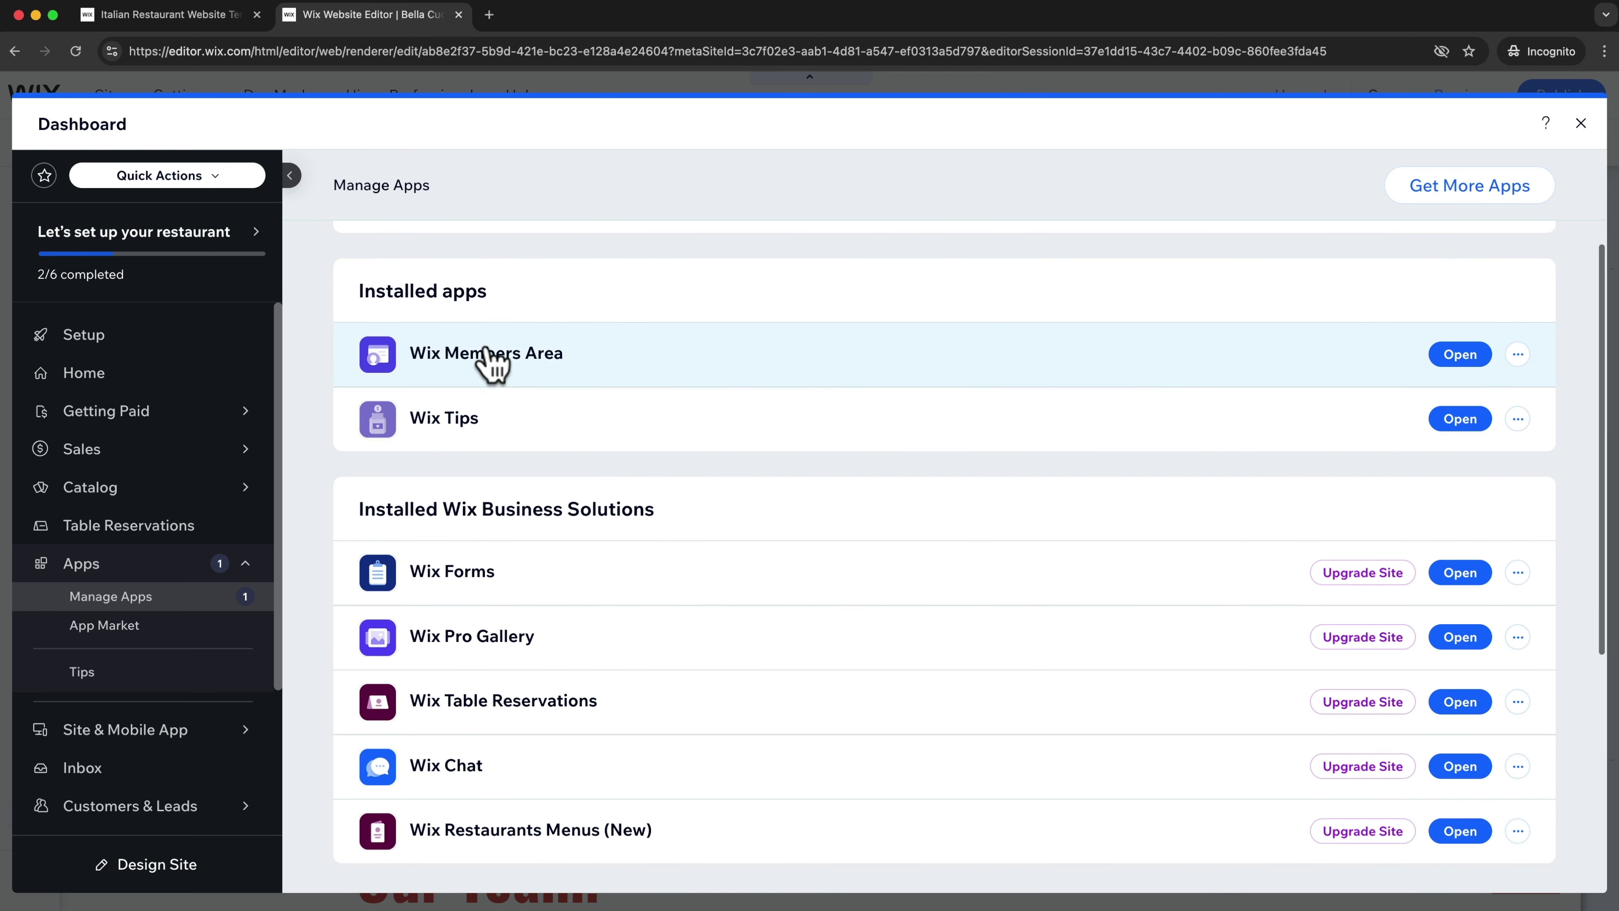
scroll(487, 366, "down", 3)
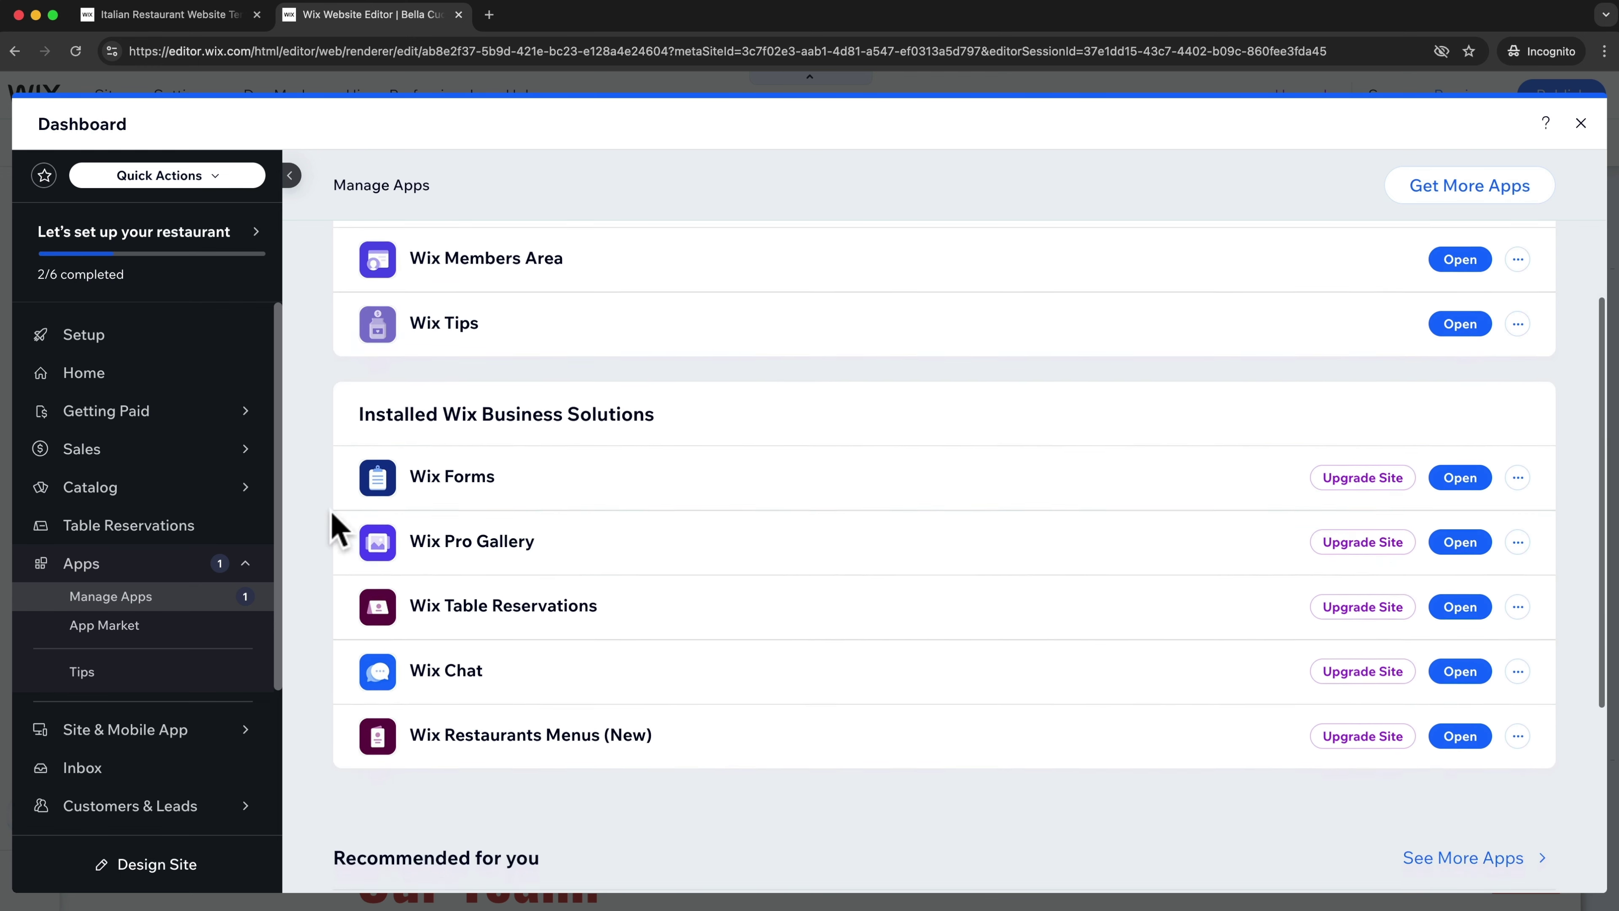
scroll(335, 526, "down", 1)
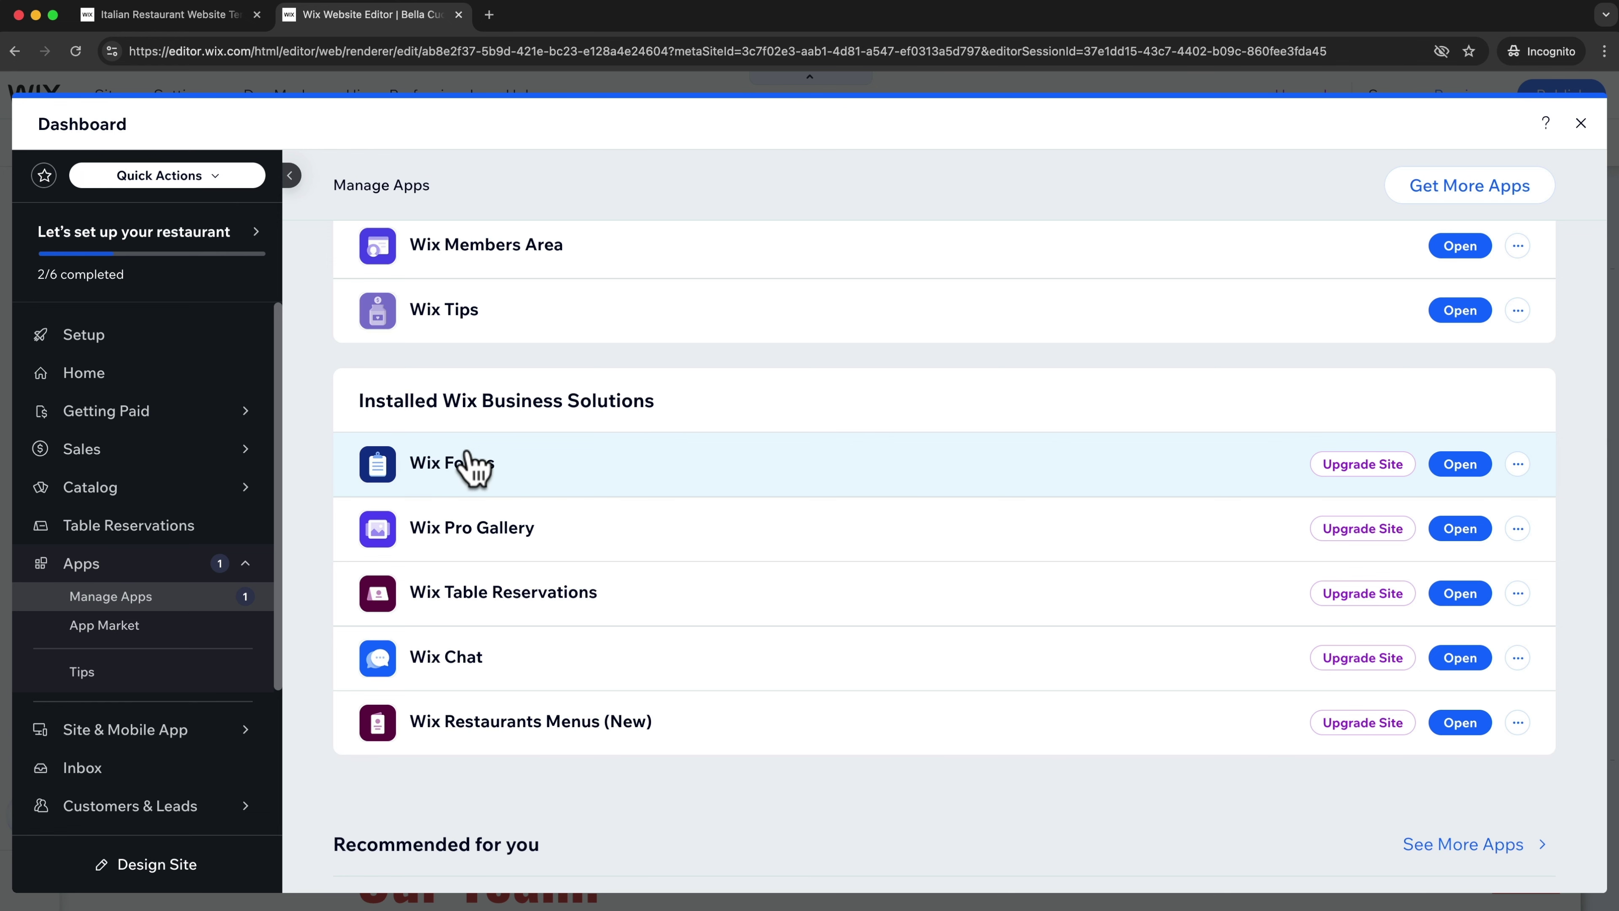
Step: Search the App Market for "bookings" and look through the booking apps it offers
scroll(472, 466, "down", 2)
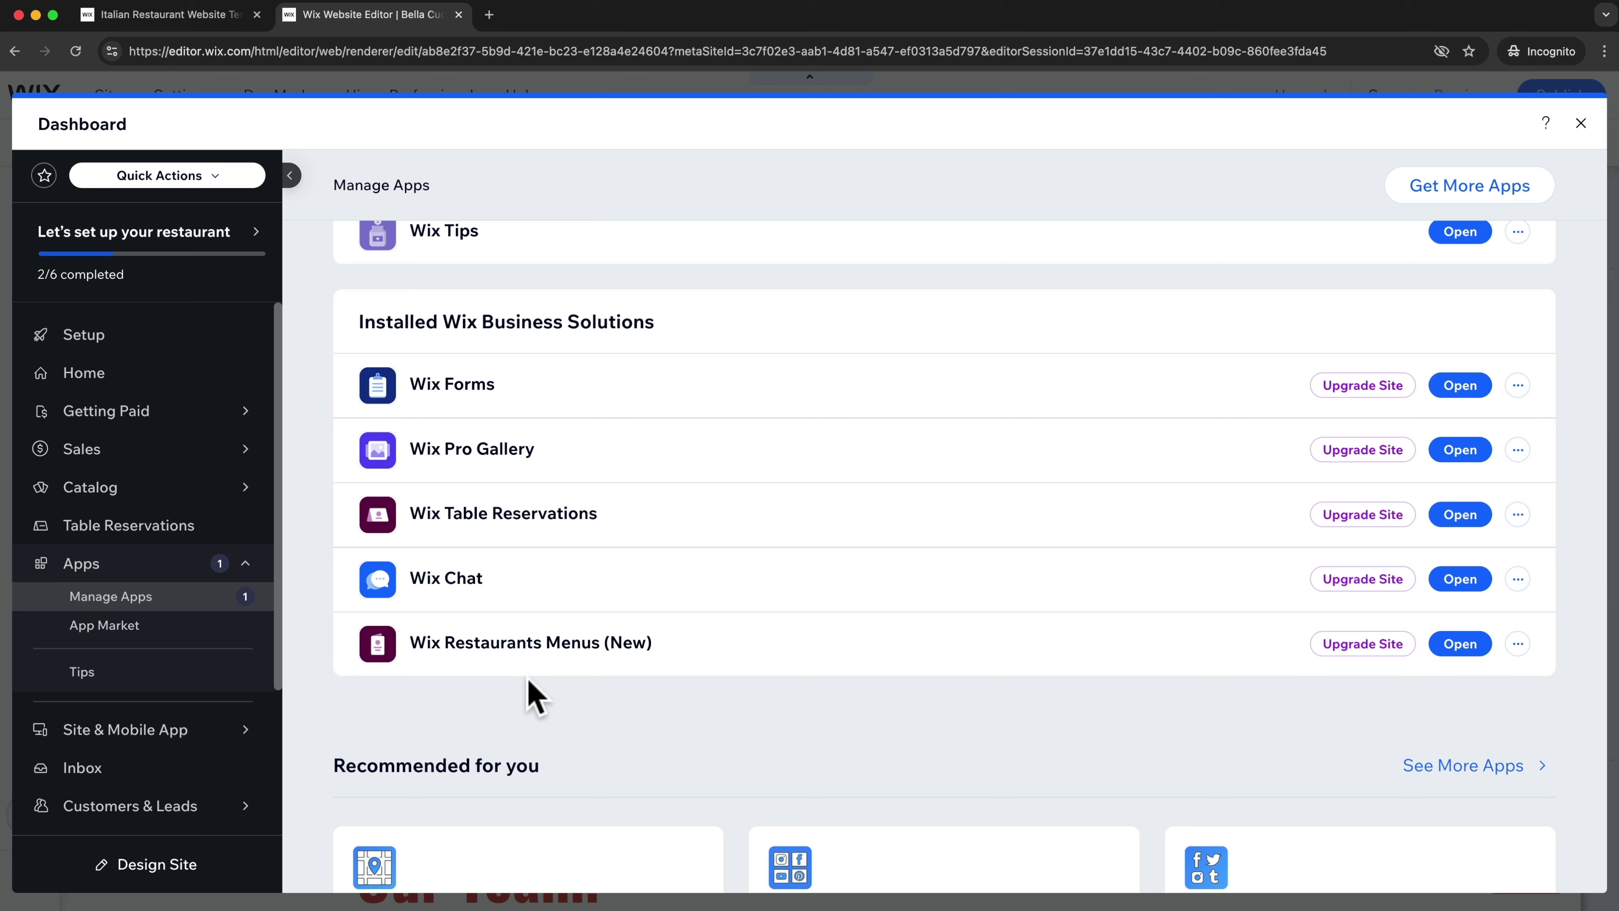
left_click(115, 631)
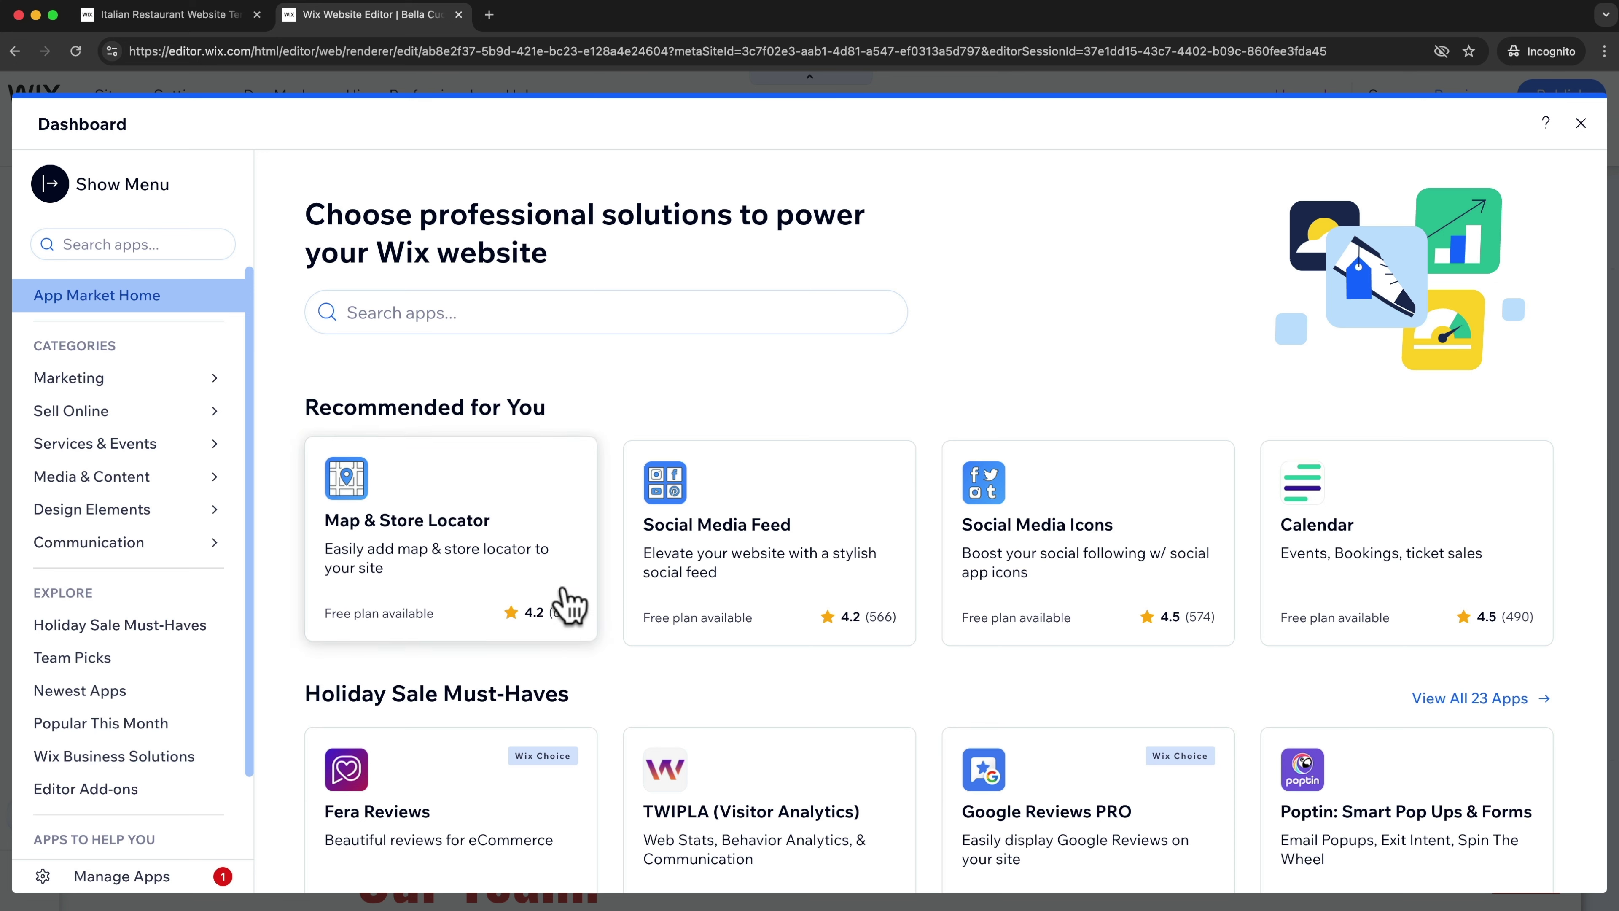
left_click(439, 312)
type("bookings")
key("Return")
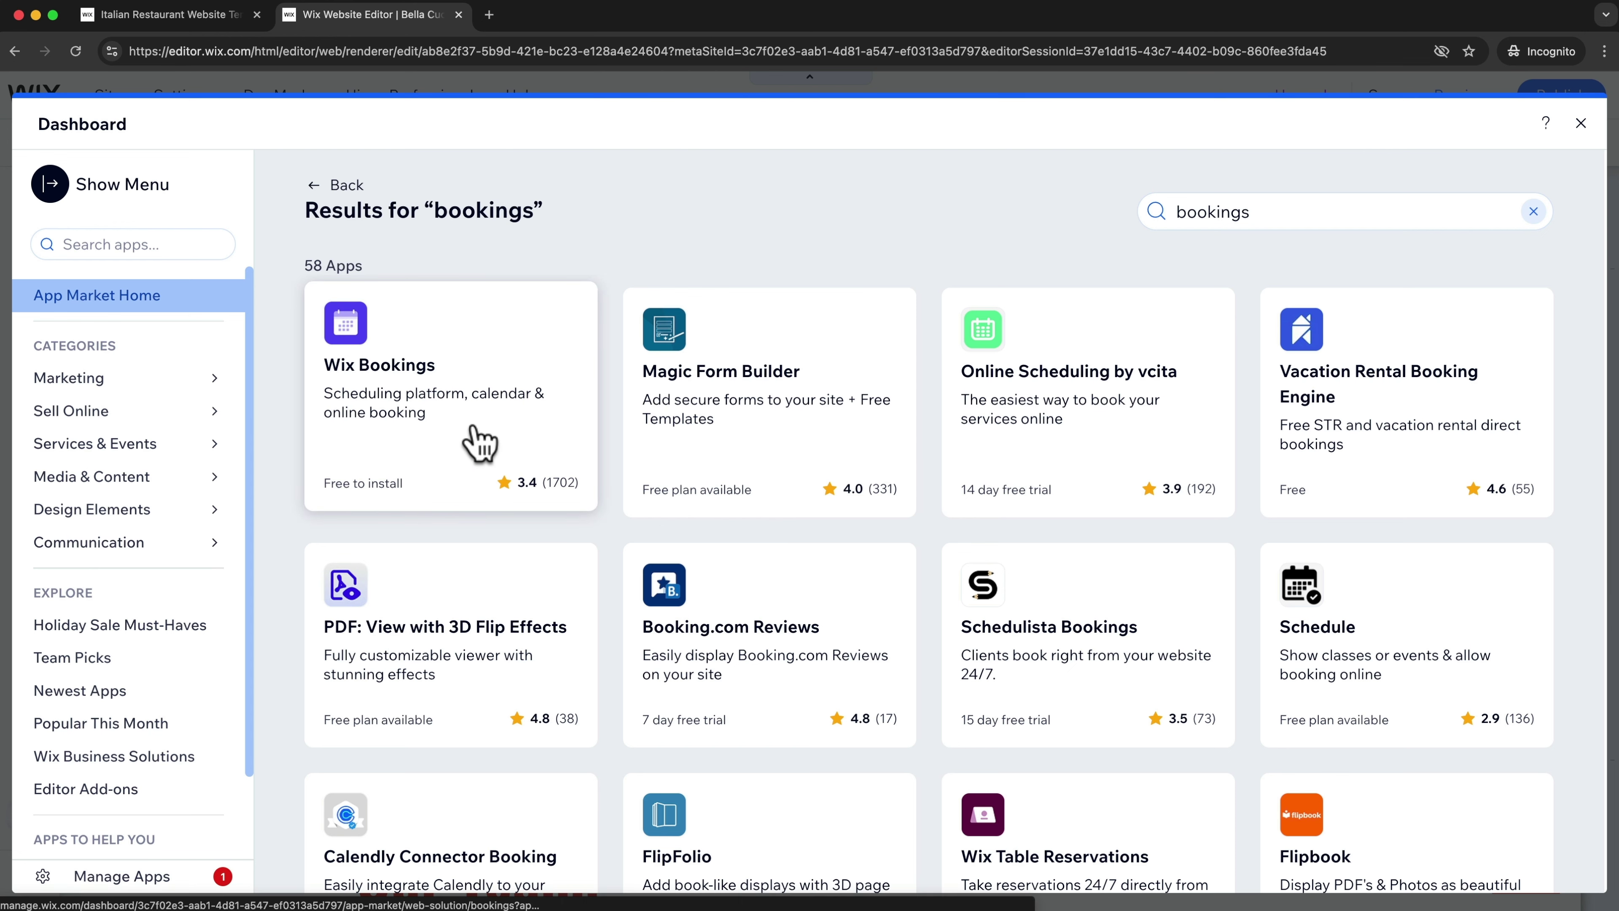
scroll(637, 452, "down", 1)
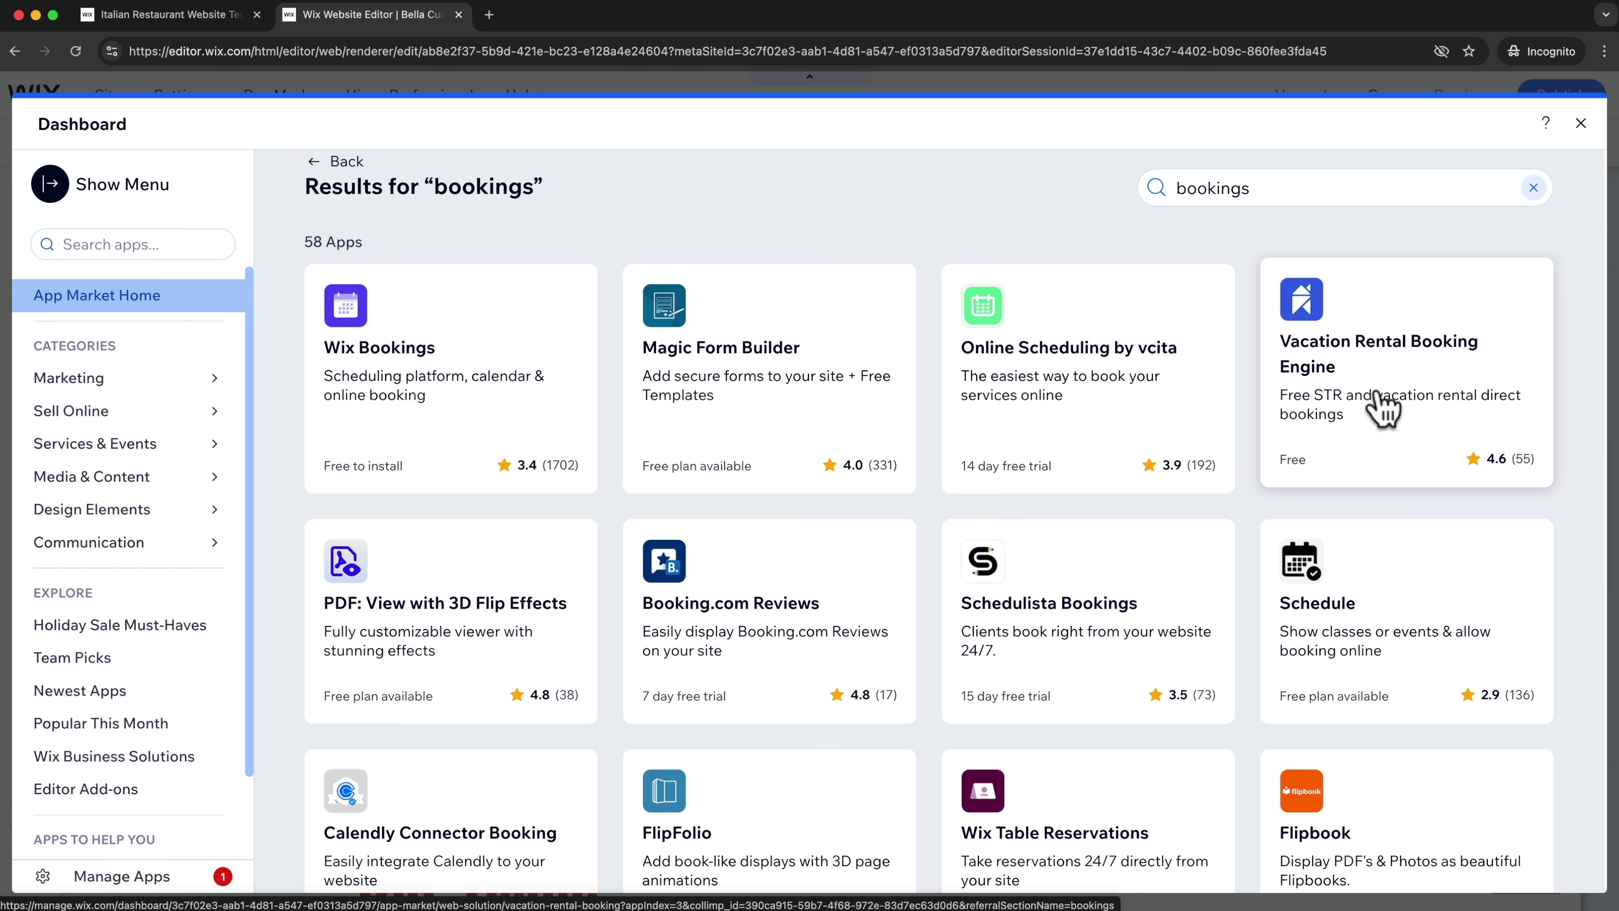
scroll(1390, 392, "down", 2)
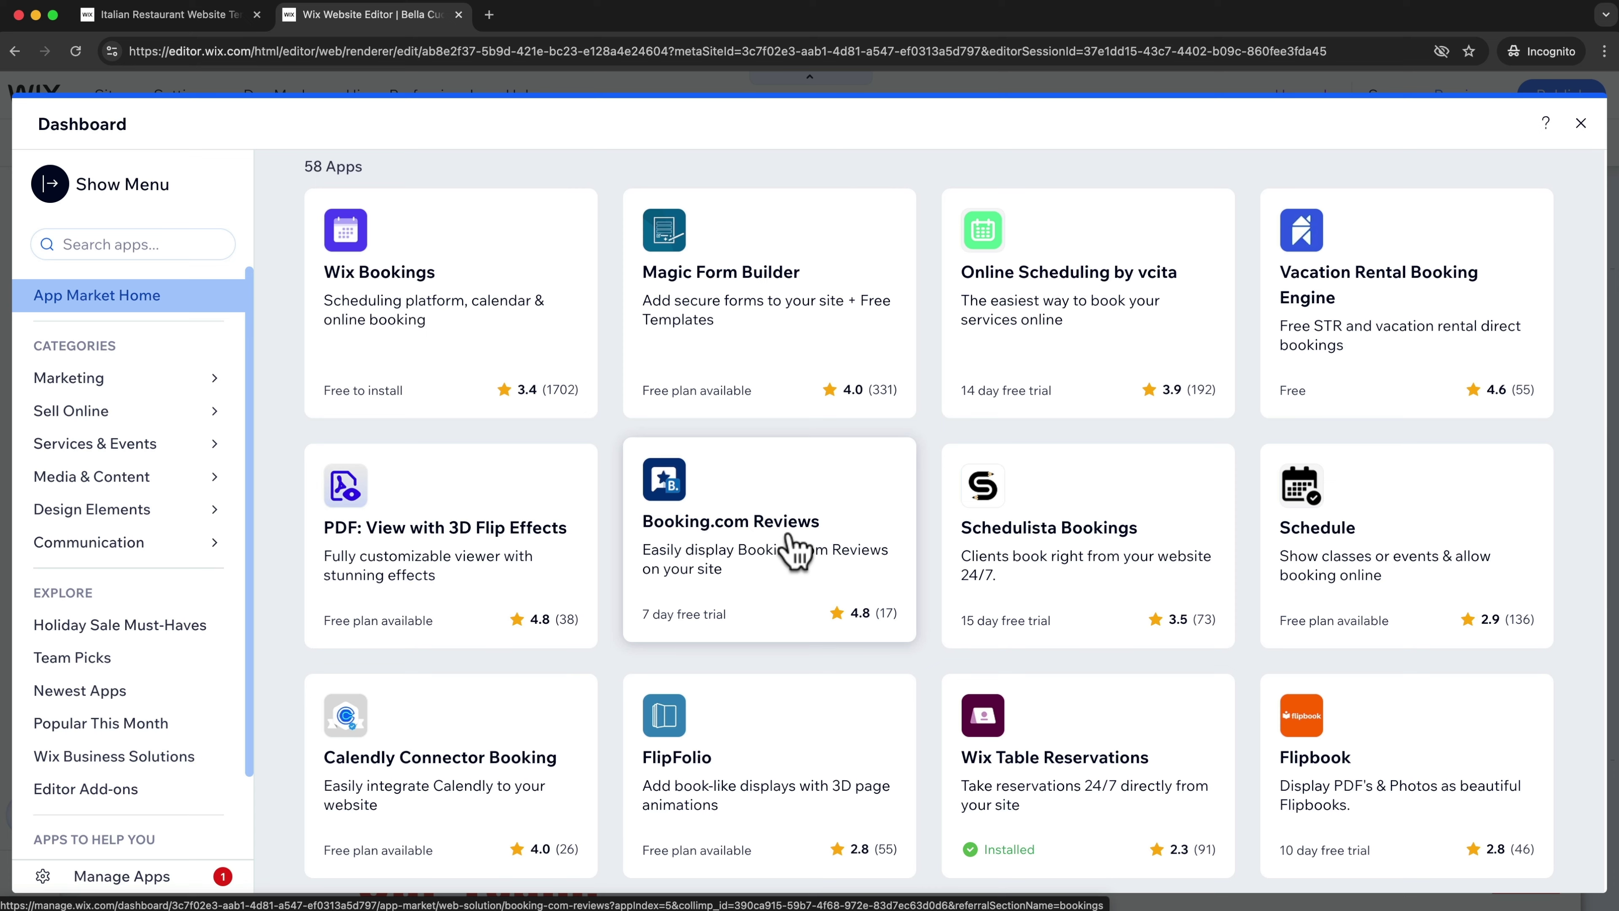
scroll(793, 551, "down", 1)
scroll(892, 460, "up", 1)
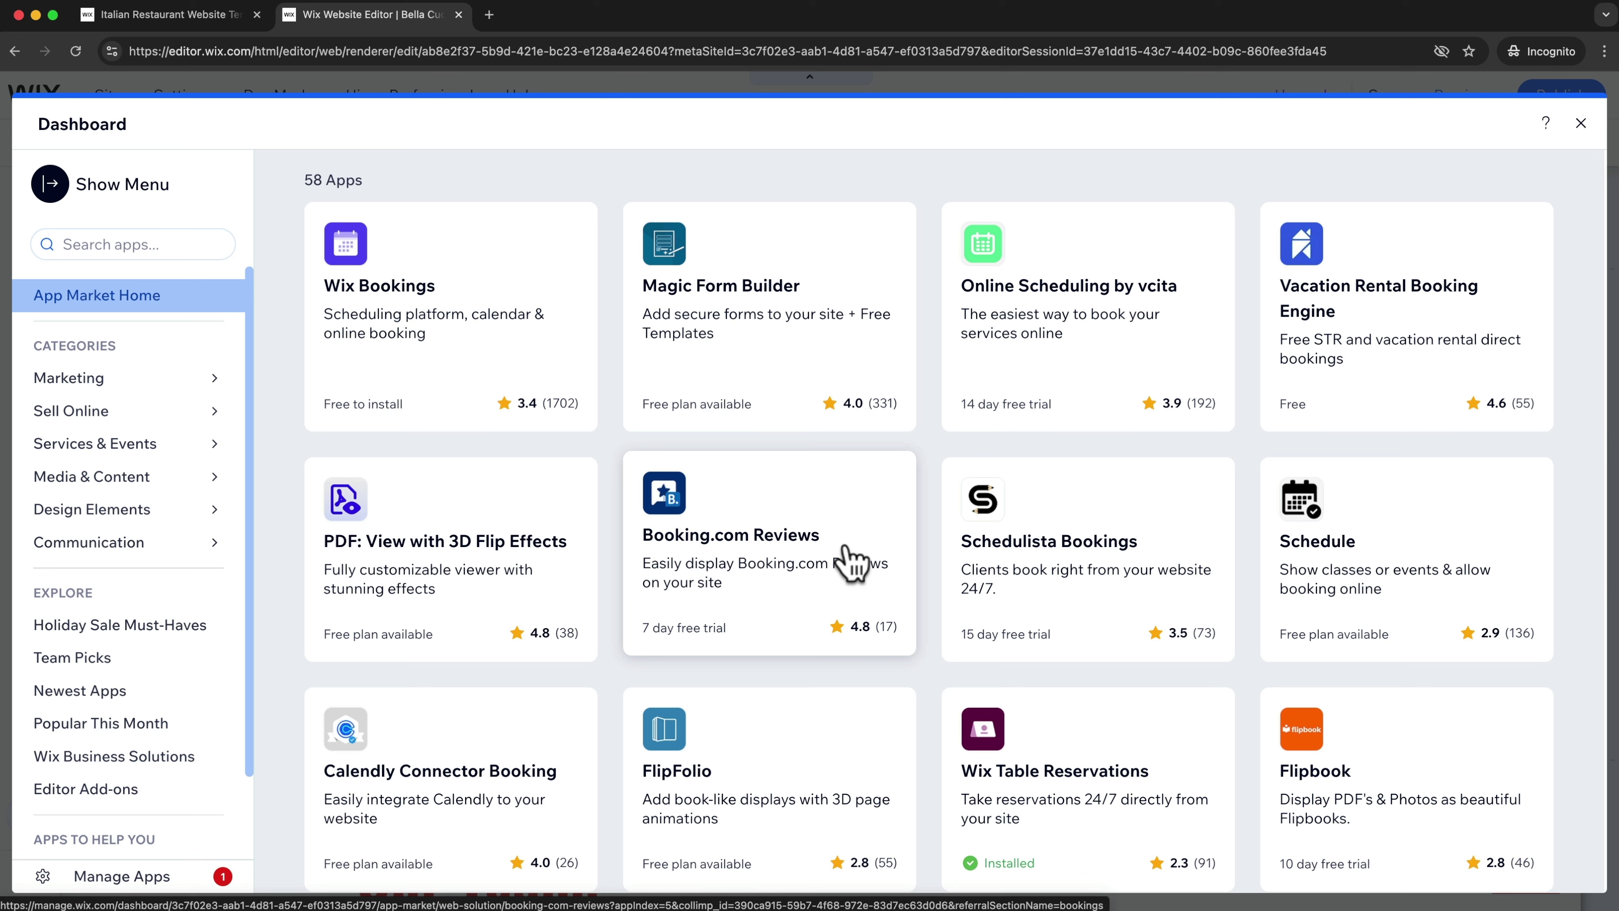
Step: Return to the site's app management list, look through the installed apps and close the dashboard
left_click(122, 876)
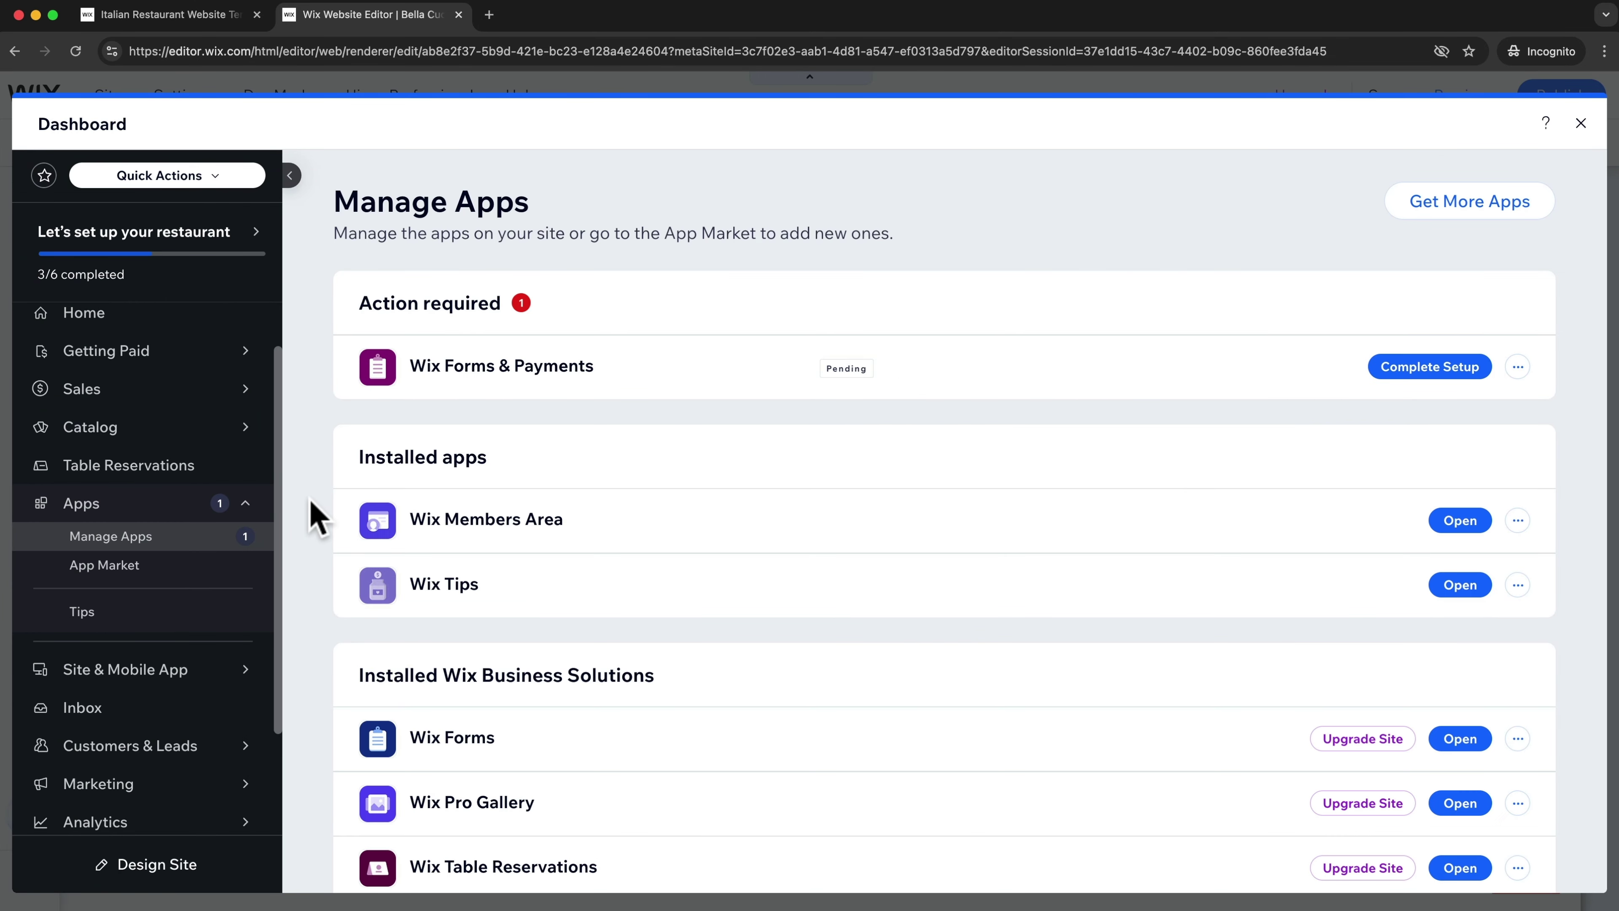
scroll(313, 517, "down", 3)
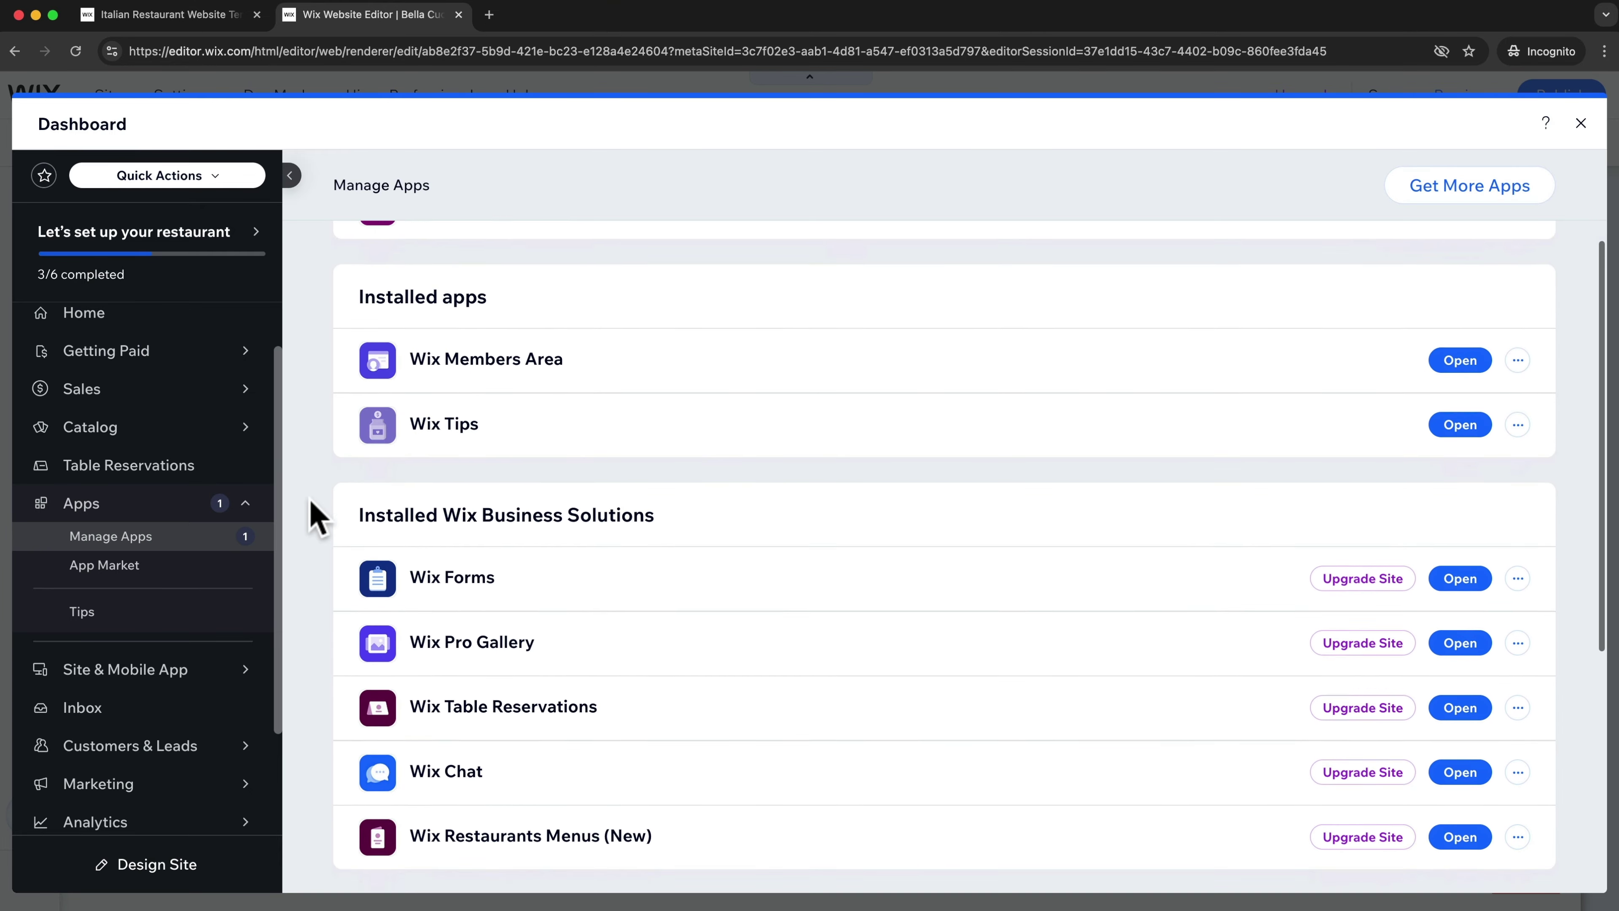
scroll(312, 518, "down", 2)
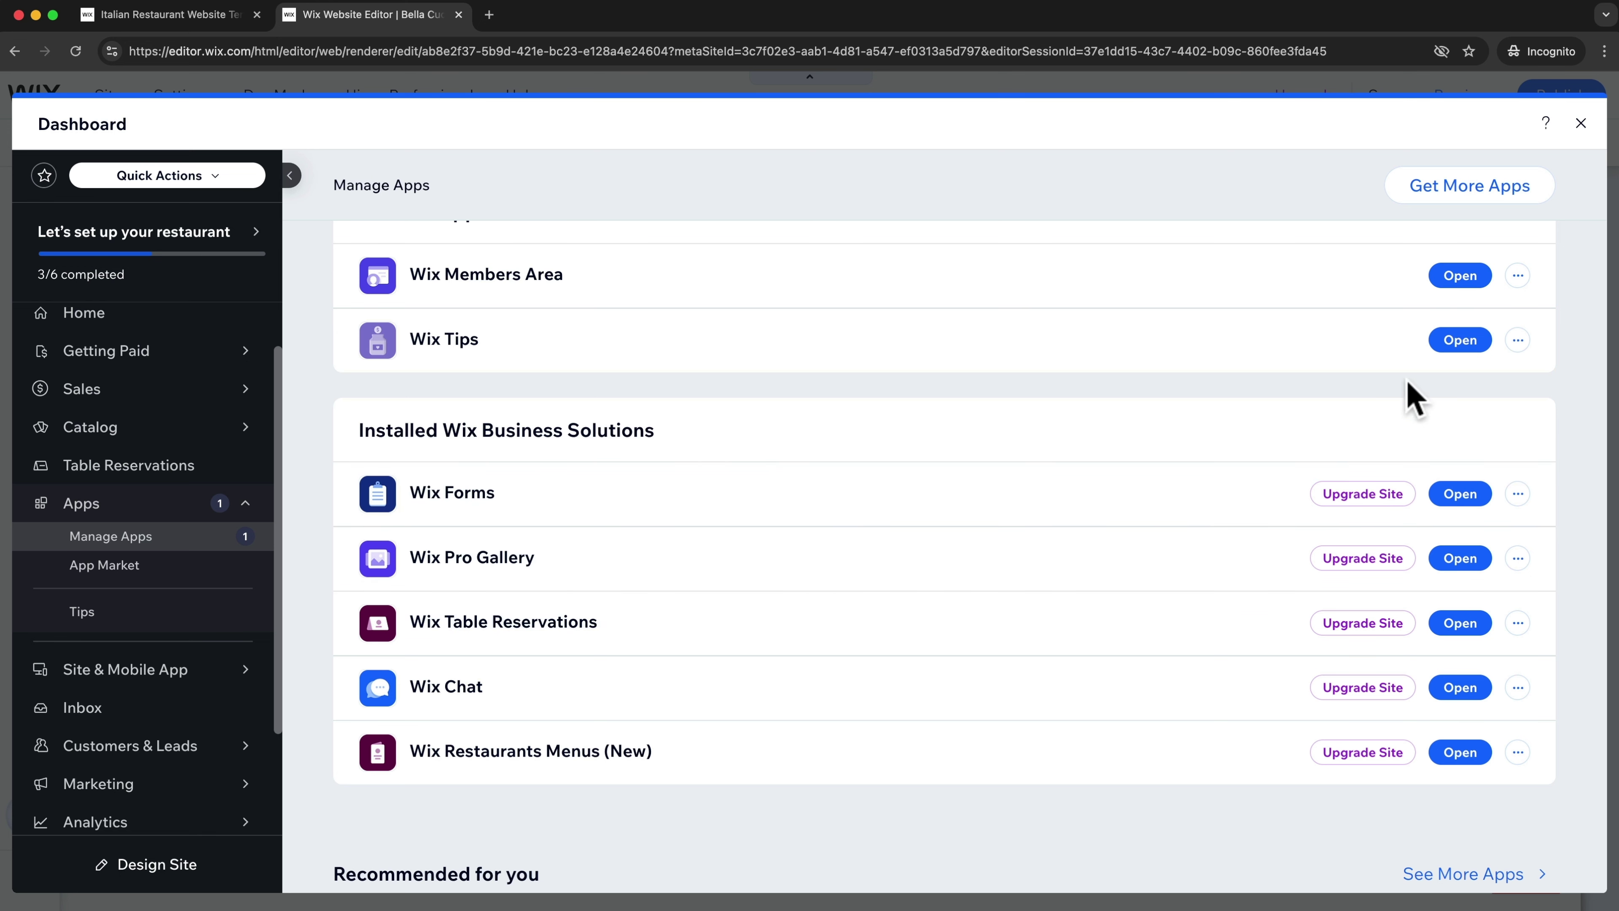
left_click(1579, 124)
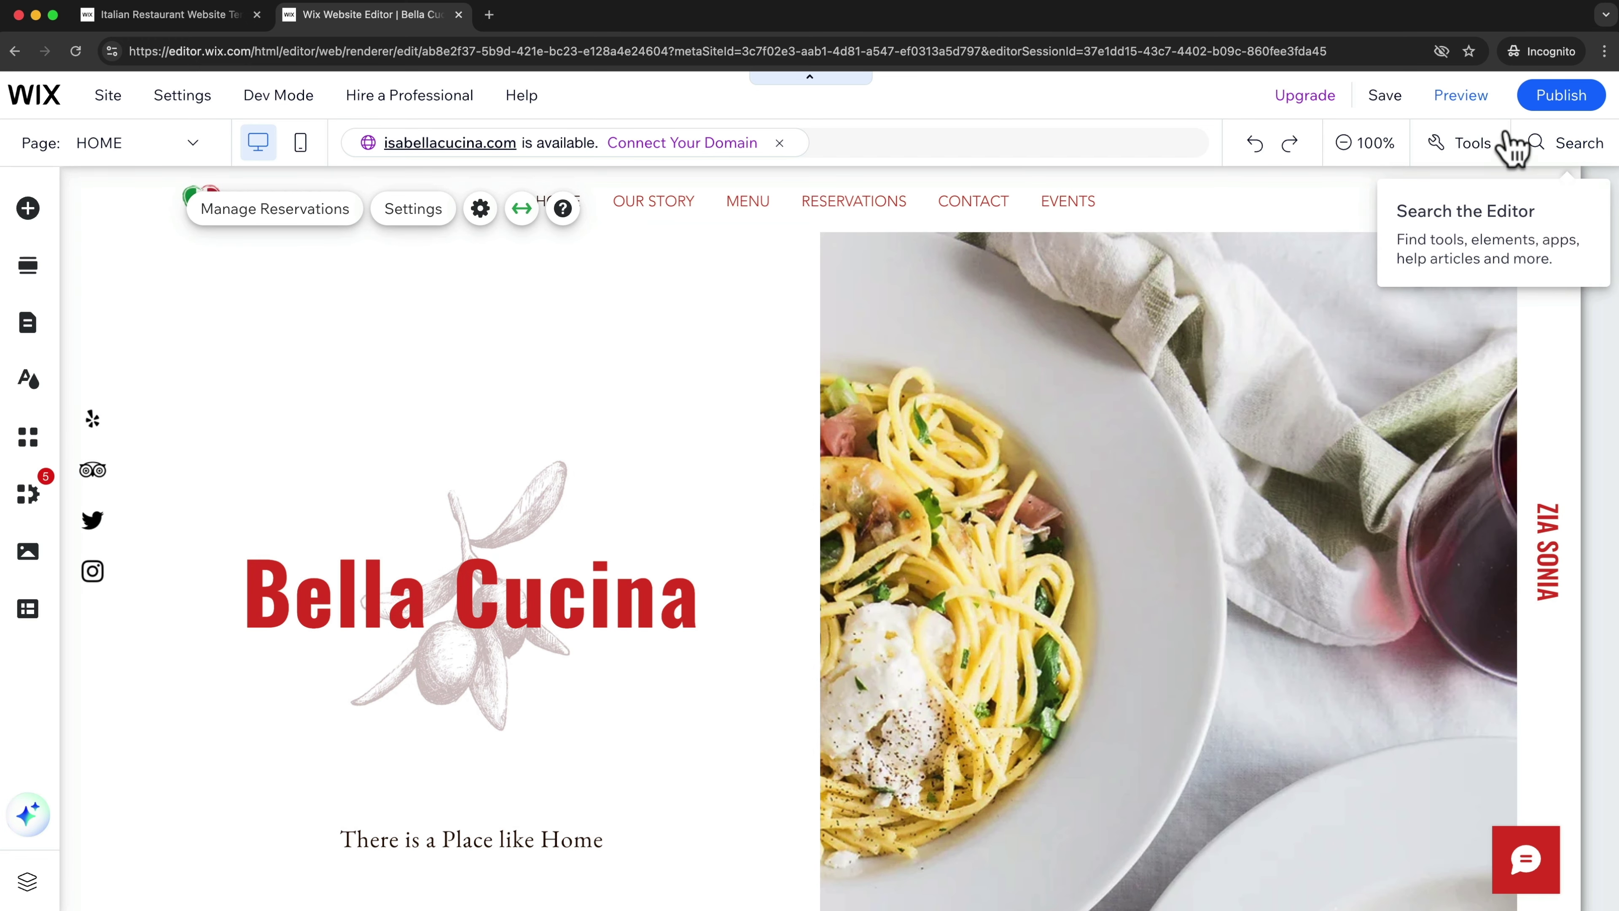
Step: Preview the desktop site and look through its Home and Our Story pages
left_click(1461, 106)
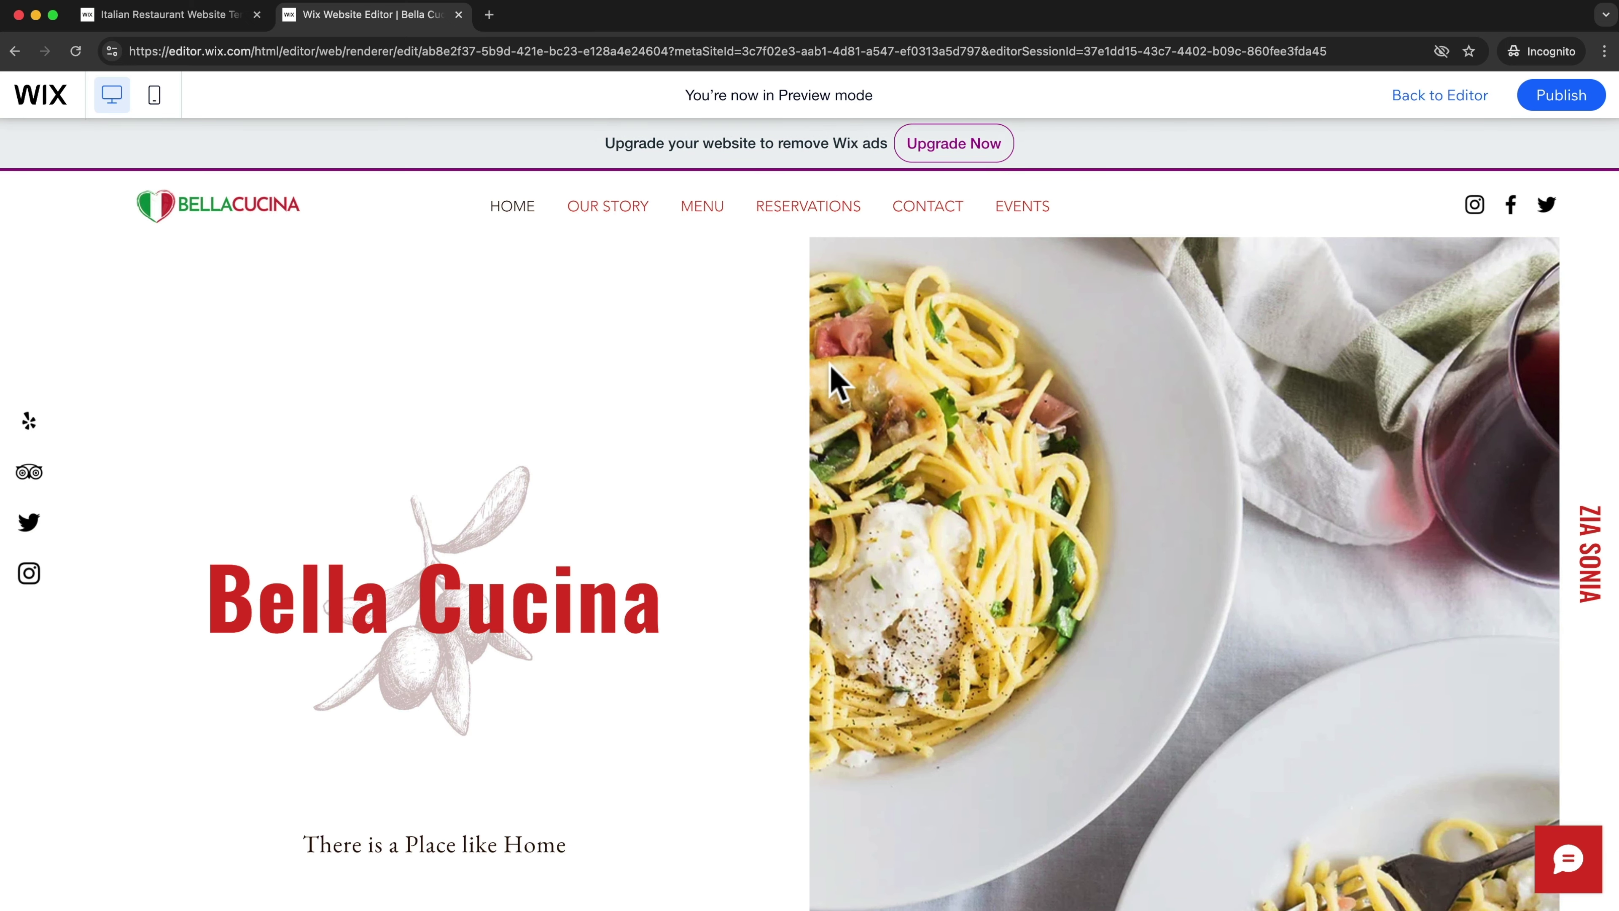
scroll(835, 383, "down", 20)
scroll(835, 382, "down", 20)
scroll(835, 382, "up", 6)
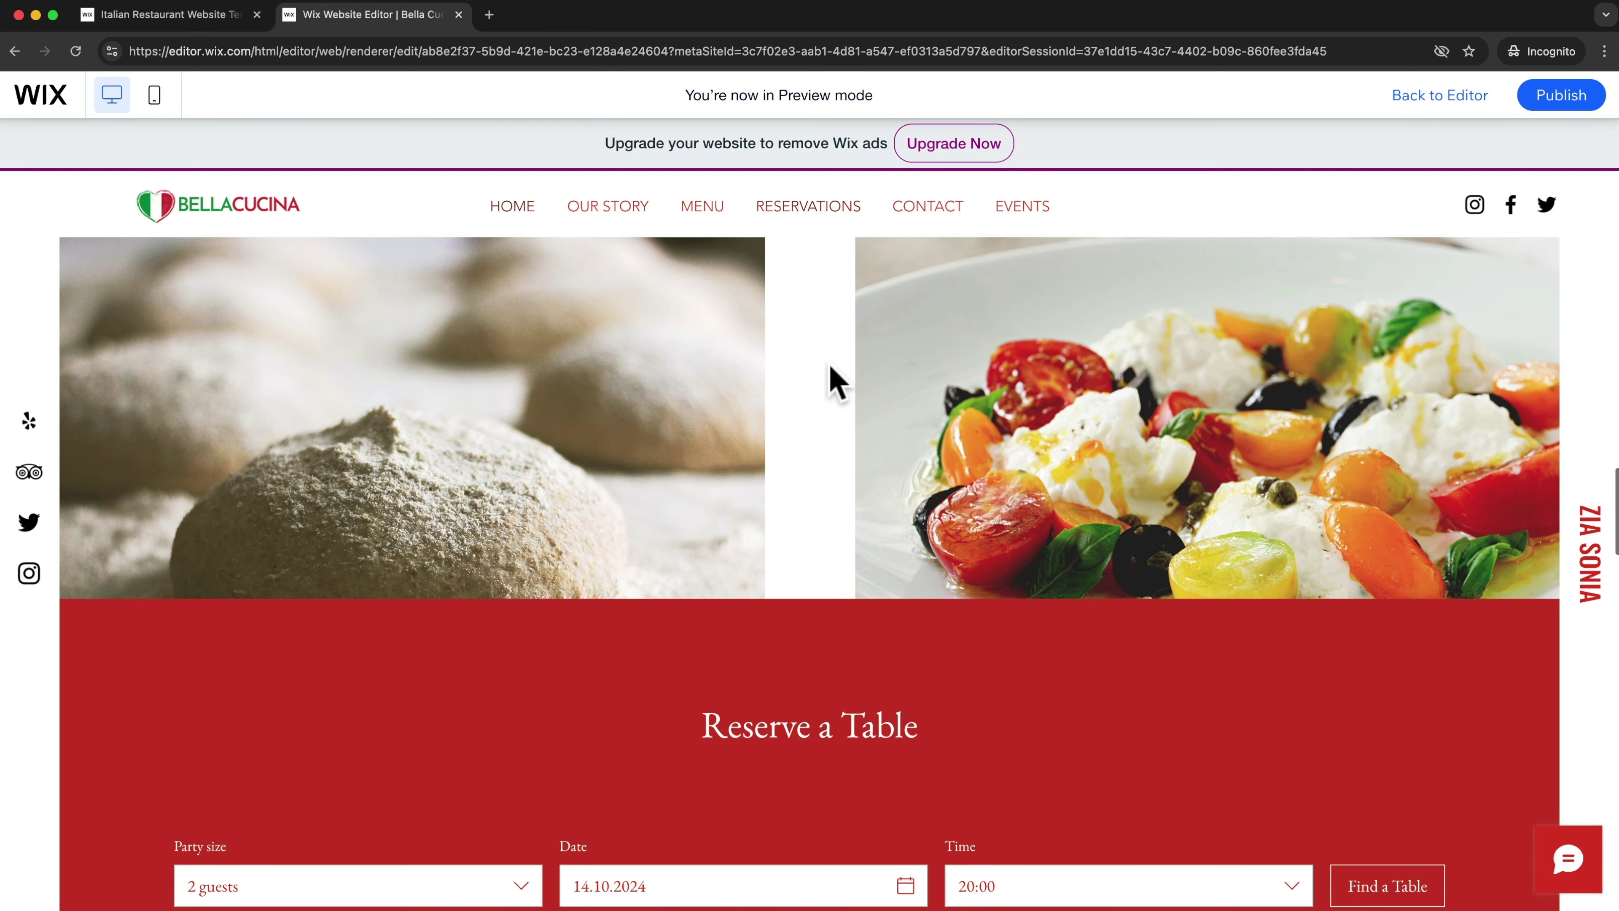
left_click(625, 209)
scroll(892, 440, "down", 12)
scroll(874, 402, "up", 12)
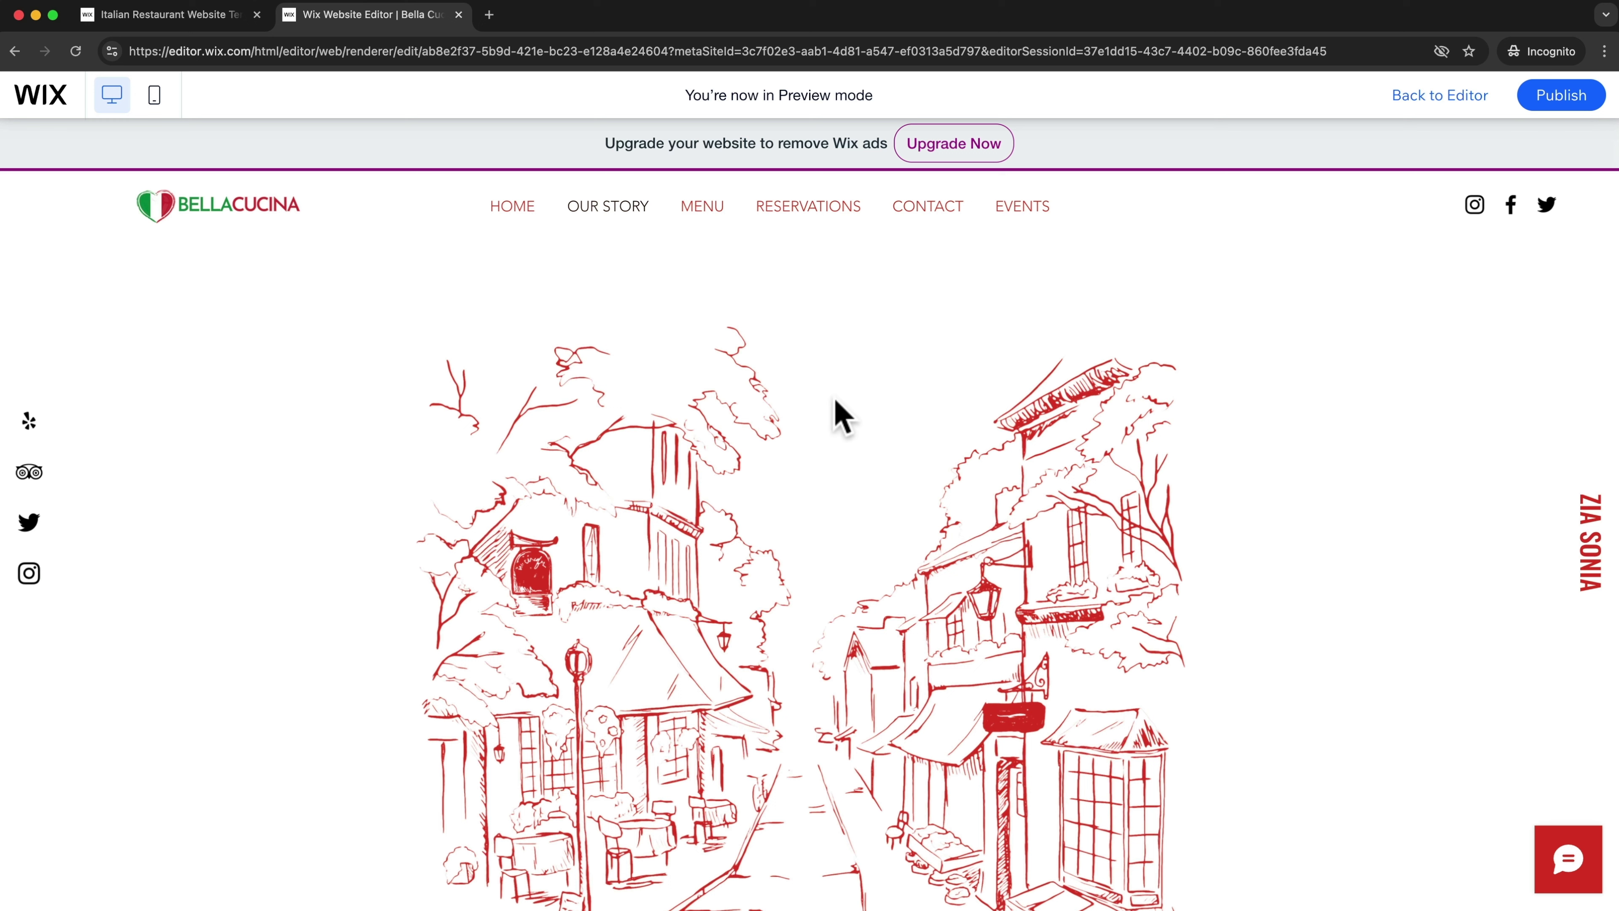
Step: Publish the site, open the live version and highlight the wixsite.com part of its web address
left_click(1557, 104)
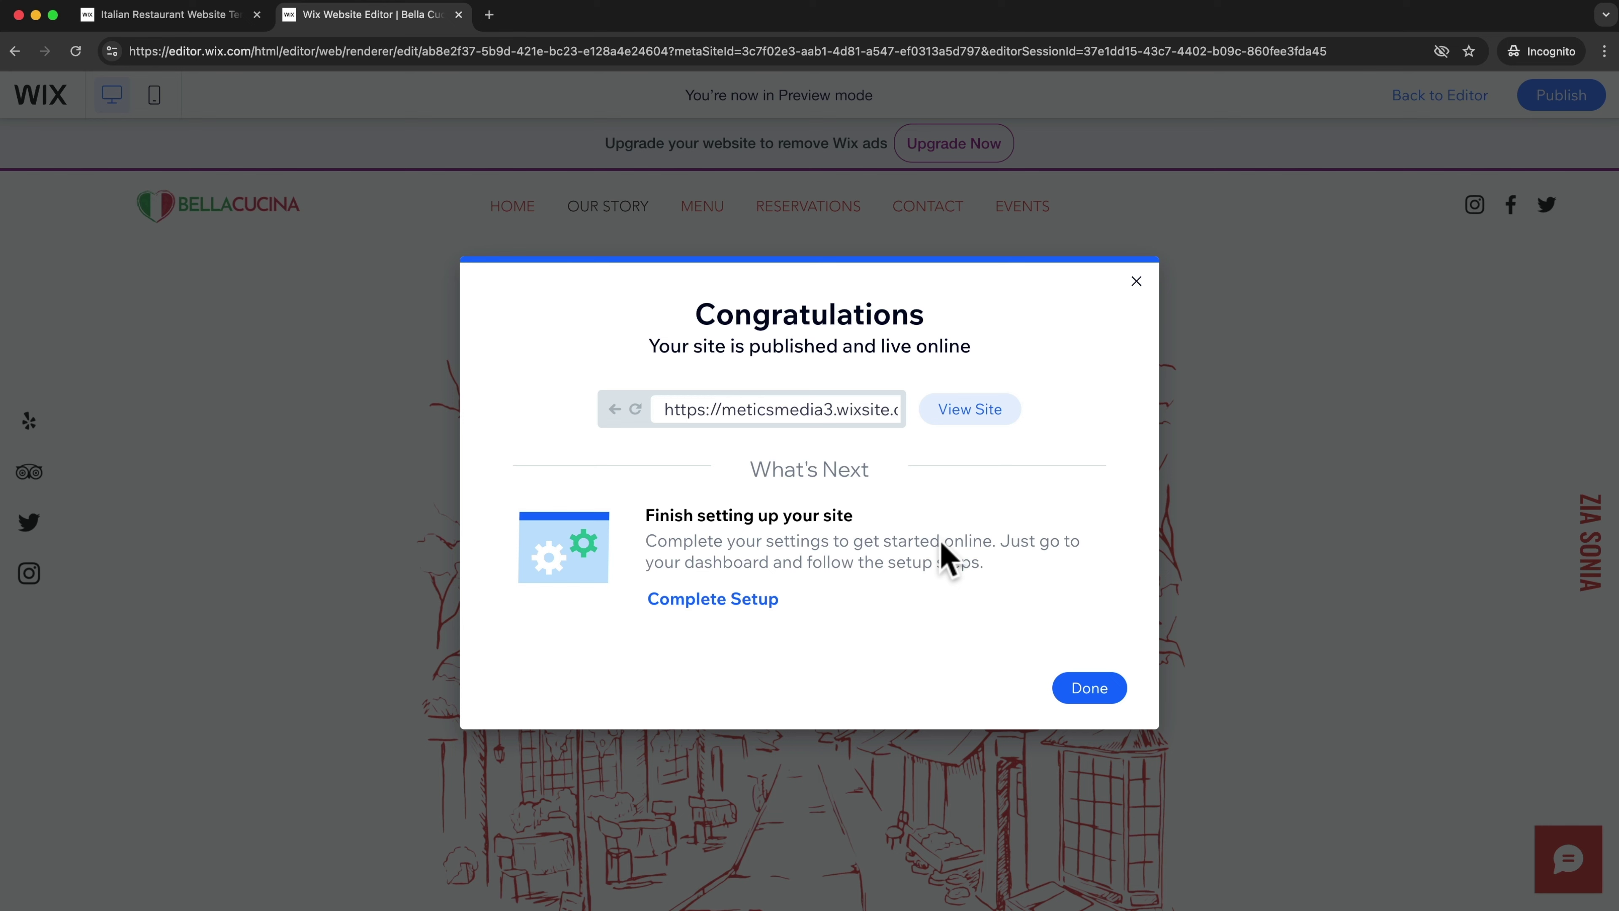
left_click(972, 411)
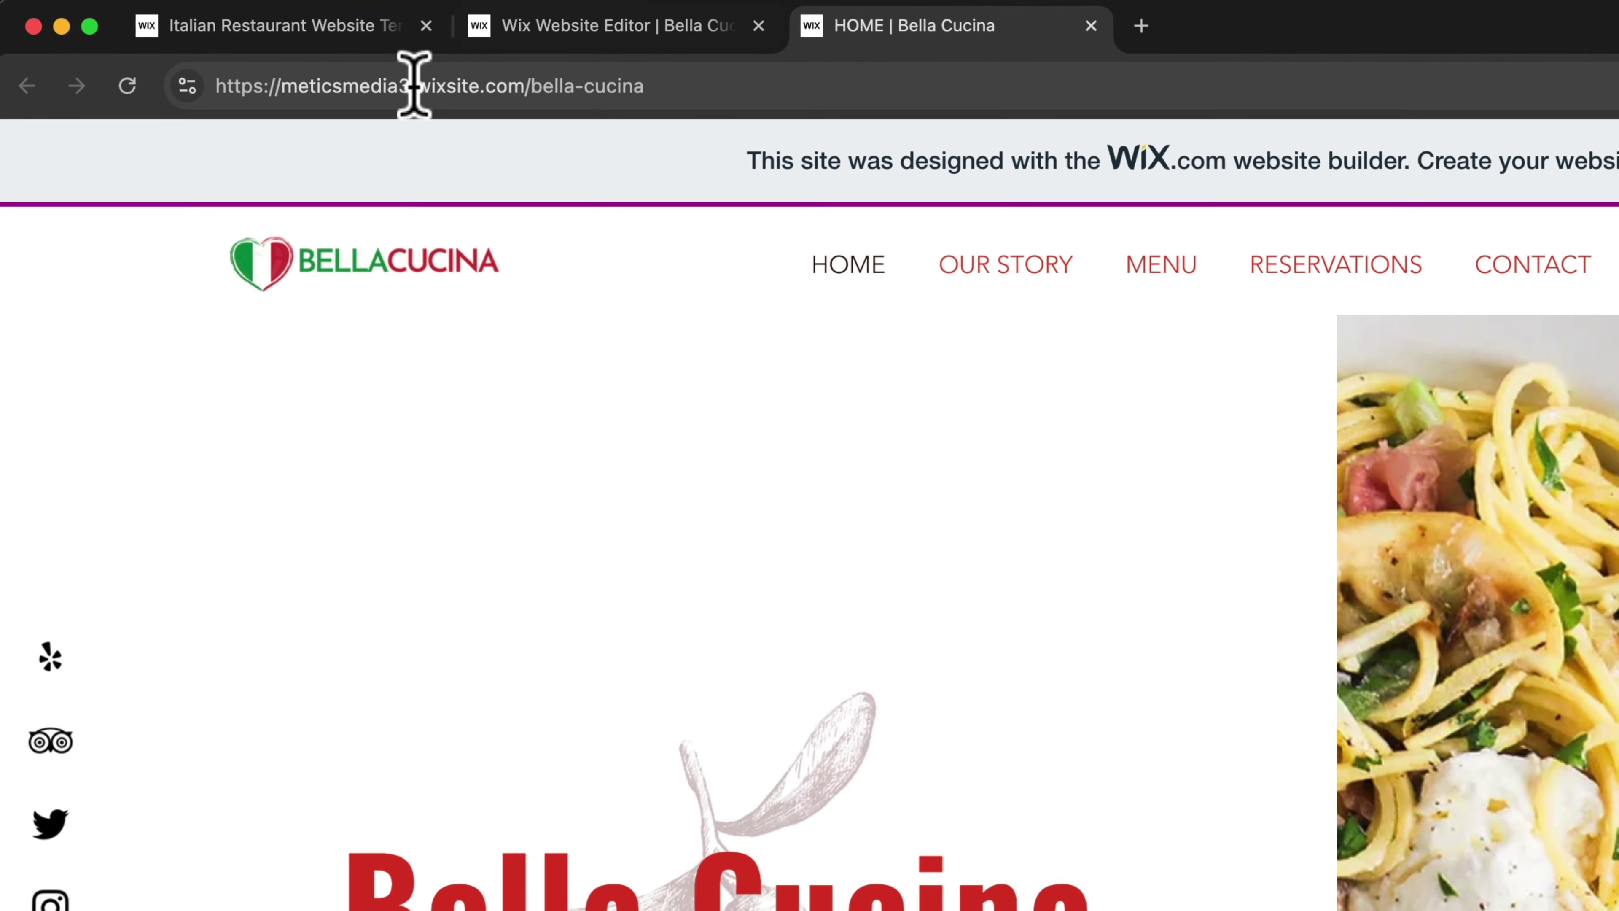
left_click_drag(233, 51, 245, 52)
left_click_drag(409, 87, 542, 87)
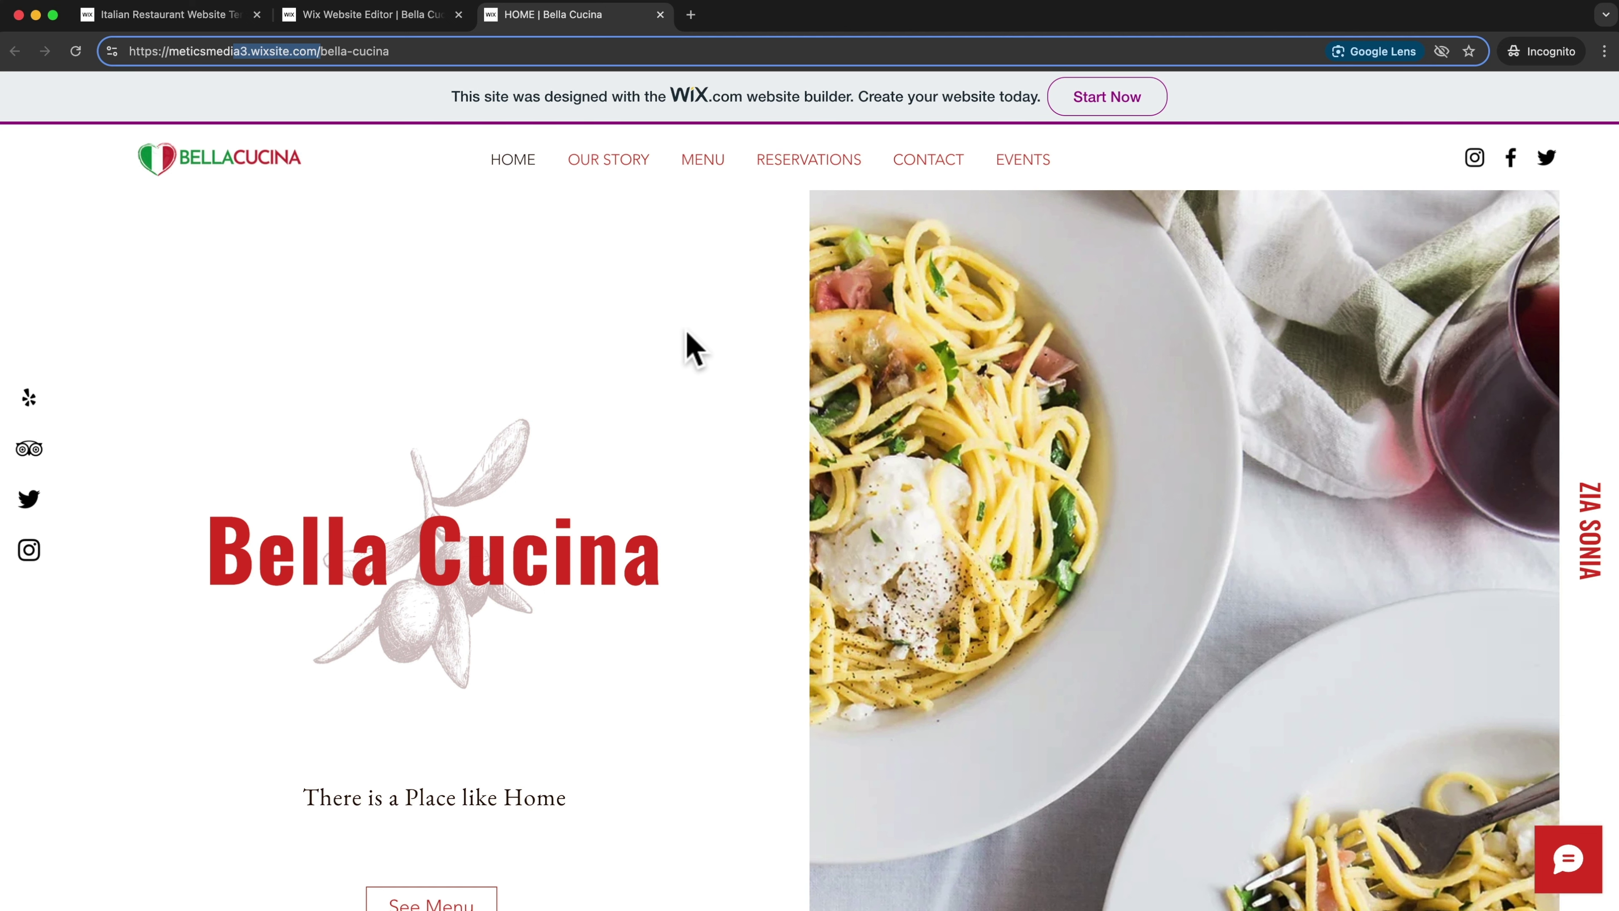
Step: Review the live site's Home page and its Events page
left_click(688, 344)
scroll(758, 261, "down", 3)
scroll(753, 242, "down", 5)
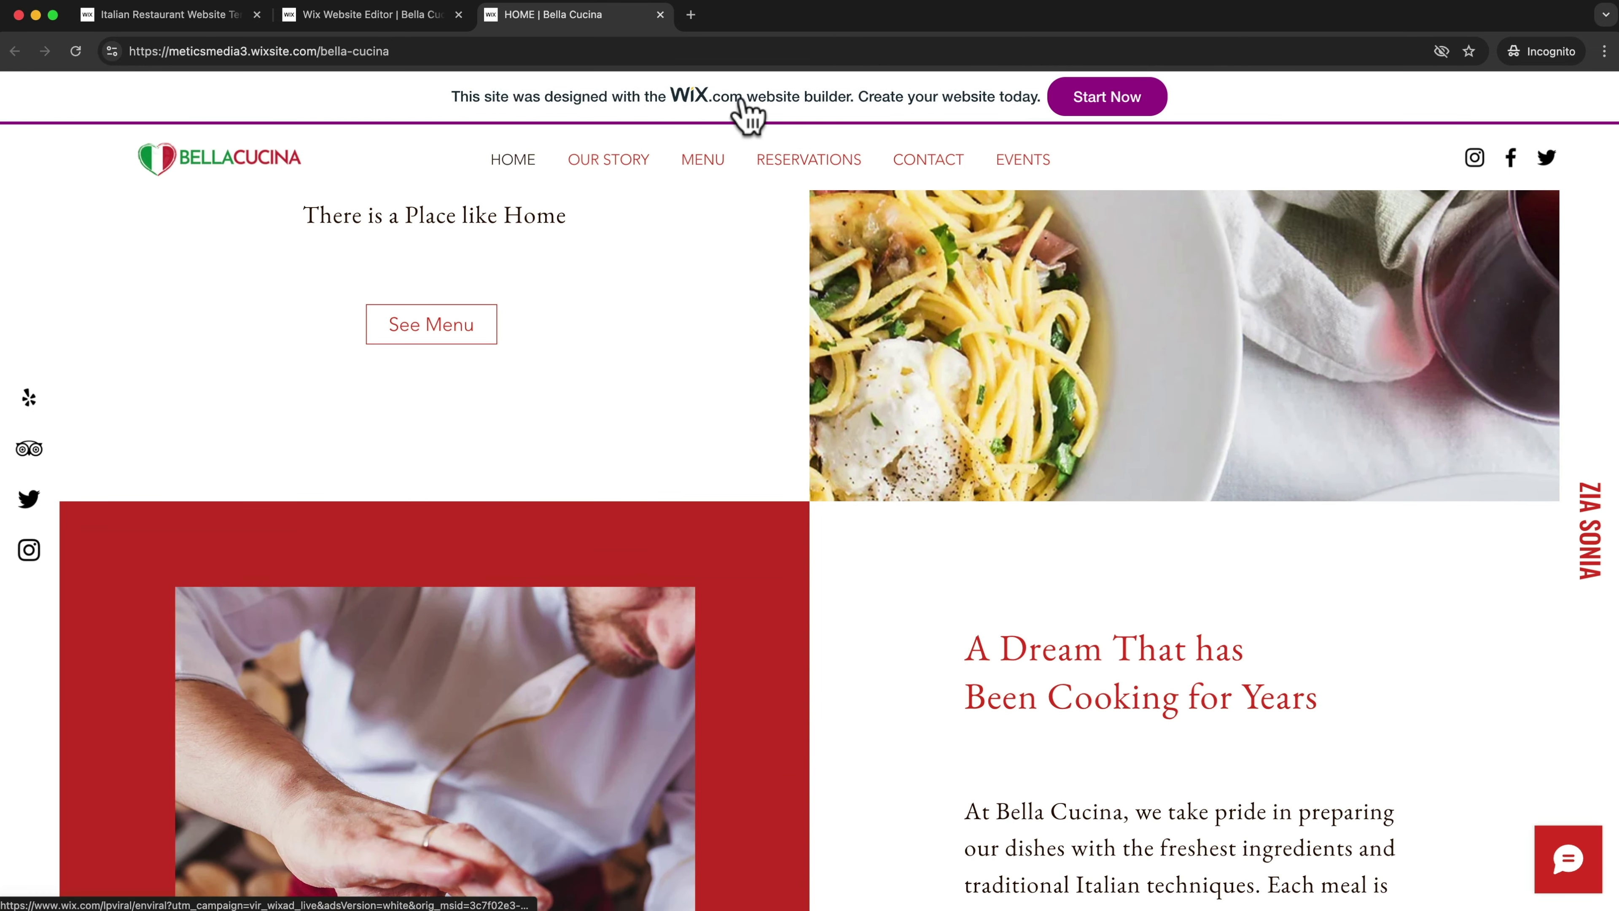
scroll(1251, 117, "down", 2)
scroll(1251, 117, "down", 7)
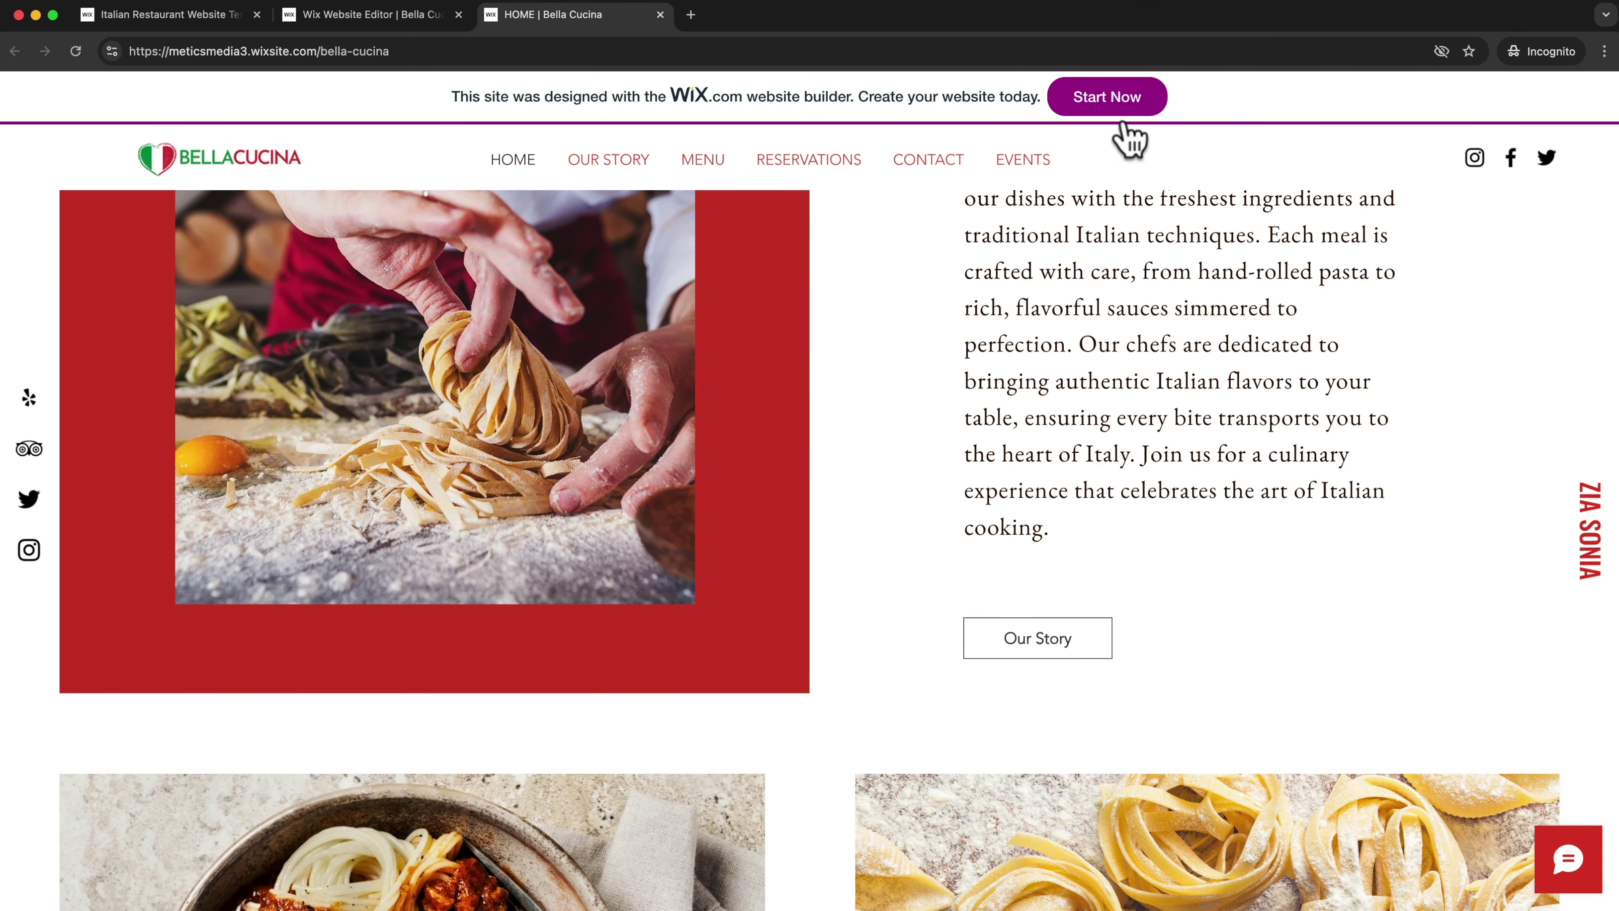
left_click(1018, 167)
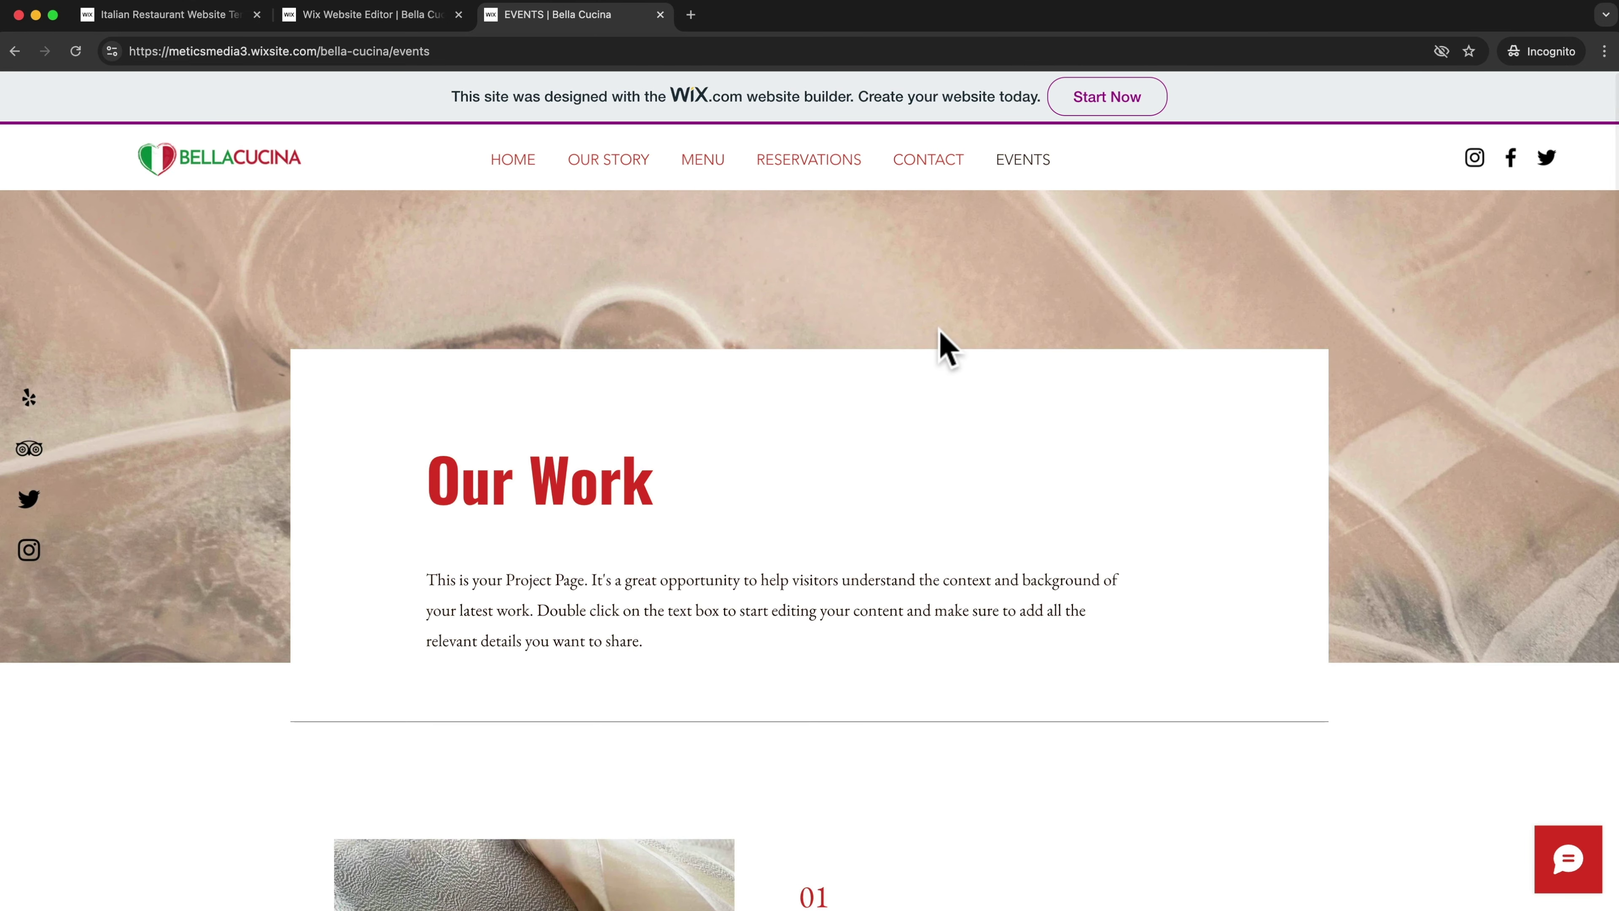
scroll(661, 409, "down", 7)
scroll(892, 508, "up", 8)
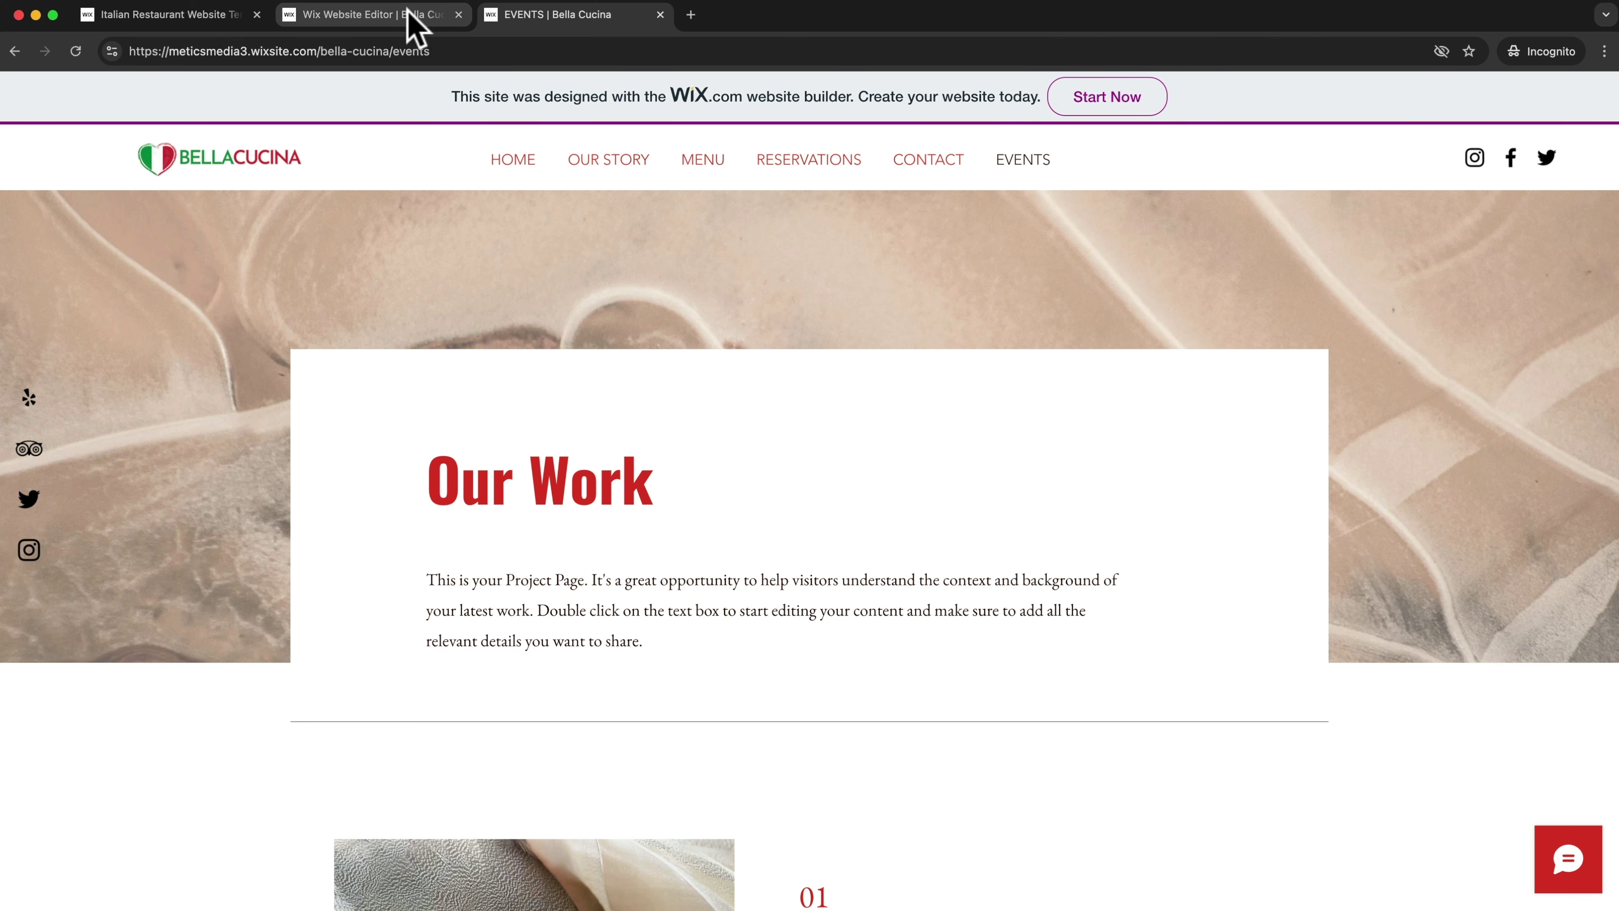
Step: Return from the live site to the website editor, leave the preview and open the custom domain connection setup
left_click(390, 23)
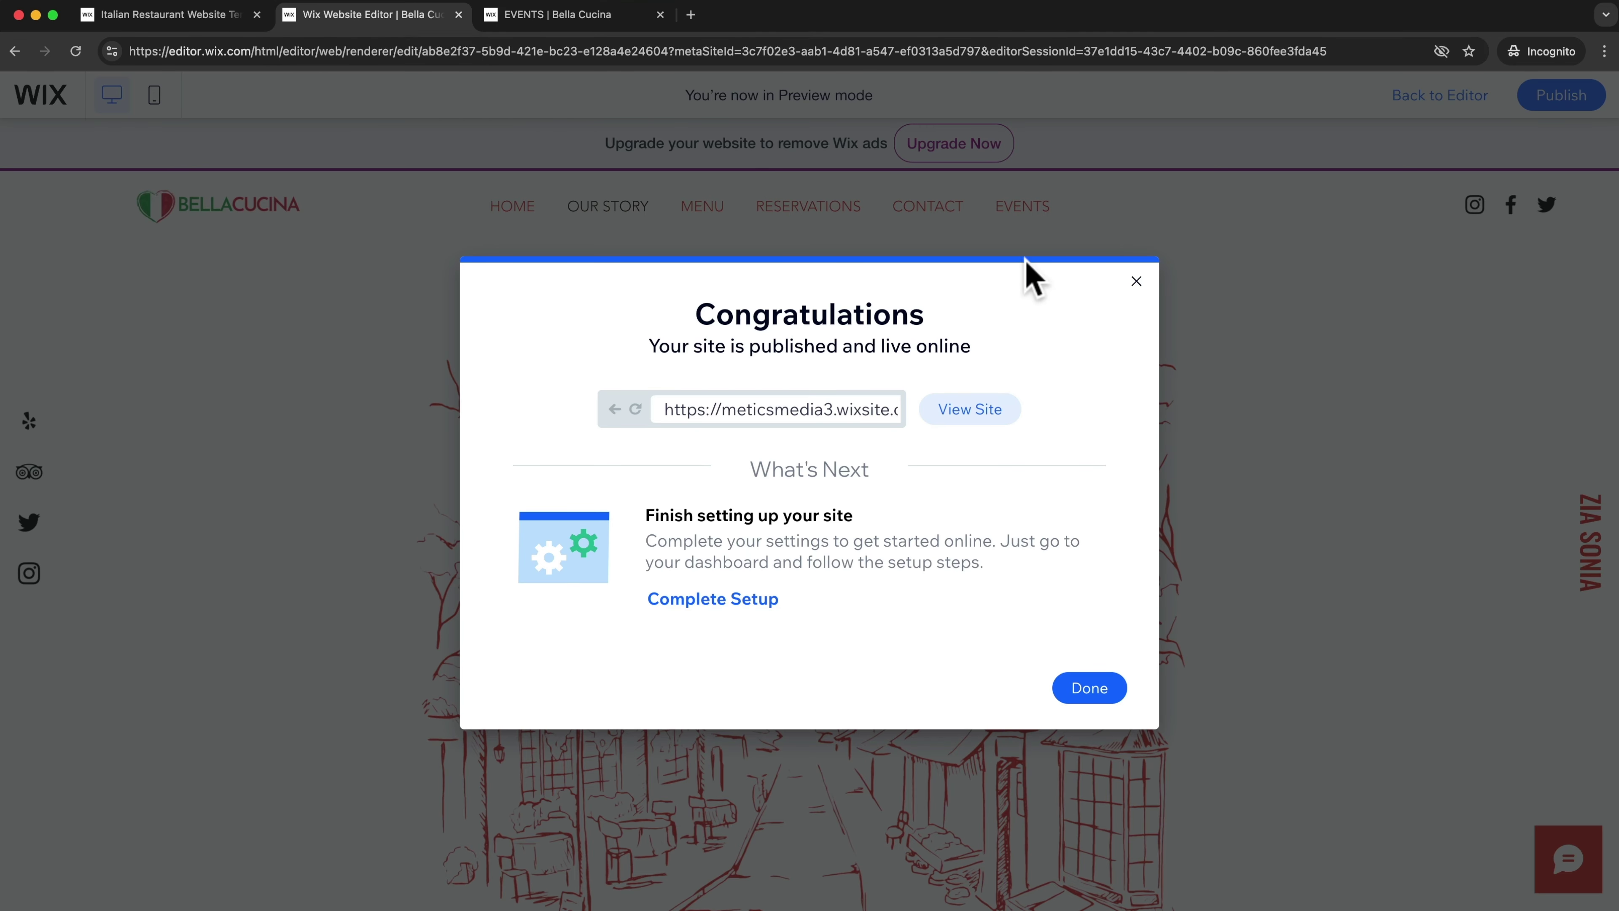
left_click(1133, 286)
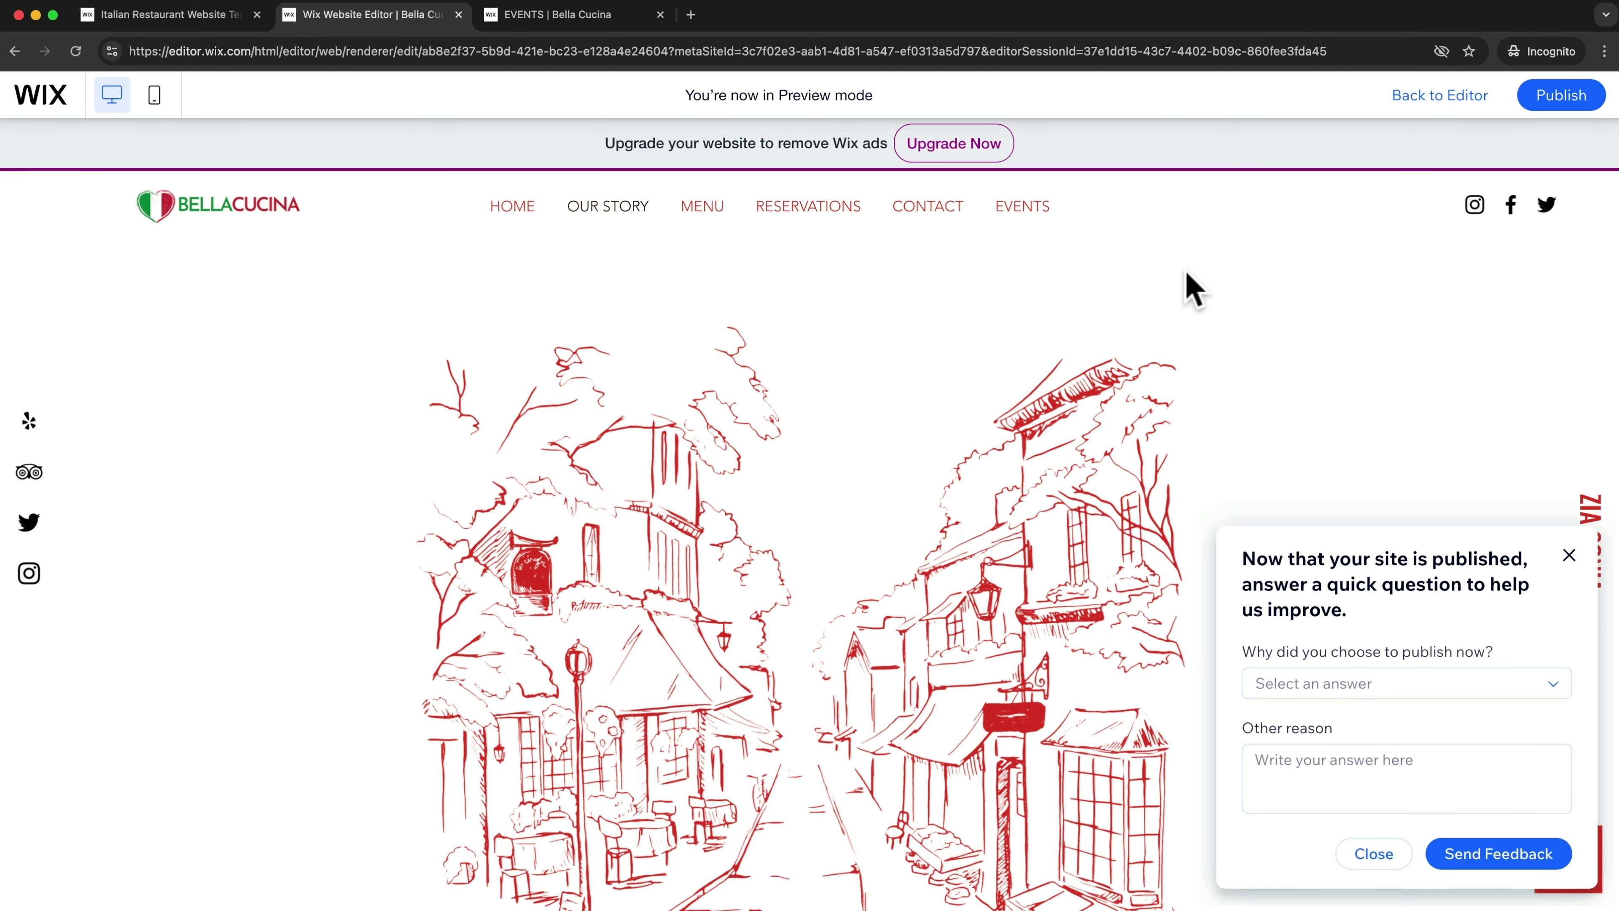
left_click(1458, 102)
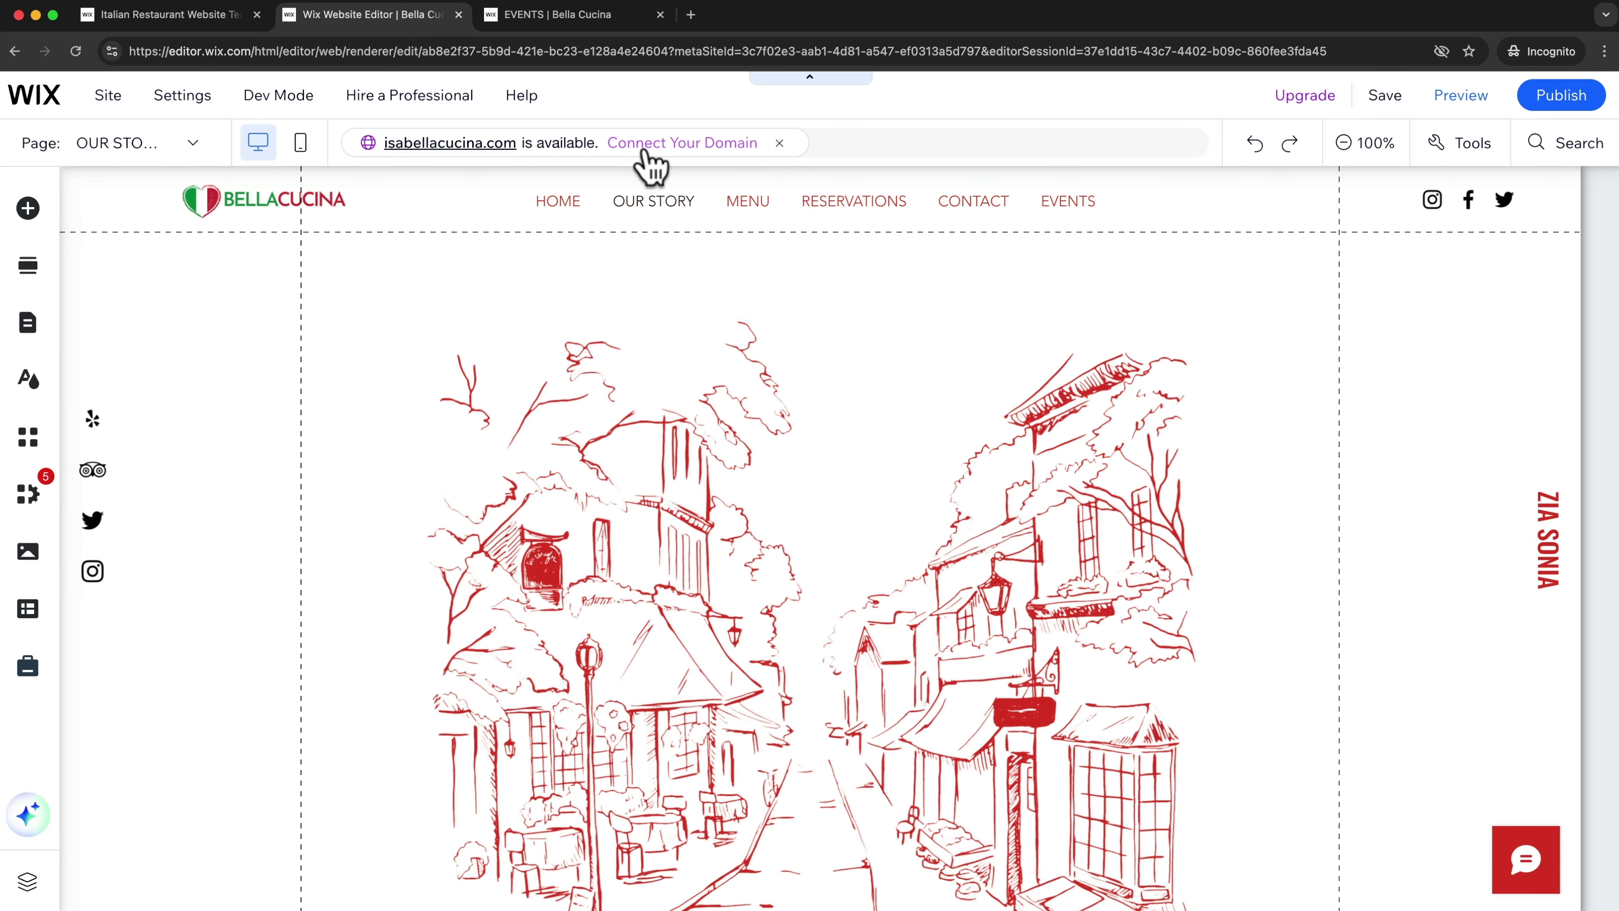
left_click(720, 153)
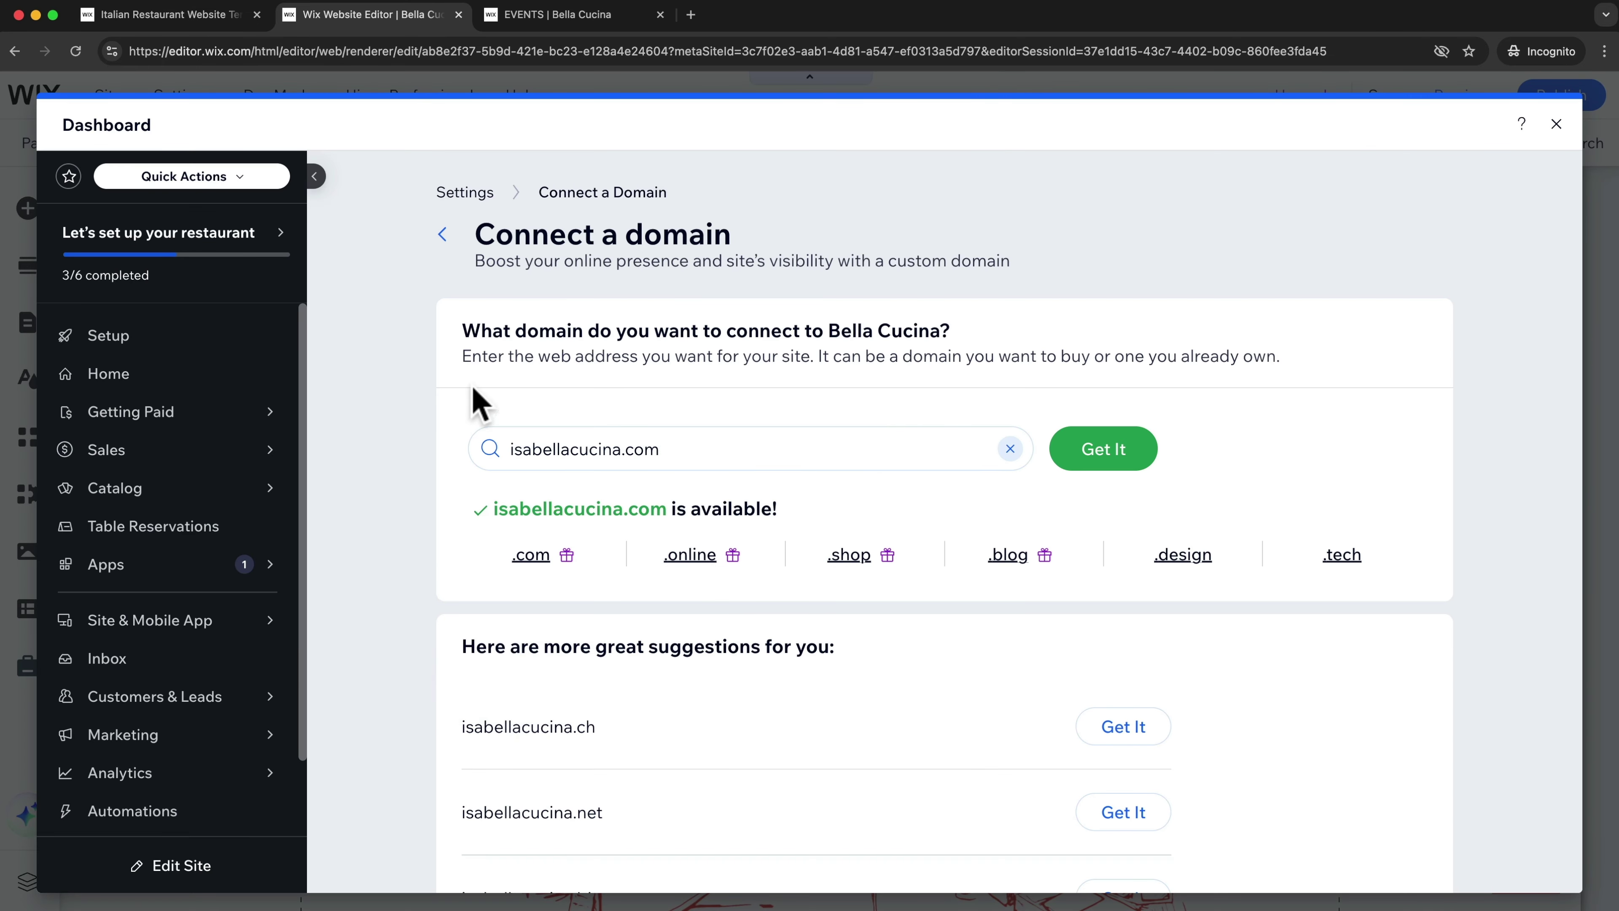
Step: Get the domain isabellacucina.com together with a Premium plan and continue to the plan selection
left_click(647, 449)
triple_click(647, 449)
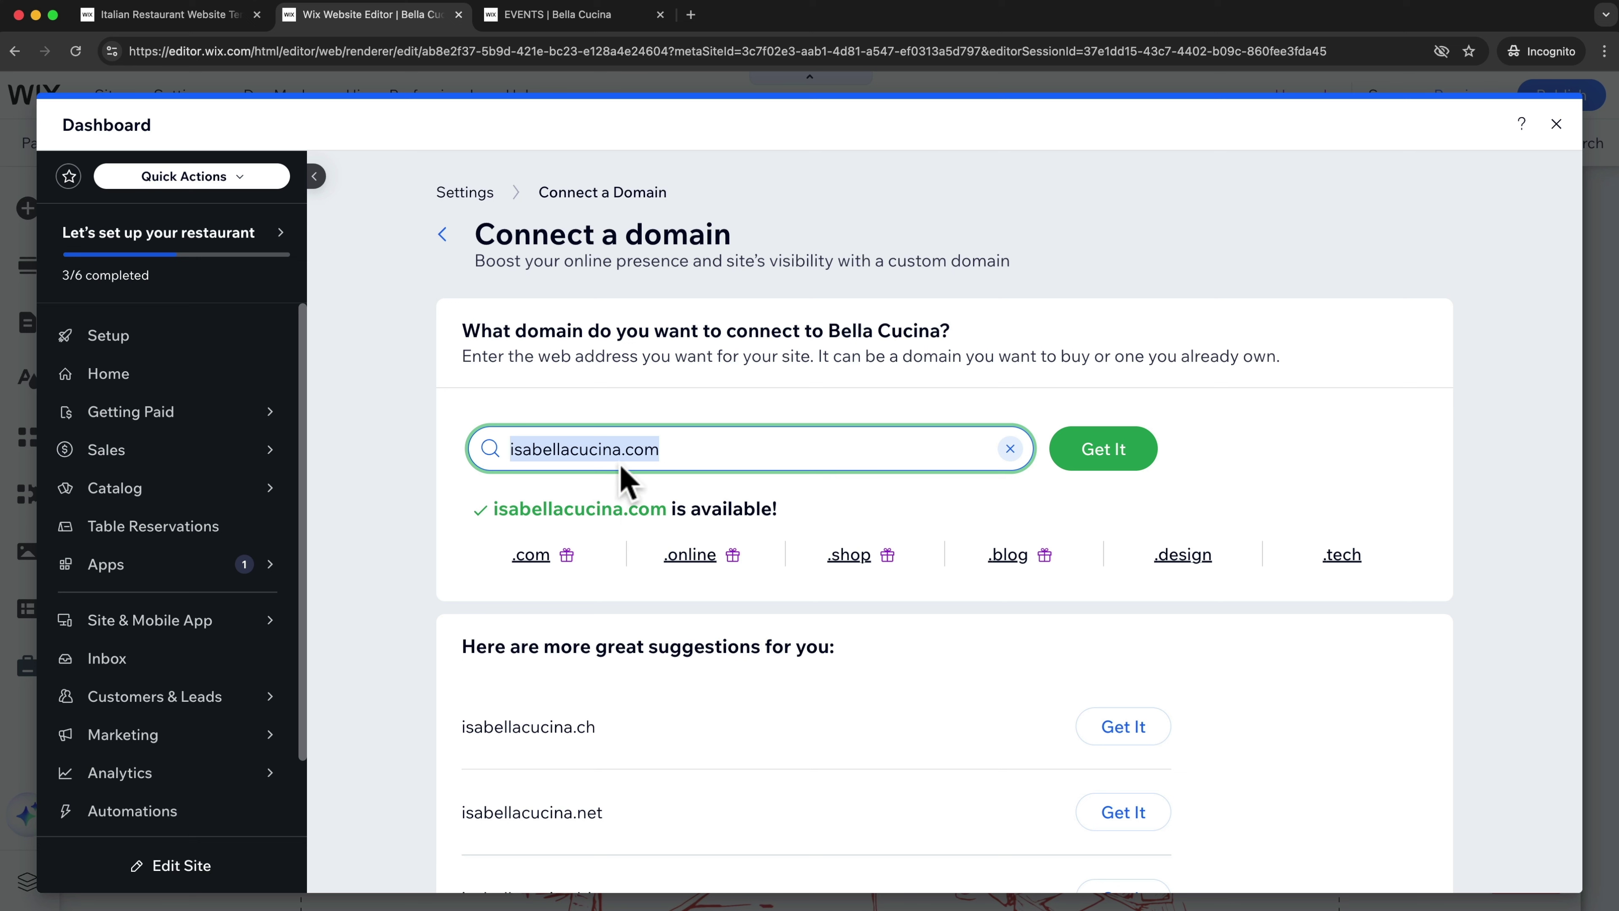
left_click(531, 449)
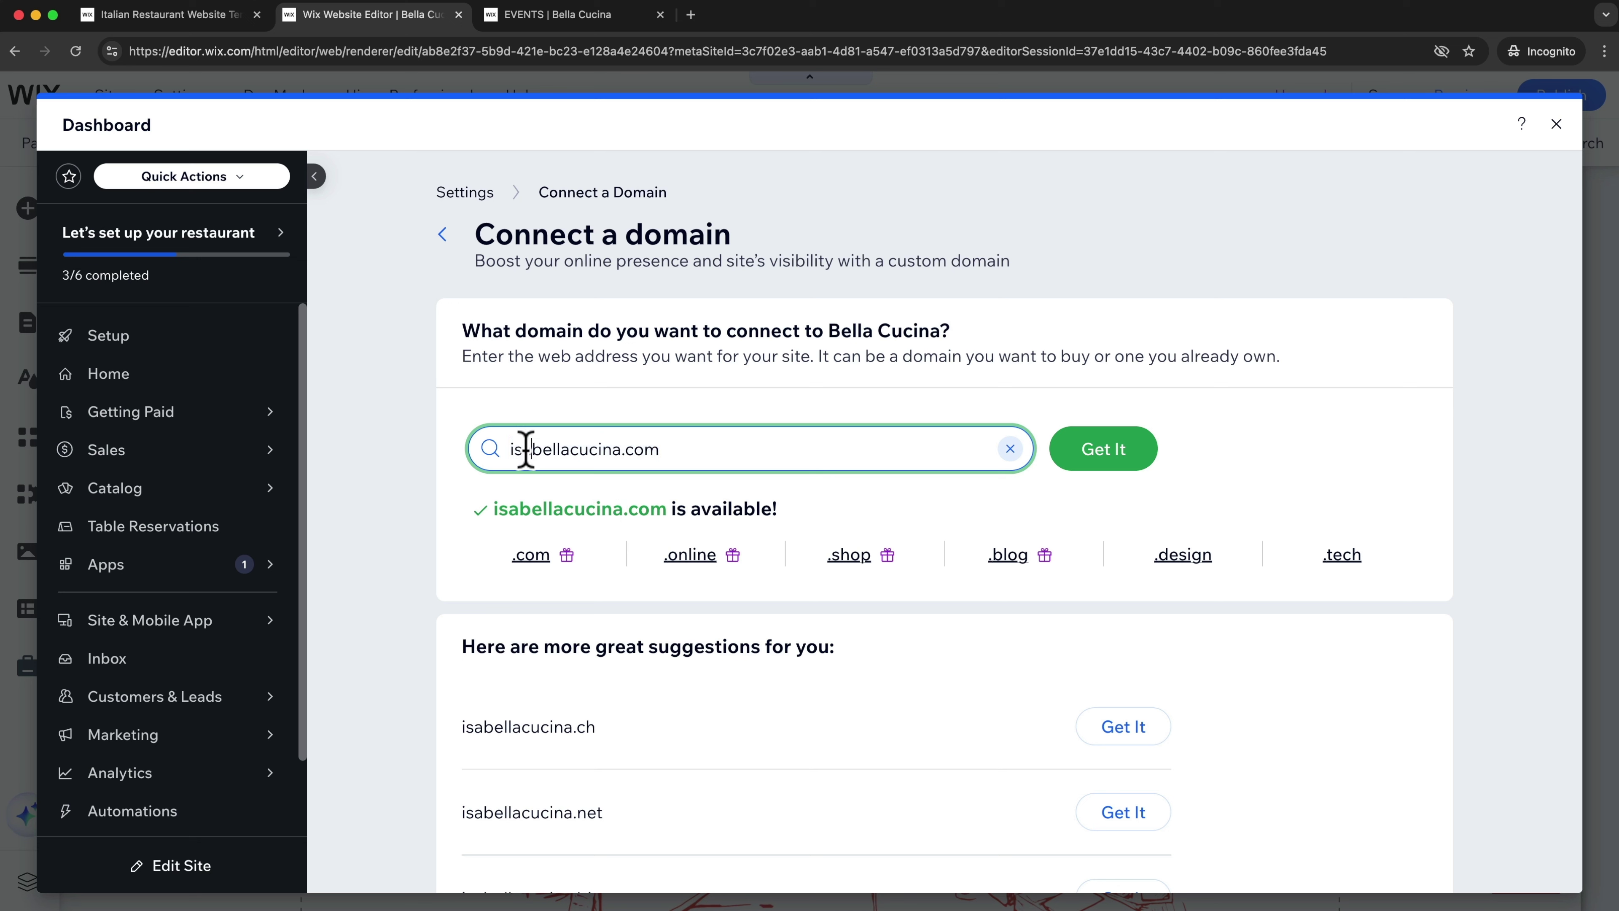
left_click_drag(512, 449, 683, 449)
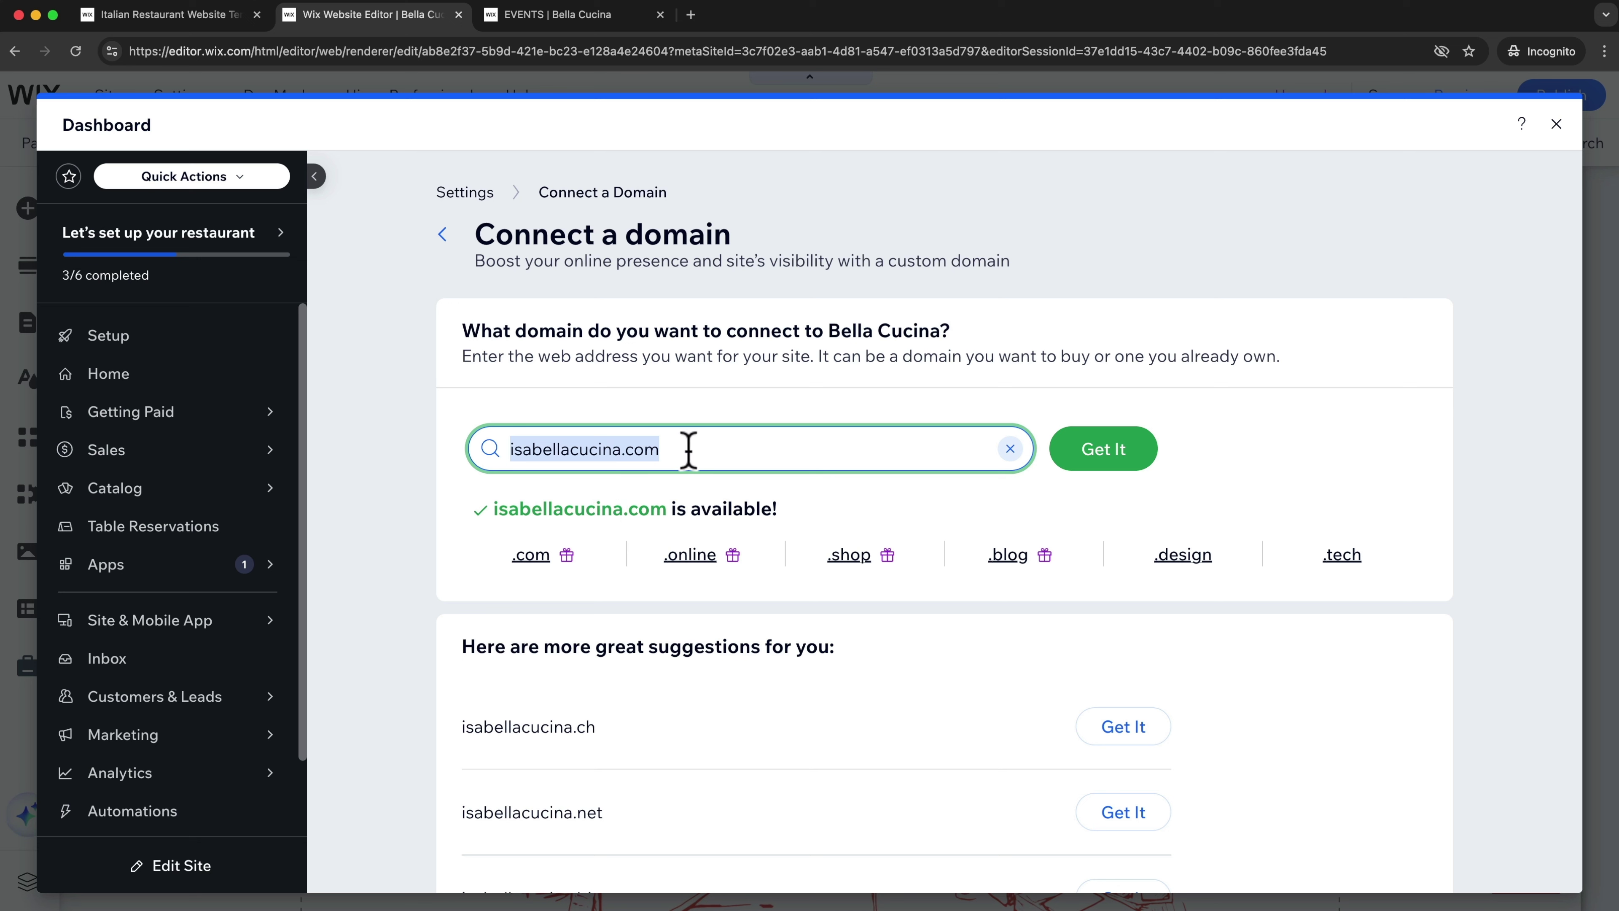
left_click(688, 449)
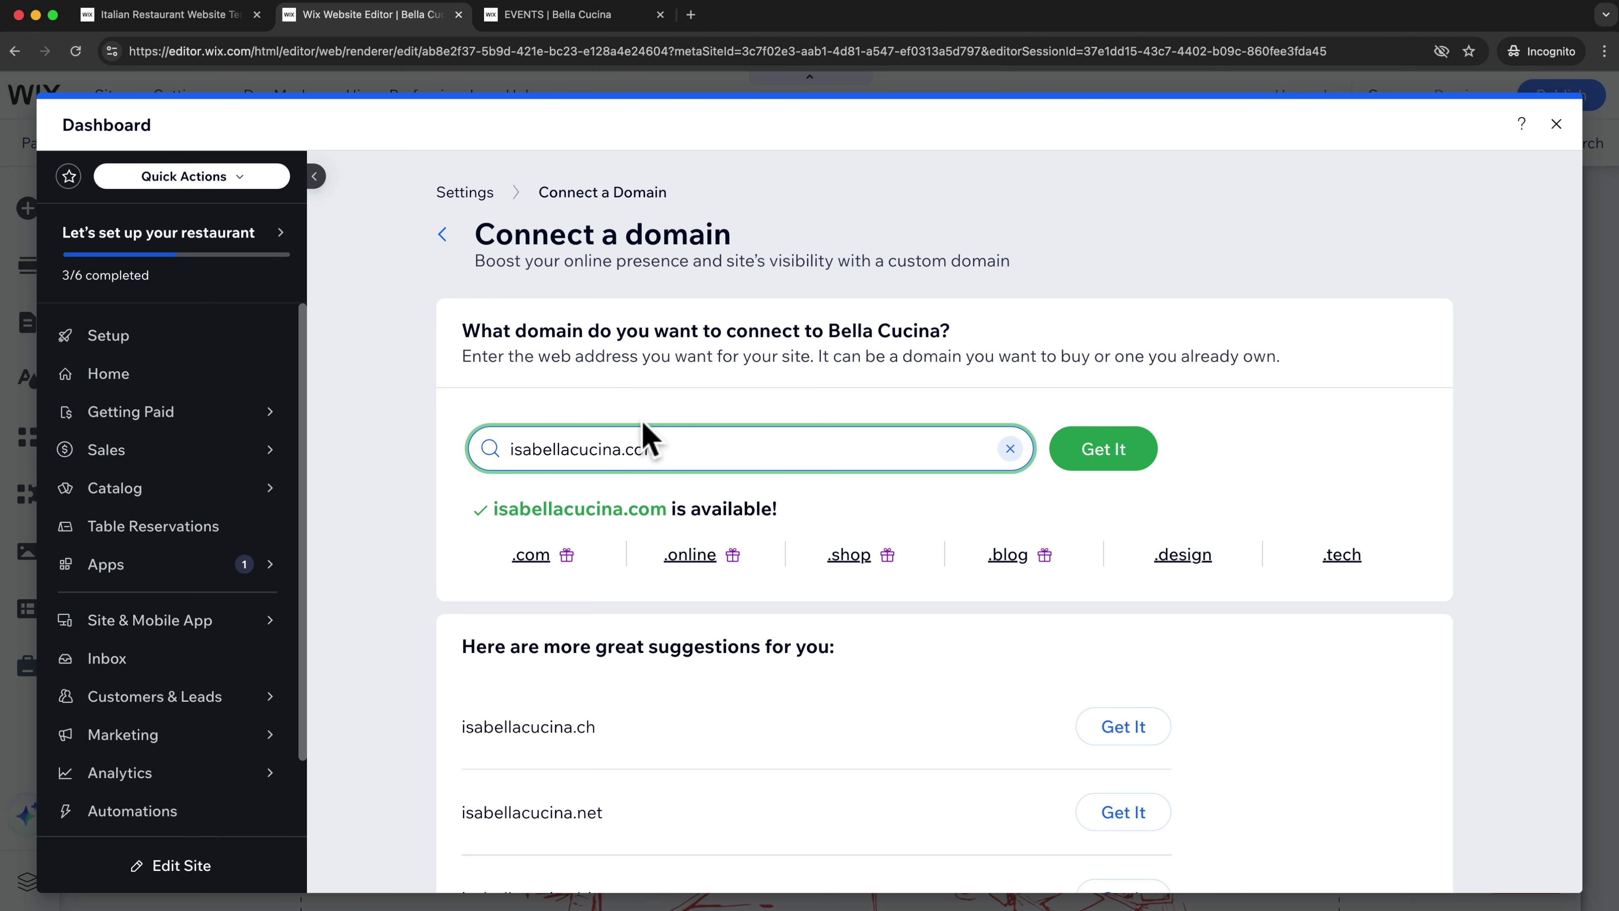
left_click(1111, 461)
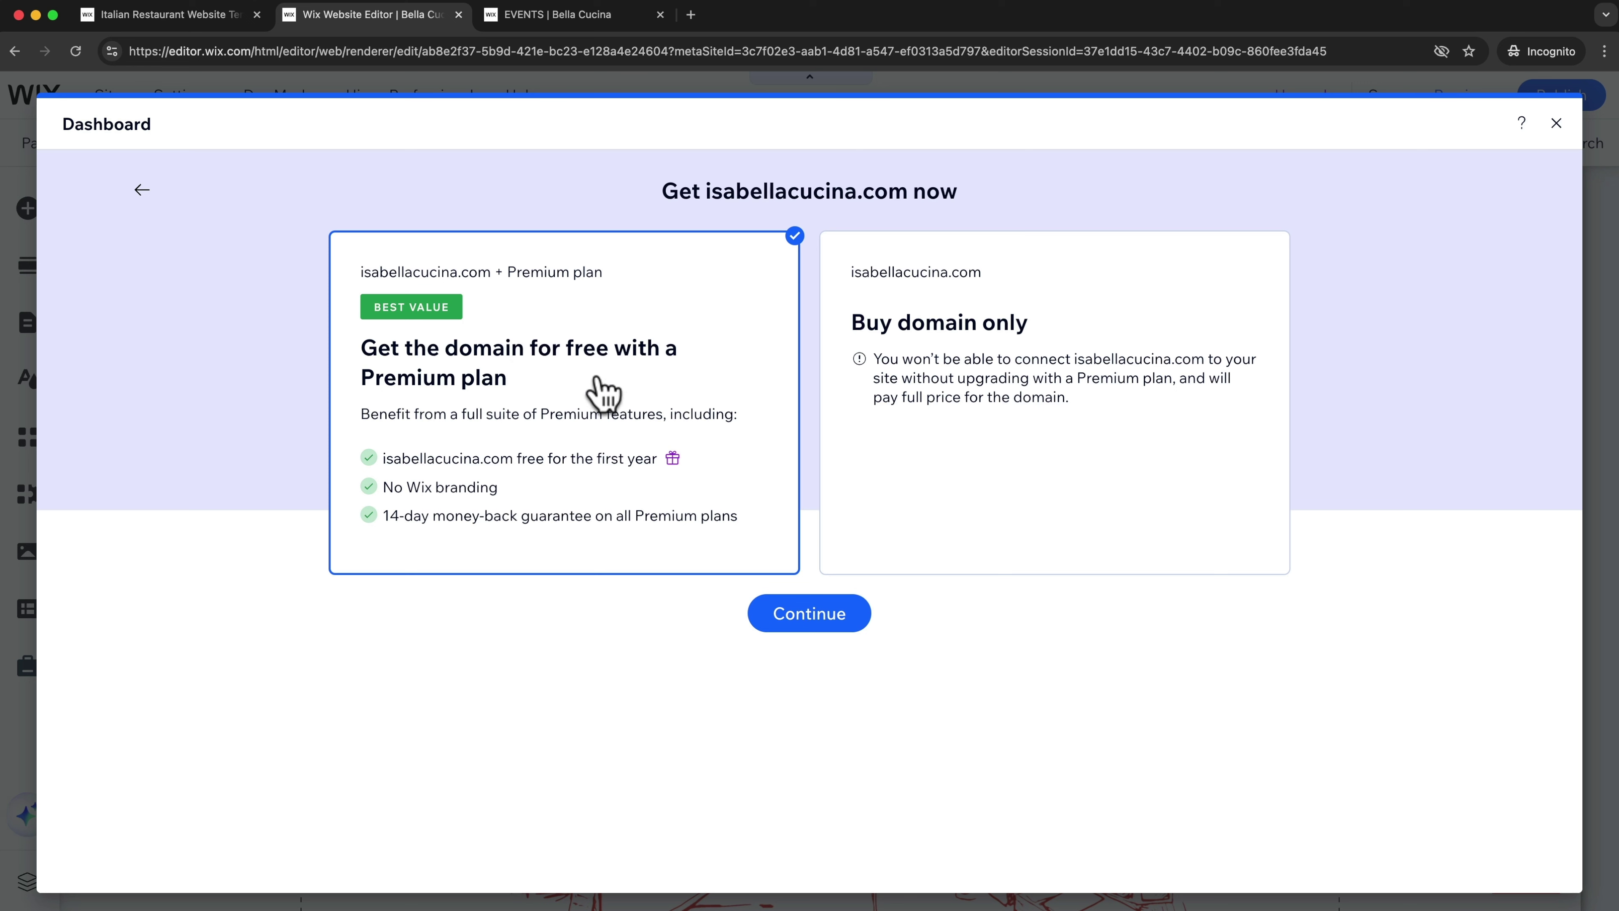
left_click(800, 619)
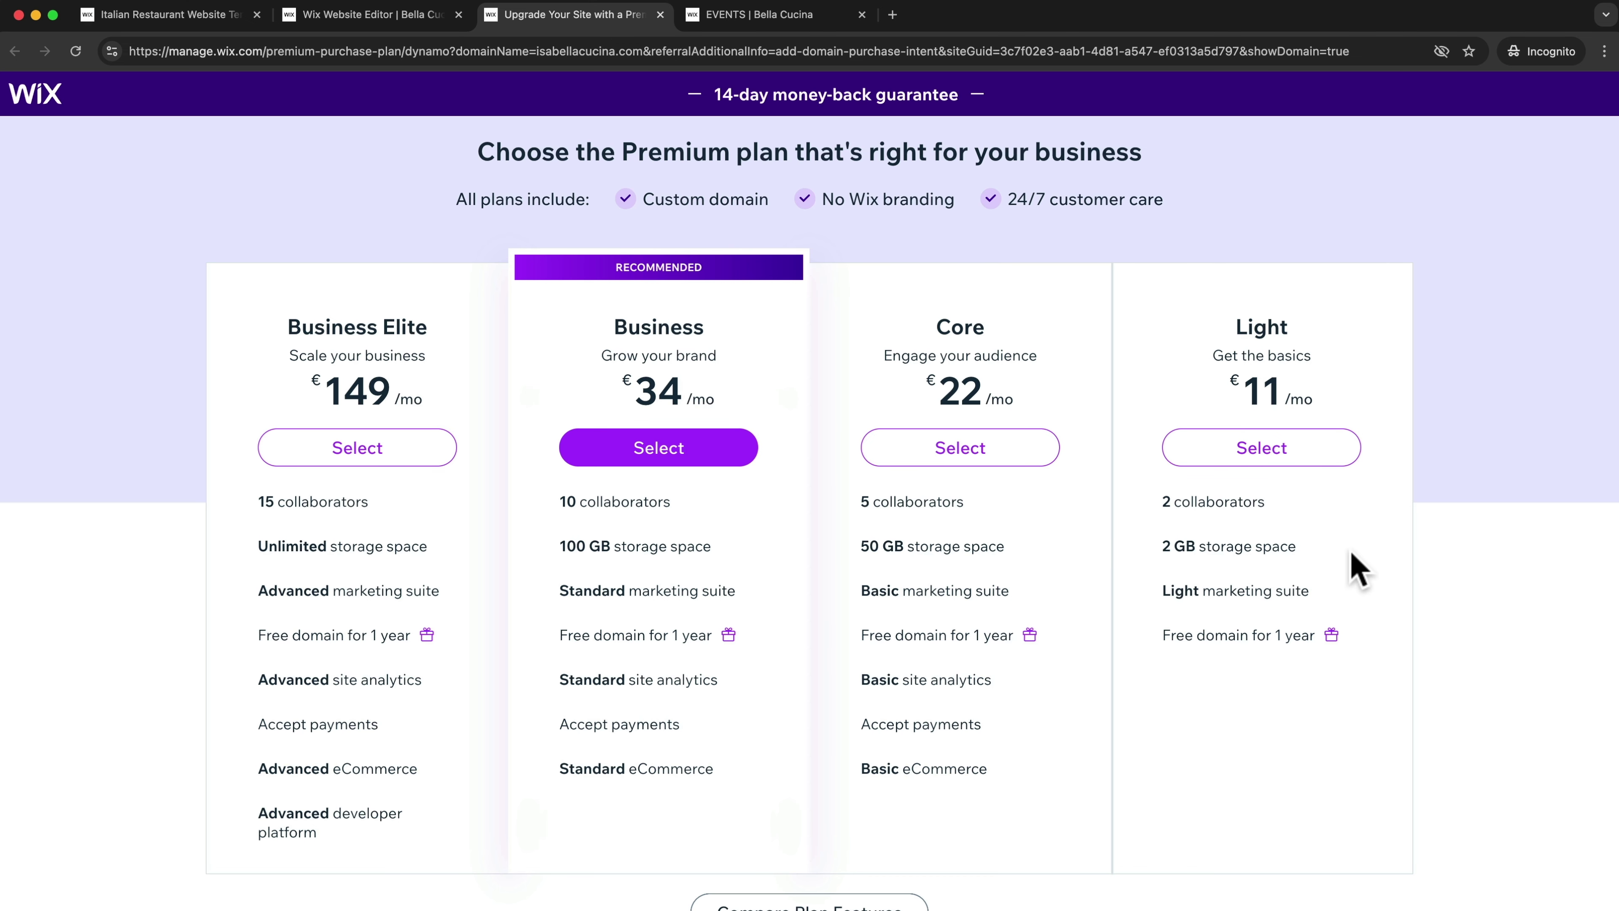
Step: Choose the Light Premium plan with yearly billing and check out with PayPal
left_click(1265, 454)
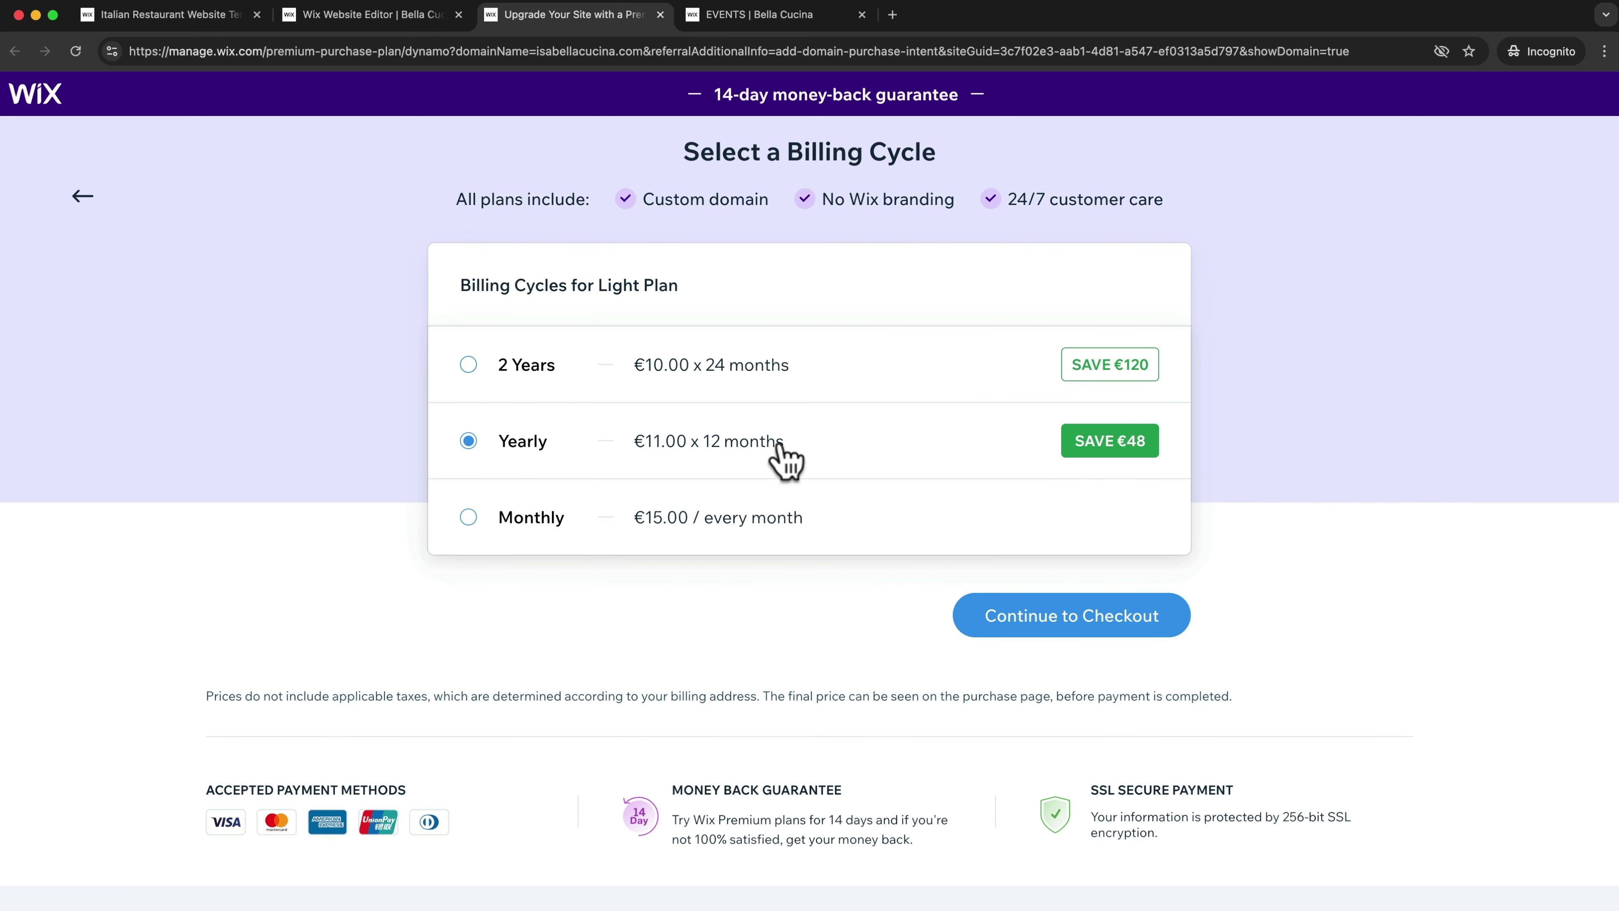
left_click(969, 614)
scroll(184, 475, "down", 3)
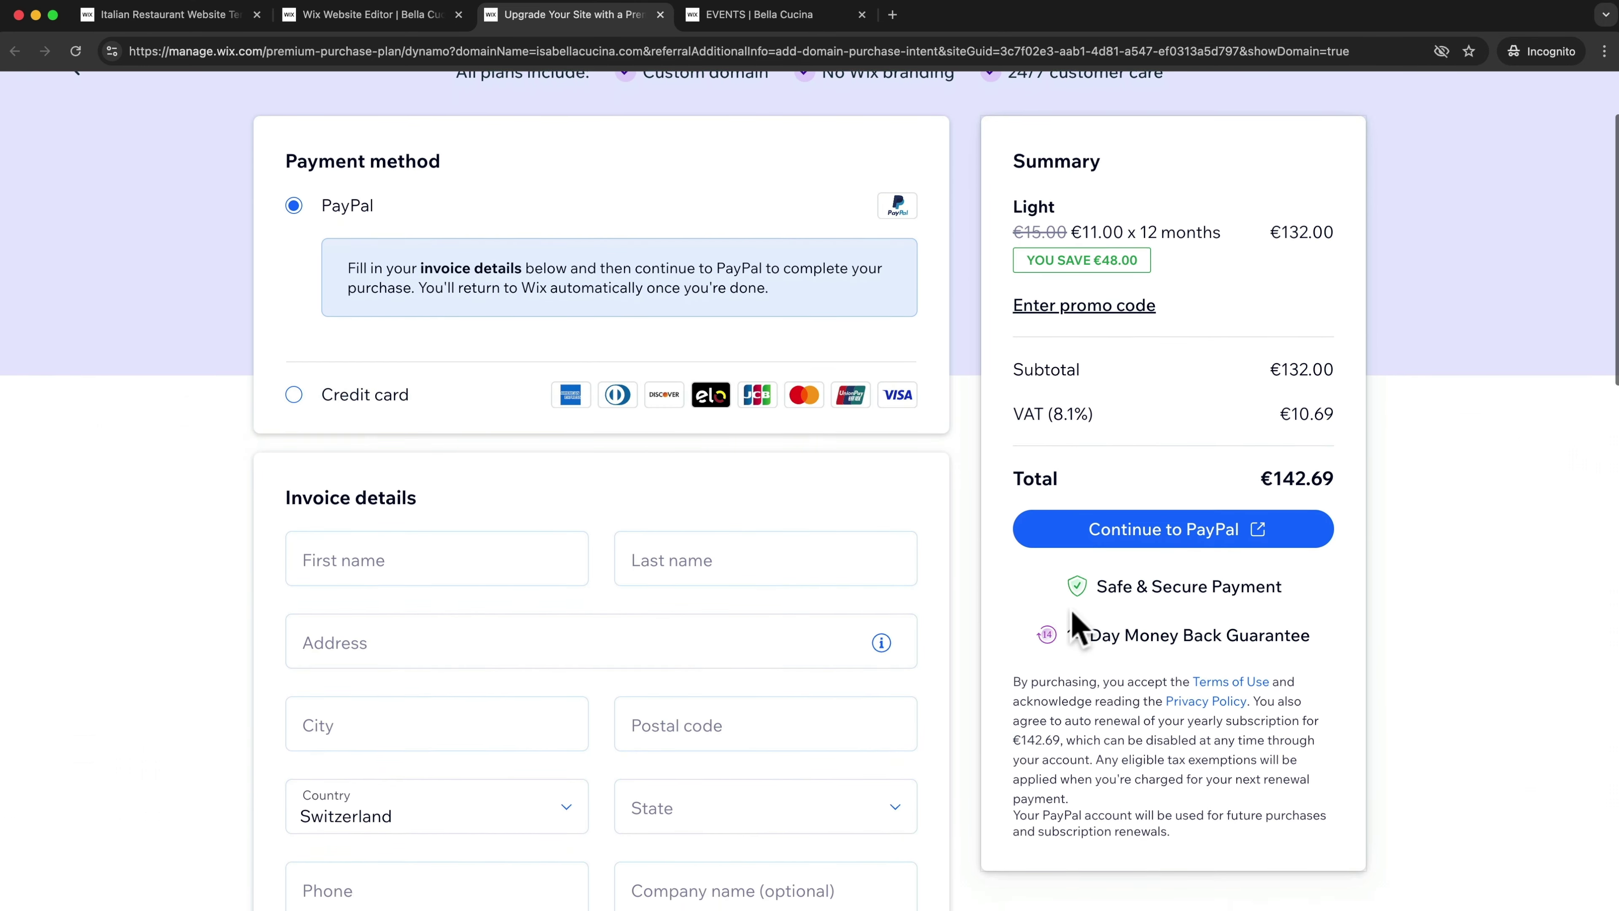
left_click(1125, 534)
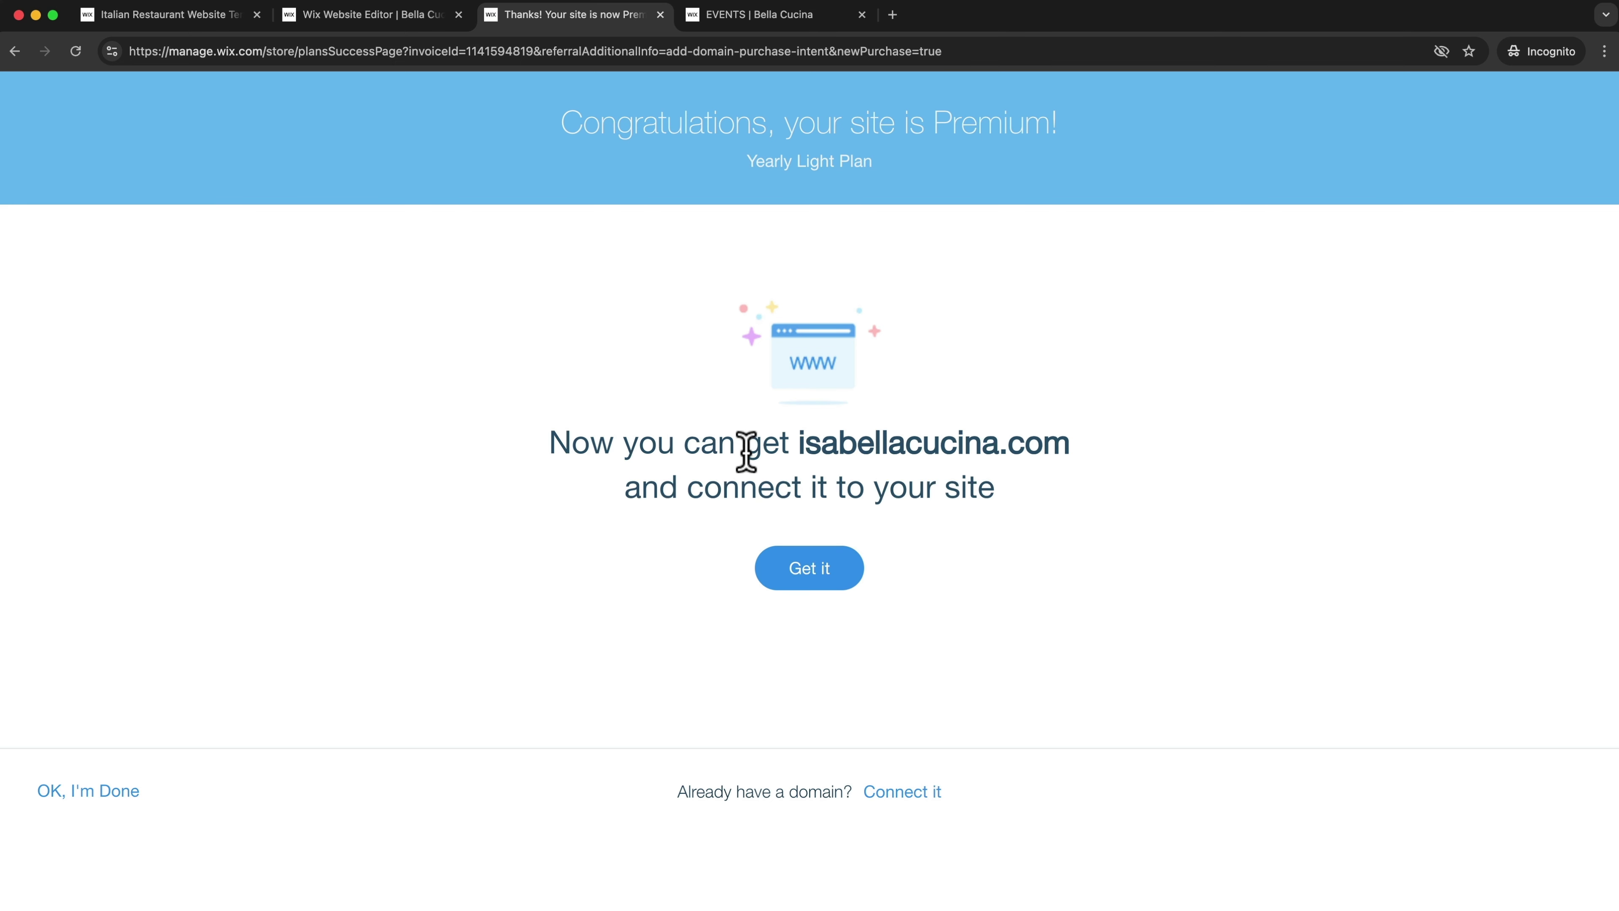
Step: Claim isabellacucina.com with the free domain voucher and continue with a registration period of 1 year
left_click_drag(747, 451, 1073, 474)
left_click(1051, 534)
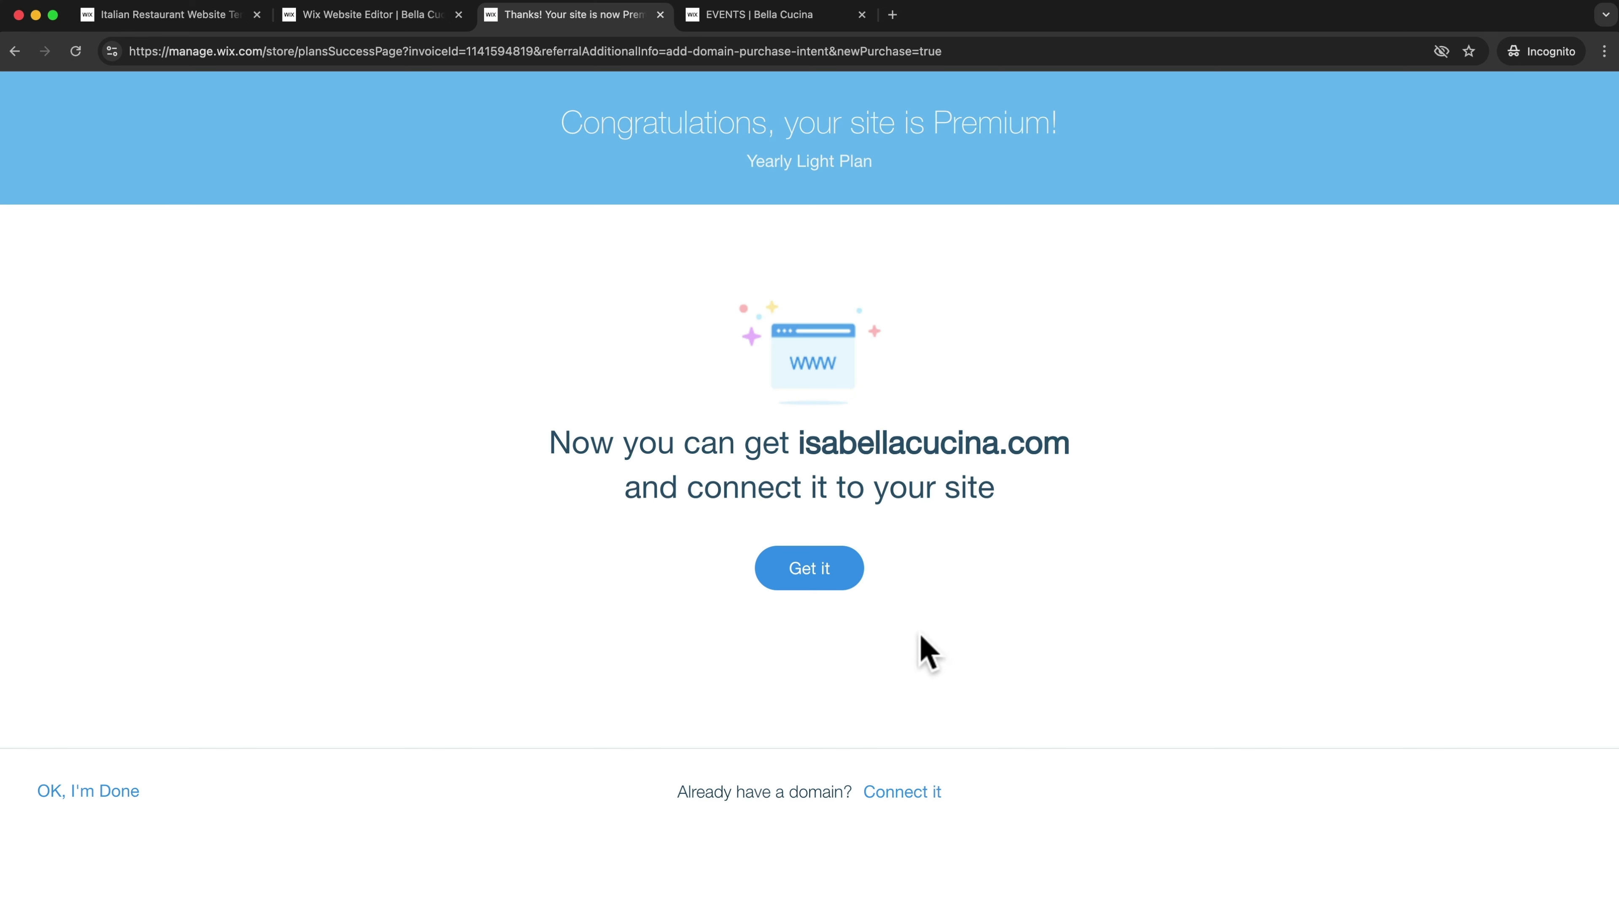
left_click(802, 586)
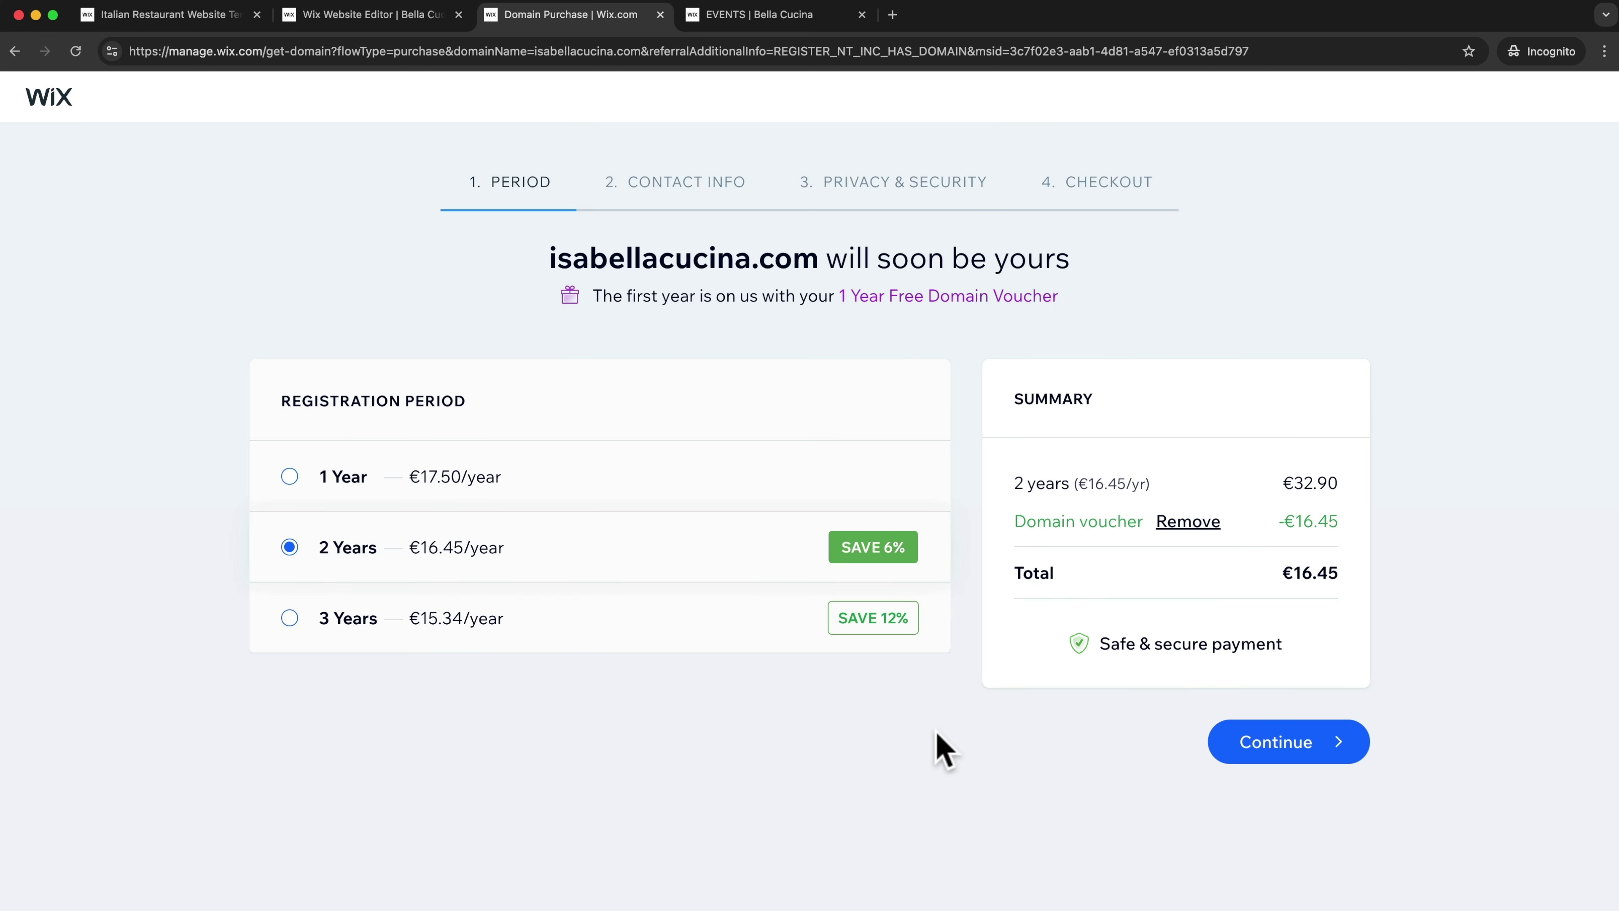
left_click(294, 477)
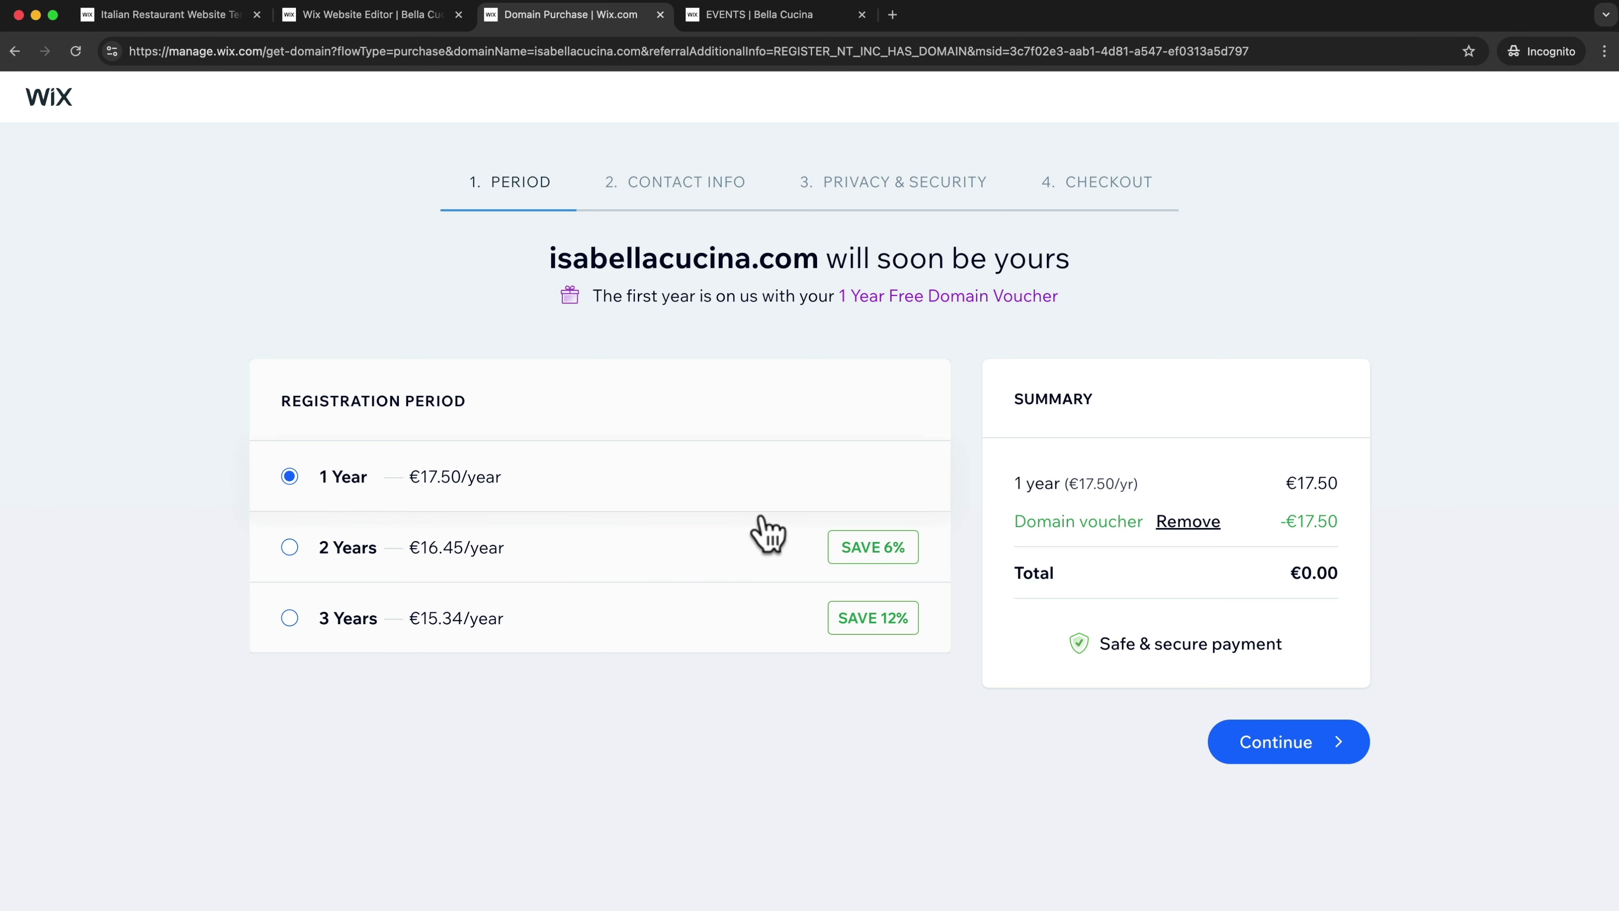
left_click(1277, 765)
Step: Complete the registrant contact info, keep Private registration and DNSSEC, and submit the domain purchase with the saved Visa card
scroll(1243, 549, "down", 2)
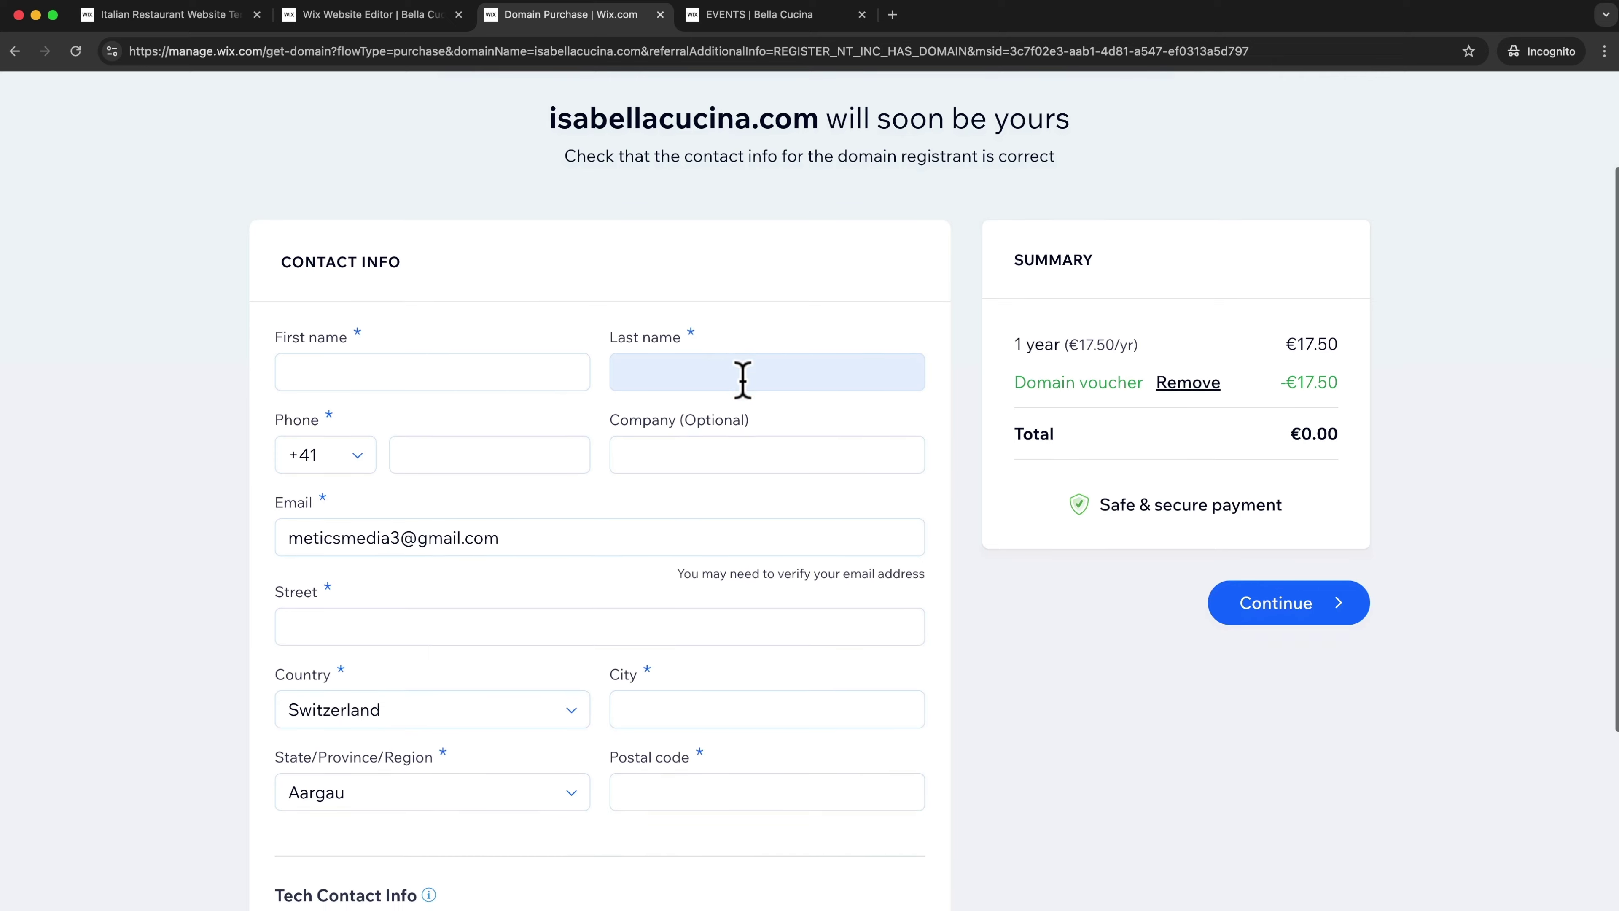
left_click(1270, 594)
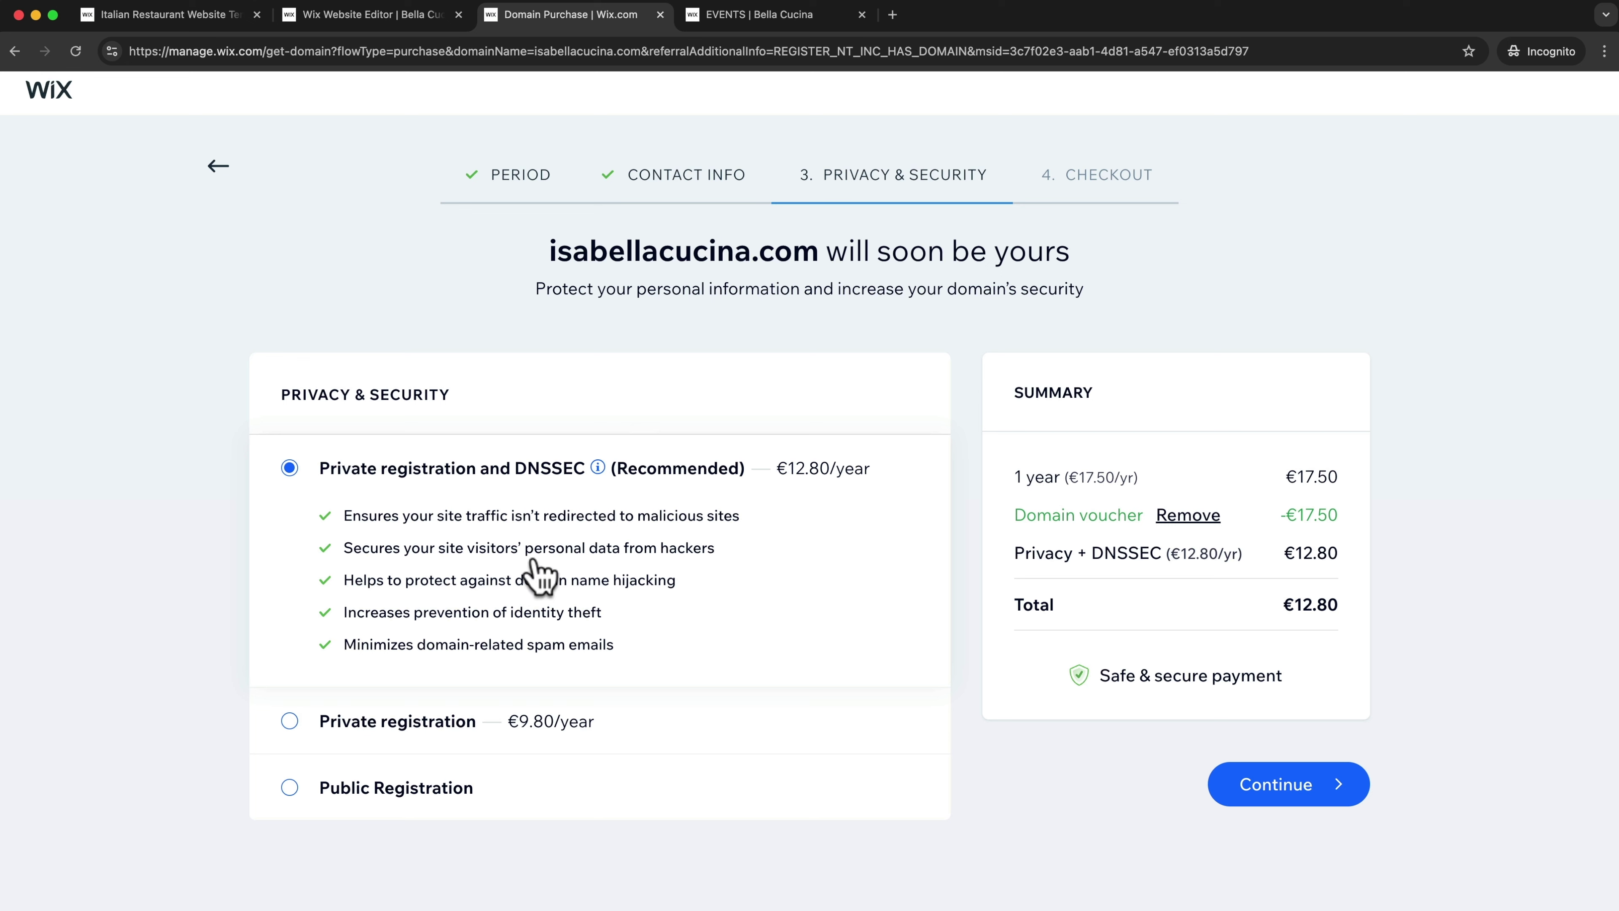
left_click(1273, 801)
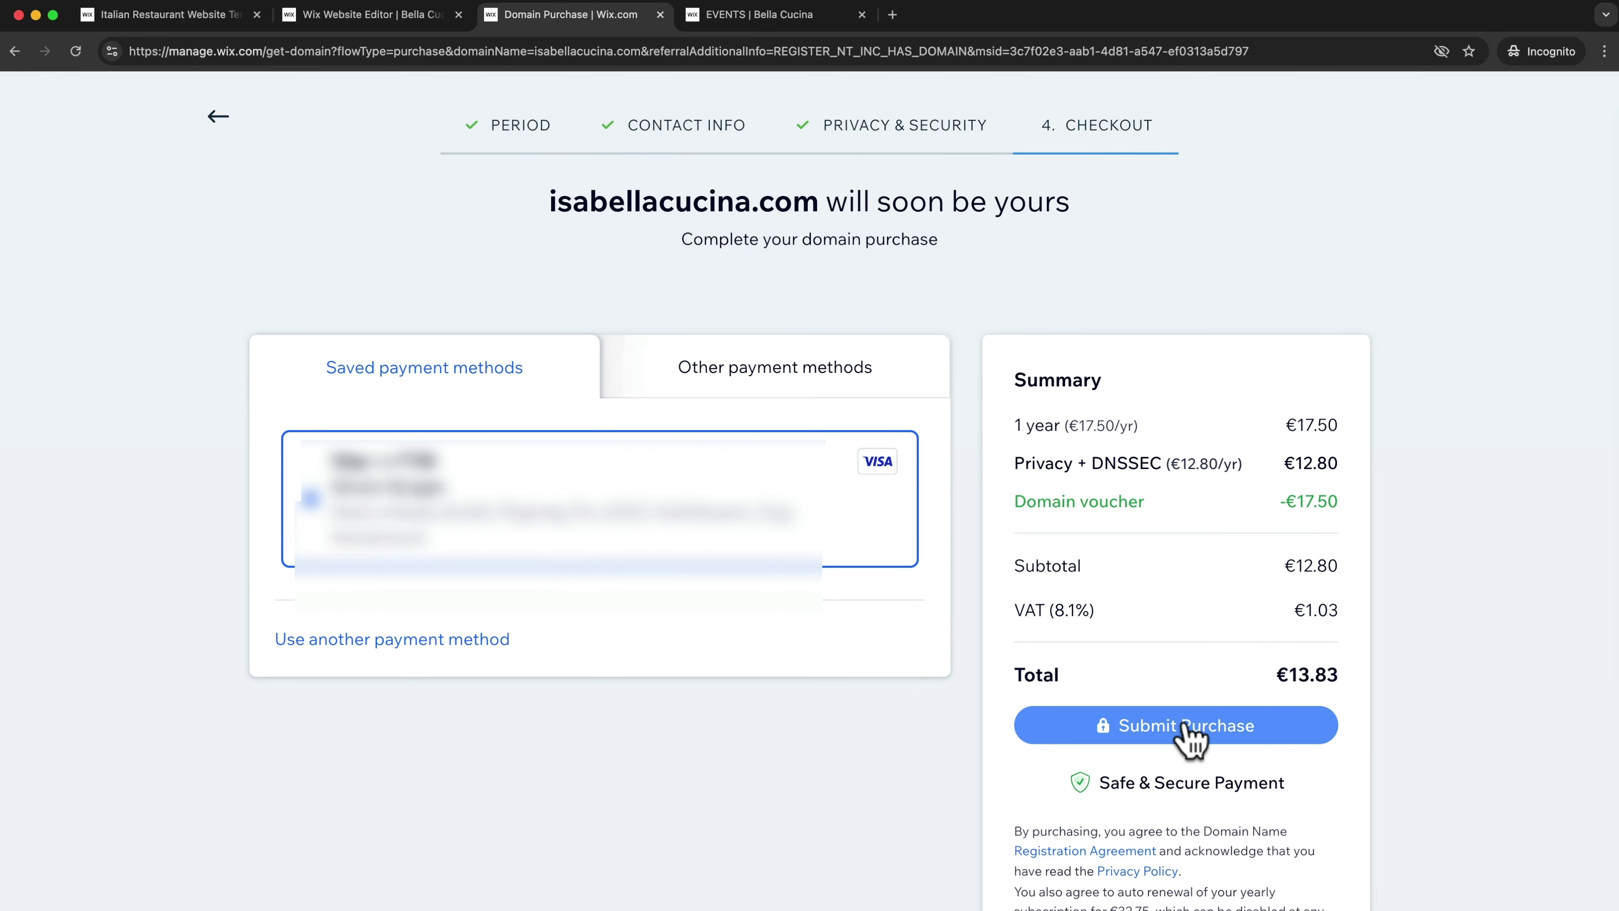
left_click(1187, 727)
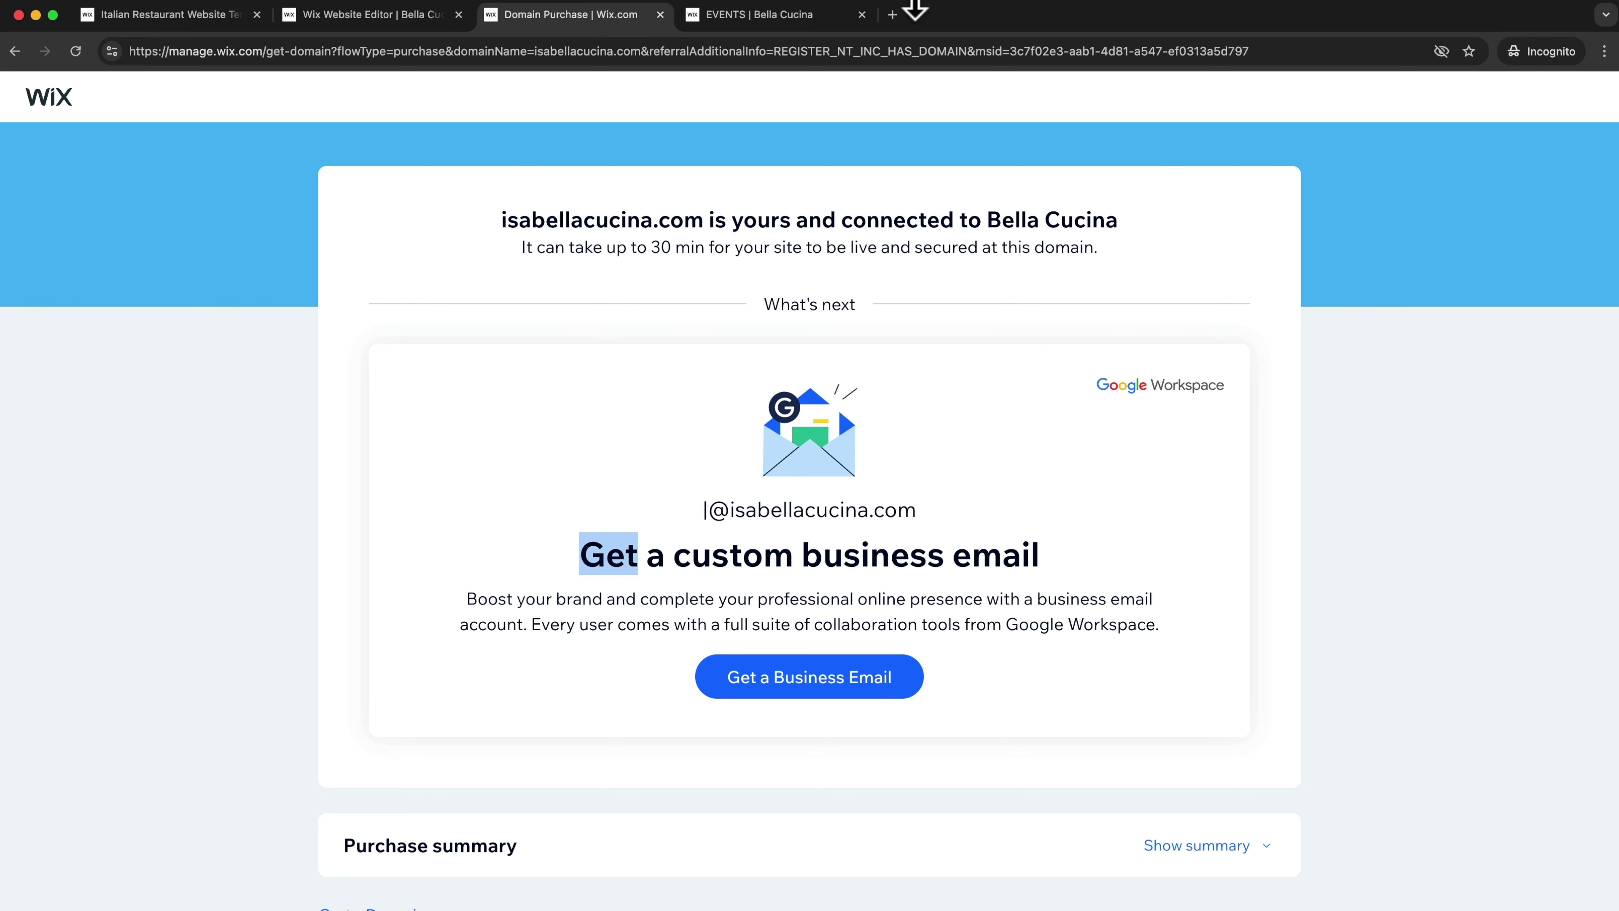
Step: Load isabellacucina.com in a new browser tab and check the live Home page and its web address
left_click(893, 14)
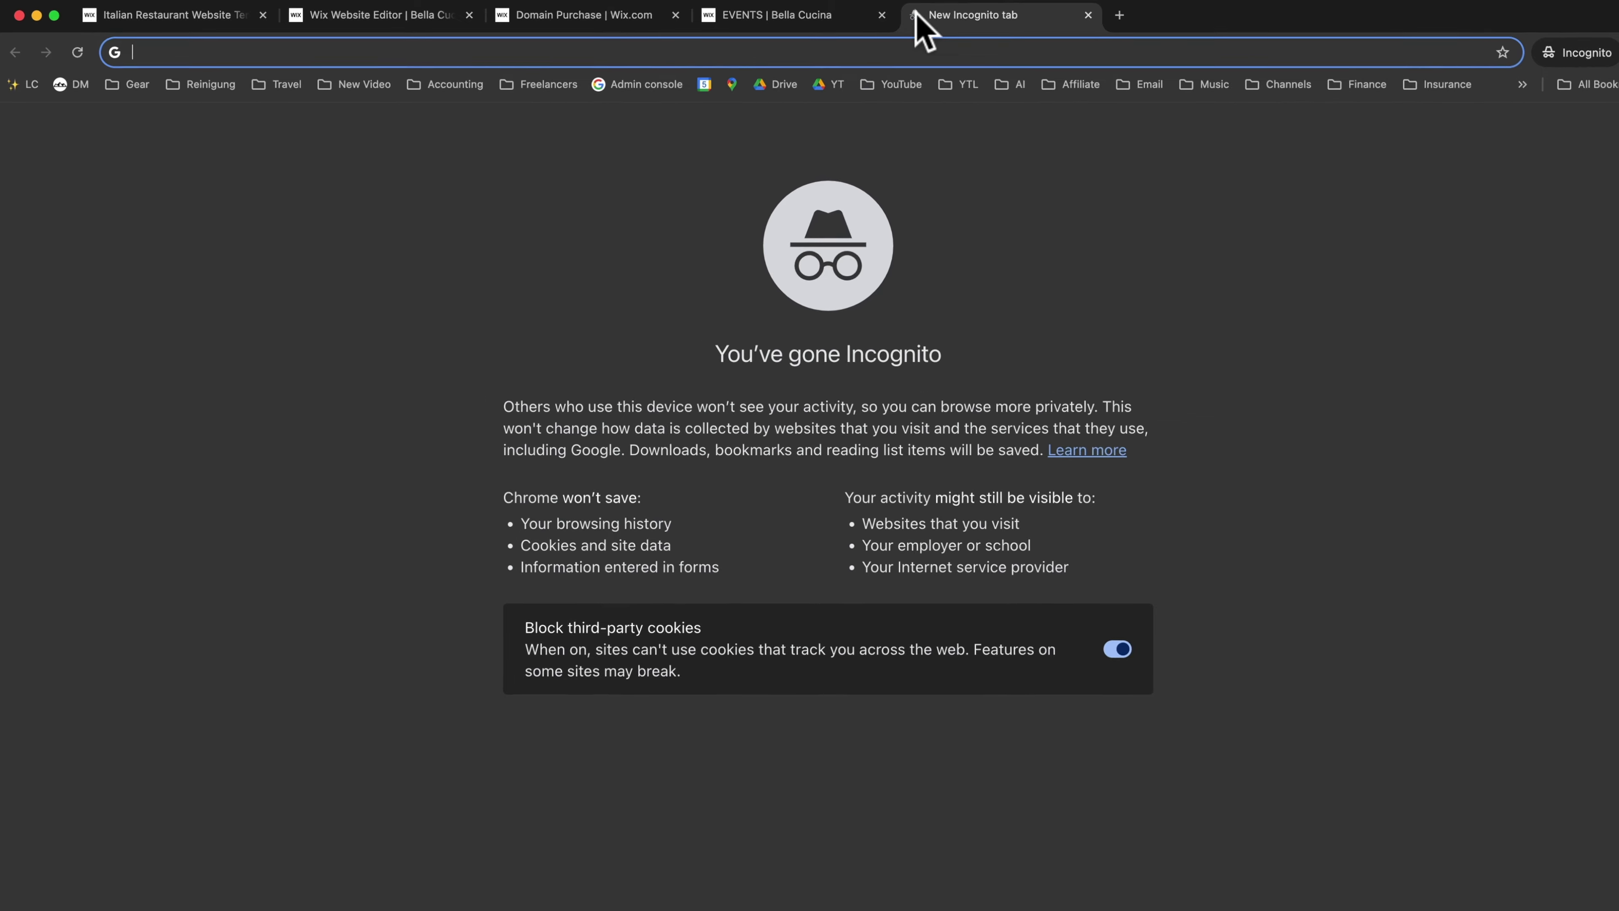
type("isabellacucina.com")
key("Return")
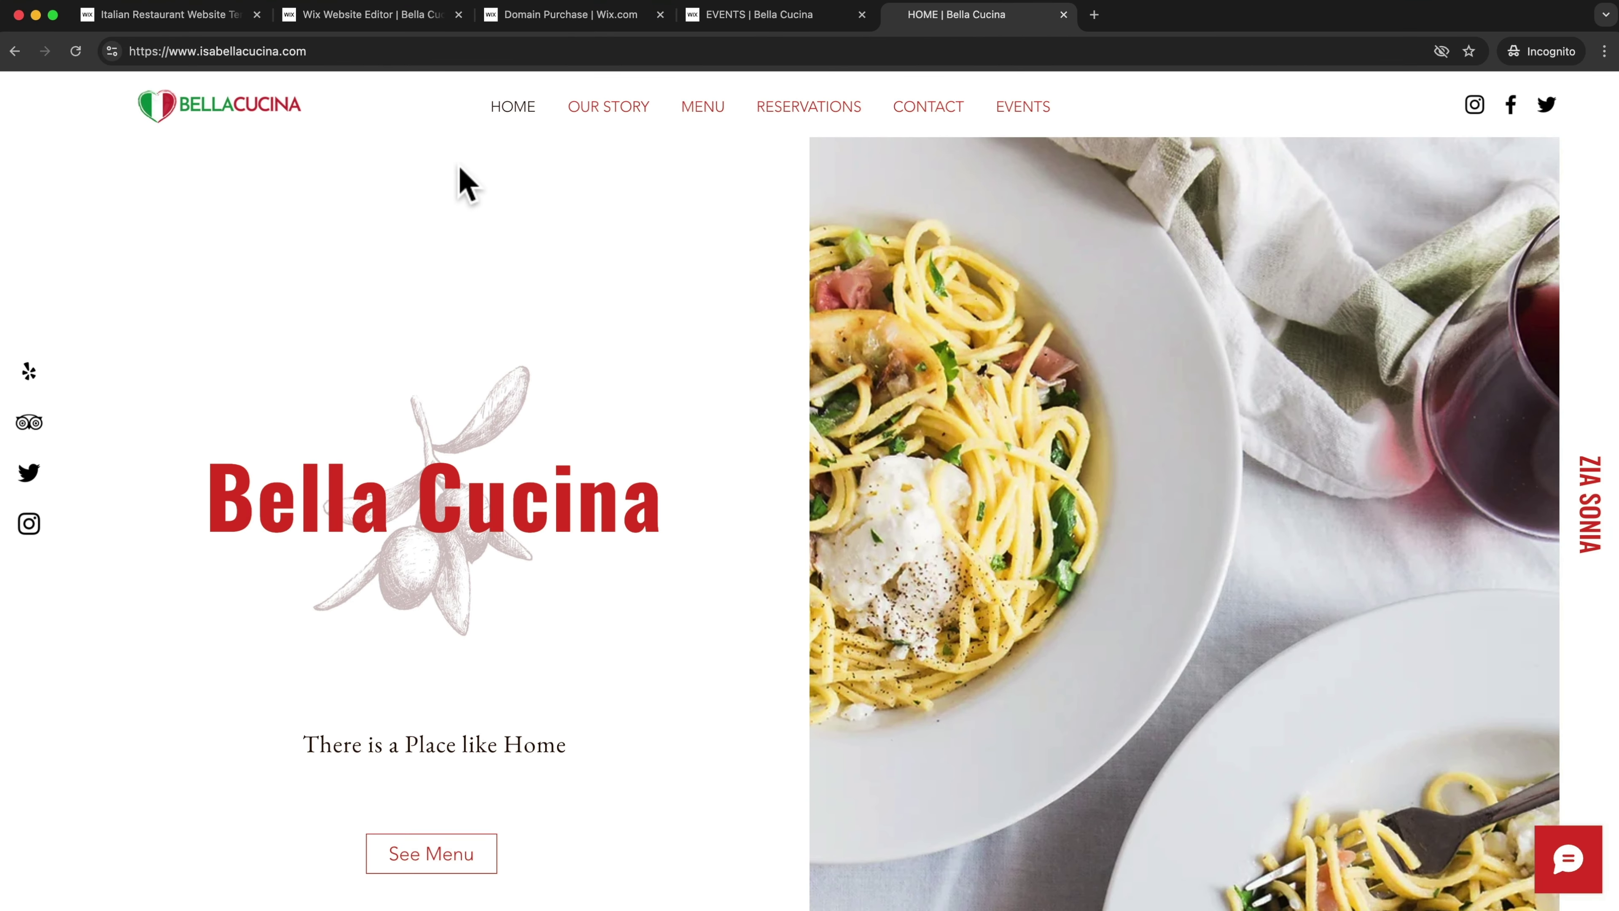
scroll(733, 365, "down", 10)
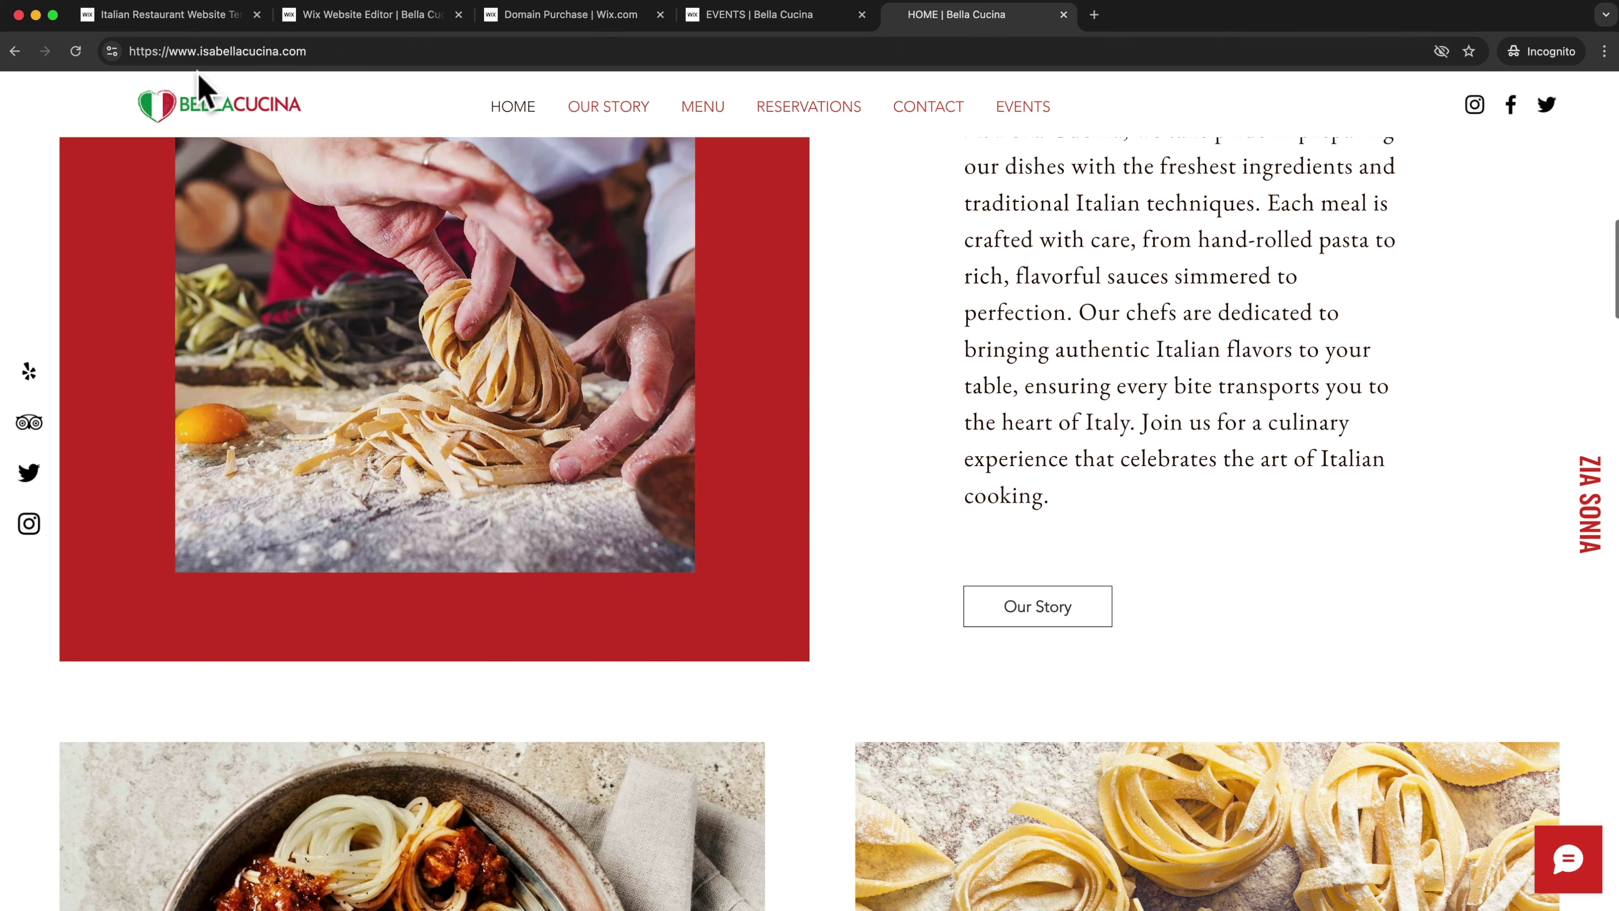
left_click_drag(155, 51, 430, 105)
left_click(903, 665)
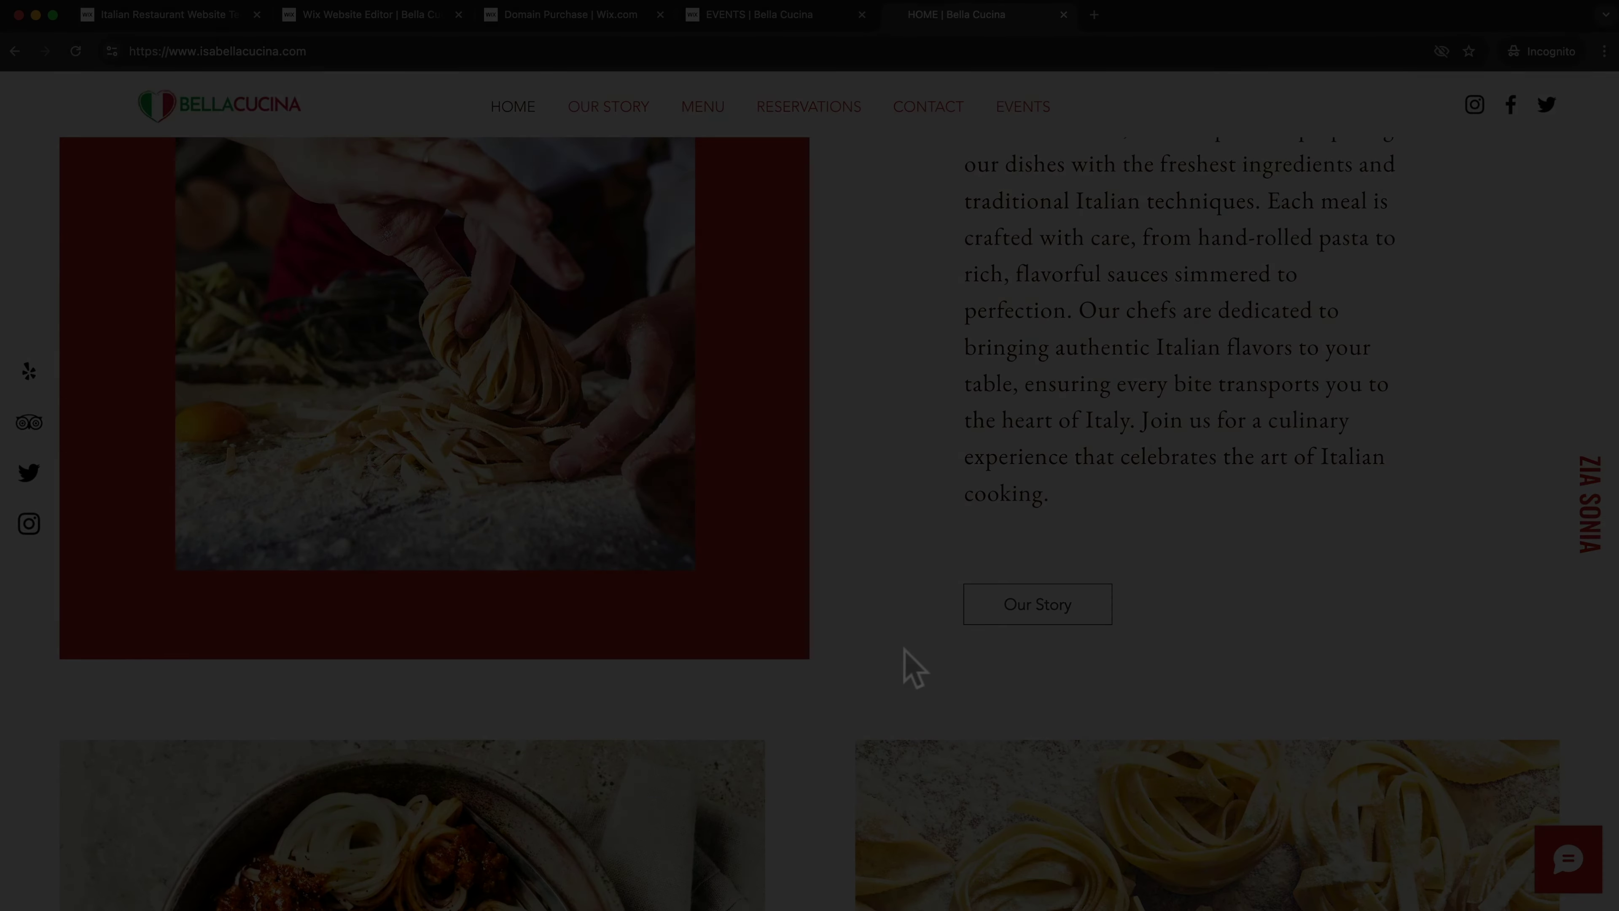